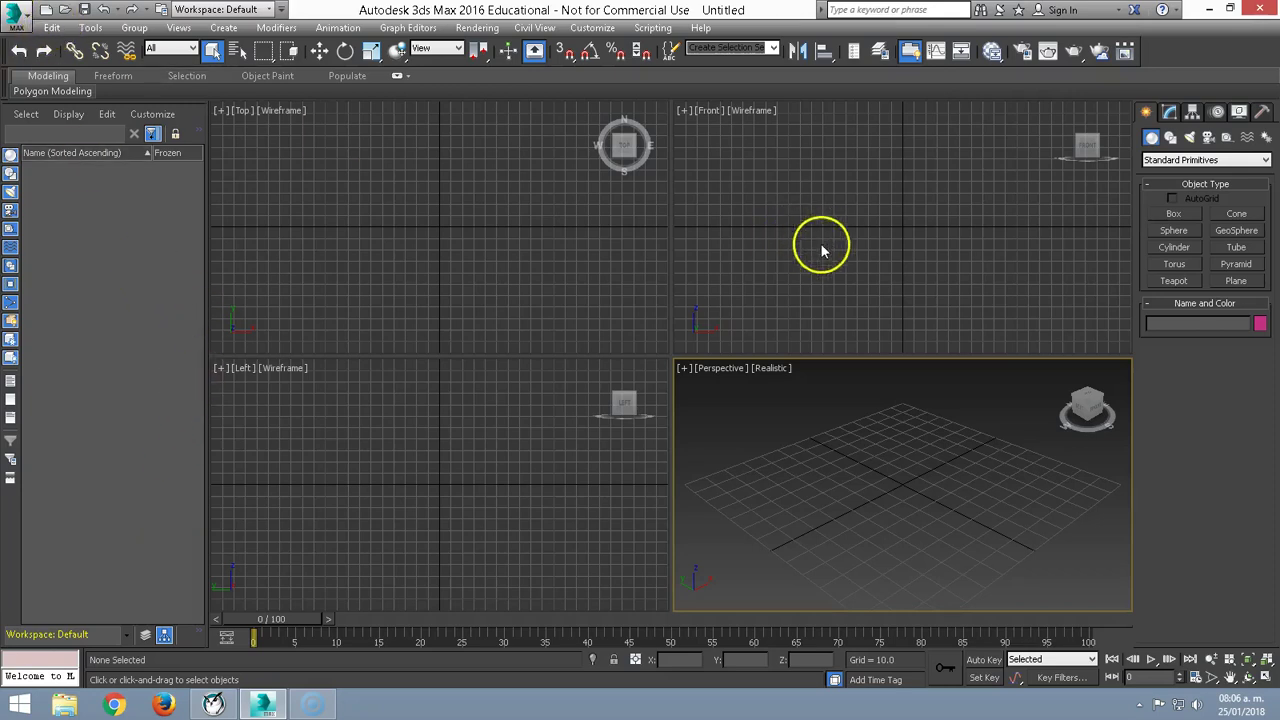
- Minimize 3ds Max and create a new desktop folder named cocina
{"action": "left_click", "coordinate": [1208, 8]}
{"action": "right_click", "coordinate": [570, 267]}
{"action": "mouse_move", "coordinate": [612, 428]}
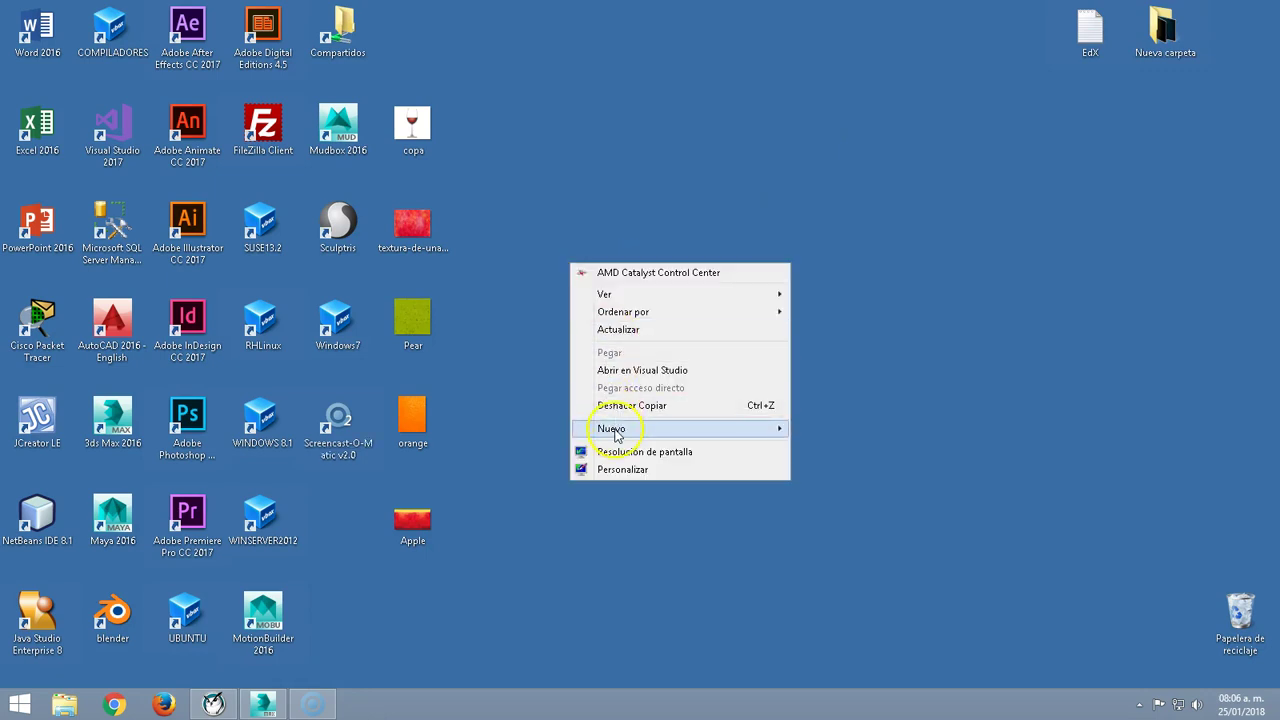
{"action": "left_click", "coordinate": [875, 429]}
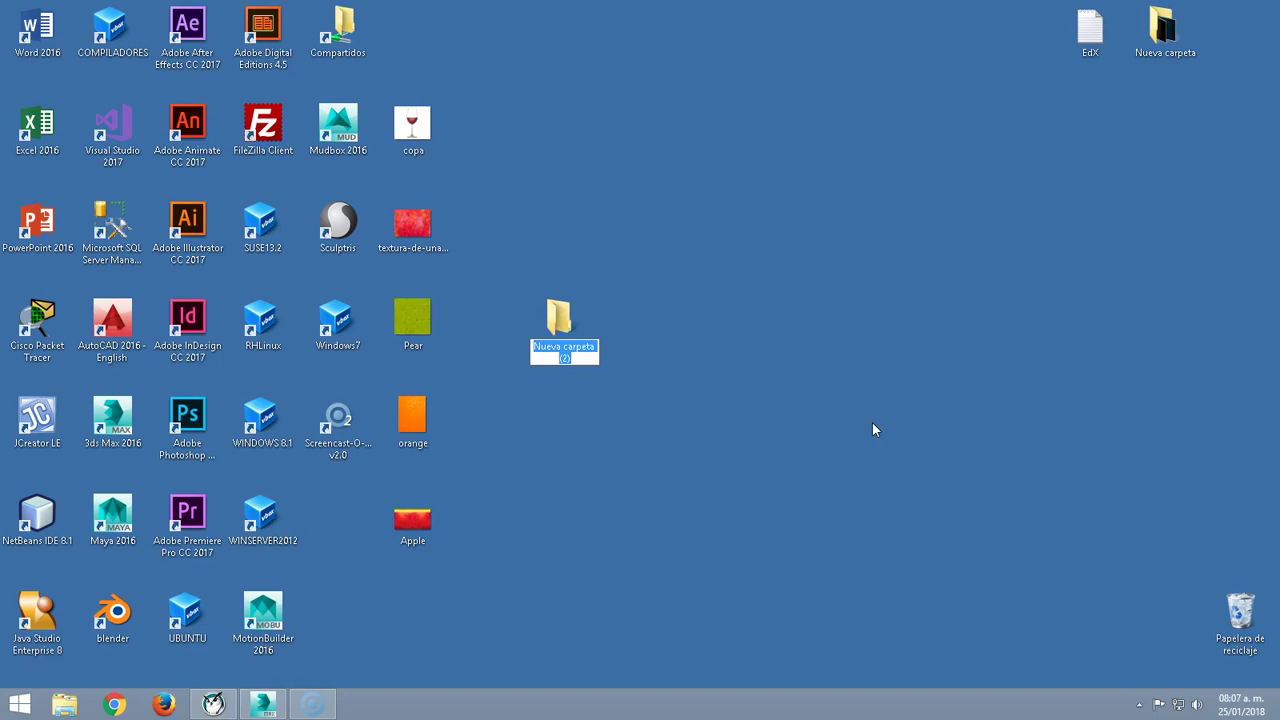
{"action": "type", "text": "cocina"}
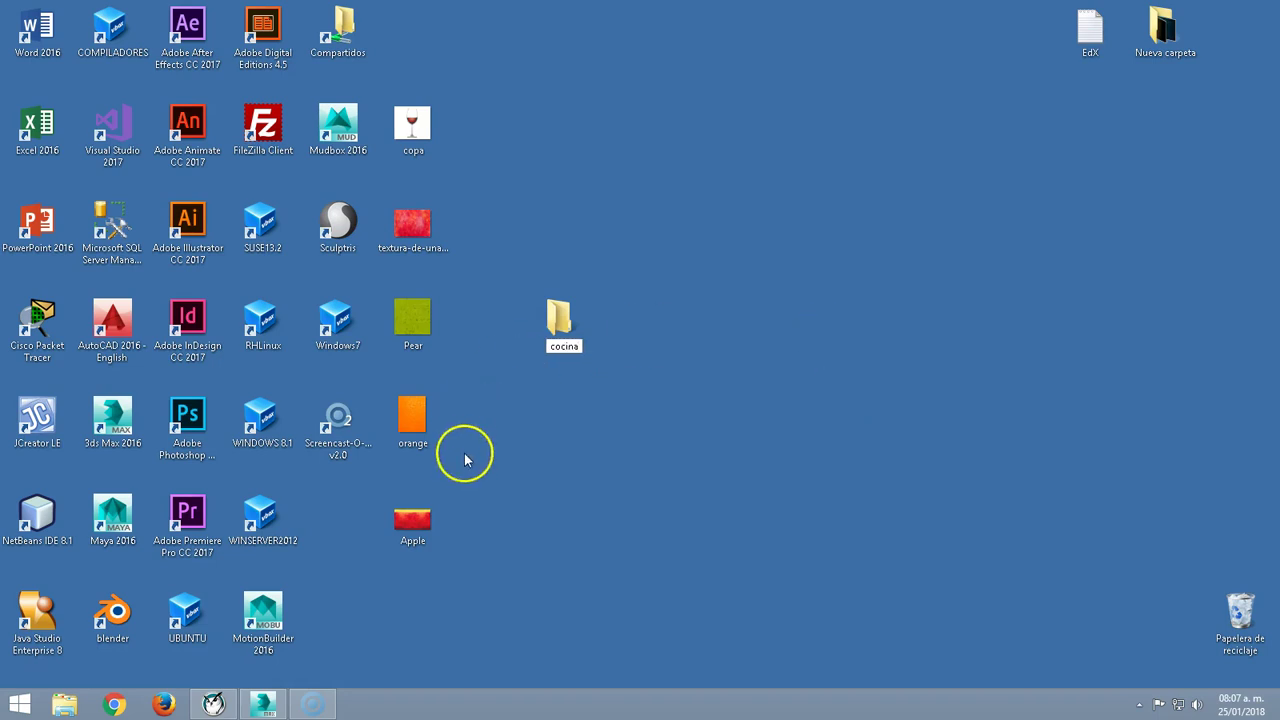
{"action": "key", "text": "Return"}
- Move the copa, textura, Pear, orange and Apple images into the cocina folder
{"action": "left_click_drag", "start_coordinate": [451, 640], "coordinate": [409, 226]}
{"action": "left_click", "coordinate": [477, 423]}
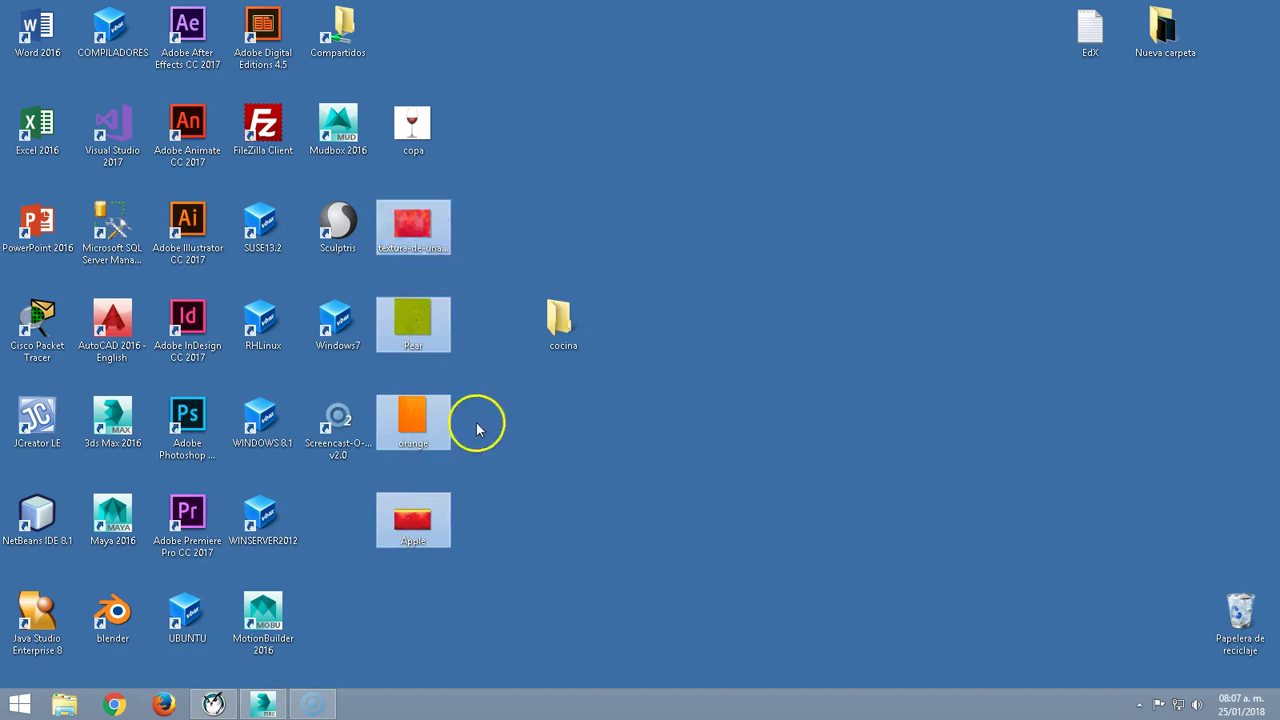
{"action": "mouse_move", "coordinate": [478, 612]}
{"action": "left_mouse_down"}
{"action": "mouse_move", "coordinate": [413, 122]}
{"action": "mouse_move", "coordinate": [561, 326]}
{"action": "left_mouse_up"}
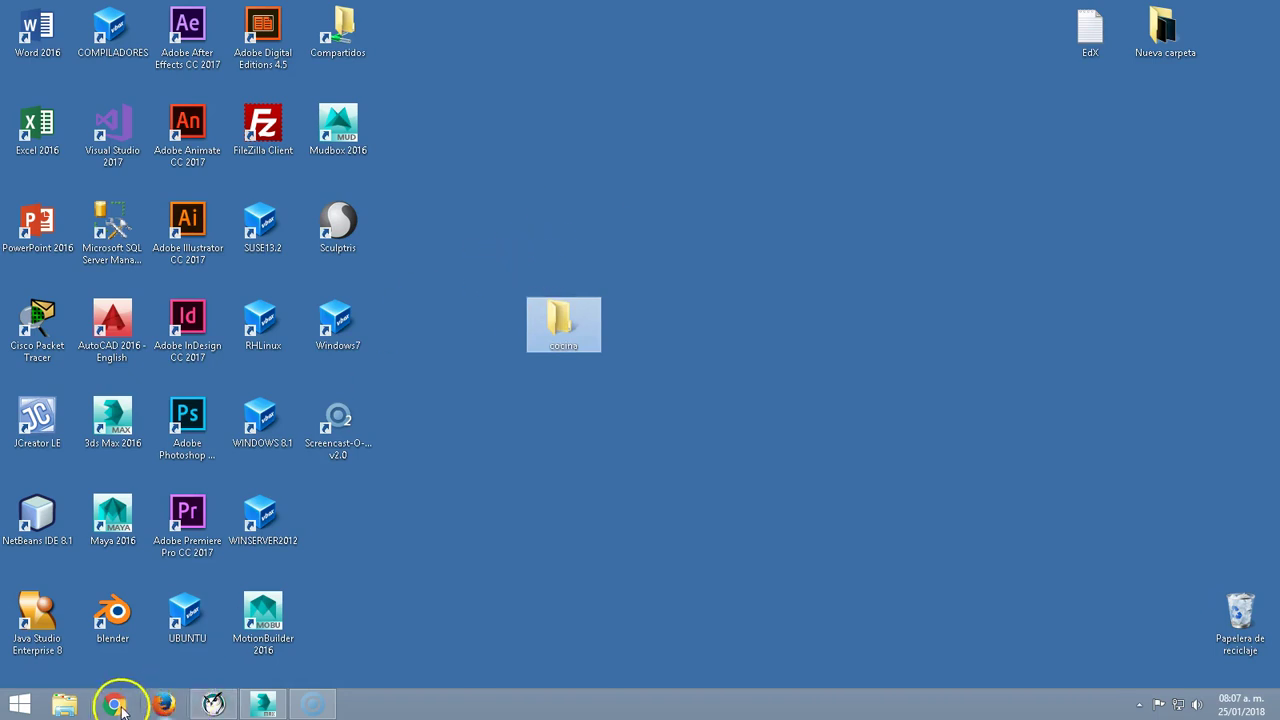
- Restore 3ds Max and Save As 'cocina' in the desktop cocina folder
{"action": "left_click", "coordinate": [264, 706]}
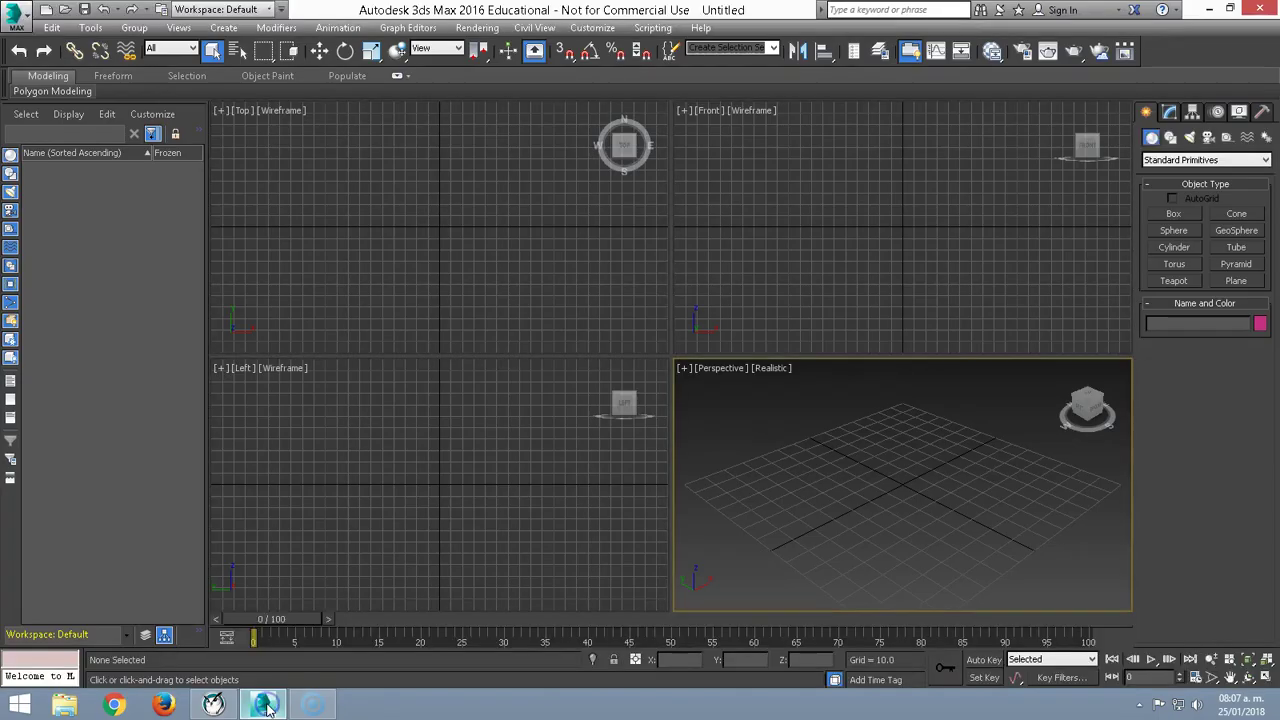
{"action": "left_click", "coordinate": [14, 17]}
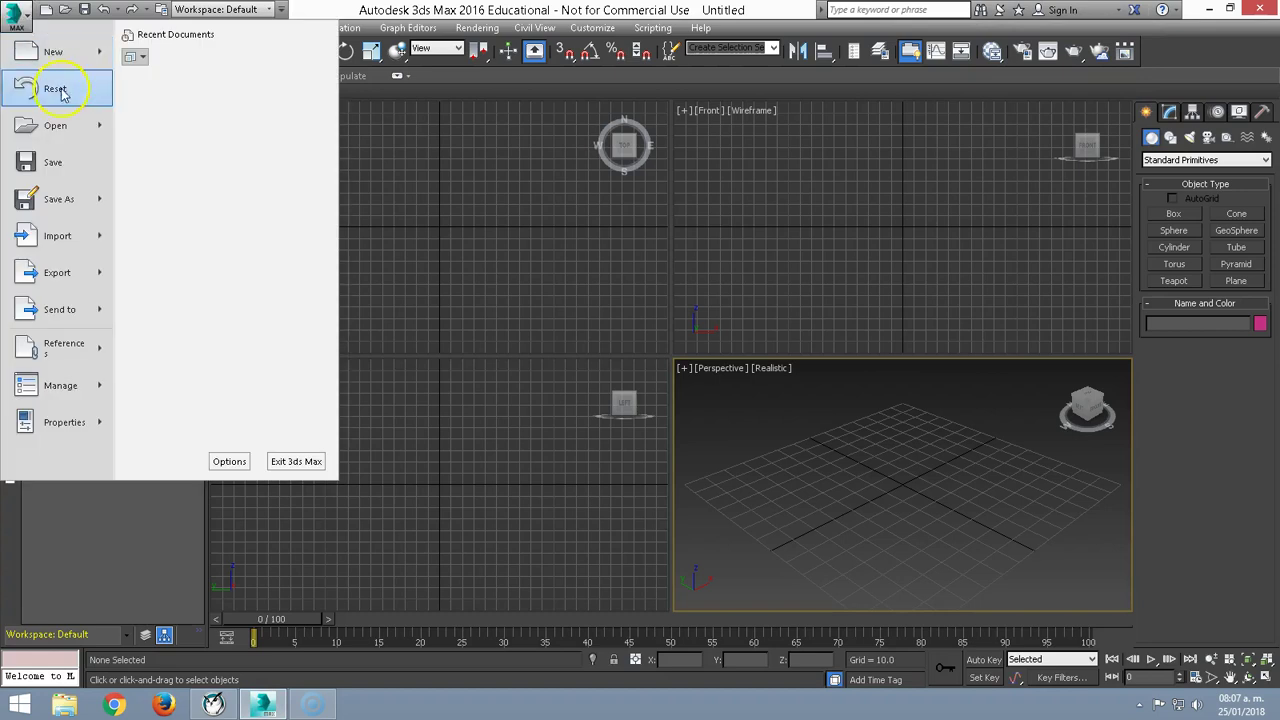
{"action": "left_click", "coordinate": [50, 200]}
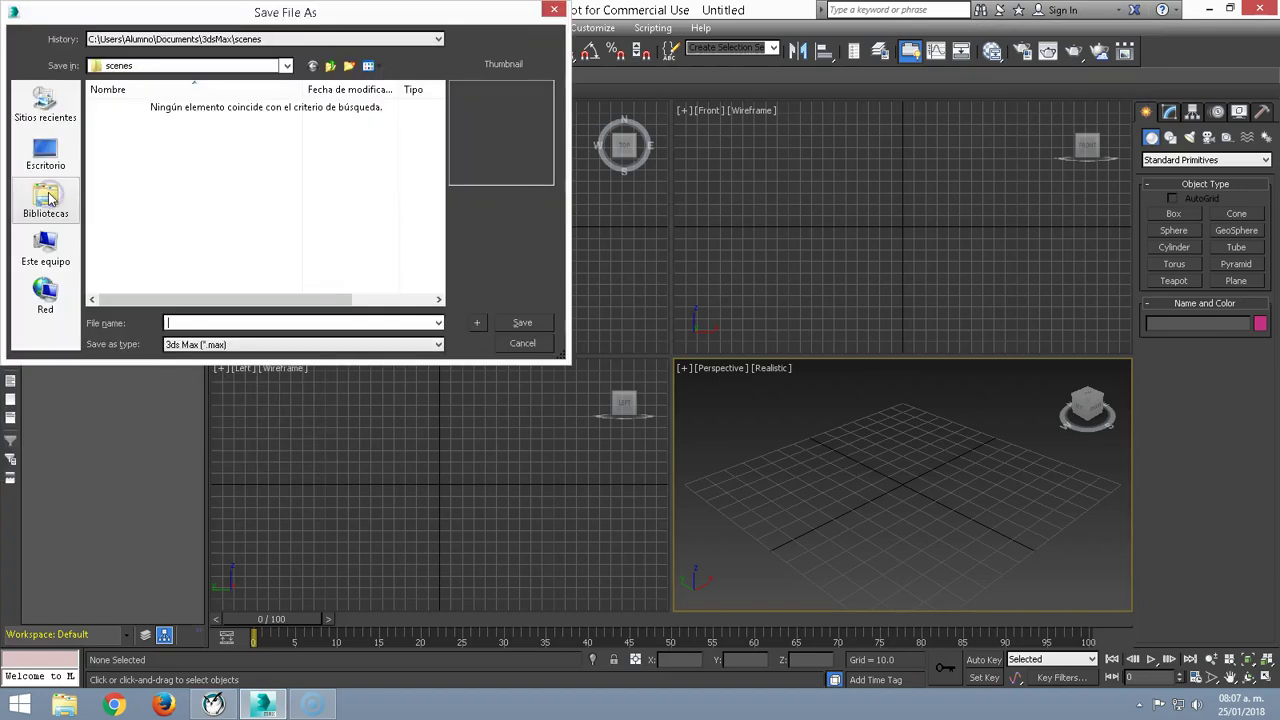
{"action": "left_click", "coordinate": [46, 155]}
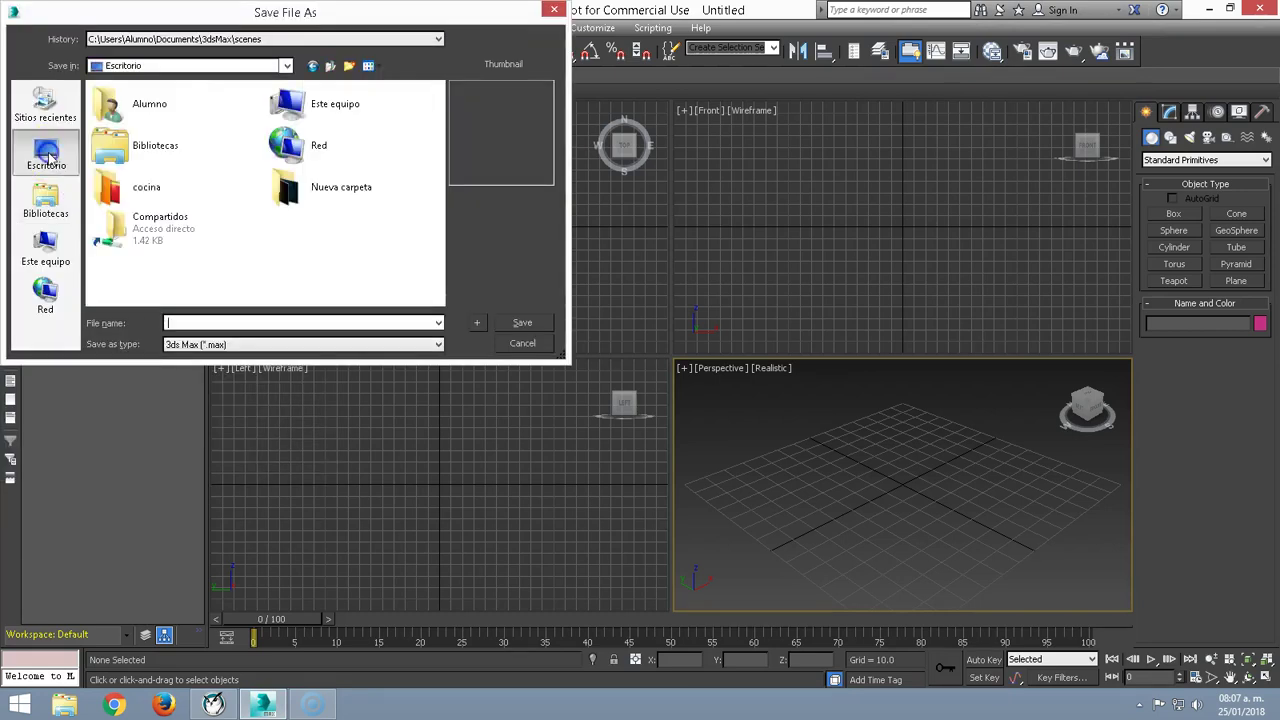
{"action": "double_click", "coordinate": [130, 188]}
{"action": "type", "text": "cocina"}
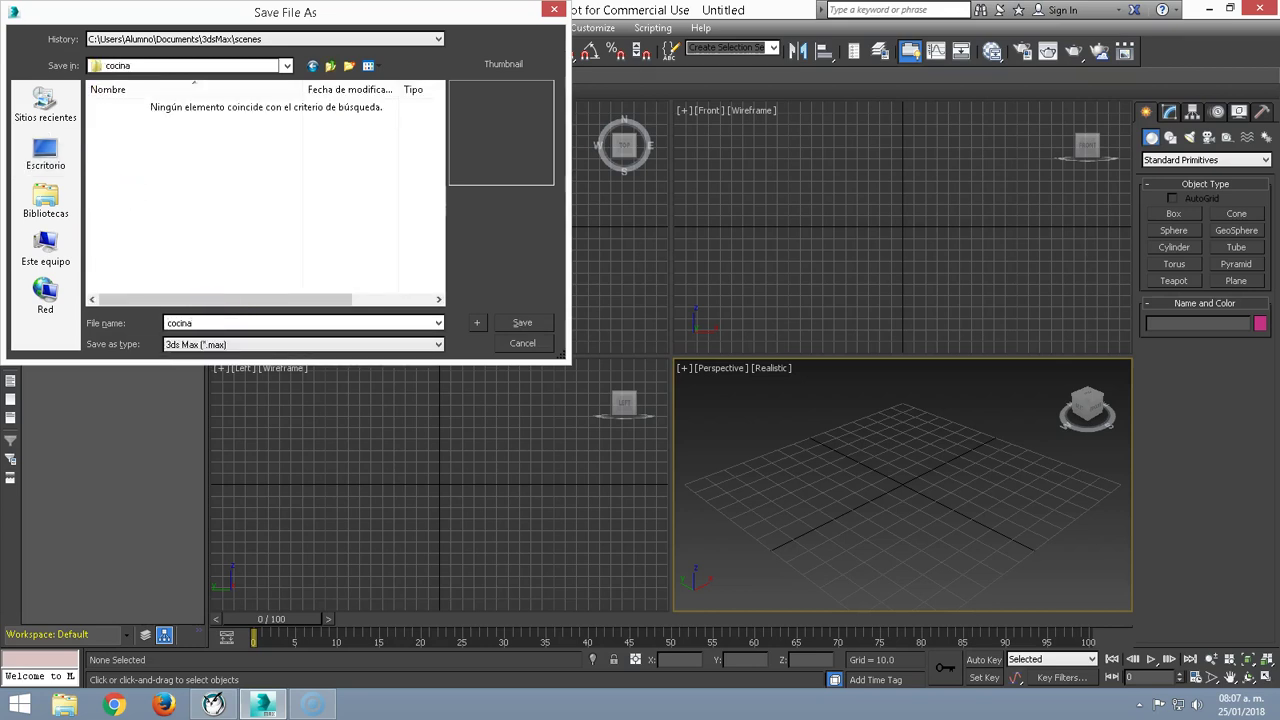
{"action": "left_click", "coordinate": [520, 324]}
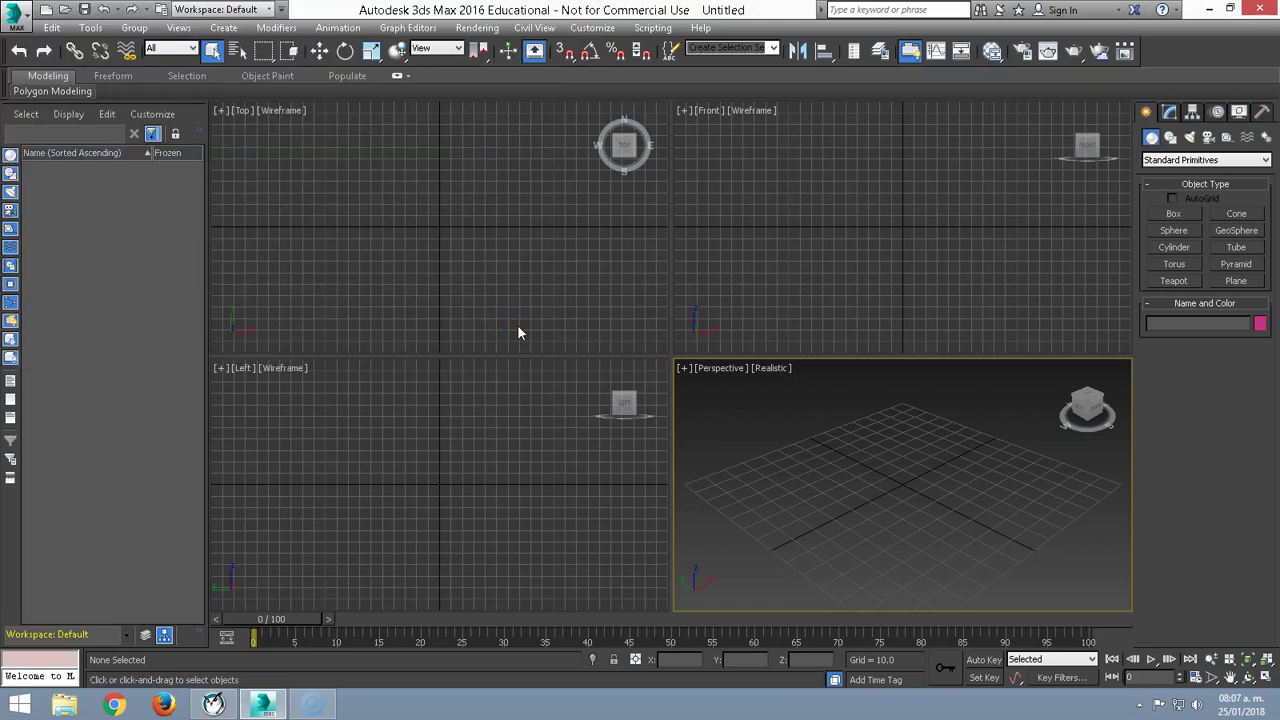
- Close the Scene Explorer and draw a thin tabletop box in the Top view
{"action": "left_click_drag", "start_coordinate": [155, 97], "coordinate": [262, 165]}
{"action": "left_click", "coordinate": [333, 175]}
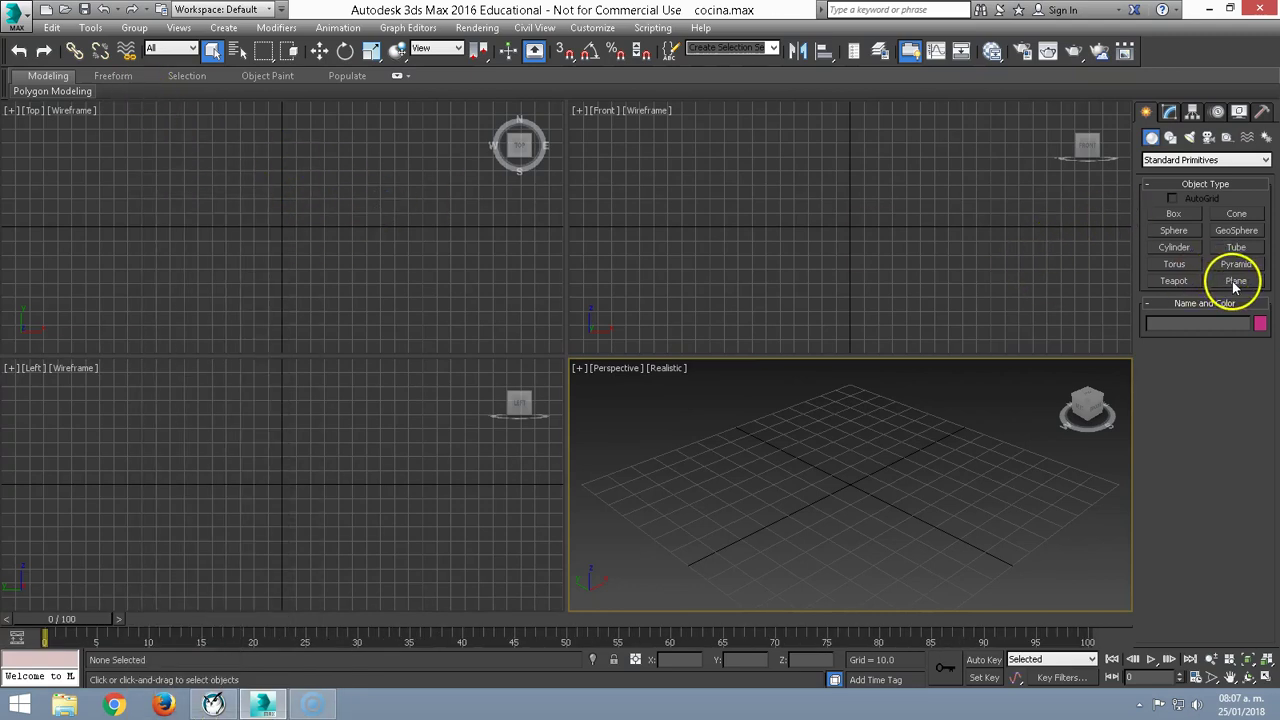
{"action": "left_click", "coordinate": [1174, 214]}
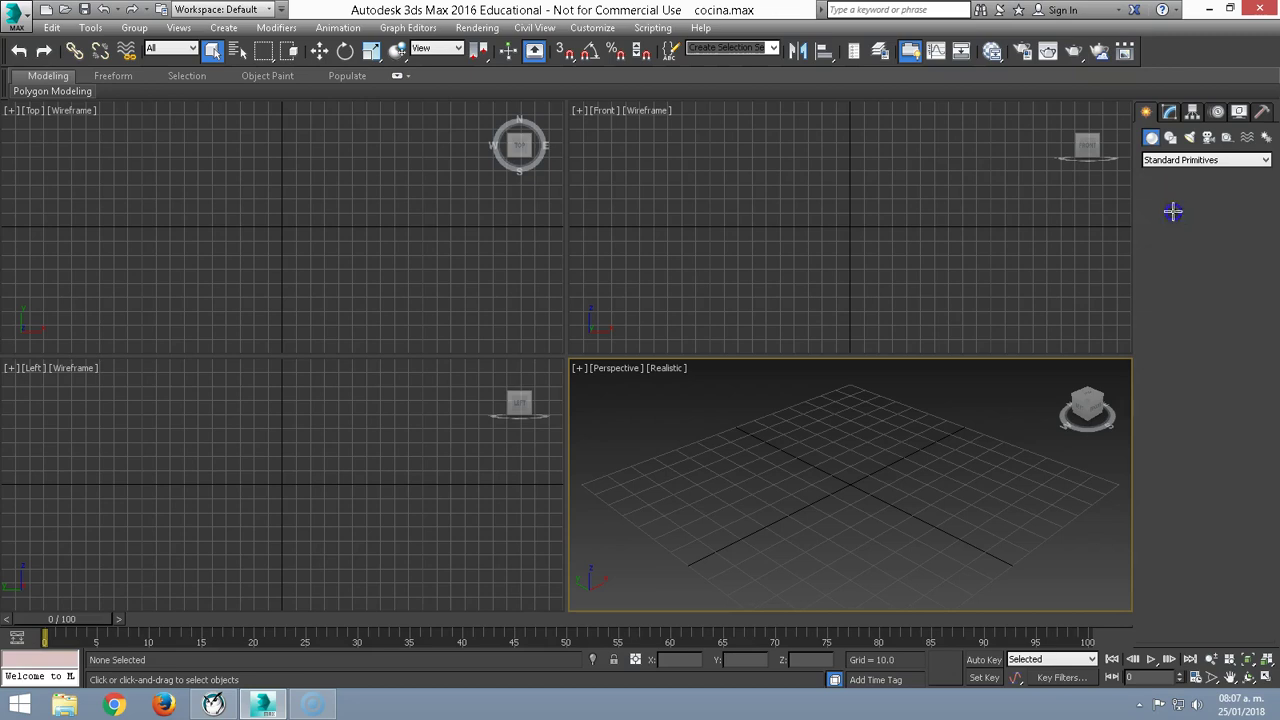
{"action": "mouse_move", "coordinate": [135, 169]}
{"action": "left_mouse_down"}
{"action": "mouse_move", "coordinate": [268, 261]}
{"action": "mouse_move", "coordinate": [335, 284]}
{"action": "left_mouse_up"}
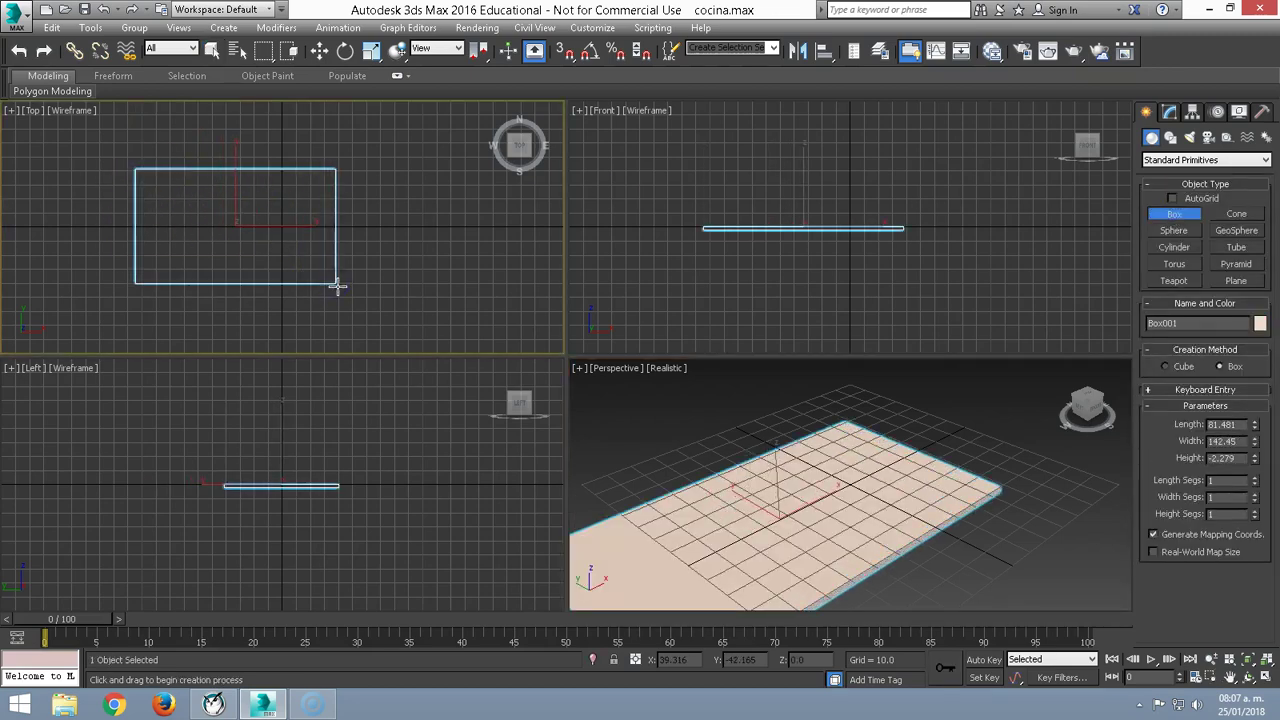
{"action": "left_click", "coordinate": [1070, 263]}
- Draw a plane larger than the box and raise it slightly above the tabletop
{"action": "left_click", "coordinate": [1221, 283]}
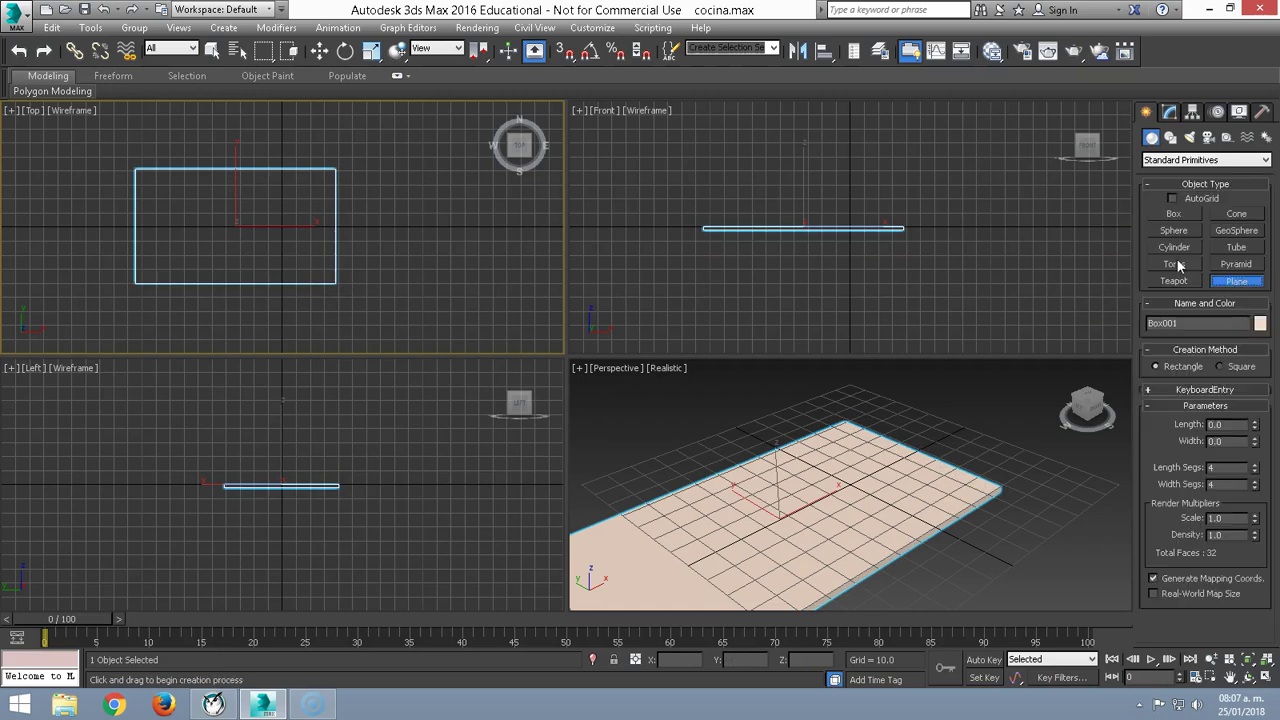
{"action": "mouse_move", "coordinate": [110, 148]}
{"action": "left_mouse_down"}
{"action": "mouse_move", "coordinate": [134, 184]}
{"action": "mouse_move", "coordinate": [360, 300]}
{"action": "left_mouse_up"}
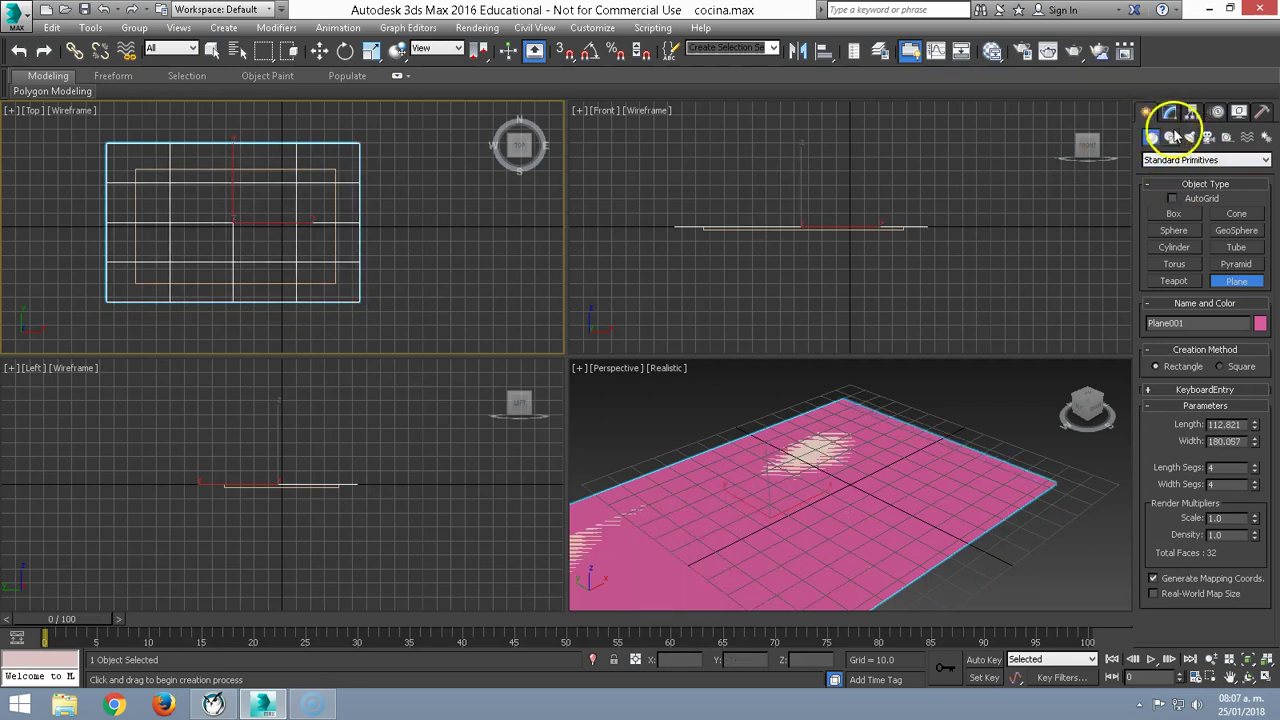
{"action": "right_click", "coordinate": [814, 246]}
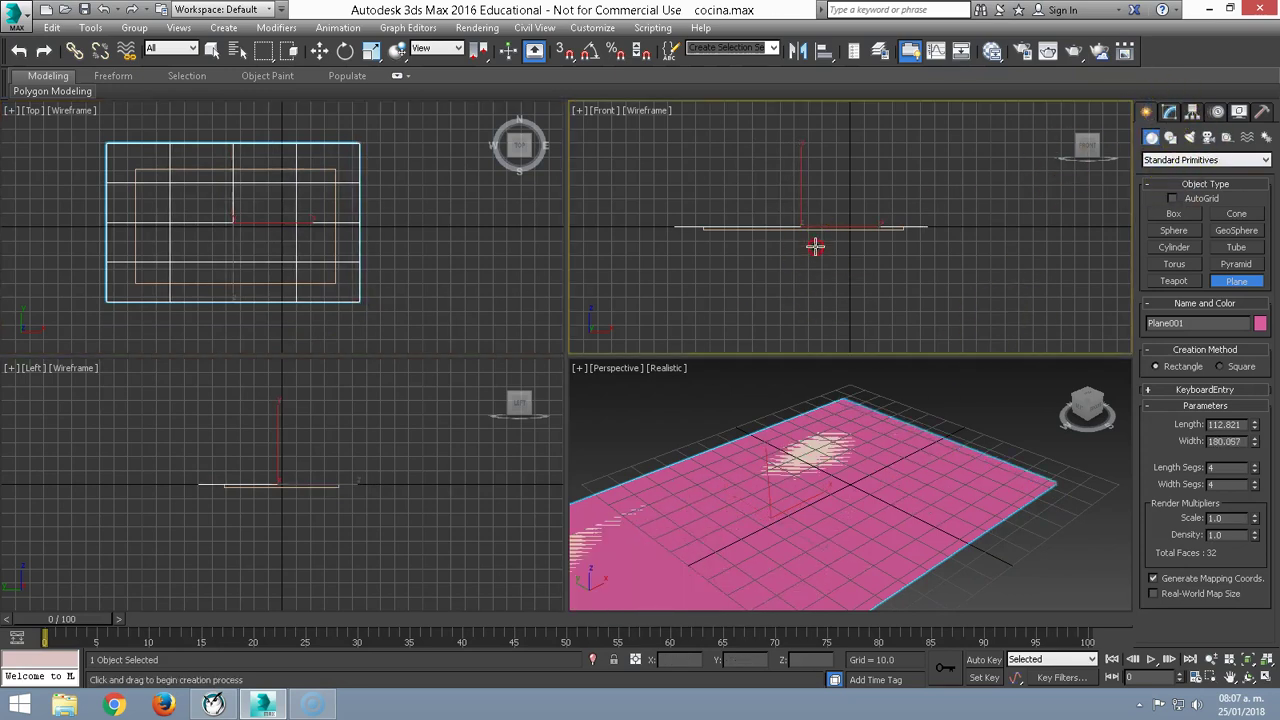
{"action": "right_click", "coordinate": [782, 247]}
{"action": "right_click", "coordinate": [797, 245]}
{"action": "left_click", "coordinate": [815, 252]}
{"action": "left_click_drag", "start_coordinate": [802, 191], "coordinate": [801, 187]}
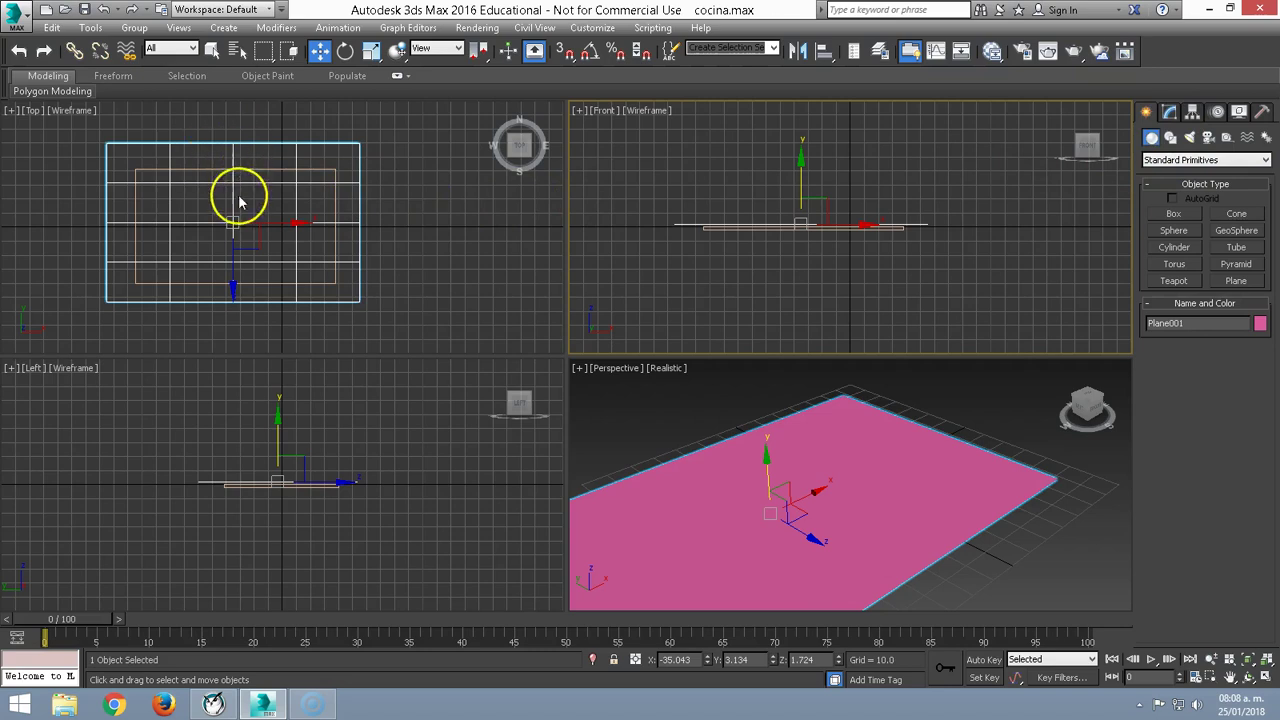
{"action": "left_click", "coordinate": [1171, 113]}
- Set the plane's Length Segs and Width Segs to 50 each
{"action": "left_click", "coordinate": [1147, 115]}
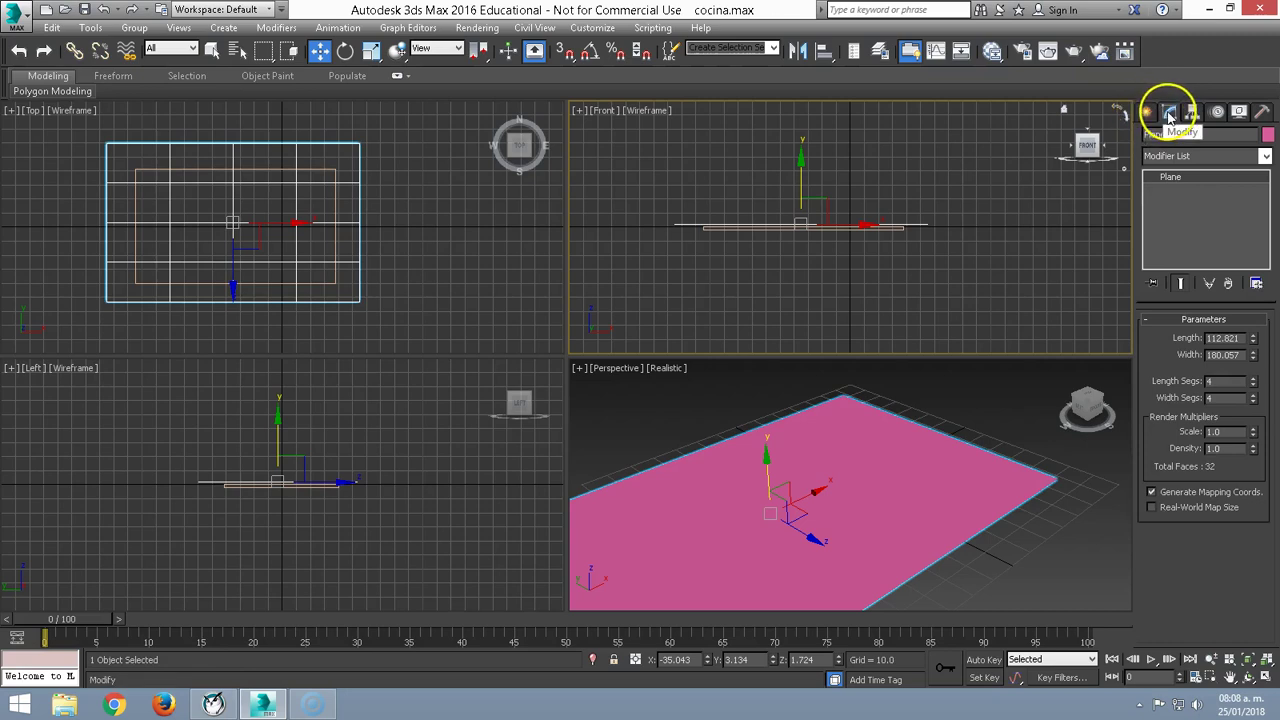
{"action": "left_click_drag", "start_coordinate": [1215, 382], "coordinate": [1167, 383]}
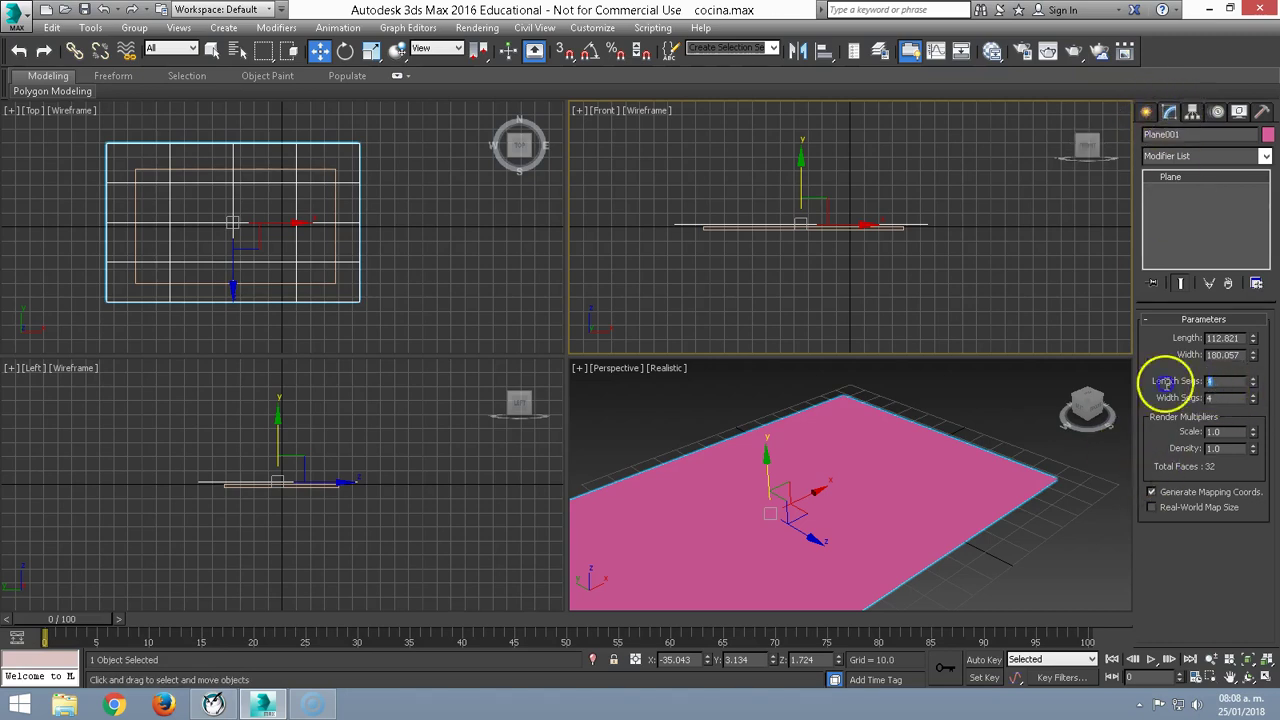
{"action": "type", "text": "50"}
{"action": "key", "text": "Tab"}
{"action": "type", "text": "50"}
{"action": "key", "text": "Return"}
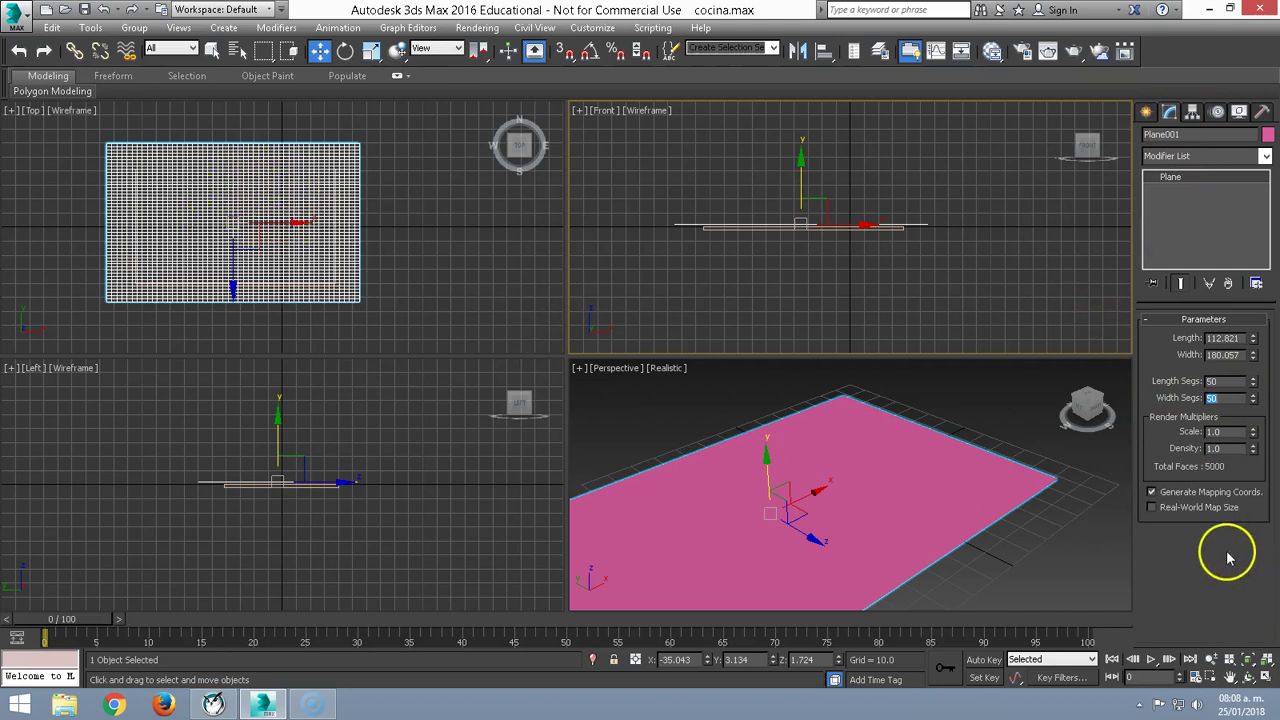
- Turn on edged faces (F4) in the Perspective view and reselect the plane
{"action": "right_click", "coordinate": [997, 417]}
{"action": "left_click", "coordinate": [997, 417]}
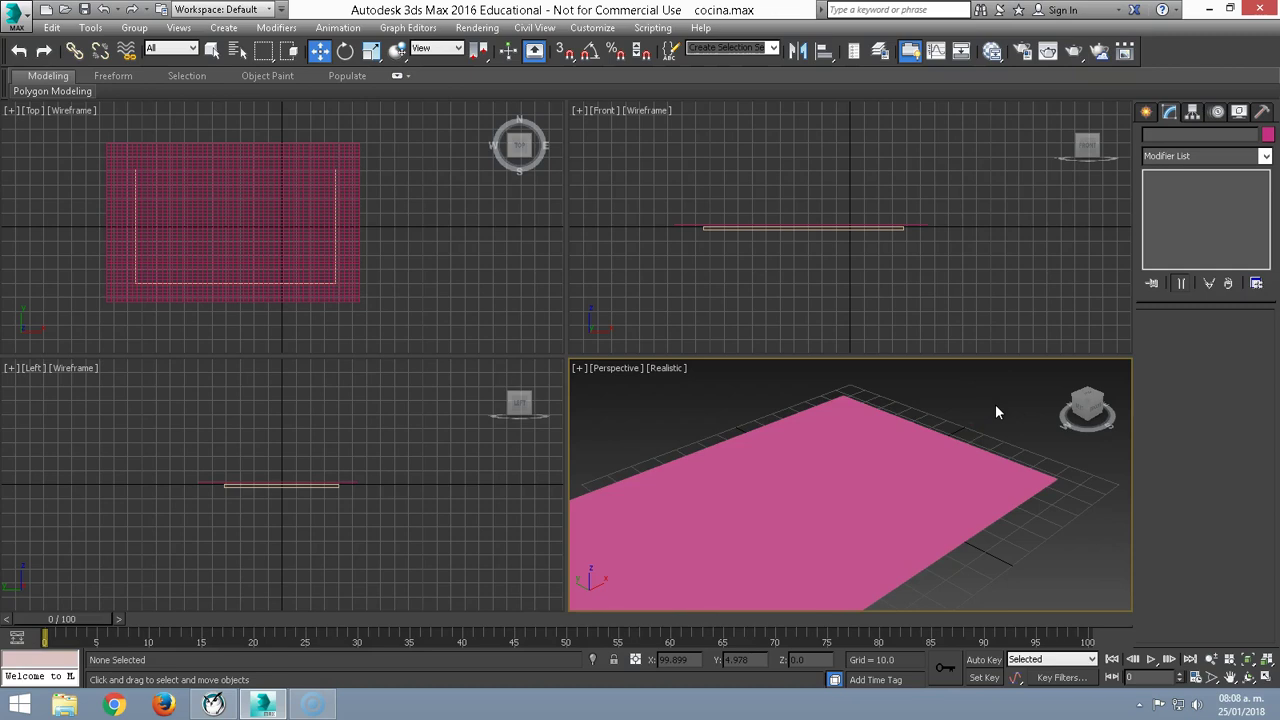
{"action": "key", "text": "F4"}
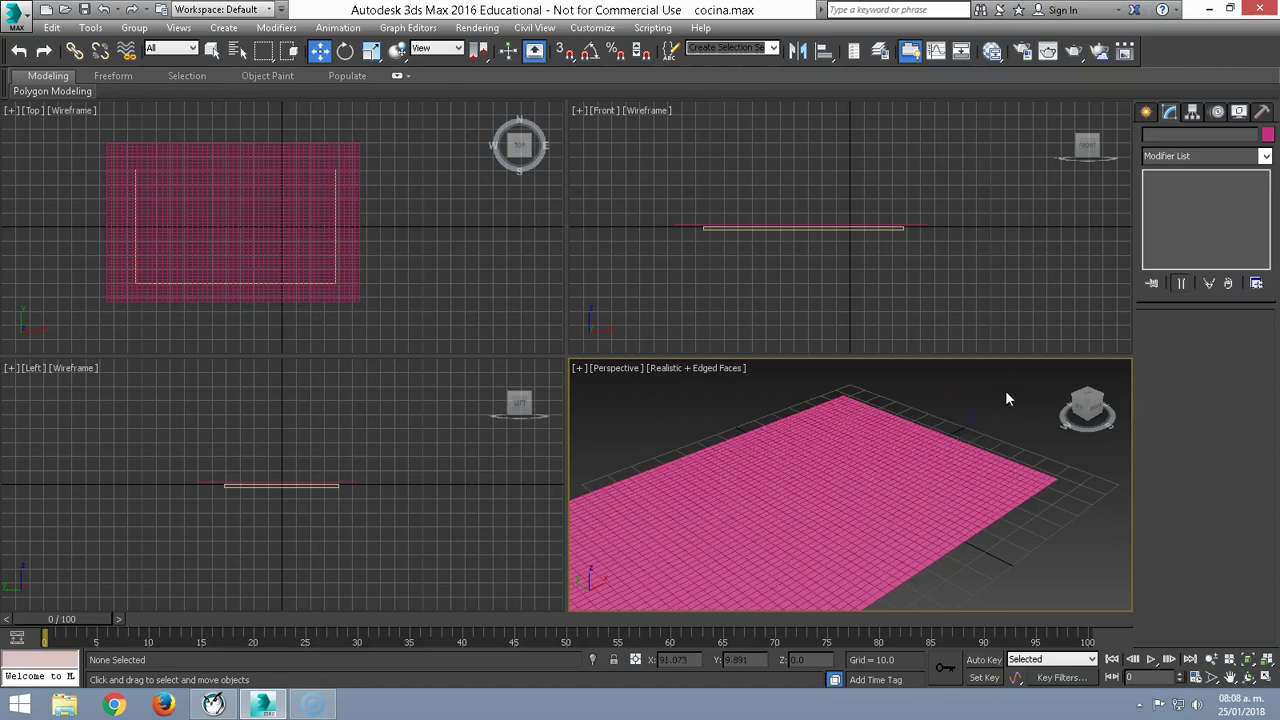
{"action": "left_click", "coordinate": [936, 456]}
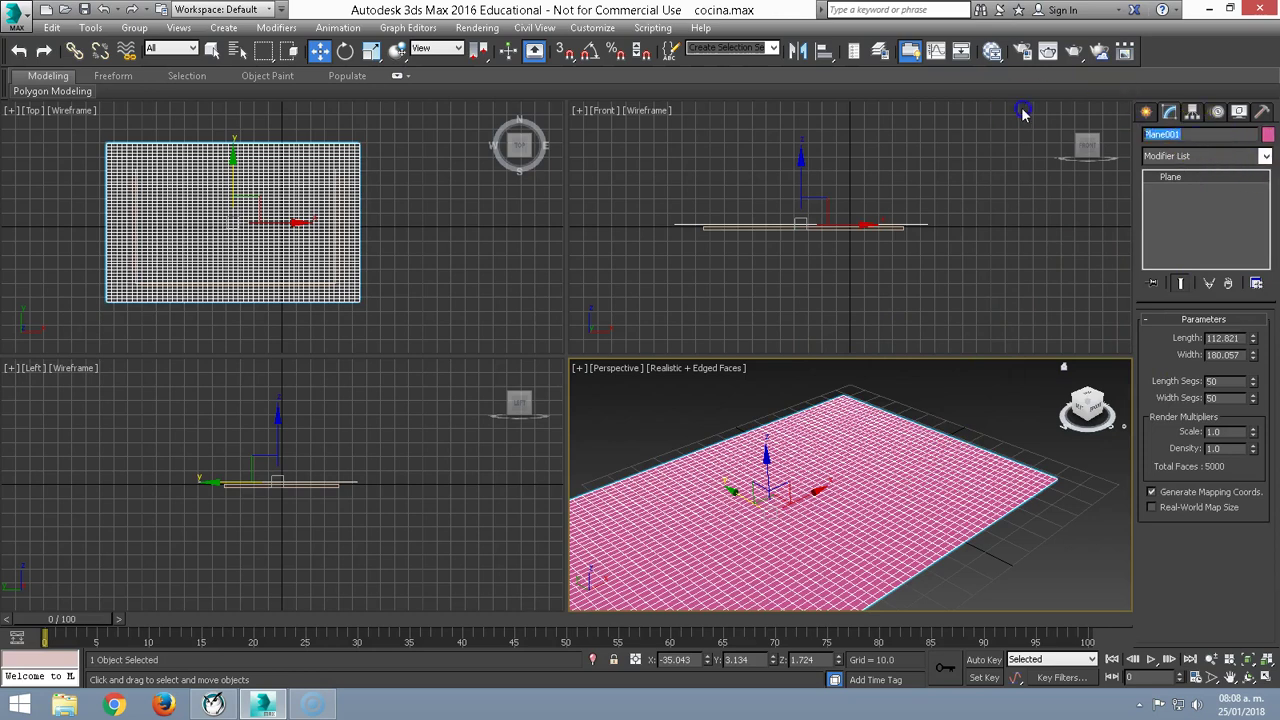
- Rename the plane to tela and the box to mesa
{"action": "type", "text": "te"}
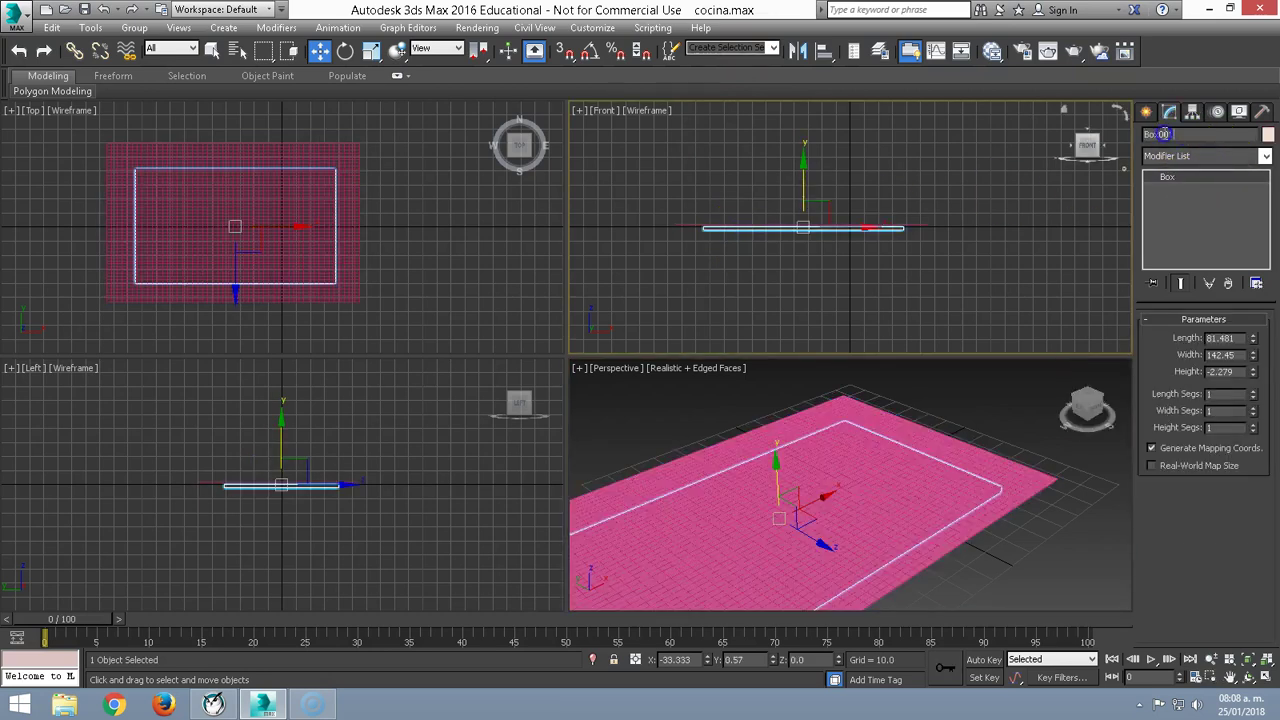
{"action": "type", "text": "mesa"}
{"action": "left_click", "coordinate": [953, 247]}
- Apply a Cloth modifier to the tela plane
{"action": "left_click", "coordinate": [896, 448]}
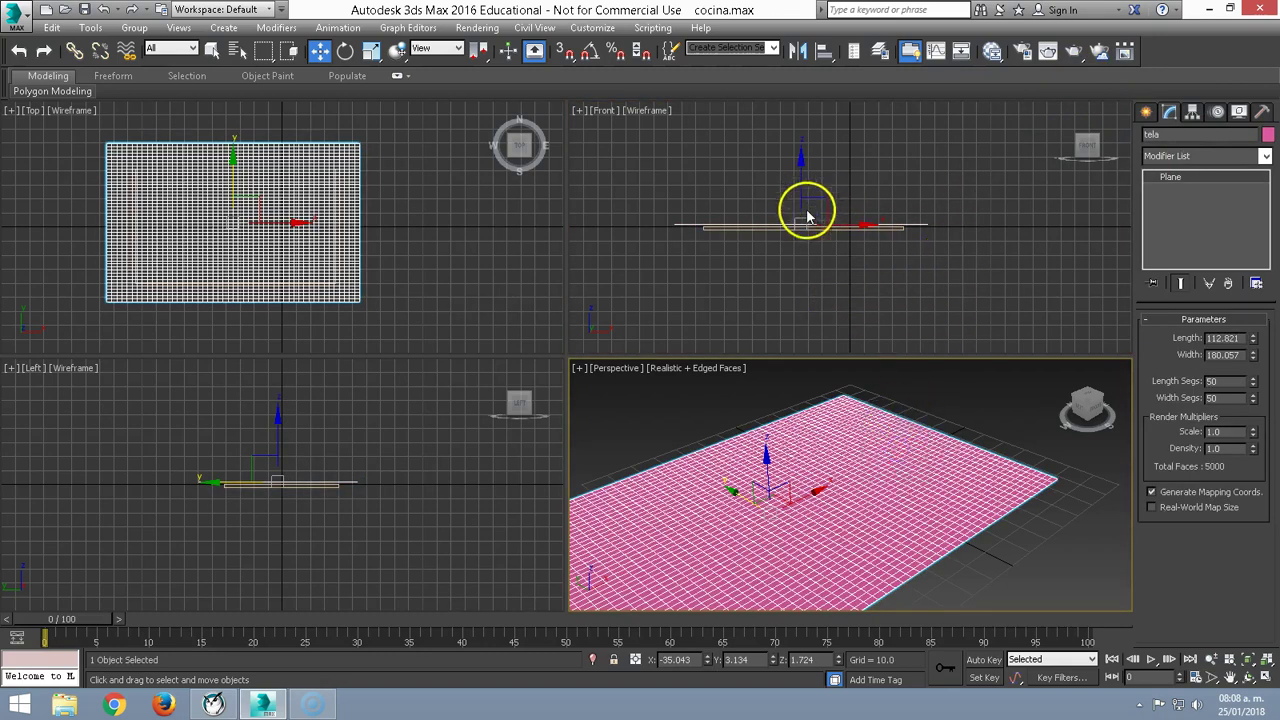
{"action": "left_click", "coordinate": [1266, 157]}
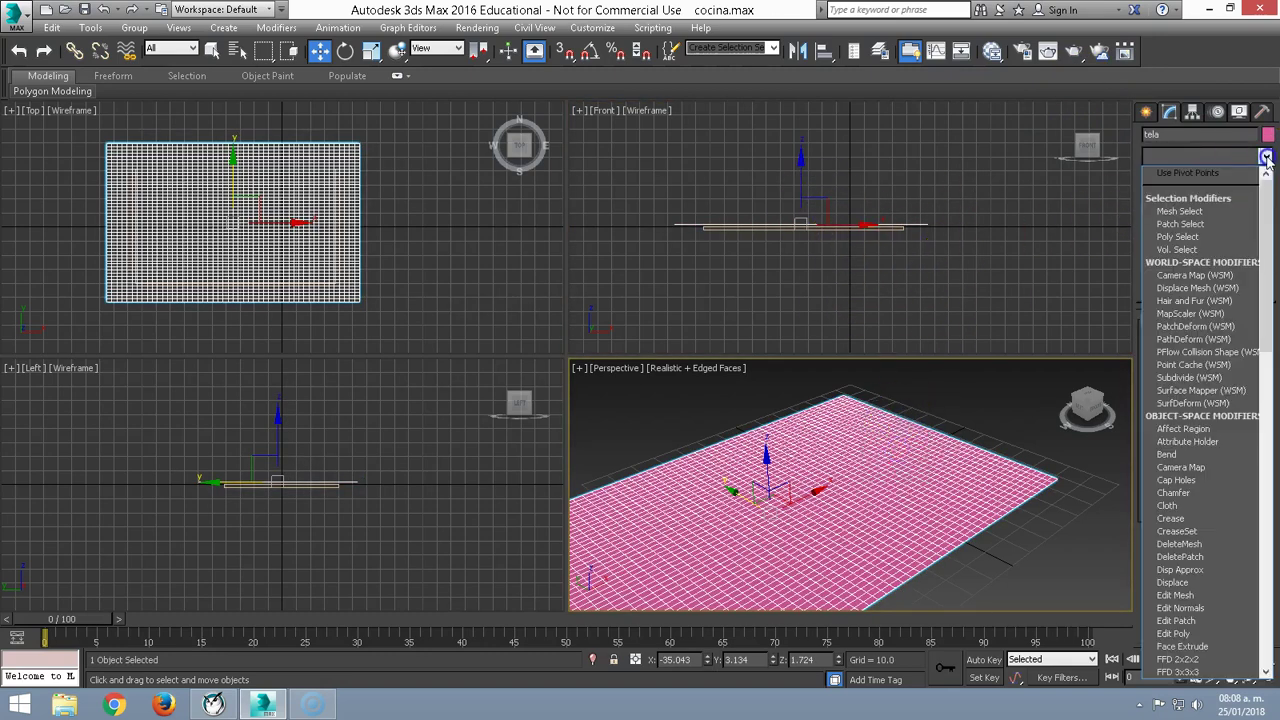
{"action": "key", "text": "c"}
{"action": "key", "text": "Down"}
{"action": "key", "text": "Down"}
{"action": "key", "text": "Down"}
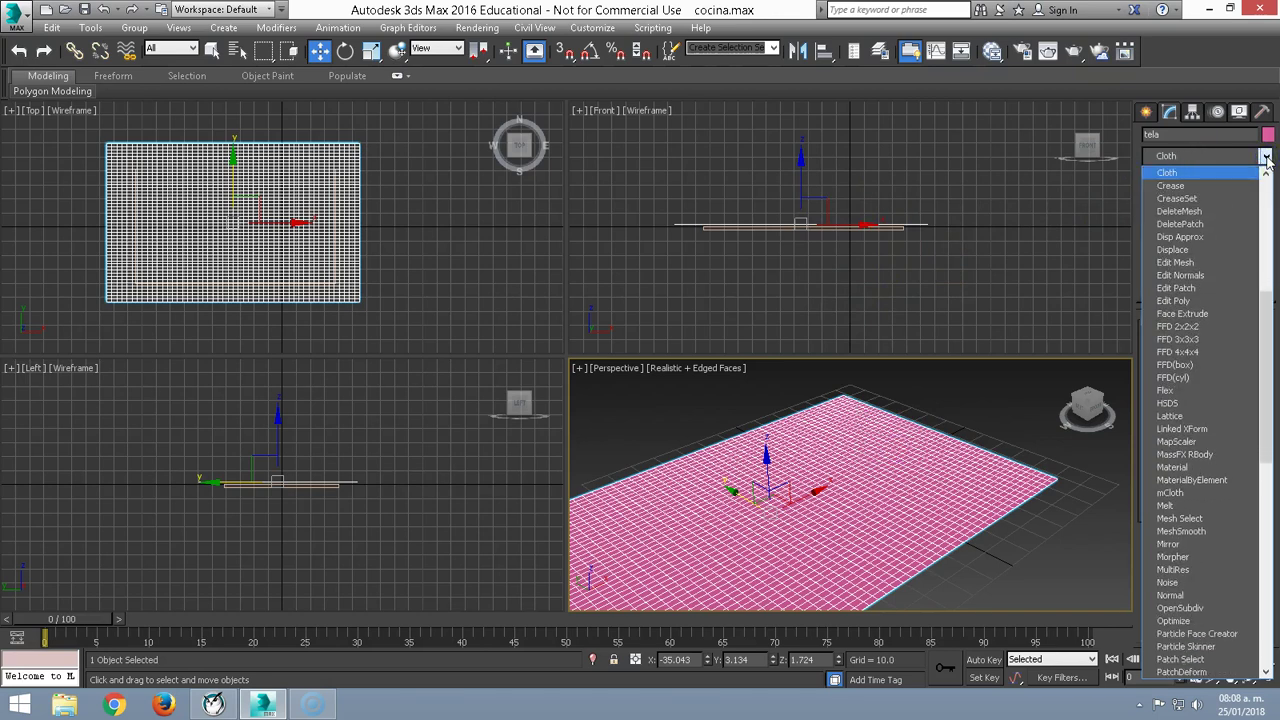
{"action": "key", "text": "Return"}
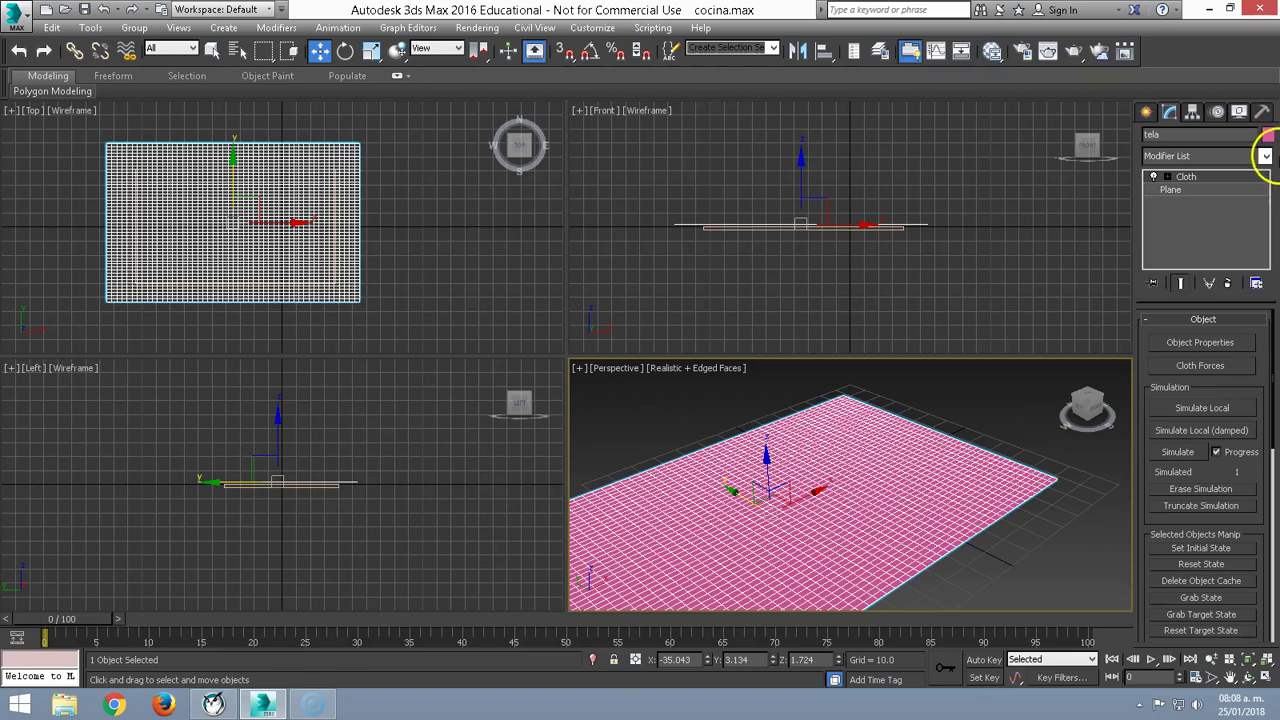
- In Cloth Object Properties, set tela as a Cloth object
{"action": "left_click", "coordinate": [1195, 342]}
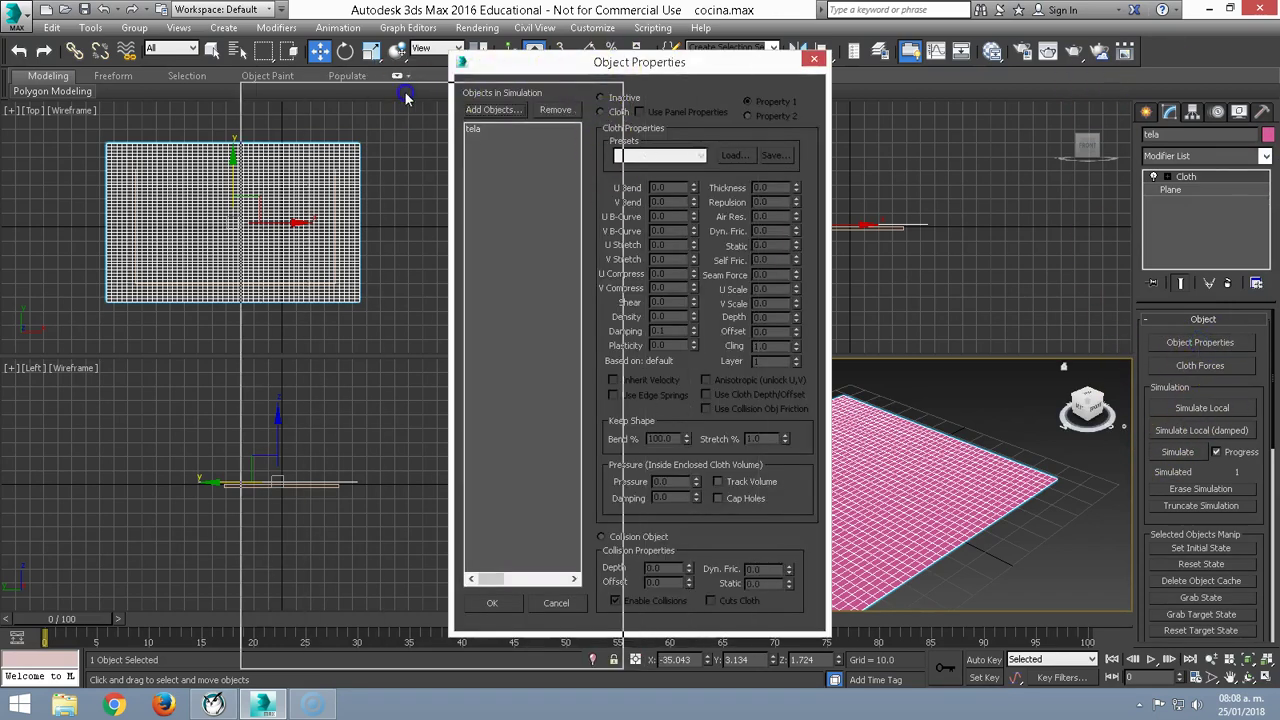
{"action": "left_click_drag", "start_coordinate": [613, 68], "coordinate": [404, 99]}
{"action": "left_click", "coordinate": [268, 162]}
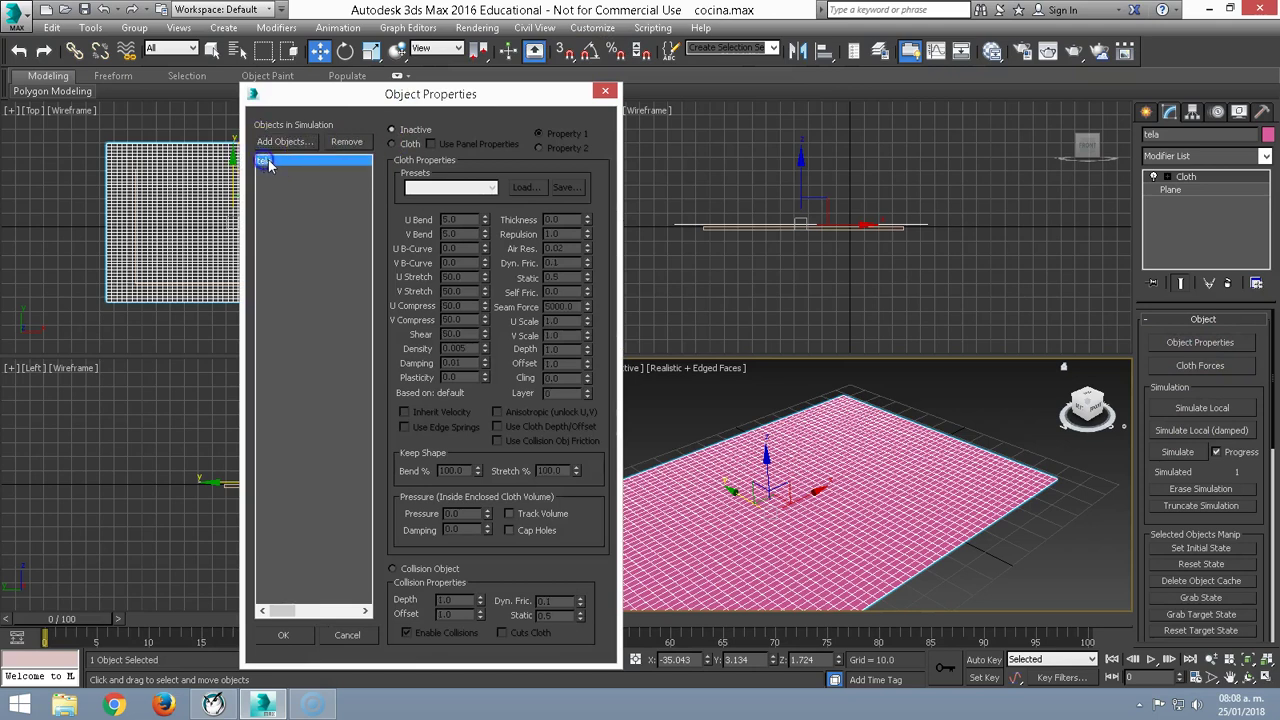
{"action": "left_click", "coordinate": [392, 145]}
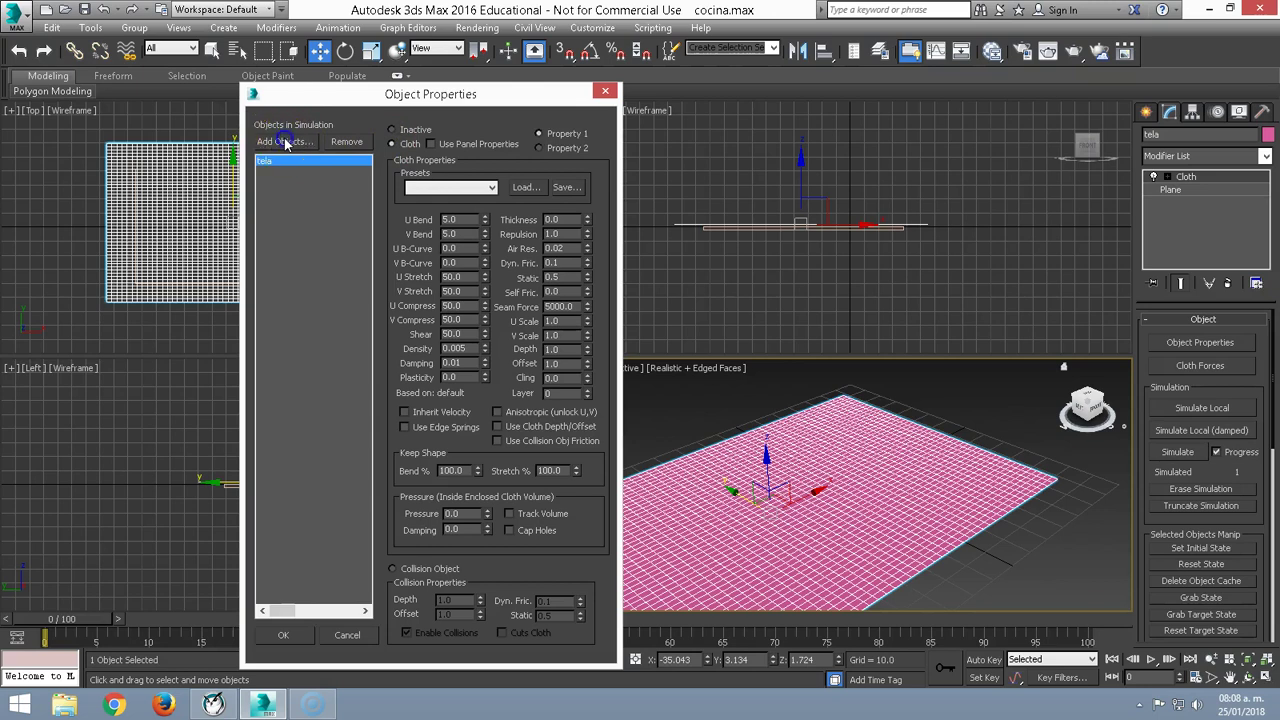
- Add mesa to the simulation and make it a Collision Object
{"action": "left_click", "coordinate": [285, 142]}
{"action": "left_click", "coordinate": [53, 116]}
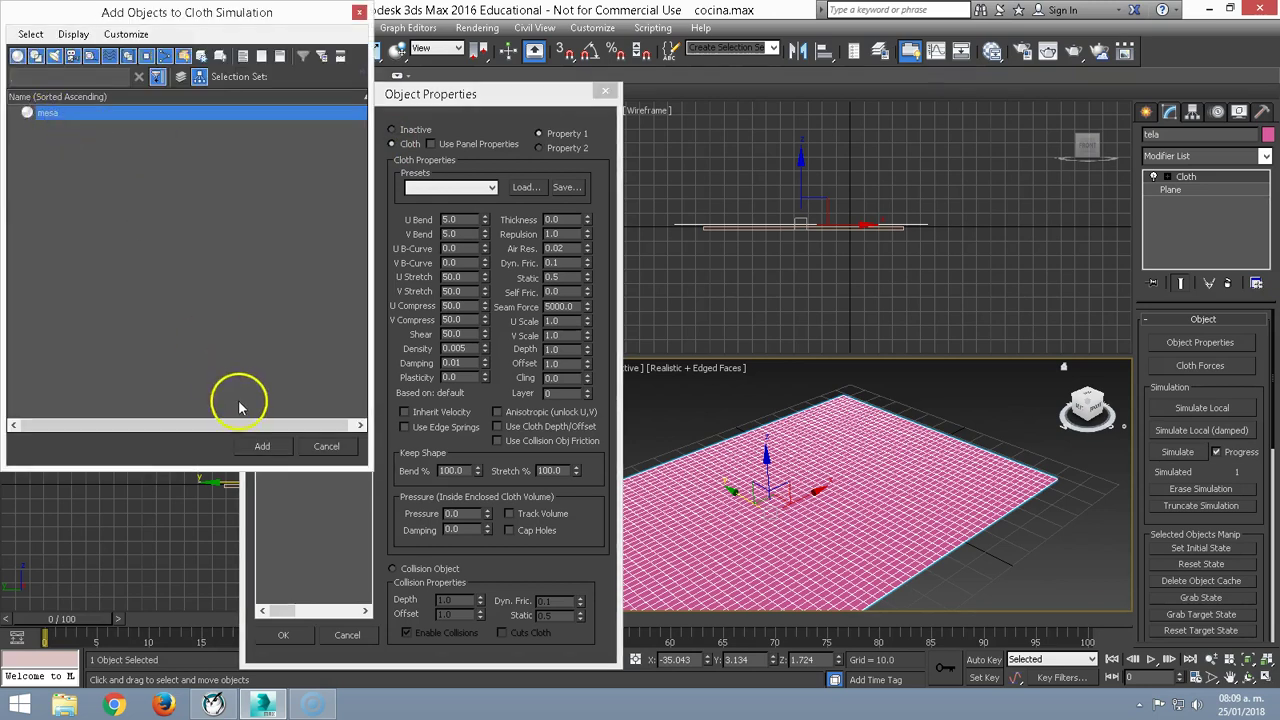
{"action": "left_click", "coordinate": [259, 450]}
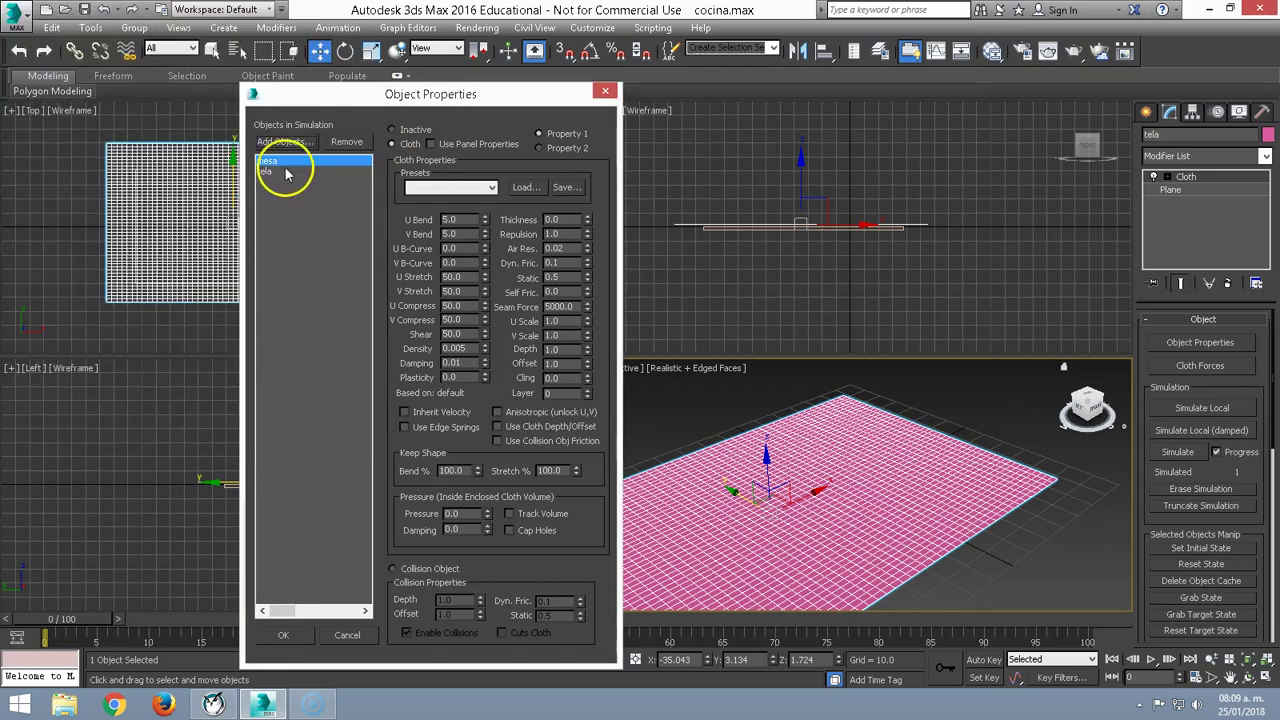
{"action": "left_click", "coordinate": [393, 569]}
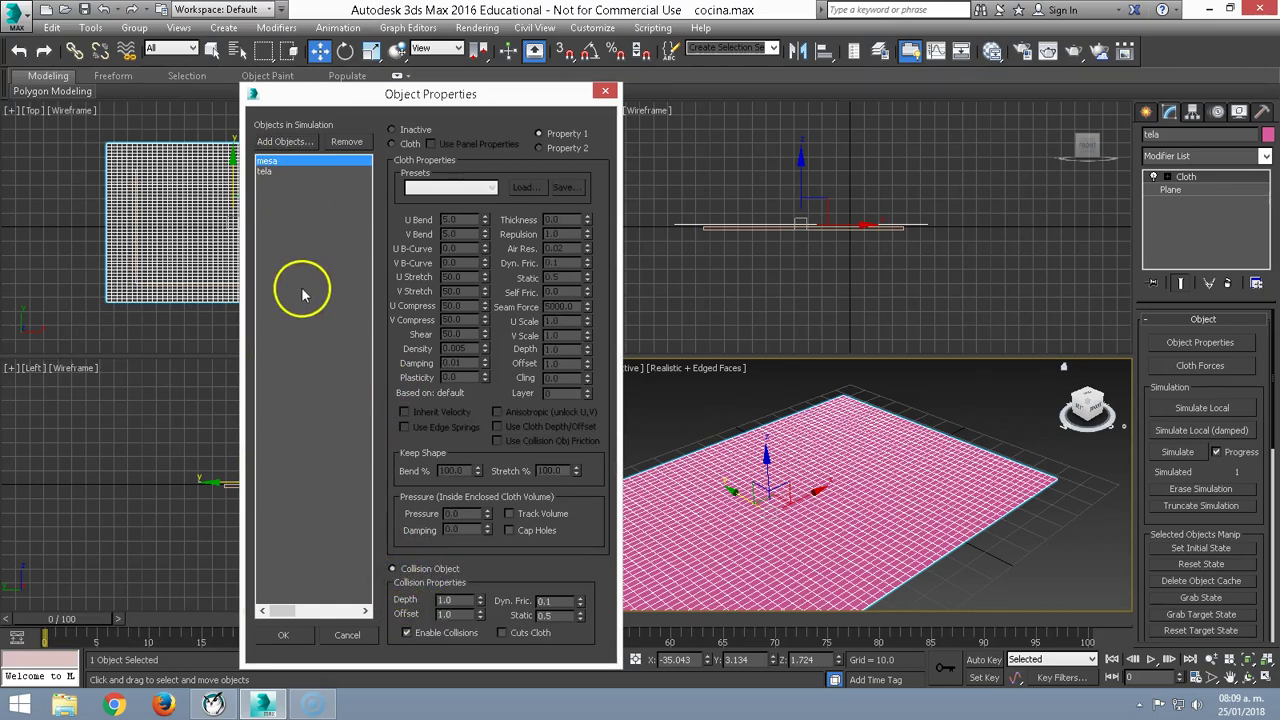
{"action": "left_click", "coordinate": [265, 172]}
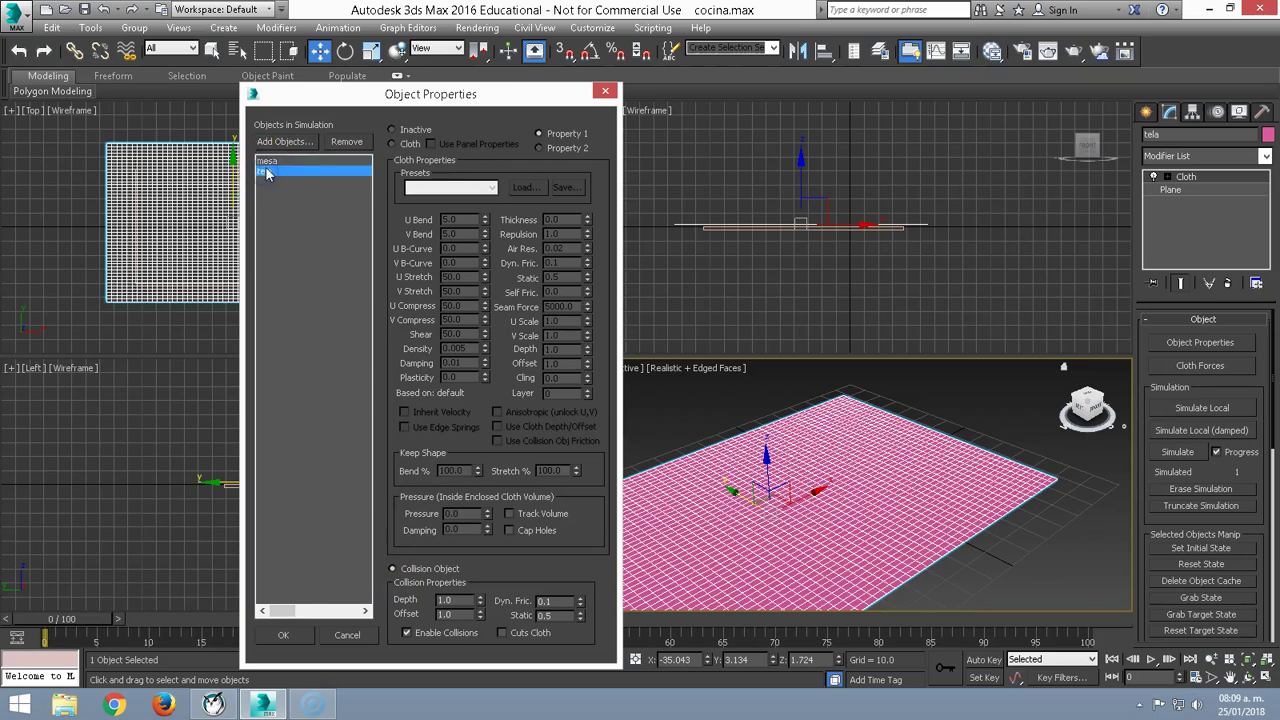
{"action": "left_click", "coordinate": [393, 144]}
{"action": "left_click", "coordinate": [286, 180]}
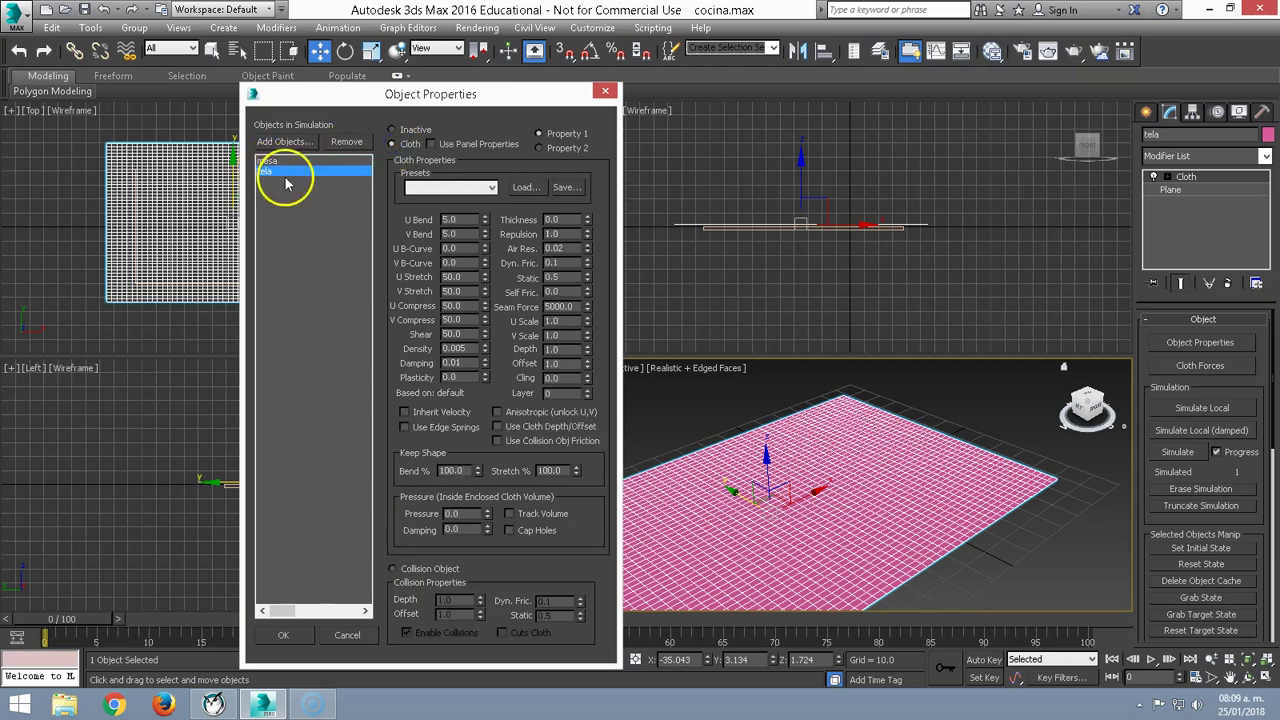
{"action": "left_click", "coordinate": [279, 162]}
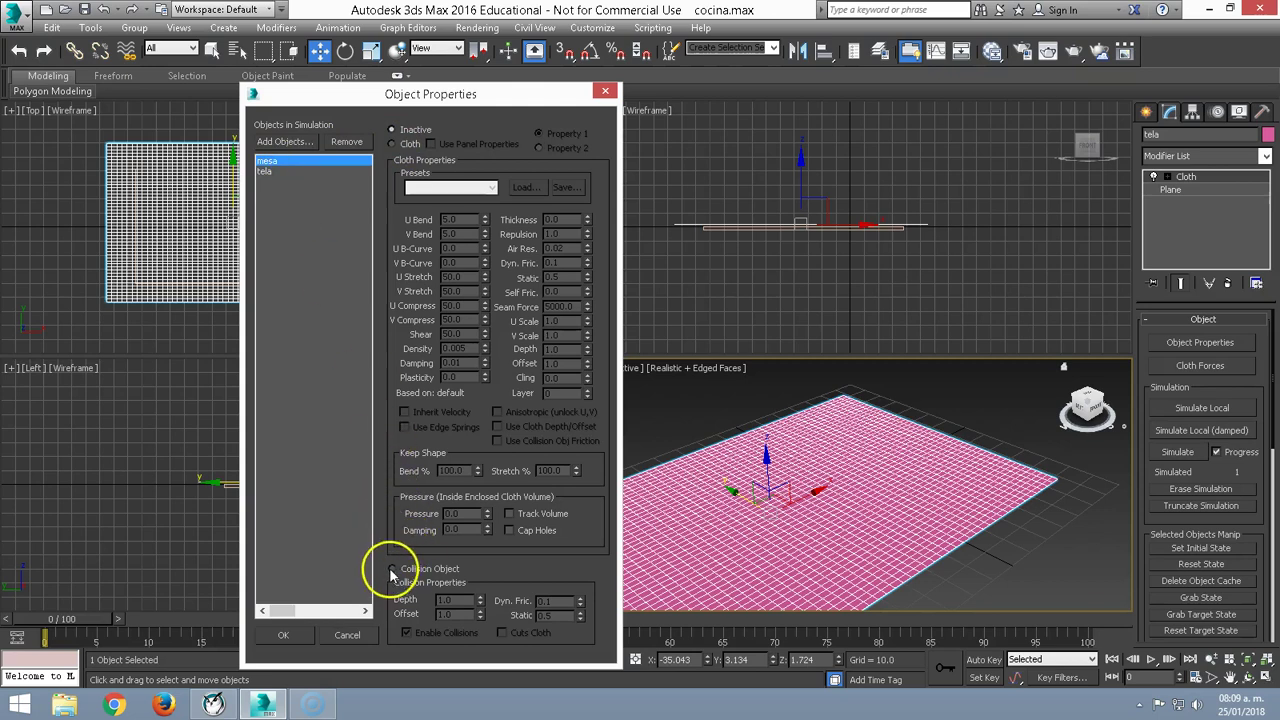
{"action": "left_click", "coordinate": [265, 171]}
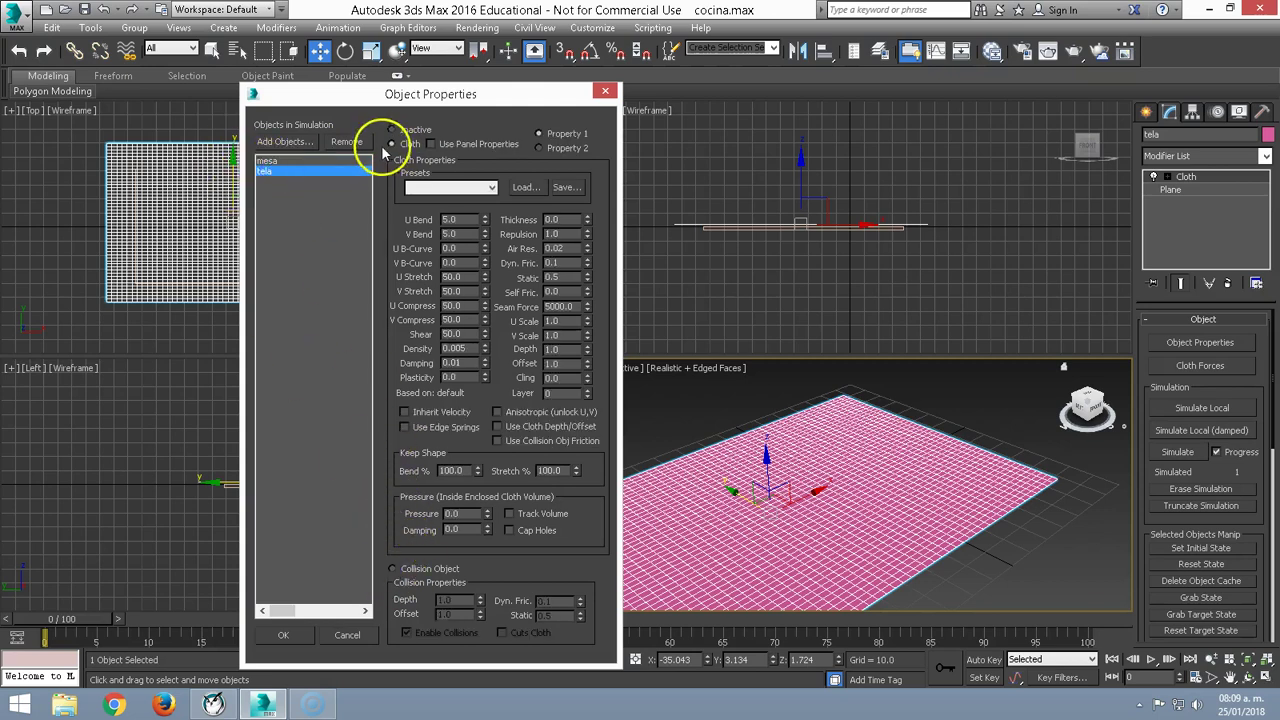
{"action": "left_click", "coordinate": [266, 161]}
{"action": "left_click", "coordinate": [392, 568]}
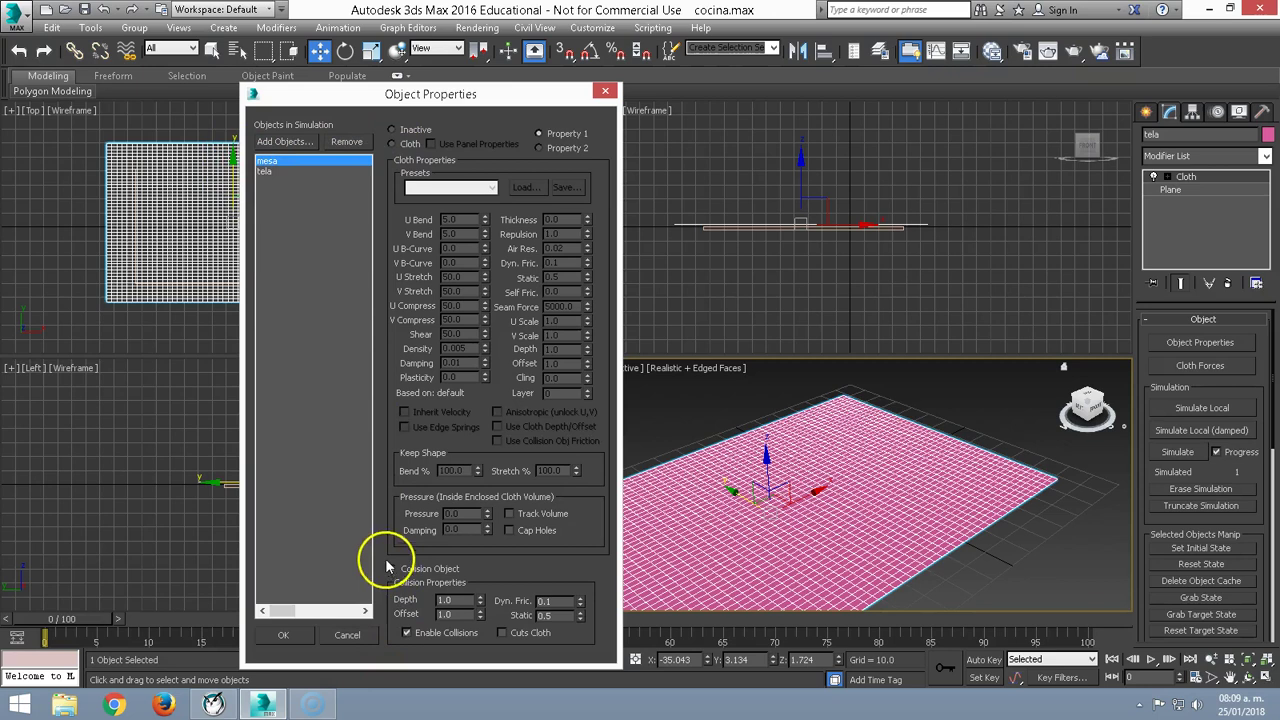
{"action": "left_click", "coordinate": [265, 171]}
- Apply the Cotton cloth preset to tela
{"action": "left_click", "coordinate": [430, 188]}
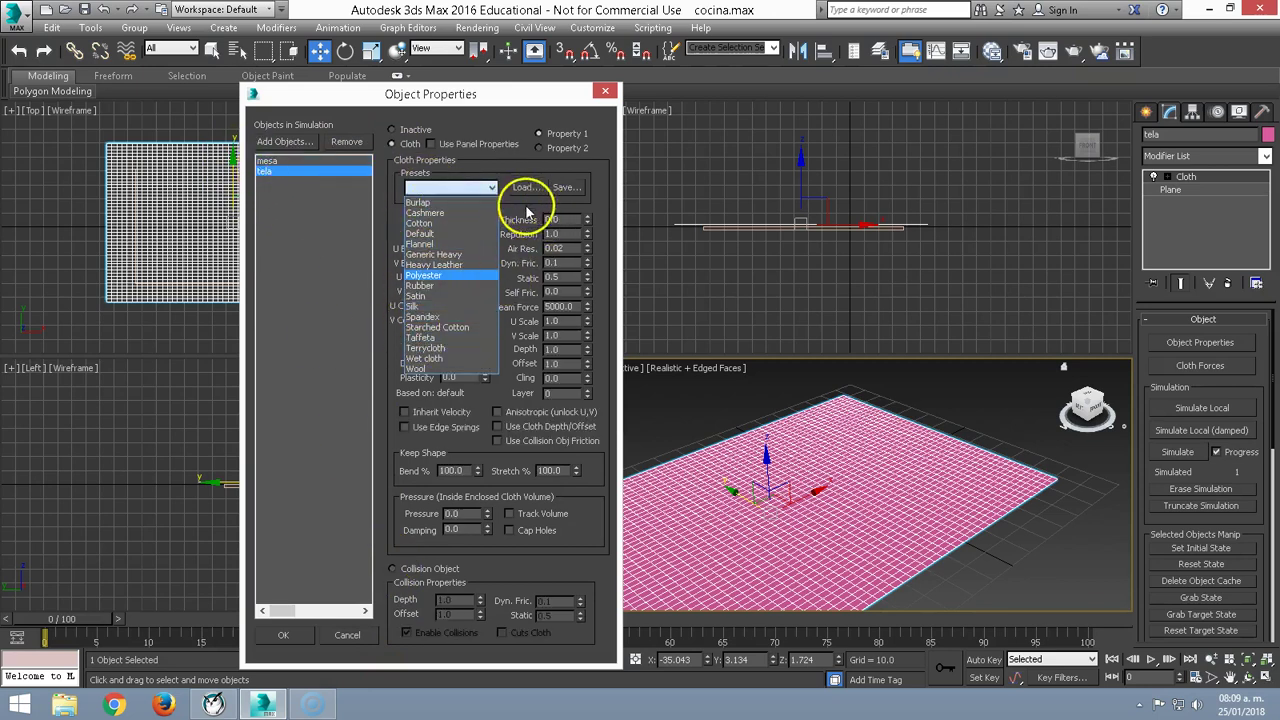
{"action": "left_click", "coordinate": [432, 224]}
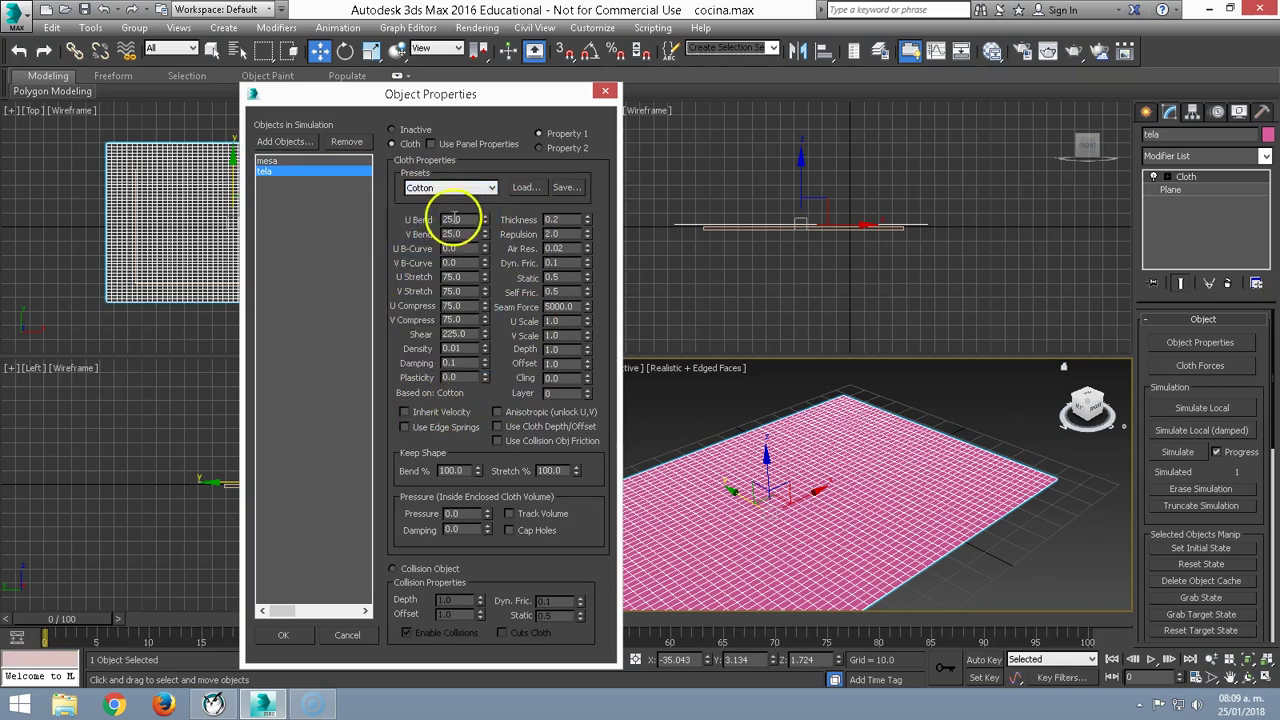
{"action": "left_click", "coordinate": [430, 187]}
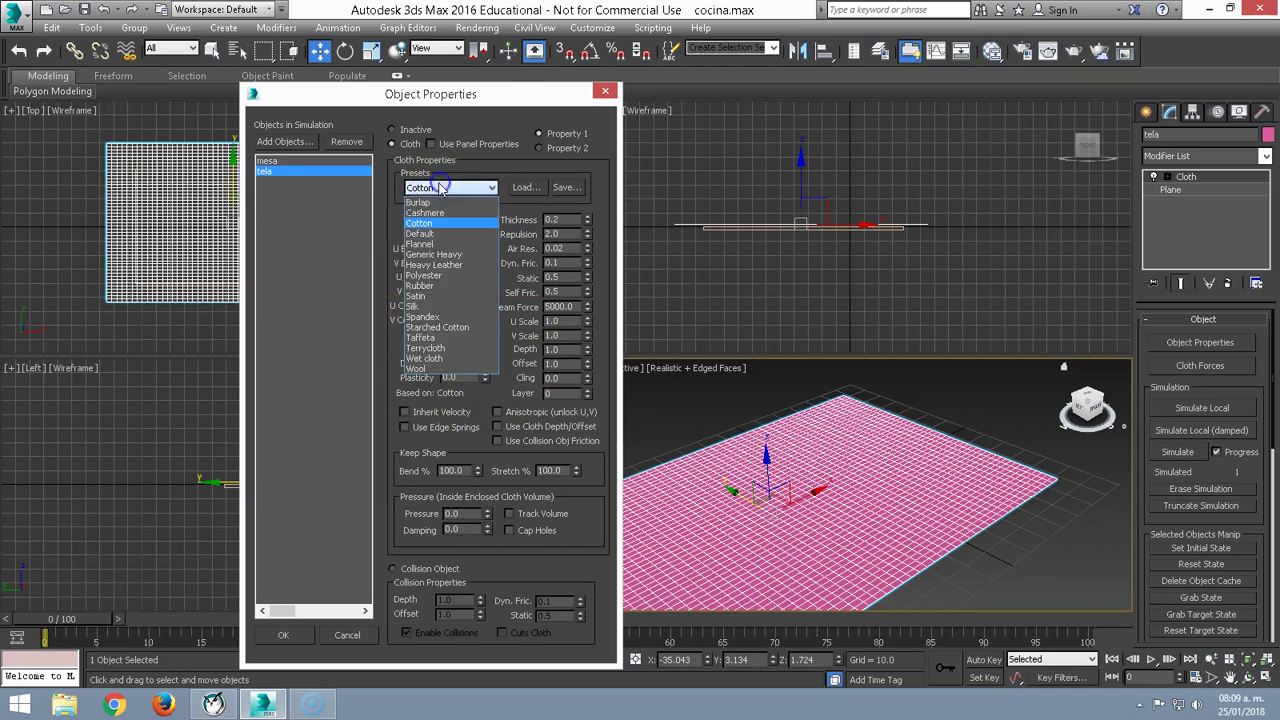
{"action": "left_click", "coordinate": [430, 276]}
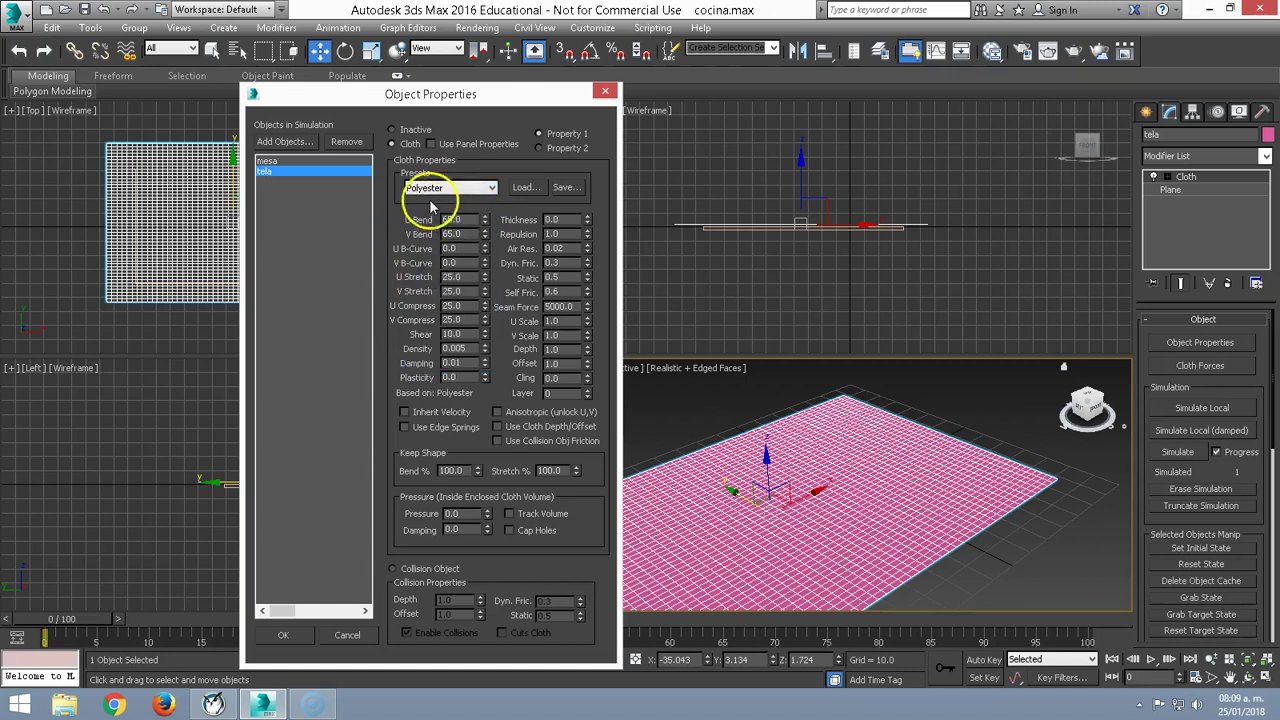
{"action": "left_click", "coordinate": [430, 188]}
{"action": "left_click", "coordinate": [436, 224]}
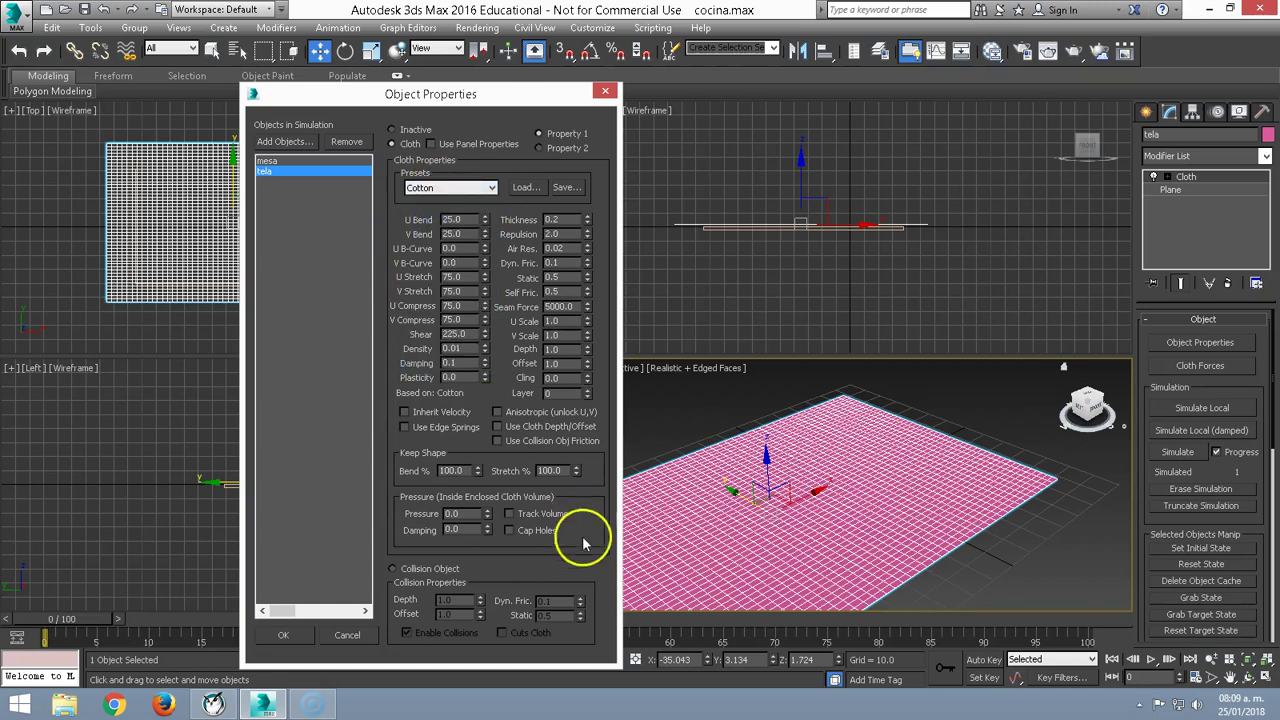
- Confirm the cloth properties and run the simulation, reviewing the drape at frame 10
{"action": "left_click", "coordinate": [286, 638]}
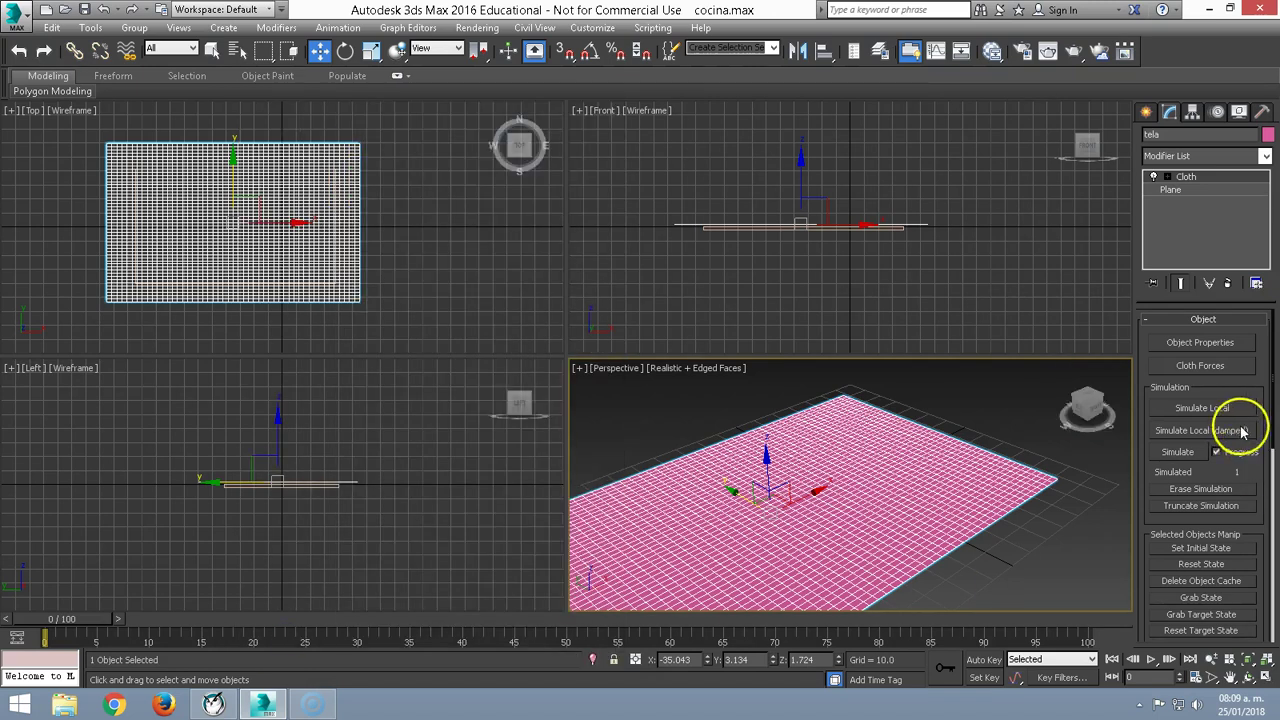
{"action": "scroll", "coordinate": [1258, 385], "scroll_direction": "down", "scroll_amount": 2}
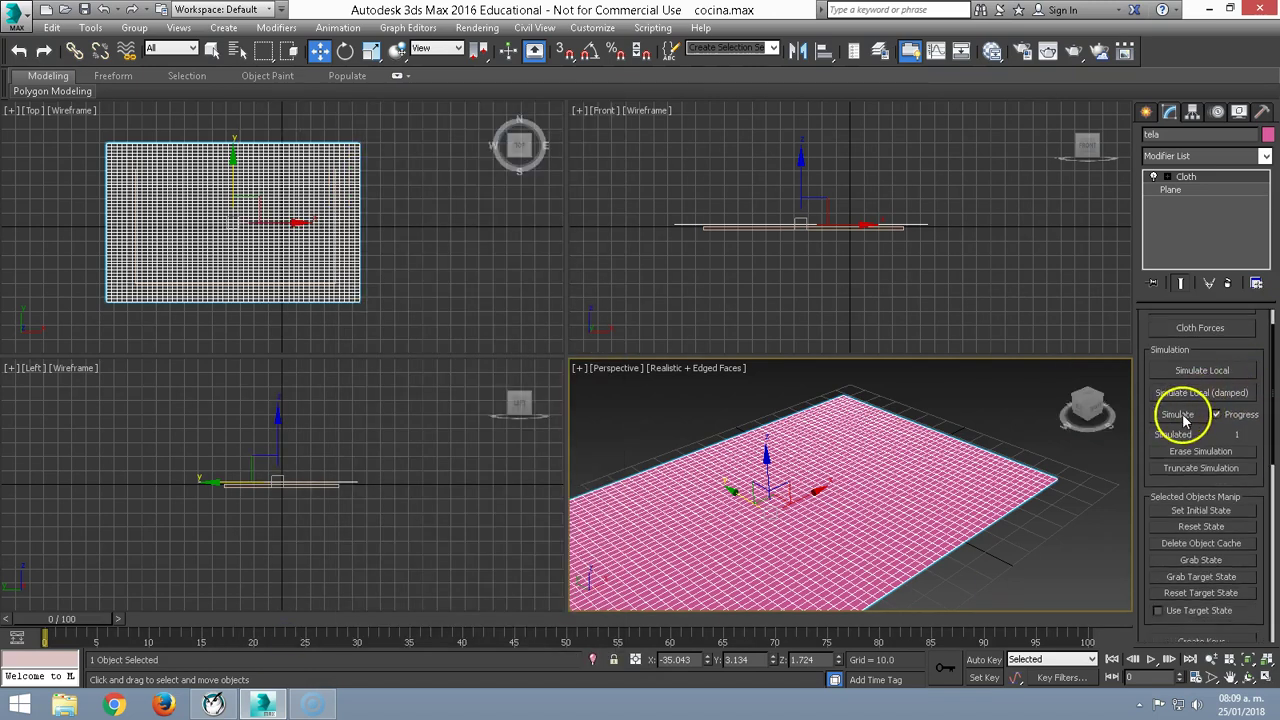
{"action": "left_click", "coordinate": [1183, 418]}
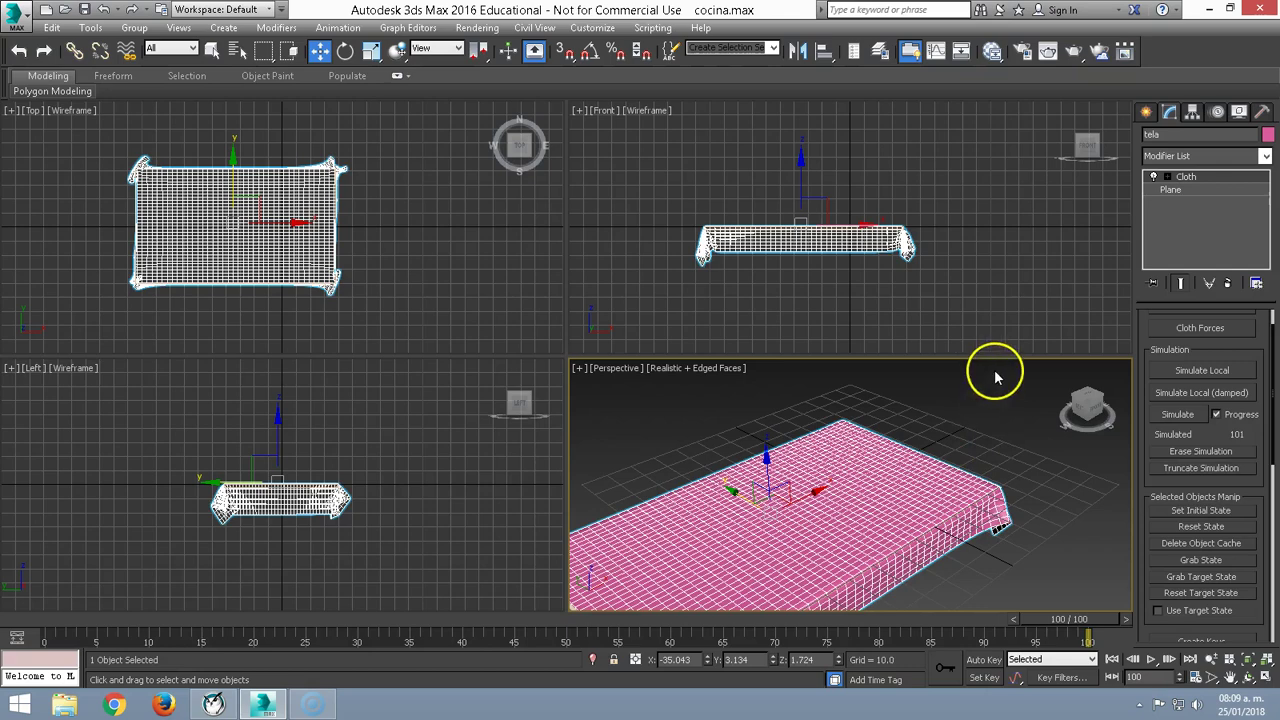
{"action": "mouse_move", "coordinate": [997, 630]}
{"action": "left_mouse_down"}
{"action": "mouse_move", "coordinate": [1006, 623]}
{"action": "mouse_move", "coordinate": [277, 614]}
{"action": "mouse_move", "coordinate": [138, 578]}
{"action": "mouse_move", "coordinate": [191, 586]}
{"action": "mouse_move", "coordinate": [20, 597]}
{"action": "mouse_move", "coordinate": [1034, 591]}
{"action": "mouse_move", "coordinate": [1152, 560]}
{"action": "left_mouse_up"}
- Scroll the Cloth modifier panel down to the Create Keys button
{"action": "scroll", "coordinate": [1264, 523], "scroll_direction": "down", "scroll_amount": 1}
{"action": "scroll", "coordinate": [1264, 523], "scroll_direction": "down", "scroll_amount": 2}
{"action": "scroll", "coordinate": [1264, 523], "scroll_direction": "down", "scroll_amount": 1}
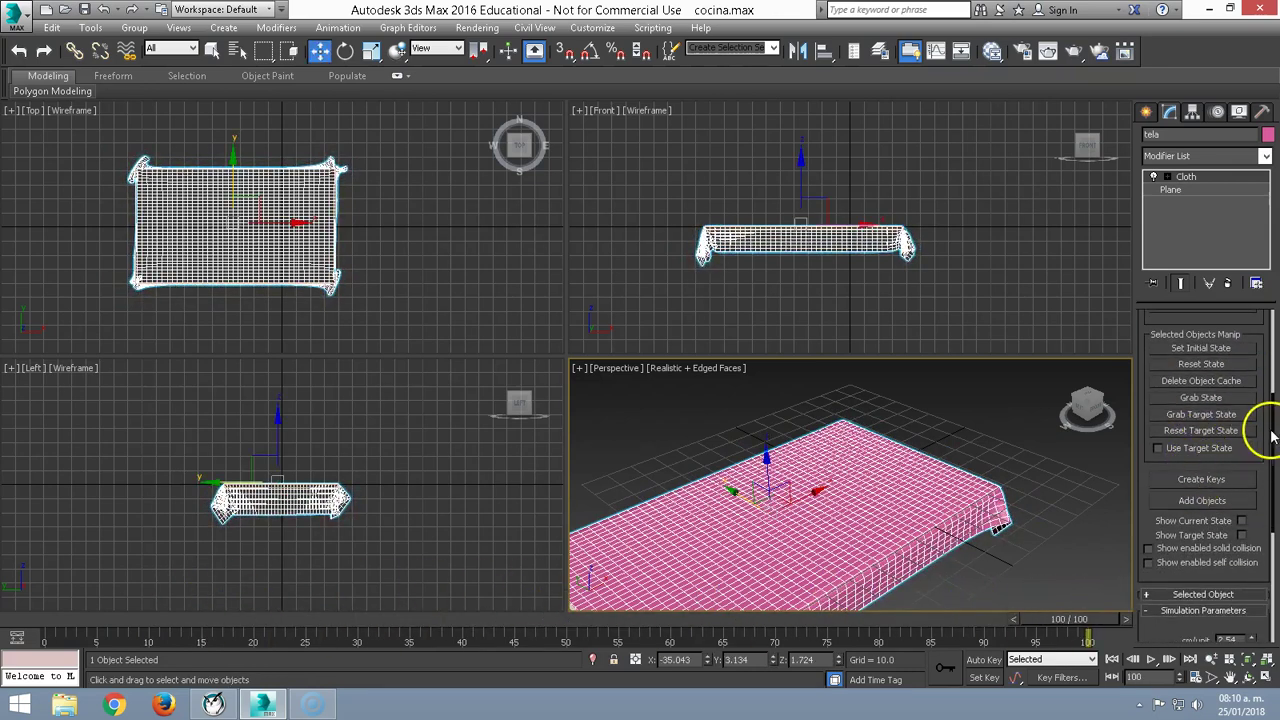
{"action": "left_click_drag", "start_coordinate": [1272, 437], "coordinate": [1273, 457]}
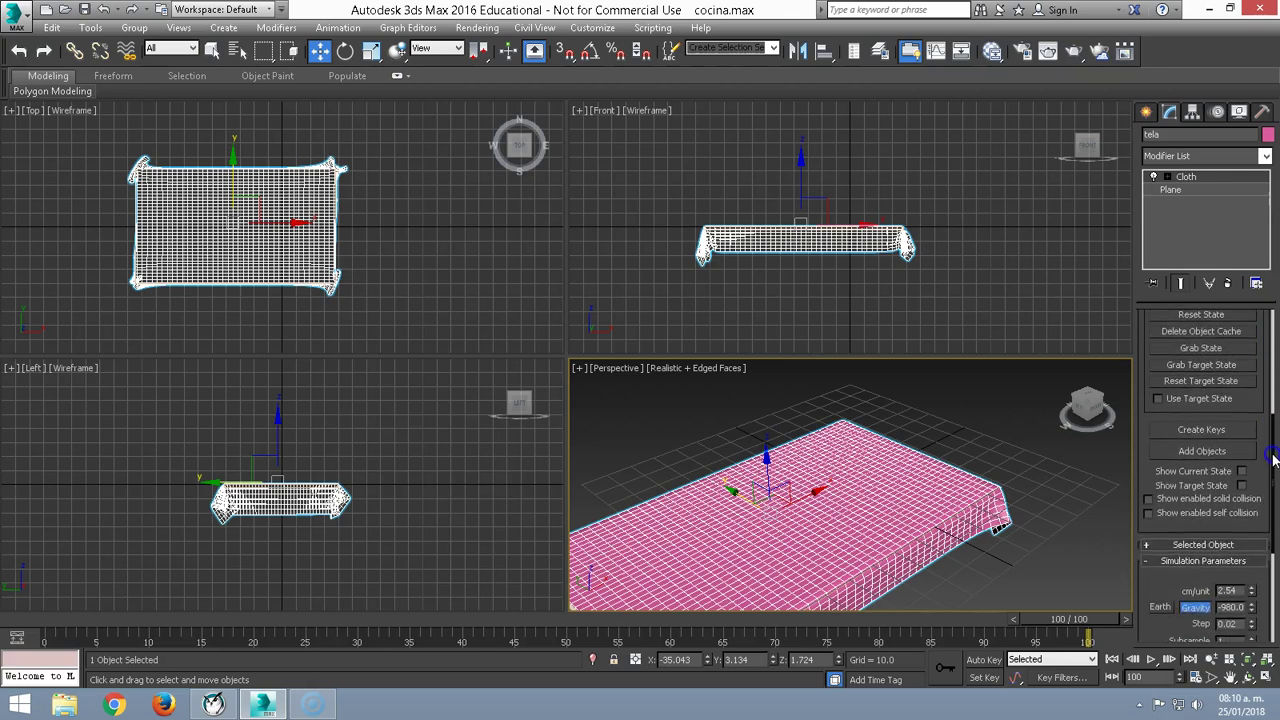
- Bake the simulation with Create Keys, collapsing tela to an Editable Mesh
{"action": "left_click", "coordinate": [1195, 430]}
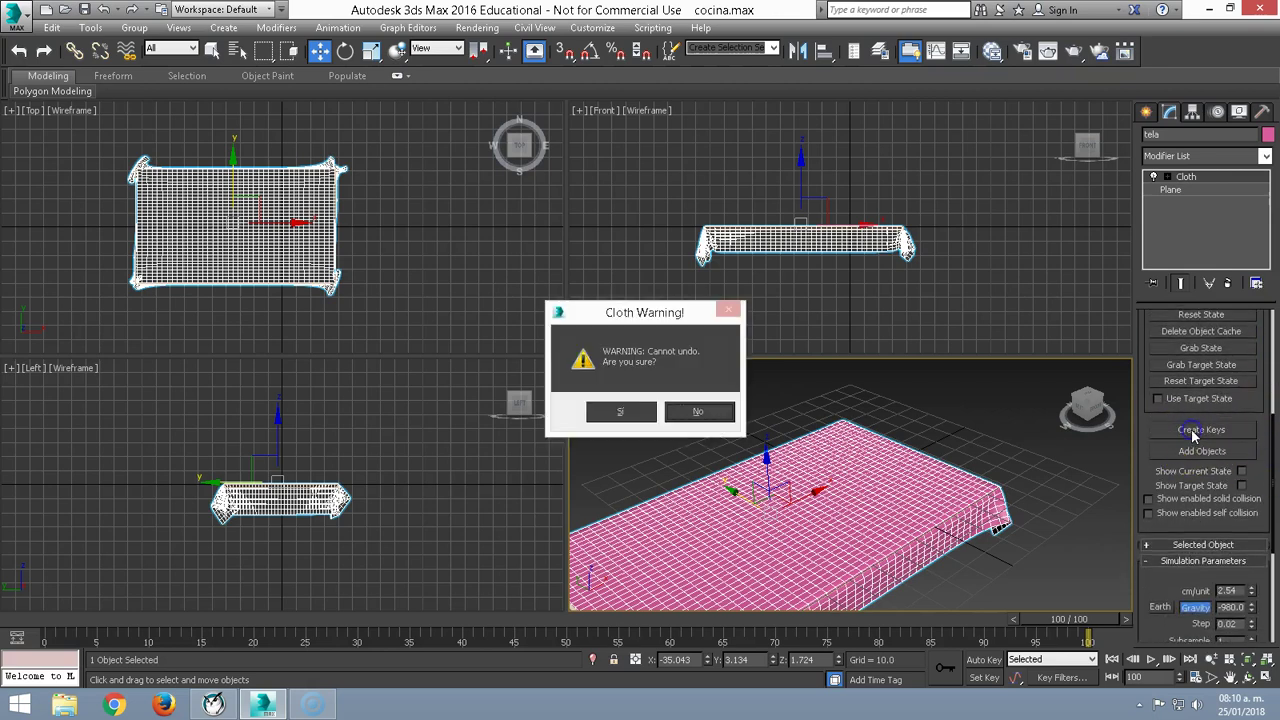
{"action": "left_click", "coordinate": [621, 414]}
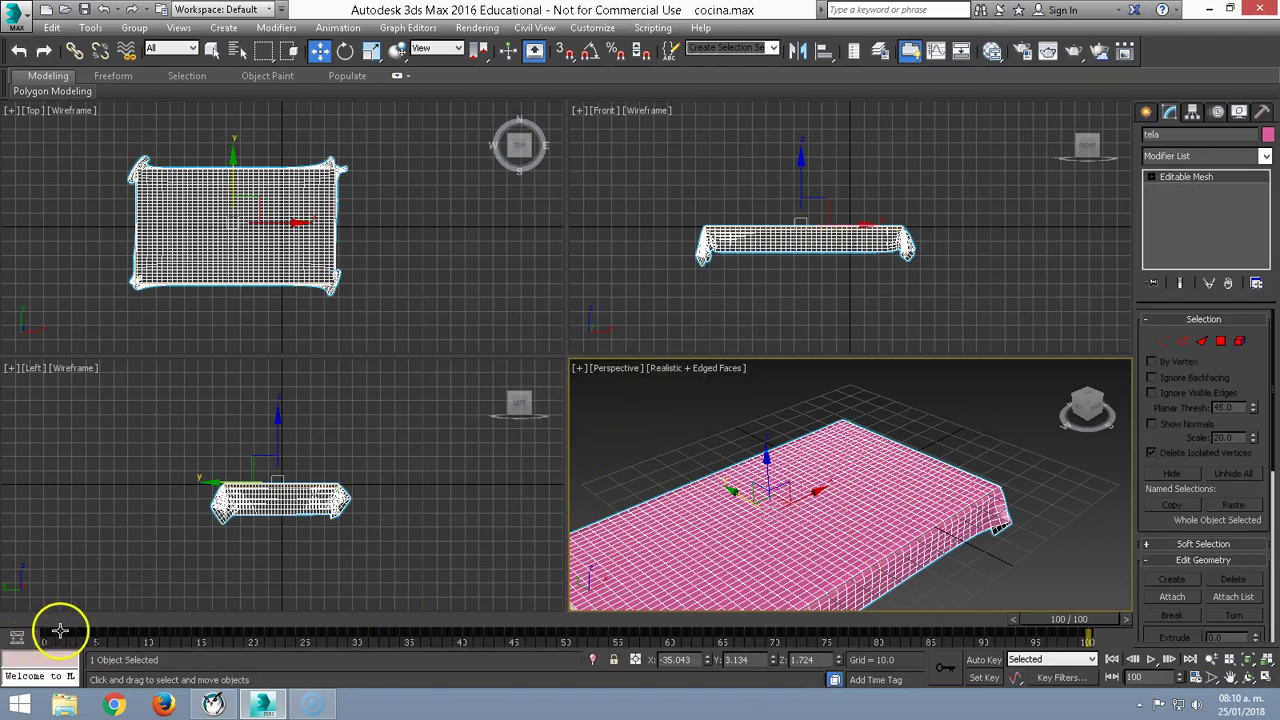
{"action": "left_click_drag", "start_coordinate": [109, 619], "coordinate": [1119, 617]}
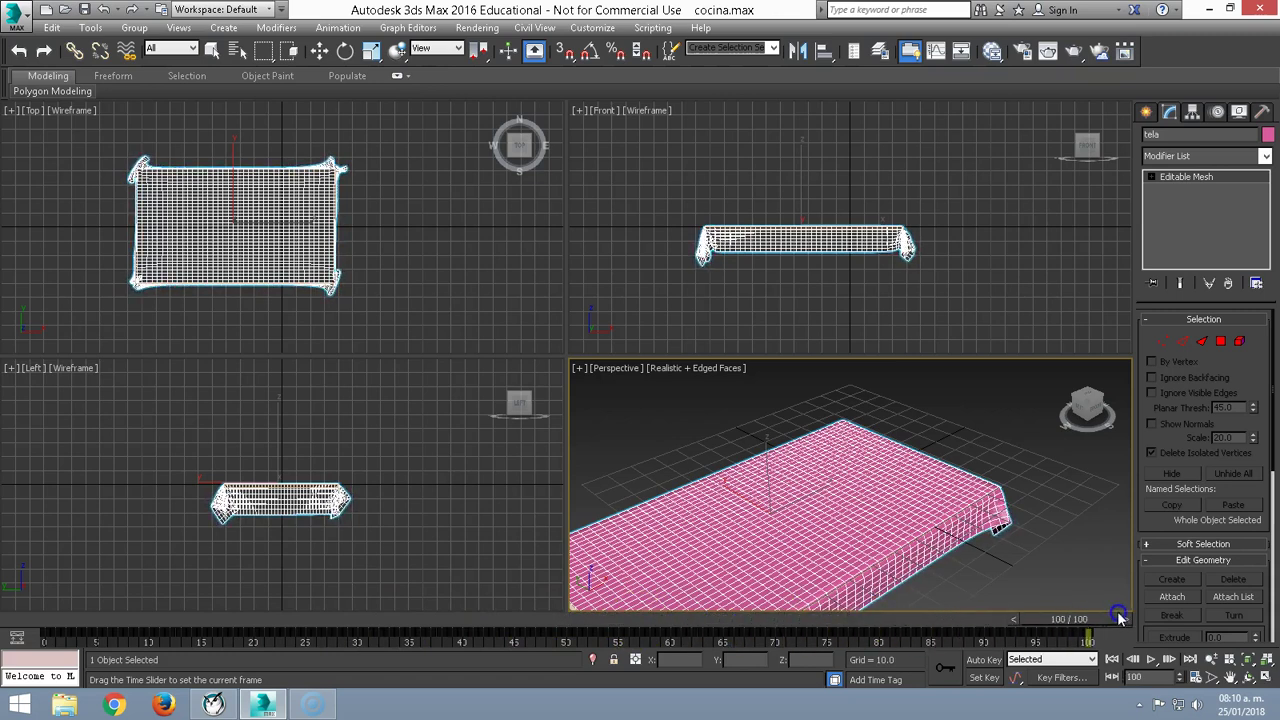
{"action": "key", "text": "w"}
{"action": "mouse_move", "coordinate": [1080, 630]}
{"action": "left_mouse_down"}
{"action": "mouse_move", "coordinate": [820, 606]}
{"action": "mouse_move", "coordinate": [168, 598]}
{"action": "mouse_move", "coordinate": [1090, 632]}
{"action": "left_mouse_up"}
{"action": "key", "text": "w"}
{"action": "left_click", "coordinate": [1044, 660]}
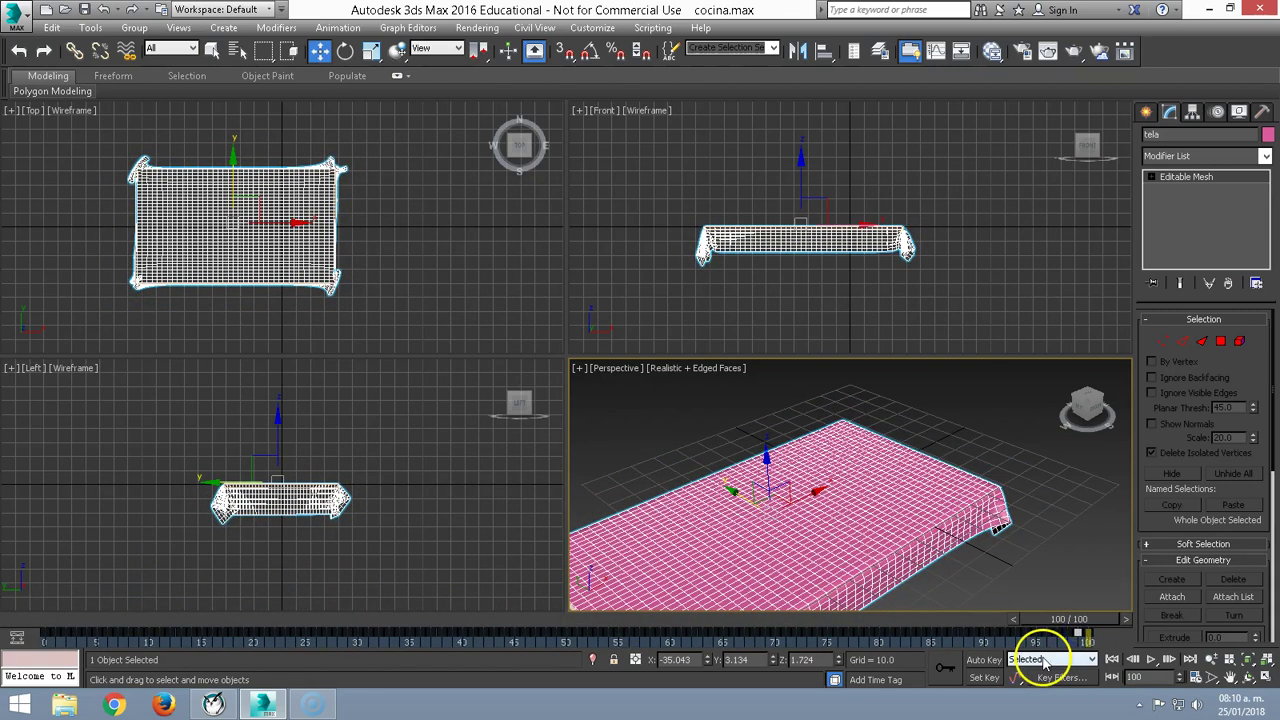
- Delete all of tela's keys in the track bar and check the drape at frame 23
{"action": "left_click", "coordinate": [1070, 630]}
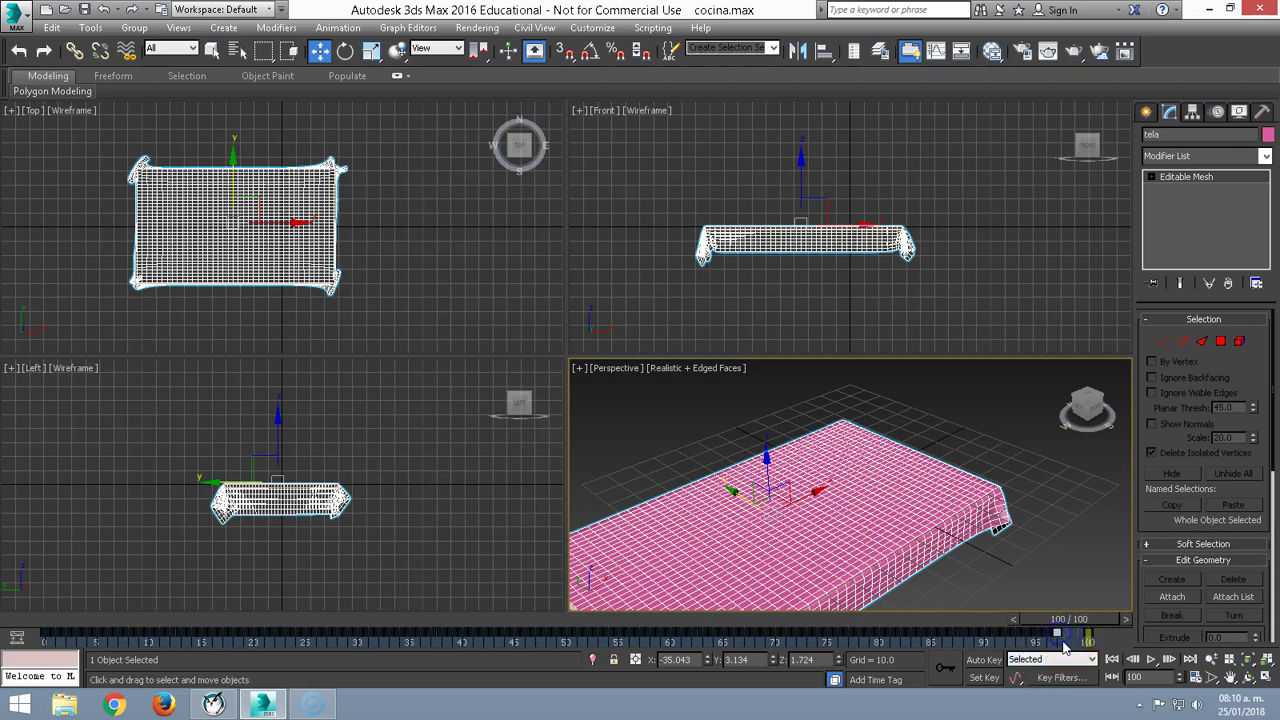
{"action": "left_click_drag", "start_coordinate": [850, 636], "coordinate": [26, 624]}
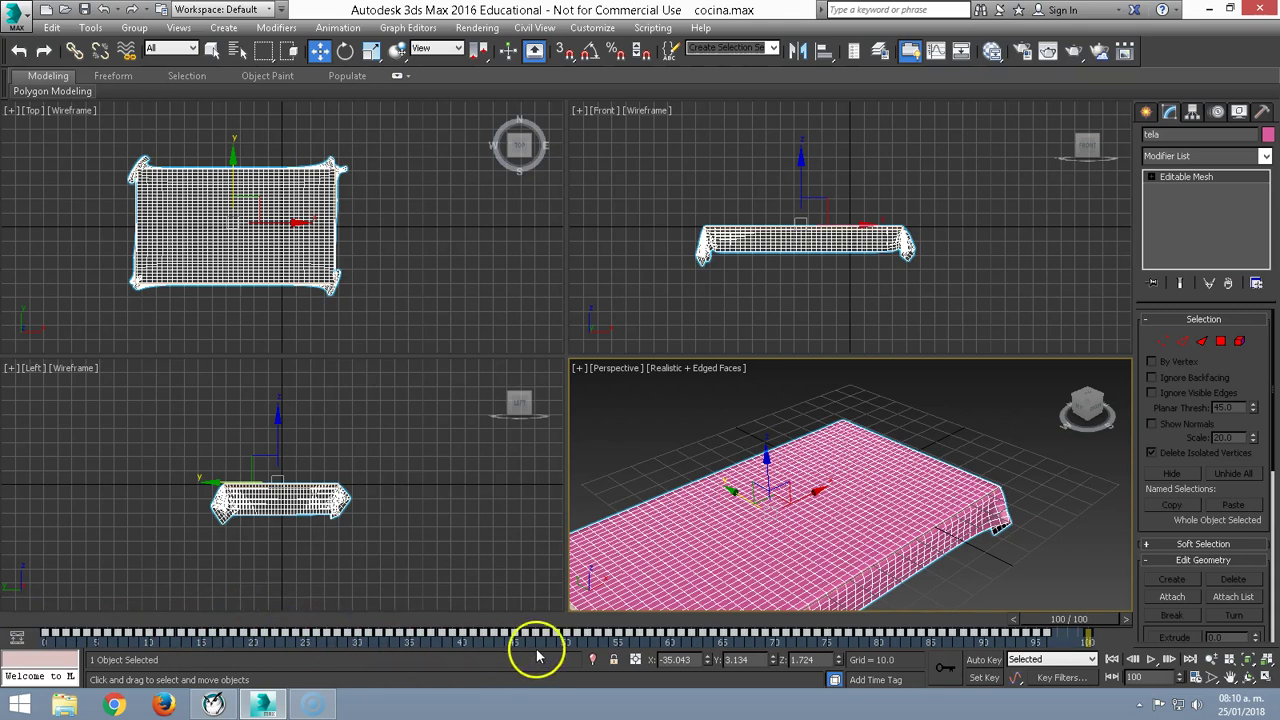
{"action": "key", "text": "Delete"}
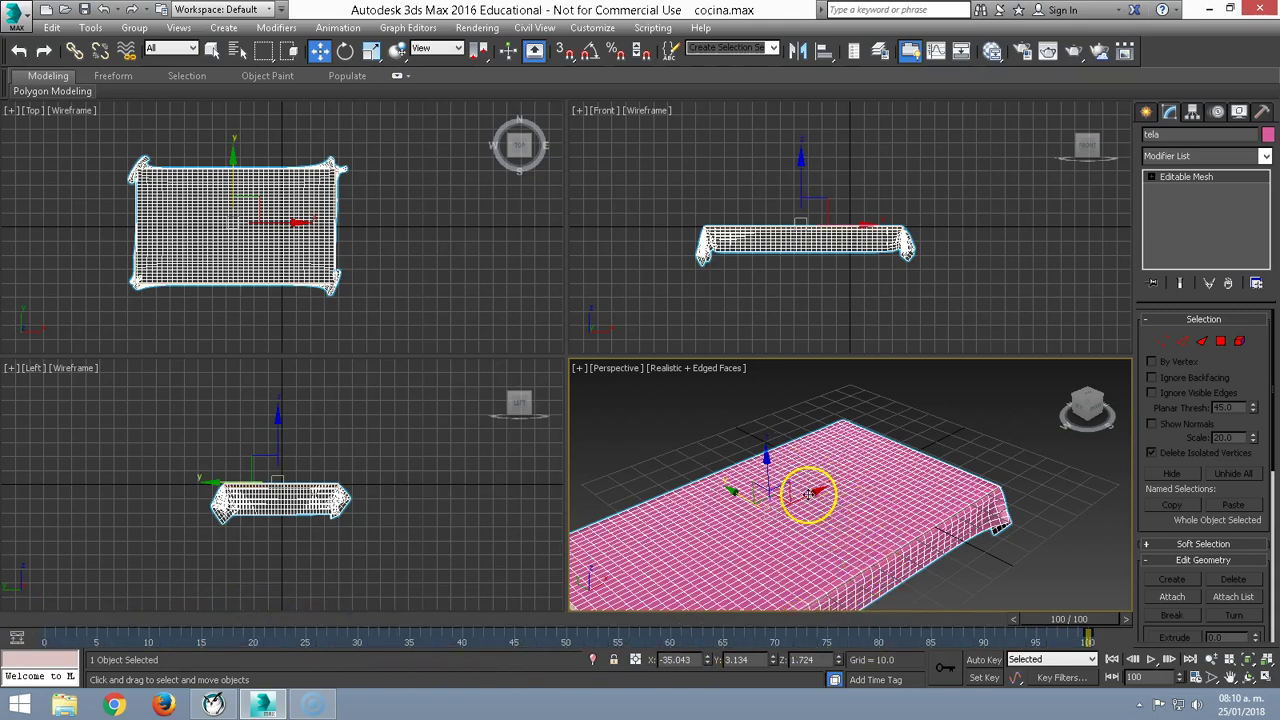
{"action": "mouse_move", "coordinate": [1040, 620]}
{"action": "left_mouse_down"}
{"action": "mouse_move", "coordinate": [295, 628]}
{"action": "mouse_move", "coordinate": [1134, 620]}
{"action": "mouse_move", "coordinate": [83, 620]}
{"action": "mouse_move", "coordinate": [523, 606]}
{"action": "mouse_move", "coordinate": [1030, 617]}
{"action": "left_mouse_up"}
{"action": "key", "text": "w"}
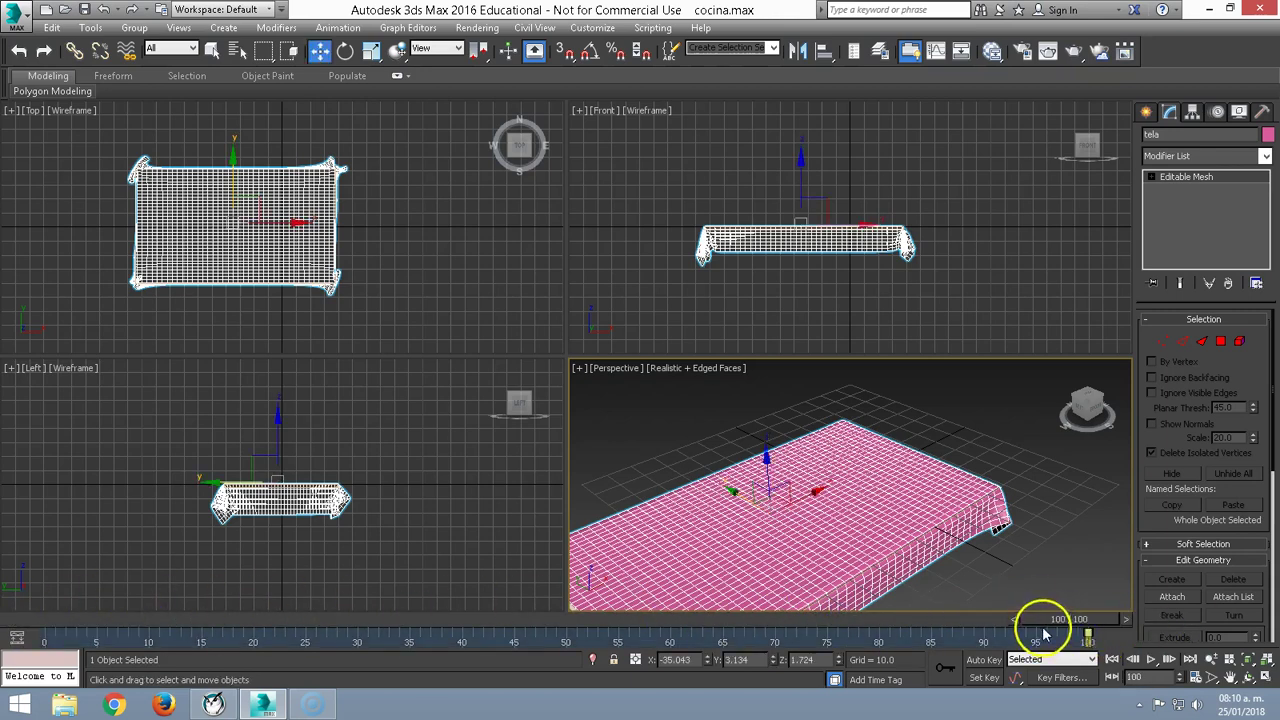
- Start the Line tool and maximize the Front viewport, framing the draped table
{"action": "left_click", "coordinate": [1147, 112]}
{"action": "left_click", "coordinate": [1170, 137]}
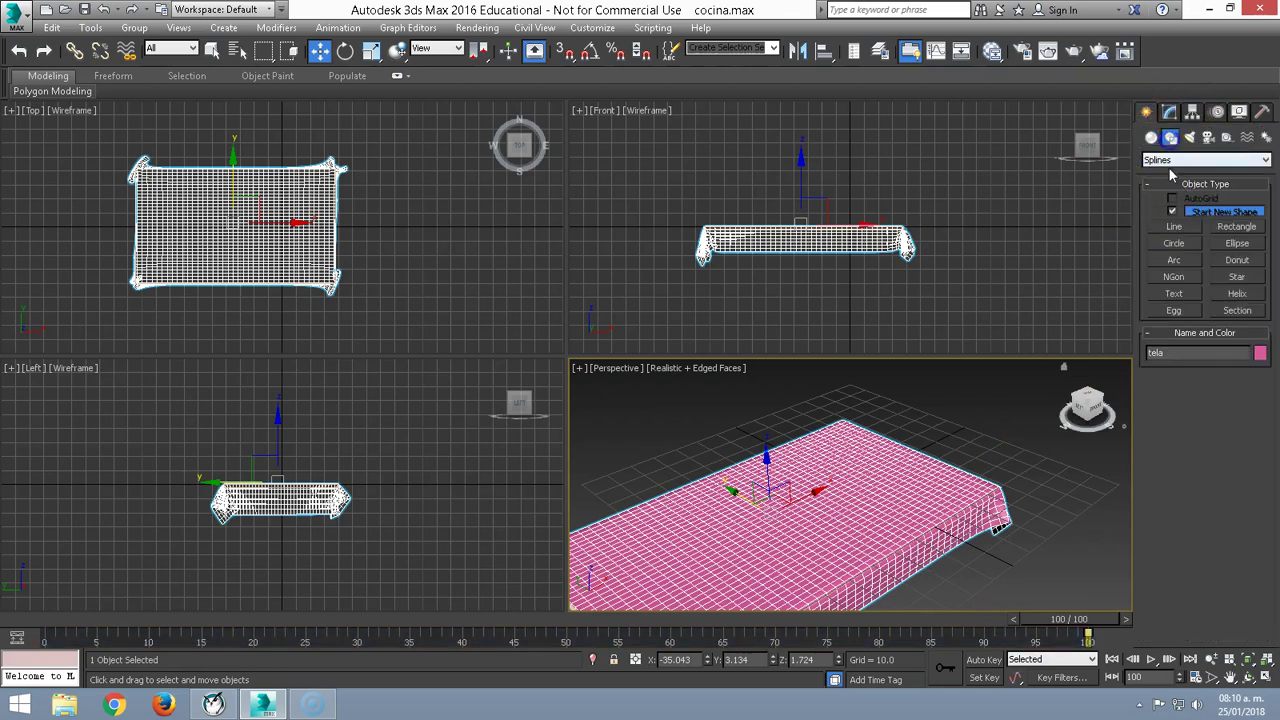
{"action": "left_click", "coordinate": [1174, 227]}
{"action": "scroll", "coordinate": [733, 235], "scroll_direction": "up", "scroll_amount": 5}
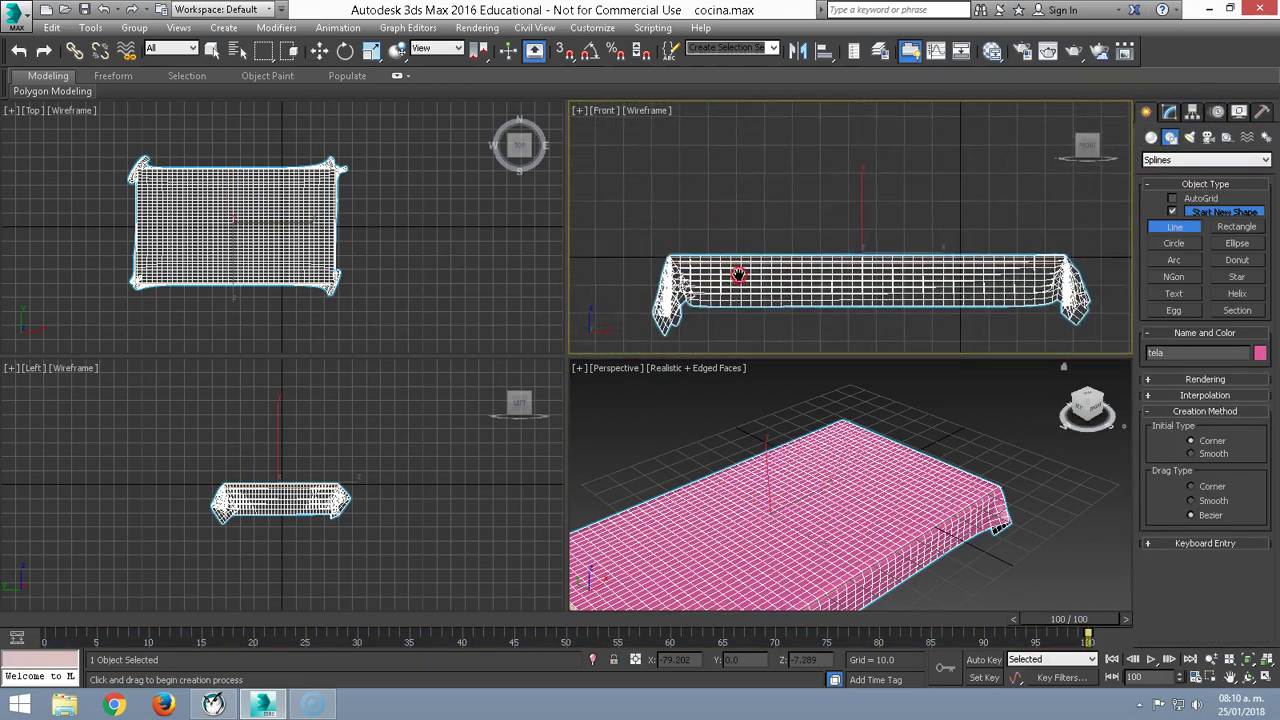
{"action": "scroll", "coordinate": [745, 295], "scroll_direction": "up", "scroll_amount": 3}
{"action": "scroll", "coordinate": [748, 297], "scroll_direction": "up", "scroll_amount": 1}
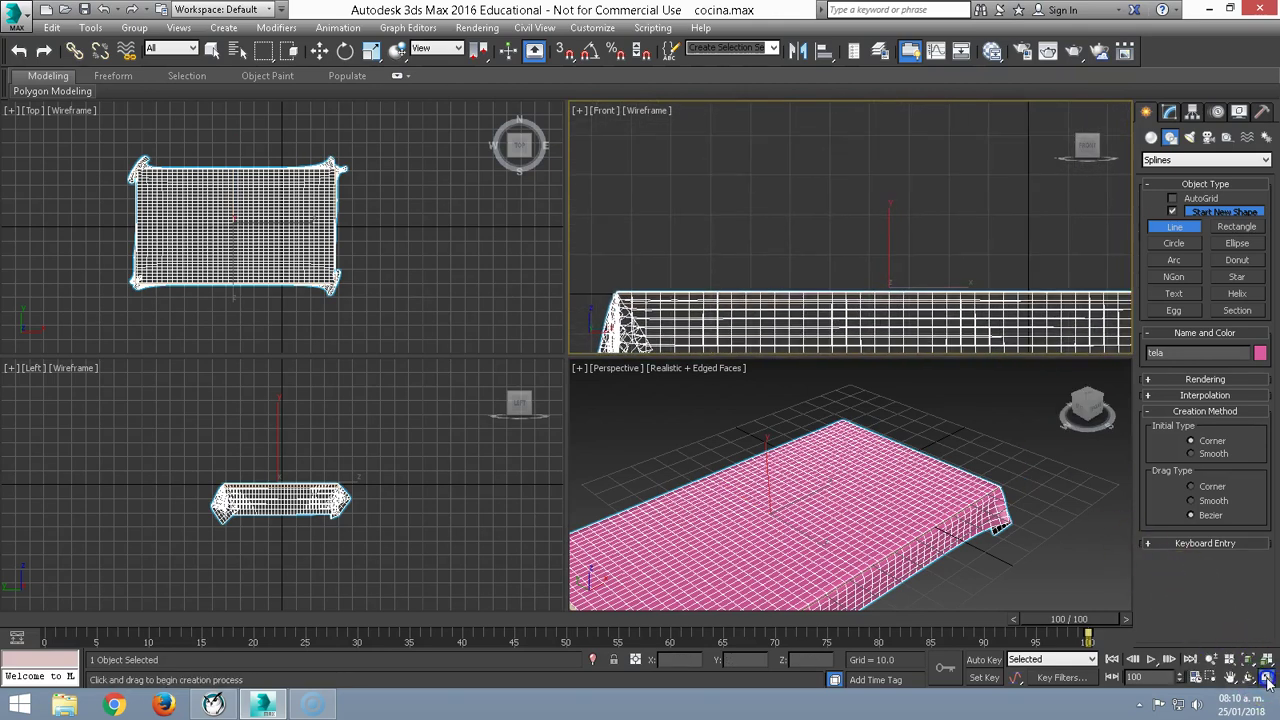
{"action": "left_click", "coordinate": [1267, 679]}
{"action": "middle_click_drag", "start_coordinate": [423, 420], "coordinate": [335, 517]}
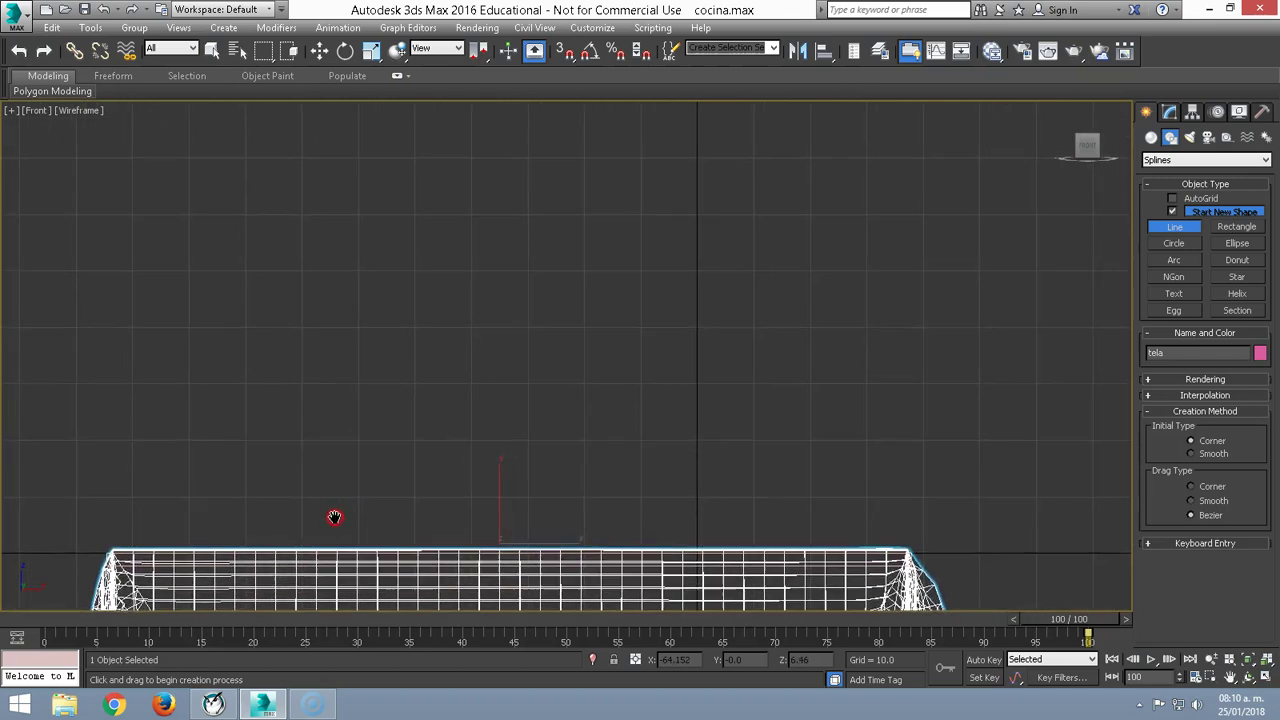
{"action": "scroll", "coordinate": [335, 517], "scroll_direction": "up", "scroll_amount": 2}
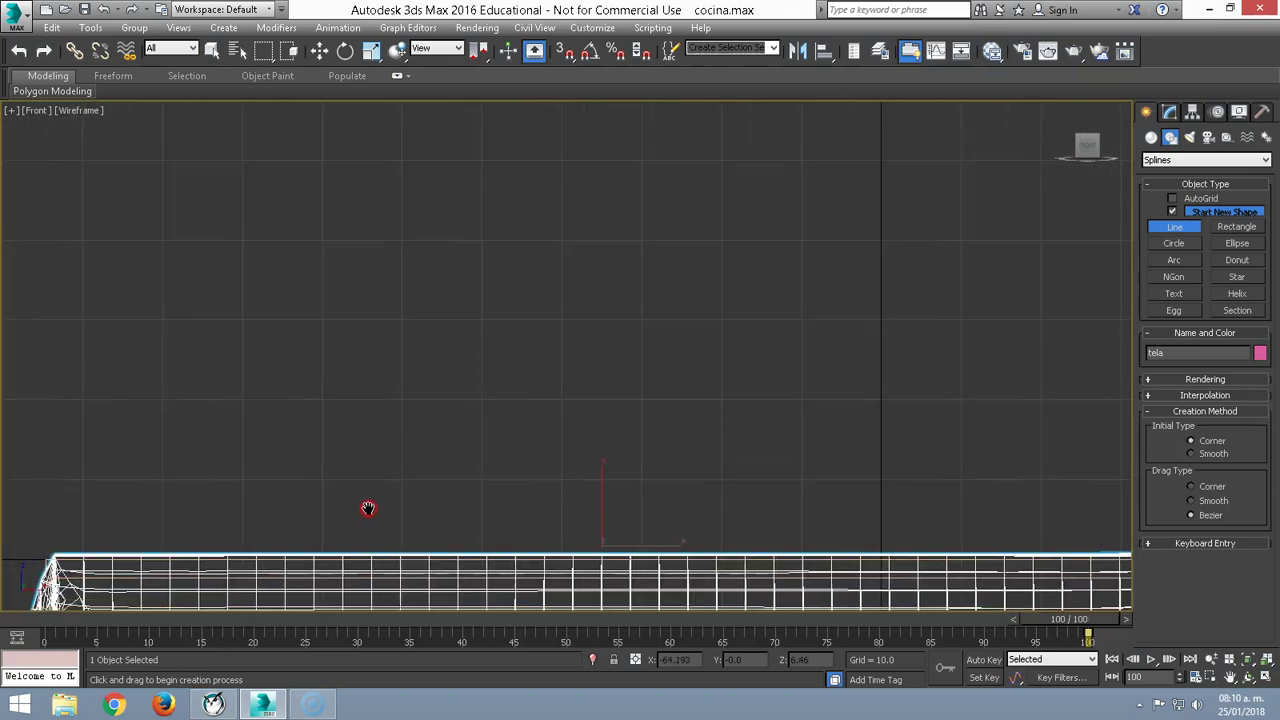
- Draw a curved Bezier profile line downward ending in a short horizontal foot
{"action": "left_click", "coordinate": [413, 161]}
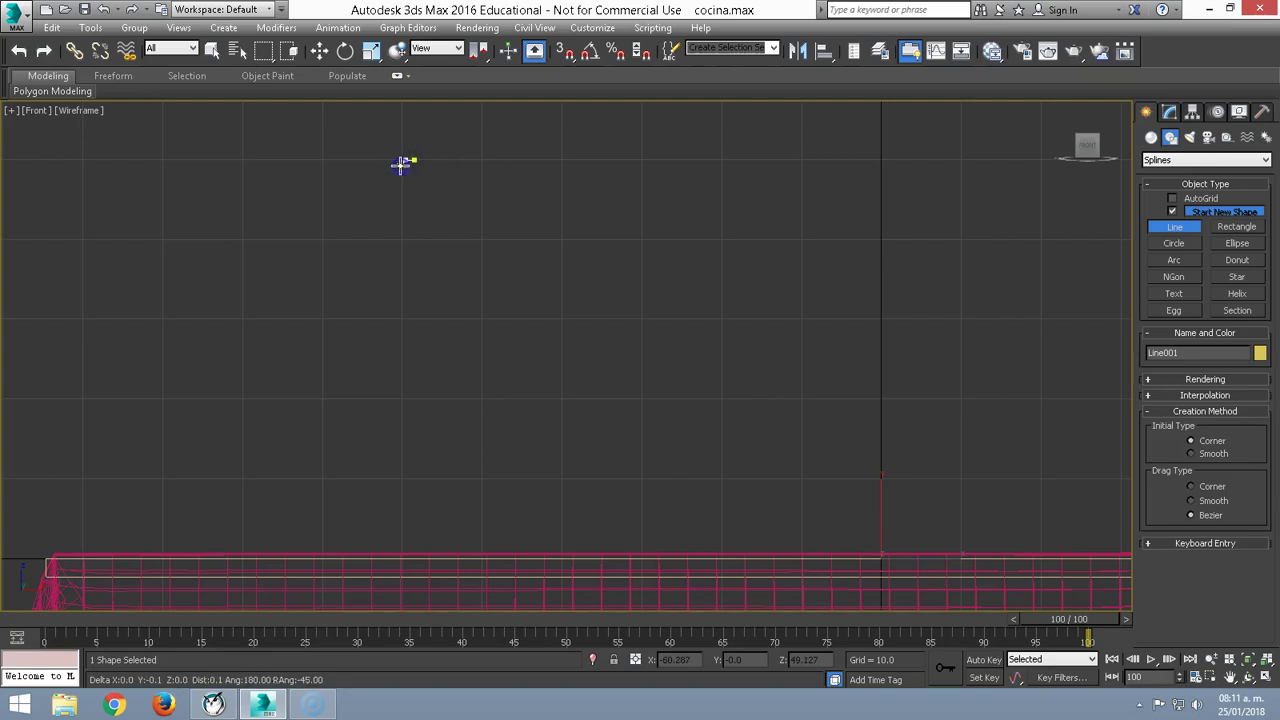
{"action": "left_click_drag", "start_coordinate": [406, 200], "coordinate": [387, 201]}
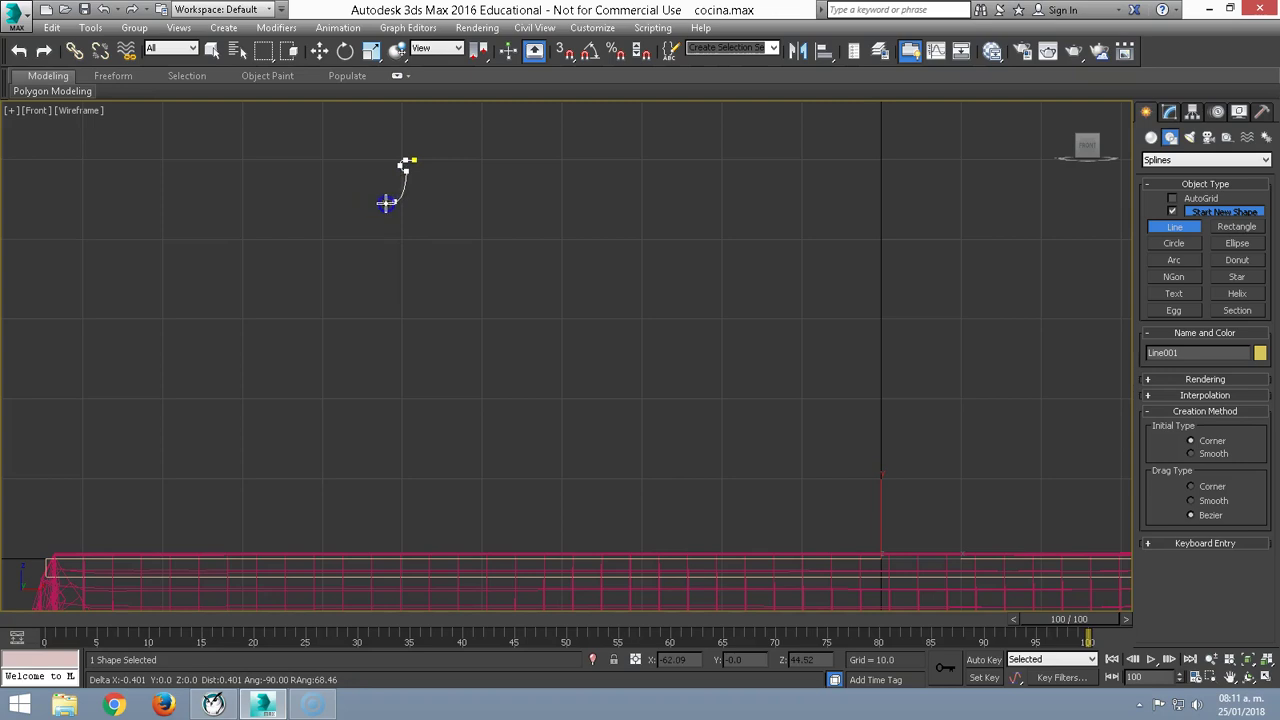
{"action": "left_click_drag", "start_coordinate": [401, 216], "coordinate": [400, 288]}
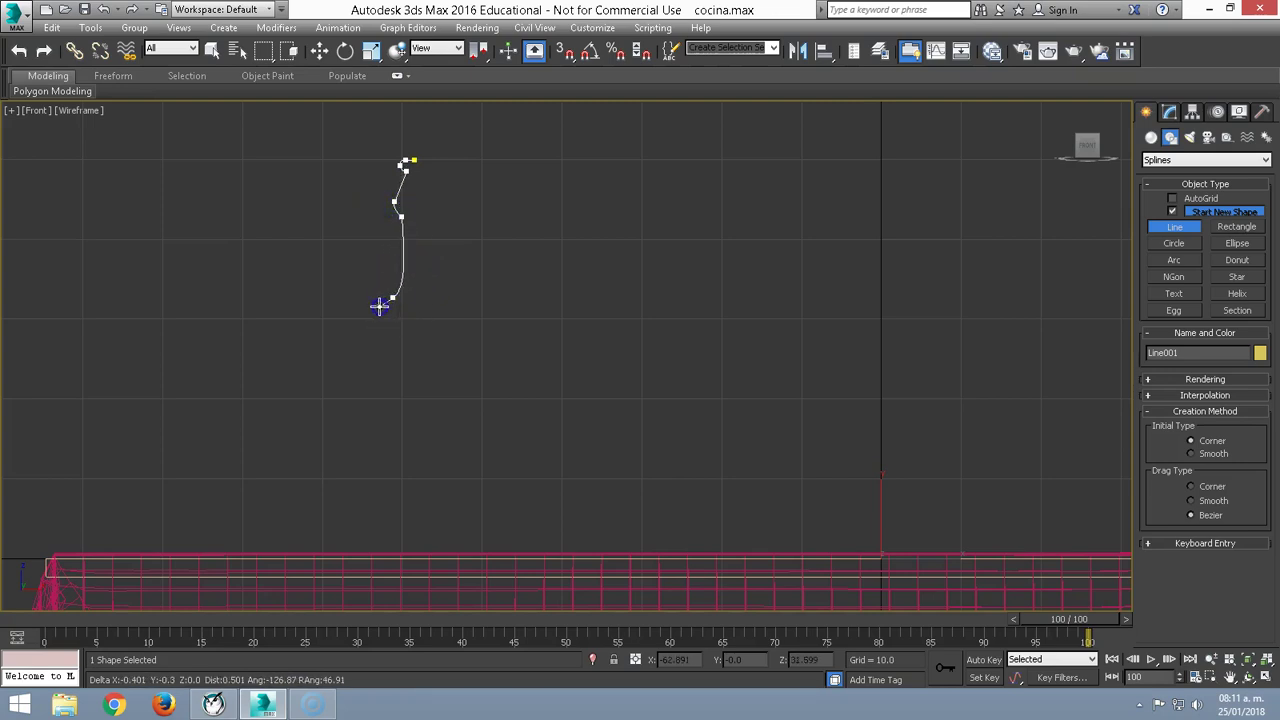
{"action": "left_click_drag", "start_coordinate": [354, 363], "coordinate": [357, 379]}
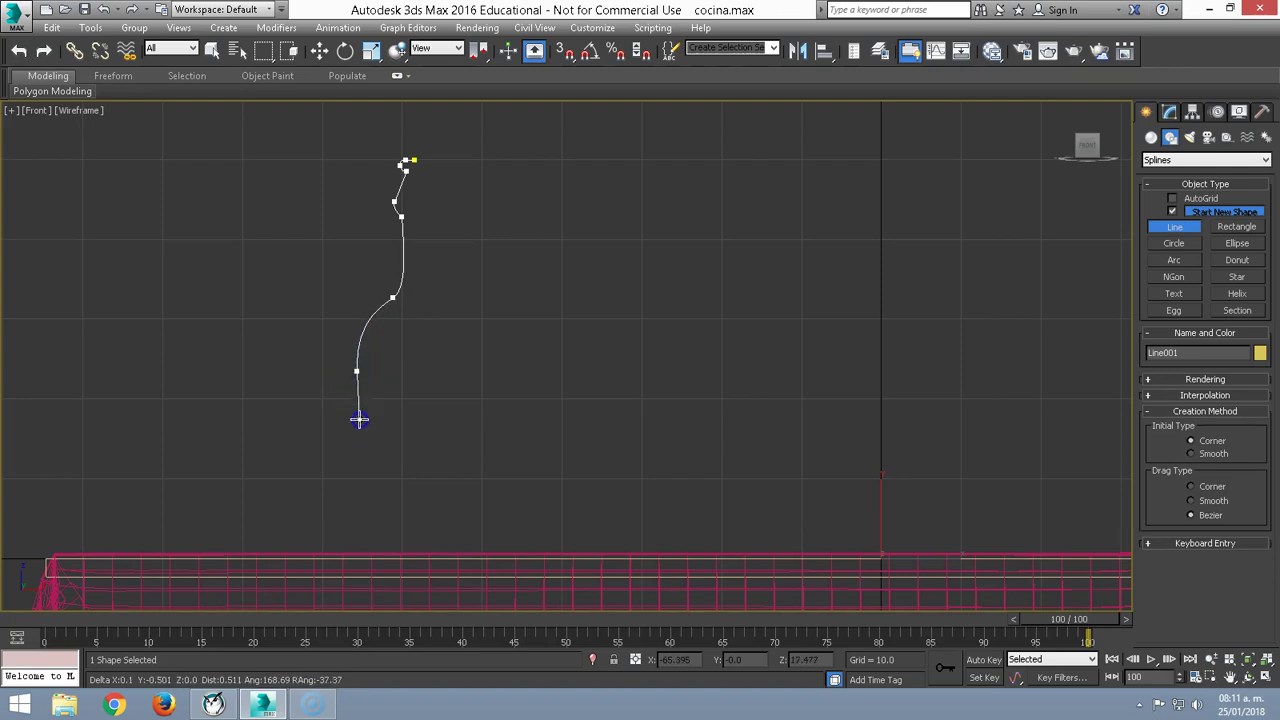
{"action": "scroll", "coordinate": [359, 440], "scroll_direction": "up", "scroll_amount": 2}
{"action": "scroll", "coordinate": [357, 430], "scroll_direction": "up", "scroll_amount": 2}
{"action": "scroll", "coordinate": [360, 420], "scroll_direction": "up", "scroll_amount": 2}
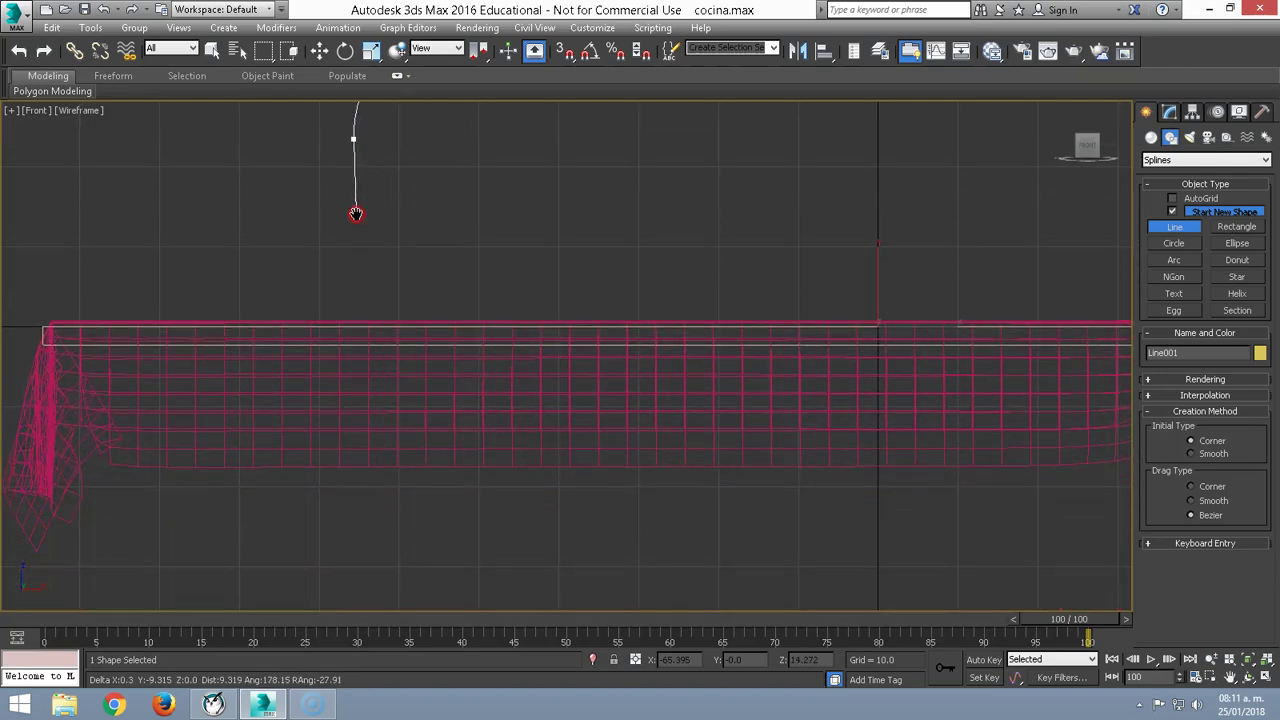
{"action": "left_click_drag", "start_coordinate": [371, 409], "coordinate": [362, 409]}
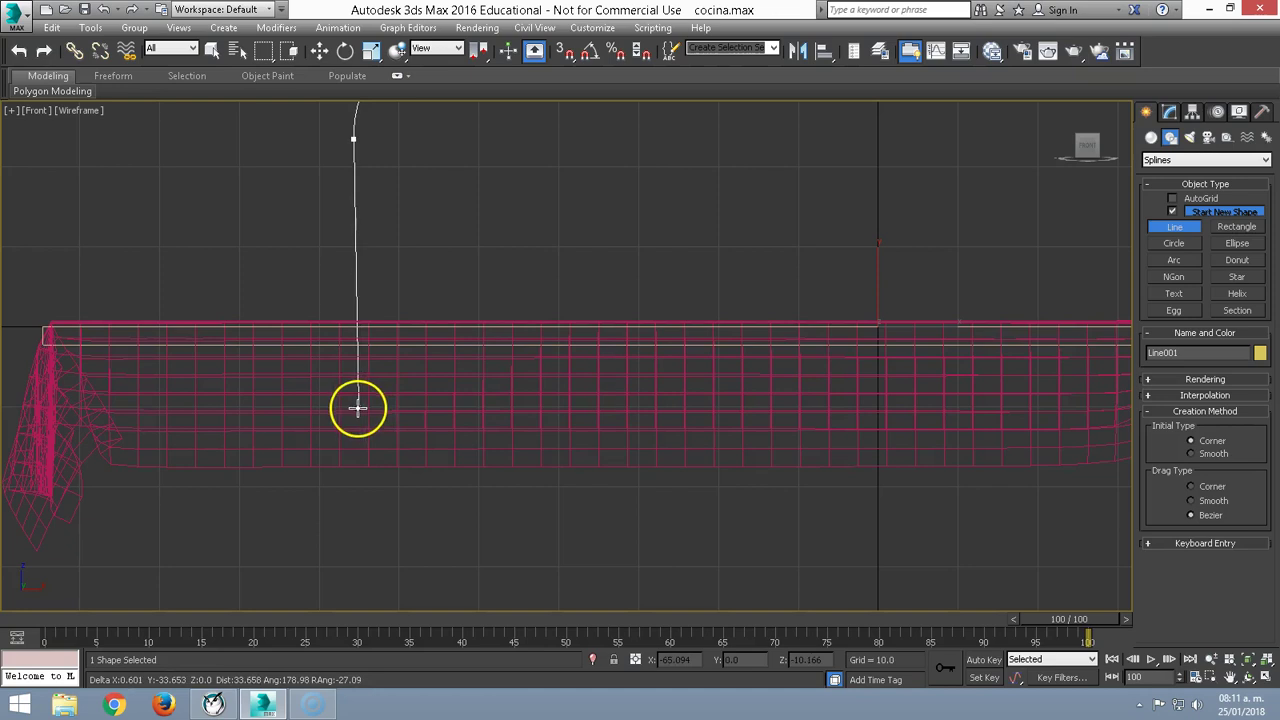
{"action": "left_click", "coordinate": [411, 402]}
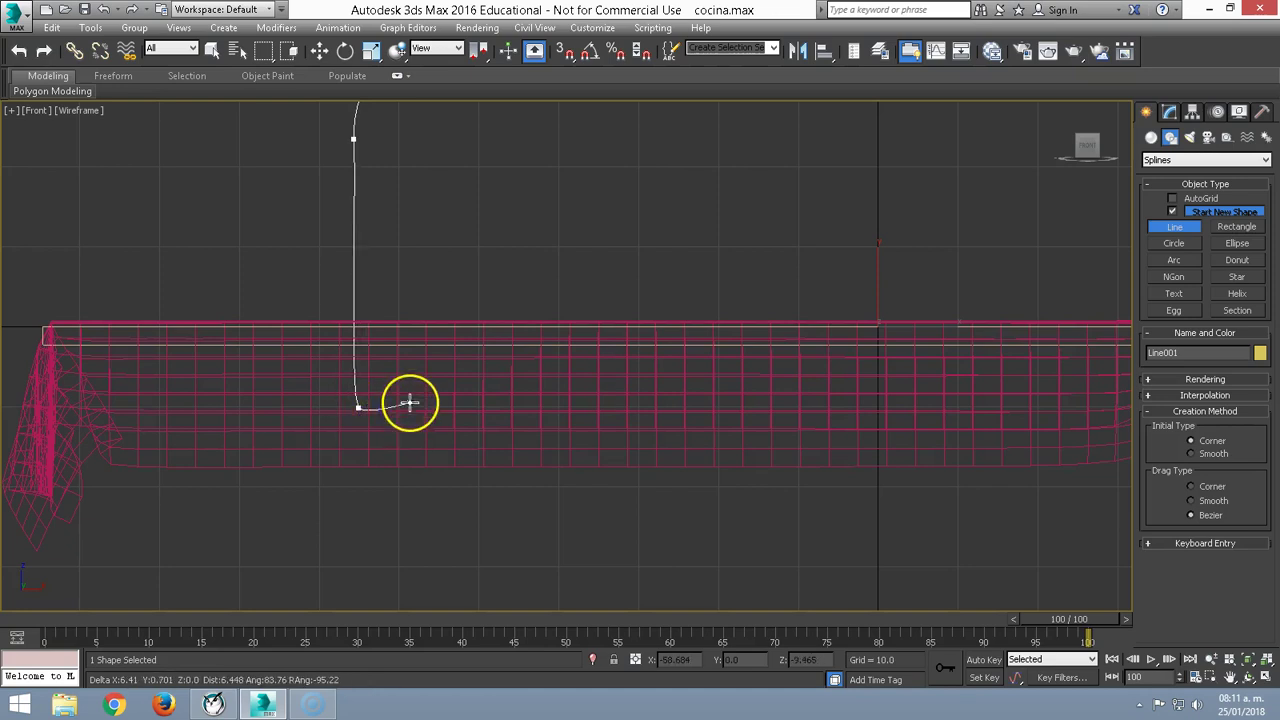
{"action": "left_click_drag", "start_coordinate": [437, 397], "coordinate": [520, 379]}
{"action": "right_click", "coordinate": [491, 329]}
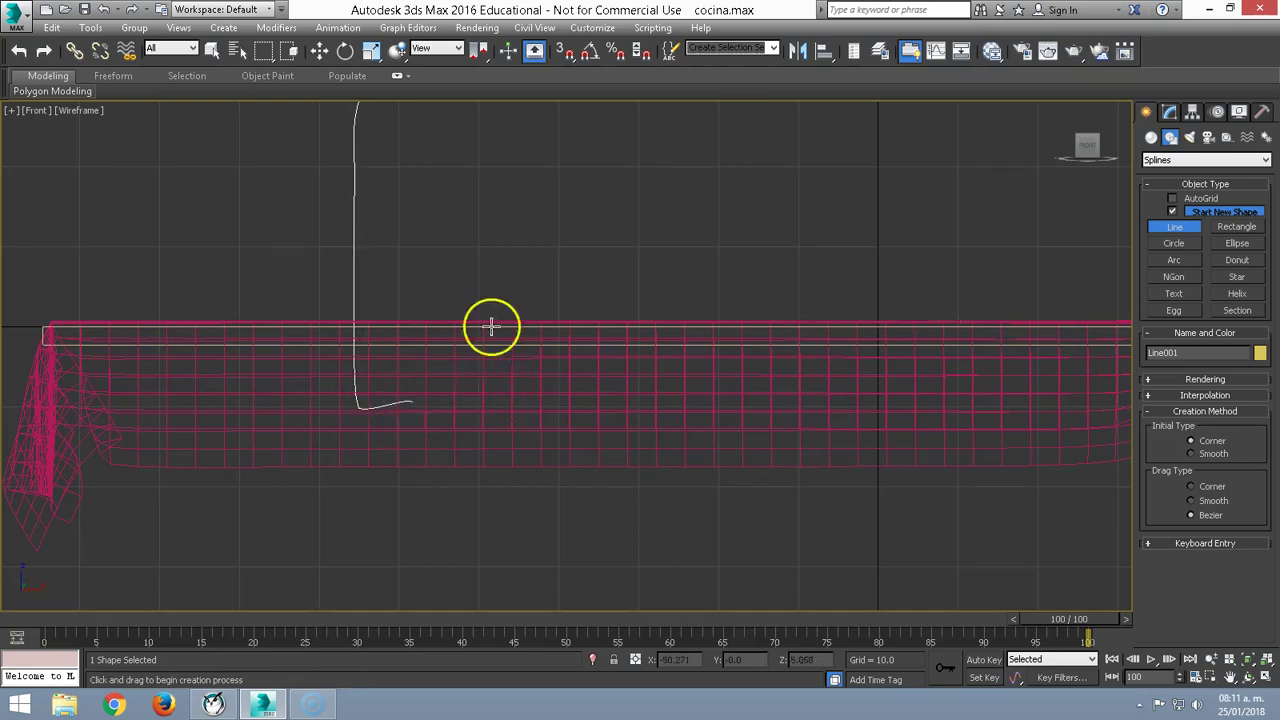
{"action": "scroll", "coordinate": [443, 340], "scroll_direction": "down", "scroll_amount": 2}
{"action": "scroll", "coordinate": [429, 346], "scroll_direction": "down", "scroll_amount": 2}
{"action": "right_click", "coordinate": [418, 323]}
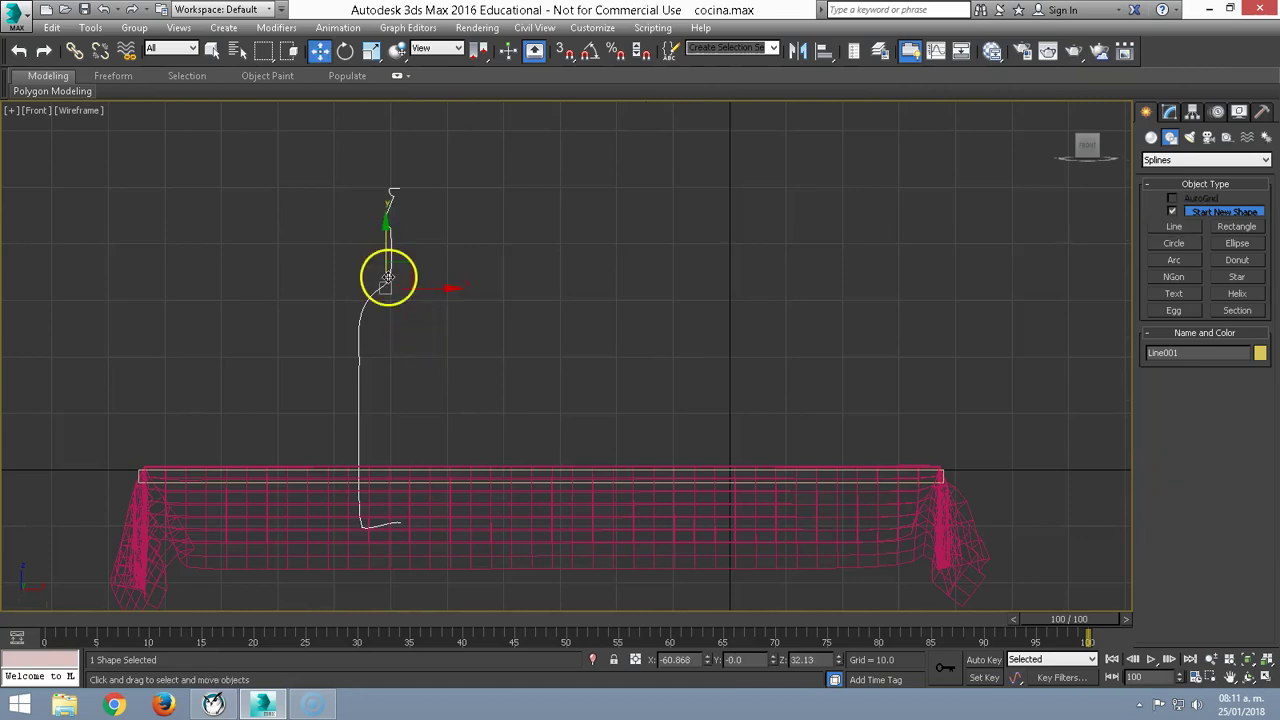
- Uniformly scale the Line001 profile down
{"action": "right_click", "coordinate": [396, 285]}
{"action": "left_click", "coordinate": [418, 301]}
{"action": "mouse_move", "coordinate": [403, 274]}
{"action": "left_mouse_down"}
{"action": "mouse_move", "coordinate": [394, 323]}
{"action": "mouse_move", "coordinate": [394, 309]}
{"action": "left_mouse_up"}
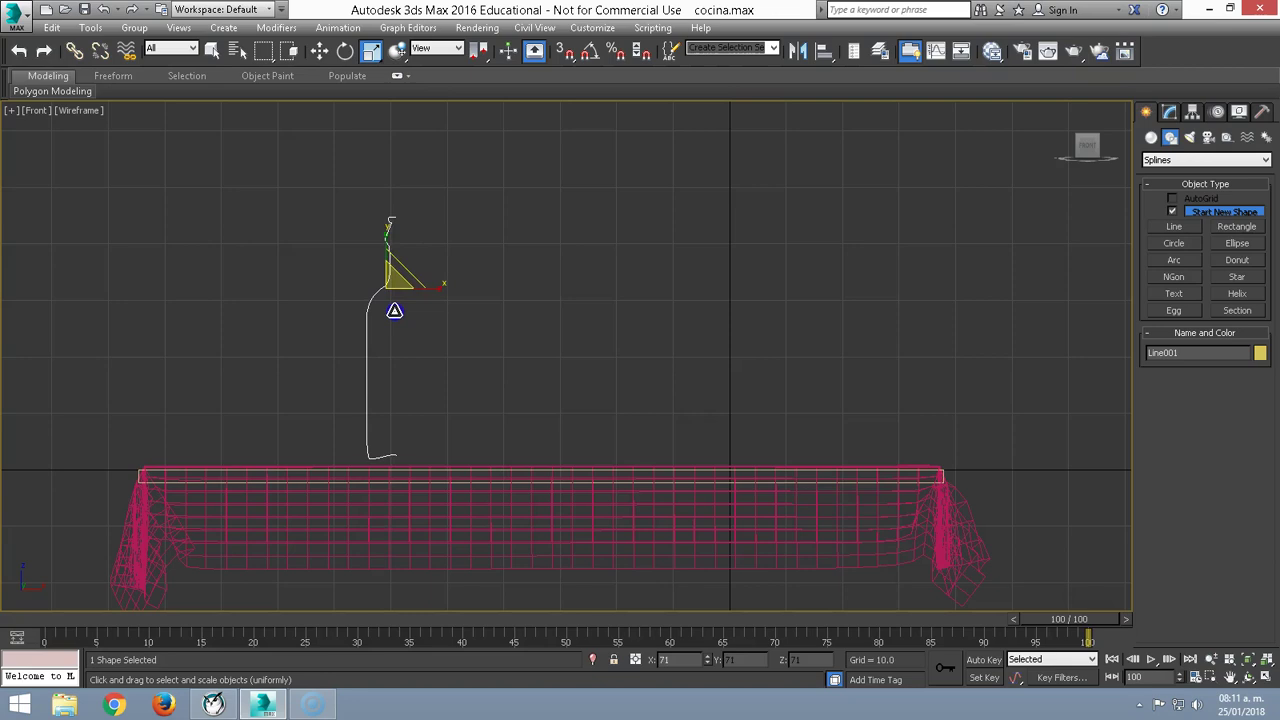
- In Vertex mode, raise the upper vertices and slightly lower the two bottom ones
{"action": "left_click", "coordinate": [1170, 111]}
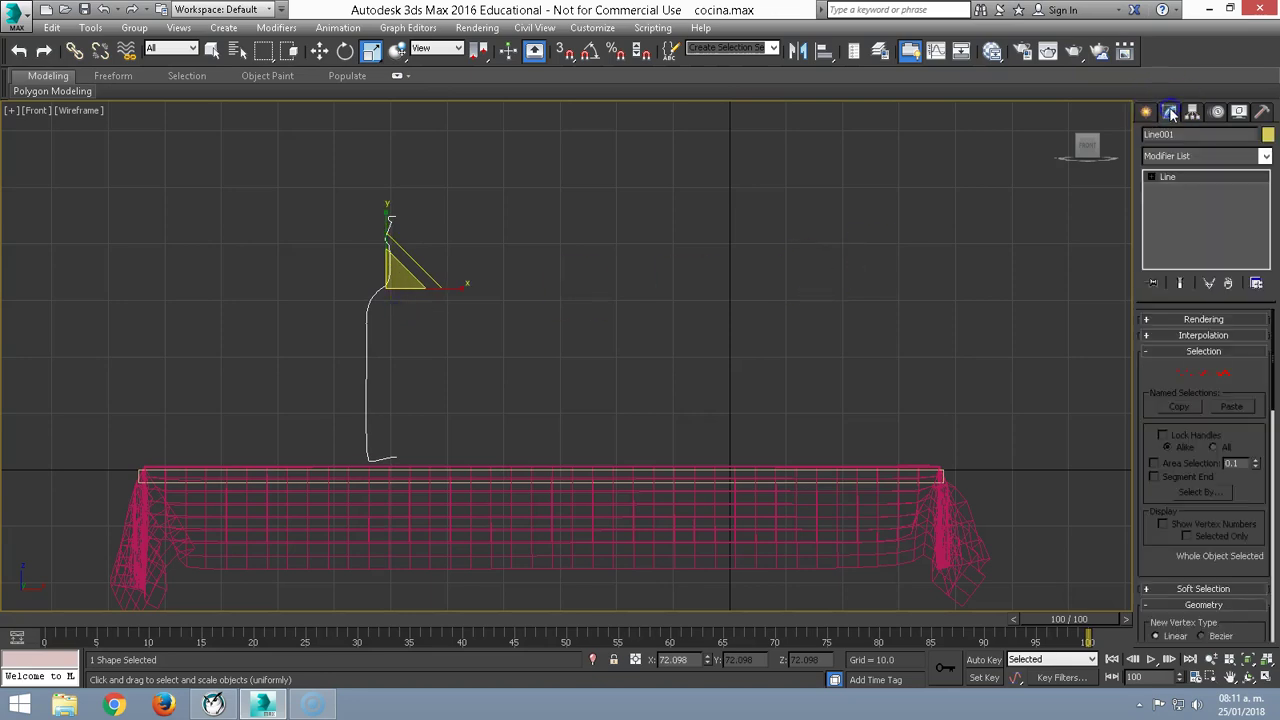
{"action": "left_click", "coordinate": [1185, 374]}
{"action": "left_click_drag", "start_coordinate": [310, 188], "coordinate": [447, 335]}
{"action": "right_click", "coordinate": [391, 195]}
{"action": "left_click", "coordinate": [418, 217]}
{"action": "left_click_drag", "start_coordinate": [395, 160], "coordinate": [393, 143]}
{"action": "scroll", "coordinate": [397, 389], "scroll_direction": "up", "scroll_amount": 3}
{"action": "scroll", "coordinate": [397, 389], "scroll_direction": "up", "scroll_amount": 1}
{"action": "left_click", "coordinate": [329, 423]}
{"action": "left_click", "coordinate": [396, 438]}
{"action": "left_click_drag", "start_coordinate": [396, 401], "coordinate": [401, 400]}
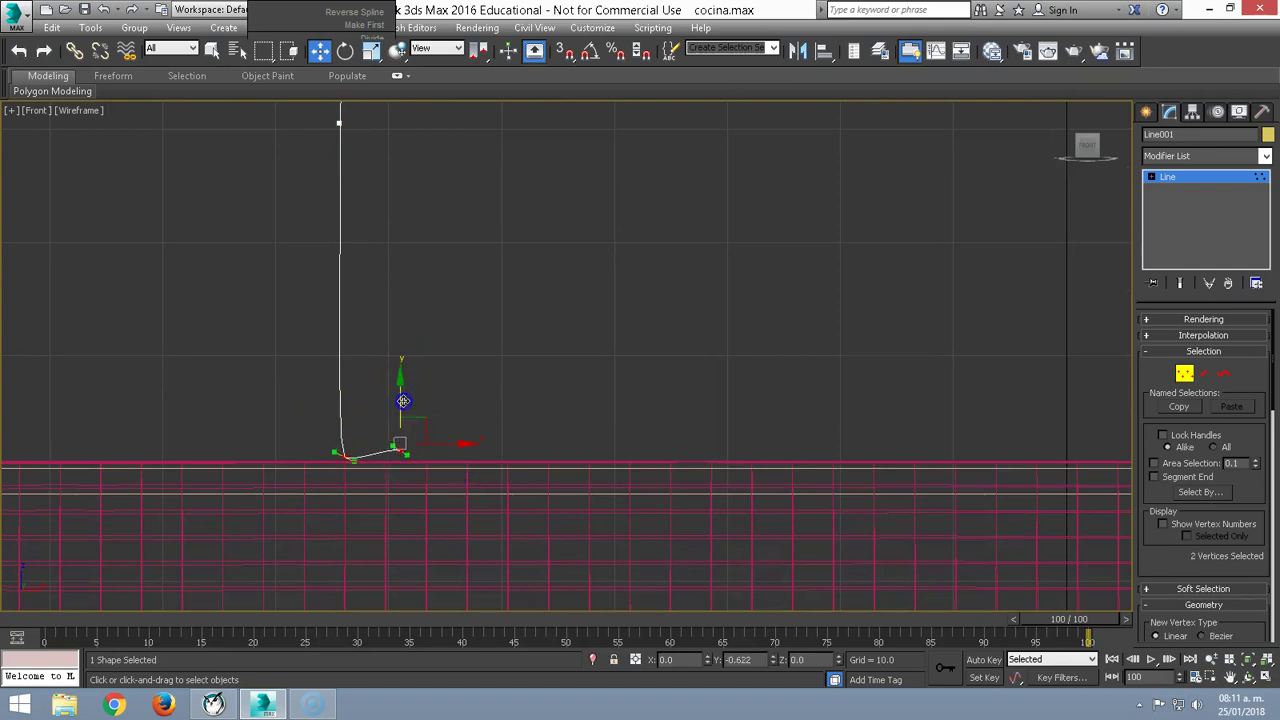
- Pull a vertex tangent near the top so the profile curls into a rounded lip
{"action": "mouse_move", "coordinate": [405, 398]}
{"action": "middle_mouse_down"}
{"action": "mouse_move", "coordinate": [426, 354]}
{"action": "mouse_move", "coordinate": [411, 292]}
{"action": "mouse_move", "coordinate": [403, 363]}
{"action": "middle_mouse_up"}
{"action": "scroll", "coordinate": [440, 257], "scroll_direction": "down", "scroll_amount": 2}
{"action": "scroll", "coordinate": [426, 366], "scroll_direction": "up", "scroll_amount": 1}
{"action": "scroll", "coordinate": [411, 292], "scroll_direction": "up", "scroll_amount": 1}
{"action": "left_click", "coordinate": [309, 337]}
{"action": "left_click_drag", "start_coordinate": [306, 286], "coordinate": [313, 268]}
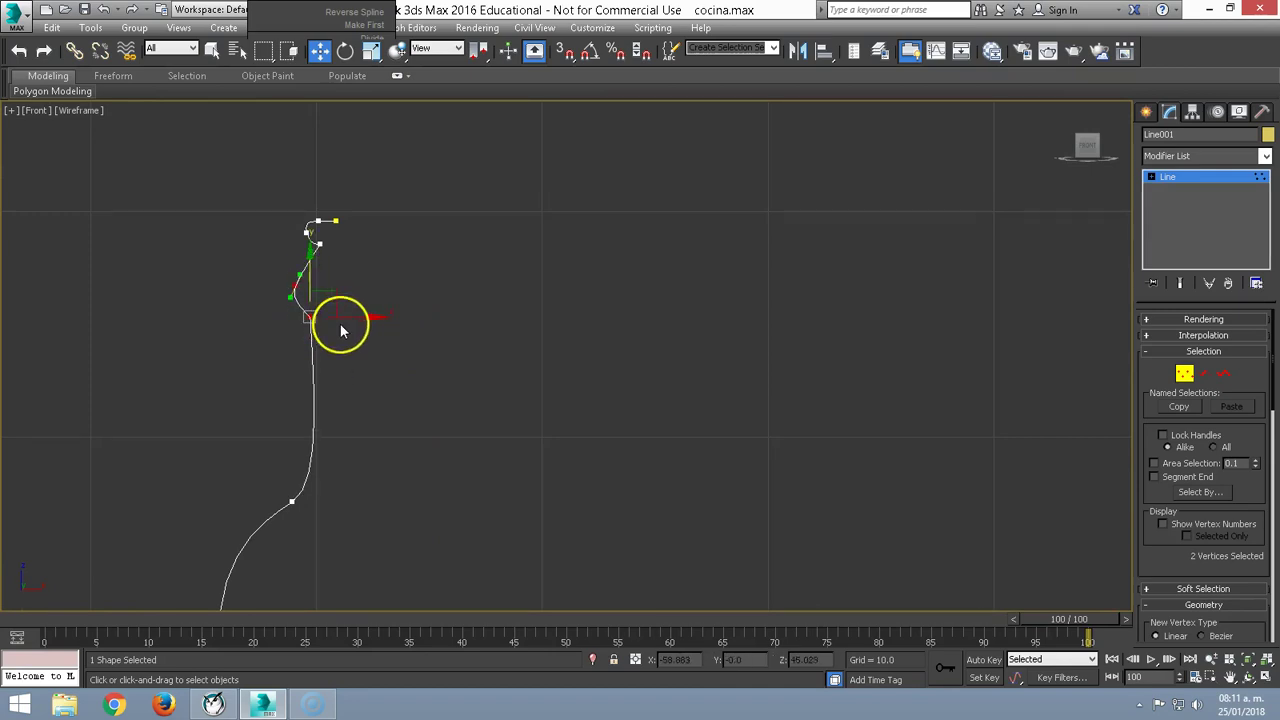
{"action": "left_click", "coordinate": [306, 238]}
{"action": "scroll", "coordinate": [311, 256], "scroll_direction": "up", "scroll_amount": 2}
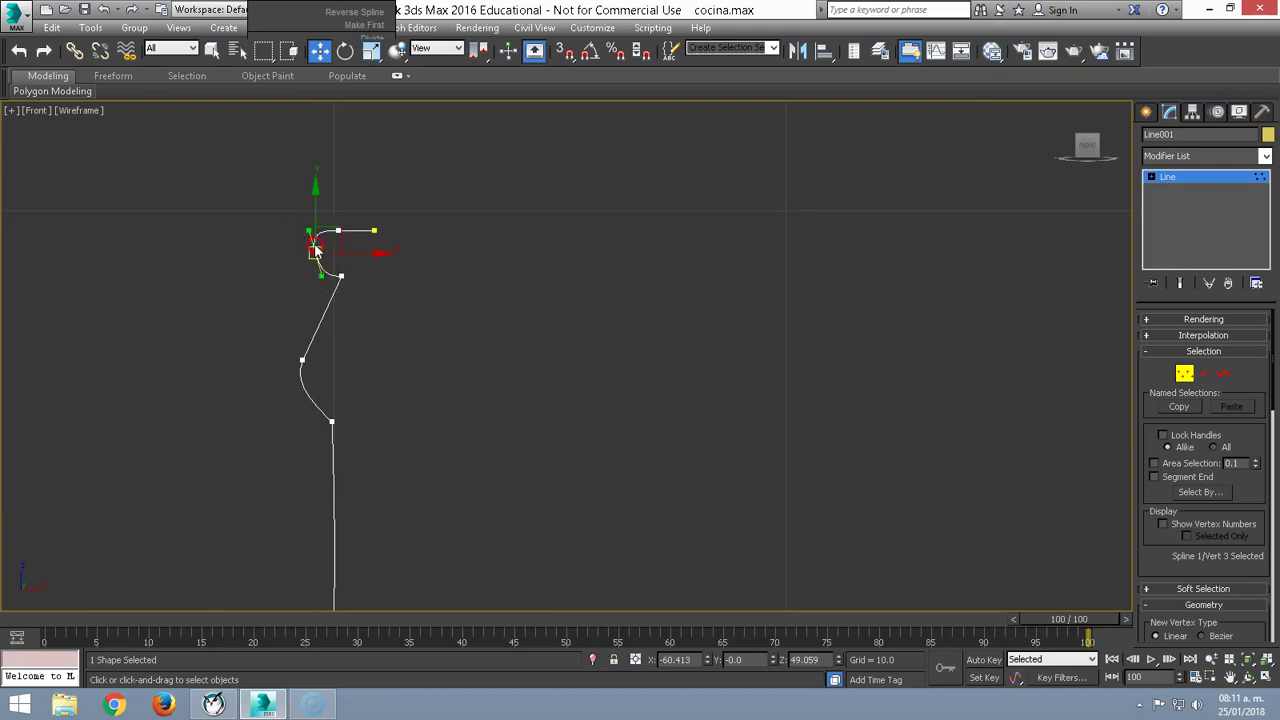
- Convert the selected top vertex of Line001 to Bezier and raise it to reshape the lip
{"action": "right_click", "coordinate": [312, 243]}
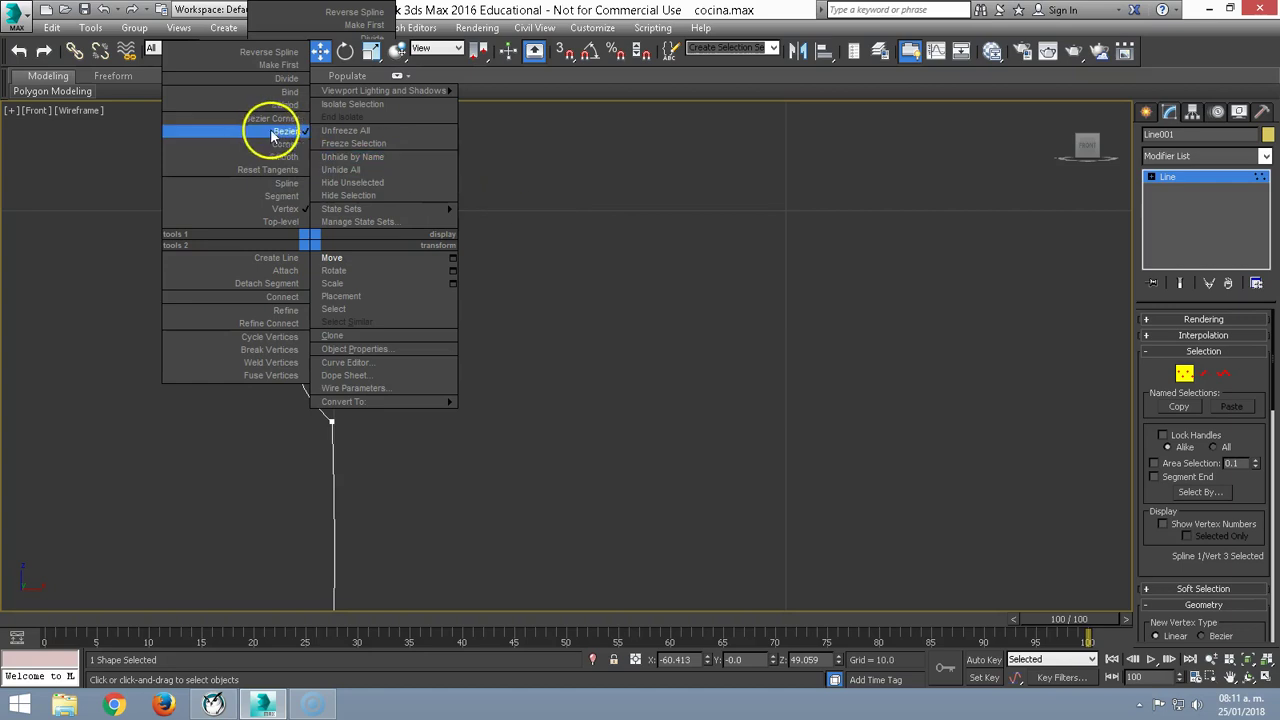
{"action": "left_click", "coordinate": [280, 132]}
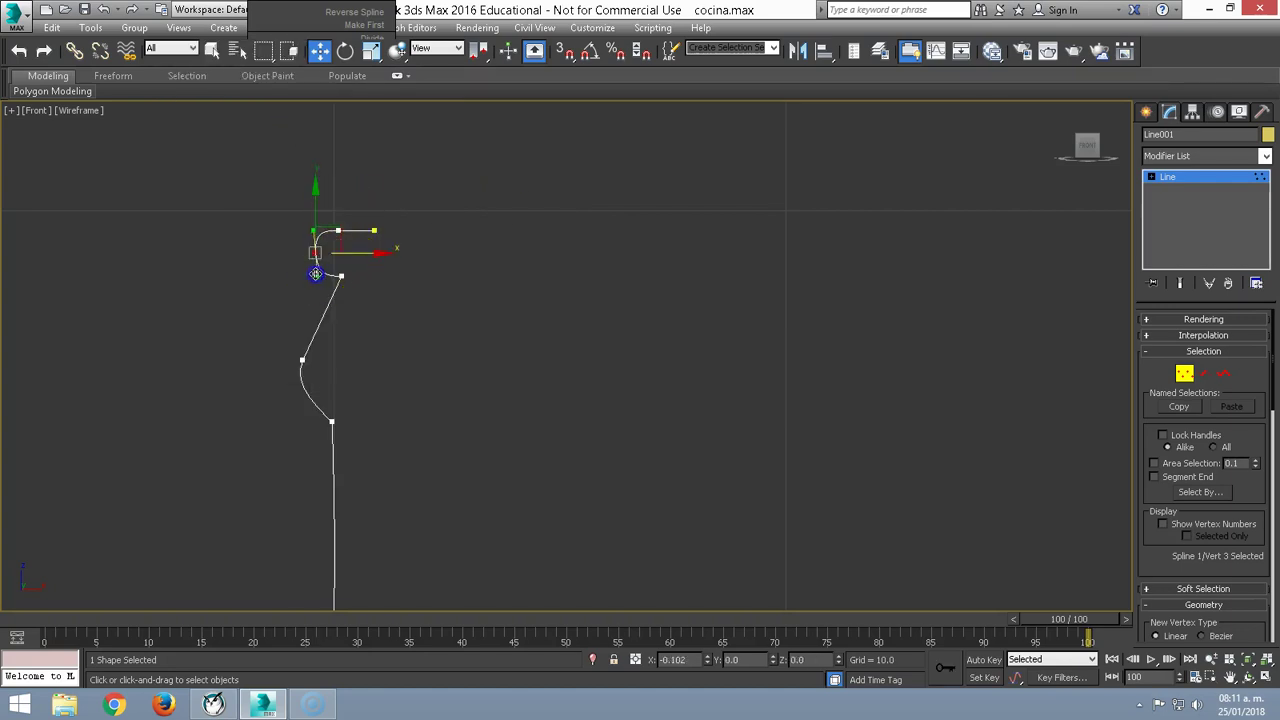
{"action": "left_click_drag", "start_coordinate": [315, 272], "coordinate": [314, 236]}
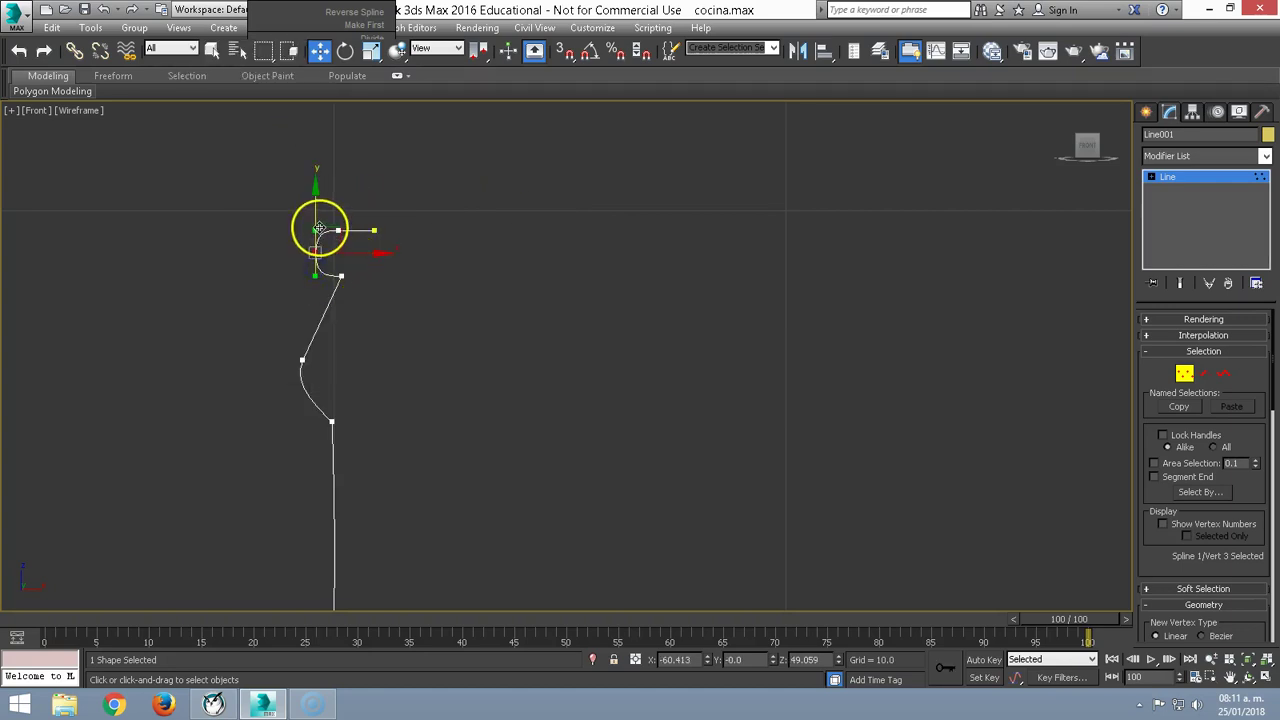
{"action": "left_click", "coordinate": [373, 233]}
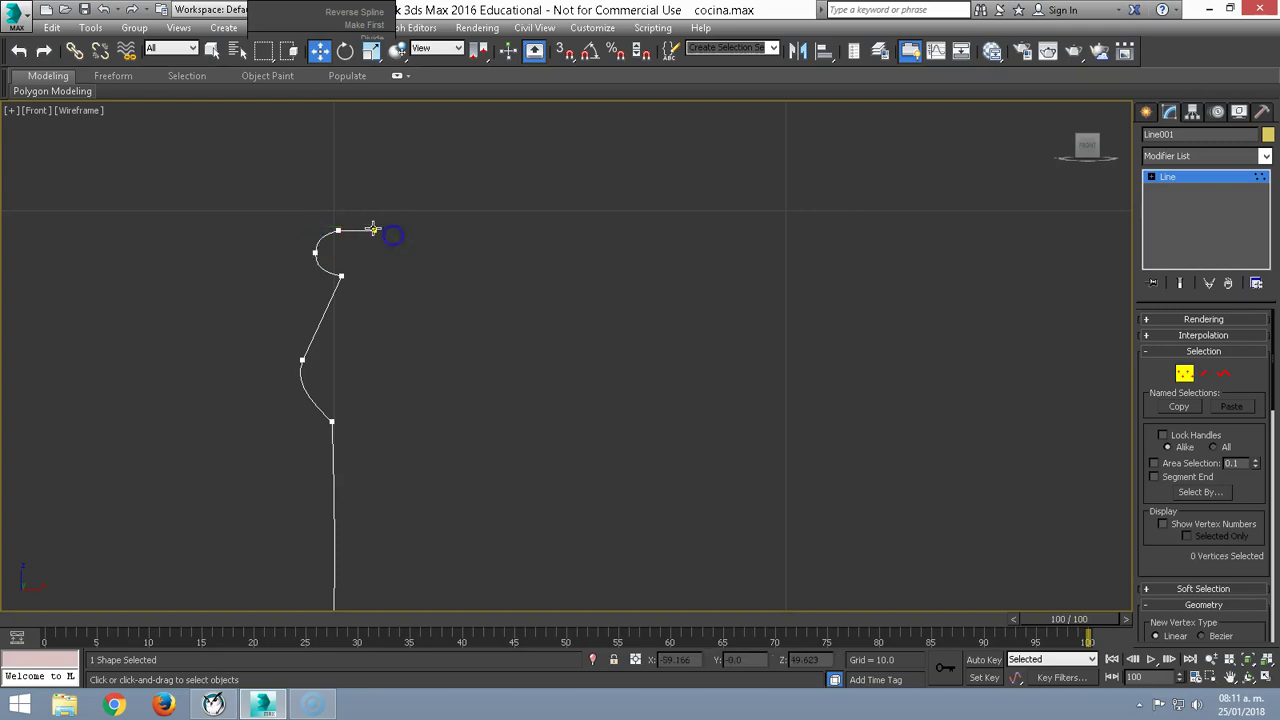
{"action": "scroll", "coordinate": [372, 231], "scroll_direction": "up", "scroll_amount": 5}
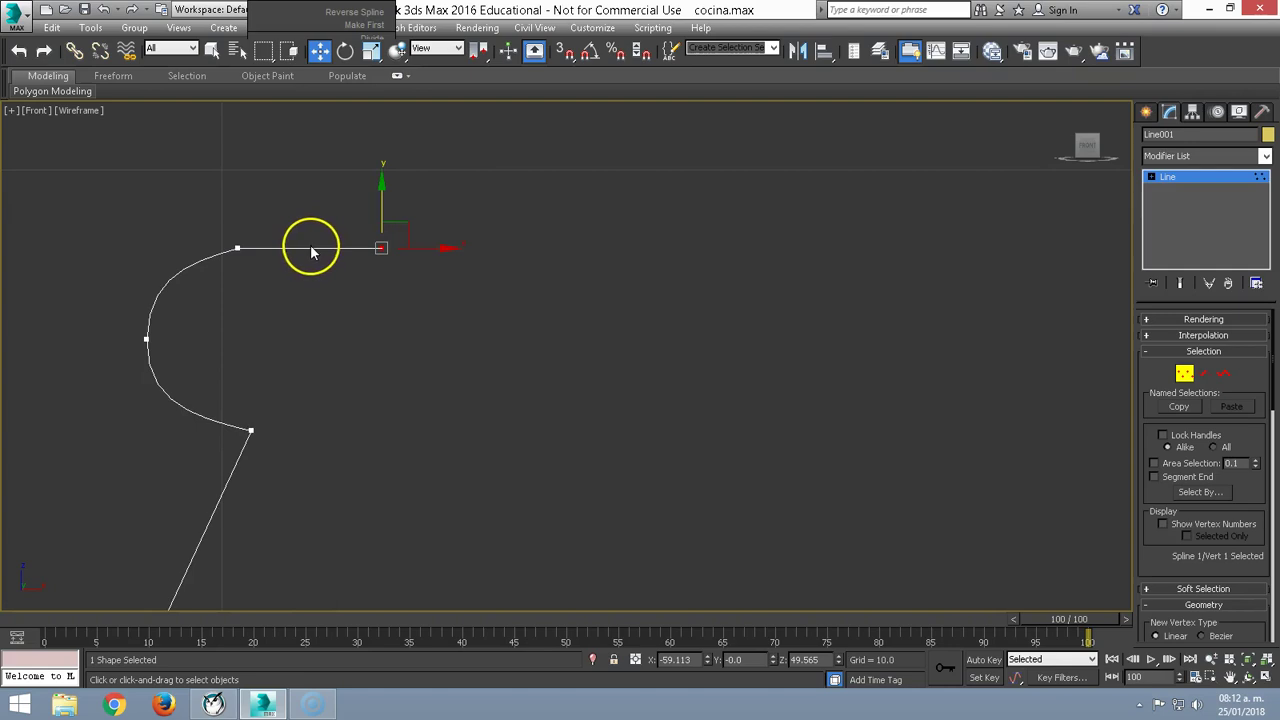
- Make the middle vertex of the top segment a corner point and pull the end vertex into shape
{"action": "right_click", "coordinate": [311, 252]}
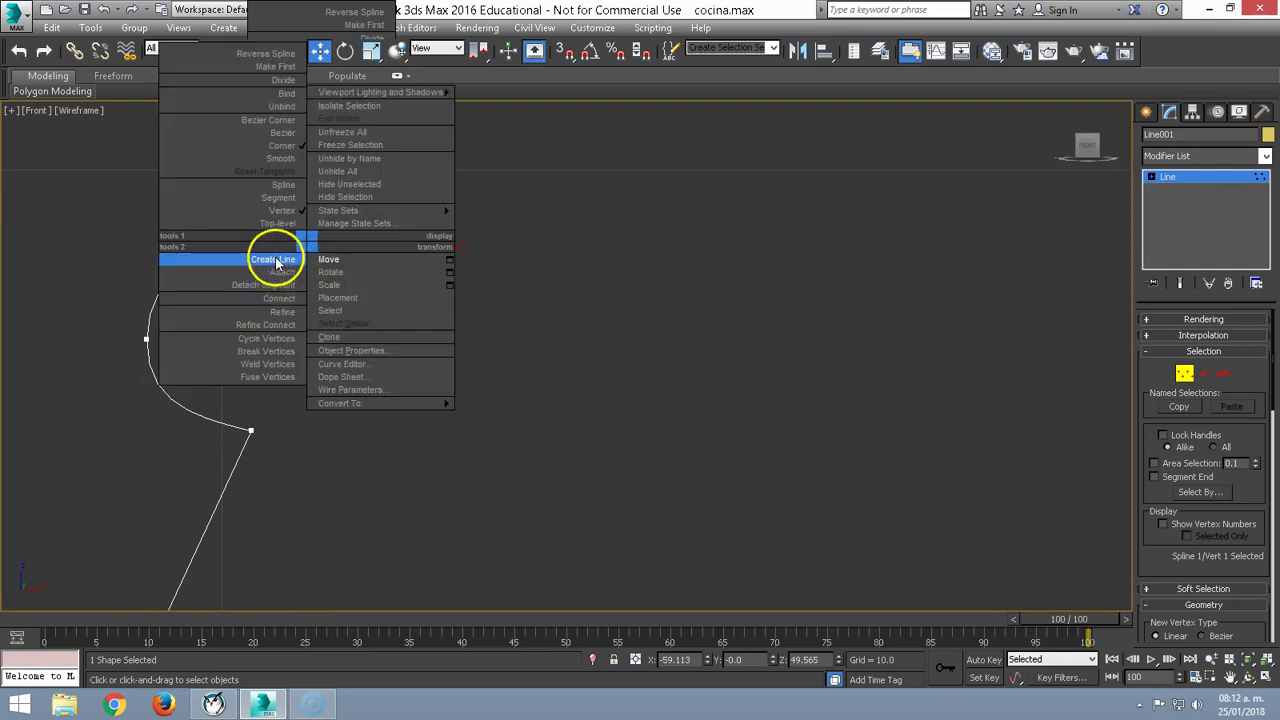
{"action": "left_click", "coordinate": [282, 311]}
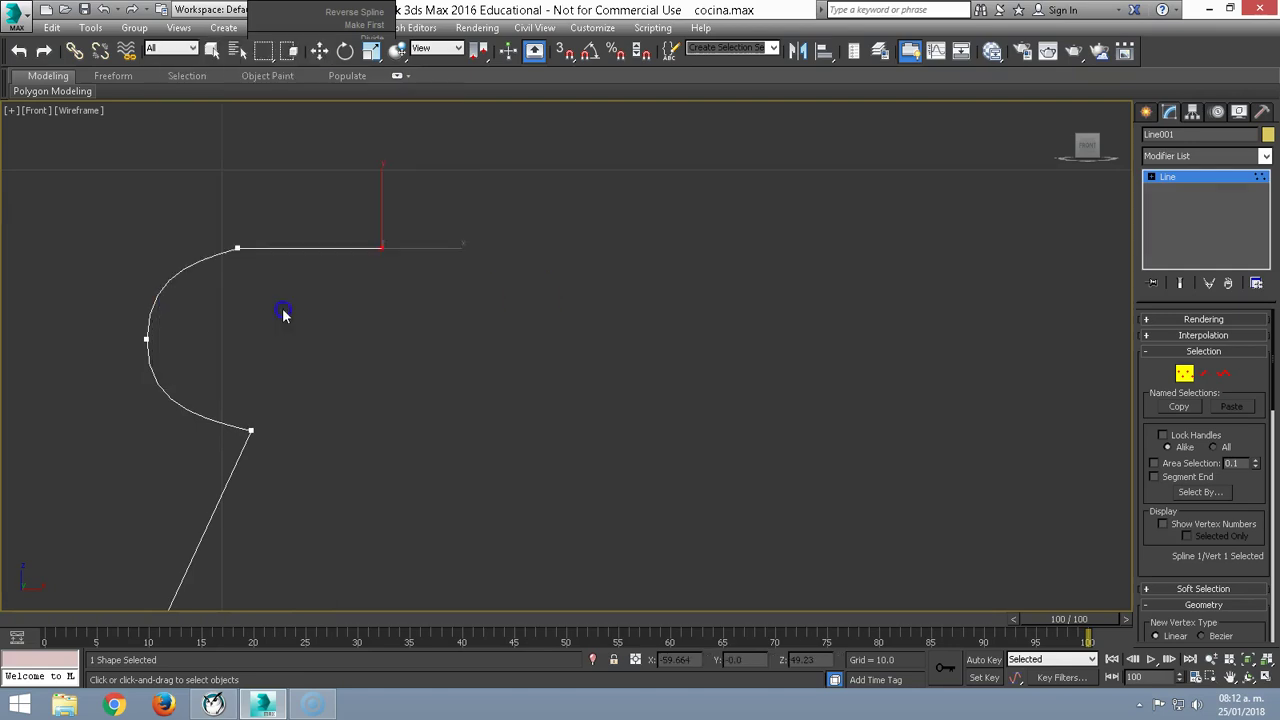
{"action": "right_click", "coordinate": [322, 267]}
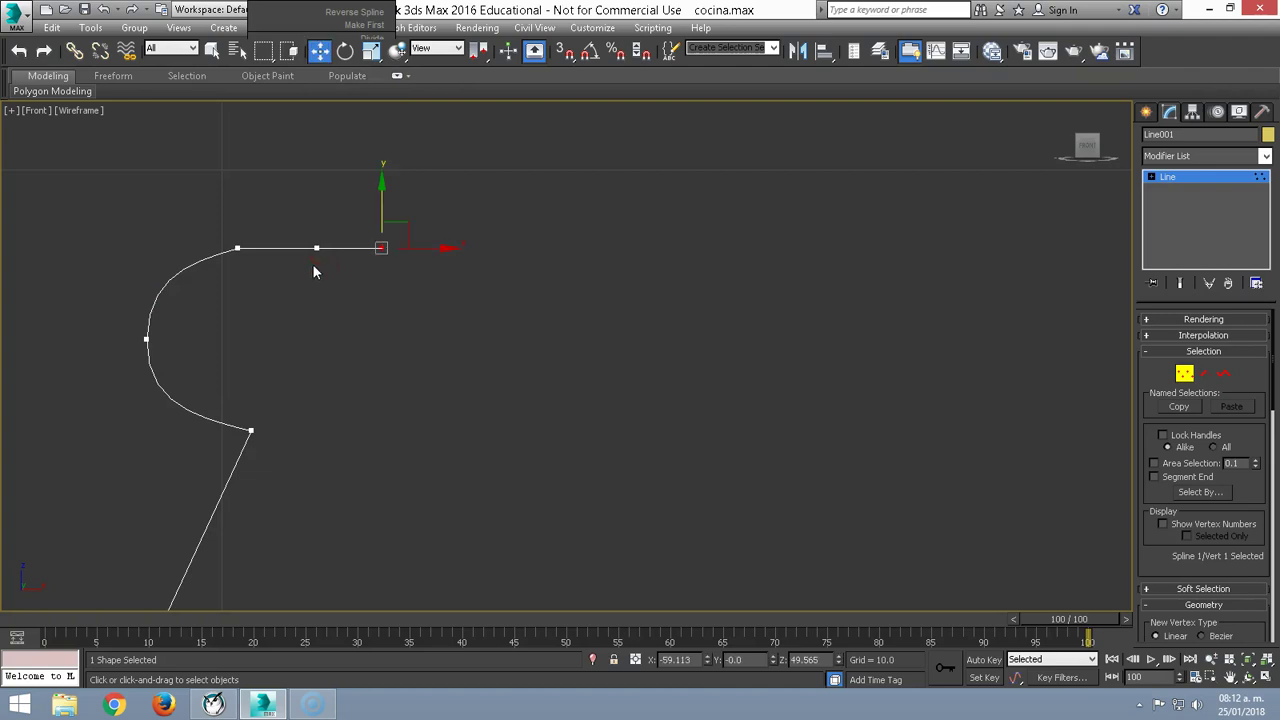
{"action": "right_click", "coordinate": [317, 247]}
{"action": "left_click", "coordinate": [434, 262]}
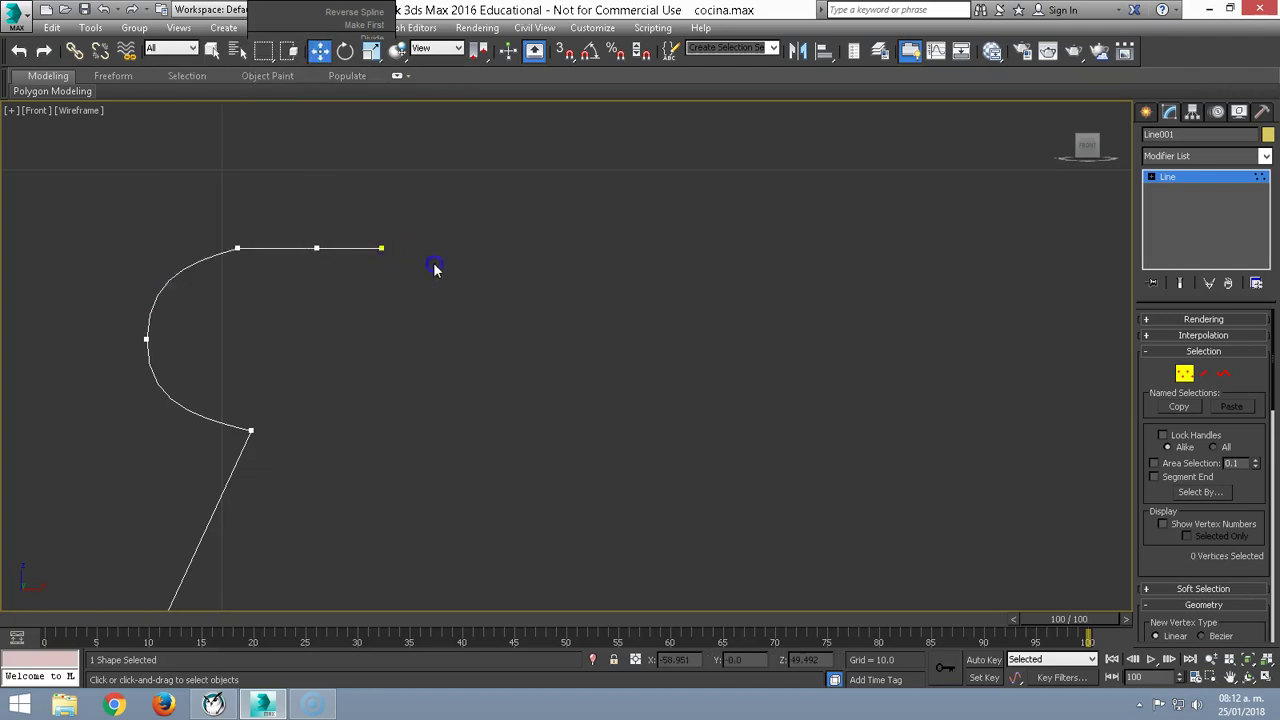
{"action": "left_click", "coordinate": [317, 248]}
{"action": "right_click", "coordinate": [317, 248]}
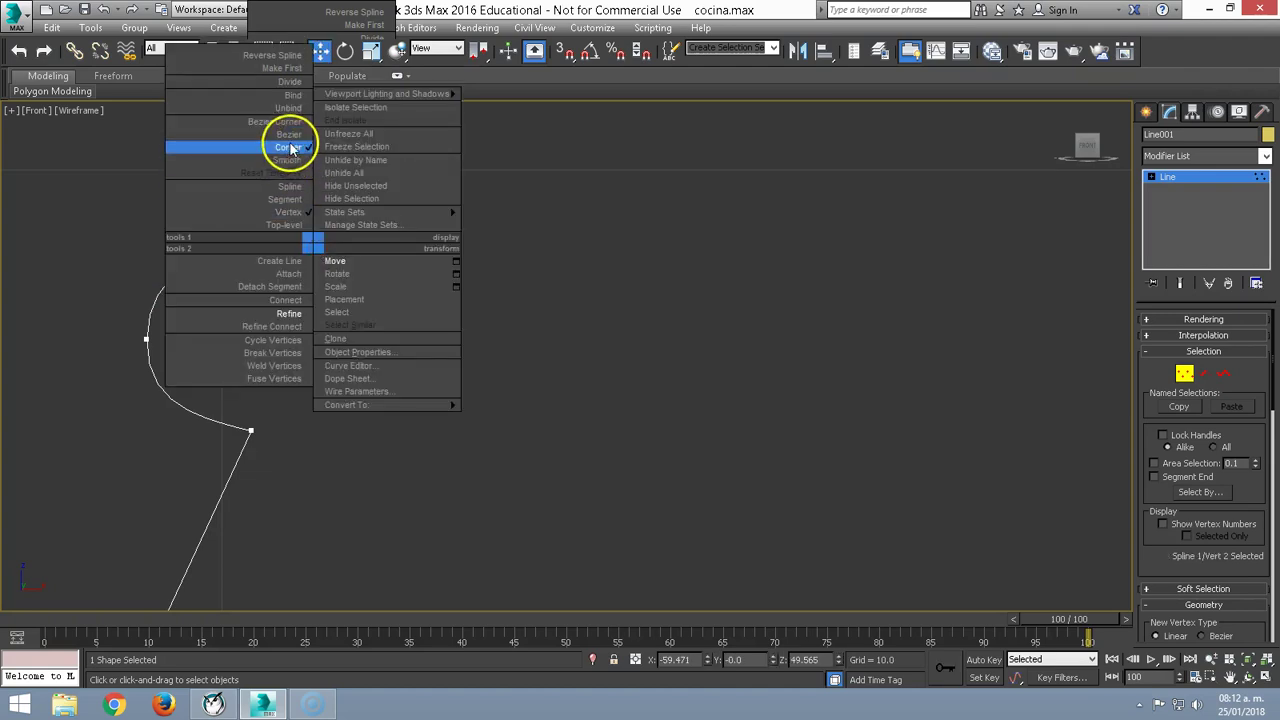
{"action": "left_click", "coordinate": [291, 141]}
{"action": "left_click", "coordinate": [343, 249]}
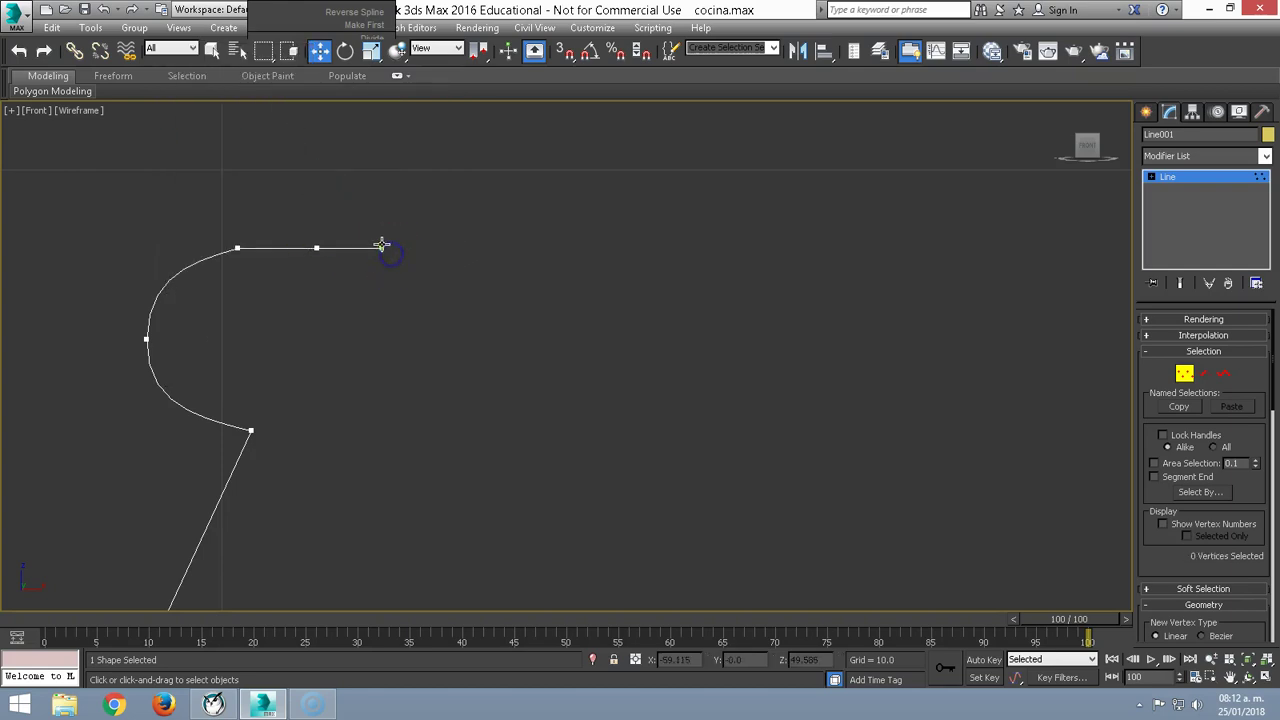
{"action": "left_click_drag", "start_coordinate": [406, 310], "coordinate": [375, 291]}
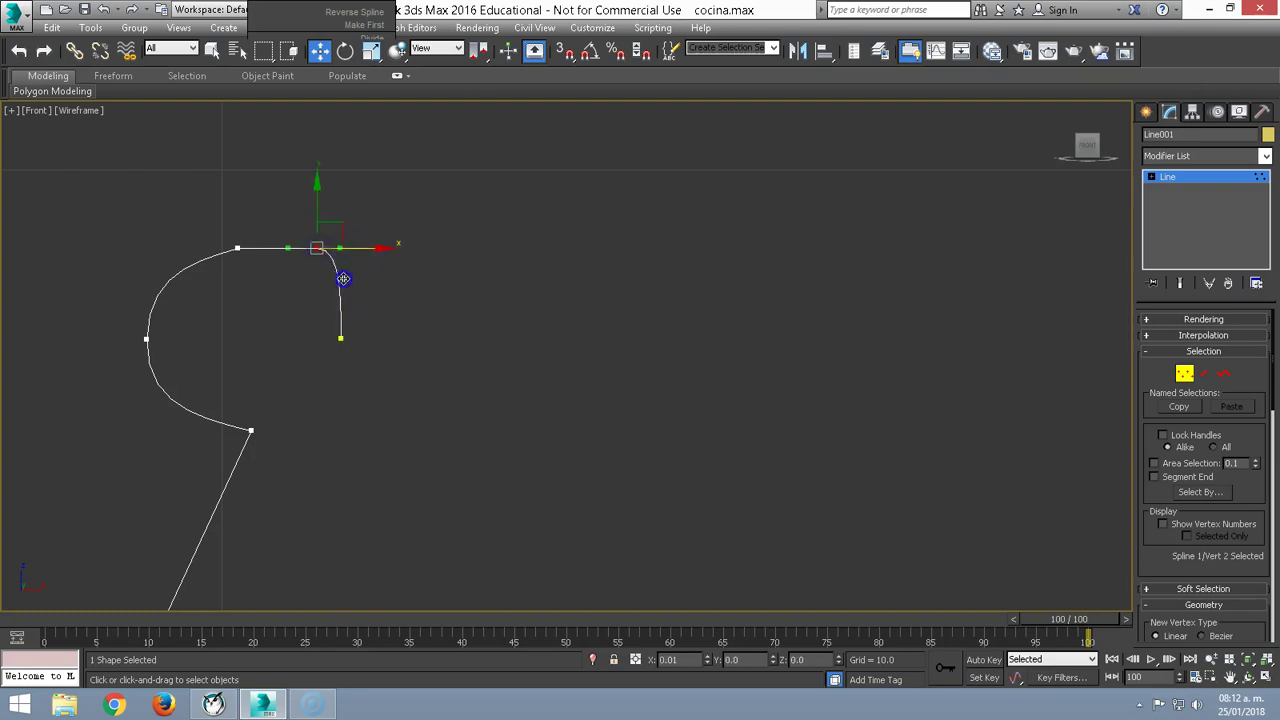
- Rotate and adjust the vertex's tangent handles to refine the top curve
{"action": "right_click", "coordinate": [316, 248]}
{"action": "left_click", "coordinate": [335, 271]}
{"action": "left_click_drag", "start_coordinate": [361, 210], "coordinate": [371, 237]}
{"action": "right_click", "coordinate": [371, 243]}
{"action": "left_click", "coordinate": [400, 257]}
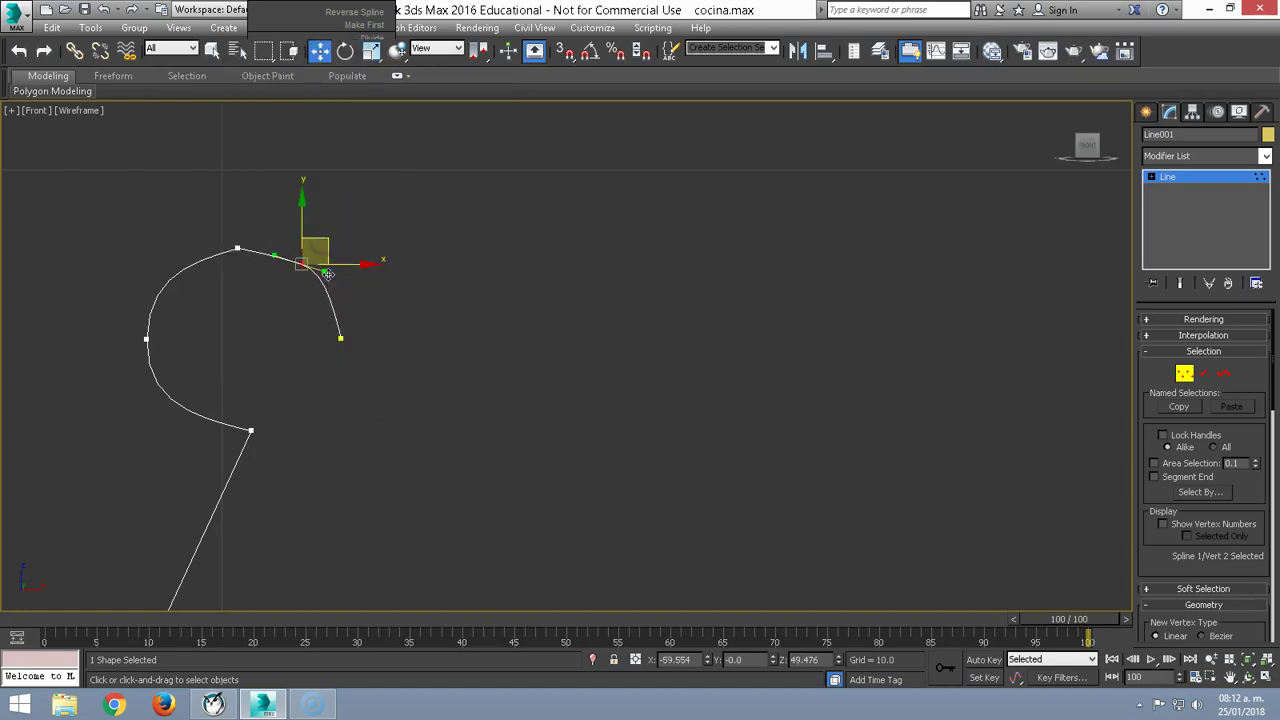
{"action": "left_click_drag", "start_coordinate": [290, 262], "coordinate": [281, 254]}
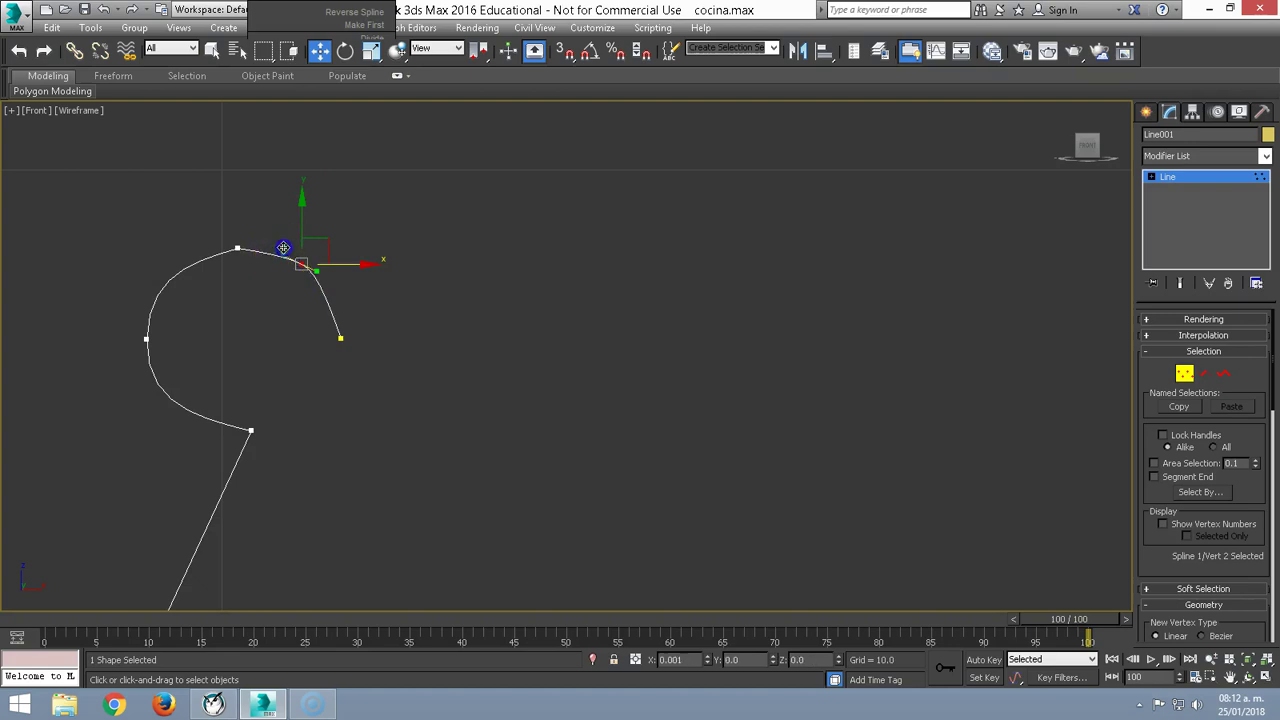
- Set the top-left profile vertex to Bezier and nudge it slightly right
{"action": "left_click", "coordinate": [237, 246]}
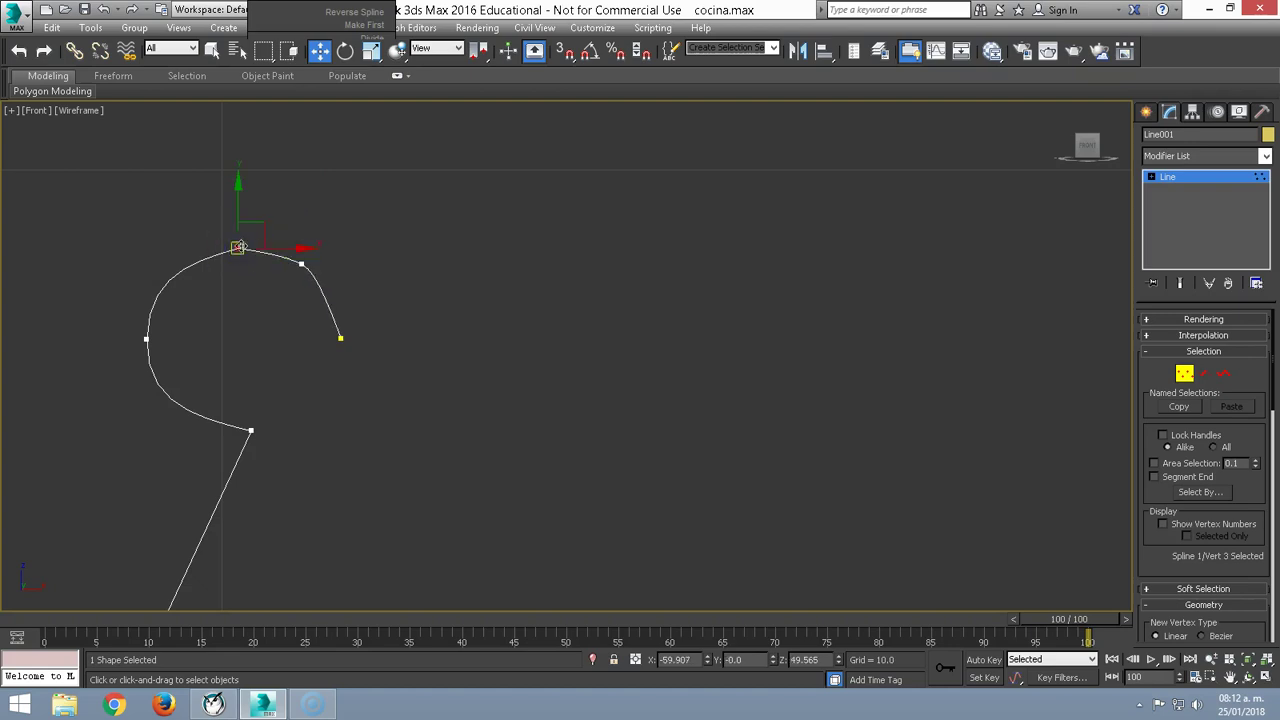
{"action": "right_click", "coordinate": [240, 247]}
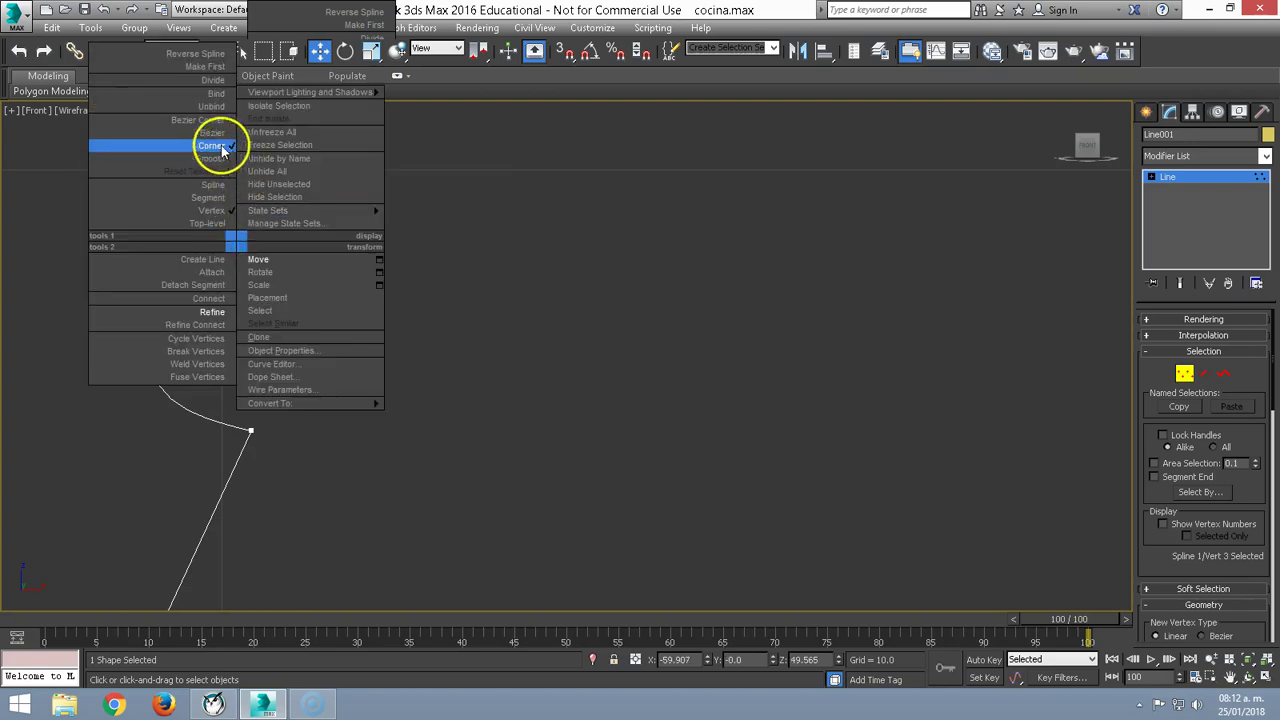
{"action": "left_click", "coordinate": [210, 158]}
{"action": "scroll", "coordinate": [248, 251], "scroll_direction": "up", "scroll_amount": 4}
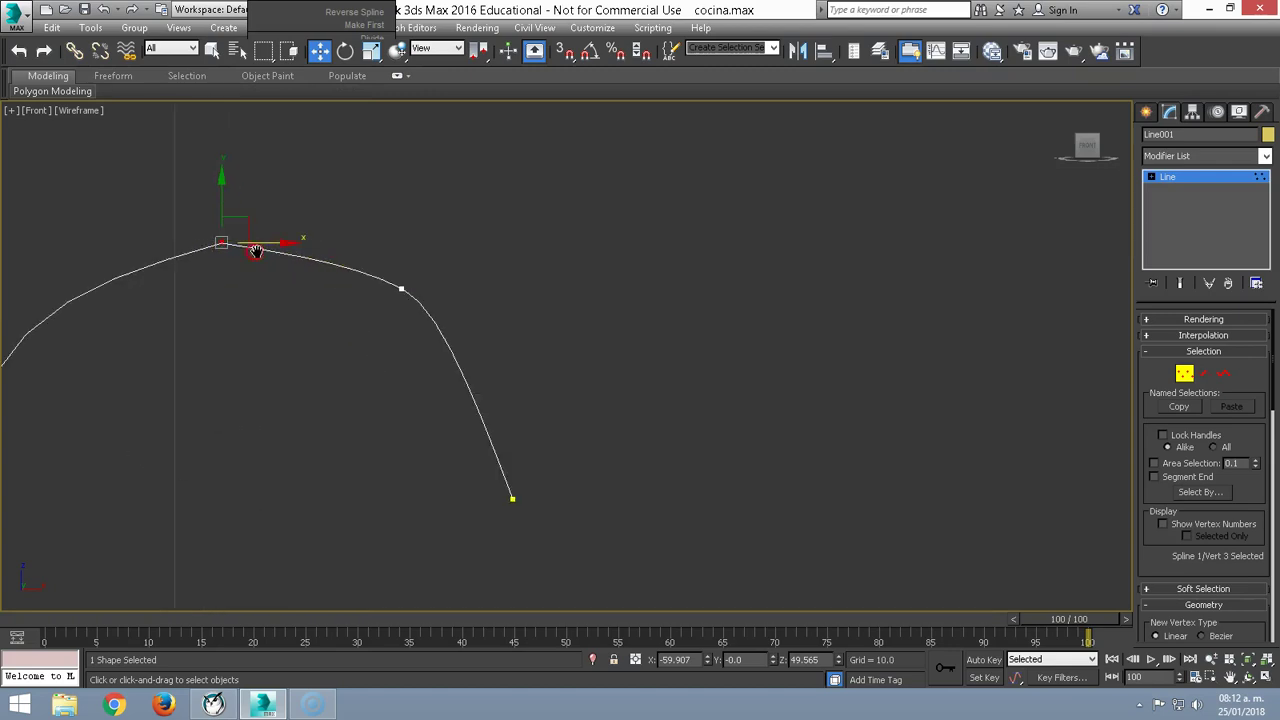
{"action": "right_click", "coordinate": [227, 244]}
{"action": "left_click", "coordinate": [209, 140]}
{"action": "scroll", "coordinate": [310, 245], "scroll_direction": "down", "scroll_amount": 2}
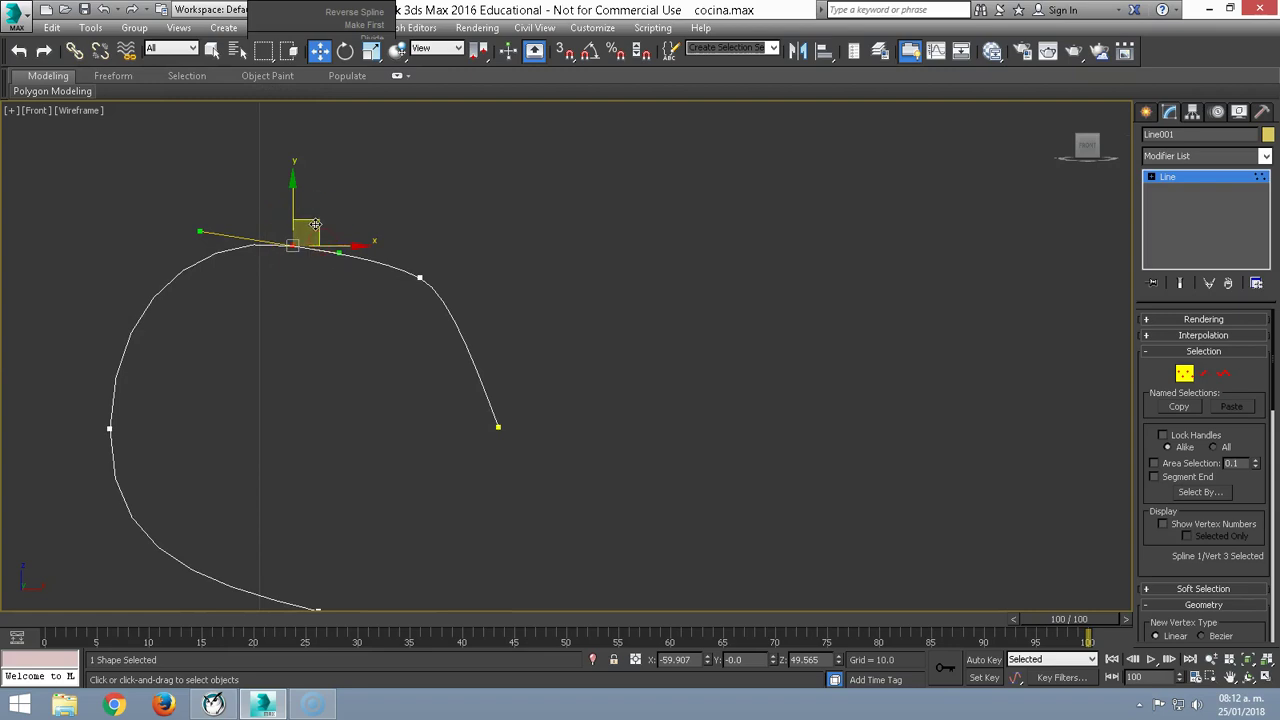
{"action": "left_click_drag", "start_coordinate": [310, 245], "coordinate": [328, 244]}
- Delete the extra vertex on the right bend and stretch the top vertex's handles into a rounder arc
{"action": "left_click", "coordinate": [420, 277]}
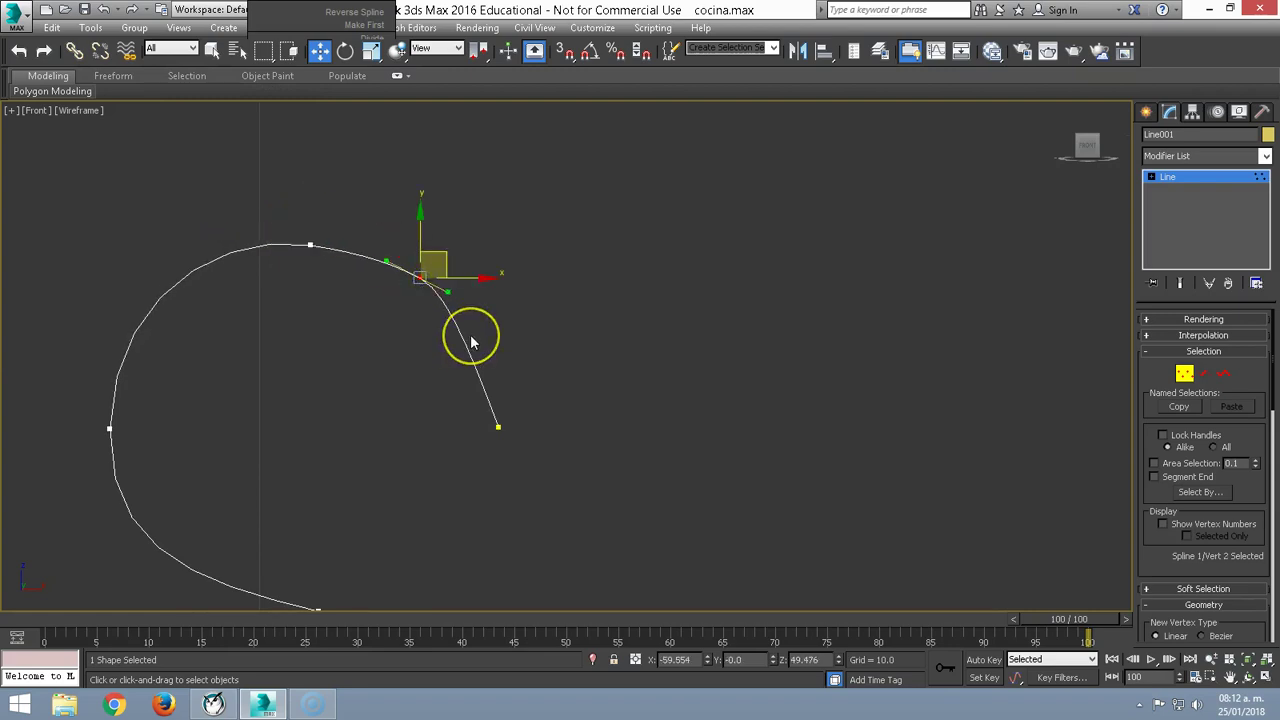
{"action": "key", "text": "Delete"}
{"action": "left_click", "coordinate": [310, 245]}
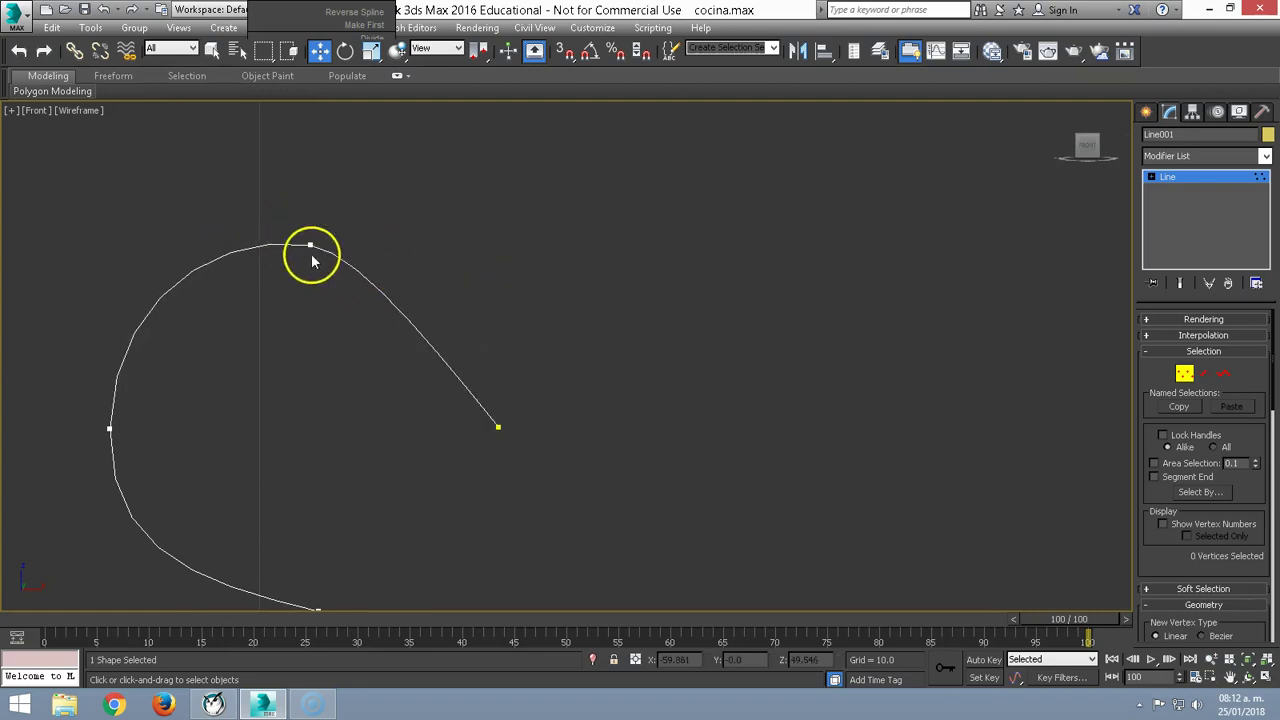
{"action": "left_click_drag", "start_coordinate": [357, 252], "coordinate": [440, 258]}
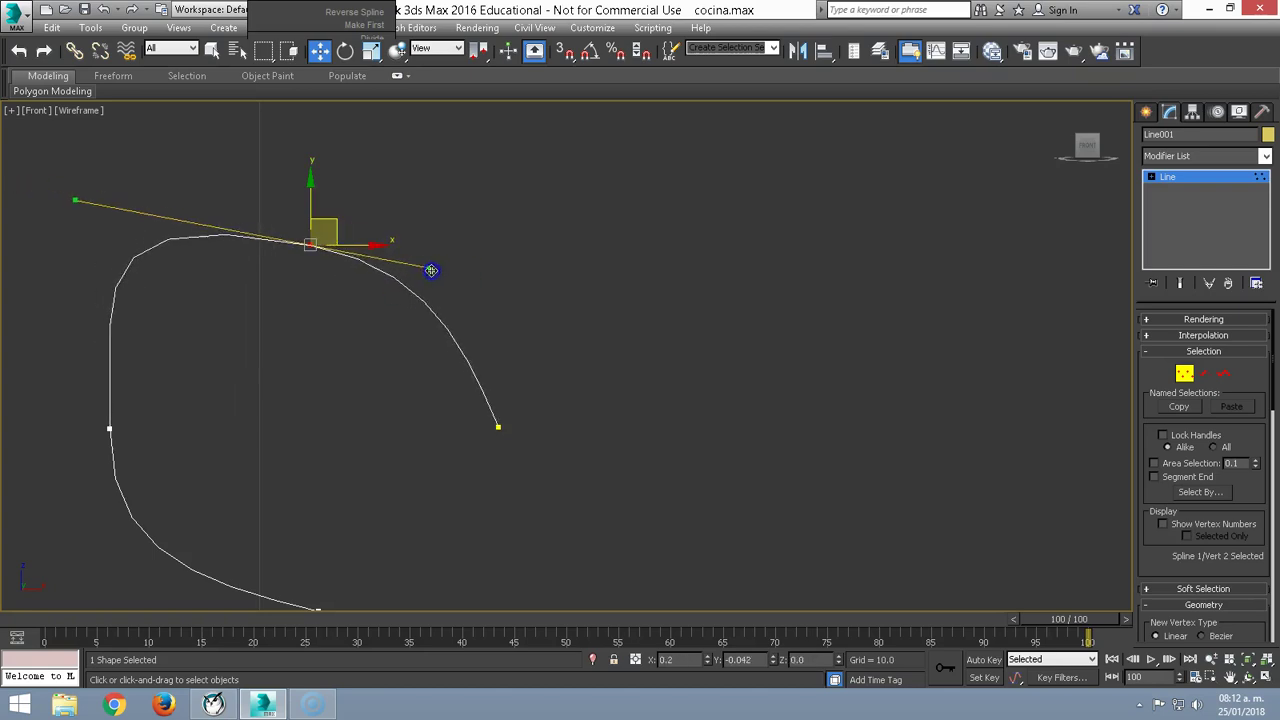
{"action": "mouse_move", "coordinate": [352, 237]}
{"action": "left_mouse_down"}
{"action": "mouse_move", "coordinate": [461, 276]}
{"action": "mouse_move", "coordinate": [430, 283]}
{"action": "left_mouse_up"}
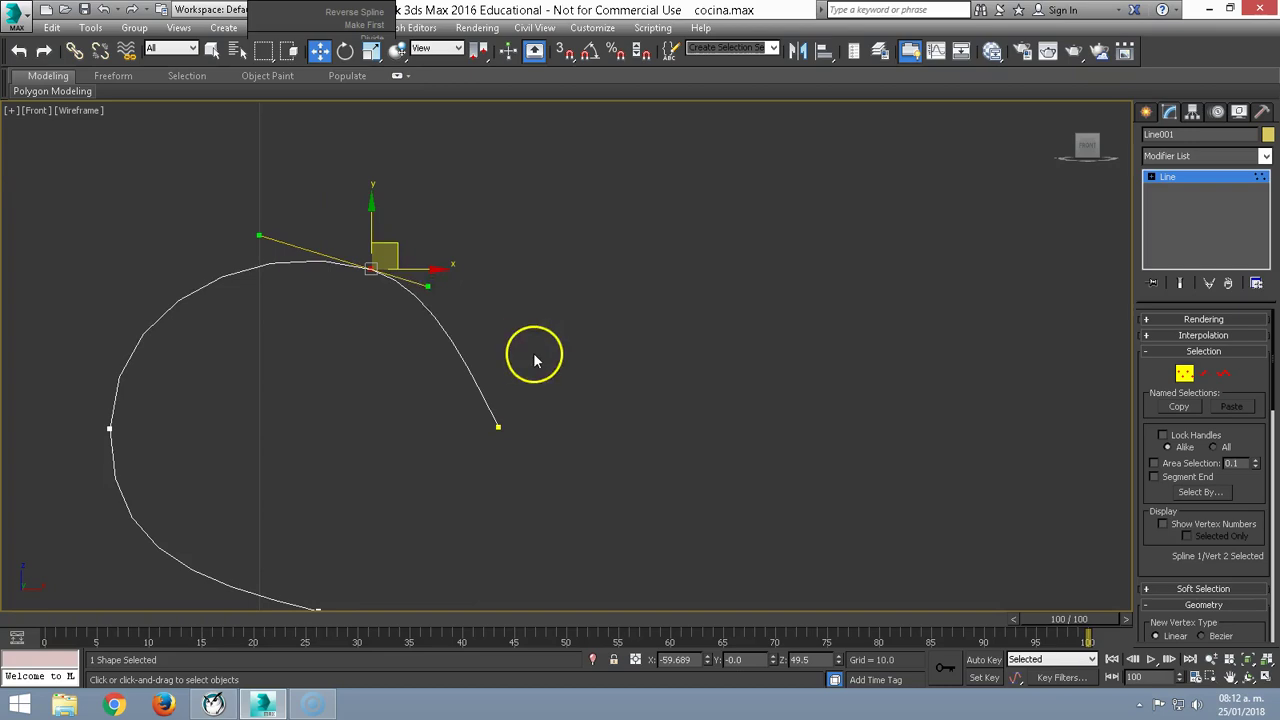
{"action": "scroll", "coordinate": [525, 336], "scroll_direction": "down", "scroll_amount": 3}
{"action": "middle_click_drag", "start_coordinate": [525, 336], "coordinate": [298, 254]}
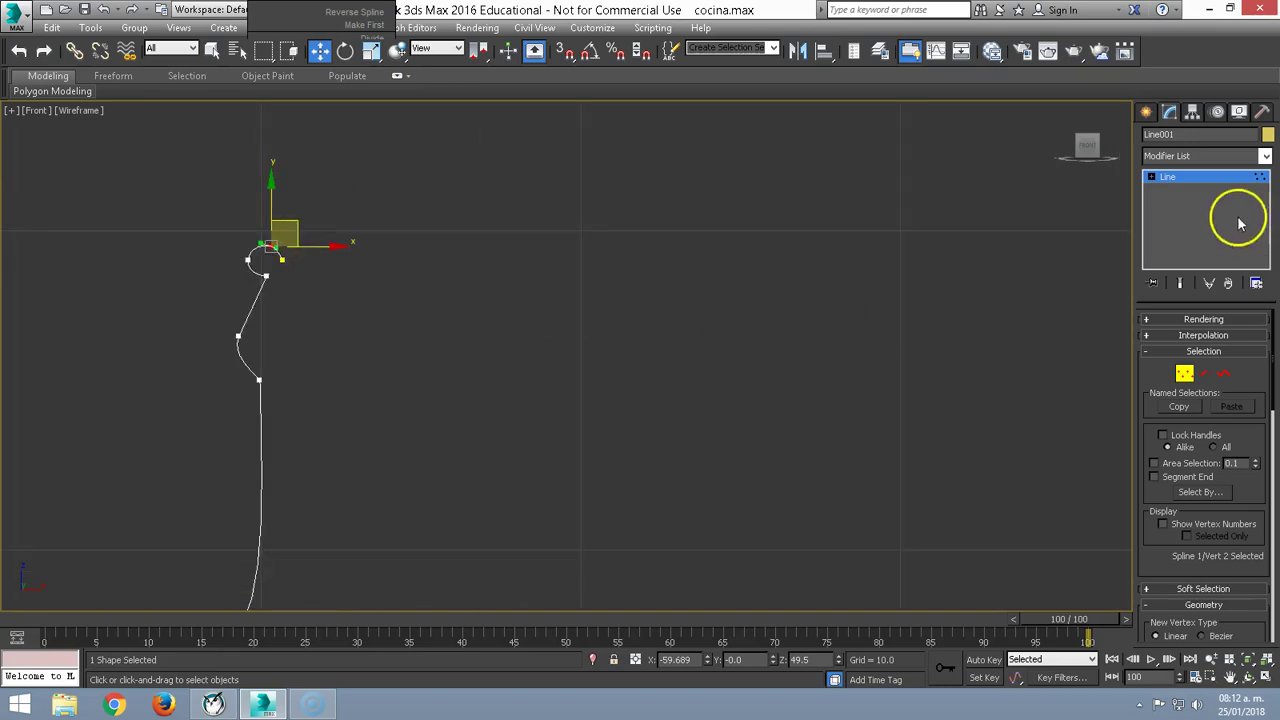
- Apply a Lathe modifier to Line001 and set its Align to Max to form the bottle
{"action": "left_click", "coordinate": [1252, 156]}
{"action": "key", "text": "l"}
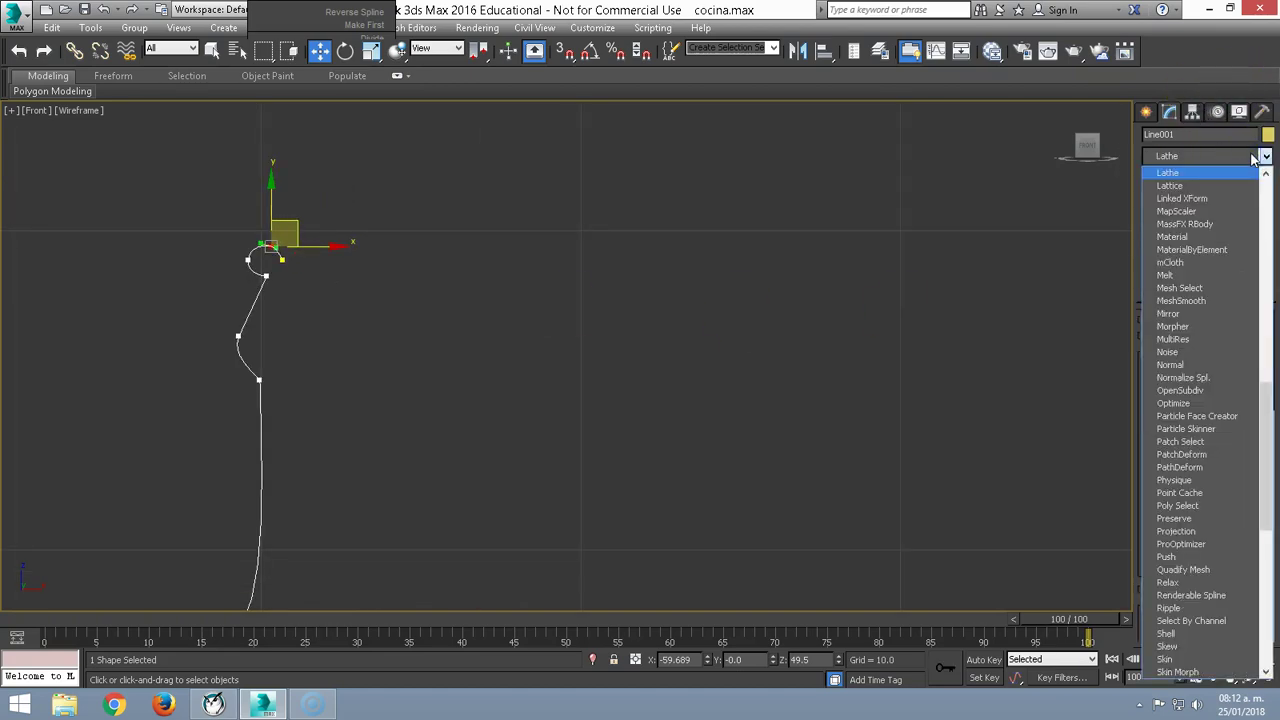
{"action": "key", "text": "Return"}
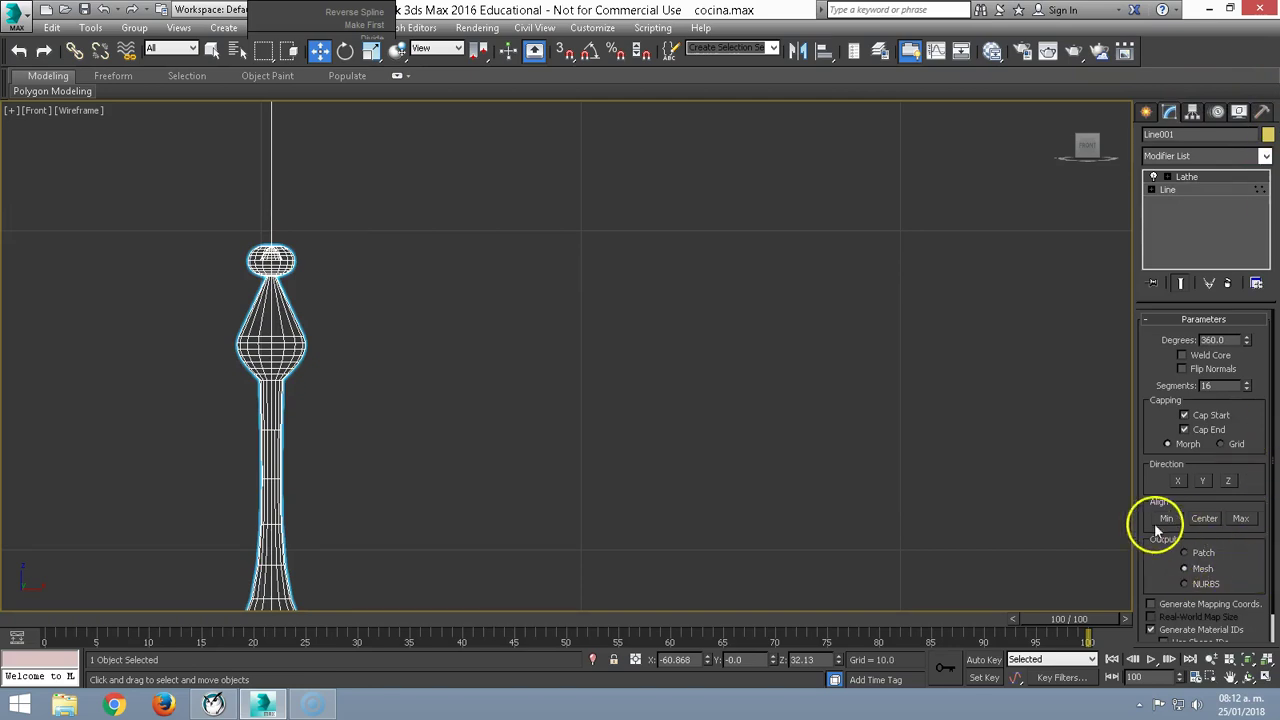
{"action": "scroll", "coordinate": [609, 377], "scroll_direction": "down", "scroll_amount": 3}
{"action": "scroll", "coordinate": [523, 271], "scroll_direction": "down", "scroll_amount": 3}
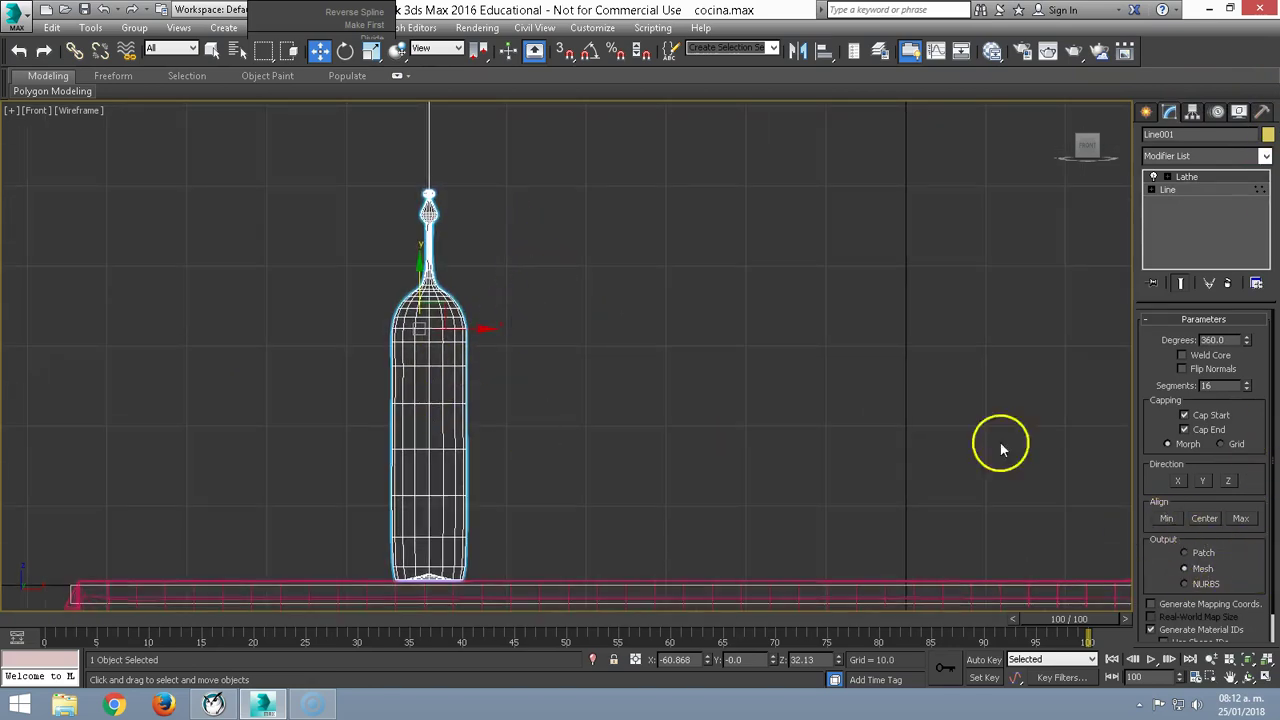
{"action": "left_click", "coordinate": [1167, 518]}
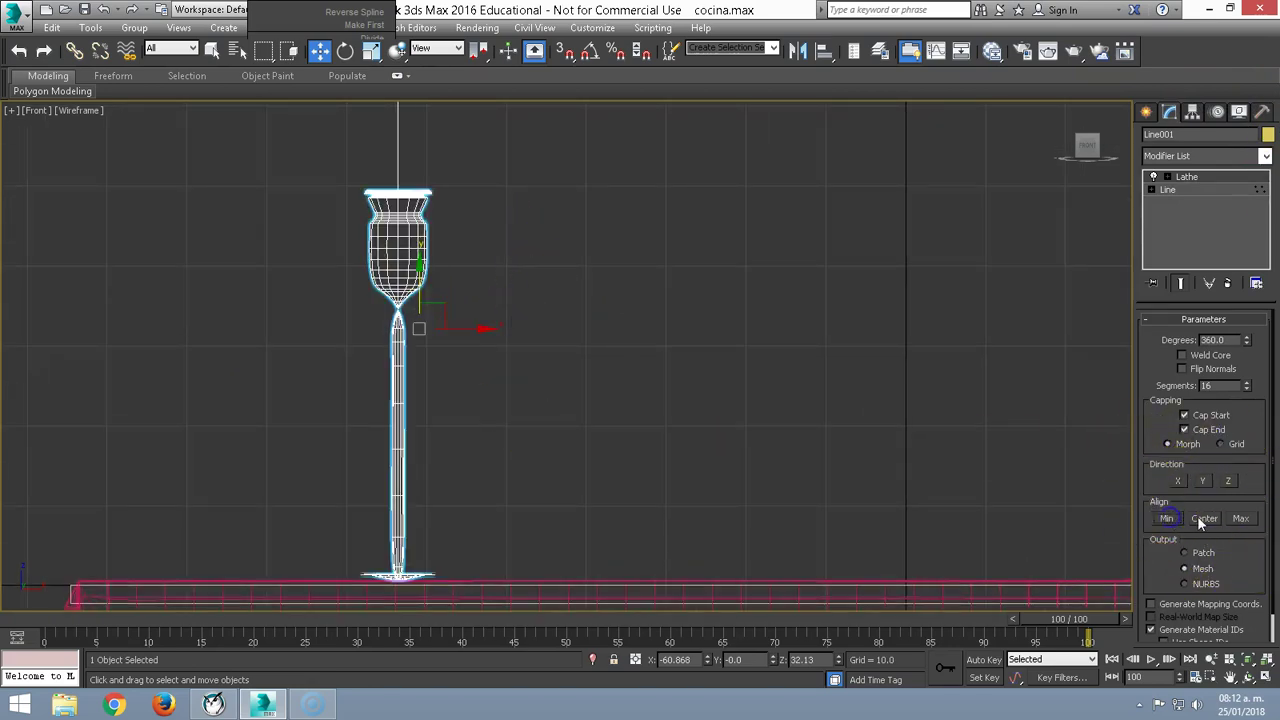
{"action": "left_click", "coordinate": [1213, 516]}
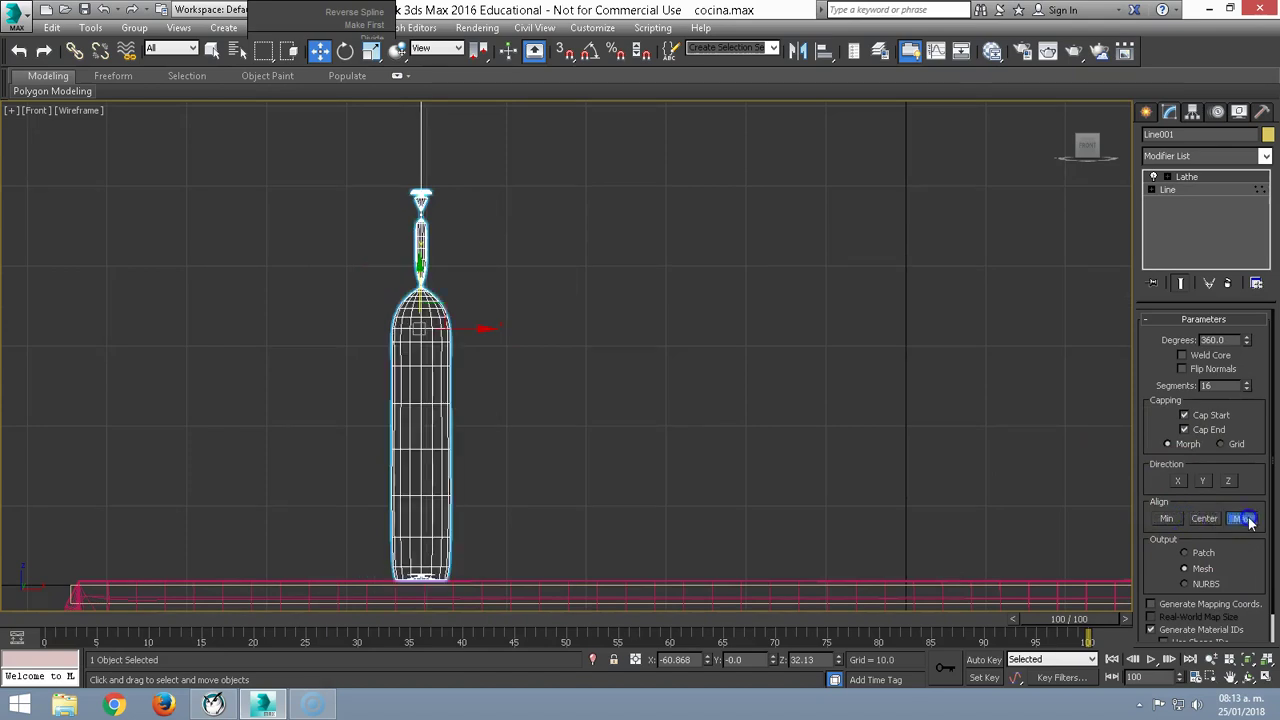
{"action": "left_click", "coordinate": [1254, 518]}
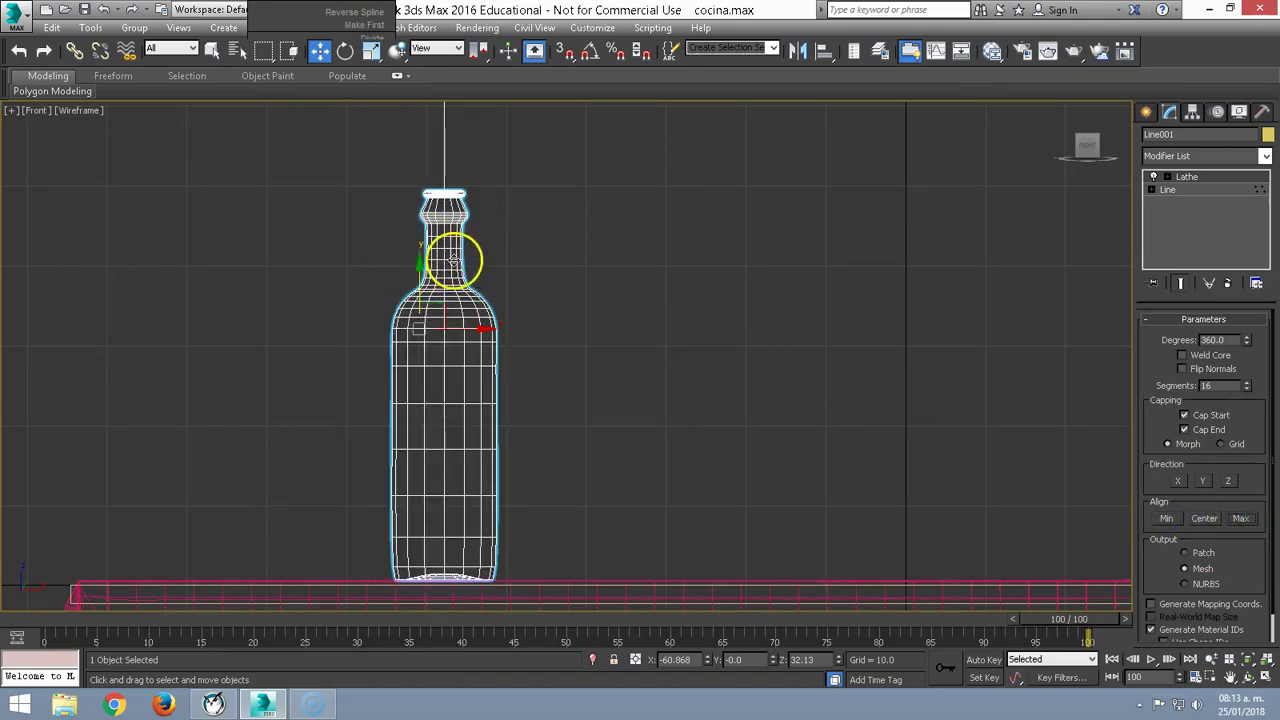
- Check the bottle on the table in Perspective with shaded display, then return to the Front view
{"action": "key", "text": "p"}
{"action": "middle_click_drag", "start_coordinate": [440, 264], "coordinate": [411, 322], "text": "alt"}
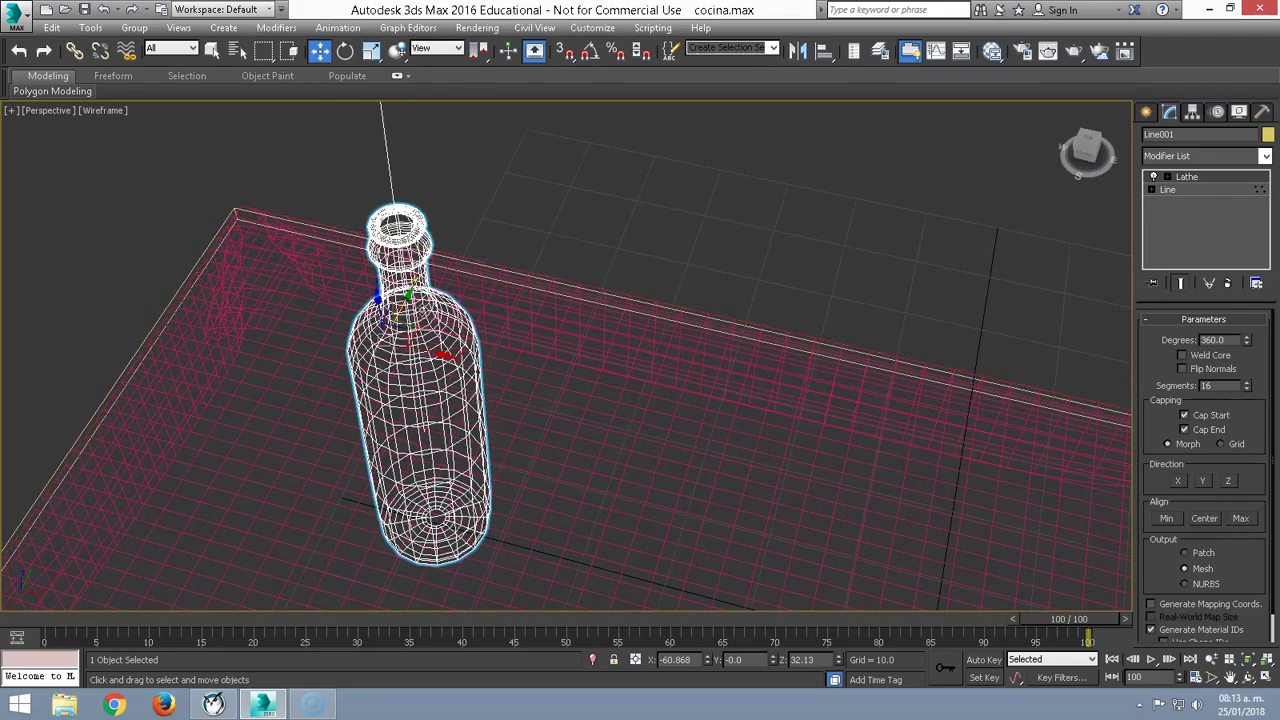
{"action": "key", "text": "F3"}
{"action": "scroll", "coordinate": [414, 323], "scroll_direction": "up", "scroll_amount": 3}
{"action": "scroll", "coordinate": [420, 344], "scroll_direction": "up", "scroll_amount": 2}
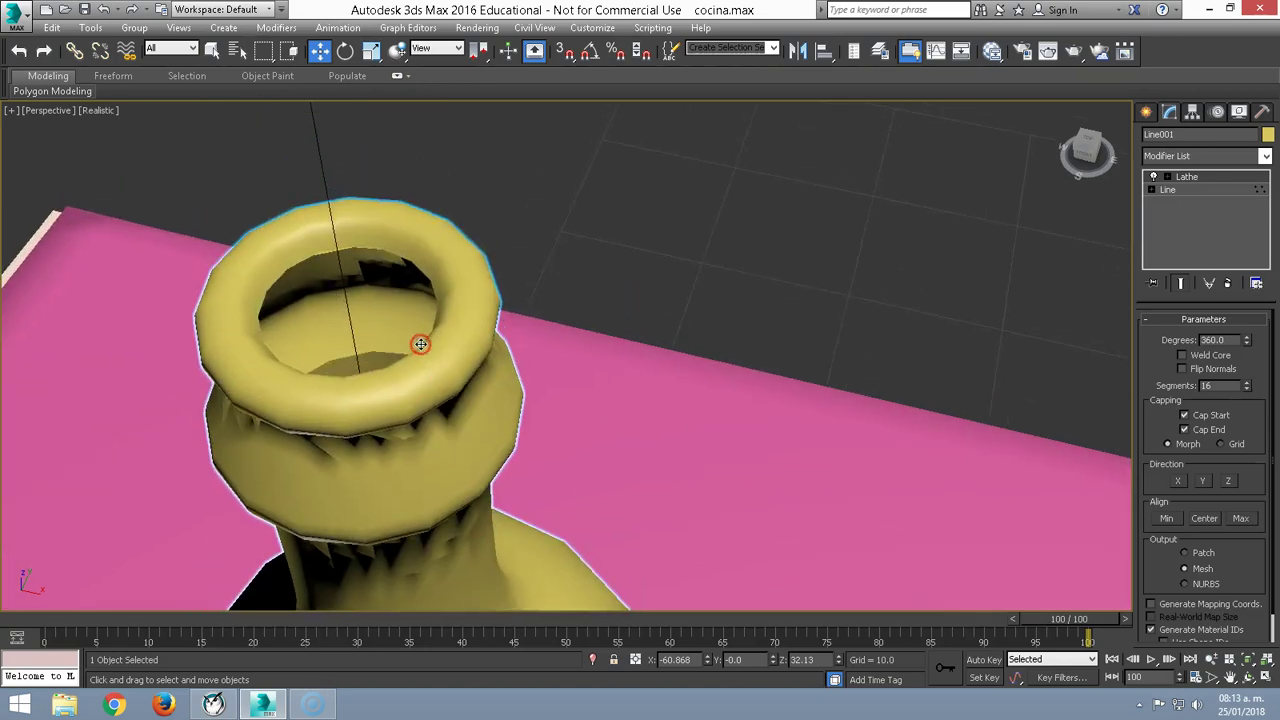
{"action": "key", "text": "F3"}
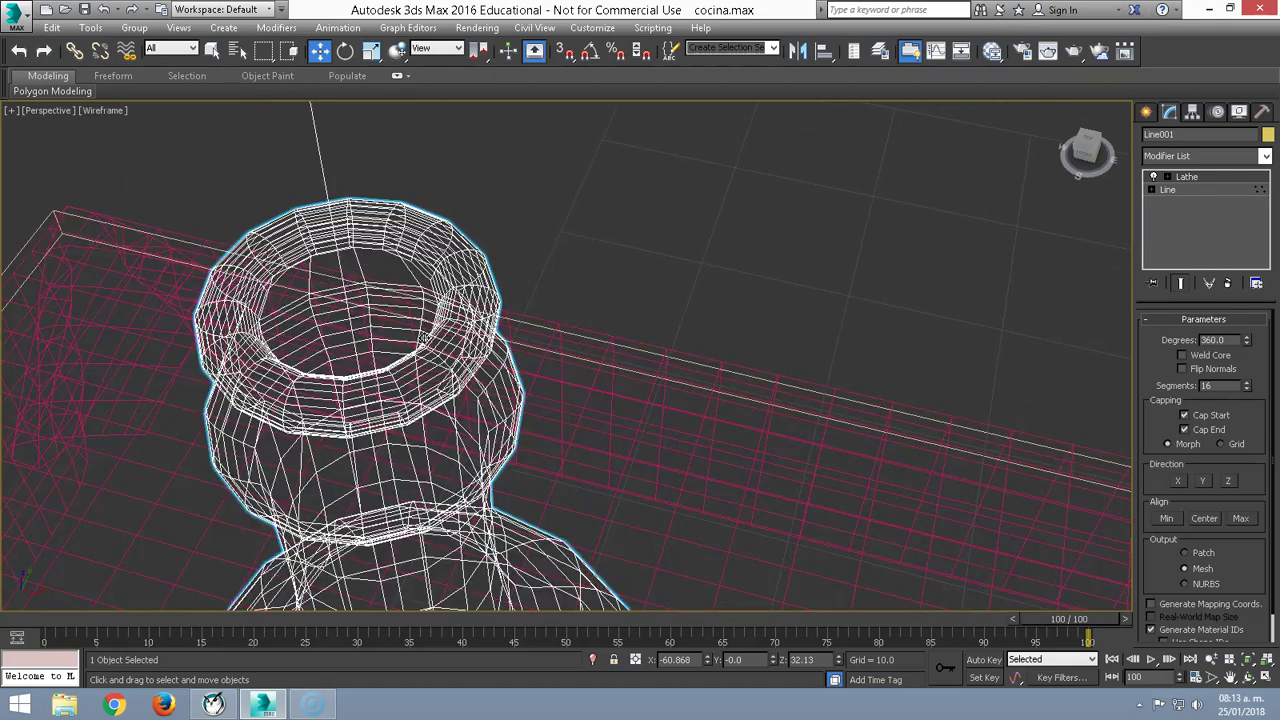
{"action": "key", "text": "f"}
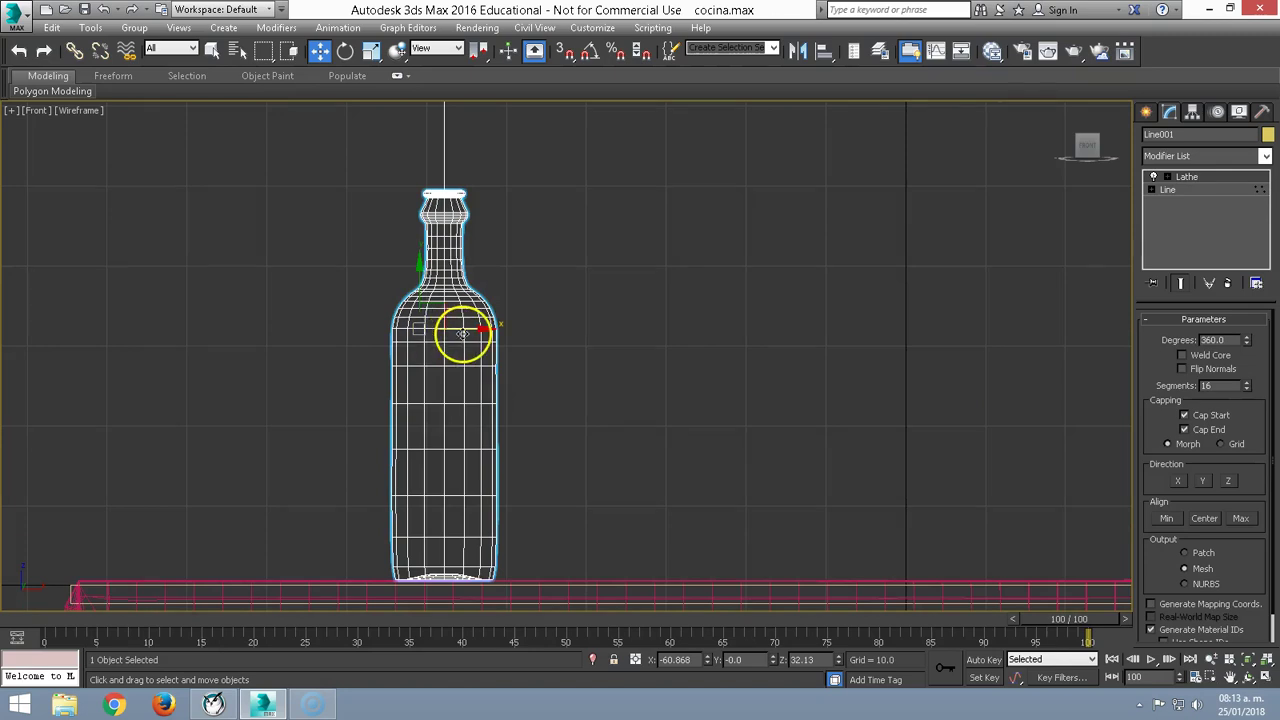
{"action": "middle_click_drag", "start_coordinate": [463, 333], "coordinate": [395, 348]}
- Deselect the bottle and bring up the Create panel's object category list
{"action": "left_click", "coordinate": [574, 346]}
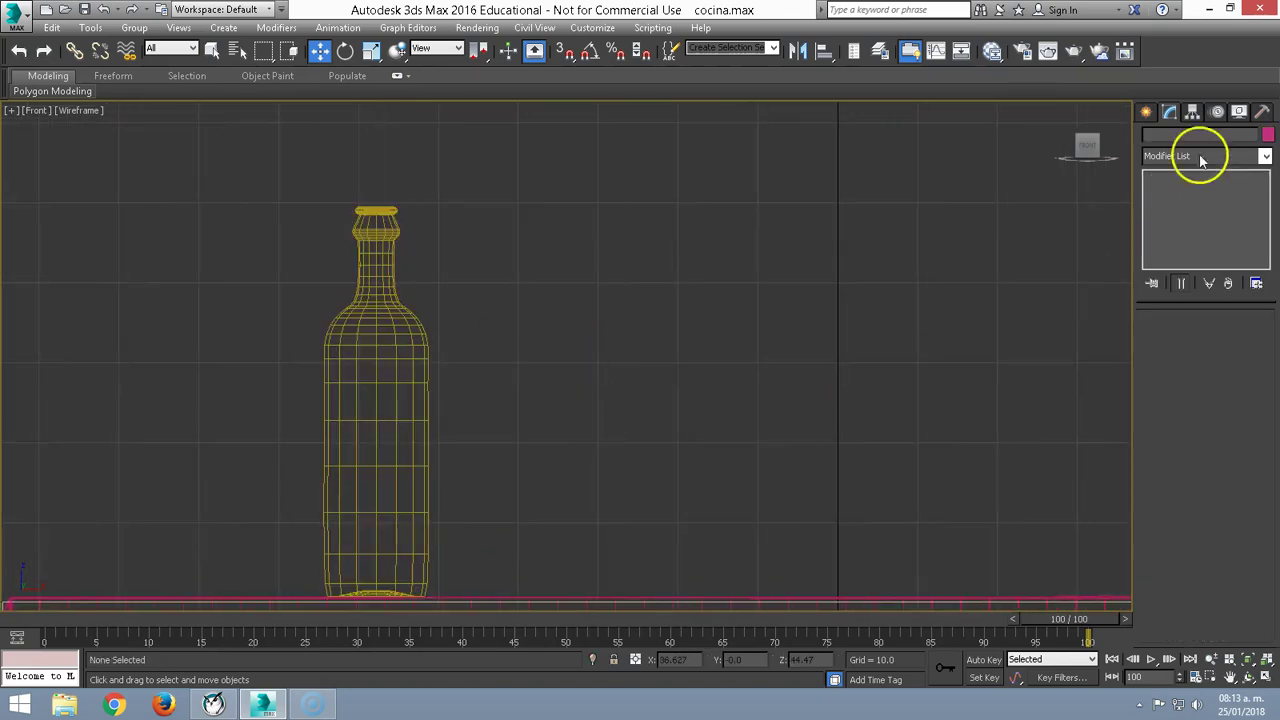
{"action": "left_click", "coordinate": [1145, 112]}
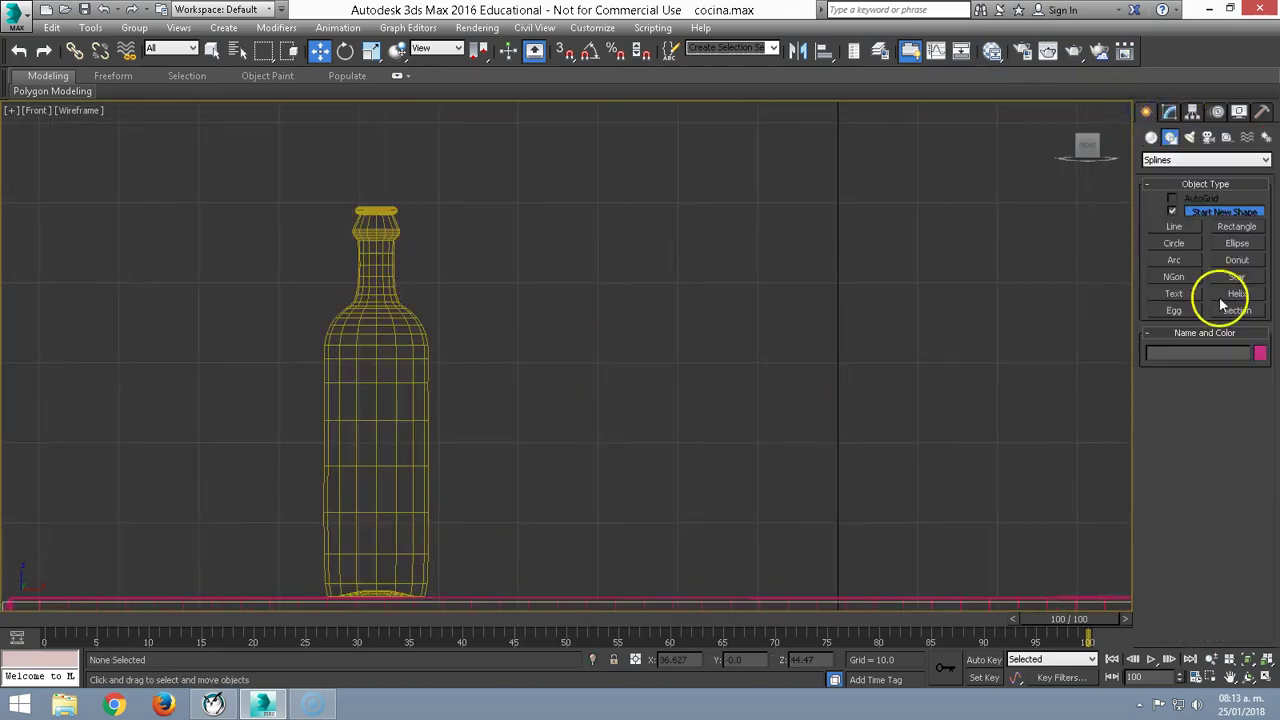
{"action": "left_click", "coordinate": [1150, 160]}
- Look up the copa image's size (337 × 310 pixels) in the cocina folder, then return to 3ds Max
{"action": "left_click", "coordinate": [1208, 12]}
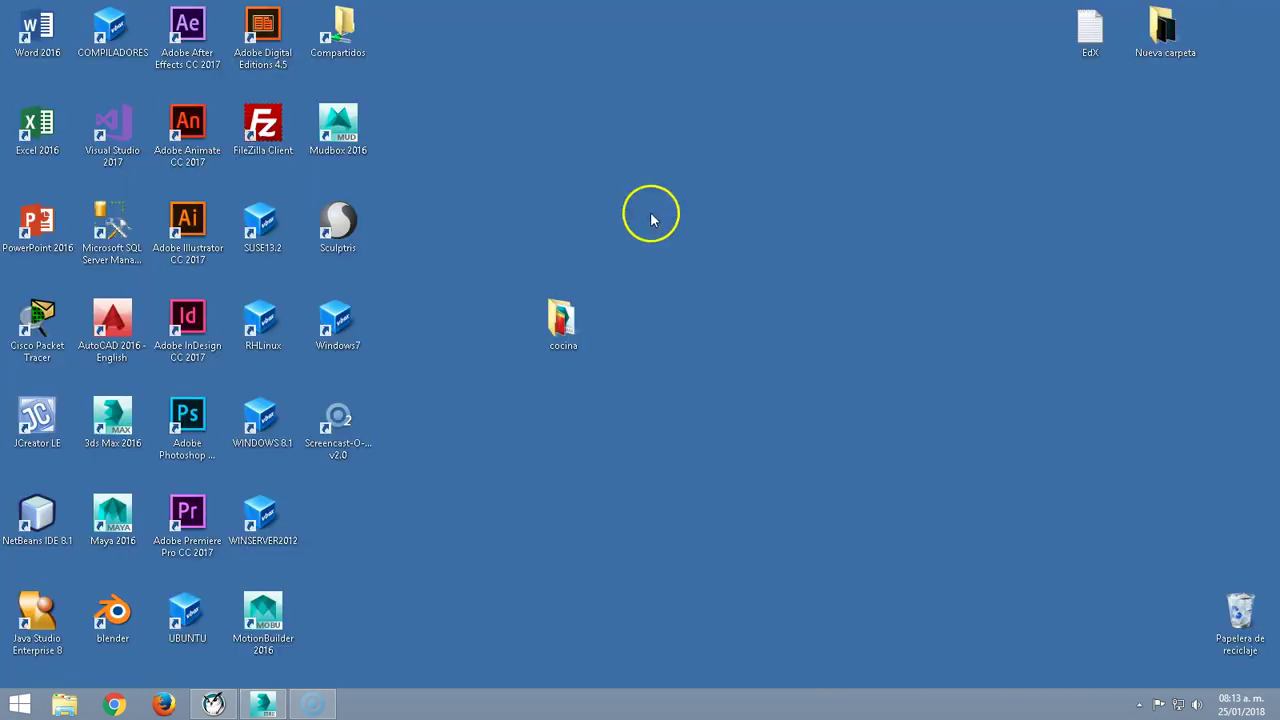
{"action": "double_click", "coordinate": [559, 322]}
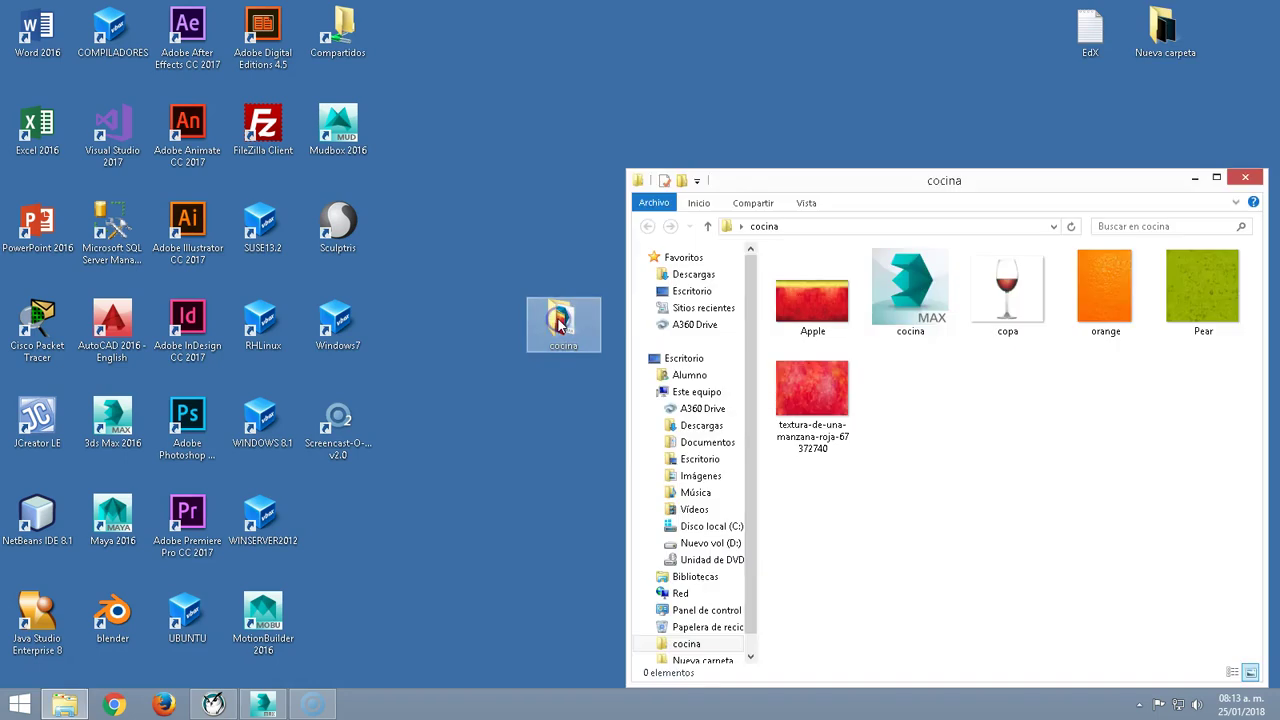
{"action": "left_click_drag", "start_coordinate": [1034, 186], "coordinate": [758, 141]}
{"action": "left_click", "coordinate": [725, 250]}
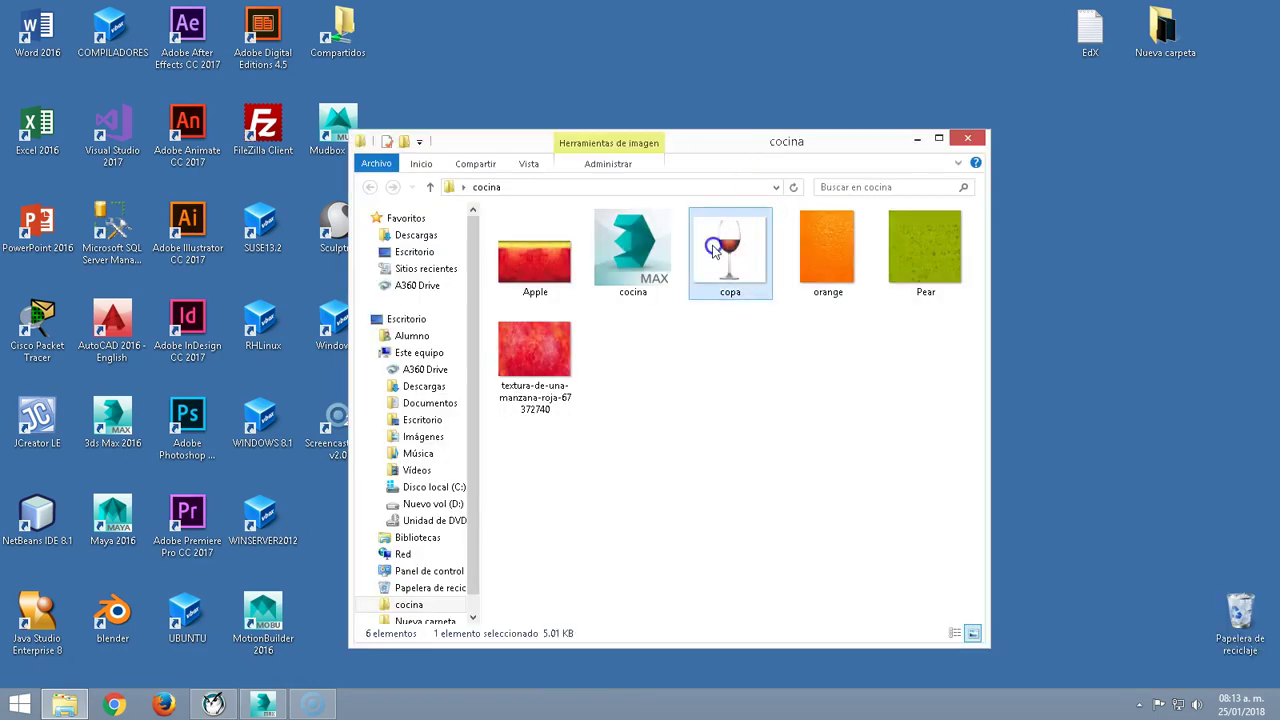
{"action": "right_click", "coordinate": [719, 248]}
{"action": "left_click", "coordinate": [781, 598]}
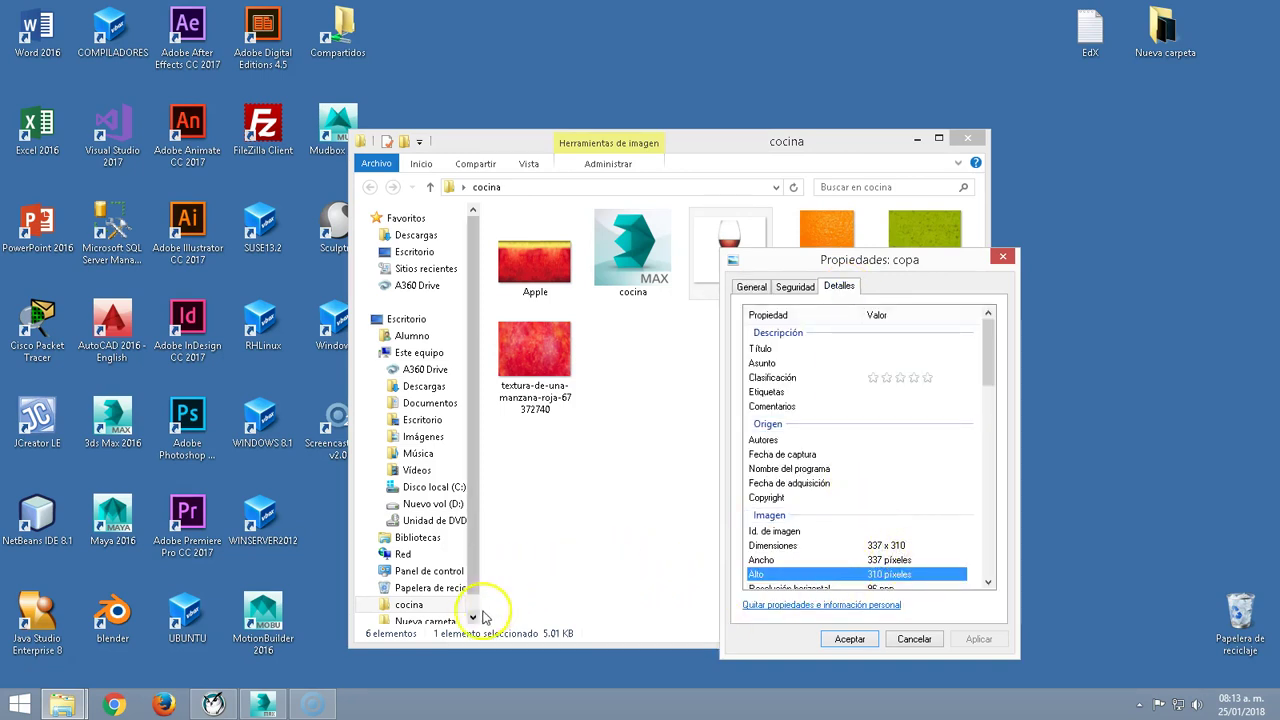
{"action": "left_click", "coordinate": [262, 704]}
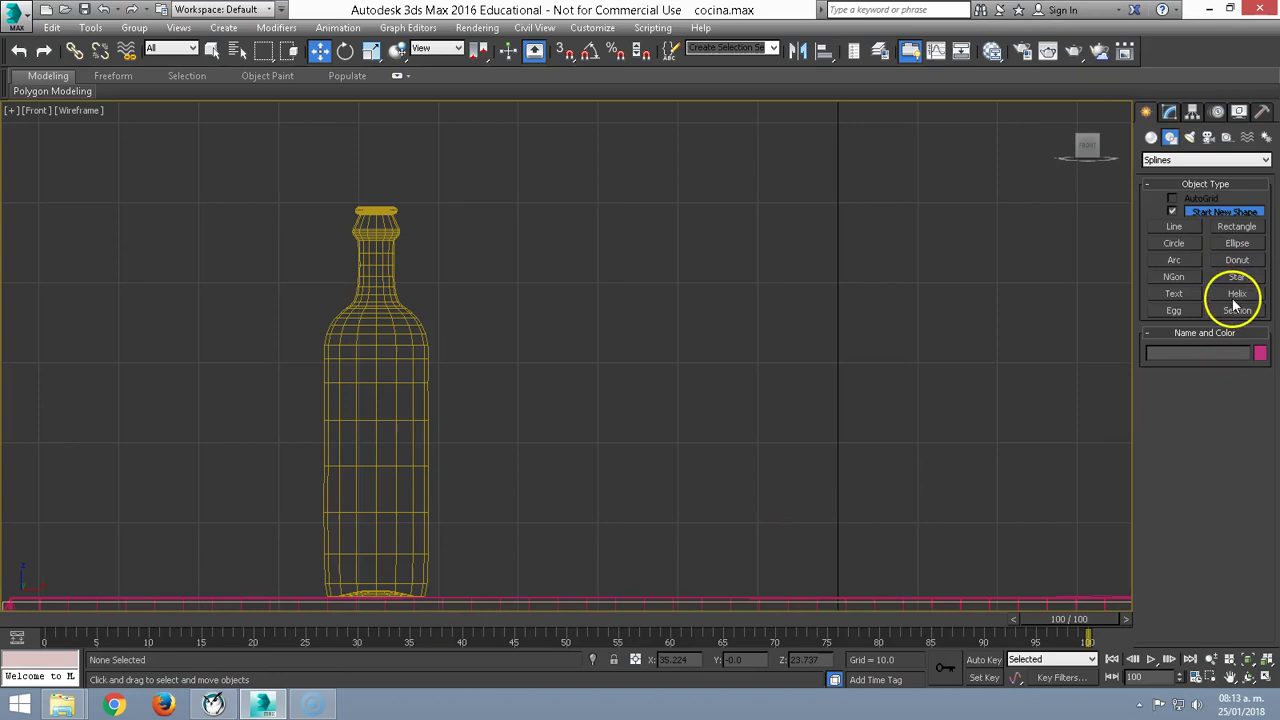
- Choose the Plane primitive, expand Keyboard Entry, and recheck the copa image's size
{"action": "left_click", "coordinate": [1151, 137]}
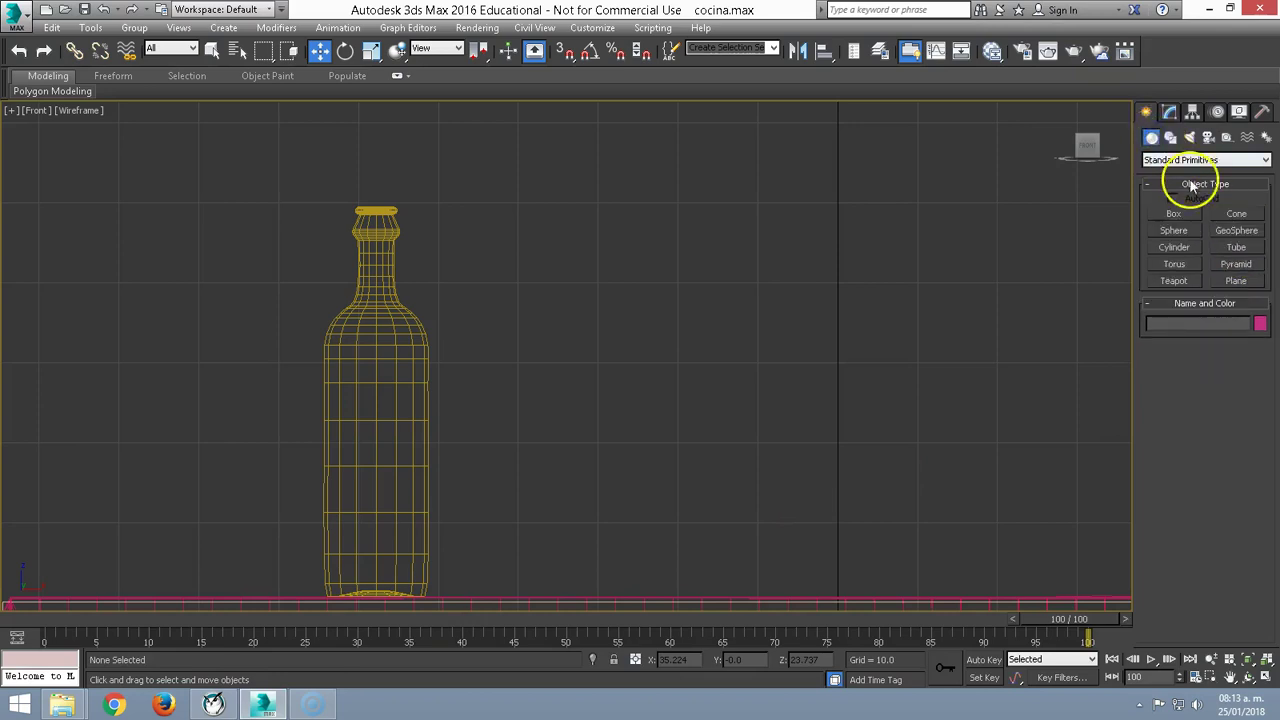
{"action": "left_click", "coordinate": [1234, 282]}
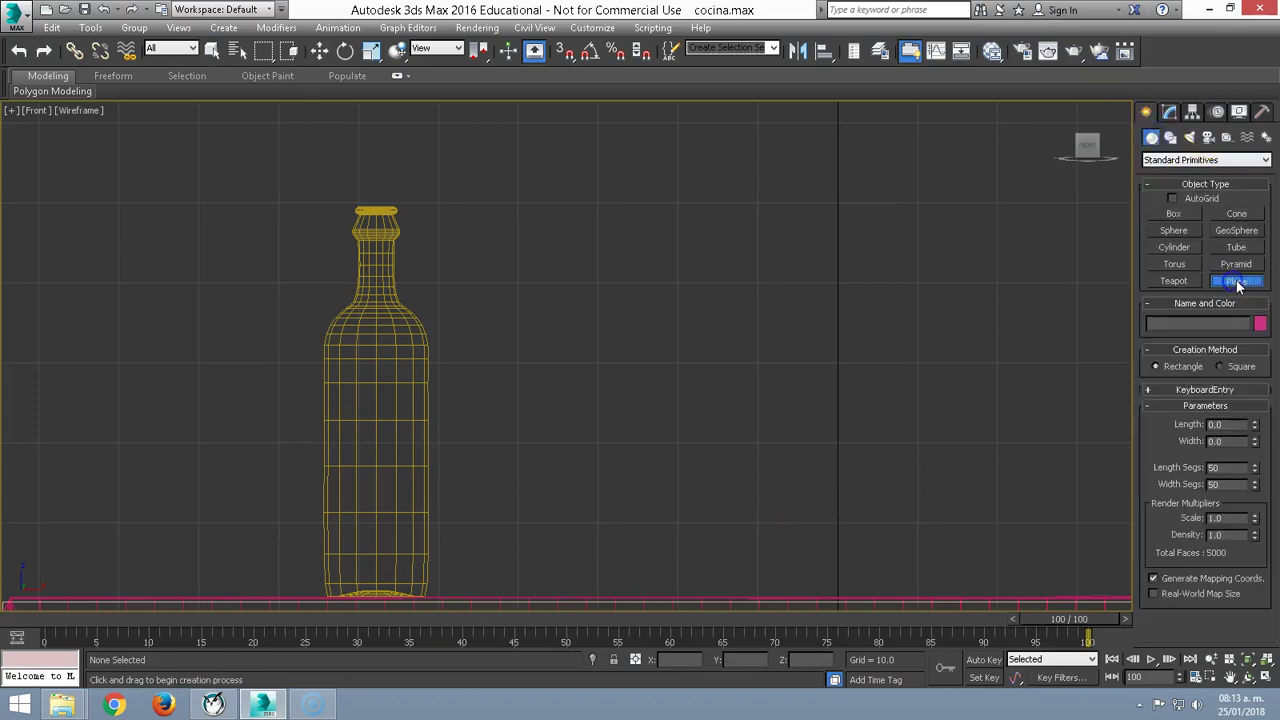
{"action": "left_click", "coordinate": [1199, 390]}
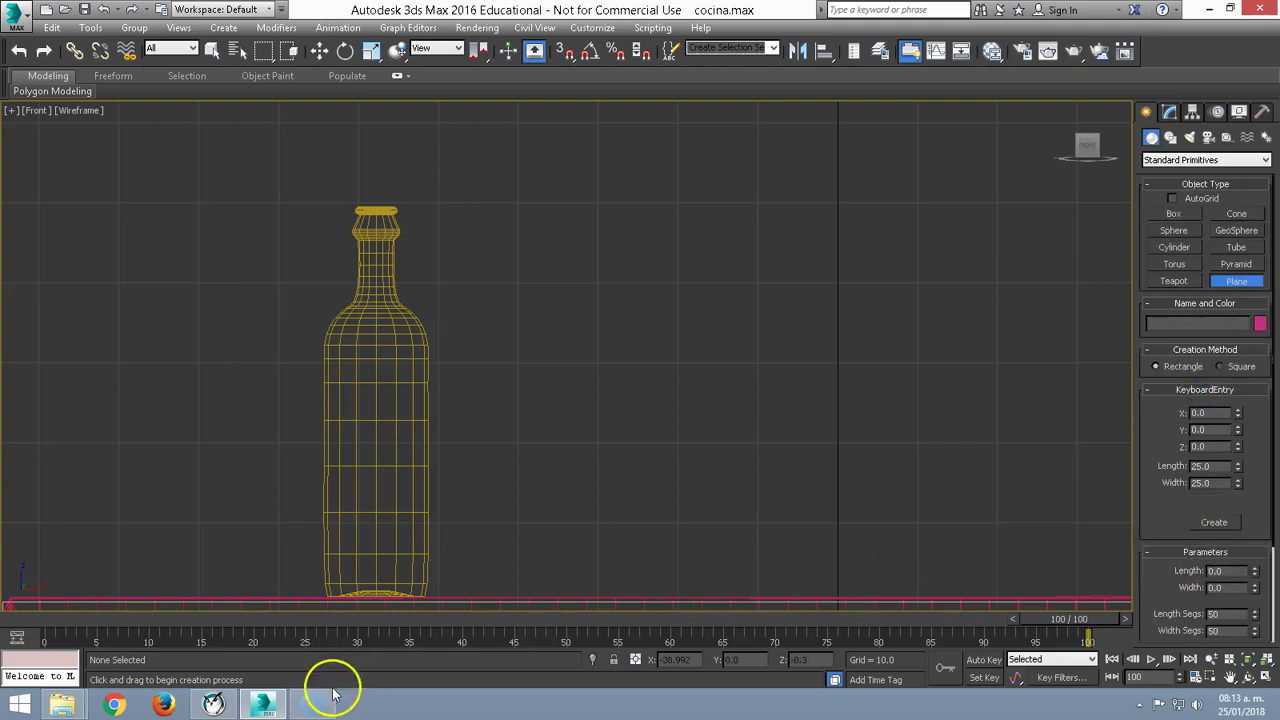
{"action": "left_click_drag", "start_coordinate": [1150, 566], "coordinate": [1205, 482]}
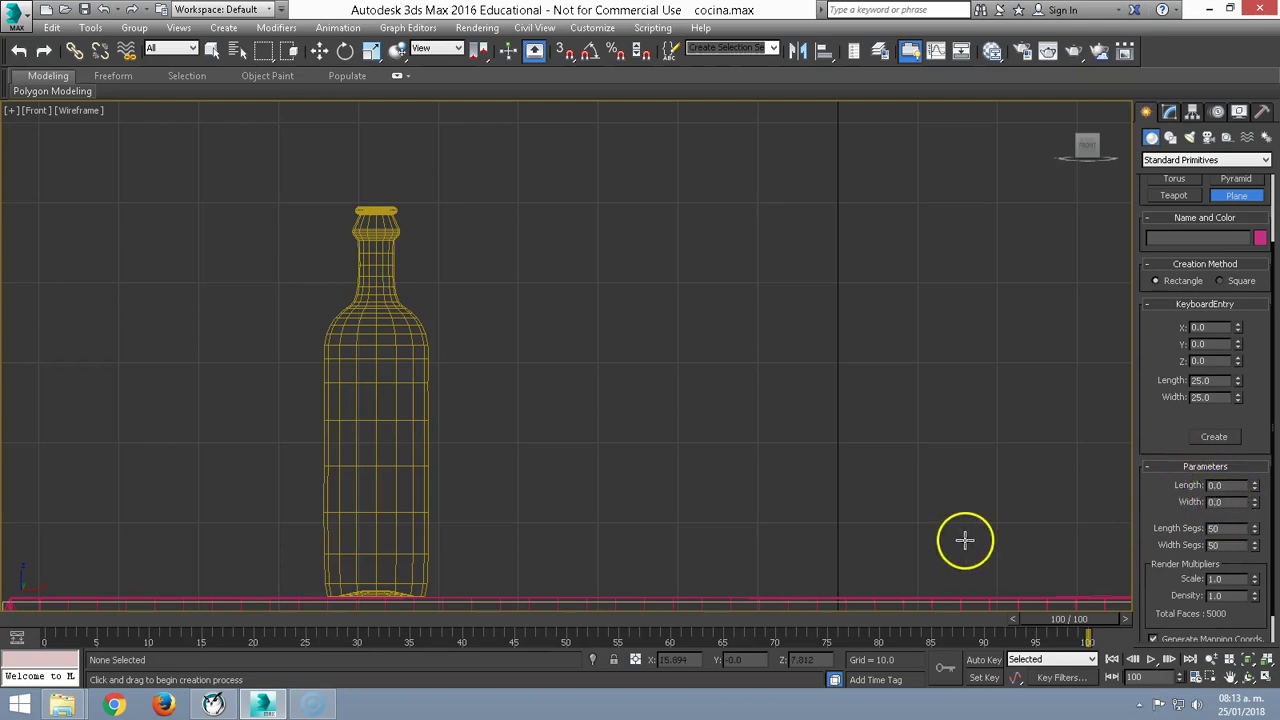
{"action": "key", "text": "alt+Tab"}
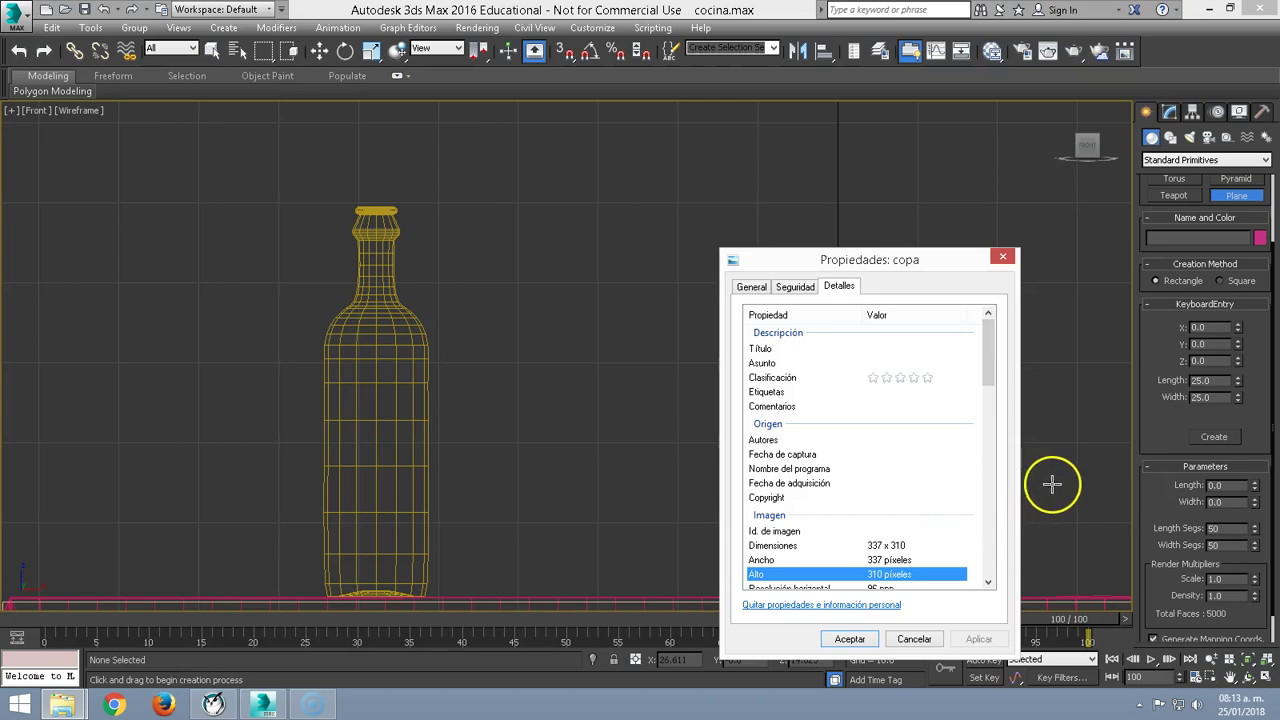
{"action": "key", "text": "alt+Tab"}
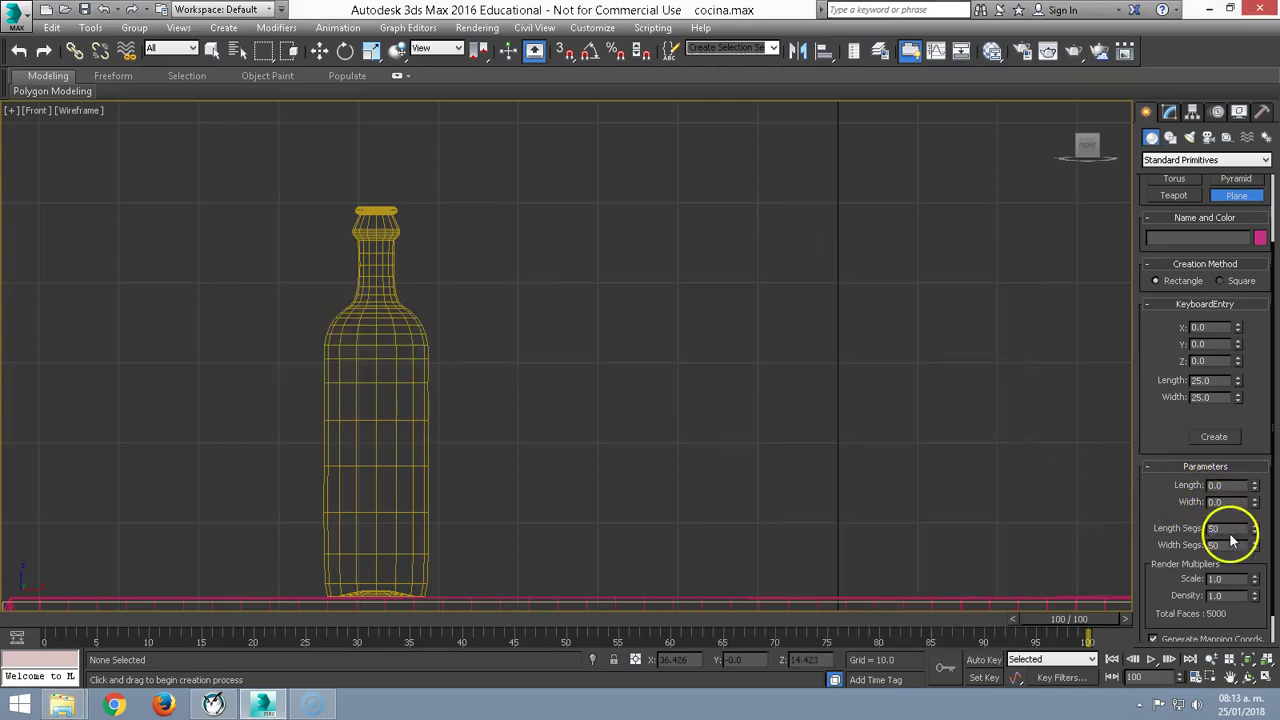
- Enter 310 as the plane's keyboard-entry length
{"action": "left_click", "coordinate": [1230, 486]}
{"action": "type", "text": "310"}
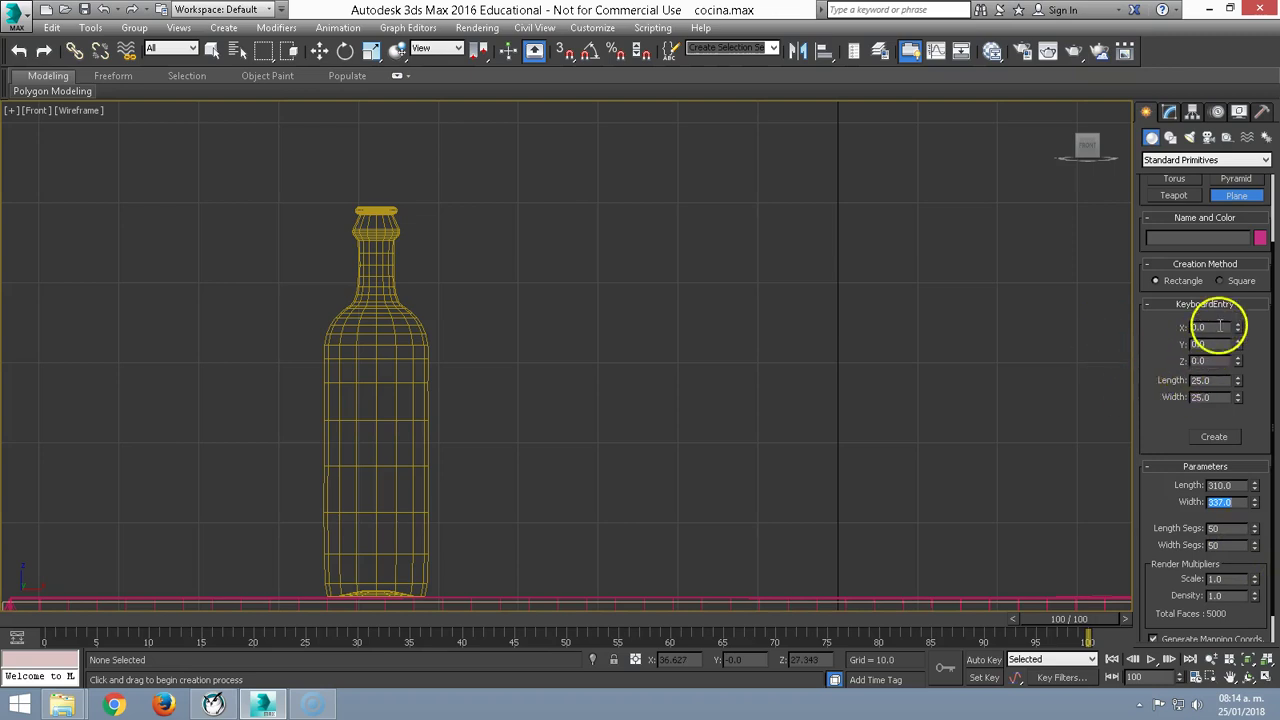
{"action": "left_click", "coordinate": [1224, 485]}
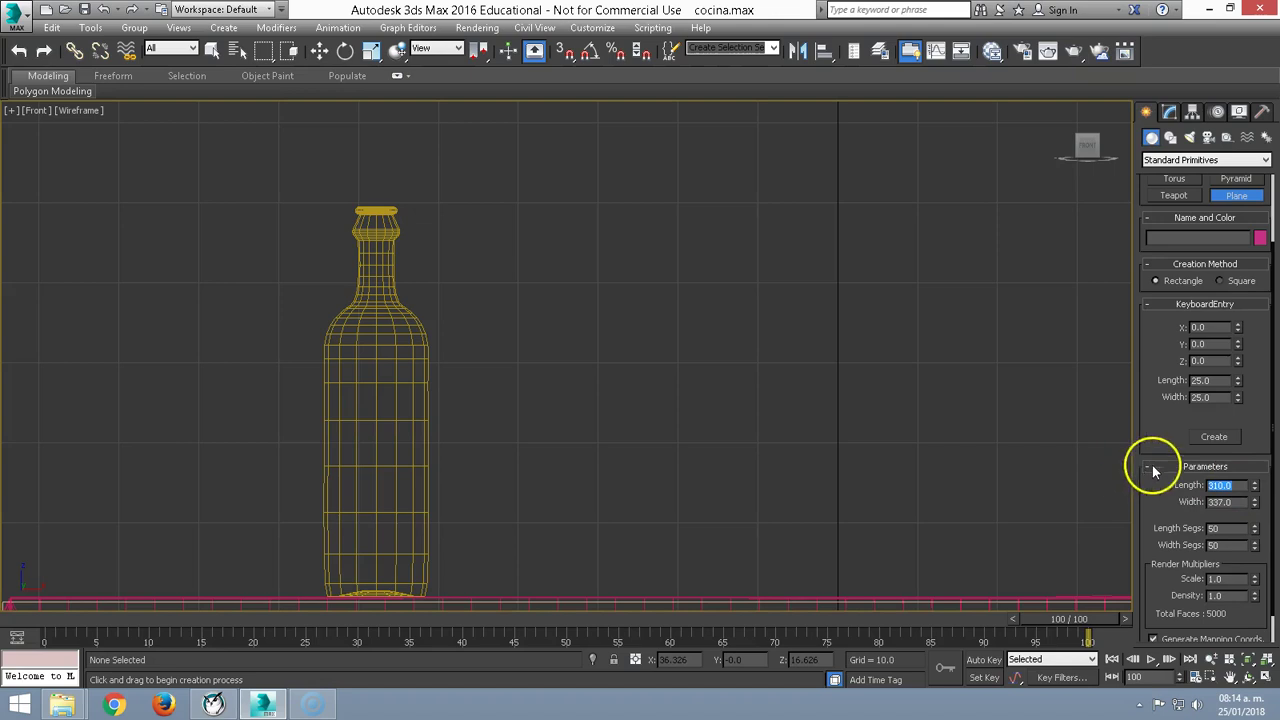
{"action": "left_click", "coordinate": [1210, 381]}
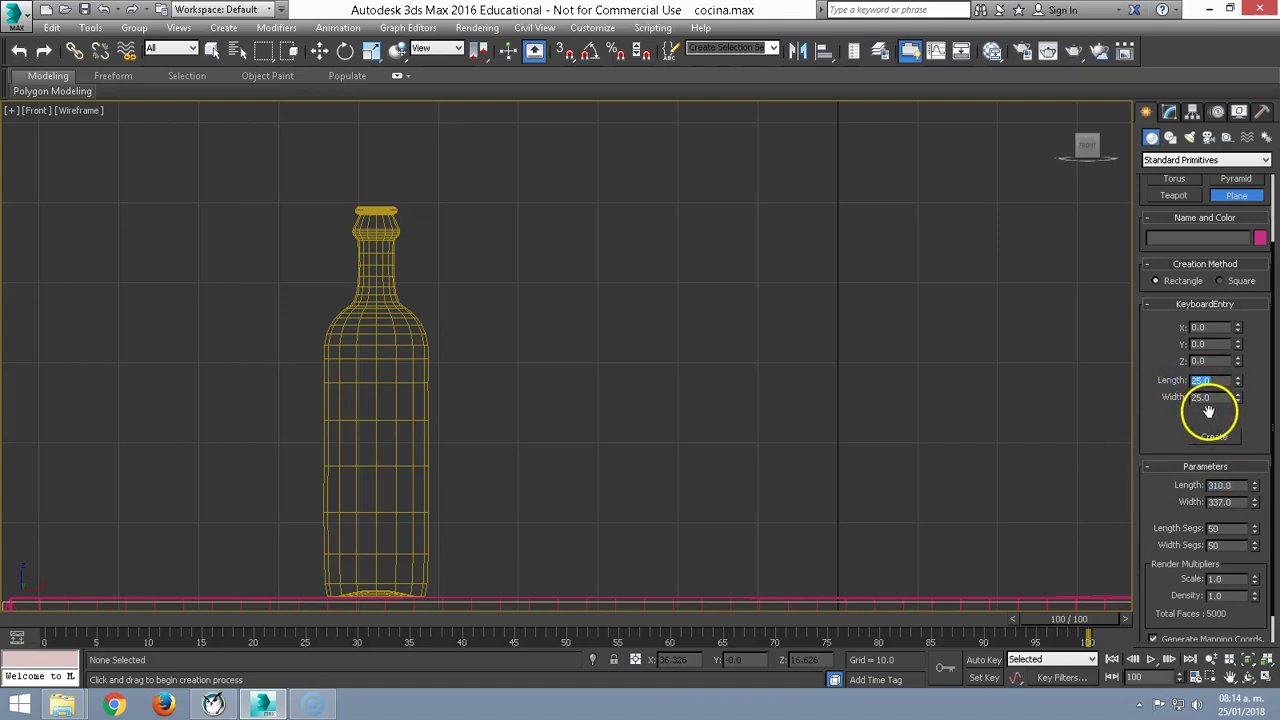
{"action": "type", "text": "310"}
{"action": "key", "text": "Tab"}
{"action": "type", "text": "337"}
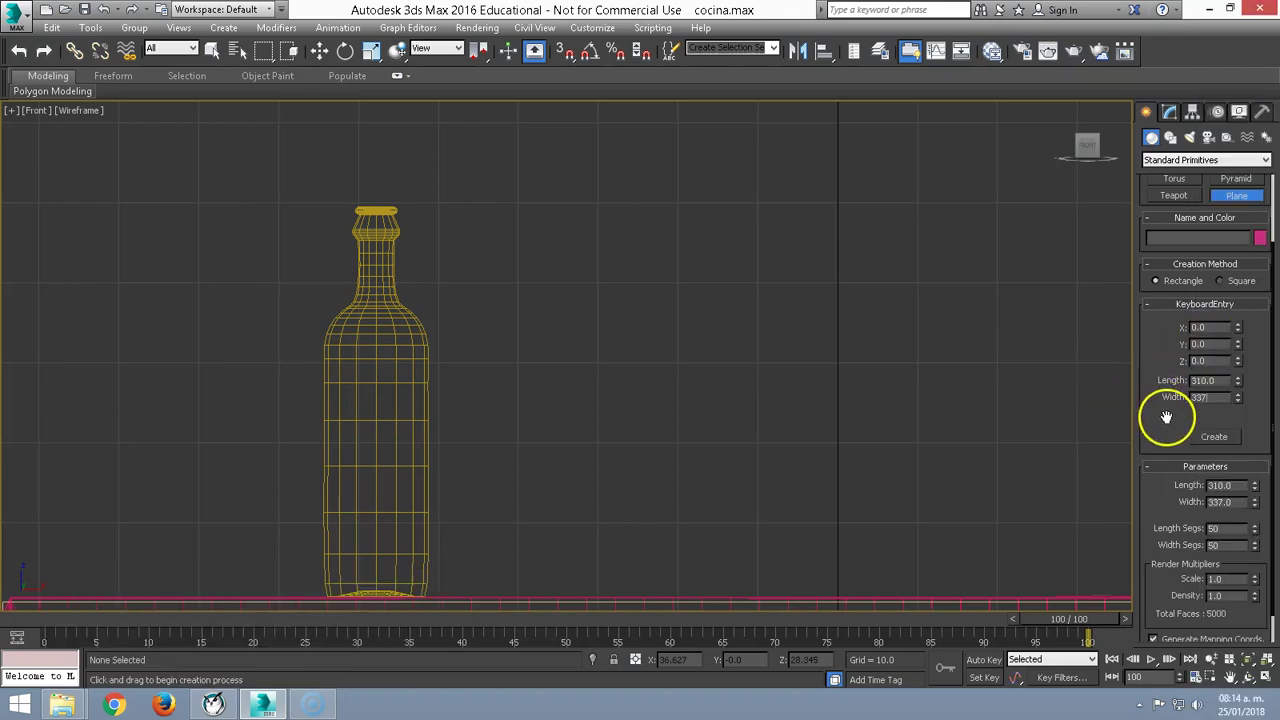
- Create the 310 × 337 plane and give it 1 length and 1 width segment
{"action": "left_click", "coordinate": [1213, 436]}
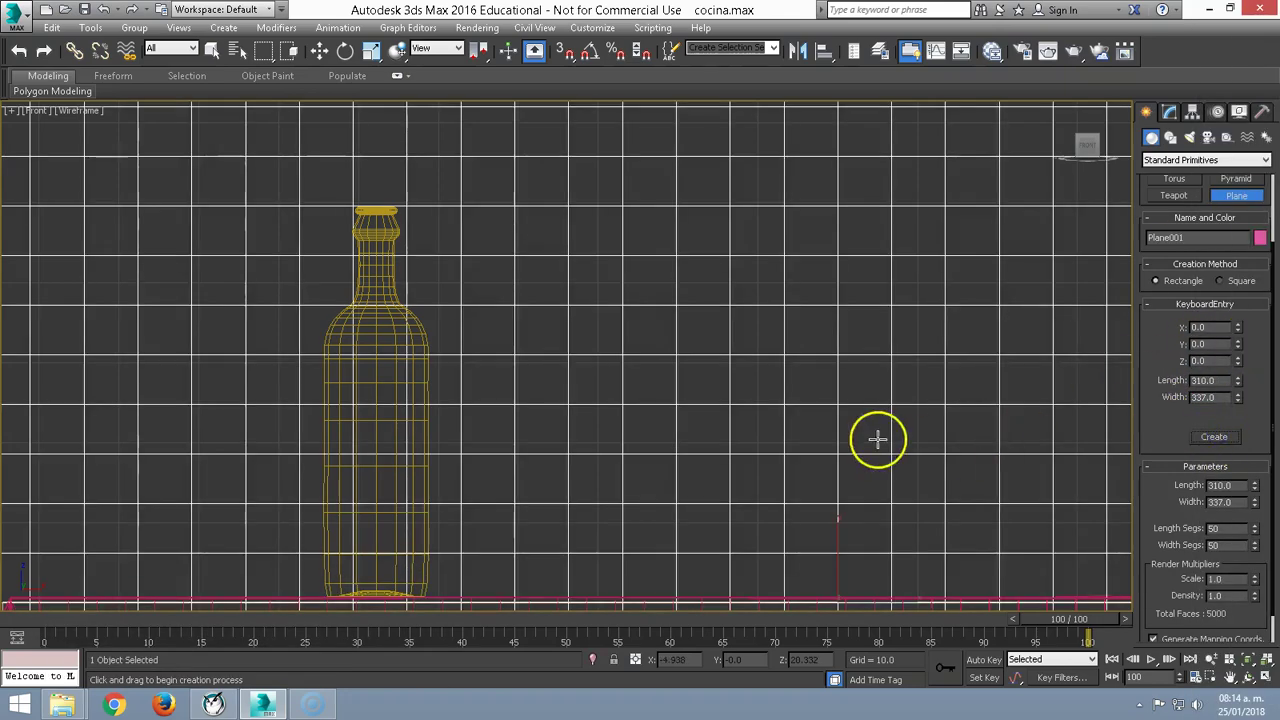
{"action": "scroll", "coordinate": [588, 352], "scroll_direction": "down", "scroll_amount": 5}
{"action": "scroll", "coordinate": [588, 352], "scroll_direction": "down", "scroll_amount": 6}
{"action": "scroll", "coordinate": [588, 352], "scroll_direction": "up", "scroll_amount": 3}
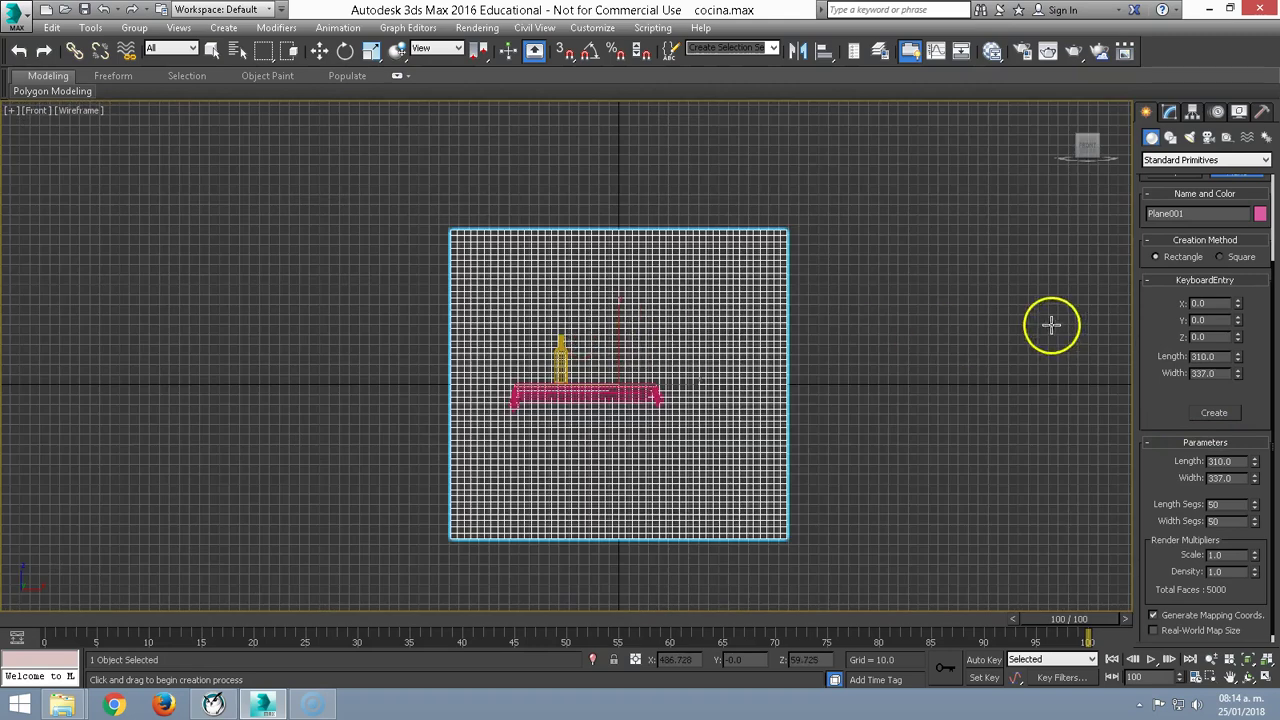
{"action": "double_click", "coordinate": [1222, 505]}
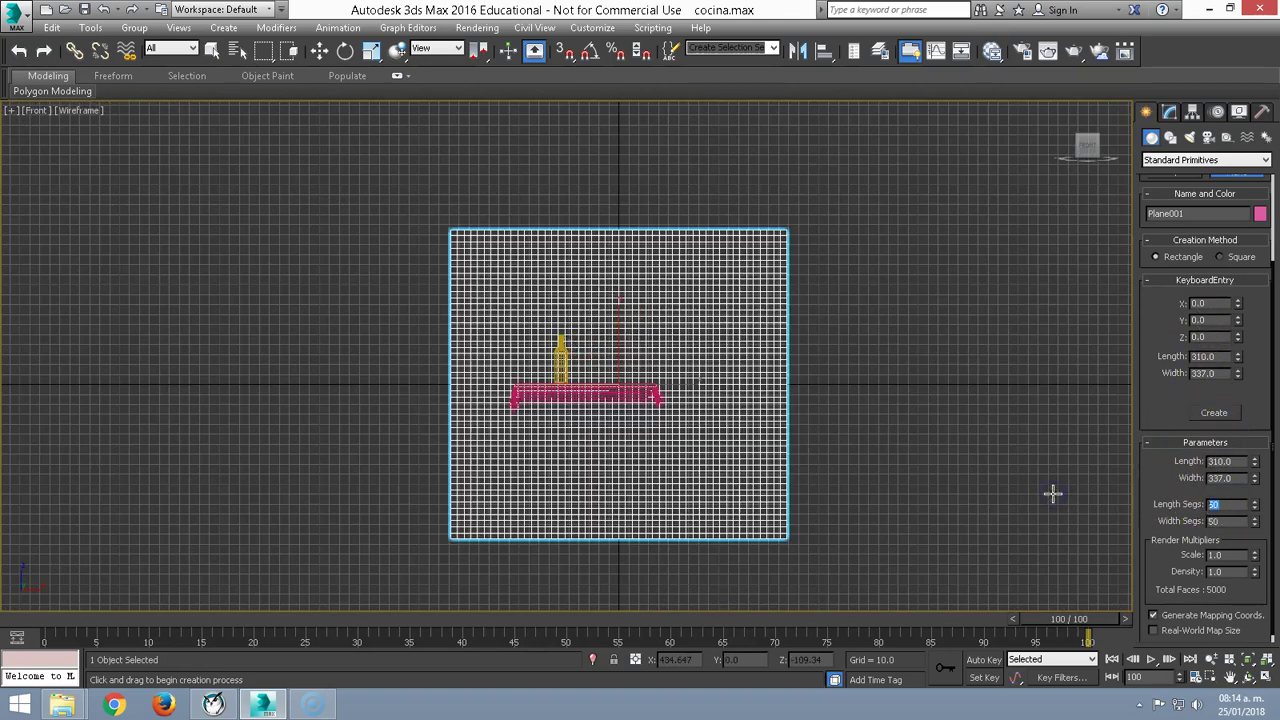
{"action": "type", "text": "1"}
{"action": "key", "text": "Tab"}
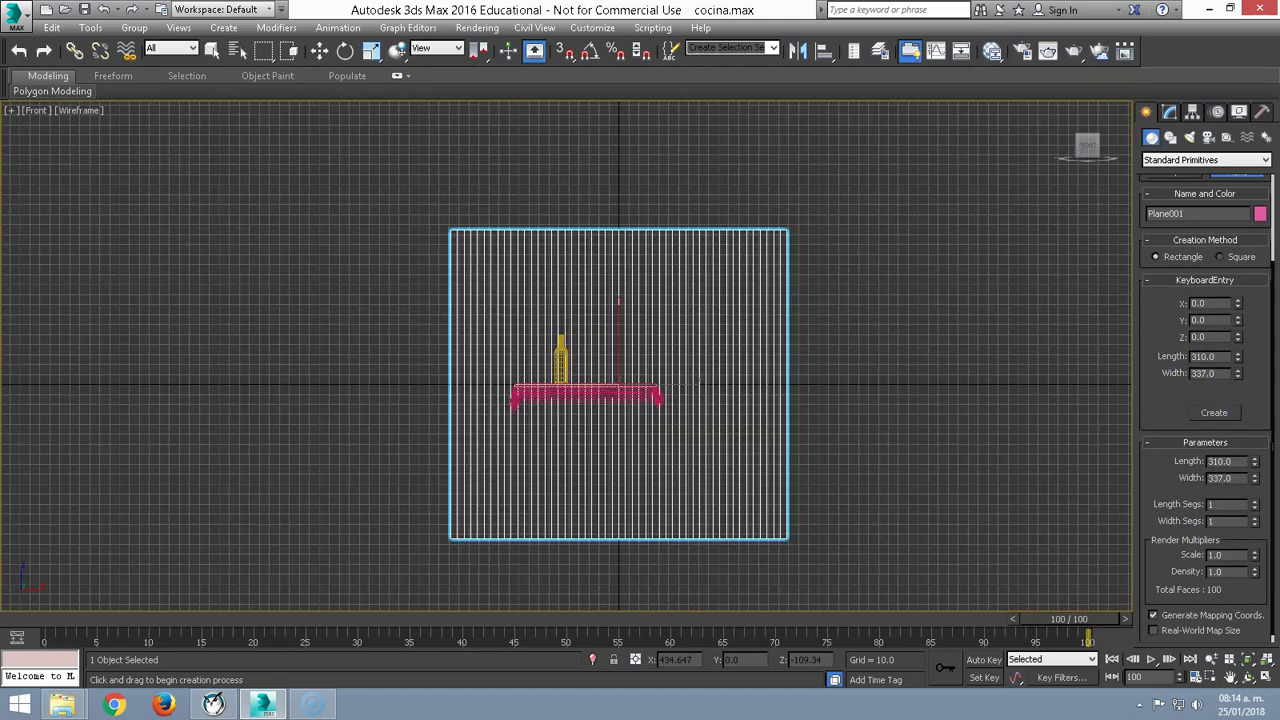
{"action": "key", "text": "Return"}
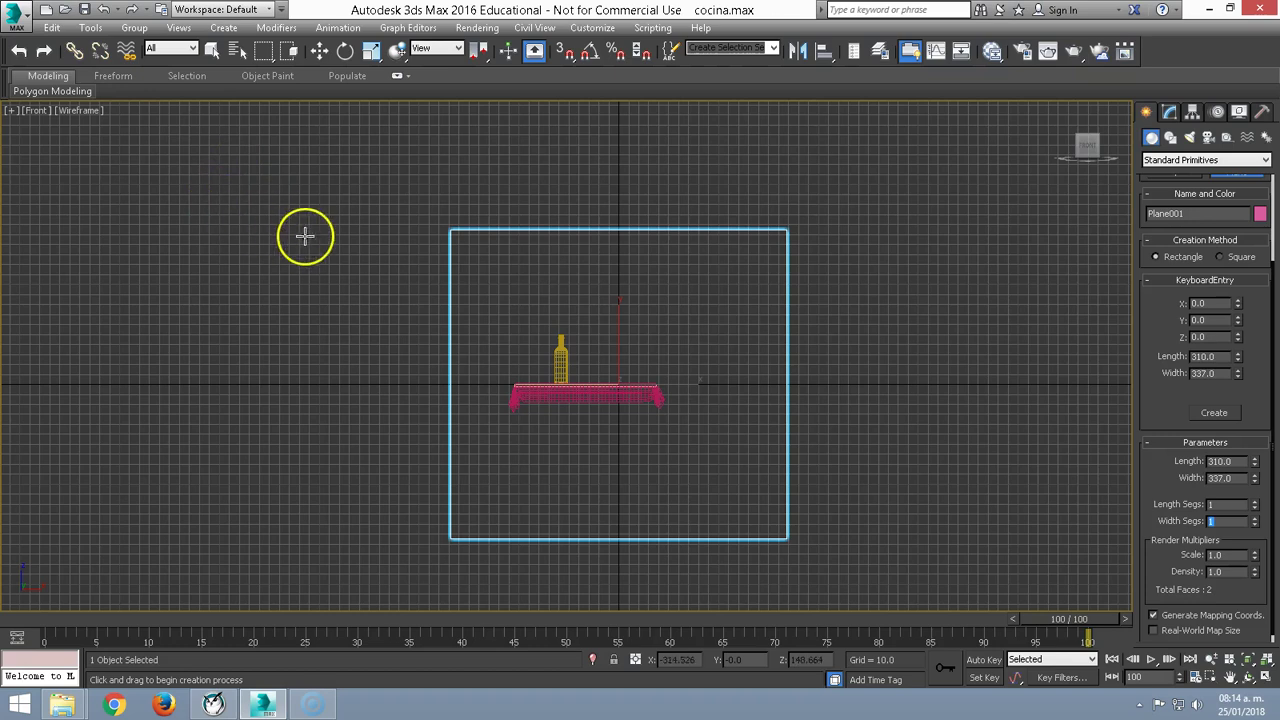
- Move the plane along X to the right of the table, with shaded display on
{"action": "key", "text": "w"}
{"action": "key", "text": "F3"}
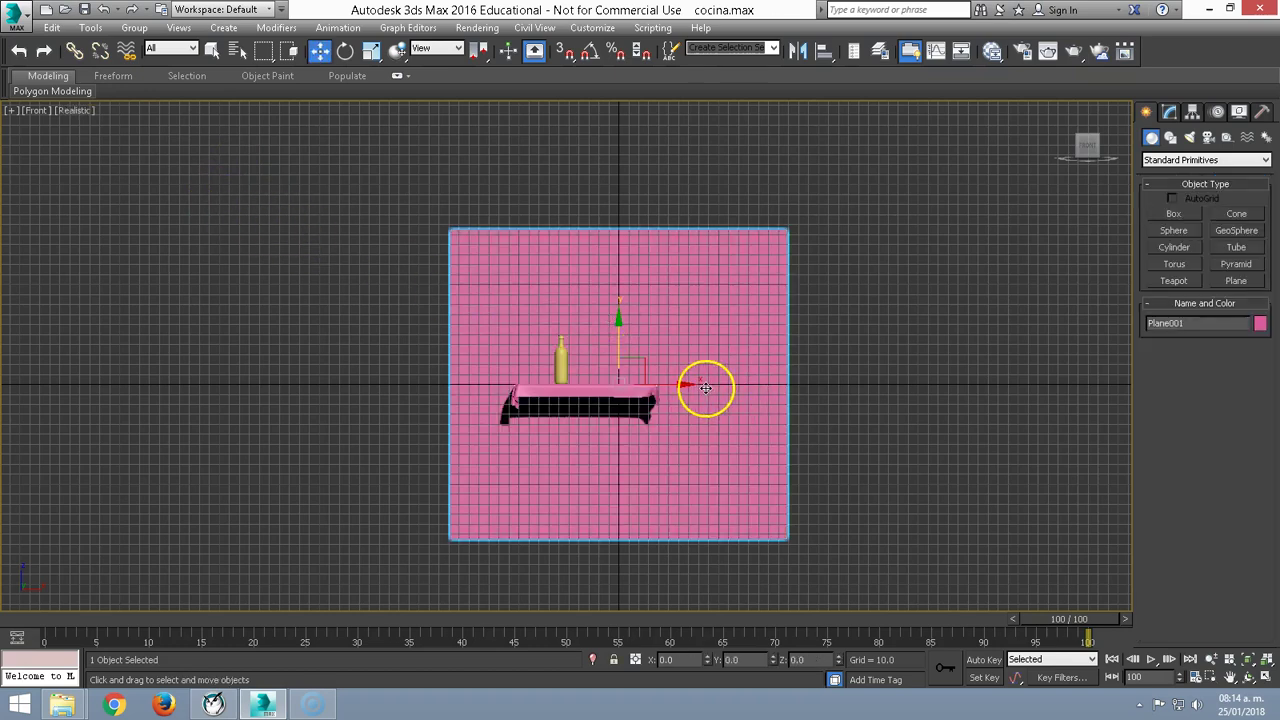
{"action": "left_click_drag", "start_coordinate": [686, 380], "coordinate": [789, 371]}
{"action": "left_click_drag", "start_coordinate": [657, 376], "coordinate": [901, 372]}
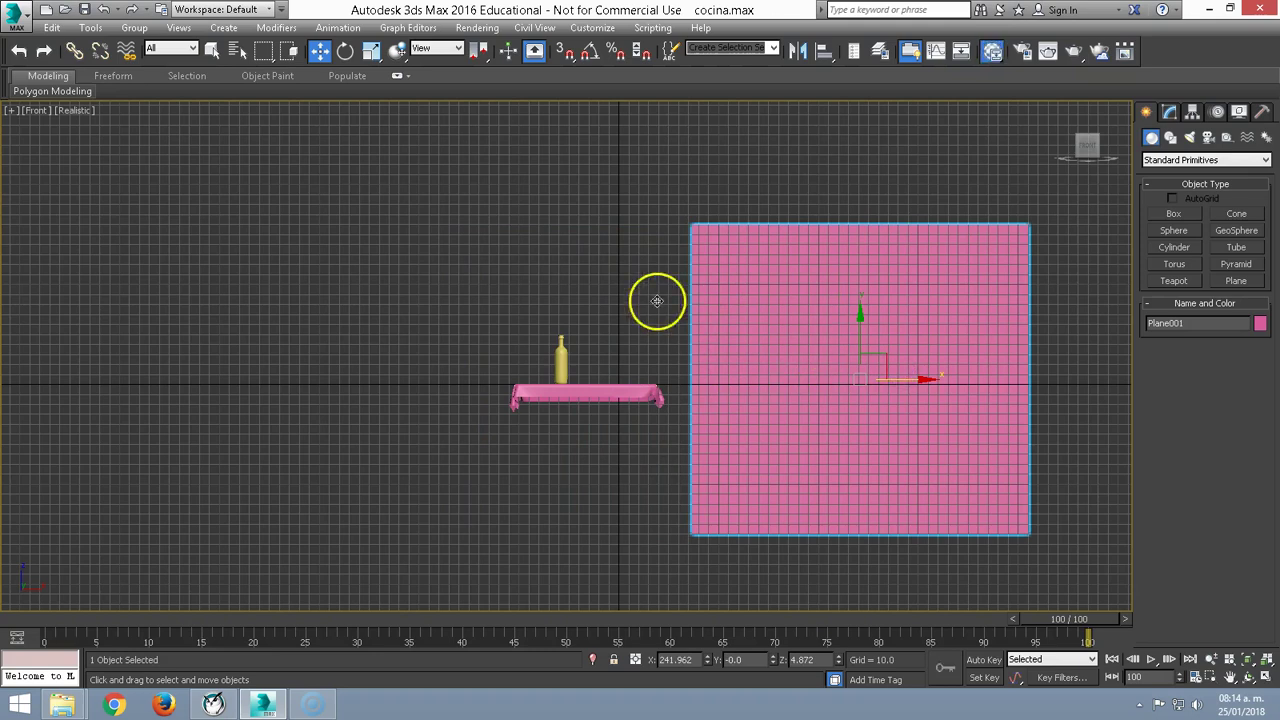
- In the Compact Material Editor, drag the first sample material onto the plane and name it copa
{"action": "key", "text": "m"}
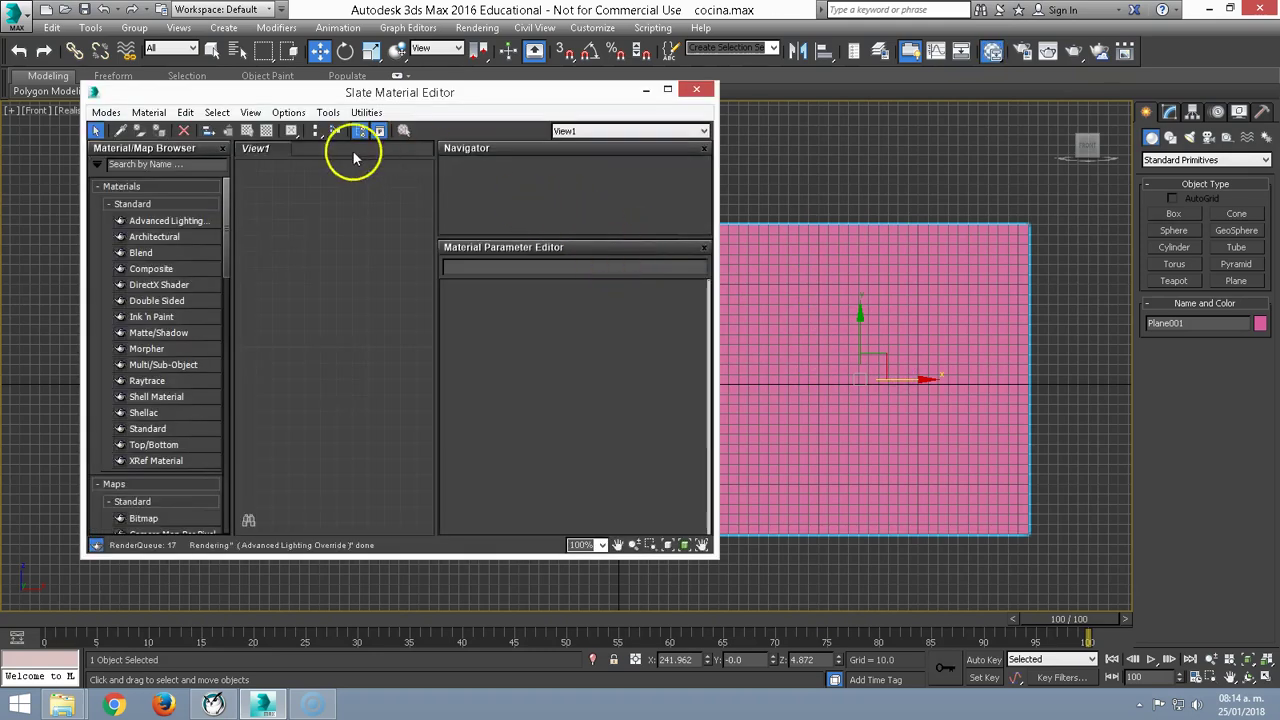
{"action": "left_click", "coordinate": [104, 113]}
{"action": "left_click", "coordinate": [130, 131]}
{"action": "left_click", "coordinate": [253, 175]}
{"action": "left_click_drag", "start_coordinate": [253, 175], "coordinate": [791, 323]}
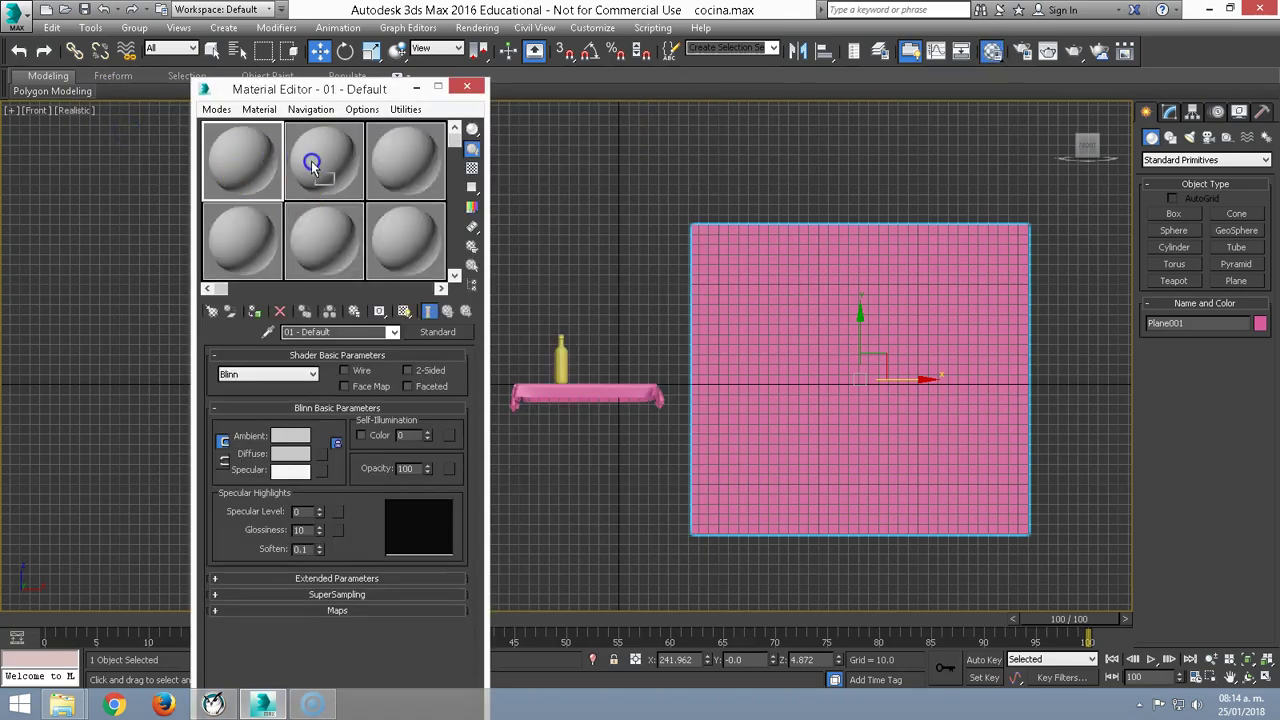
{"action": "left_click", "coordinate": [322, 332]}
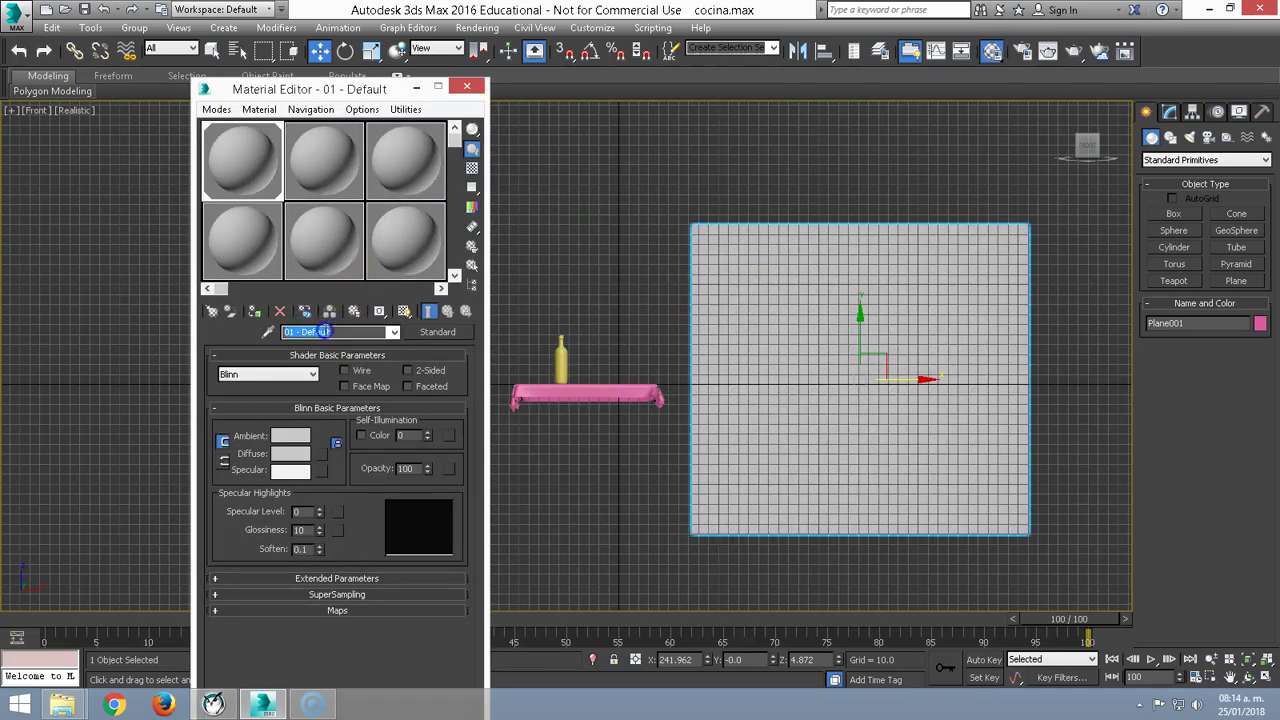
{"action": "type", "text": "copa"}
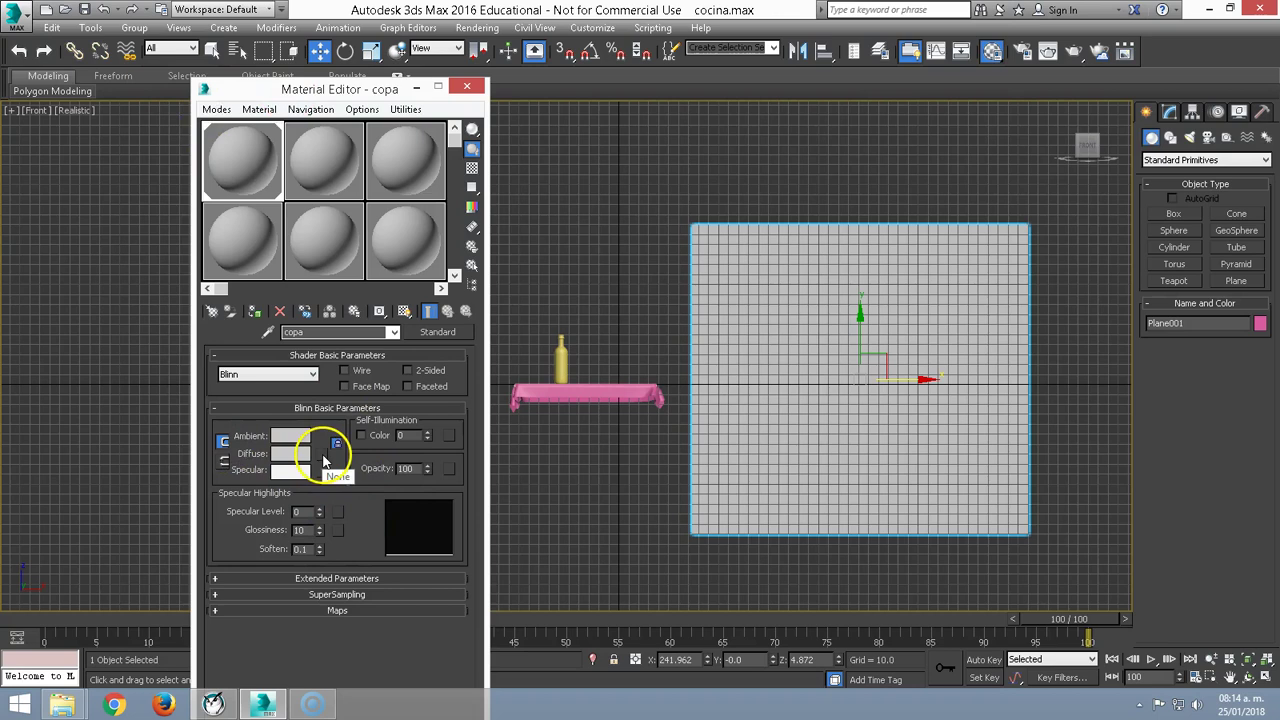
- Use copa.jpg from the cocina folder as the Diffuse bitmap and show it shaded in the viewport
{"action": "left_click", "coordinate": [323, 455]}
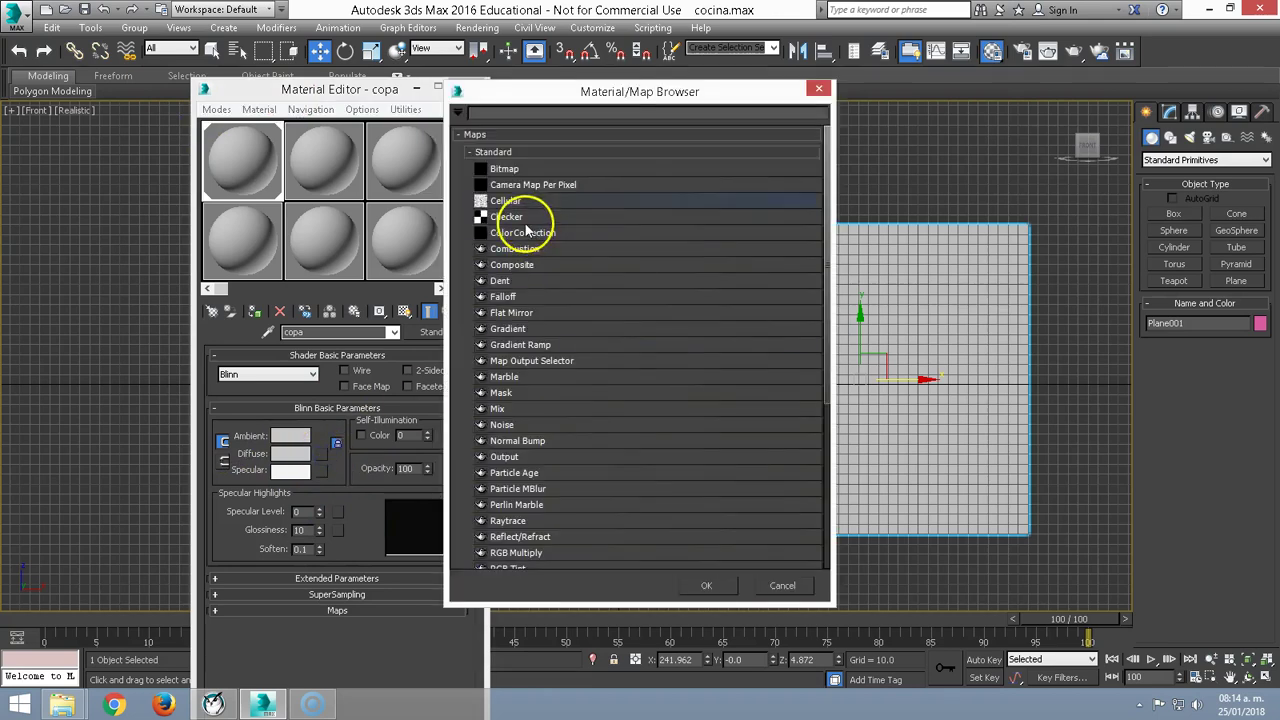
{"action": "double_click", "coordinate": [505, 170]}
{"action": "left_click", "coordinate": [58, 158]}
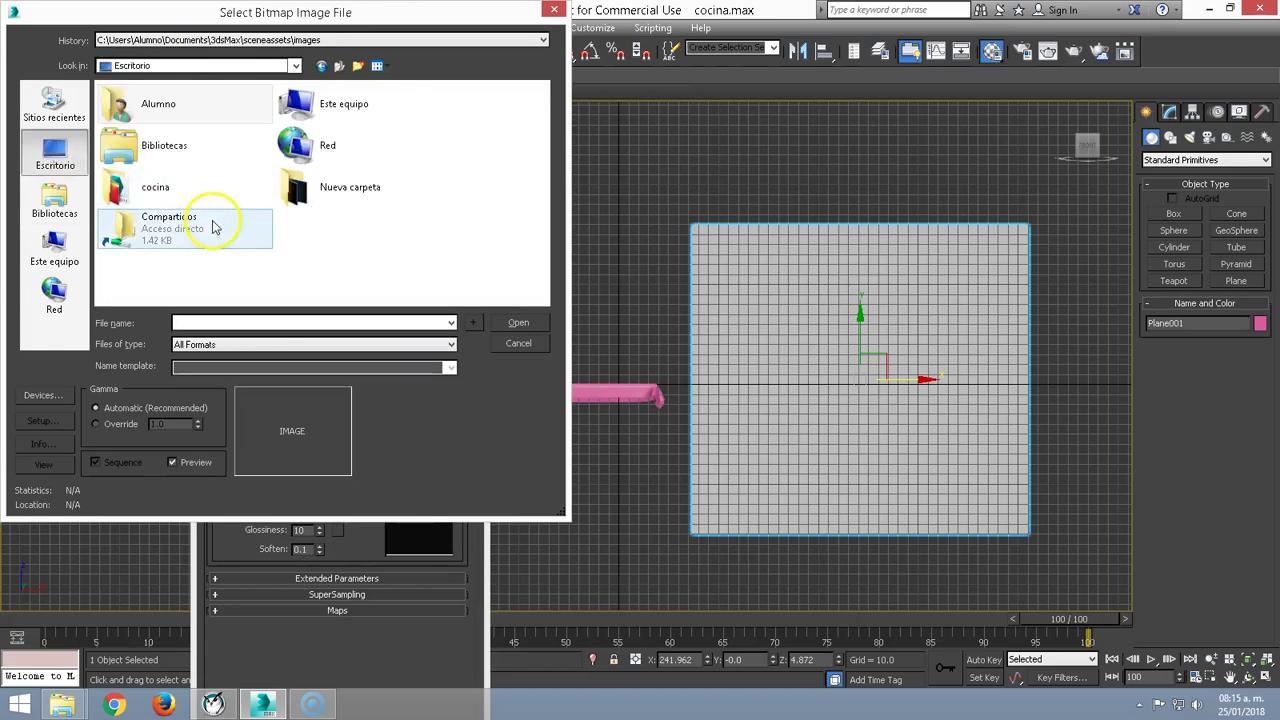
{"action": "double_click", "coordinate": [118, 187]}
{"action": "left_click", "coordinate": [222, 130]}
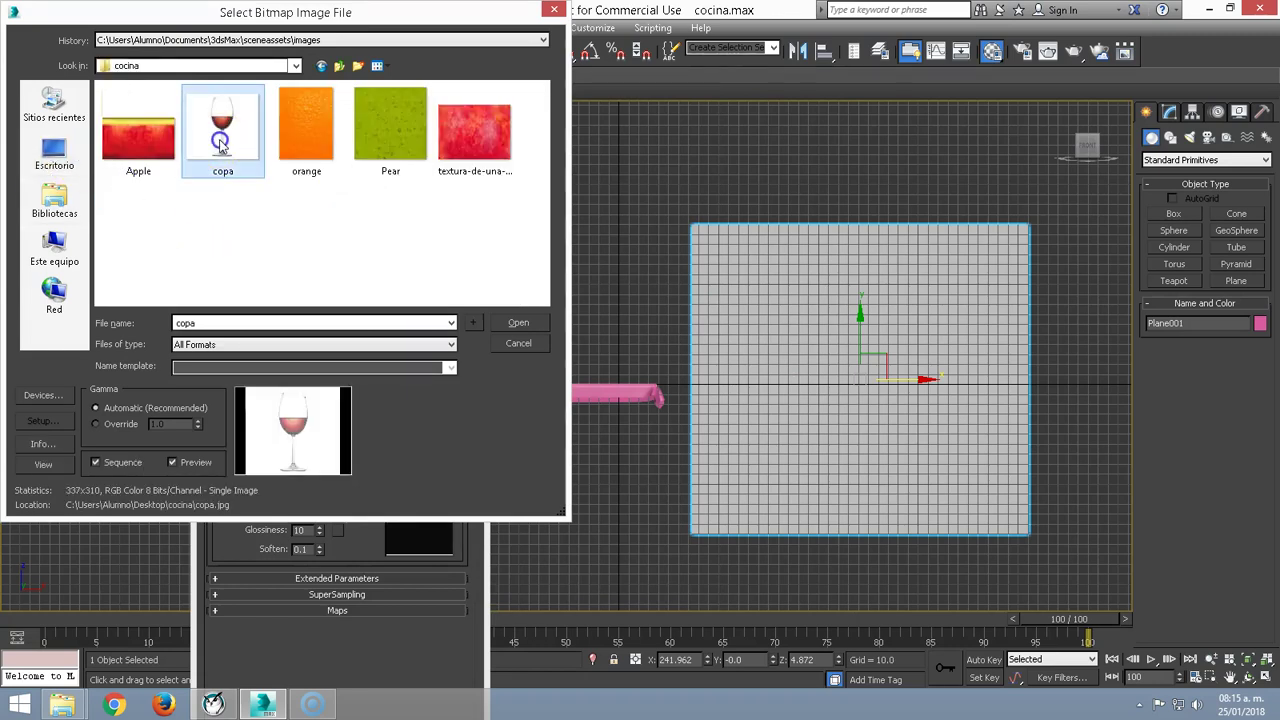
{"action": "left_click", "coordinate": [516, 323]}
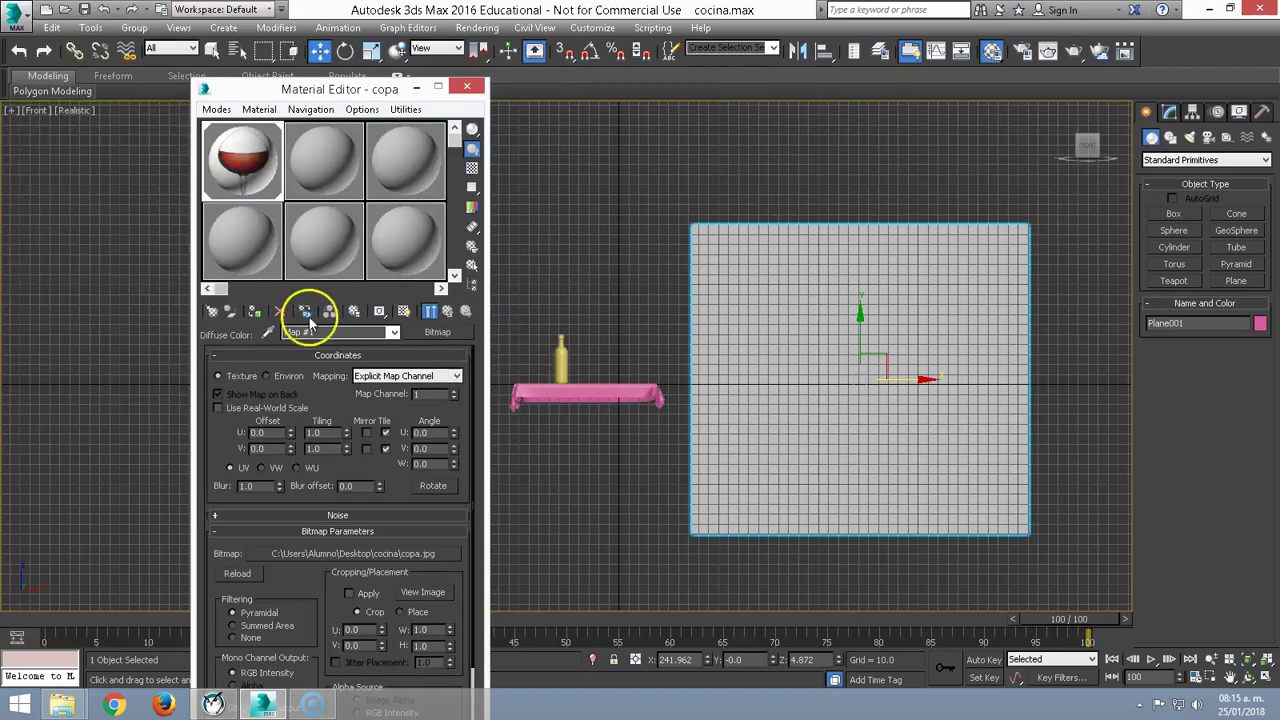
{"action": "left_click", "coordinate": [404, 312]}
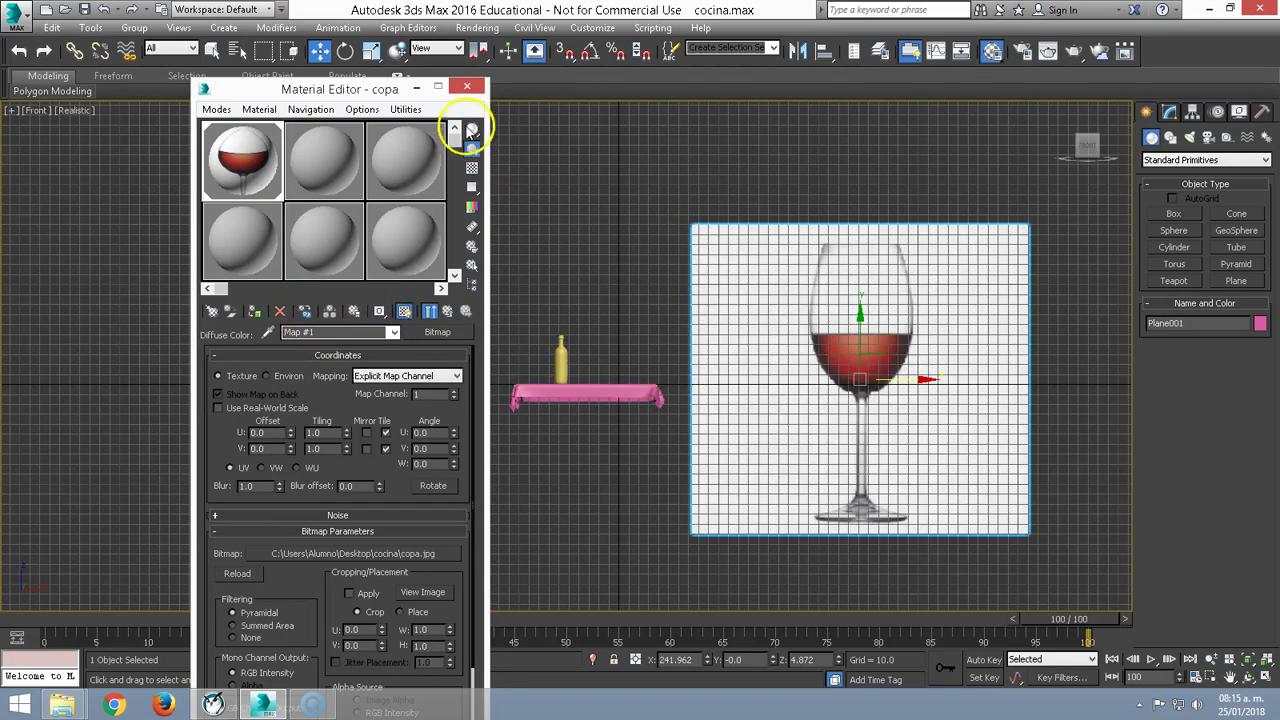
{"action": "left_click", "coordinate": [465, 91]}
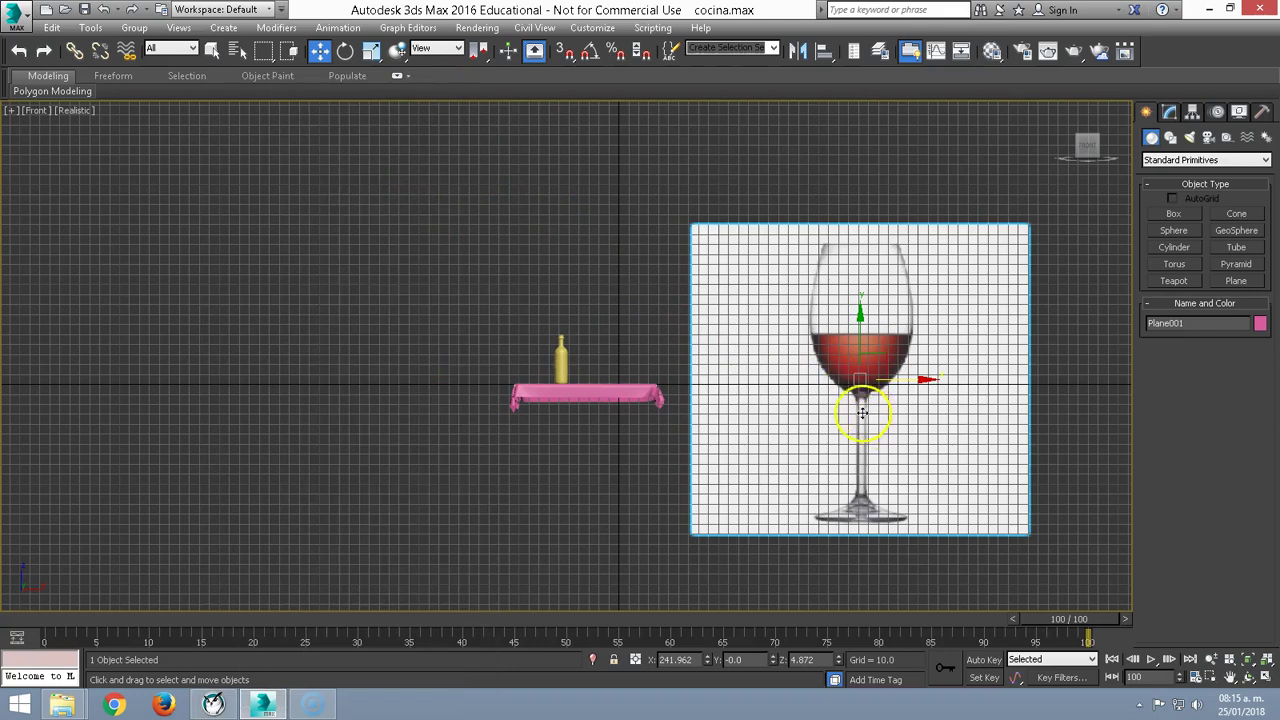
- Center the wine-glass plane in the Front view, hide the grid with G, and deselect it
{"action": "scroll", "coordinate": [820, 392], "scroll_direction": "up", "scroll_amount": 3}
{"action": "mouse_move", "coordinate": [820, 392]}
{"action": "middle_mouse_down"}
{"action": "mouse_move", "coordinate": [648, 360]}
{"action": "mouse_move", "coordinate": [591, 363]}
{"action": "mouse_move", "coordinate": [576, 381]}
{"action": "middle_mouse_up"}
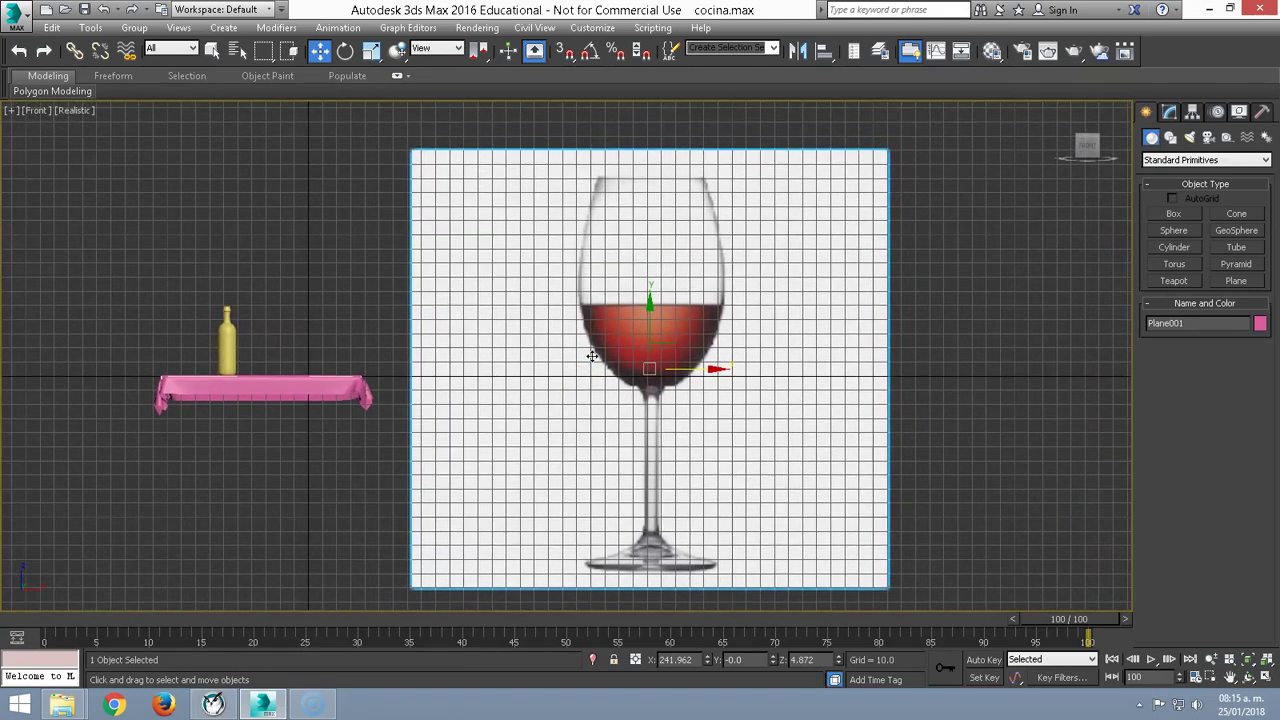
{"action": "key", "text": "g"}
{"action": "key", "text": "g"}
{"action": "key", "text": "g"}
{"action": "key", "text": "g"}
{"action": "key", "text": "g"}
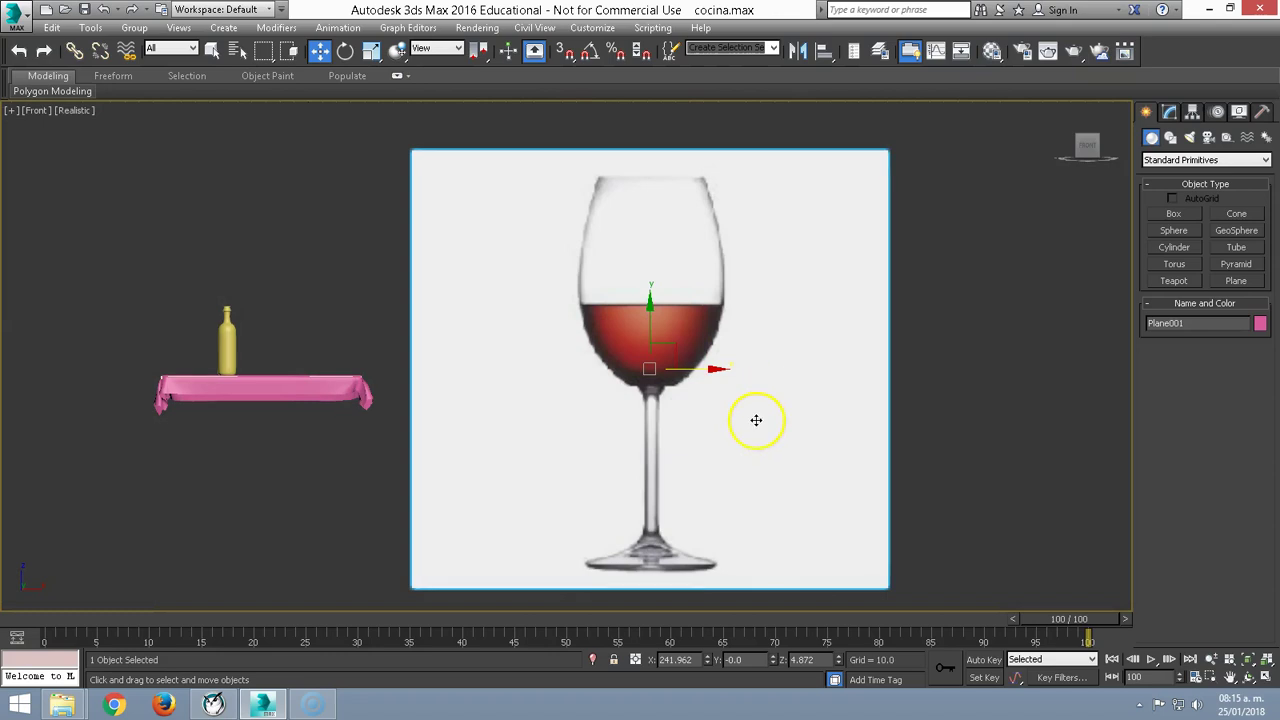
{"action": "left_click", "coordinate": [908, 381]}
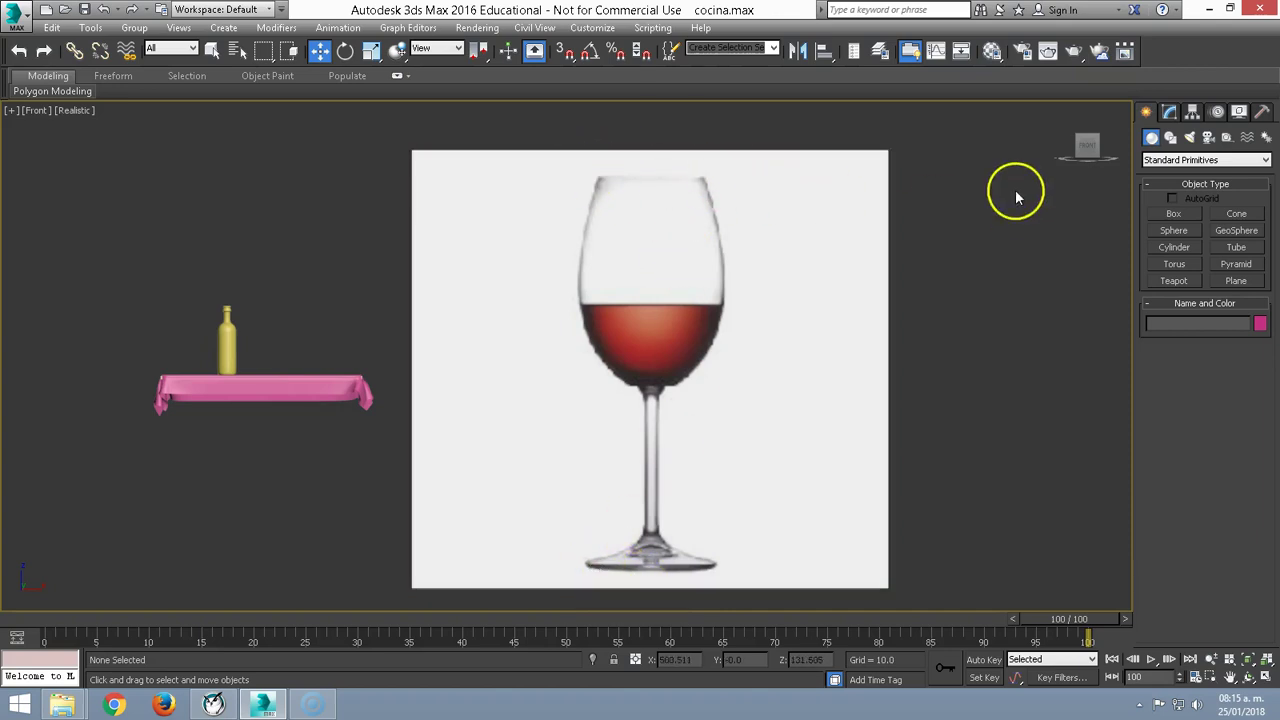
- Draw Line002 along the glass outline: rim, down the bowl, stem, and out to the foot's edge
{"action": "left_click", "coordinate": [1170, 137]}
{"action": "left_click", "coordinate": [1174, 228]}
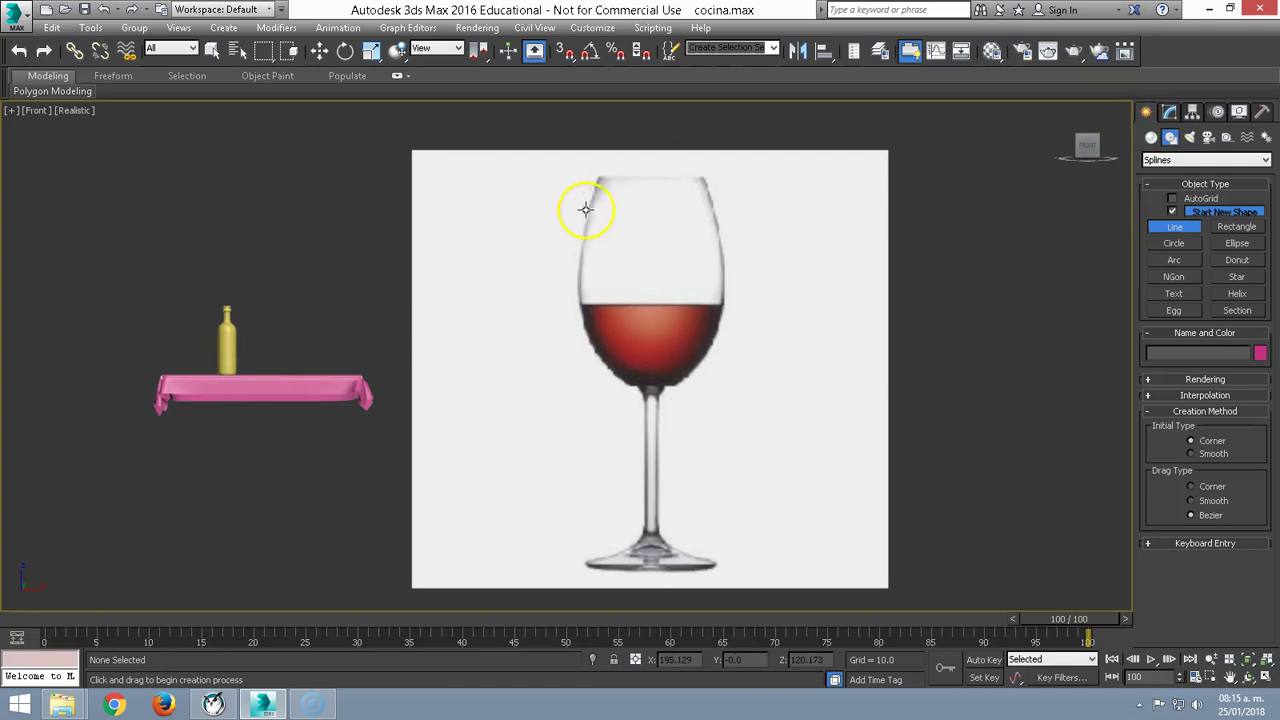
{"action": "left_click", "coordinate": [596, 176]}
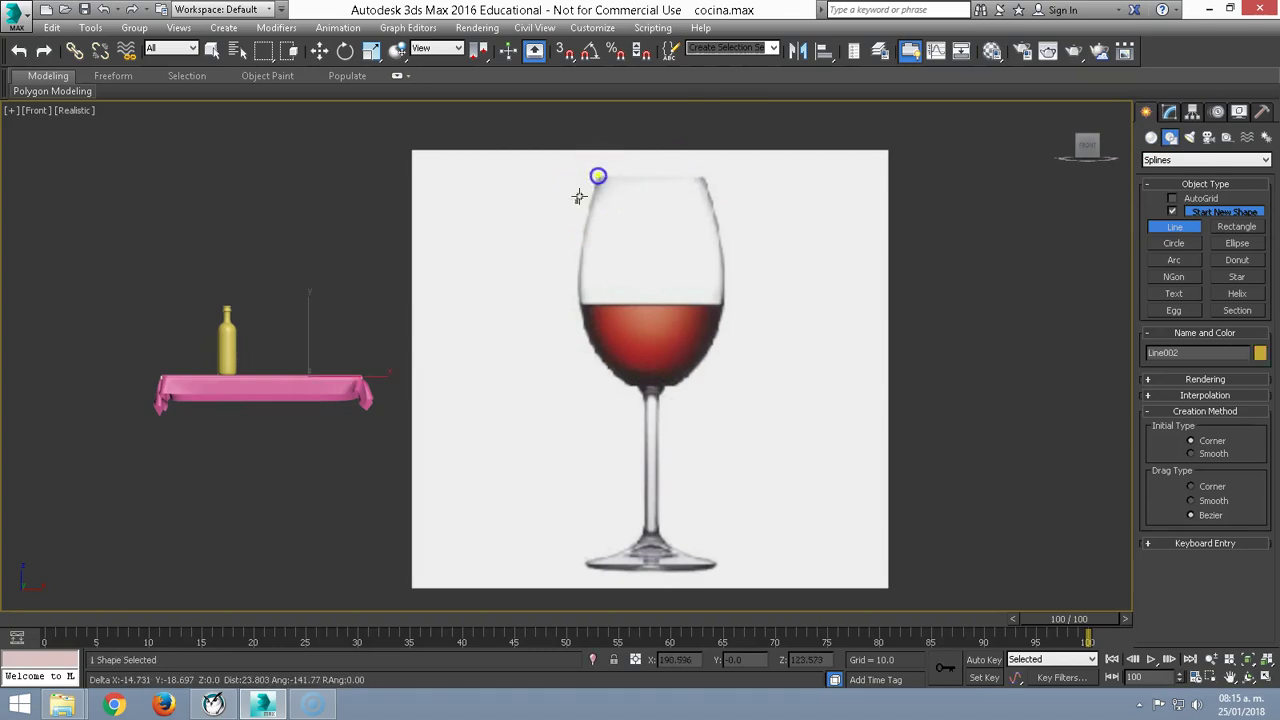
{"action": "left_click", "coordinate": [577, 304]}
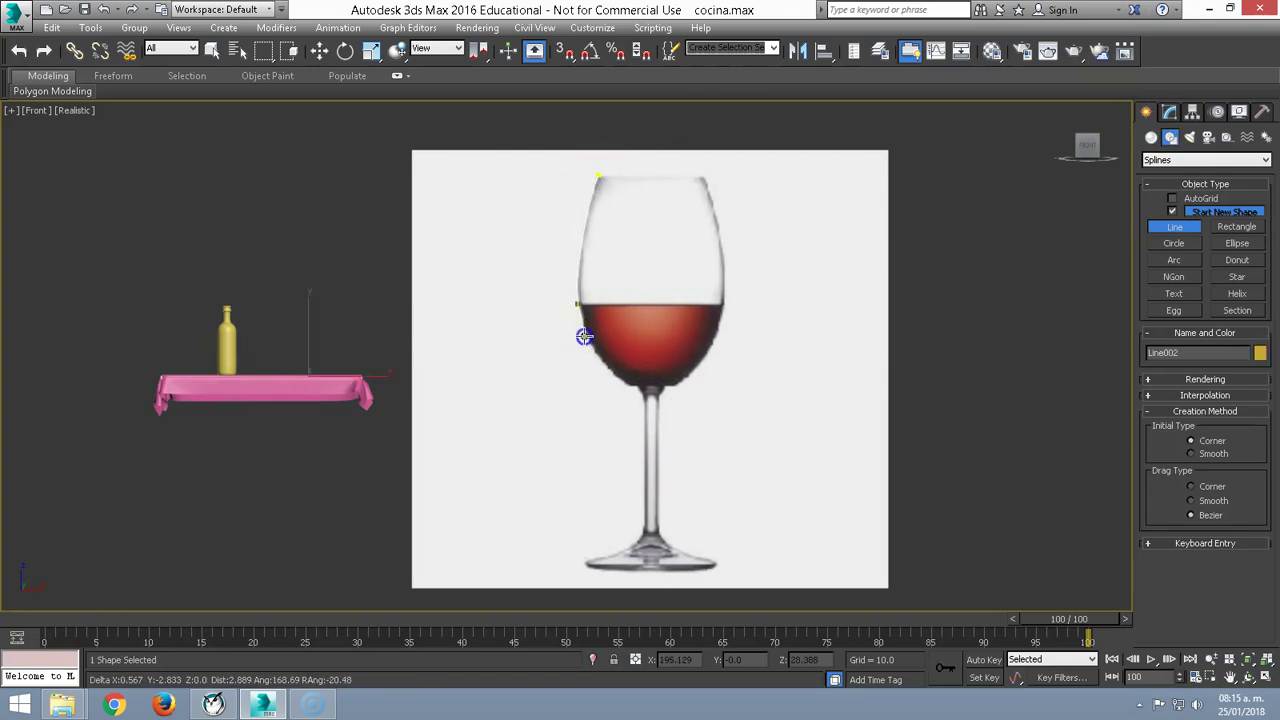
{"action": "left_click_drag", "start_coordinate": [626, 386], "coordinate": [640, 397]}
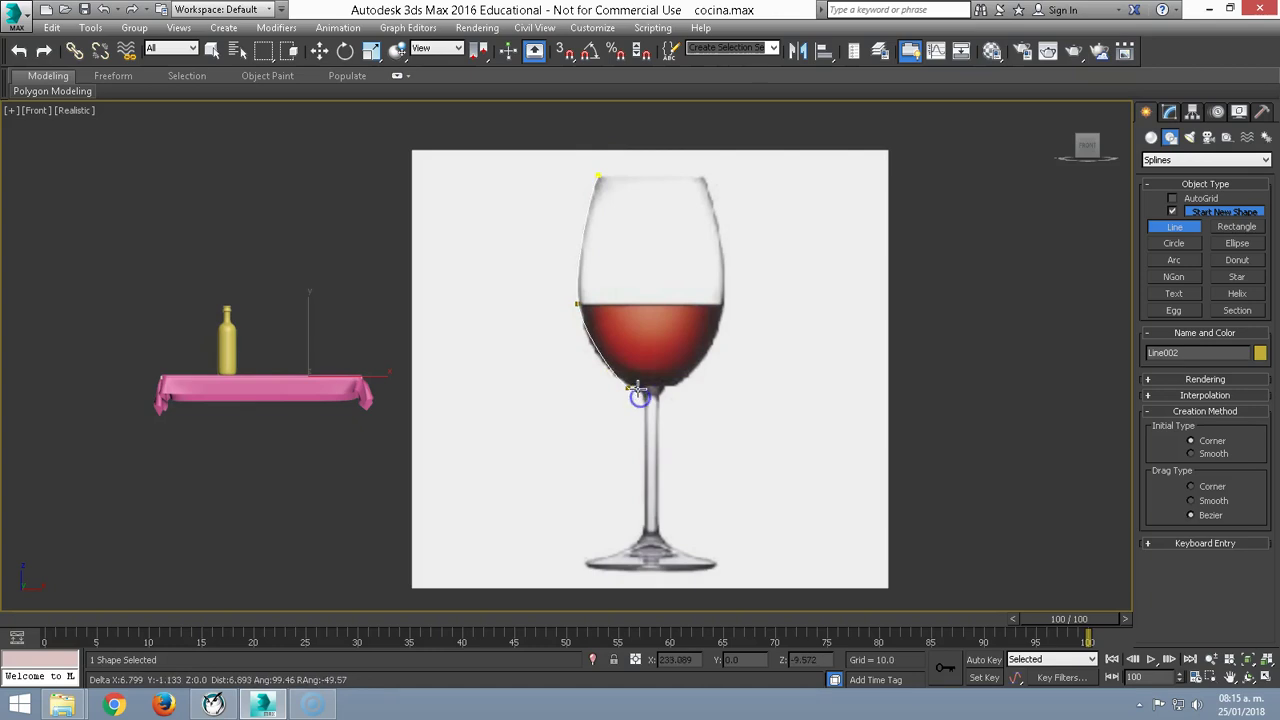
{"action": "left_click", "coordinate": [645, 400]}
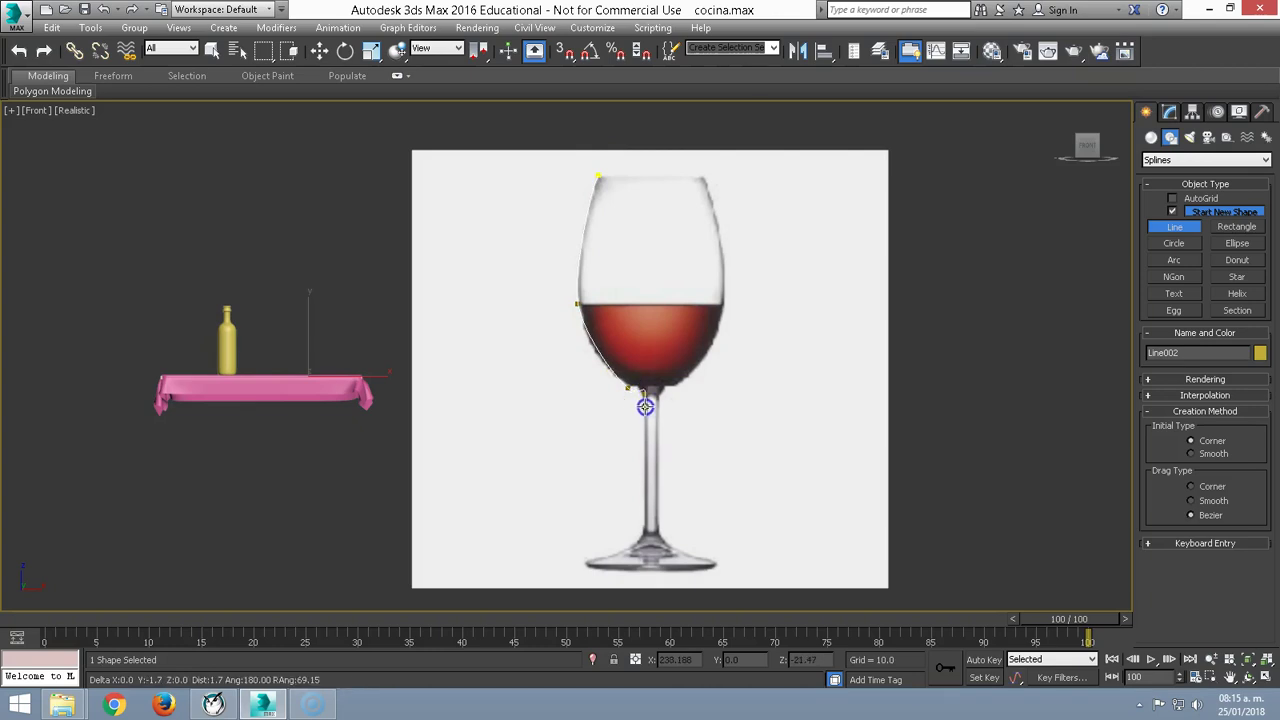
{"action": "left_click_drag", "start_coordinate": [645, 535], "coordinate": [645, 527]}
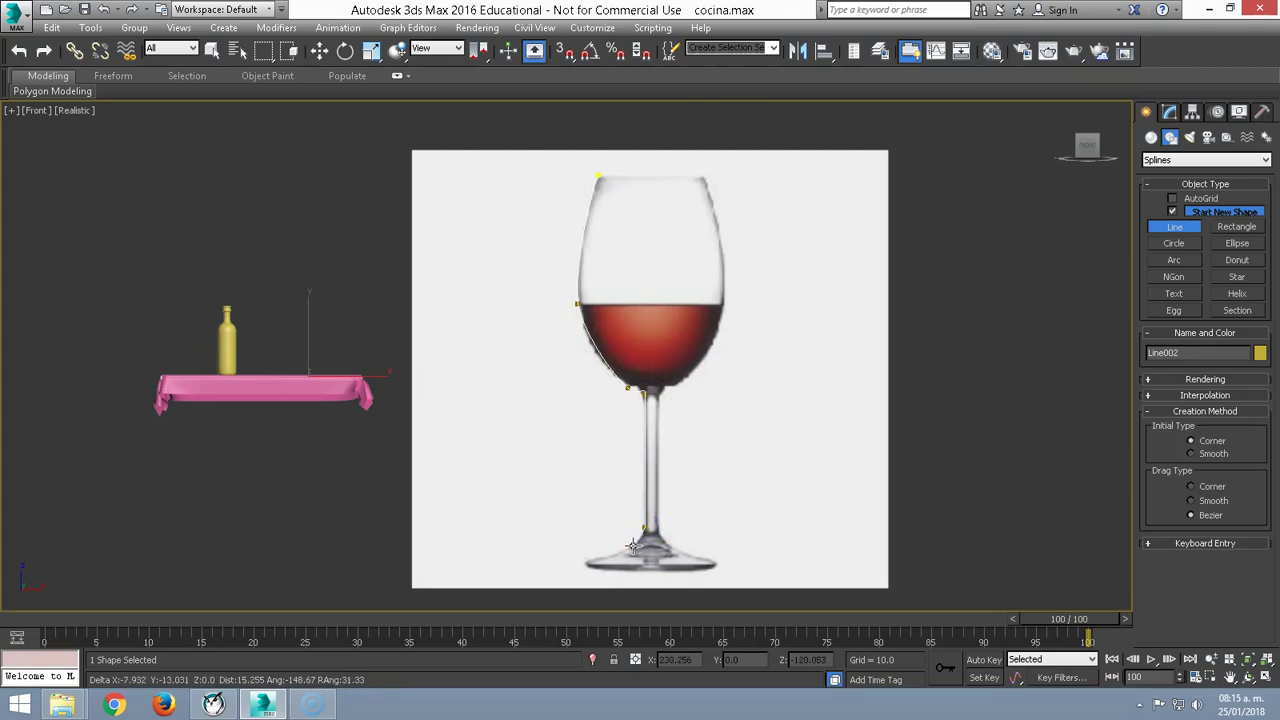
{"action": "left_click", "coordinate": [615, 551]}
{"action": "left_click", "coordinate": [588, 560]}
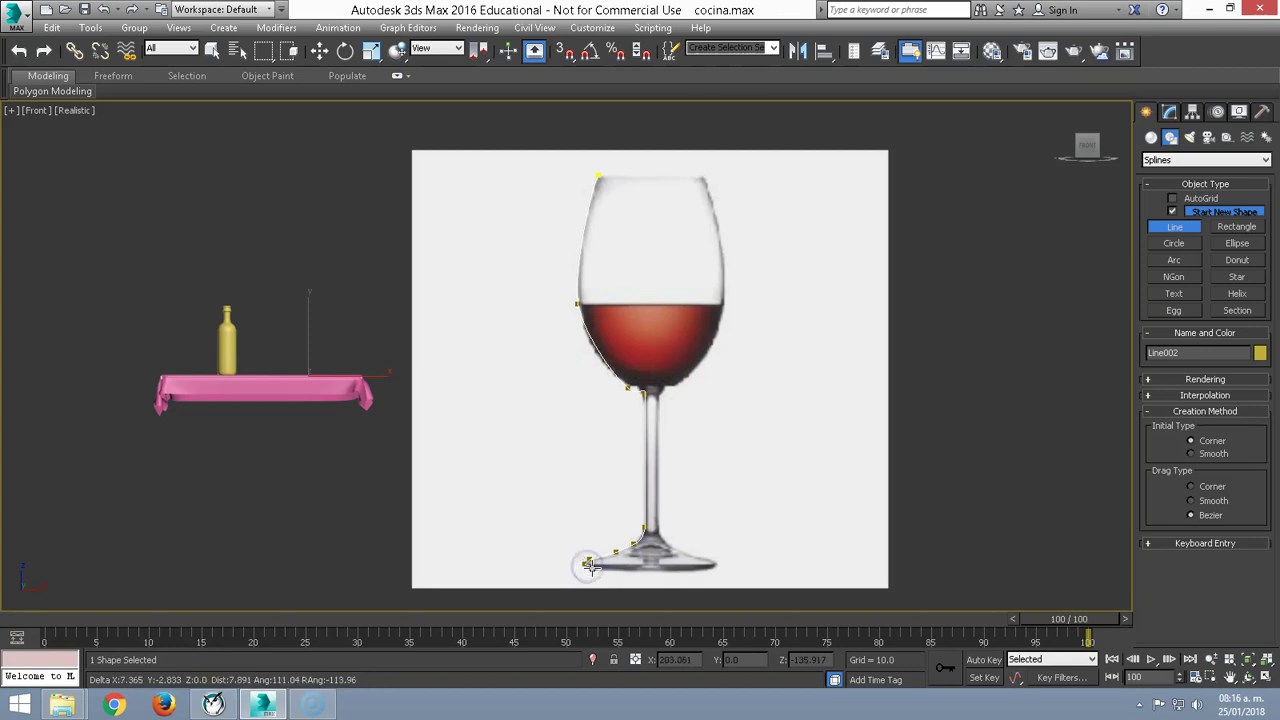
{"action": "left_click", "coordinate": [592, 566]}
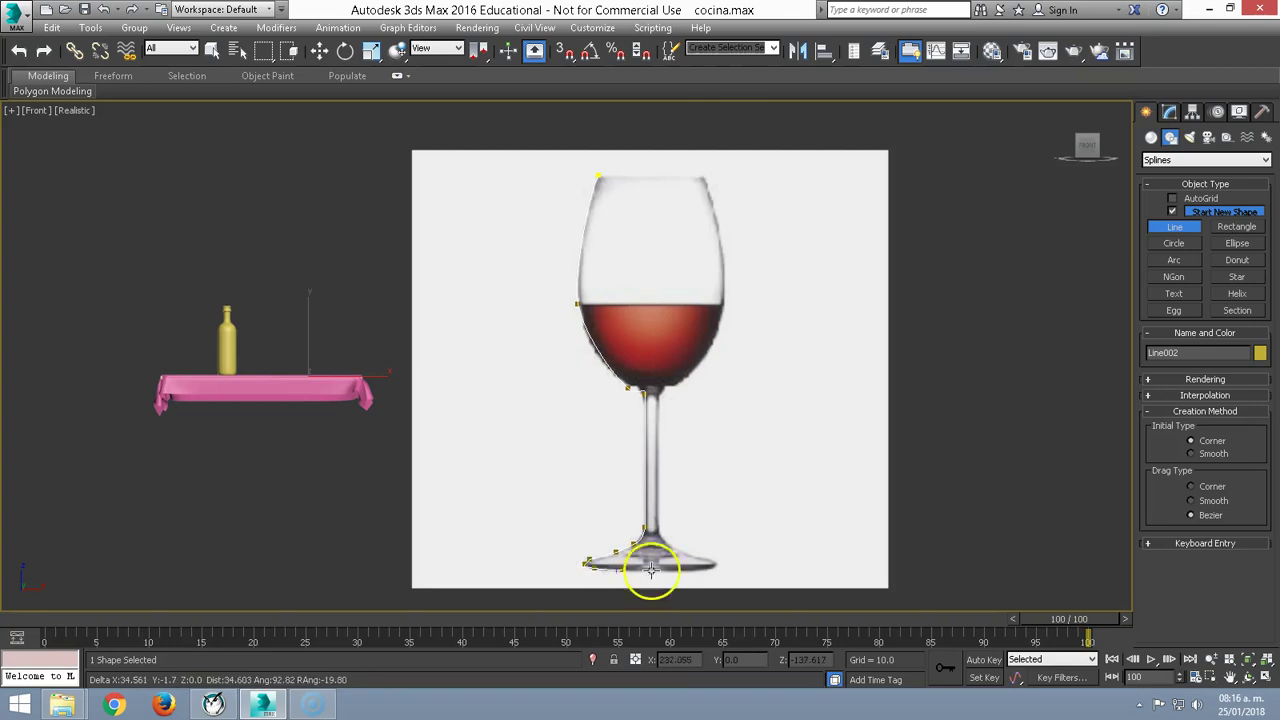
{"action": "right_click", "coordinate": [742, 428]}
- In Line002's Vertex mode, move the bowl-bottom vertex onto the glass outline and change its type
{"action": "left_click", "coordinate": [1170, 111]}
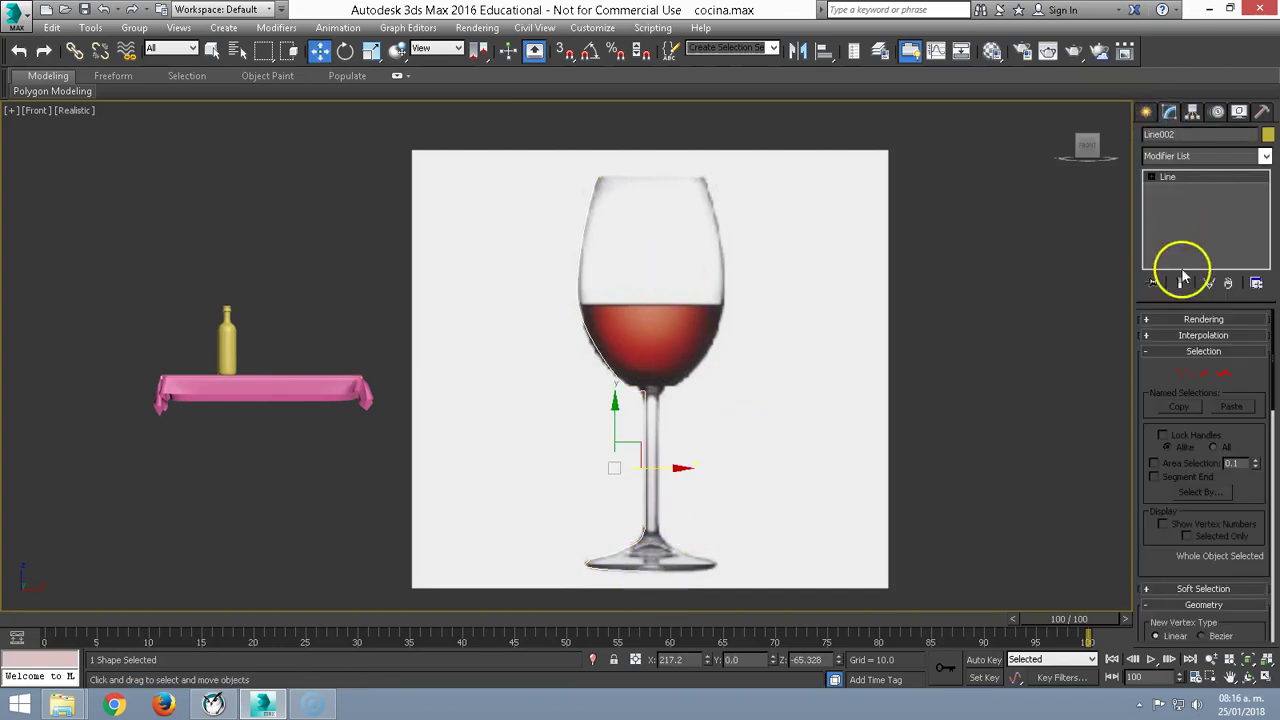
{"action": "left_click", "coordinate": [1184, 373]}
{"action": "scroll", "coordinate": [612, 398], "scroll_direction": "up", "scroll_amount": 4}
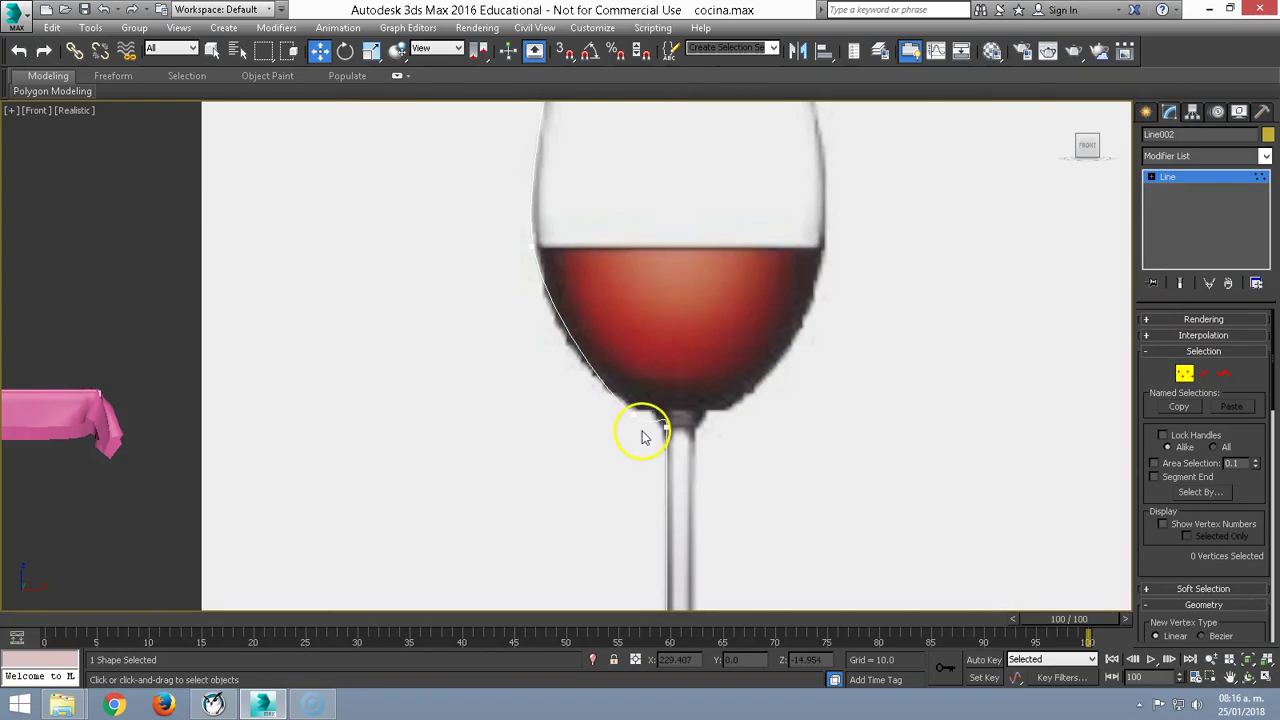
{"action": "left_click", "coordinate": [623, 411]}
{"action": "left_click_drag", "start_coordinate": [630, 417], "coordinate": [610, 393]}
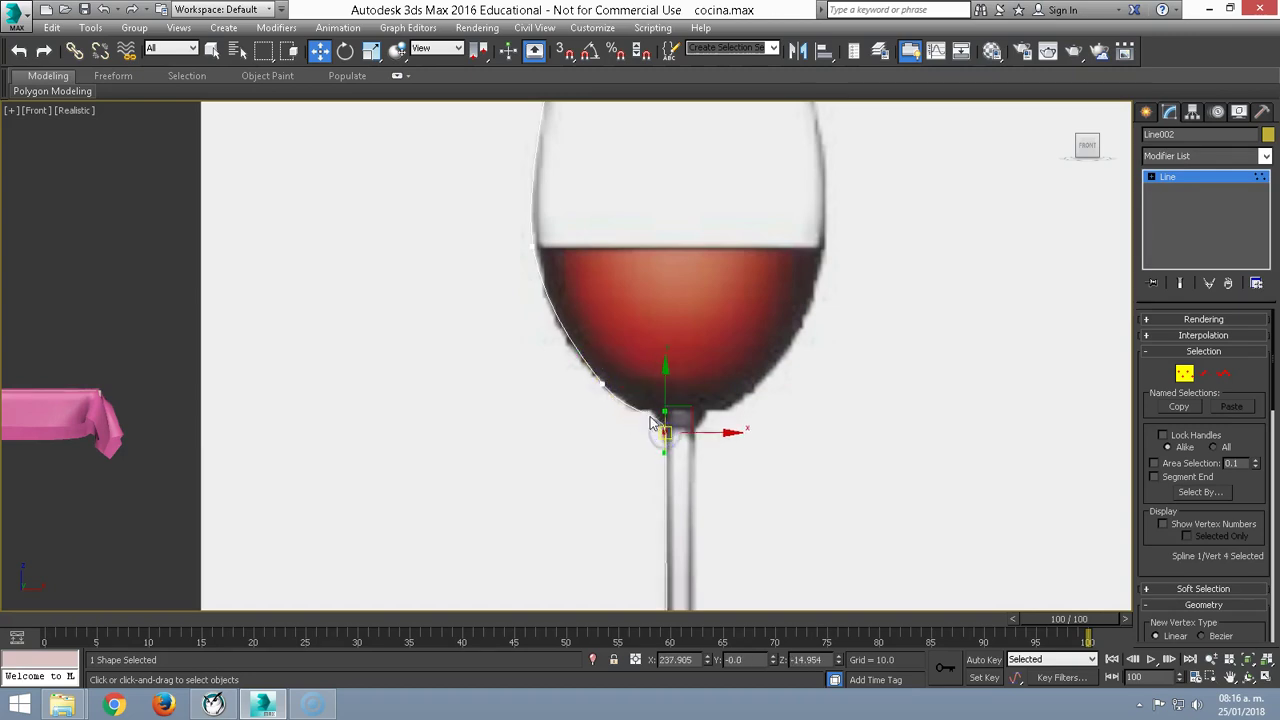
{"action": "right_click", "coordinate": [651, 423]}
{"action": "left_click", "coordinate": [627, 477]}
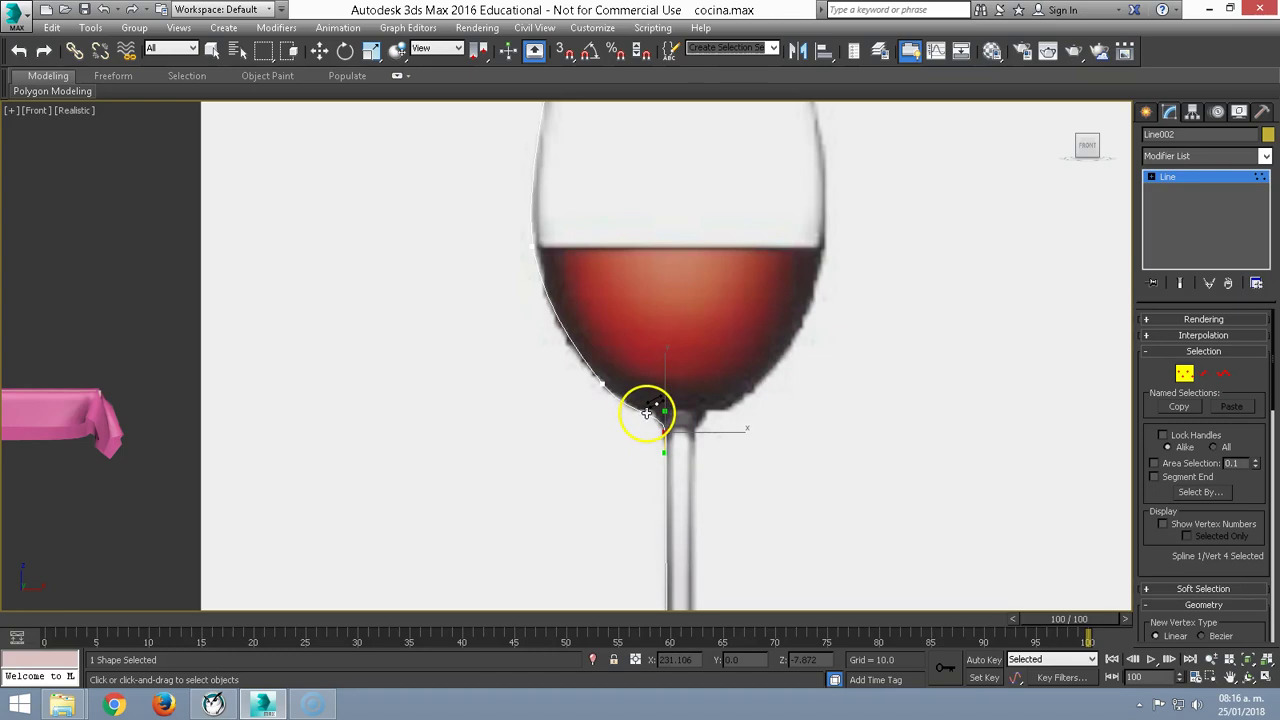
{"action": "key", "text": "w"}
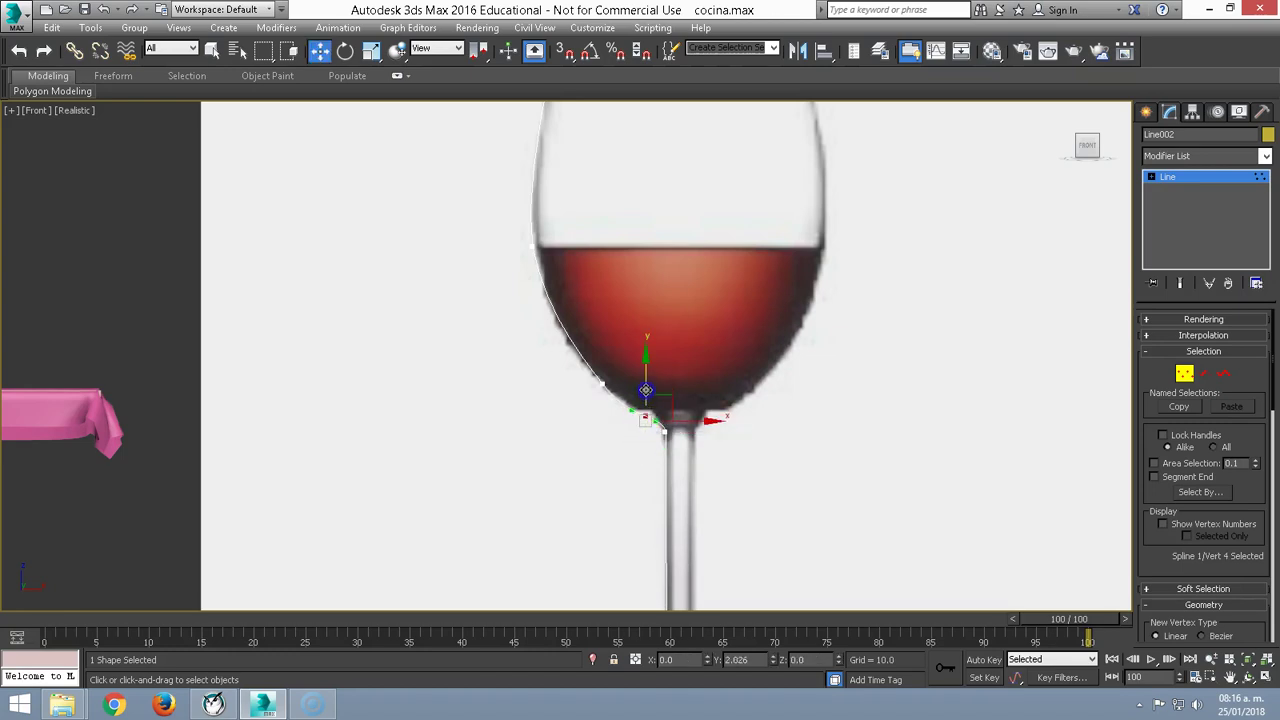
- Adjust the higher bowl vertex and its tangent so the curve follows the bowl into the stem
{"action": "left_click", "coordinate": [659, 420]}
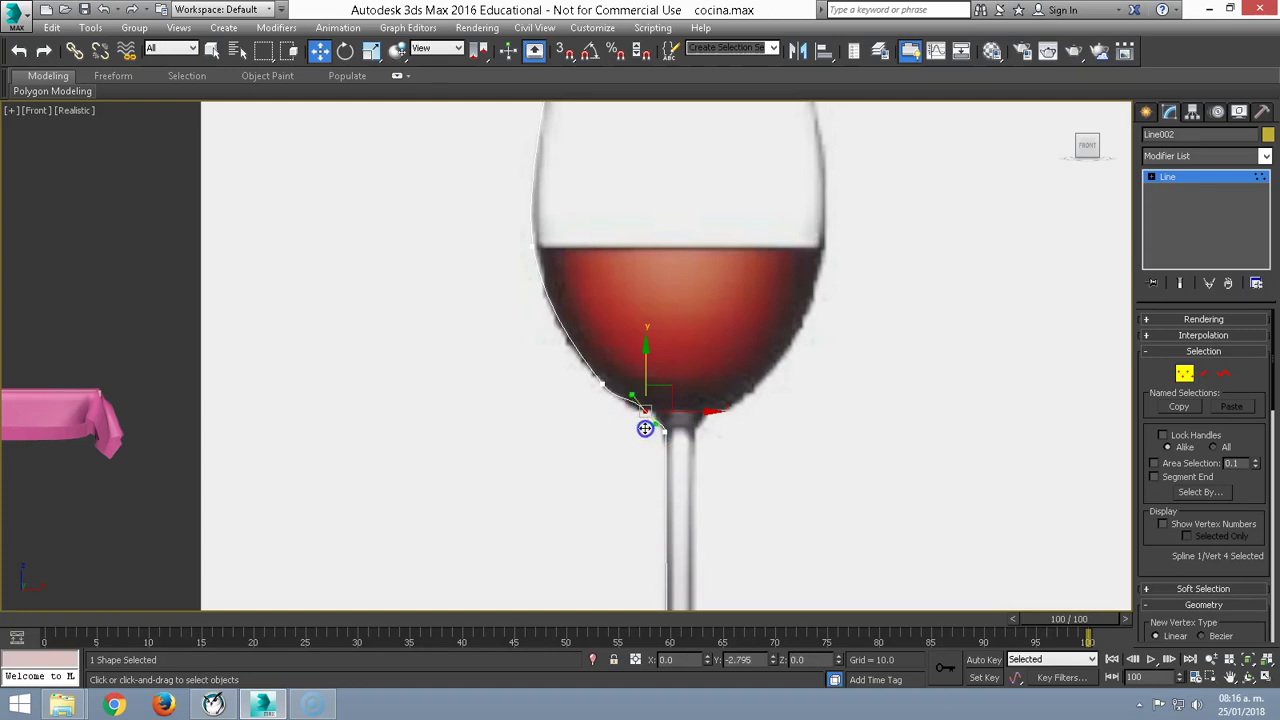
{"action": "scroll", "coordinate": [642, 435], "scroll_direction": "up", "scroll_amount": 2}
{"action": "scroll", "coordinate": [630, 400], "scroll_direction": "up", "scroll_amount": 2}
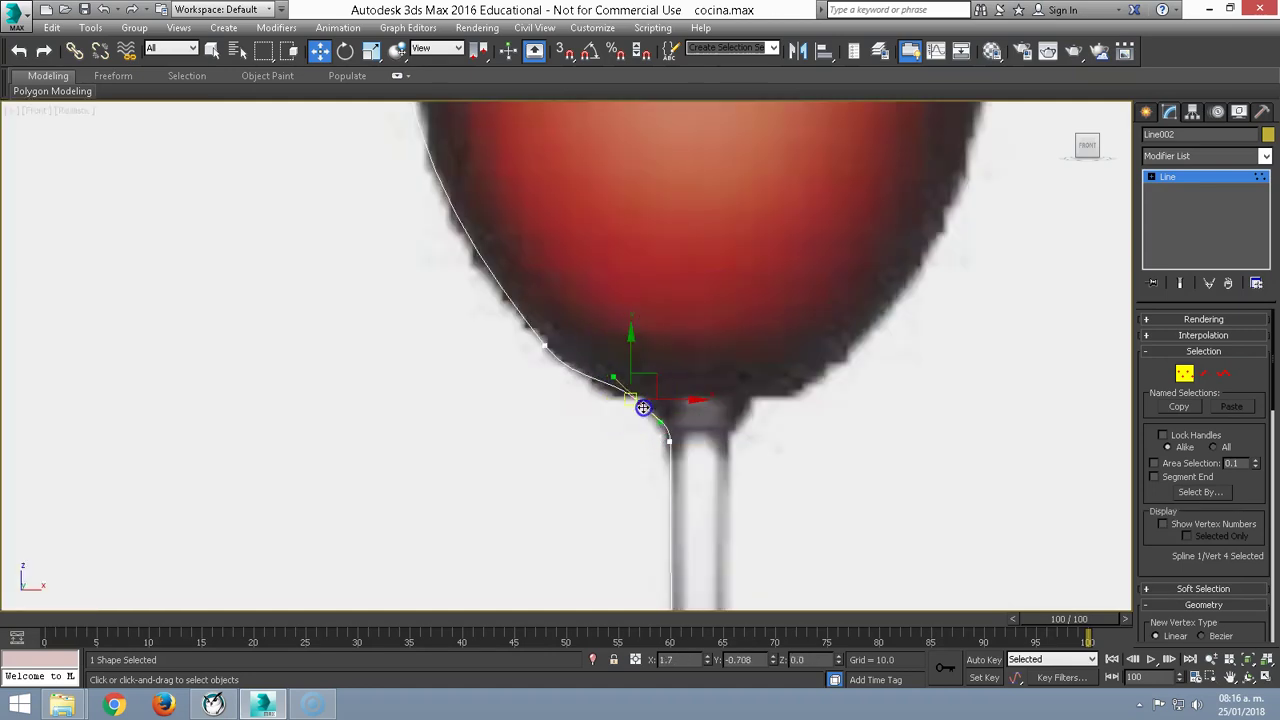
{"action": "left_click", "coordinate": [547, 349]}
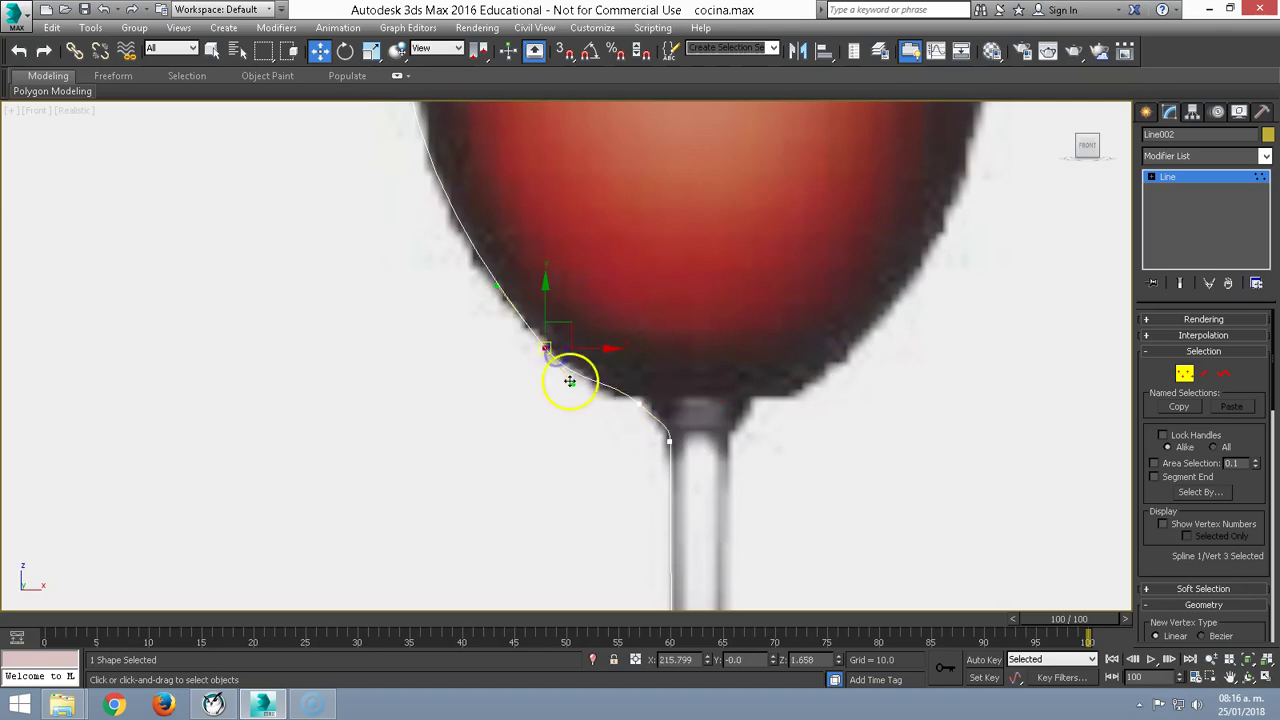
{"action": "left_click_drag", "start_coordinate": [569, 382], "coordinate": [537, 335]}
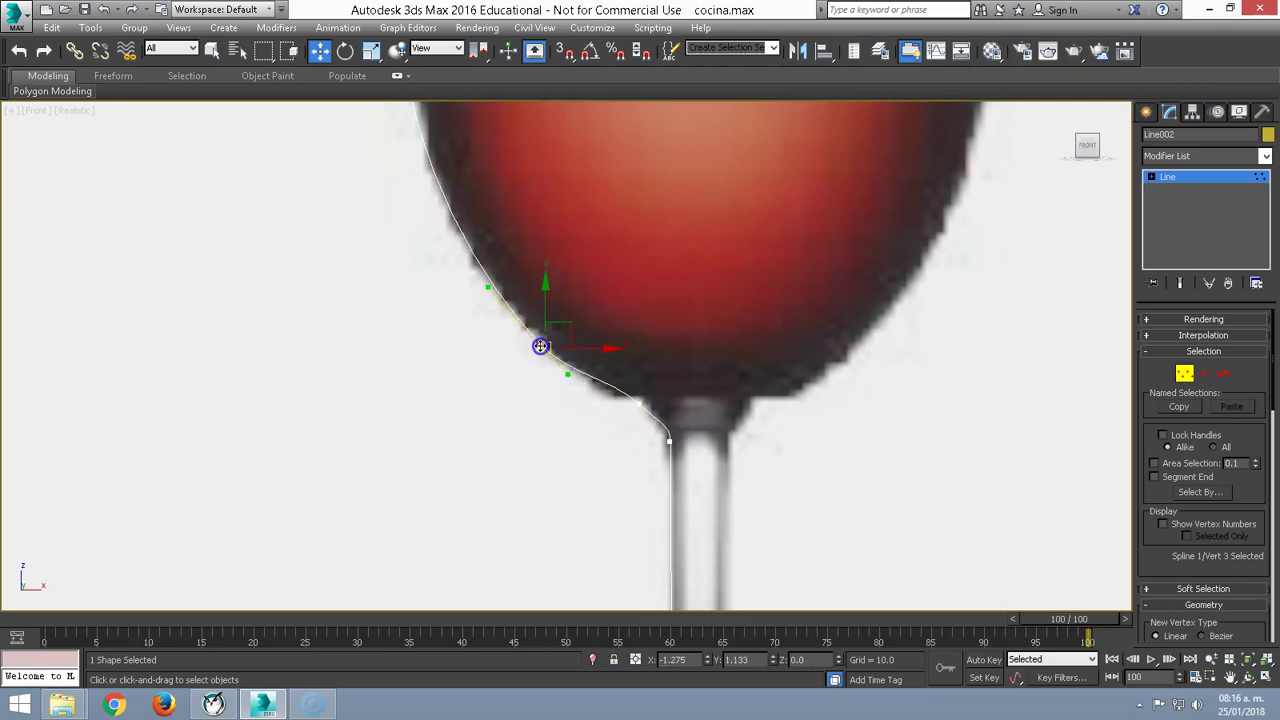
{"action": "mouse_move", "coordinate": [580, 371]}
{"action": "left_mouse_down"}
{"action": "mouse_move", "coordinate": [535, 335]}
{"action": "mouse_move", "coordinate": [567, 366]}
{"action": "left_mouse_up"}
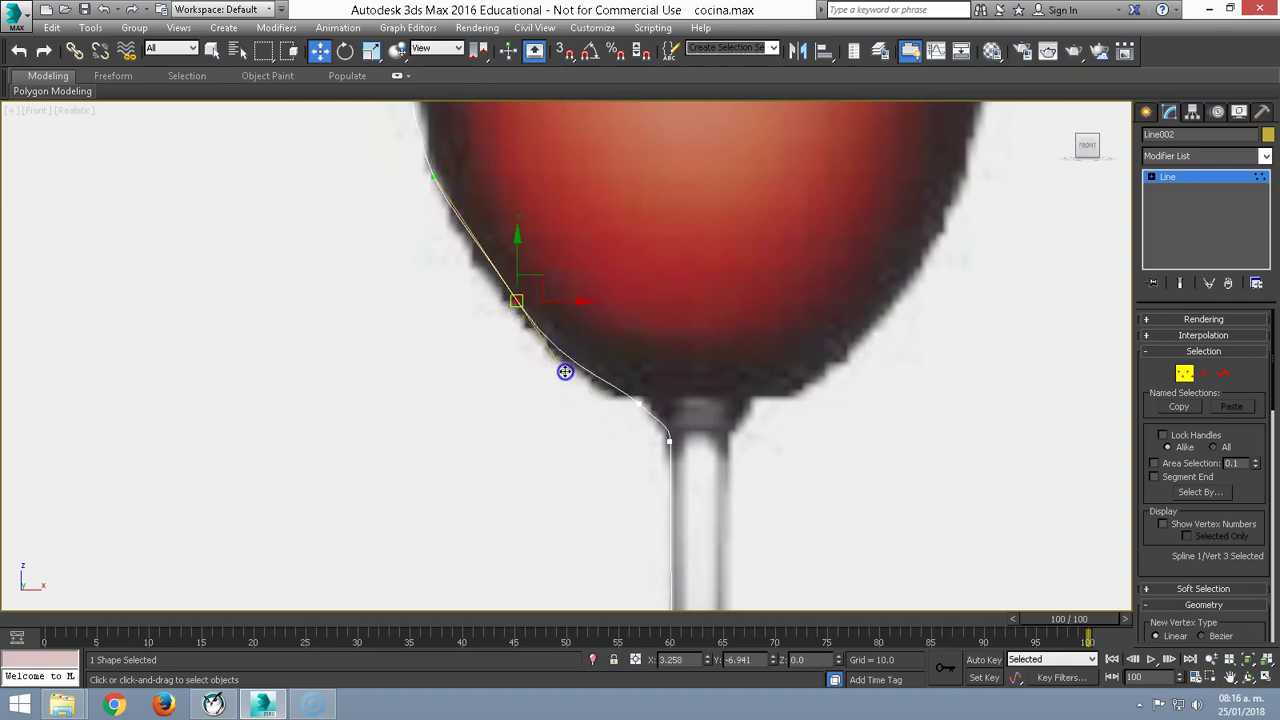
{"action": "left_click_drag", "start_coordinate": [516, 301], "coordinate": [531, 325]}
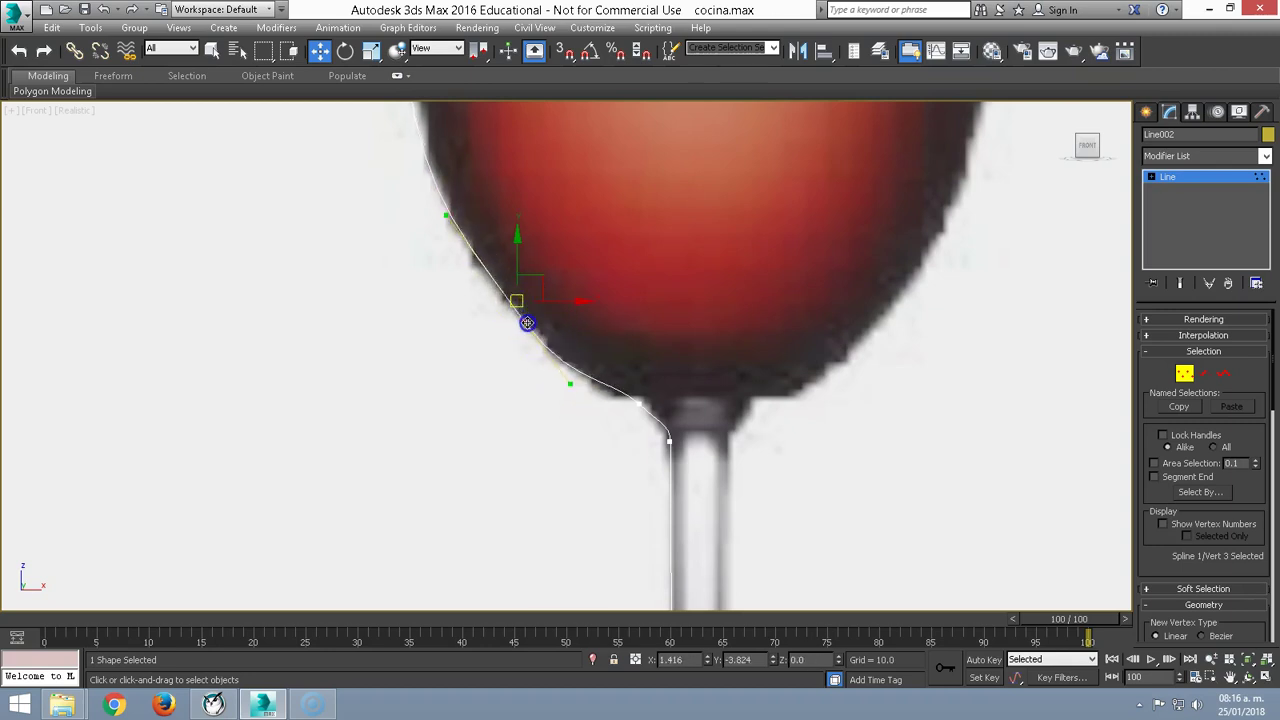
{"action": "left_click", "coordinate": [668, 440]}
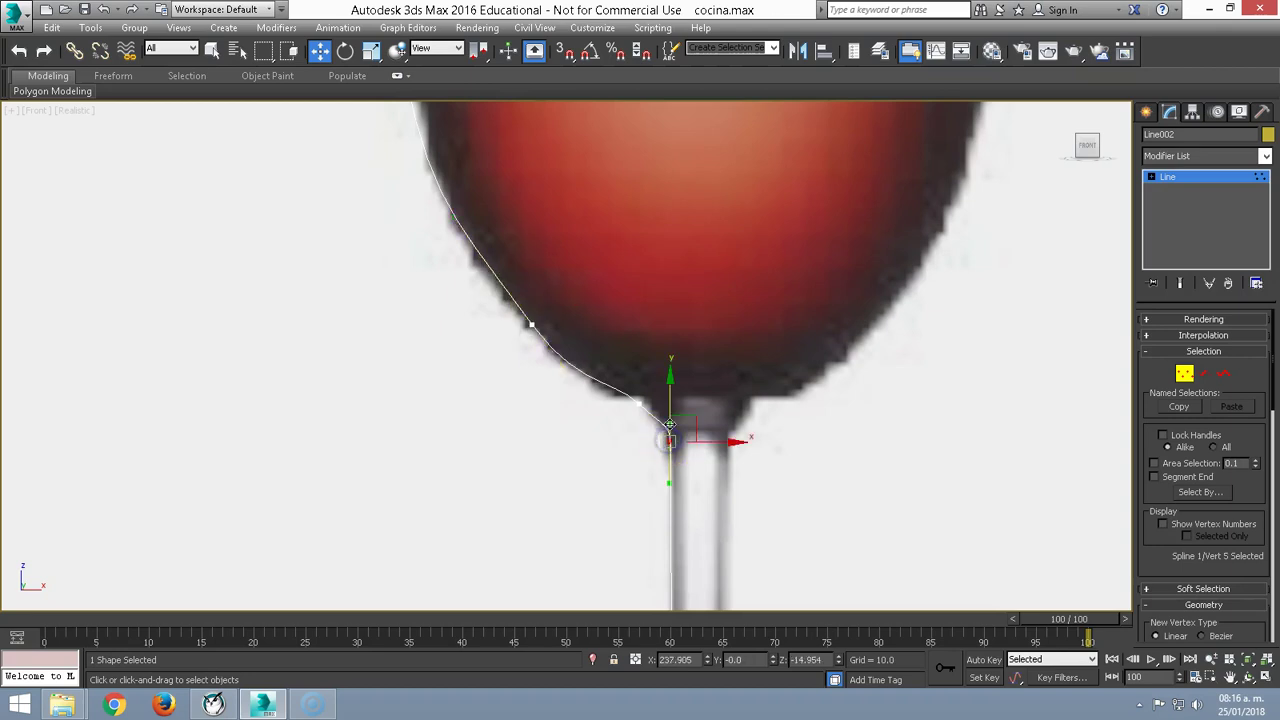
- Convert the stem-top vertices to Bezier and Bezier Corner and tune their tangents to the glass outline
{"action": "right_click", "coordinate": [668, 440]}
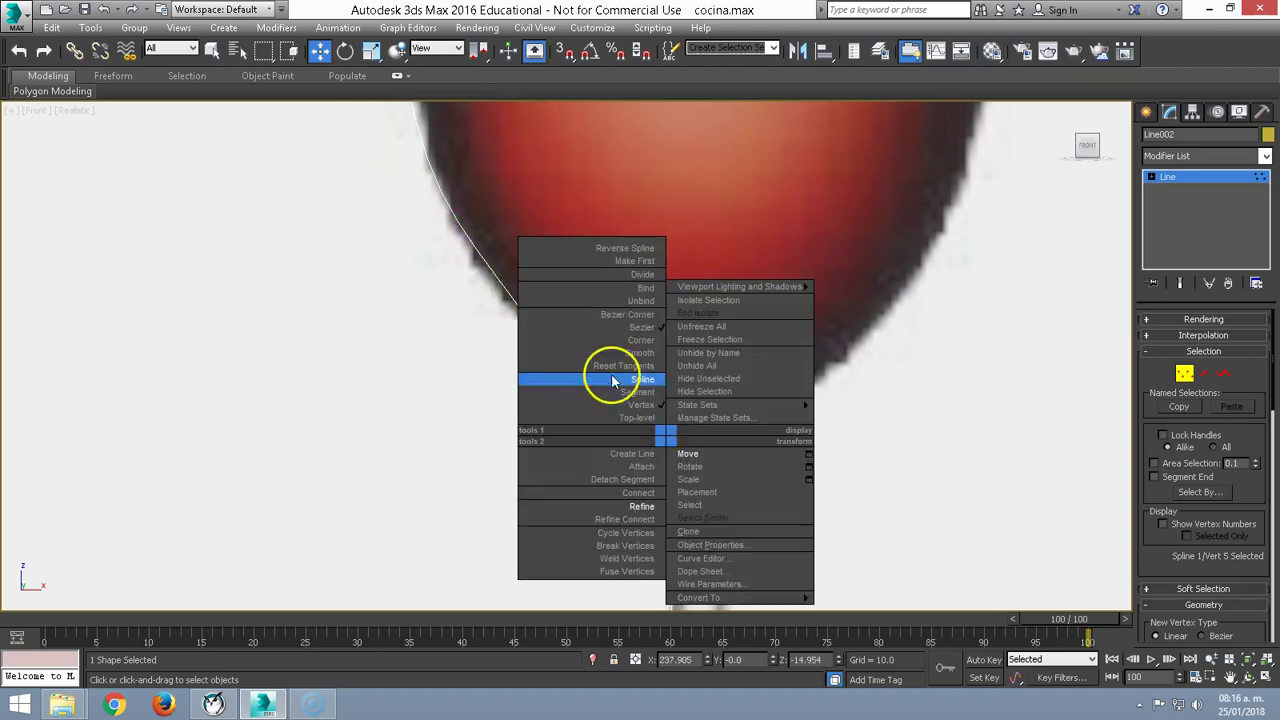
{"action": "left_click", "coordinate": [644, 319]}
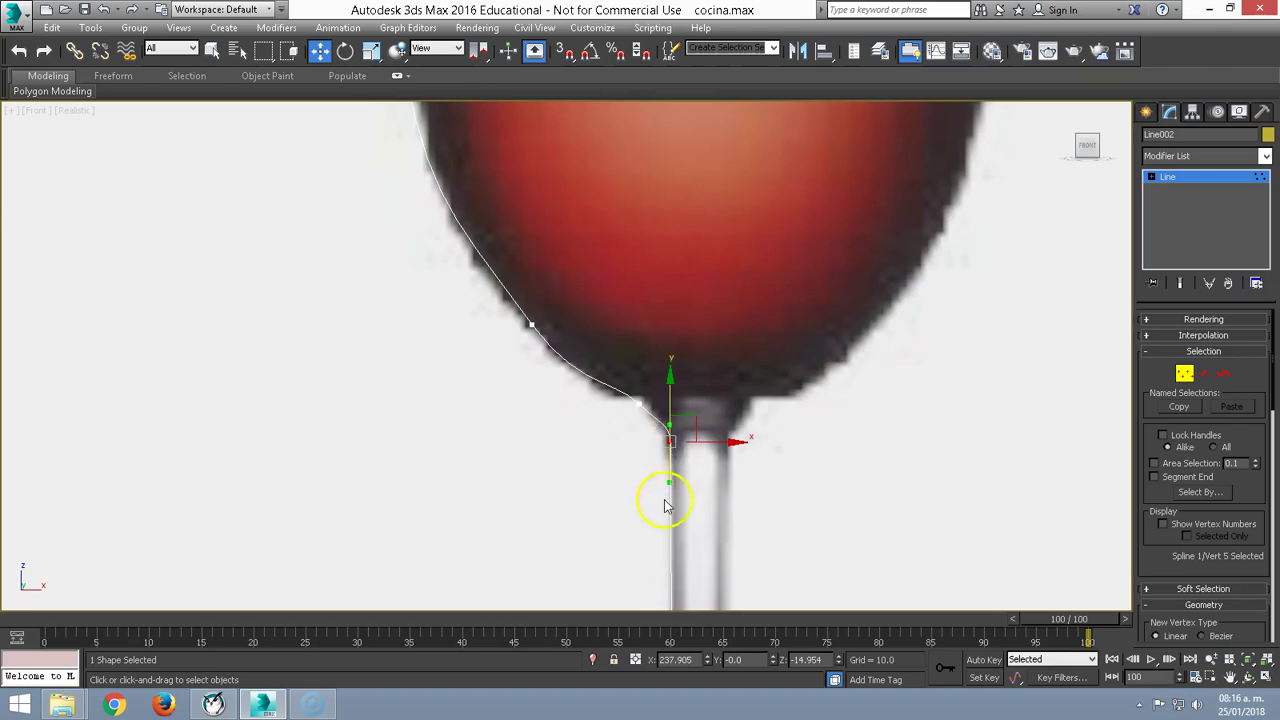
{"action": "left_click_drag", "start_coordinate": [670, 426], "coordinate": [643, 430]}
{"action": "left_click", "coordinate": [640, 404]}
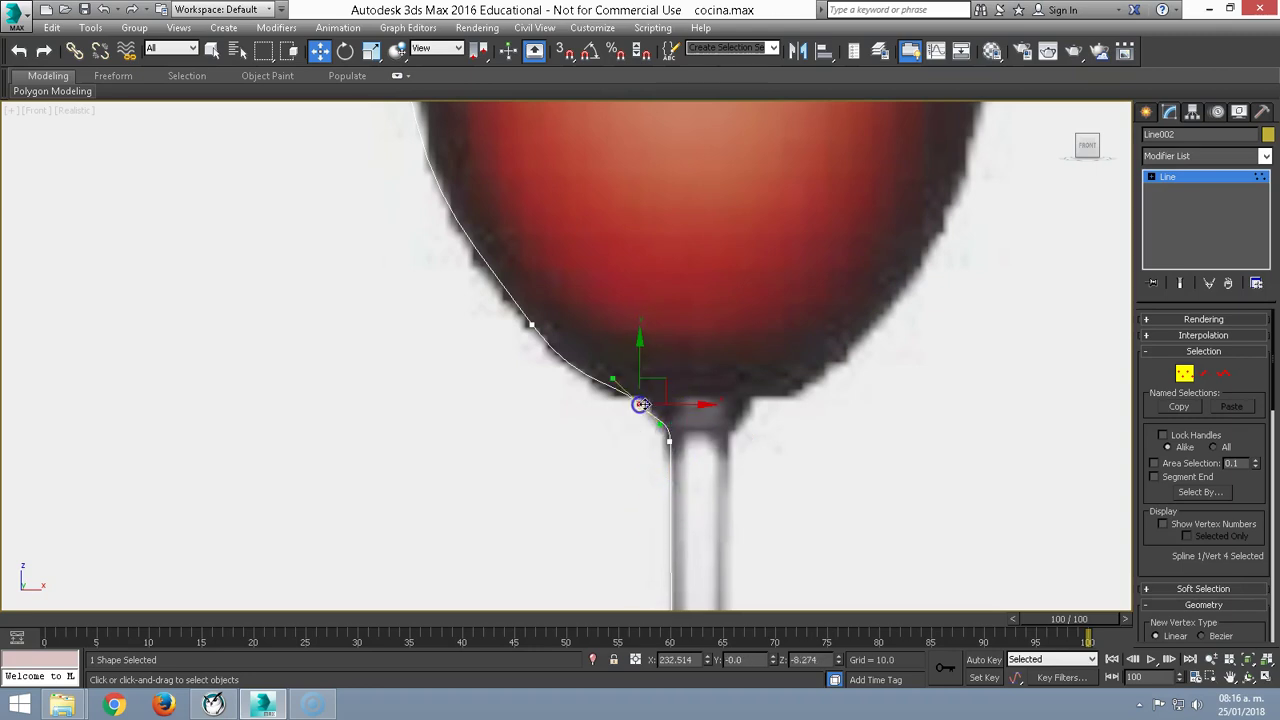
{"action": "left_click_drag", "start_coordinate": [657, 422], "coordinate": [650, 426]}
{"action": "right_click", "coordinate": [641, 404]}
{"action": "left_click", "coordinate": [615, 278]}
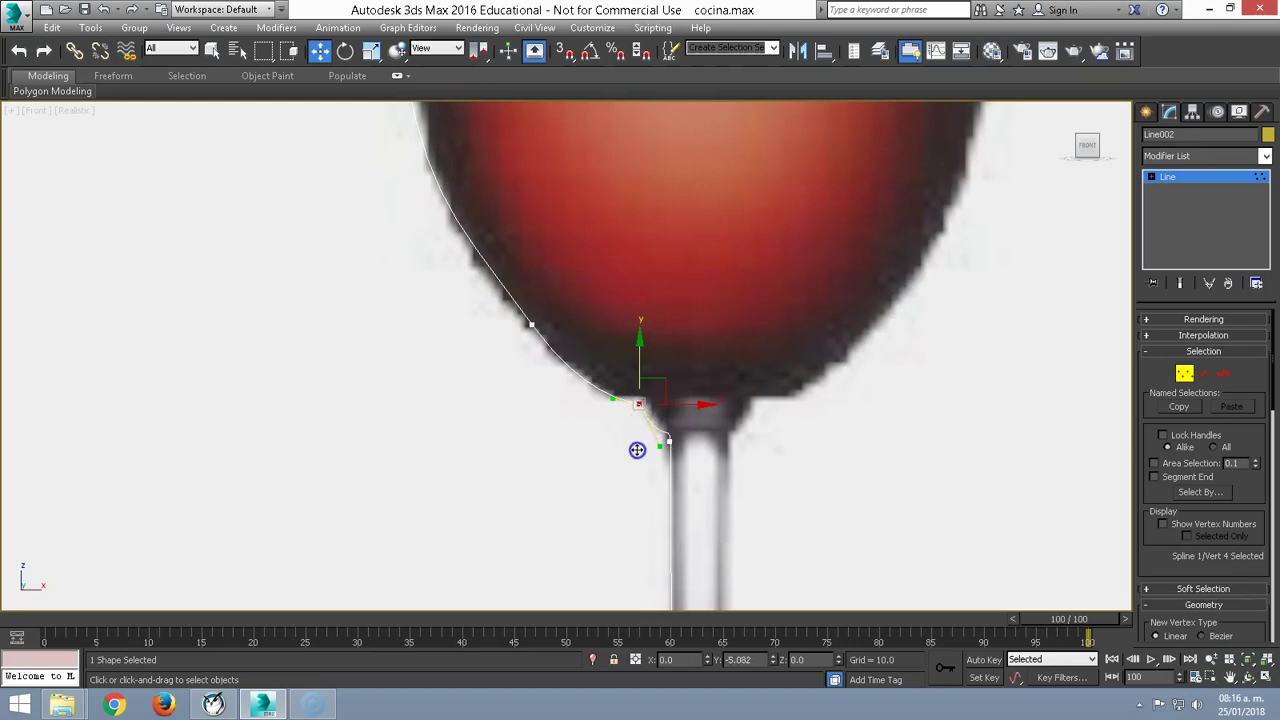
- Make the foot's outer-edge vertex Bezier and reshape the curve along the foot's underside
{"action": "mouse_move", "coordinate": [676, 455]}
{"action": "middle_mouse_down"}
{"action": "mouse_move", "coordinate": [697, 400]}
{"action": "mouse_move", "coordinate": [697, 251]}
{"action": "middle_mouse_up"}
{"action": "middle_click_drag", "start_coordinate": [697, 363], "coordinate": [697, 293]}
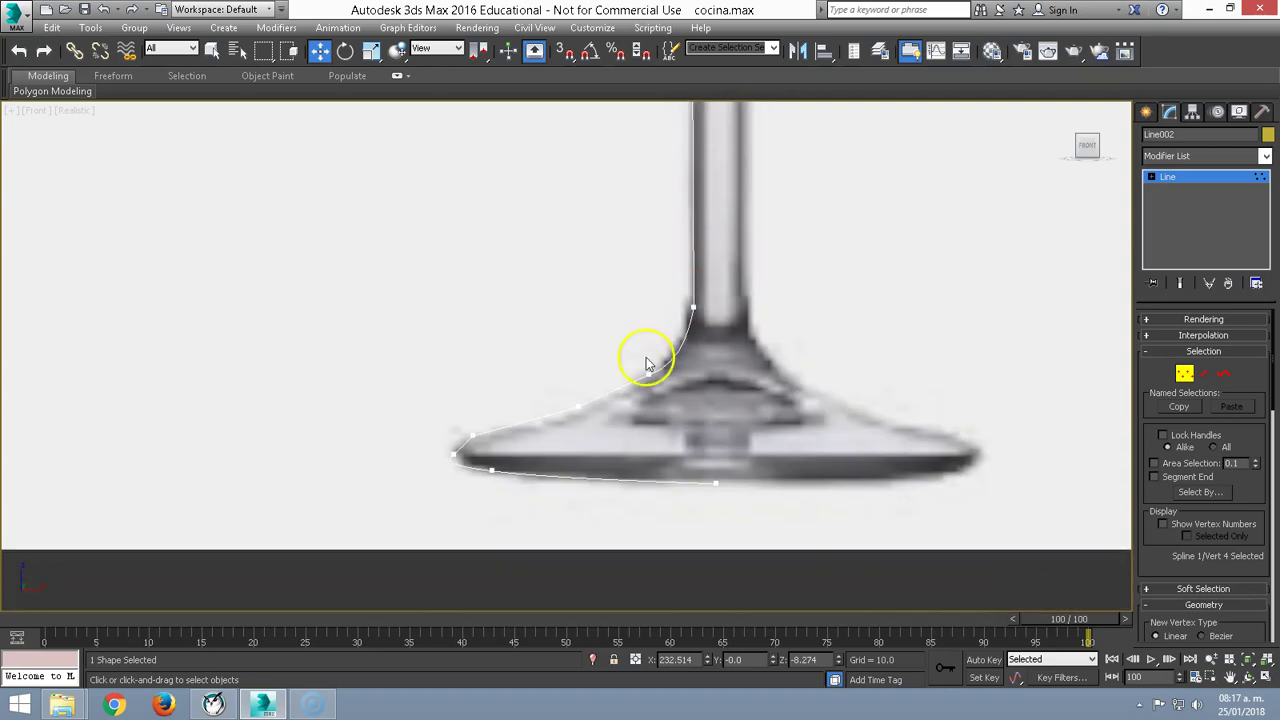
{"action": "left_click", "coordinate": [455, 456]}
{"action": "right_click", "coordinate": [449, 452]}
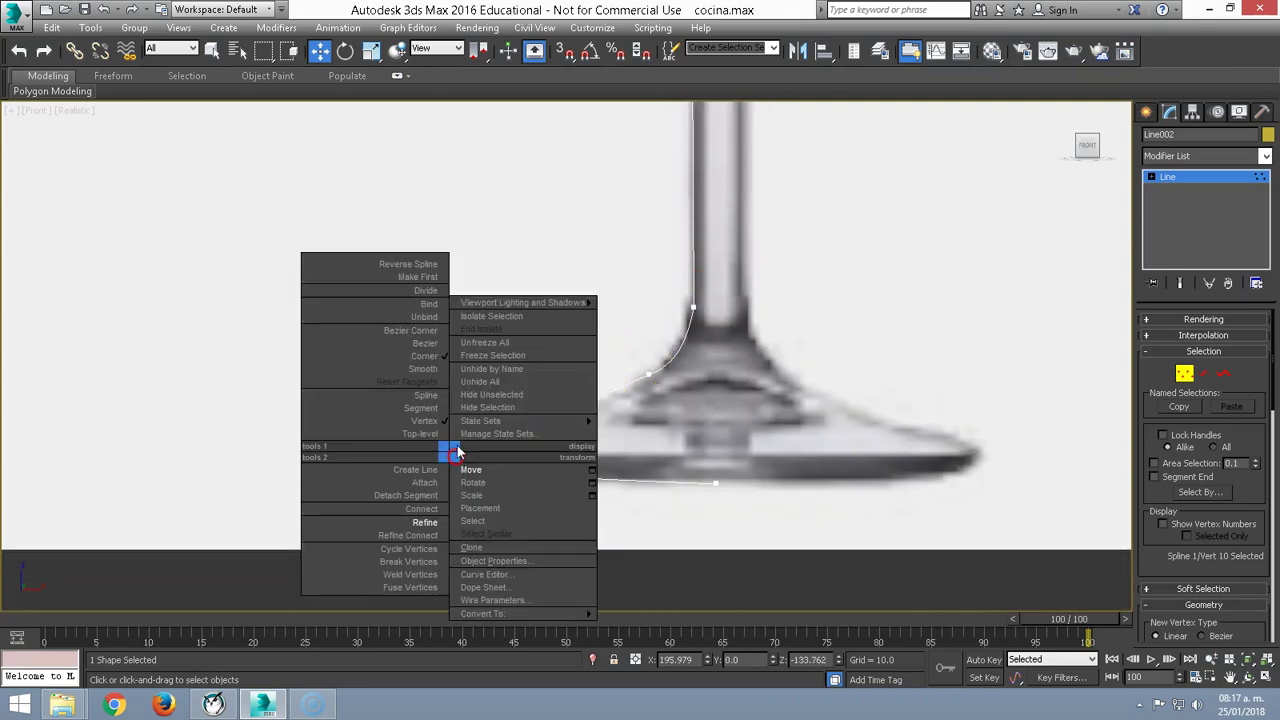
{"action": "left_click", "coordinate": [424, 344]}
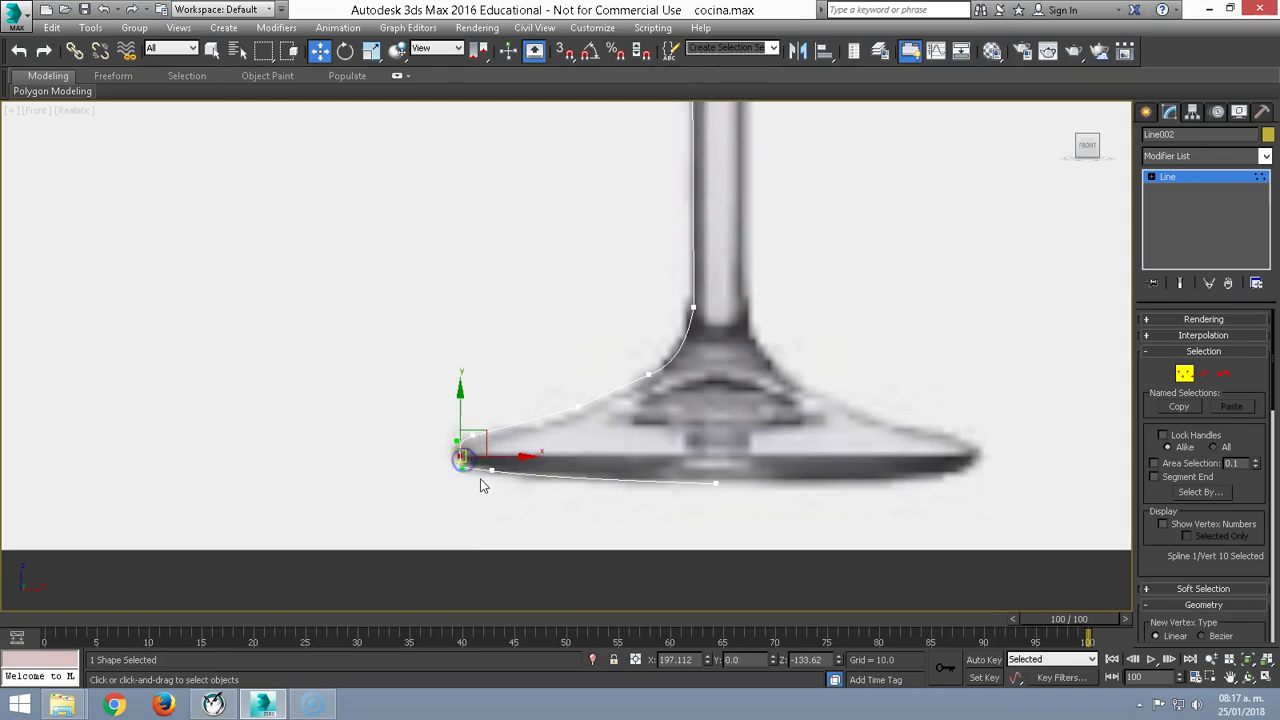
{"action": "scroll", "coordinate": [480, 478], "scroll_direction": "up", "scroll_amount": 5}
{"action": "left_click", "coordinate": [514, 457]}
{"action": "left_click_drag", "start_coordinate": [549, 469], "coordinate": [583, 463]}
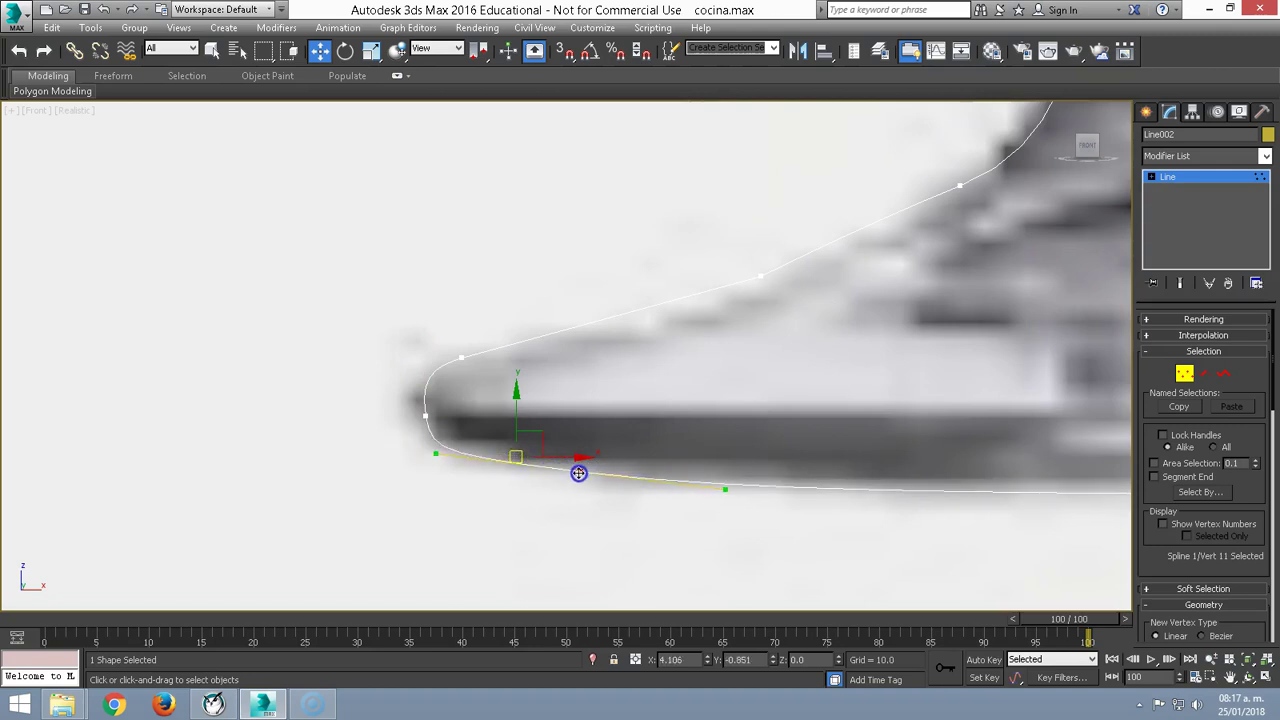
{"action": "scroll", "coordinate": [504, 417], "scroll_direction": "down", "scroll_amount": 4}
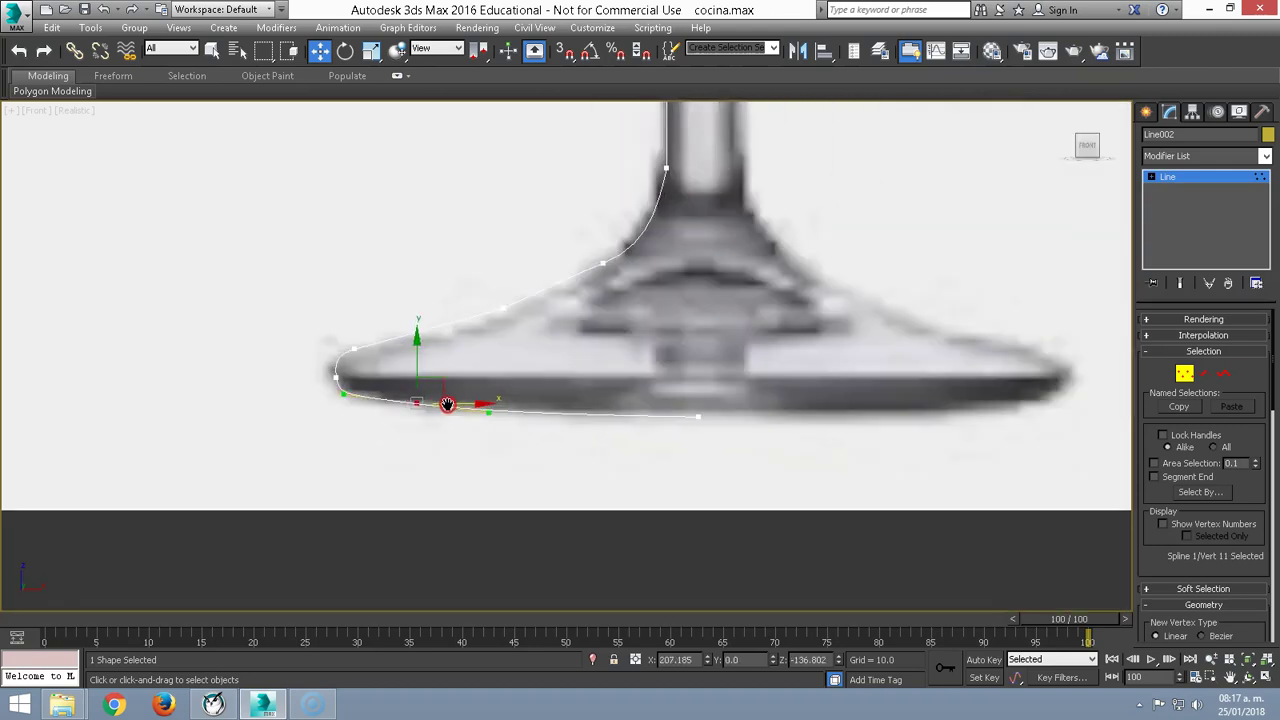
{"action": "scroll", "coordinate": [623, 394], "scroll_direction": "down", "scroll_amount": 3}
{"action": "left_click", "coordinate": [1263, 155]}
{"action": "left_click", "coordinate": [1267, 158]}
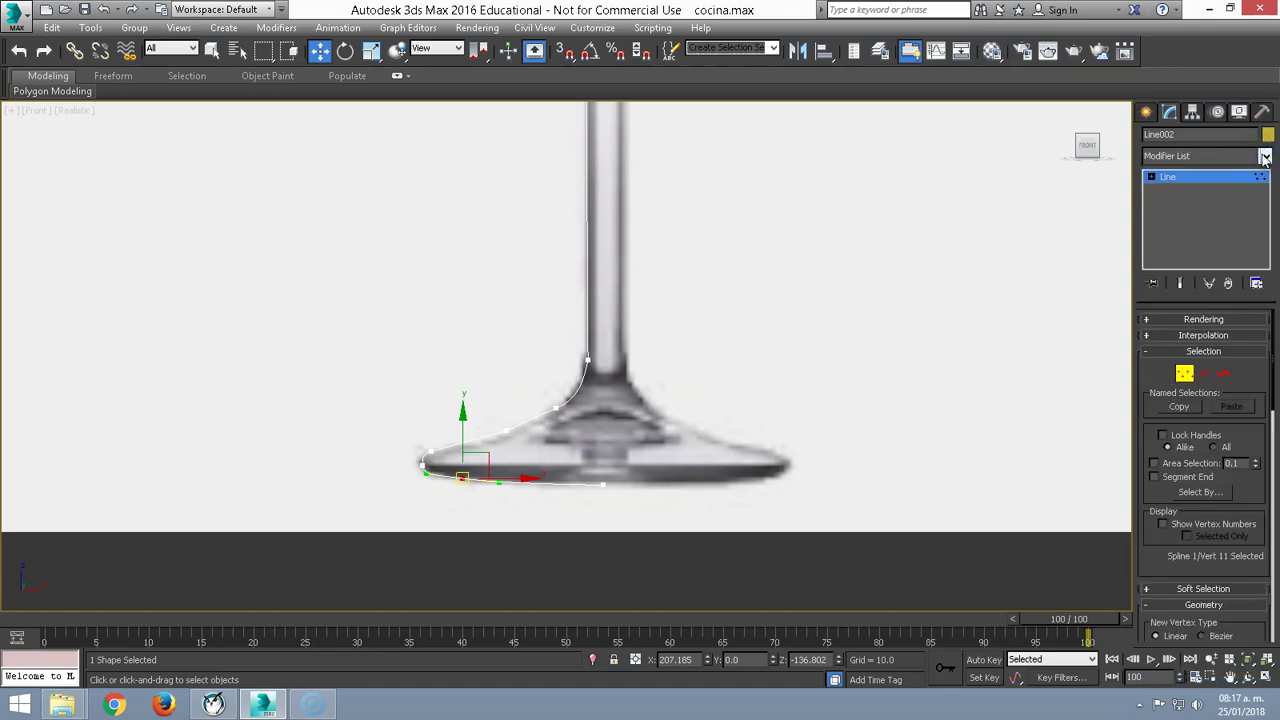
- Apply a Lathe modifier to Line002 with Align set to Max
{"action": "left_click", "coordinate": [1264, 157]}
{"action": "key", "text": "l"}
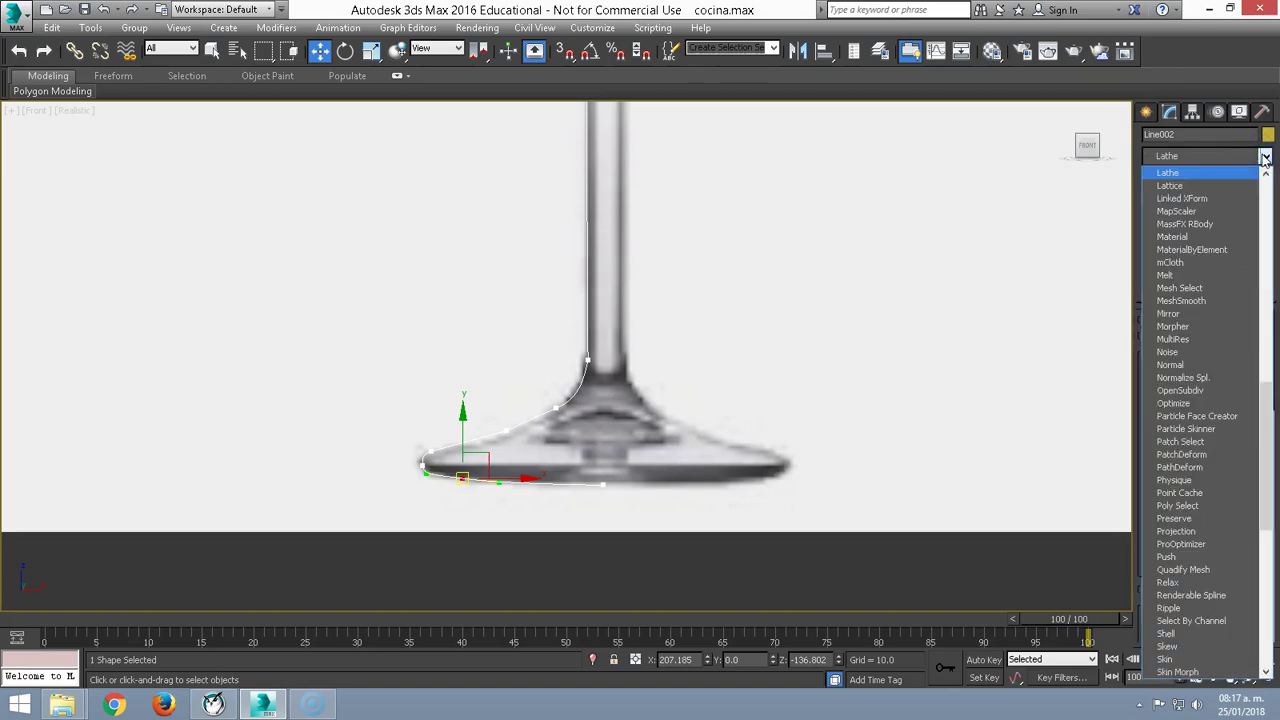
{"action": "key", "text": "Return"}
{"action": "scroll", "coordinate": [680, 260], "scroll_direction": "down", "scroll_amount": 3}
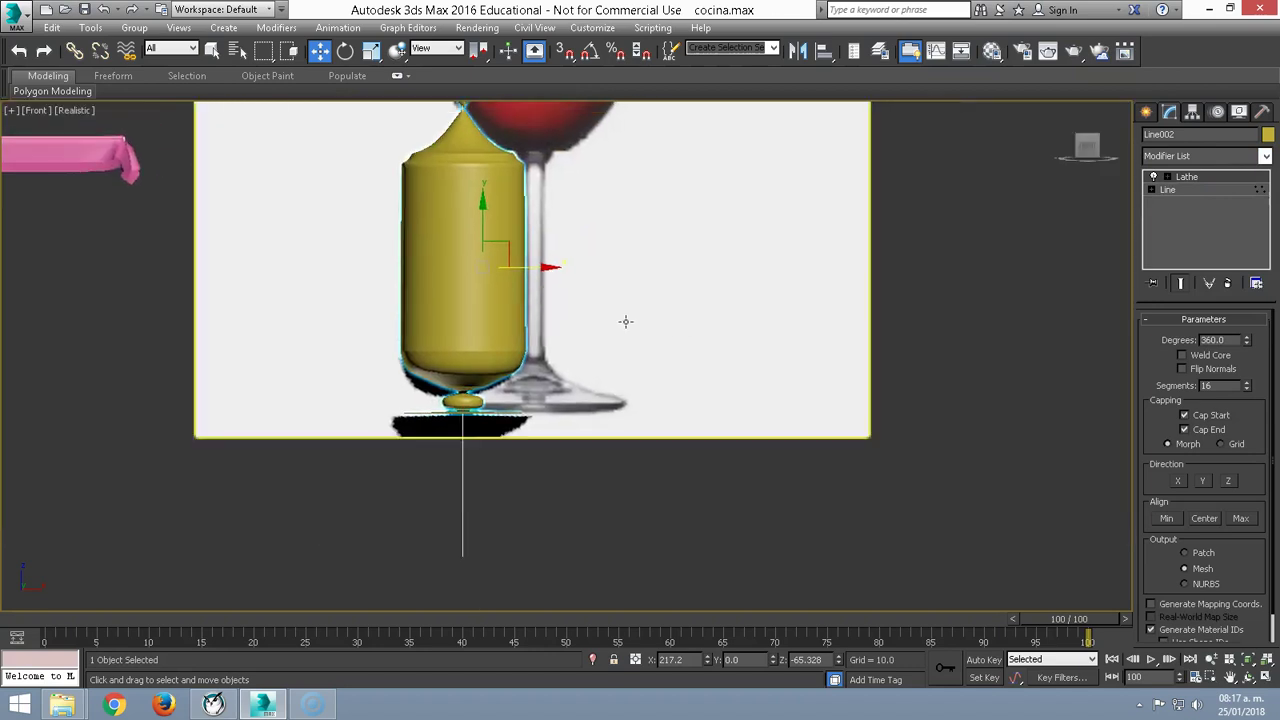
{"action": "left_click", "coordinate": [1253, 512]}
{"action": "scroll", "coordinate": [600, 346], "scroll_direction": "down", "scroll_amount": 2}
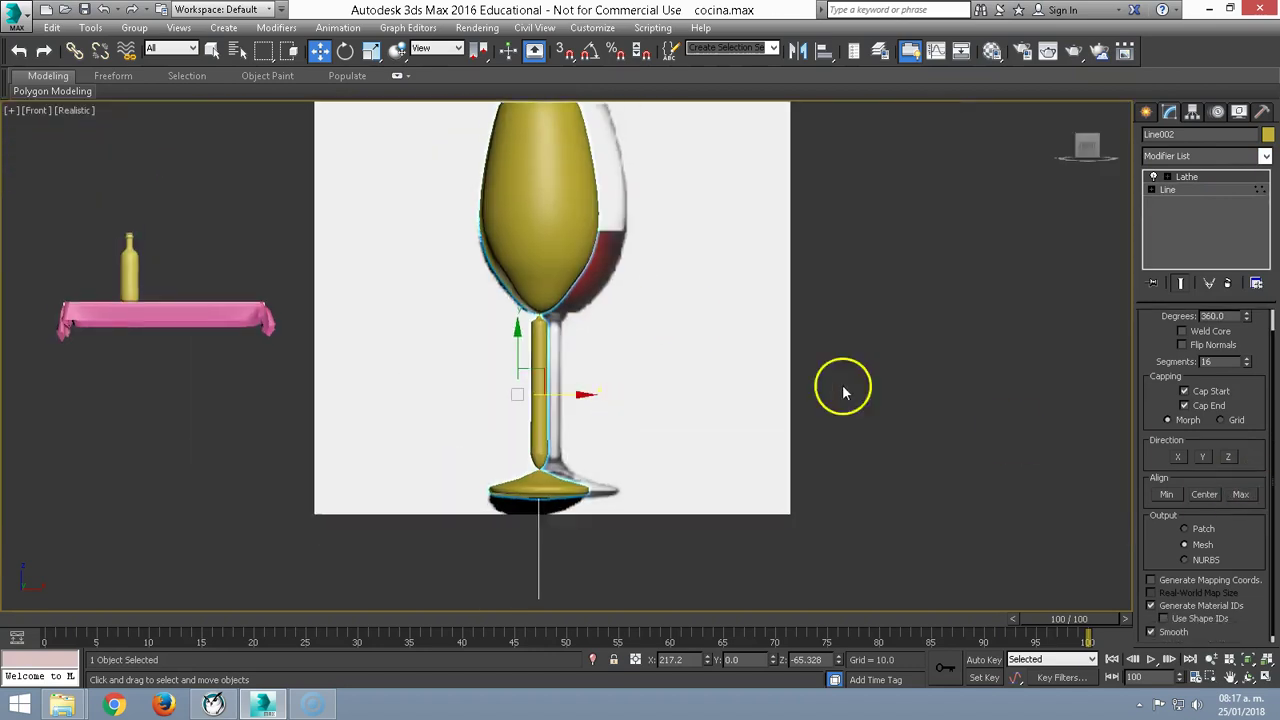
- Shift the Lathe Axis sub-object along X so the stem becomes slim
{"action": "left_click", "coordinate": [1187, 177]}
{"action": "left_click", "coordinate": [1187, 177]}
{"action": "left_click", "coordinate": [1167, 177]}
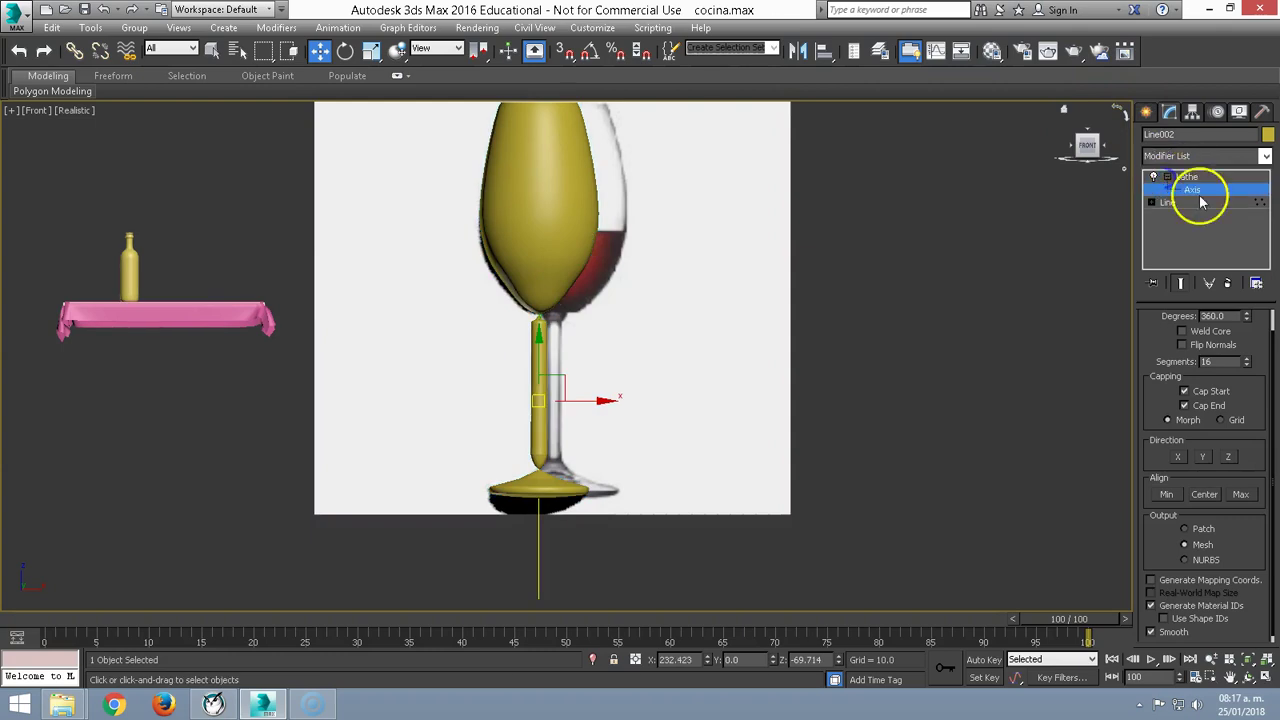
{"action": "left_click", "coordinate": [1192, 189]}
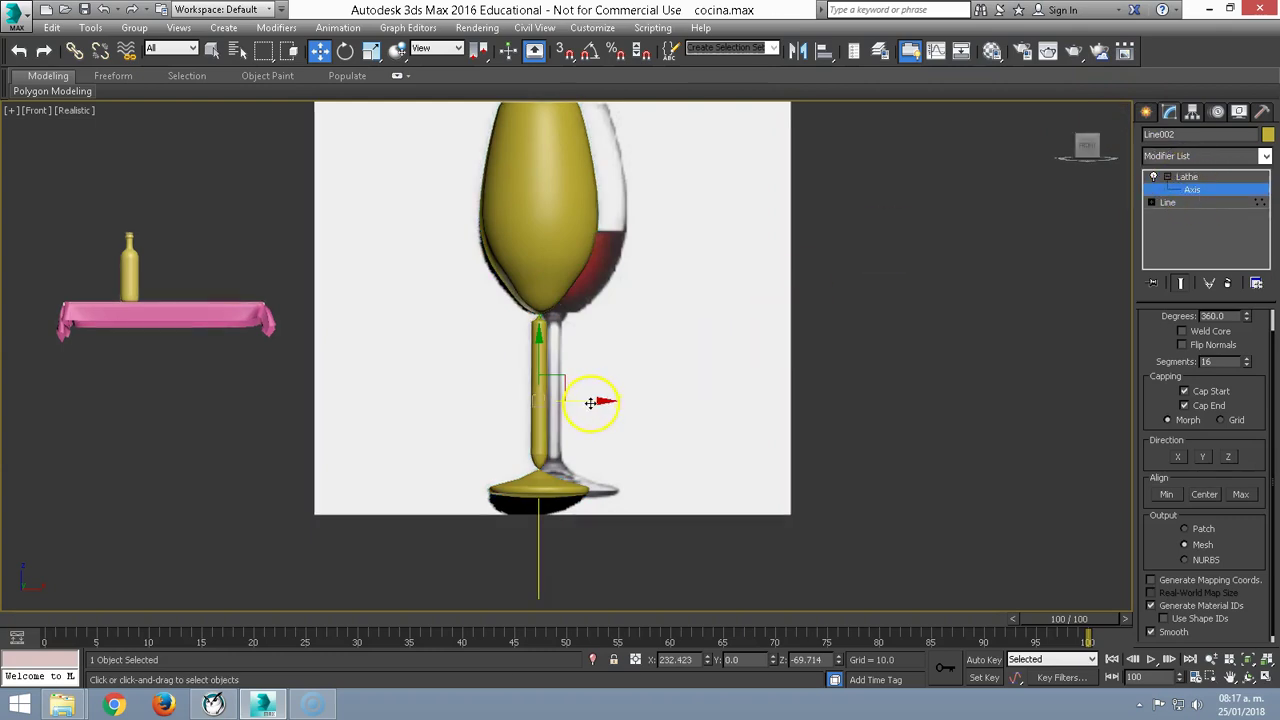
{"action": "left_click_drag", "start_coordinate": [591, 402], "coordinate": [607, 396]}
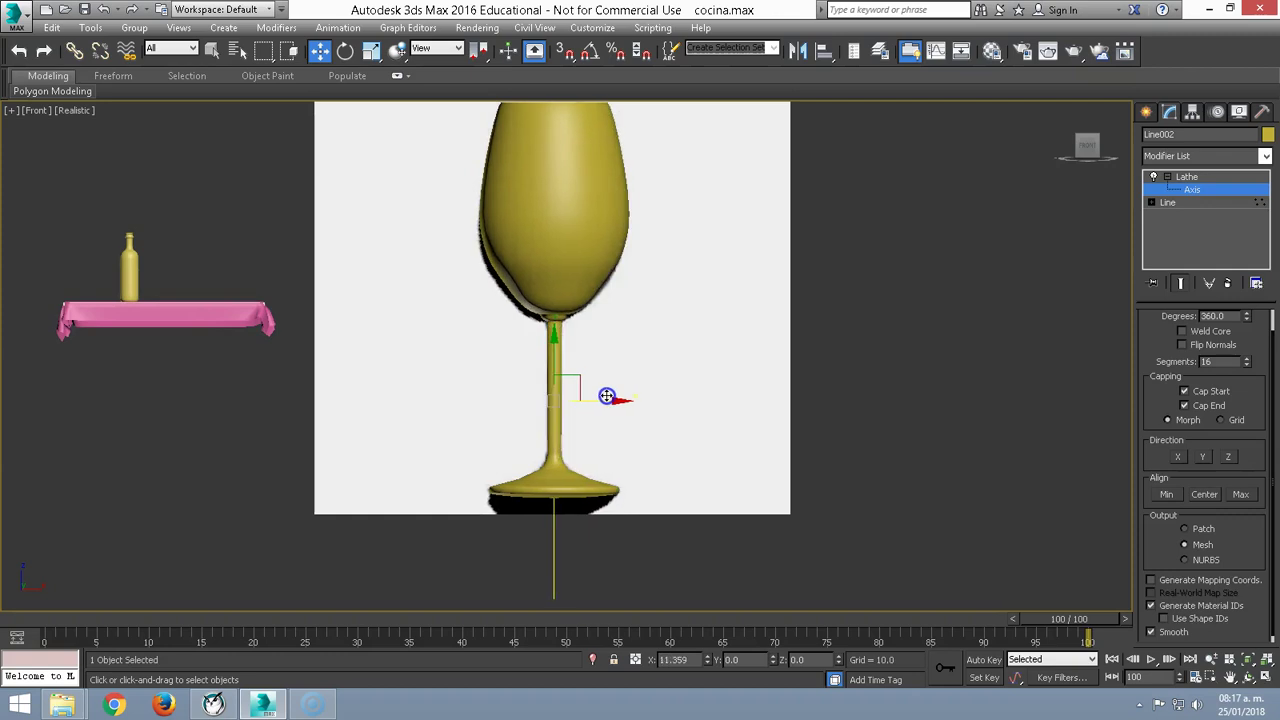
{"action": "scroll", "coordinate": [563, 223], "scroll_direction": "down", "scroll_amount": 2}
{"action": "middle_click_drag", "start_coordinate": [563, 223], "coordinate": [552, 267]}
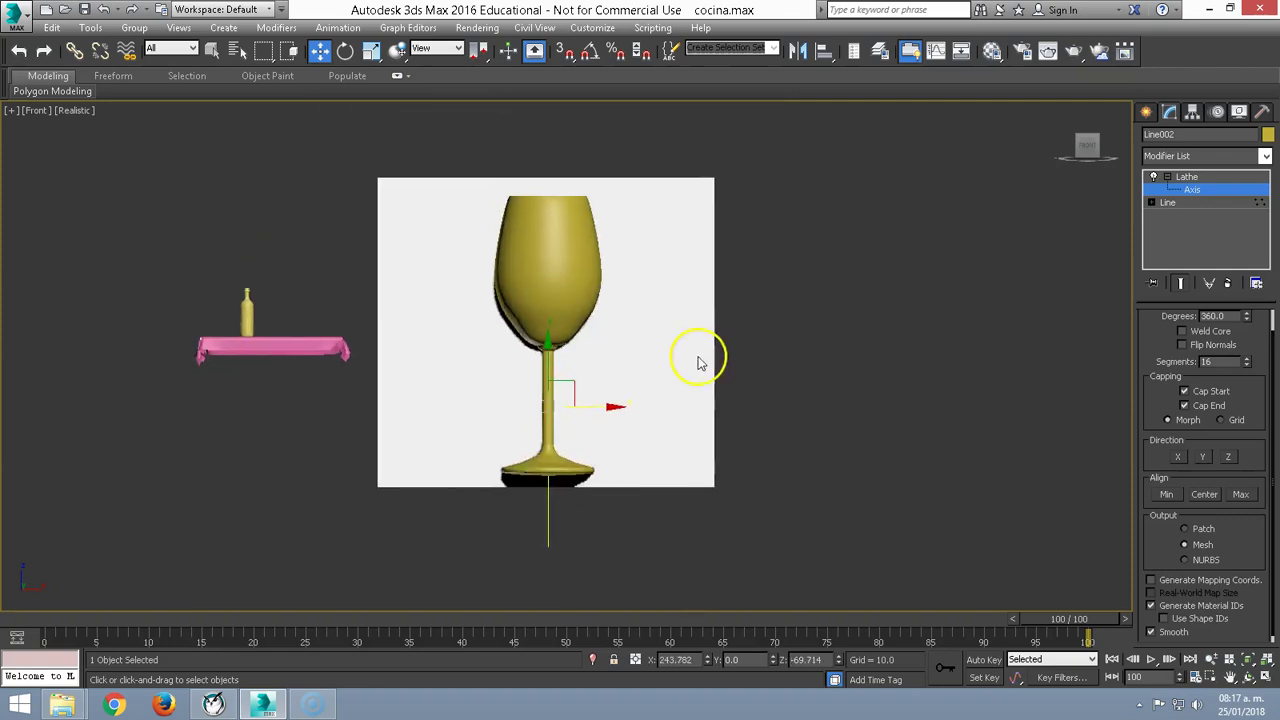
{"action": "scroll", "coordinate": [537, 251], "scroll_direction": "up", "scroll_amount": 2}
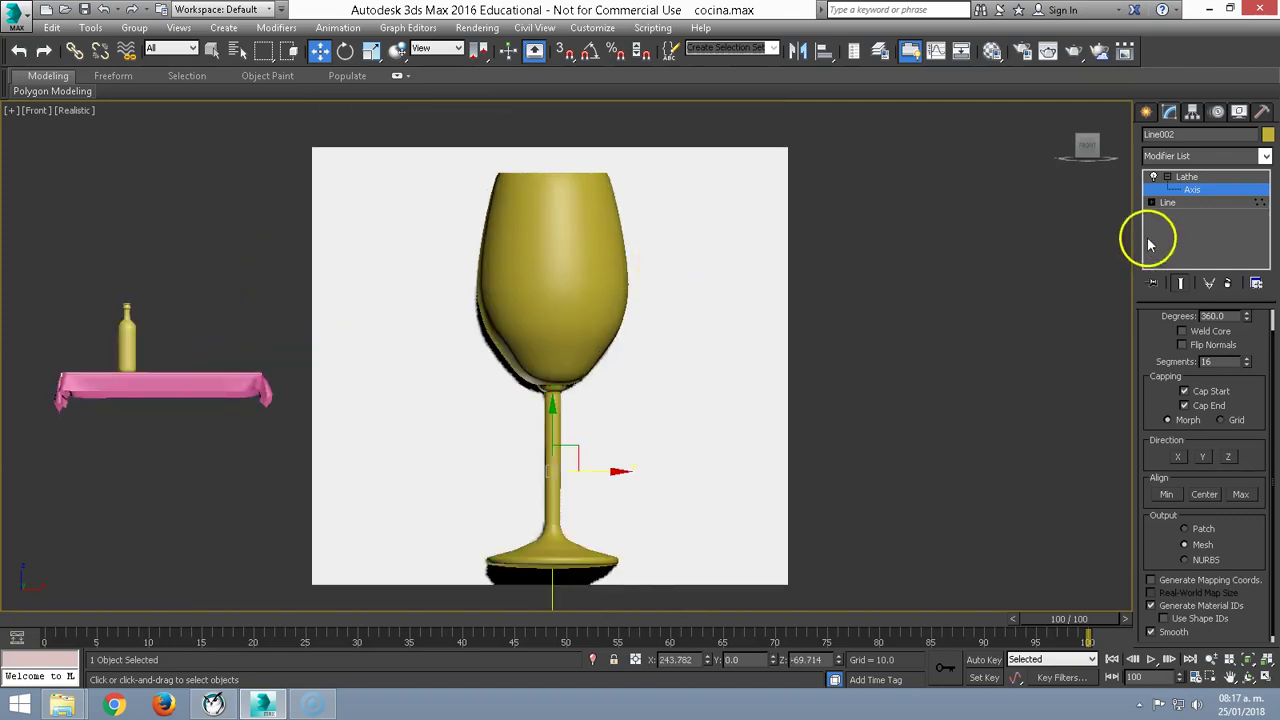
{"action": "left_click", "coordinate": [1200, 190]}
{"action": "left_click", "coordinate": [762, 205]}
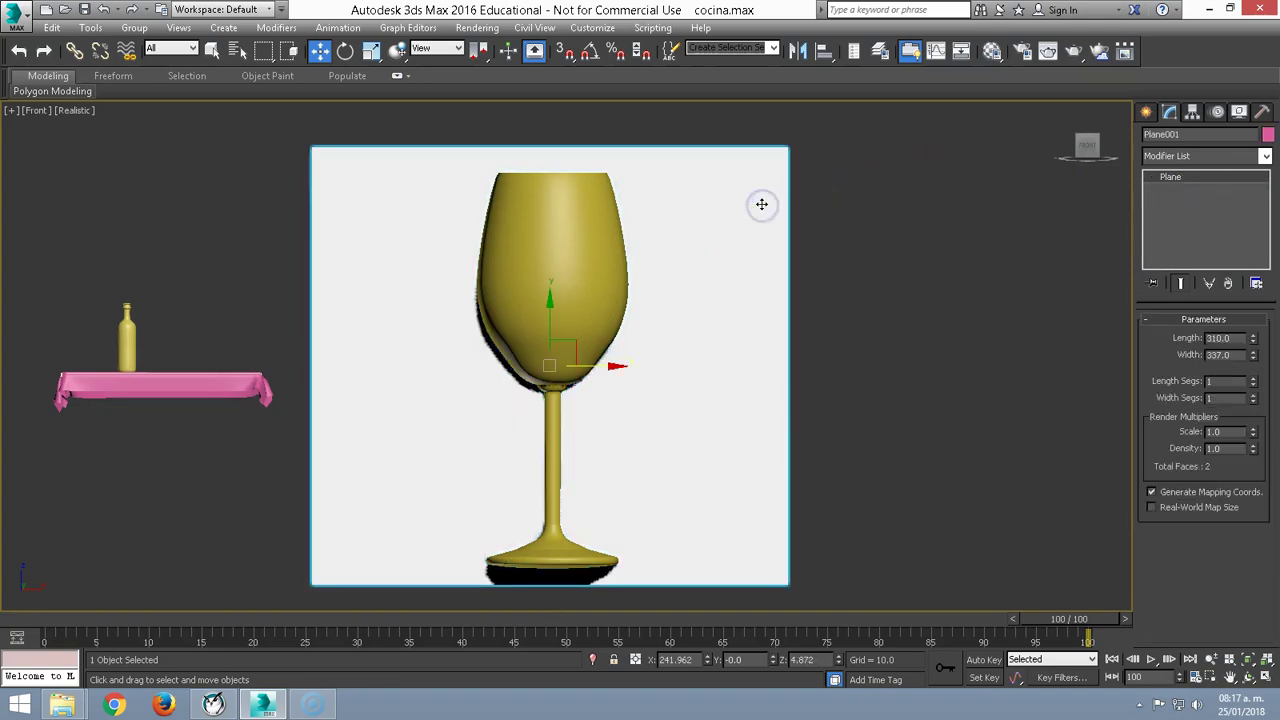
- Remove the reference plane, scale the glass to about 14% and move it beside the bottle
{"action": "key", "text": "Delete"}
{"action": "left_click", "coordinate": [611, 286]}
{"action": "right_click", "coordinate": [598, 266]}
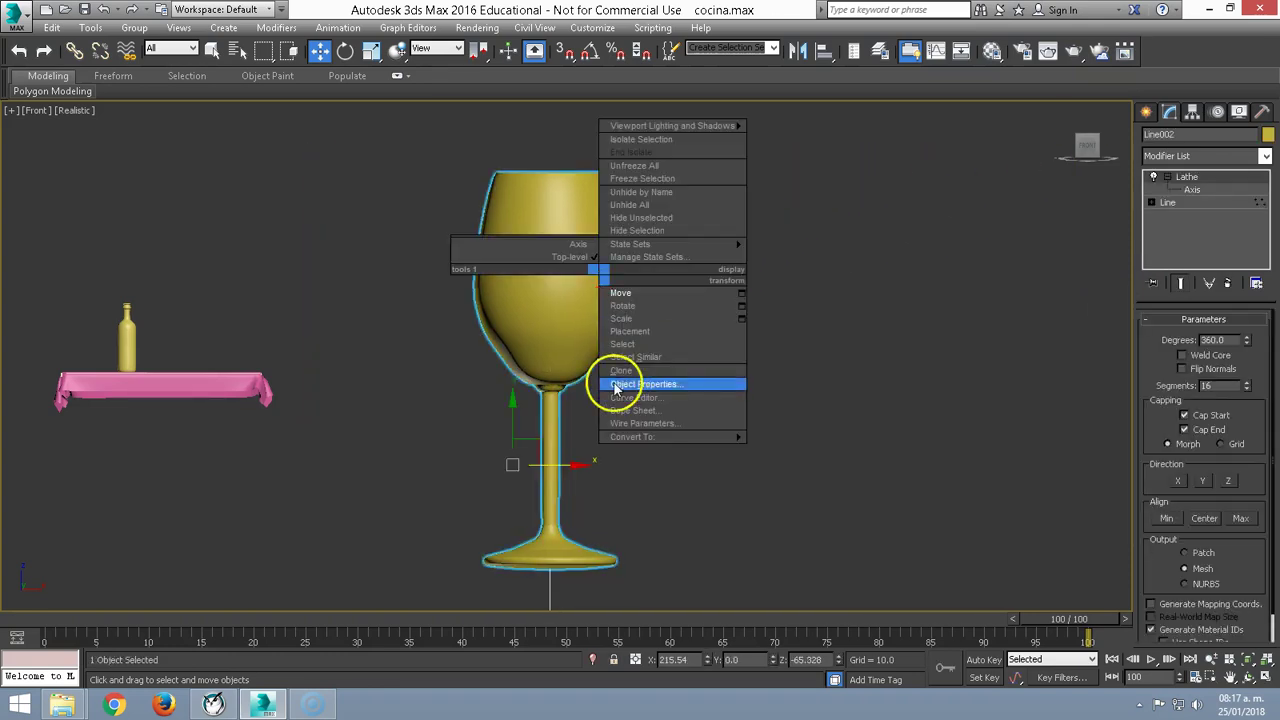
{"action": "left_click", "coordinate": [607, 318]}
{"action": "left_click_drag", "start_coordinate": [520, 447], "coordinate": [560, 635]}
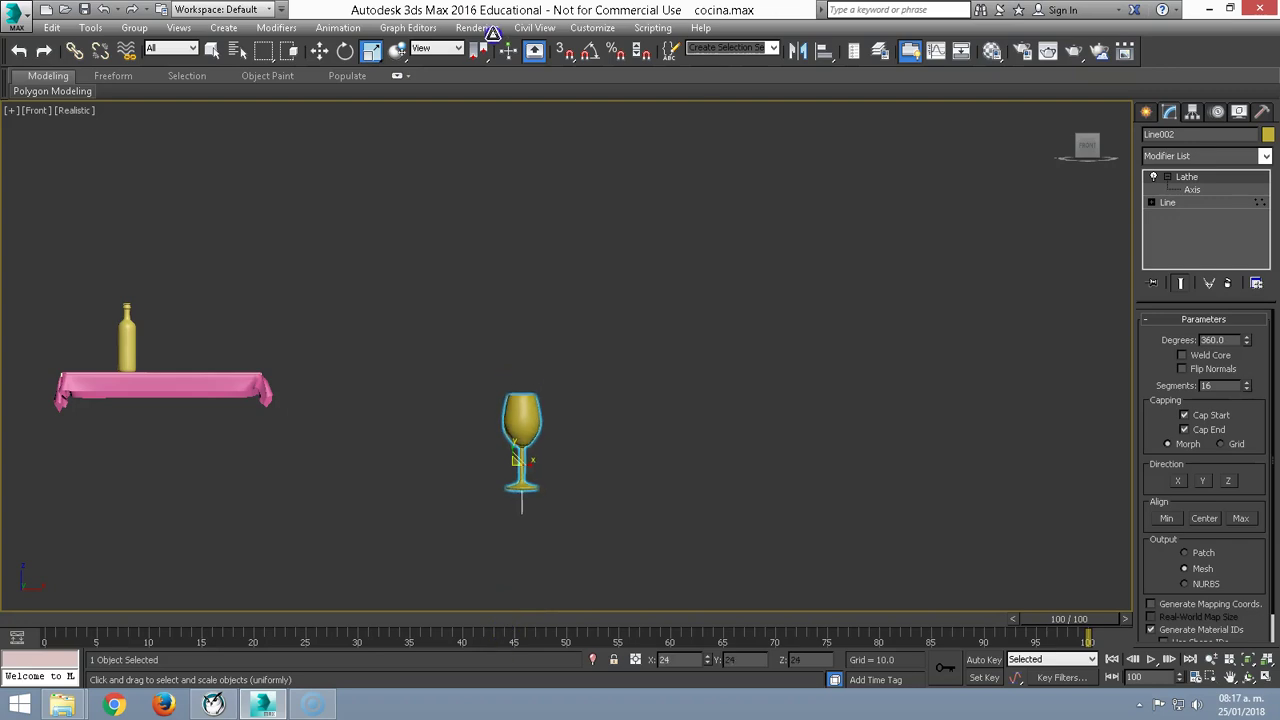
{"action": "right_click", "coordinate": [517, 460]}
{"action": "left_click", "coordinate": [530, 478]}
{"action": "left_click_drag", "start_coordinate": [497, 432], "coordinate": [164, 331]}
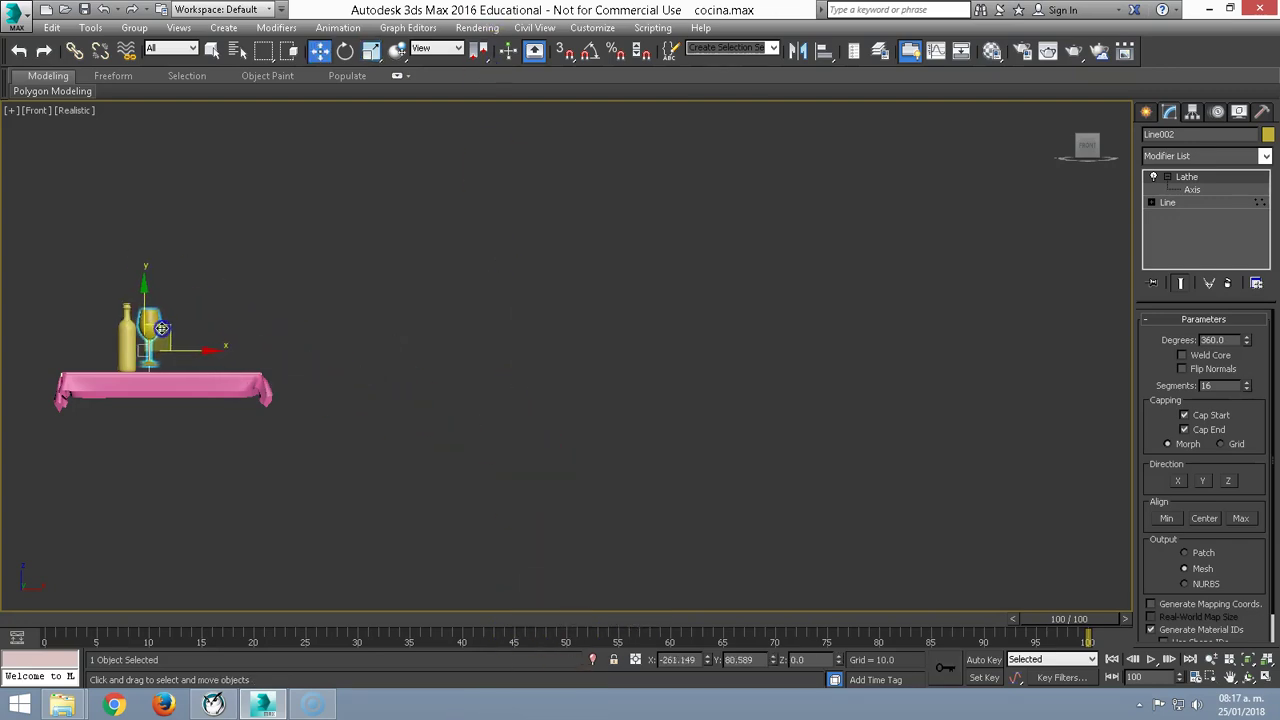
- Shrink the glass further to about 8%, lower it onto the table, and isolate it
{"action": "scroll", "coordinate": [160, 331], "scroll_direction": "up", "scroll_amount": 3}
{"action": "mouse_move", "coordinate": [160, 331]}
{"action": "middle_mouse_down"}
{"action": "mouse_move", "coordinate": [611, 263]}
{"action": "mouse_move", "coordinate": [597, 263]}
{"action": "middle_mouse_up"}
{"action": "scroll", "coordinate": [611, 263], "scroll_direction": "up", "scroll_amount": 5}
{"action": "right_click", "coordinate": [590, 292]}
{"action": "left_click", "coordinate": [616, 357]}
{"action": "left_click_drag", "start_coordinate": [591, 360], "coordinate": [591, 426]}
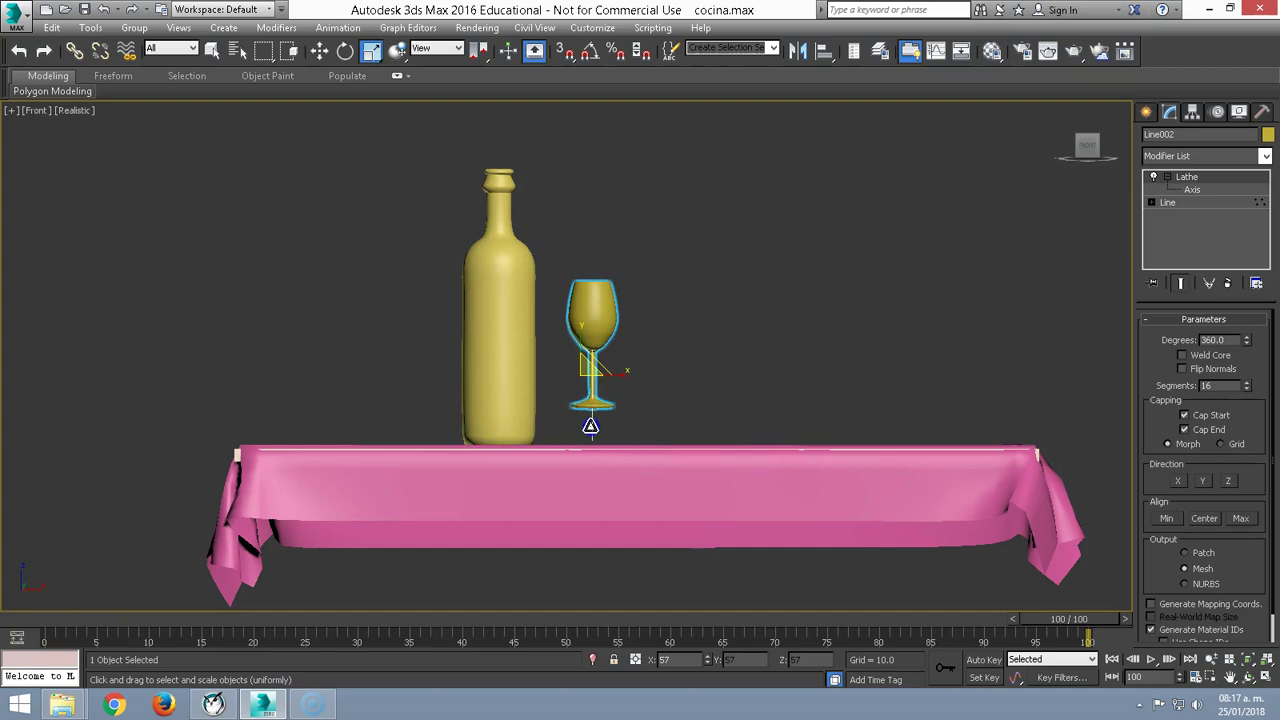
{"action": "right_click", "coordinate": [586, 340]}
{"action": "left_click", "coordinate": [600, 352]}
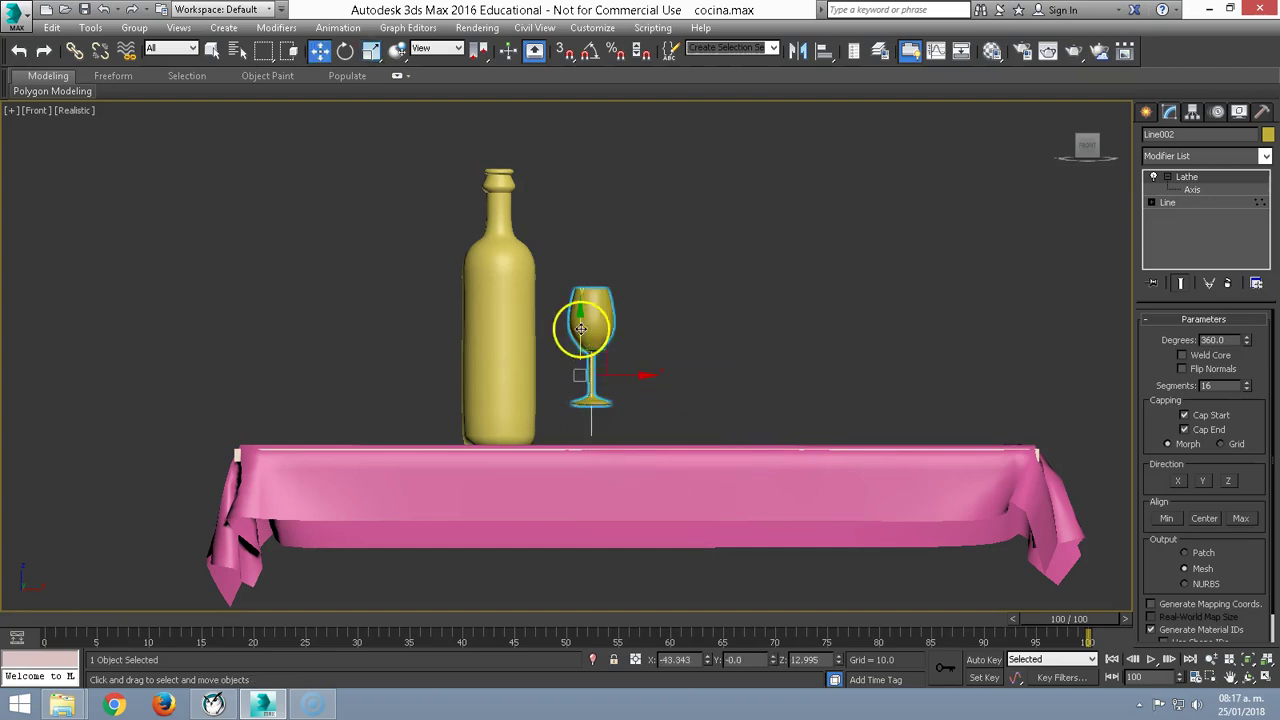
{"action": "left_click_drag", "start_coordinate": [580, 329], "coordinate": [579, 369]}
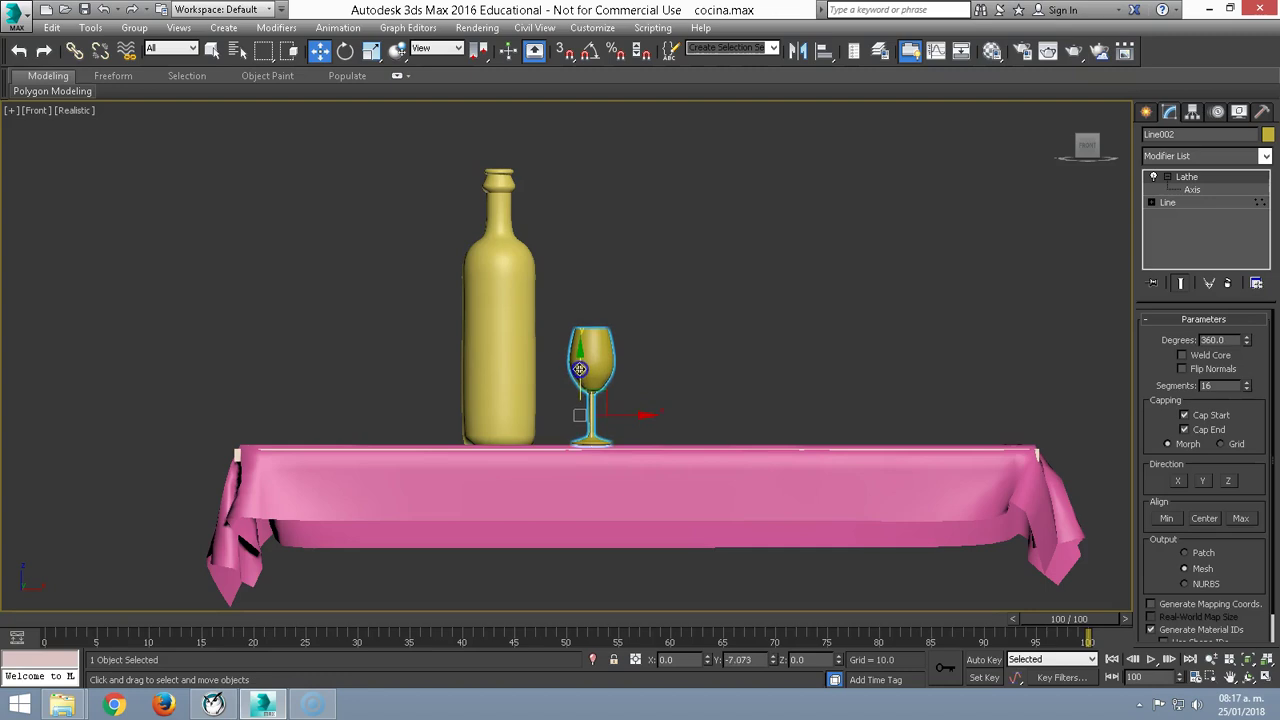
{"action": "right_click", "coordinate": [592, 338]}
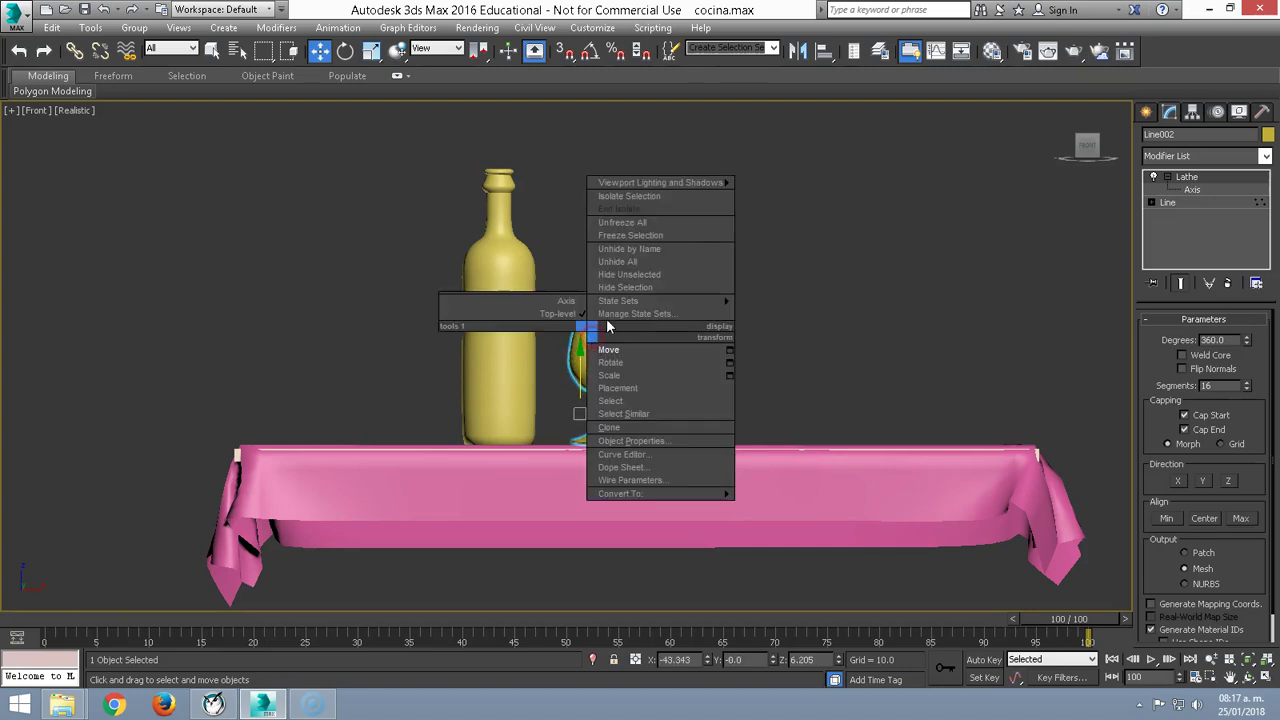
{"action": "left_click", "coordinate": [622, 194]}
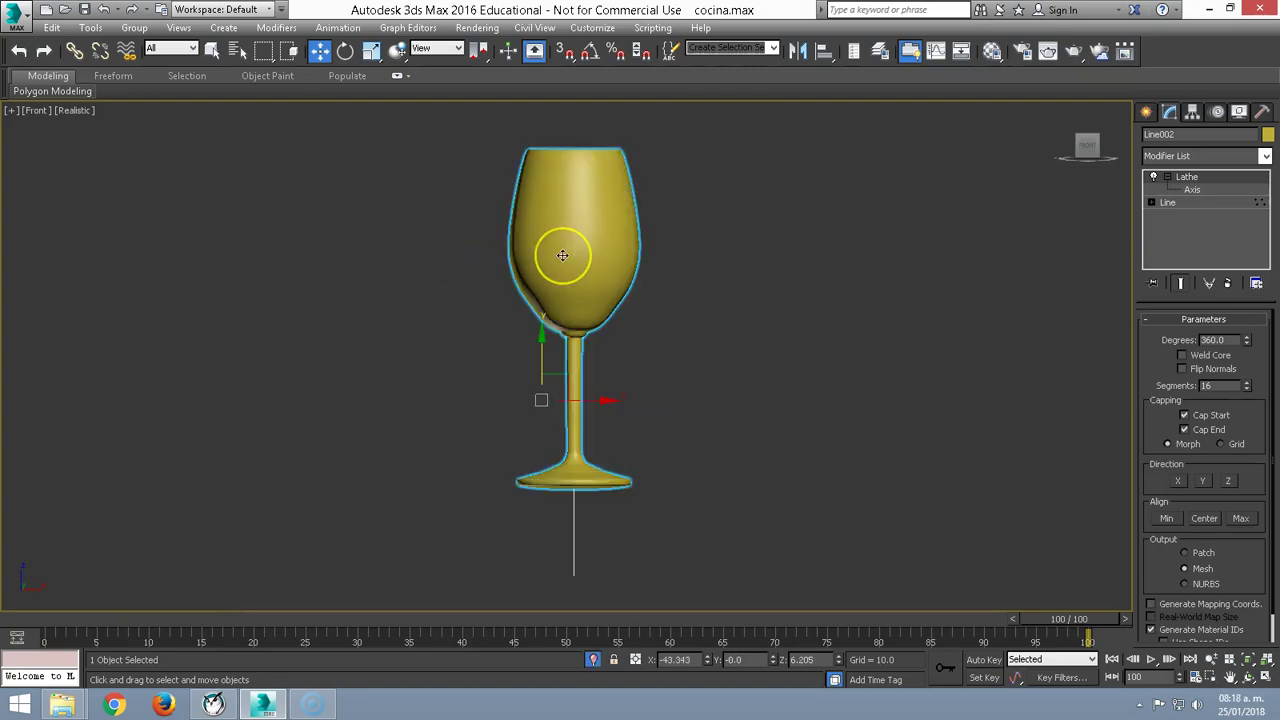
- Outline the Line002 profile spline by 7 units to give the glass wall thickness
{"action": "key", "text": "p"}
{"action": "mouse_move", "coordinate": [573, 230]}
{"action": "middle_mouse_down", "text": "alt"}
{"action": "mouse_move", "coordinate": [543, 277]}
{"action": "mouse_move", "coordinate": [549, 371]}
{"action": "middle_mouse_up", "text": "alt"}
{"action": "scroll", "coordinate": [520, 380], "scroll_direction": "up", "scroll_amount": 4}
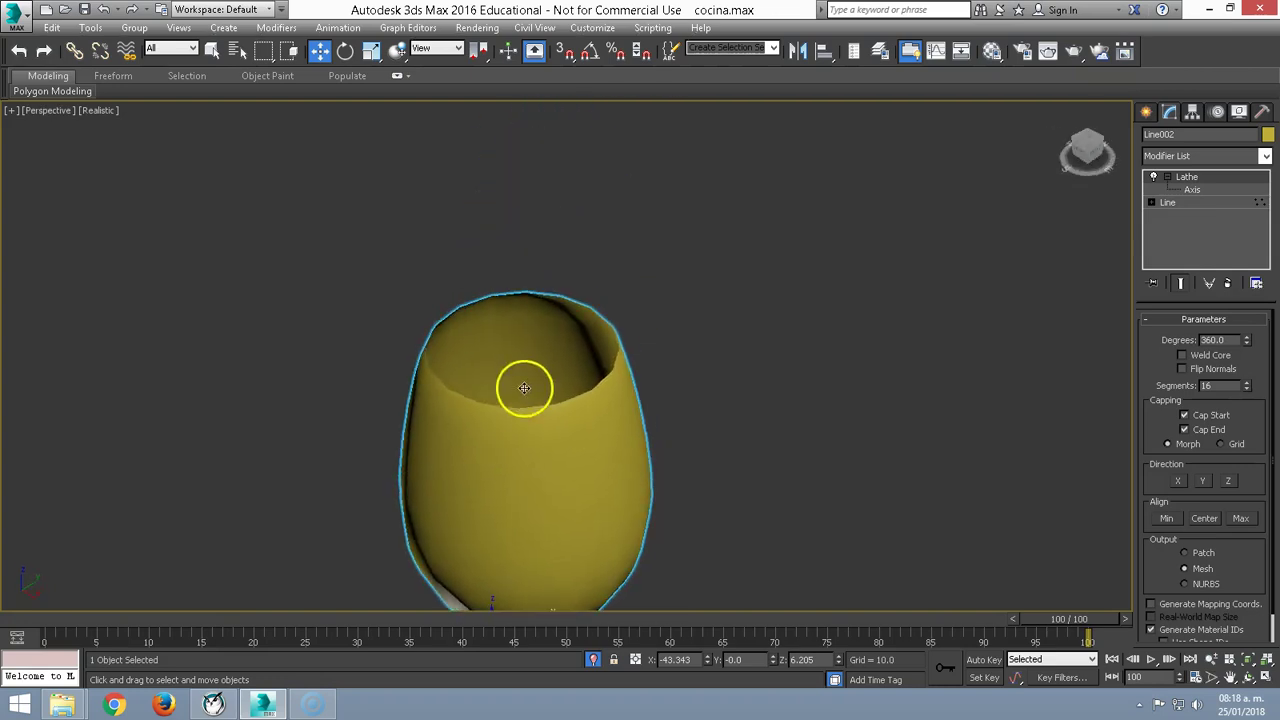
{"action": "key", "text": "f"}
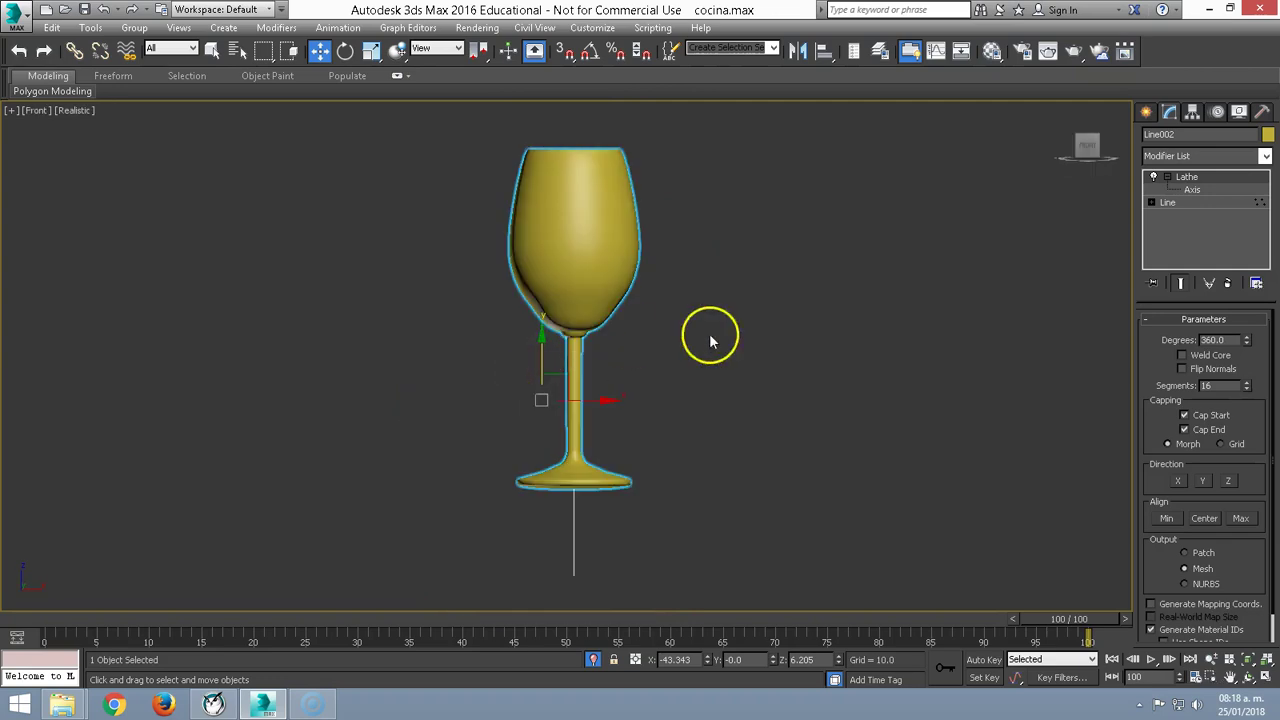
{"action": "left_click", "coordinate": [1170, 179]}
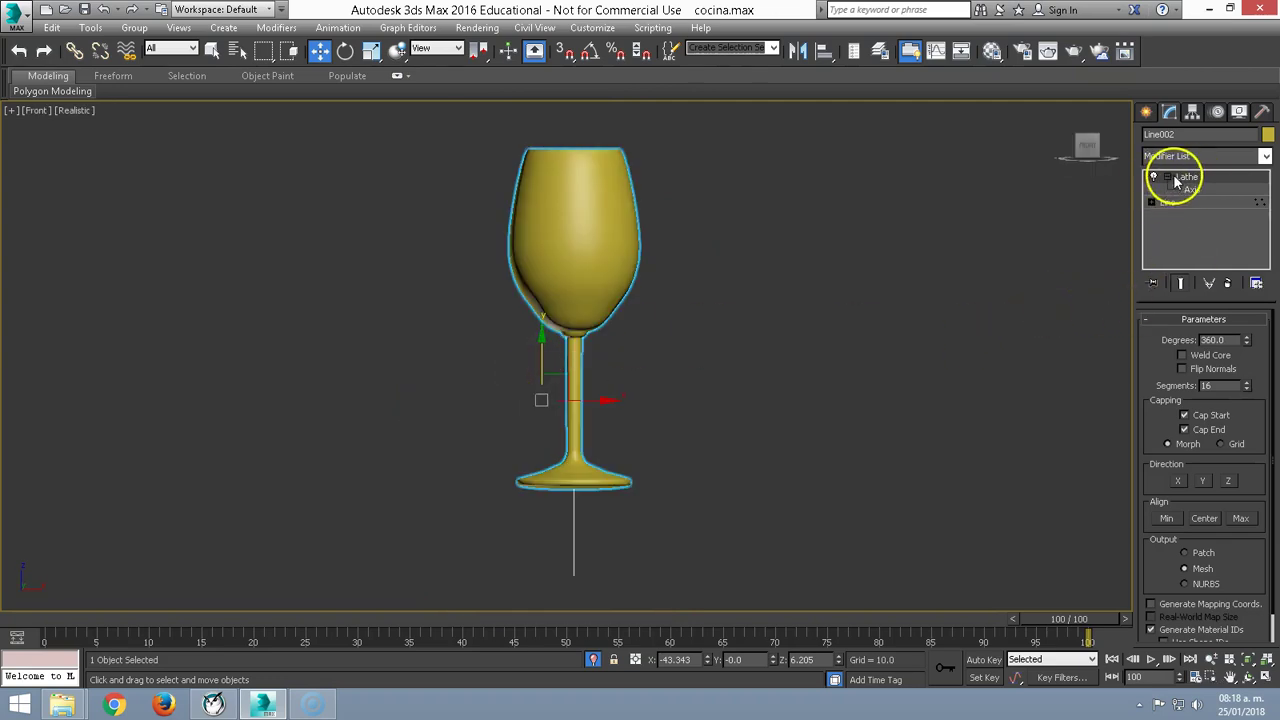
{"action": "left_click", "coordinate": [1170, 190]}
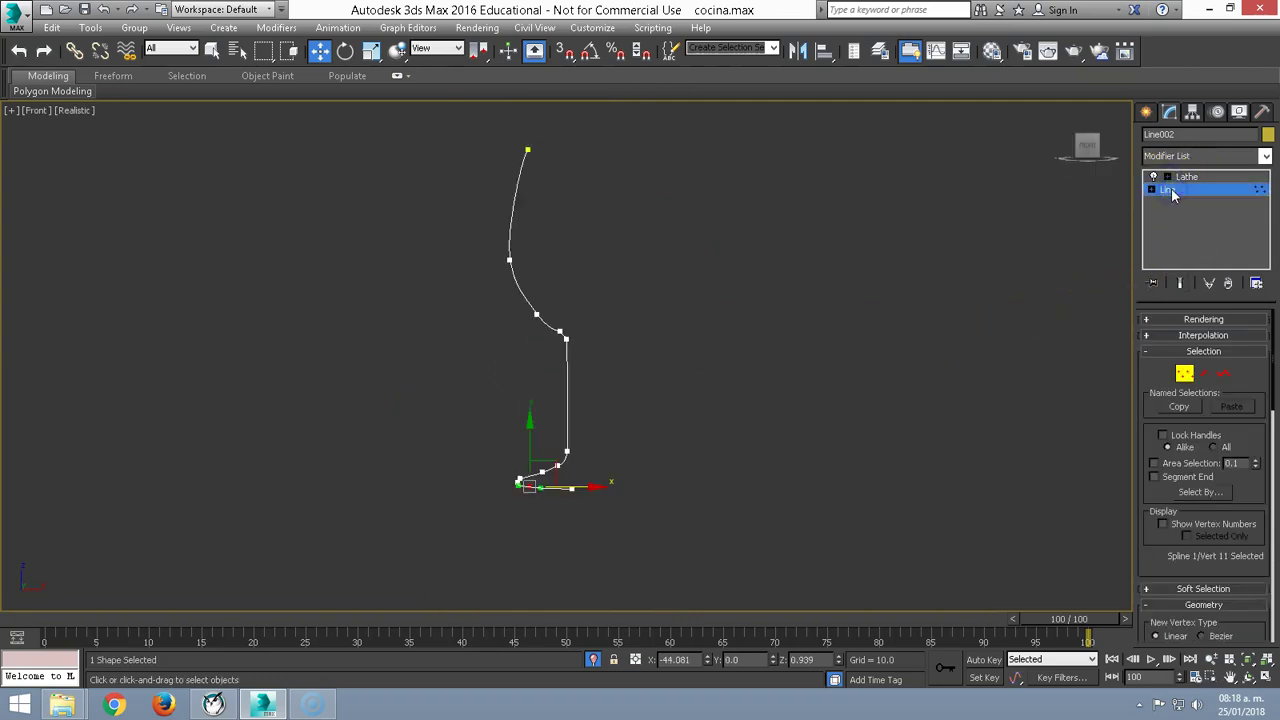
{"action": "left_click", "coordinate": [1223, 374]}
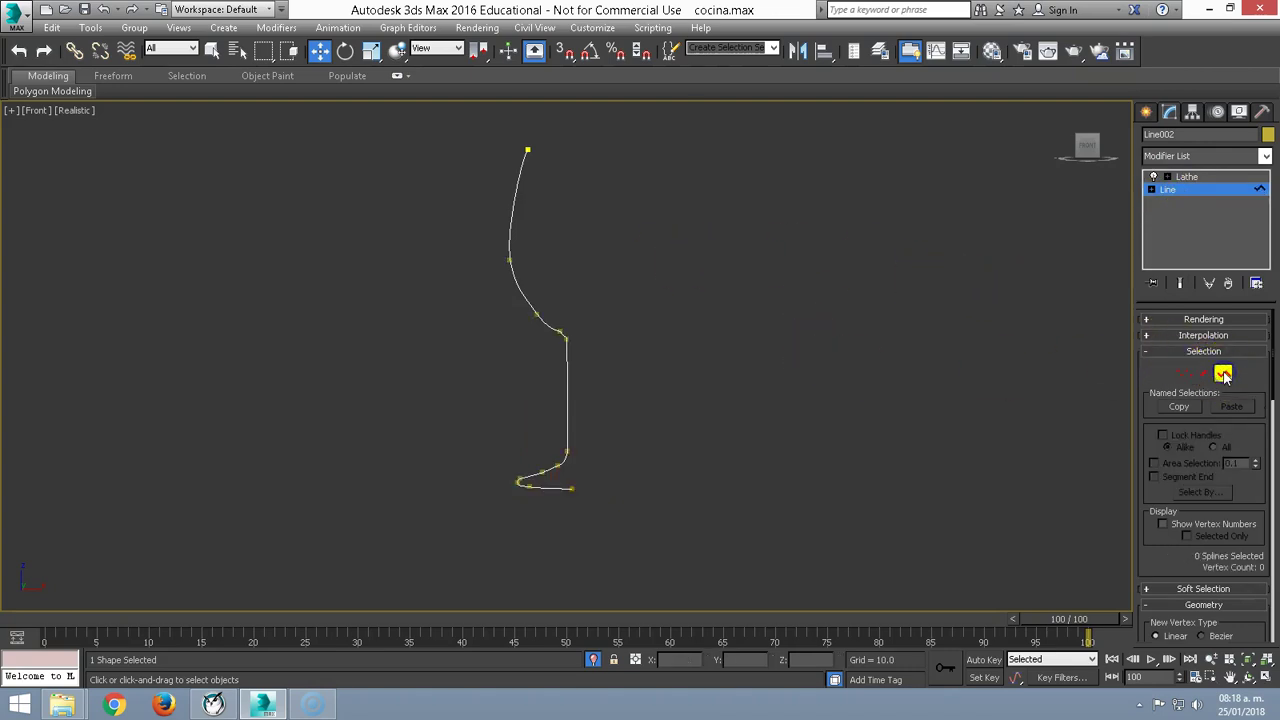
{"action": "mouse_move", "coordinate": [1275, 368]}
{"action": "left_mouse_down"}
{"action": "mouse_move", "coordinate": [1267, 484]}
{"action": "mouse_move", "coordinate": [1250, 507]}
{"action": "left_mouse_up"}
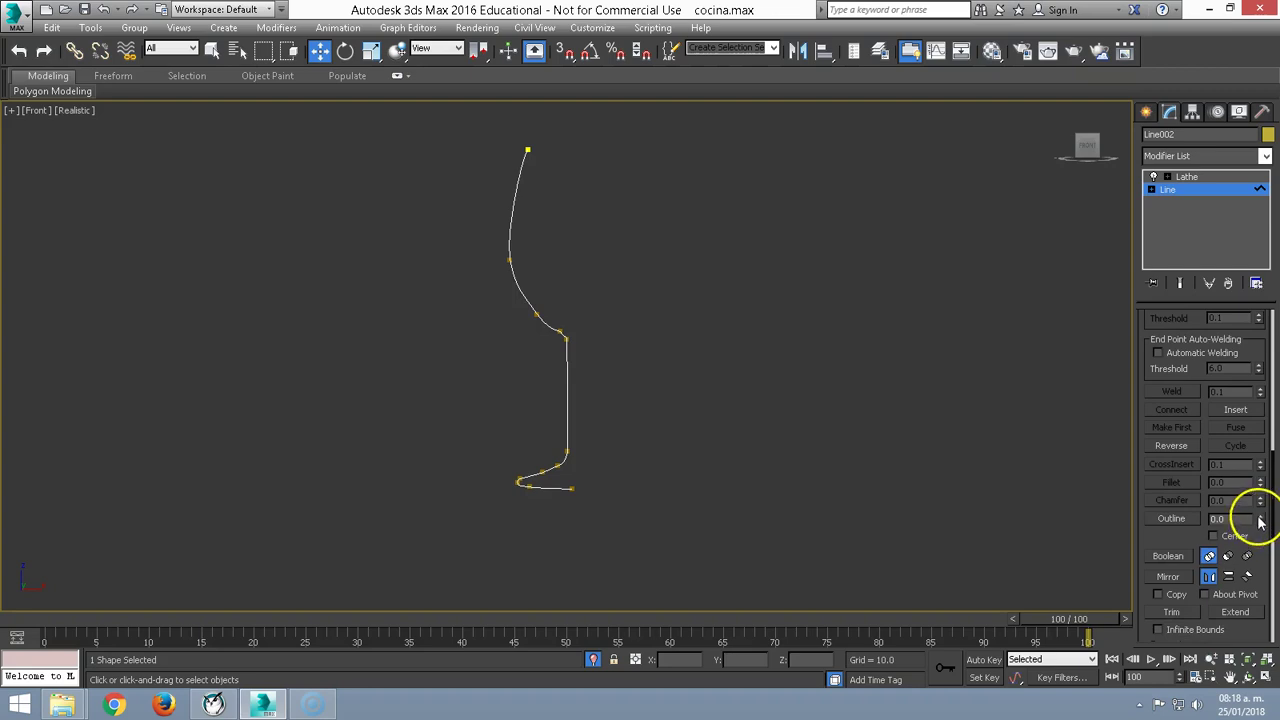
{"action": "left_click_drag", "start_coordinate": [1262, 521], "coordinate": [1252, 514]}
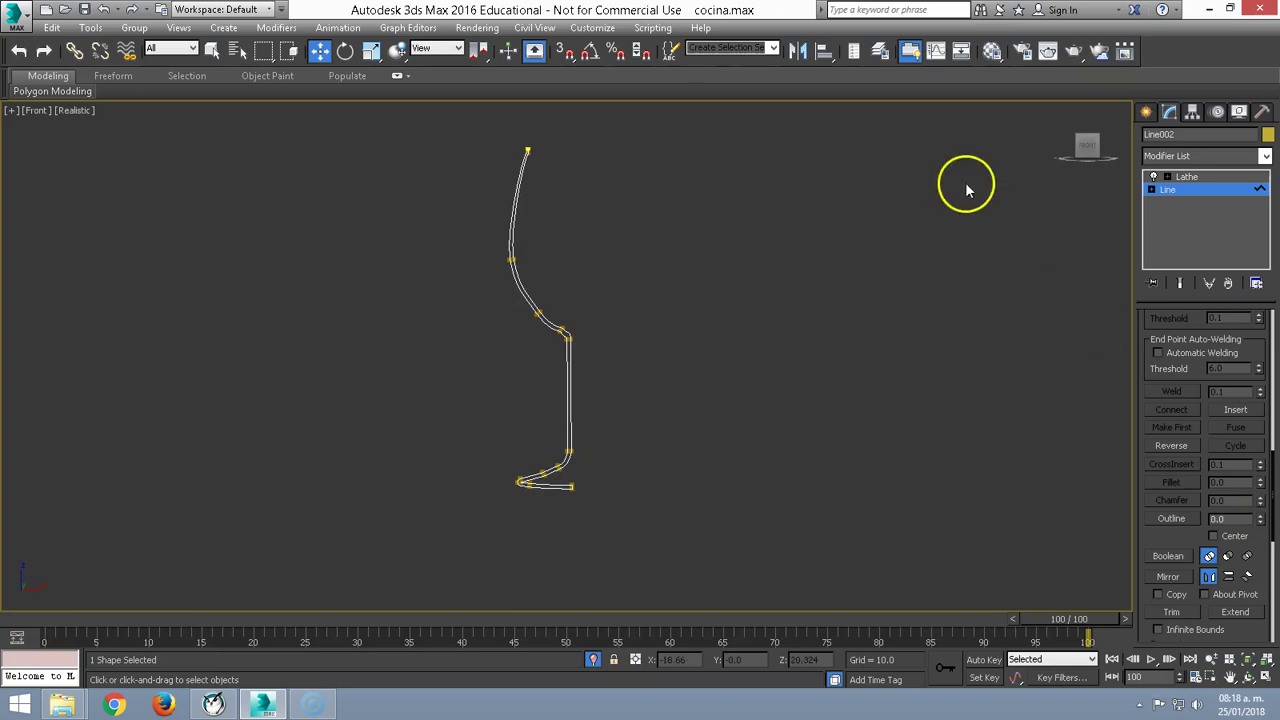
{"action": "left_click", "coordinate": [1200, 177]}
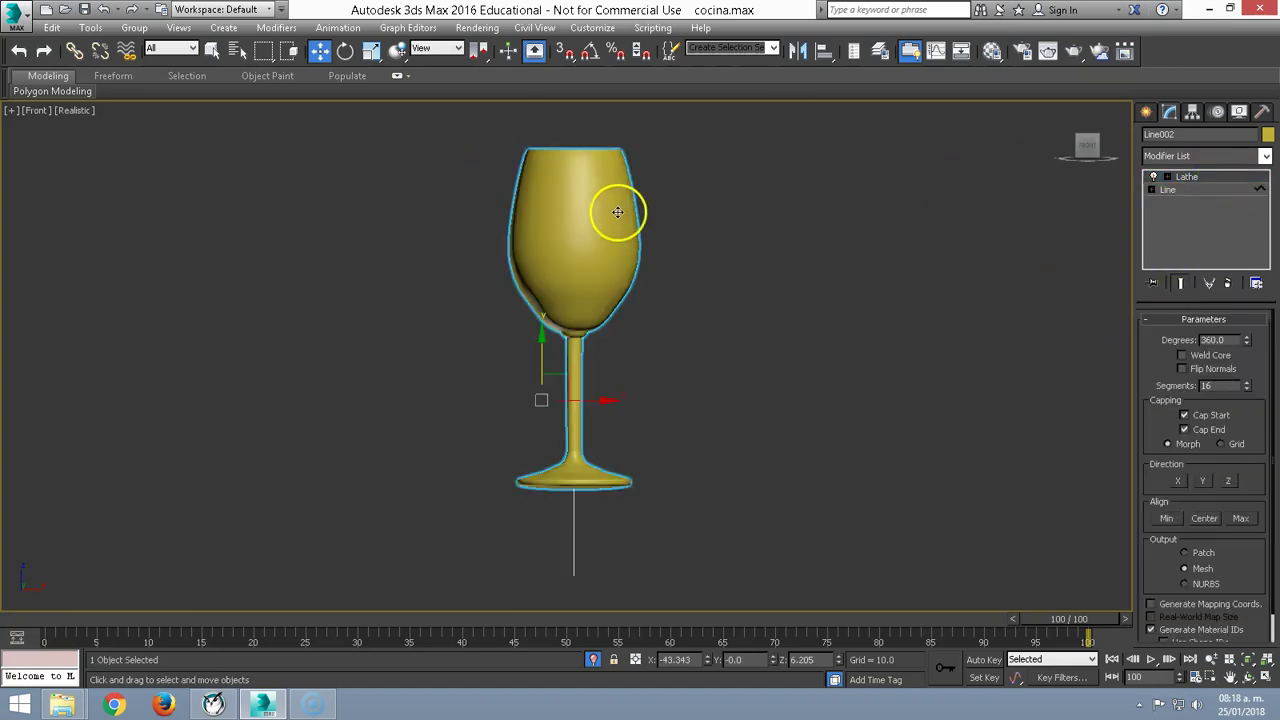
- Select and adjust the profile's vertices at the top of the glass rim
{"action": "key", "text": "p"}
{"action": "mouse_move", "coordinate": [563, 180]}
{"action": "middle_mouse_down", "text": "alt"}
{"action": "mouse_move", "coordinate": [546, 257]}
{"action": "mouse_move", "coordinate": [523, 260]}
{"action": "mouse_move", "coordinate": [523, 234]}
{"action": "middle_mouse_up", "text": "alt"}
{"action": "scroll", "coordinate": [540, 245], "scroll_direction": "up", "scroll_amount": 5}
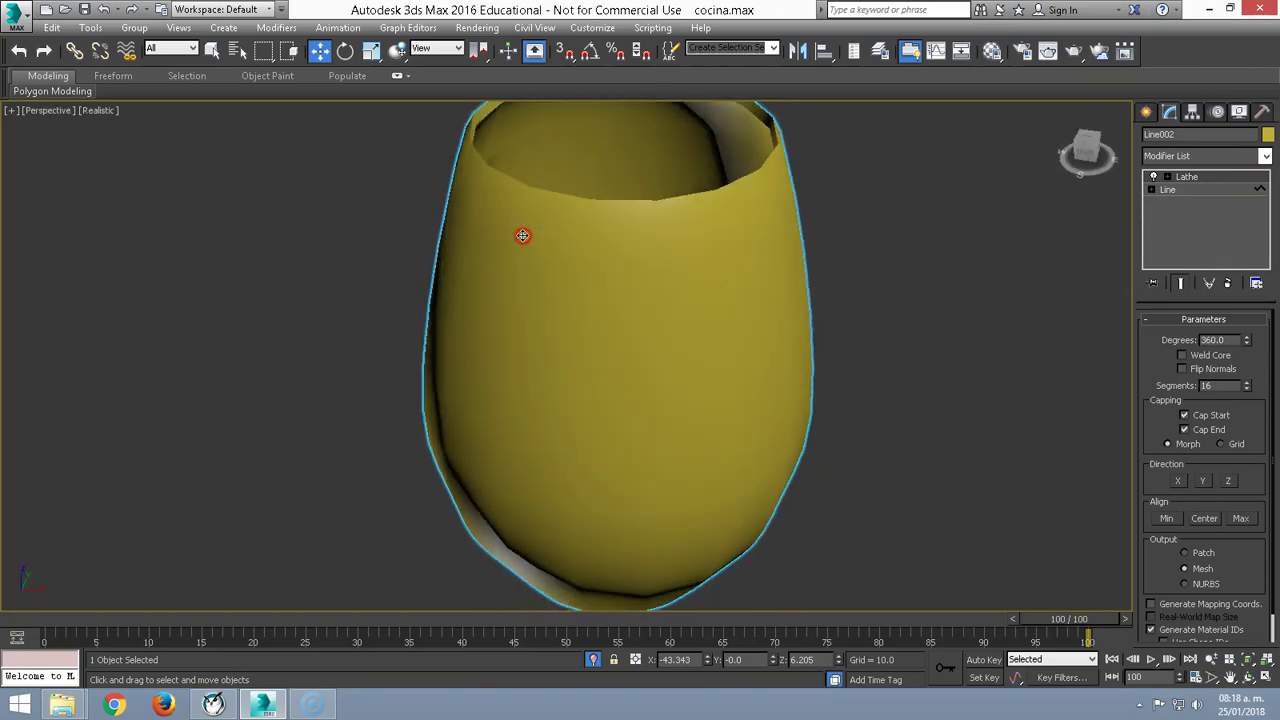
{"action": "left_click", "coordinate": [1166, 187]}
{"action": "mouse_move", "coordinate": [503, 183]}
{"action": "middle_mouse_down"}
{"action": "mouse_move", "coordinate": [514, 283]}
{"action": "mouse_move", "coordinate": [467, 440]}
{"action": "mouse_move", "coordinate": [466, 220]}
{"action": "mouse_move", "coordinate": [521, 296]}
{"action": "middle_mouse_up"}
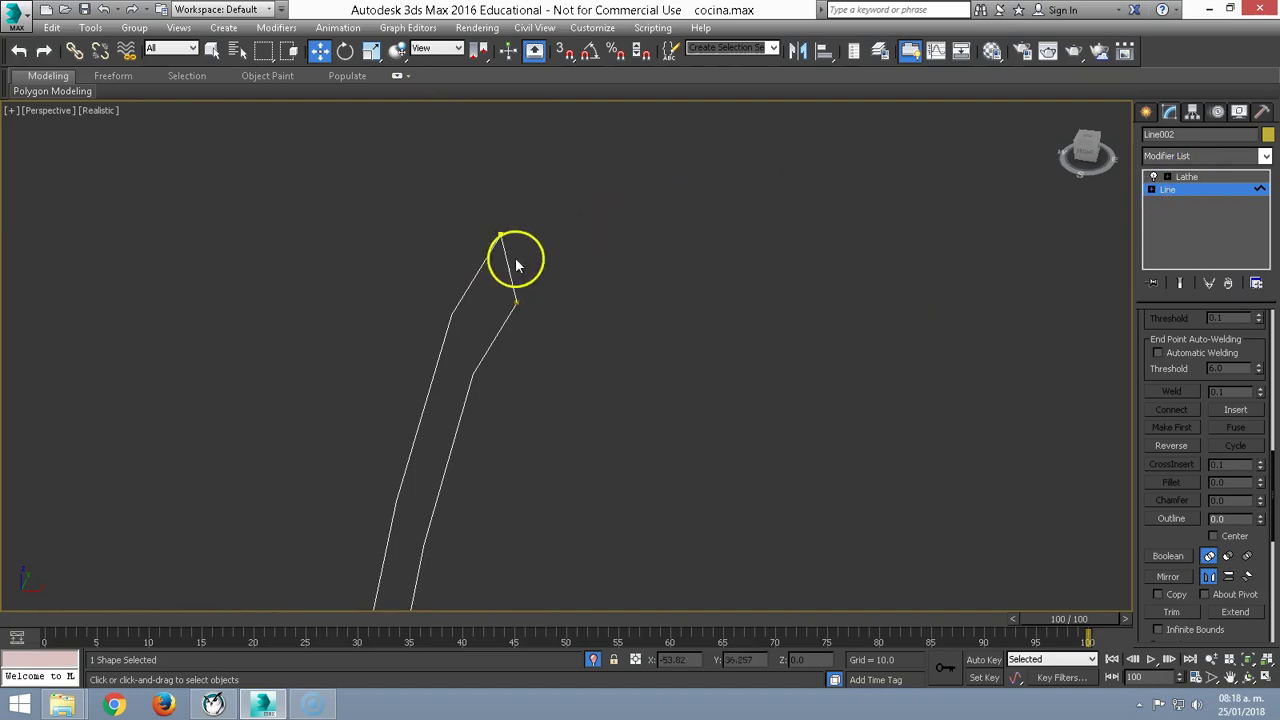
{"action": "right_click", "coordinate": [516, 265]}
{"action": "left_click", "coordinate": [494, 331]}
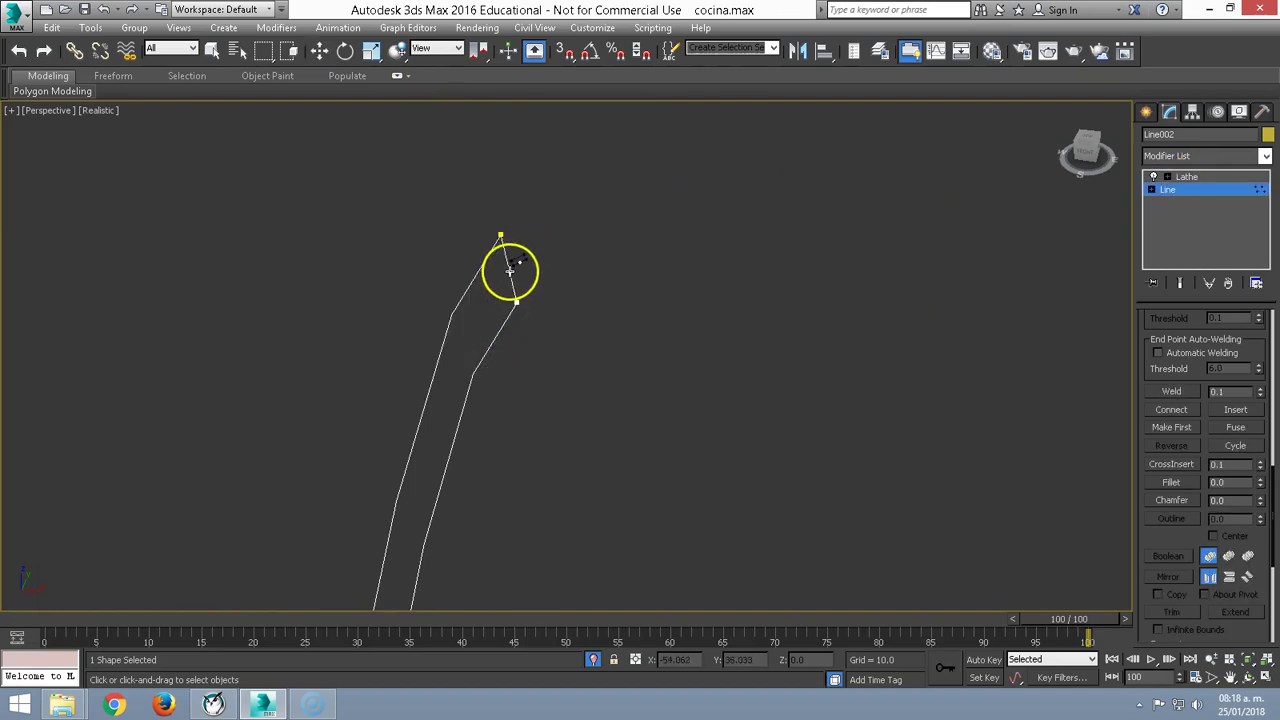
{"action": "key", "text": "w"}
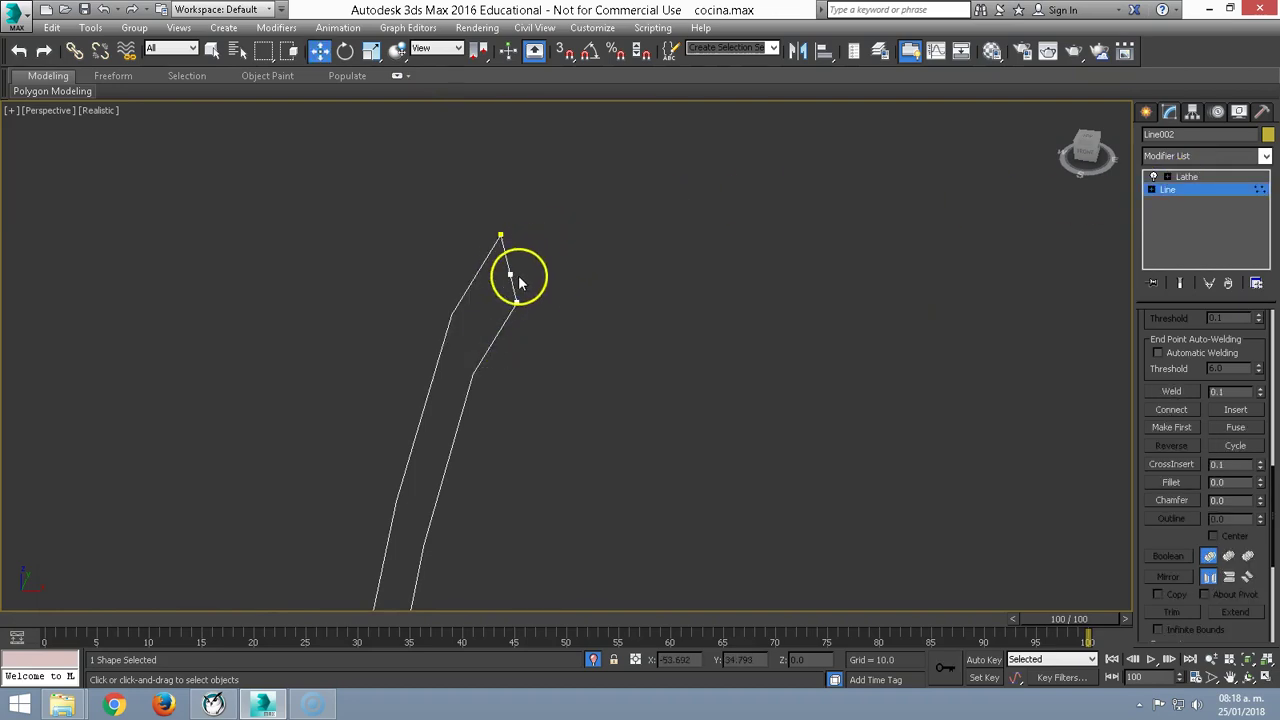
{"action": "left_click", "coordinate": [510, 273]}
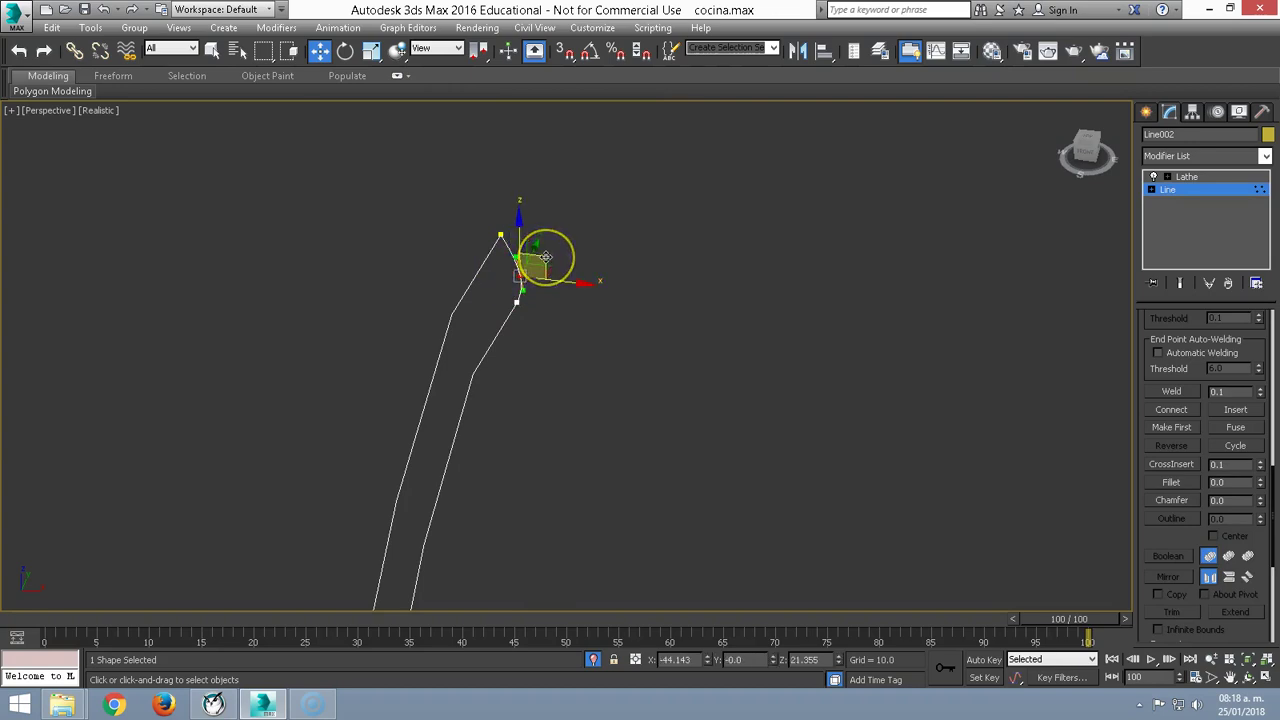
{"action": "key", "text": "f"}
{"action": "scroll", "coordinate": [531, 420], "scroll_direction": "up", "scroll_amount": 3}
{"action": "scroll", "coordinate": [489, 377], "scroll_direction": "up", "scroll_amount": 2}
{"action": "scroll", "coordinate": [573, 393], "scroll_direction": "up", "scroll_amount": 2}
{"action": "middle_click_drag", "start_coordinate": [573, 393], "coordinate": [573, 260]}
{"action": "left_click_drag", "start_coordinate": [591, 349], "coordinate": [594, 333]}
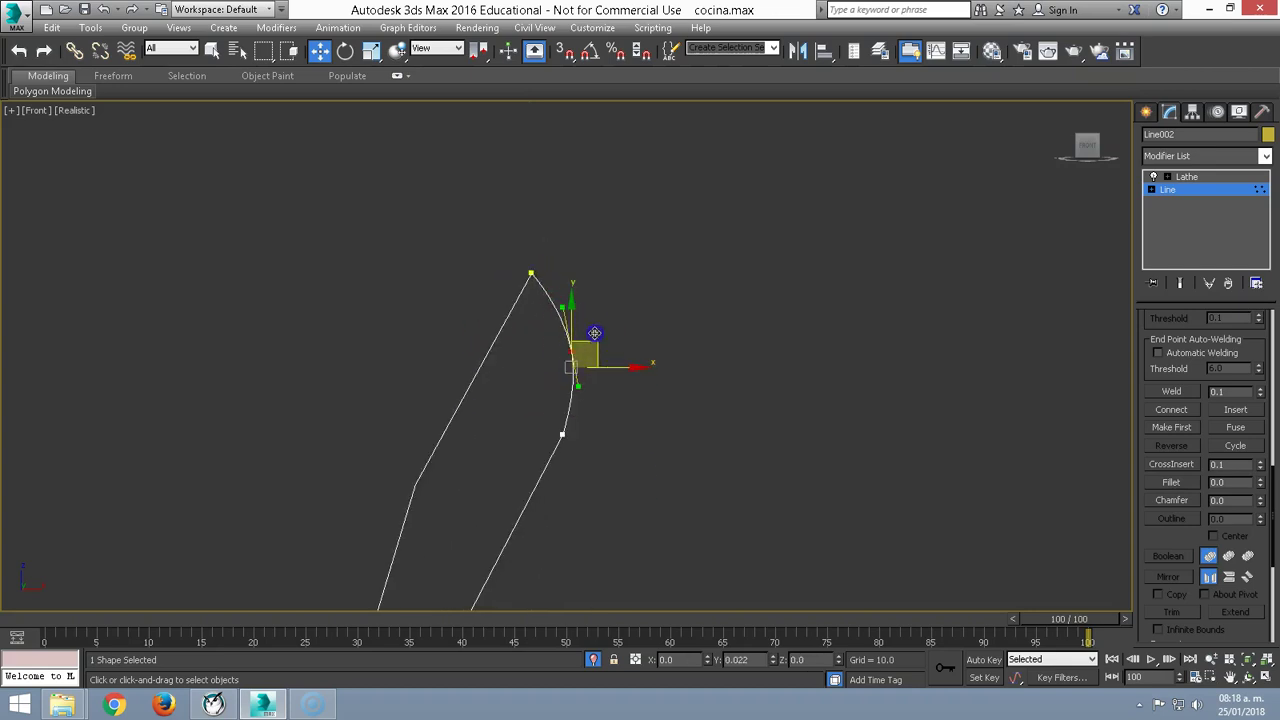
{"action": "left_click", "coordinate": [580, 377]}
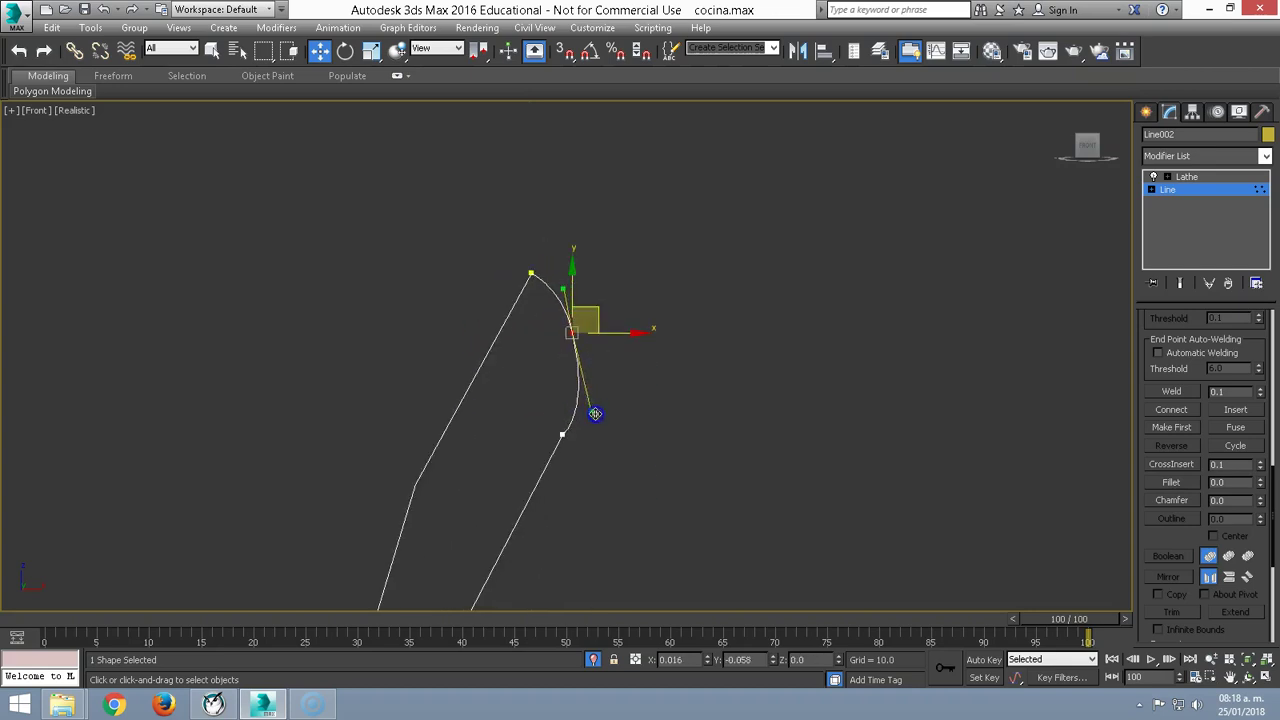
{"action": "left_click", "coordinate": [531, 275]}
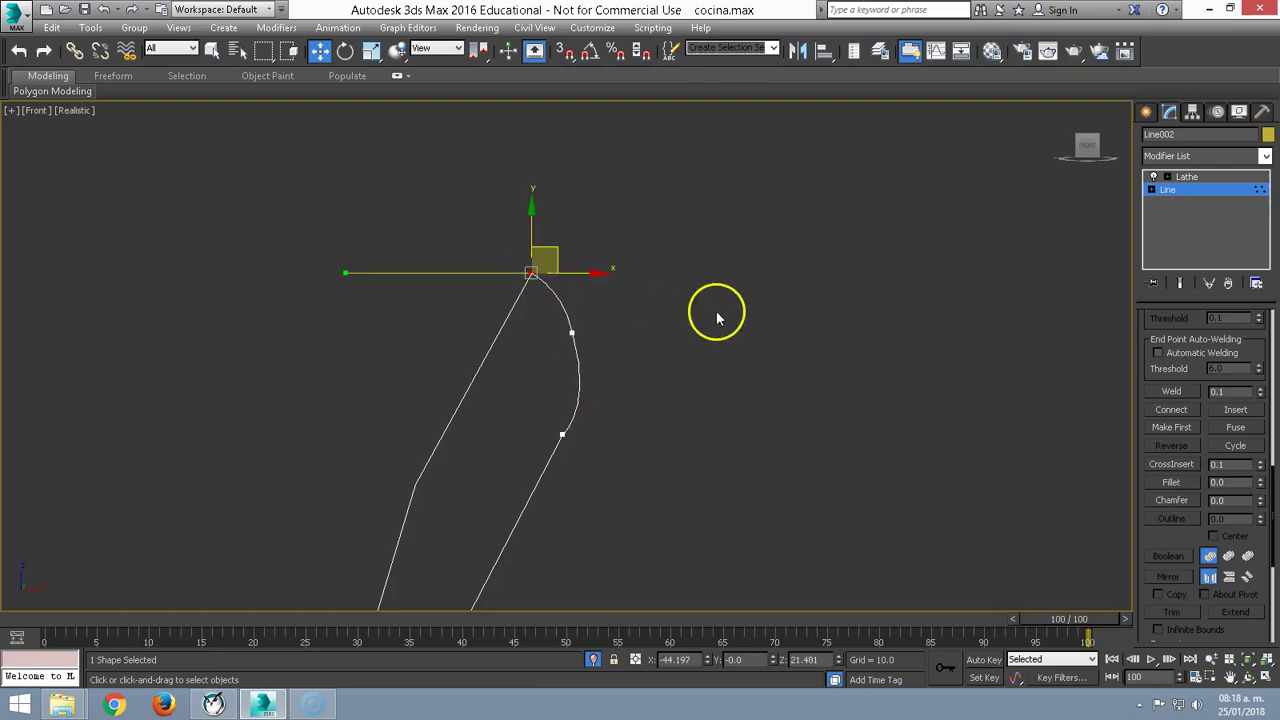
{"action": "scroll", "coordinate": [663, 271], "scroll_direction": "down", "scroll_amount": 5}
- Return to the Lathe result and end isolation to show the whole scene
{"action": "left_click", "coordinate": [1188, 177]}
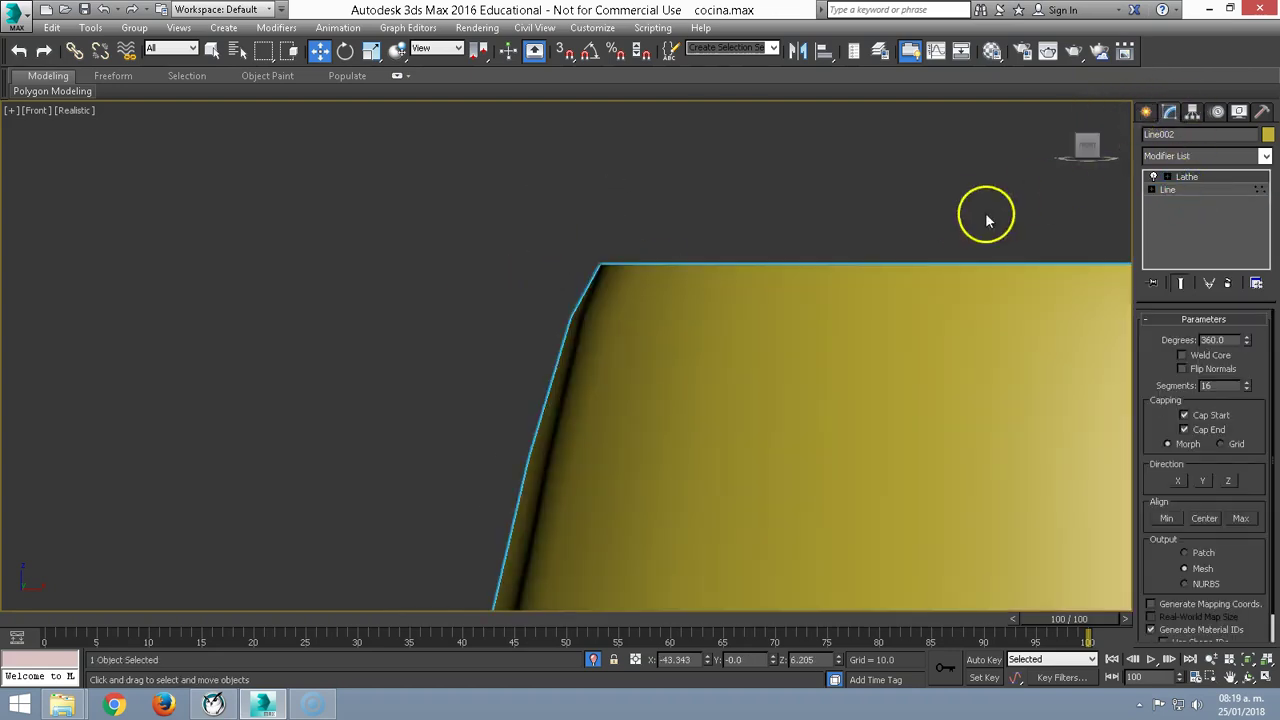
{"action": "scroll", "coordinate": [457, 229], "scroll_direction": "down", "scroll_amount": 2}
{"action": "scroll", "coordinate": [486, 263], "scroll_direction": "down", "scroll_amount": 3}
{"action": "scroll", "coordinate": [492, 258], "scroll_direction": "down", "scroll_amount": 2}
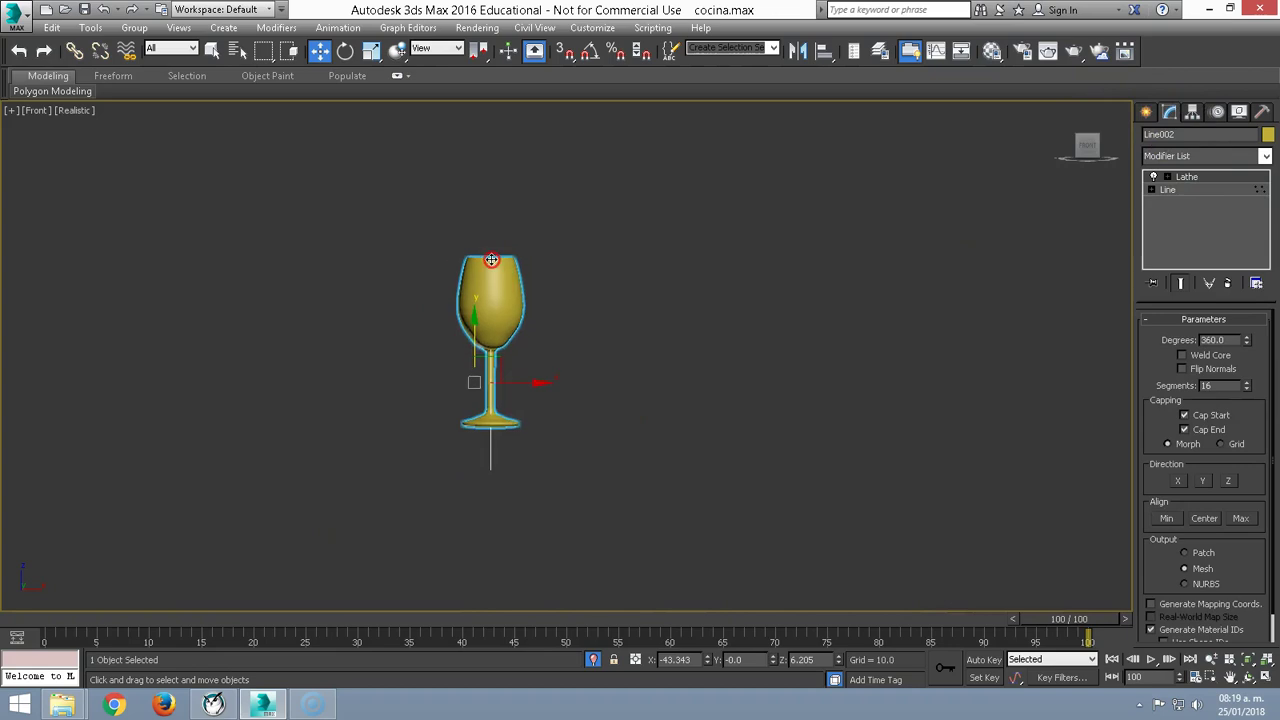
{"action": "scroll", "coordinate": [490, 258], "scroll_direction": "up", "scroll_amount": 1}
{"action": "scroll", "coordinate": [491, 300], "scroll_direction": "down", "scroll_amount": 3}
{"action": "scroll", "coordinate": [497, 275], "scroll_direction": "up", "scroll_amount": 1}
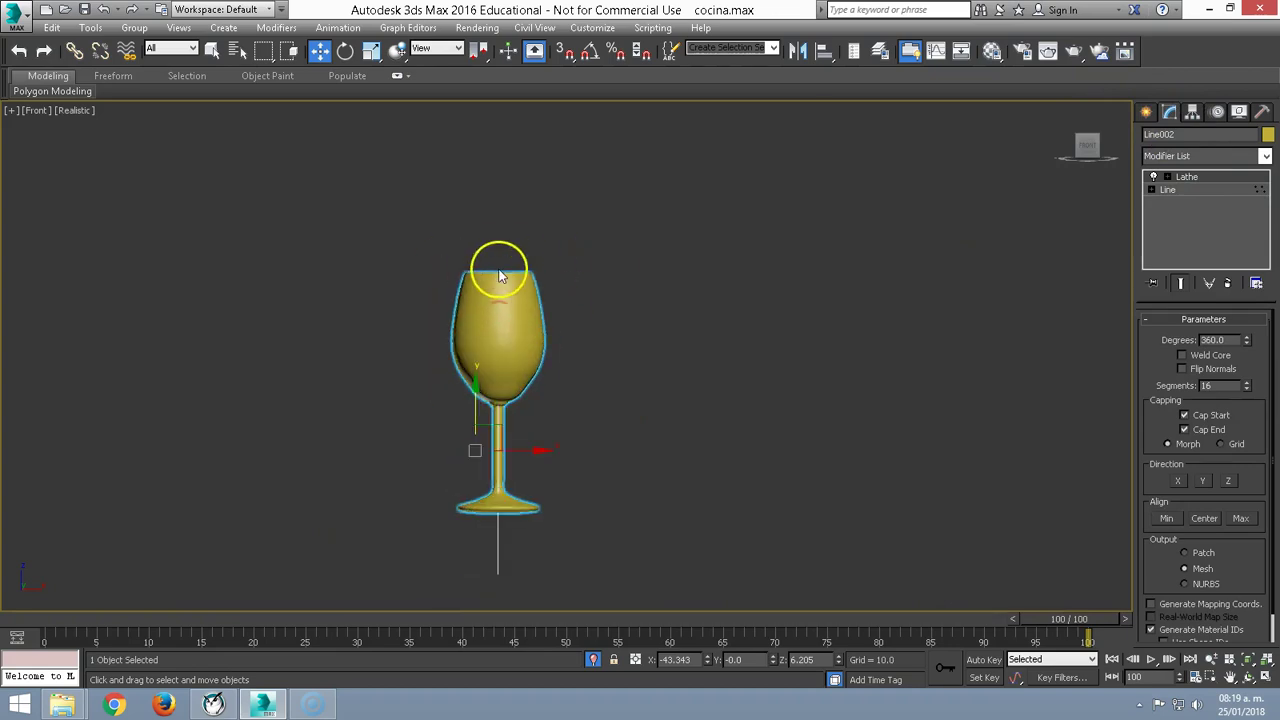
{"action": "right_click", "coordinate": [495, 294]}
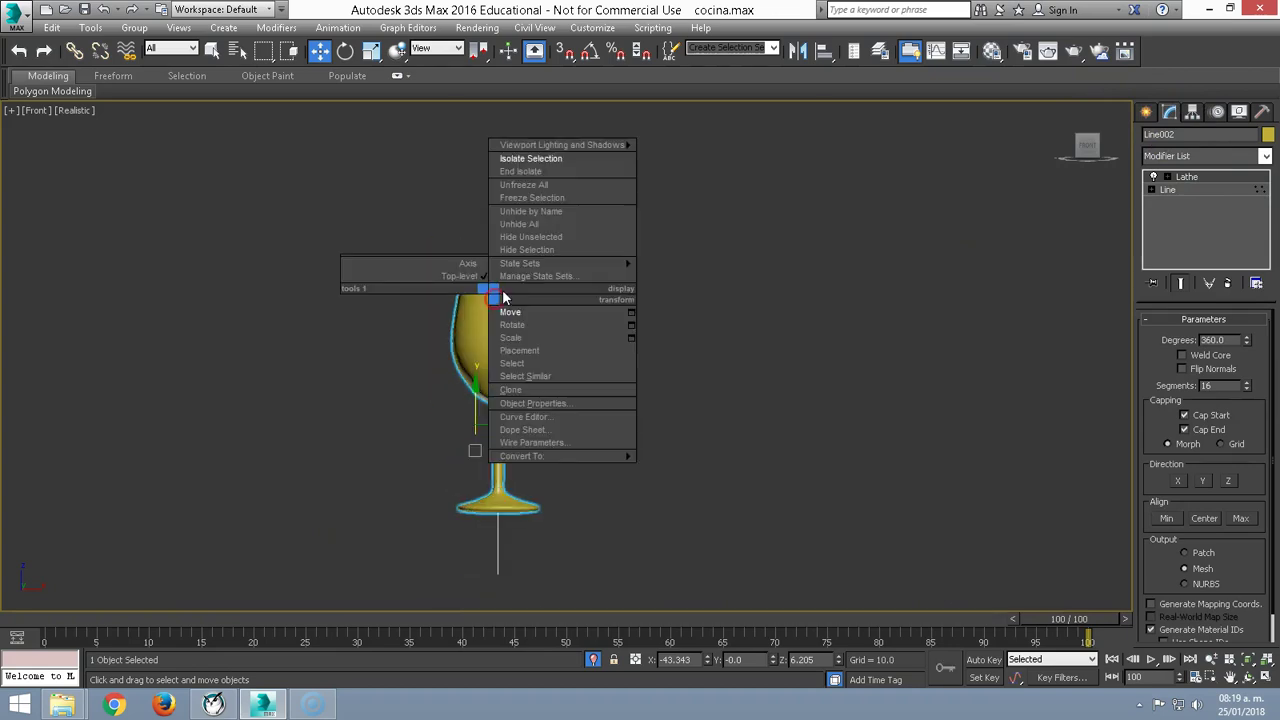
{"action": "left_click", "coordinate": [517, 171]}
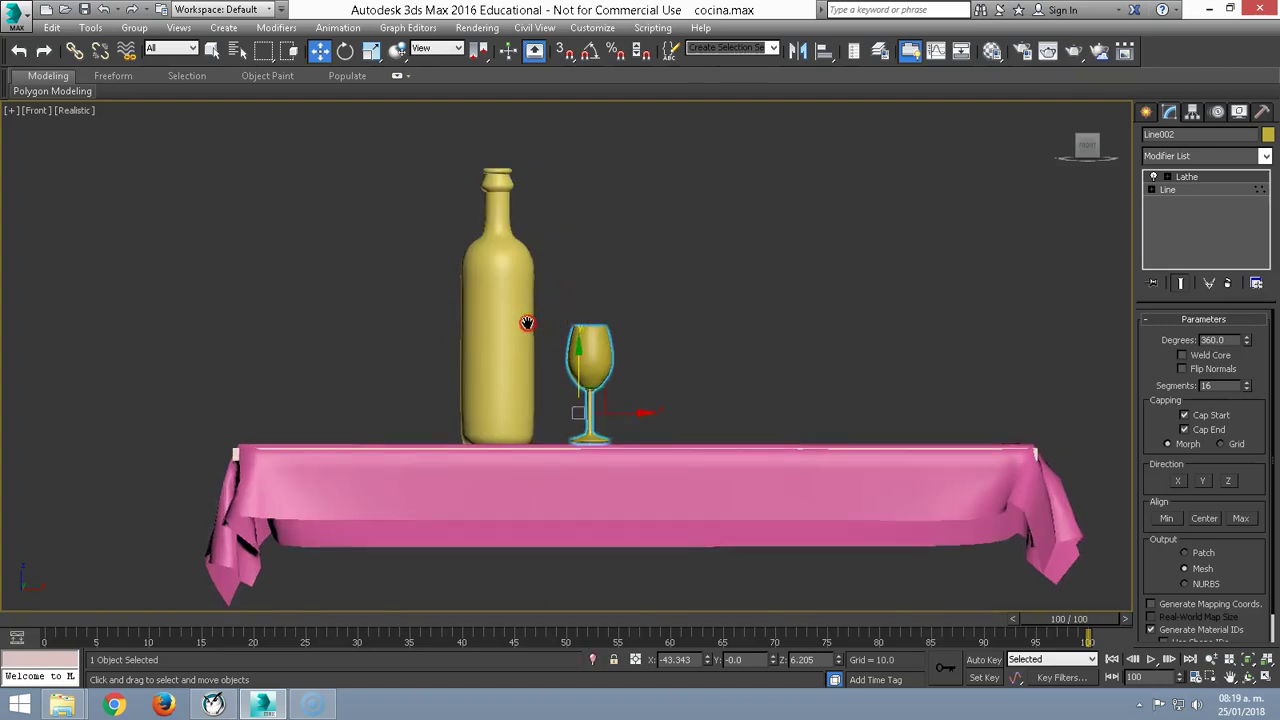
- Deselect the wine glass and return to the Front view
{"action": "scroll", "coordinate": [792, 356], "scroll_direction": "up", "scroll_amount": 1}
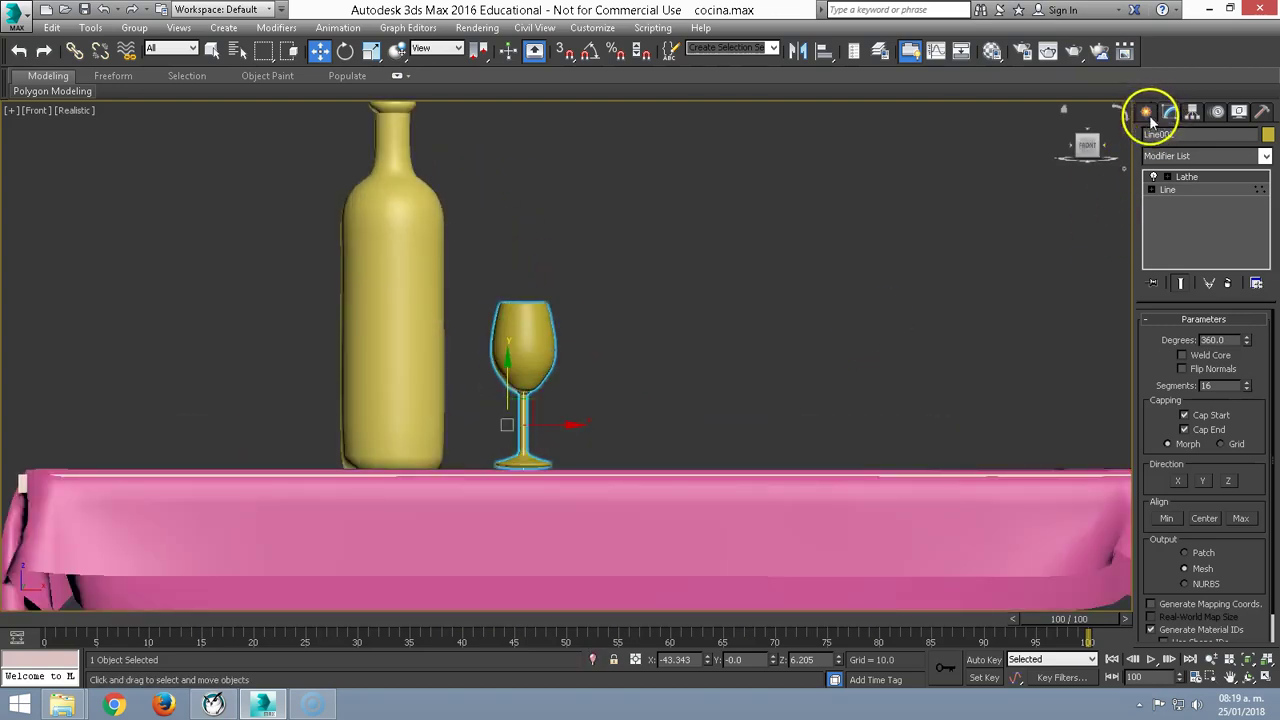
{"action": "left_click", "coordinate": [1118, 110]}
{"action": "left_click", "coordinate": [1146, 112]}
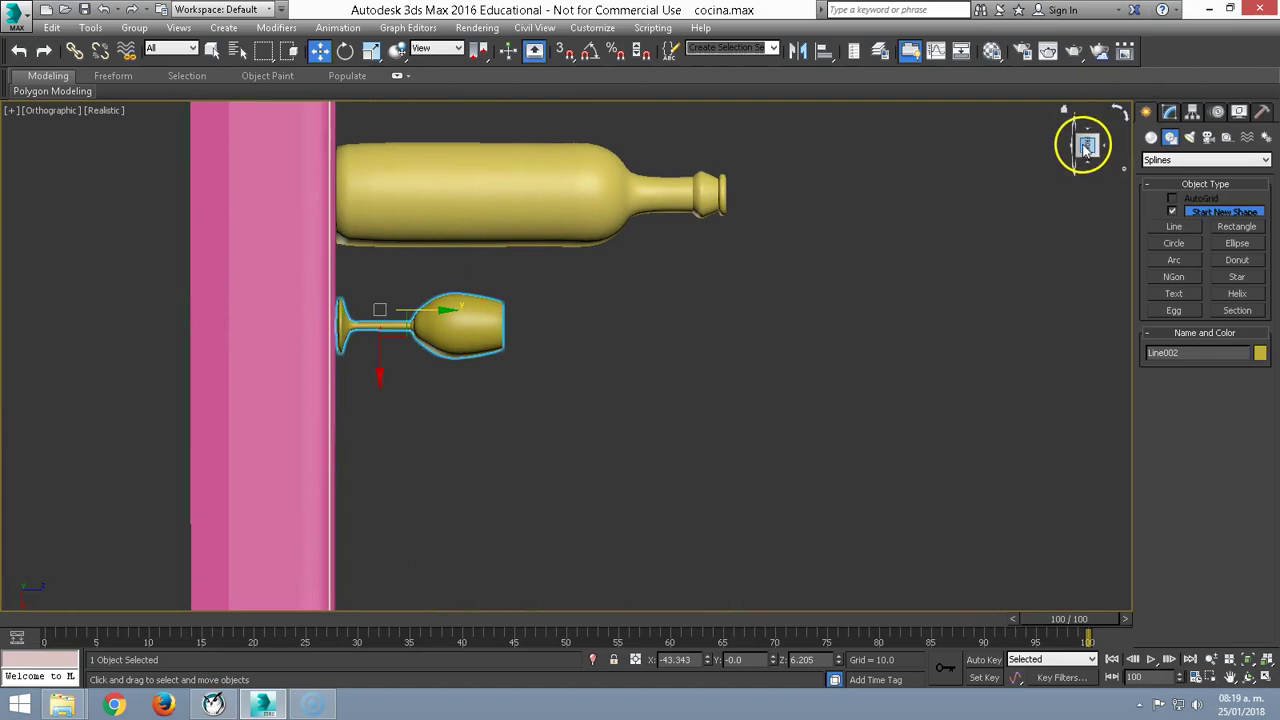
{"action": "left_click", "coordinate": [937, 153]}
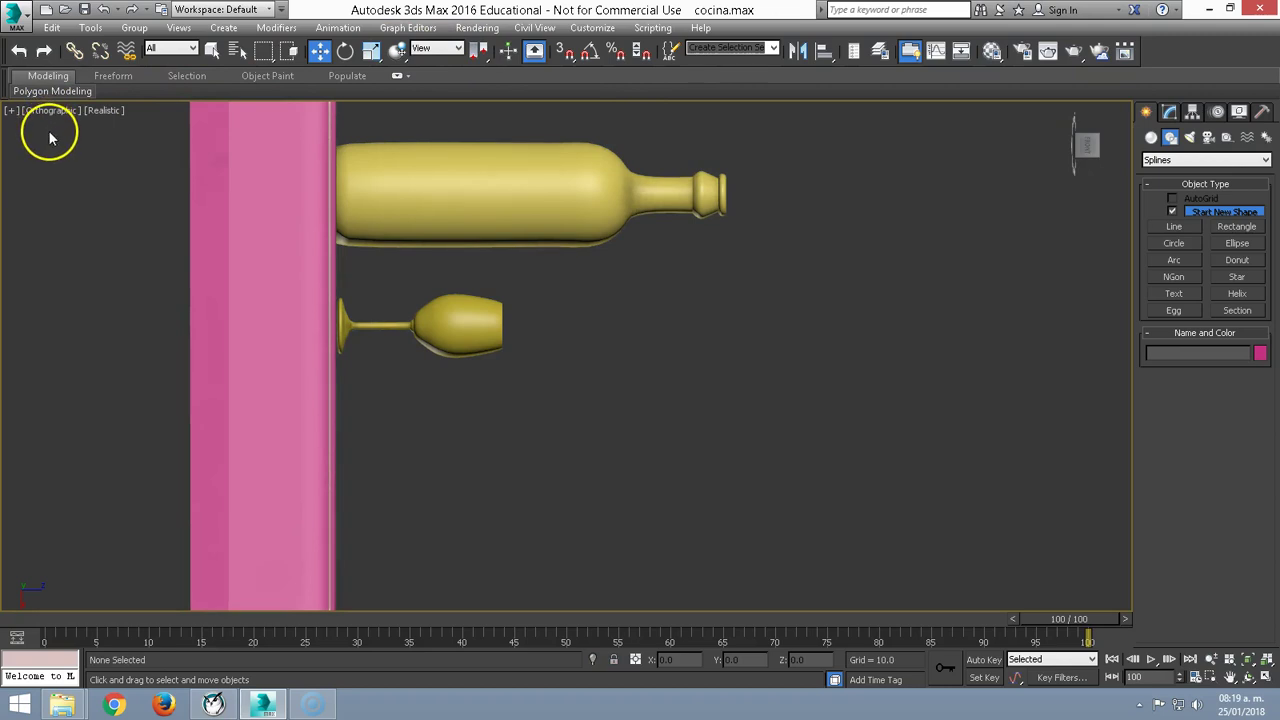
{"action": "key", "text": "f"}
{"action": "scroll", "coordinate": [809, 283], "scroll_direction": "down", "scroll_amount": 2}
{"action": "scroll", "coordinate": [950, 260], "scroll_direction": "down", "scroll_amount": 3}
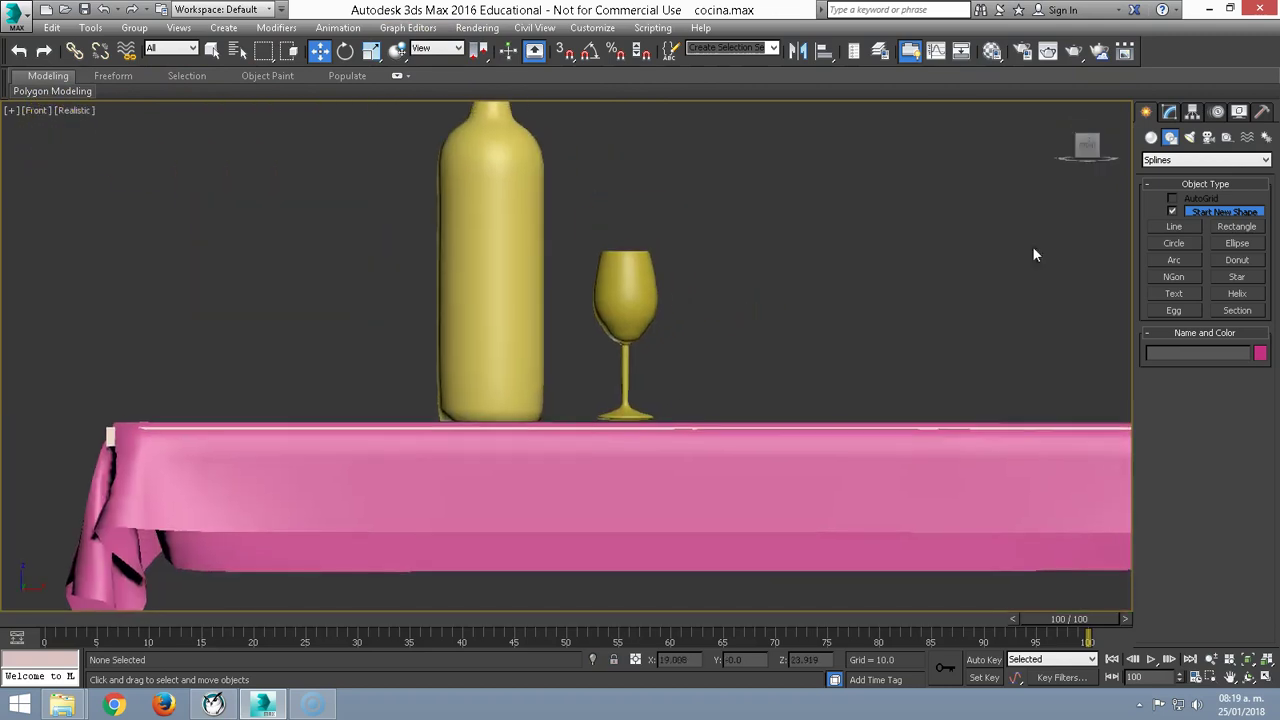
- Draw a six-point curved bowl profile line beside the glass, just above the table
{"action": "left_click", "coordinate": [1175, 226]}
{"action": "middle_click_drag", "start_coordinate": [595, 401], "coordinate": [414, 366]}
{"action": "scroll", "coordinate": [414, 366], "scroll_direction": "up", "scroll_amount": 2}
{"action": "left_click", "coordinate": [855, 346]}
{"action": "left_click", "coordinate": [732, 346]}
{"action": "left_click", "coordinate": [647, 276]}
{"action": "left_click", "coordinate": [661, 310]}
{"action": "left_click", "coordinate": [791, 363]}
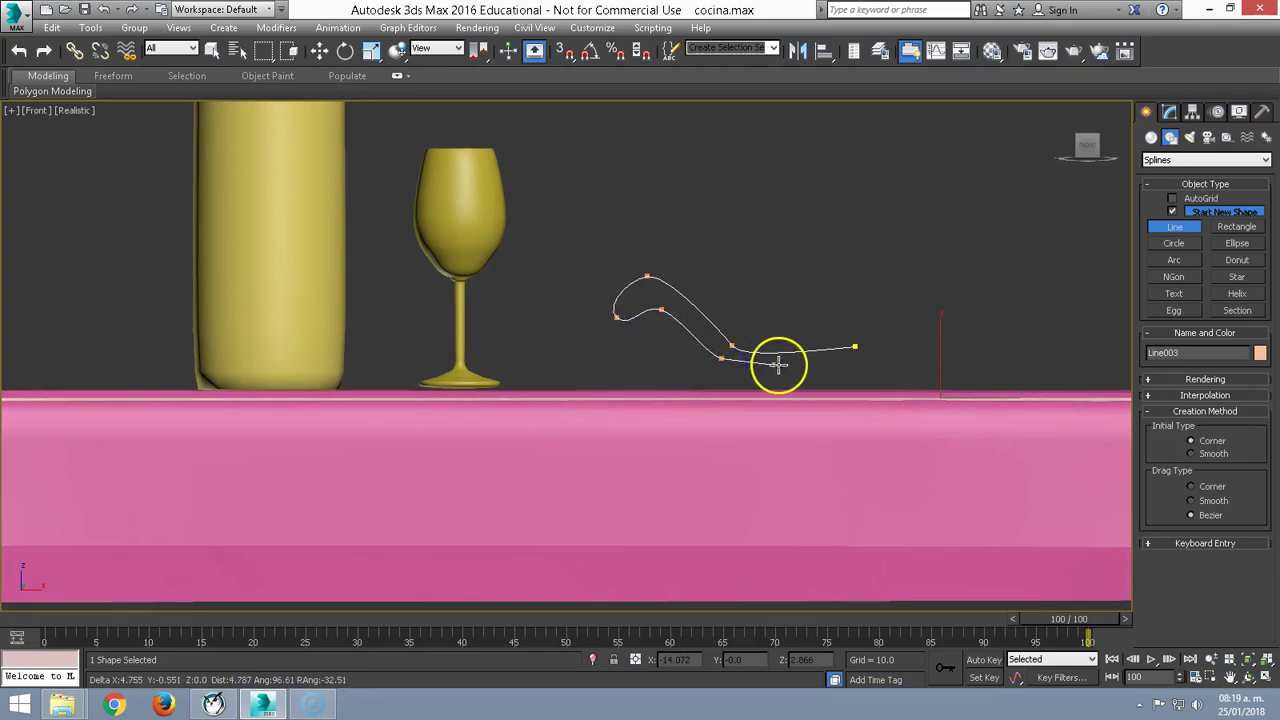
{"action": "left_click", "coordinate": [822, 368]}
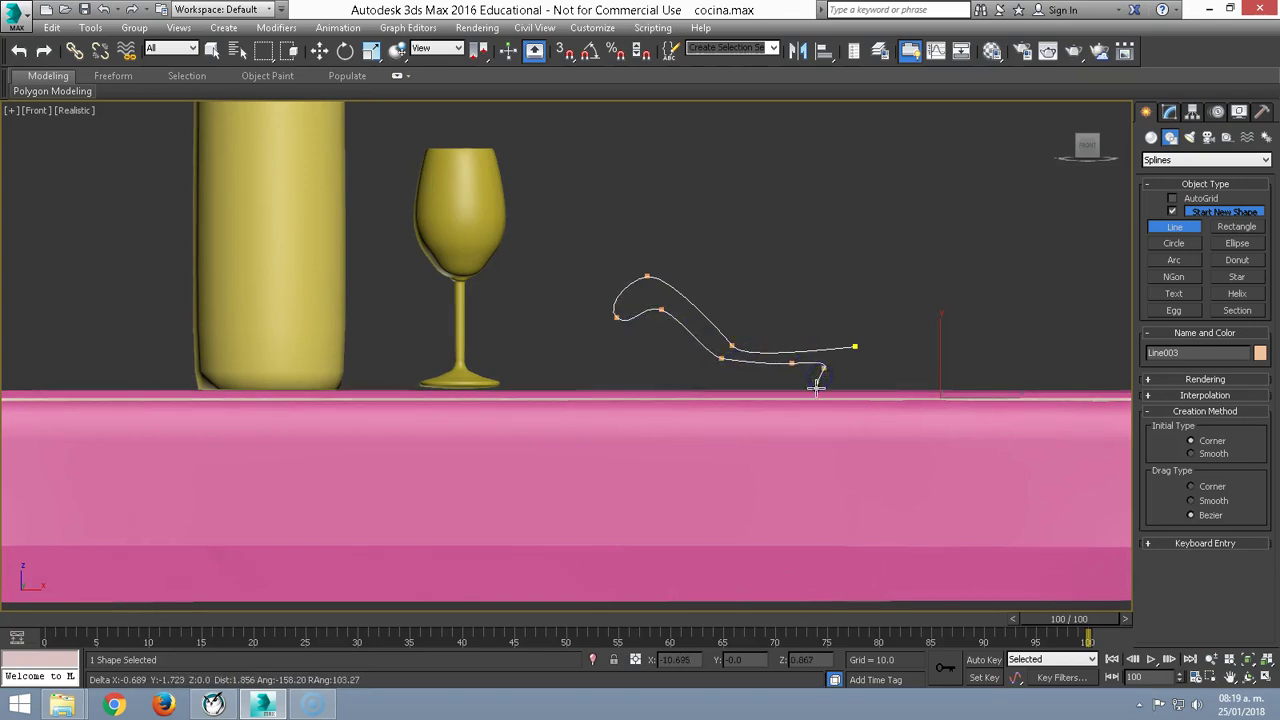
{"action": "right_click", "coordinate": [860, 366]}
- Open Line003 in the Modify panel at Vertex level
{"action": "scroll", "coordinate": [812, 352], "scroll_direction": "up", "scroll_amount": 3}
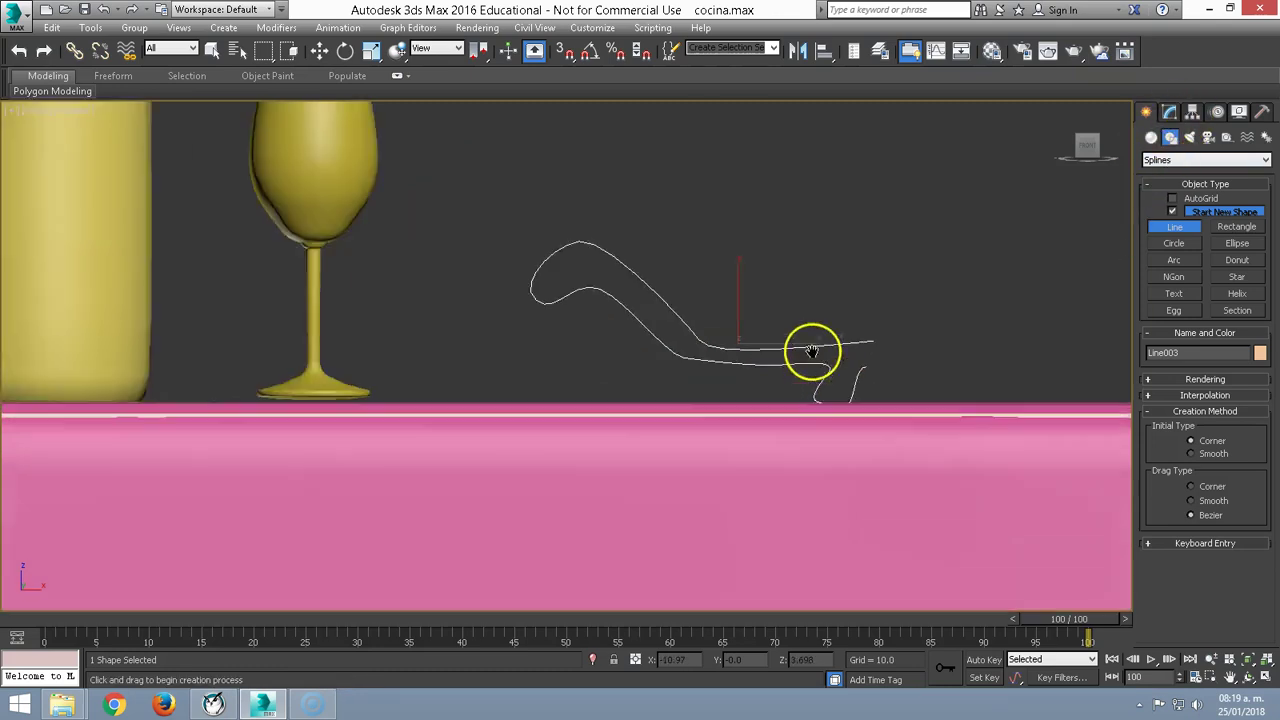
{"action": "scroll", "coordinate": [890, 390], "scroll_direction": "up", "scroll_amount": 3}
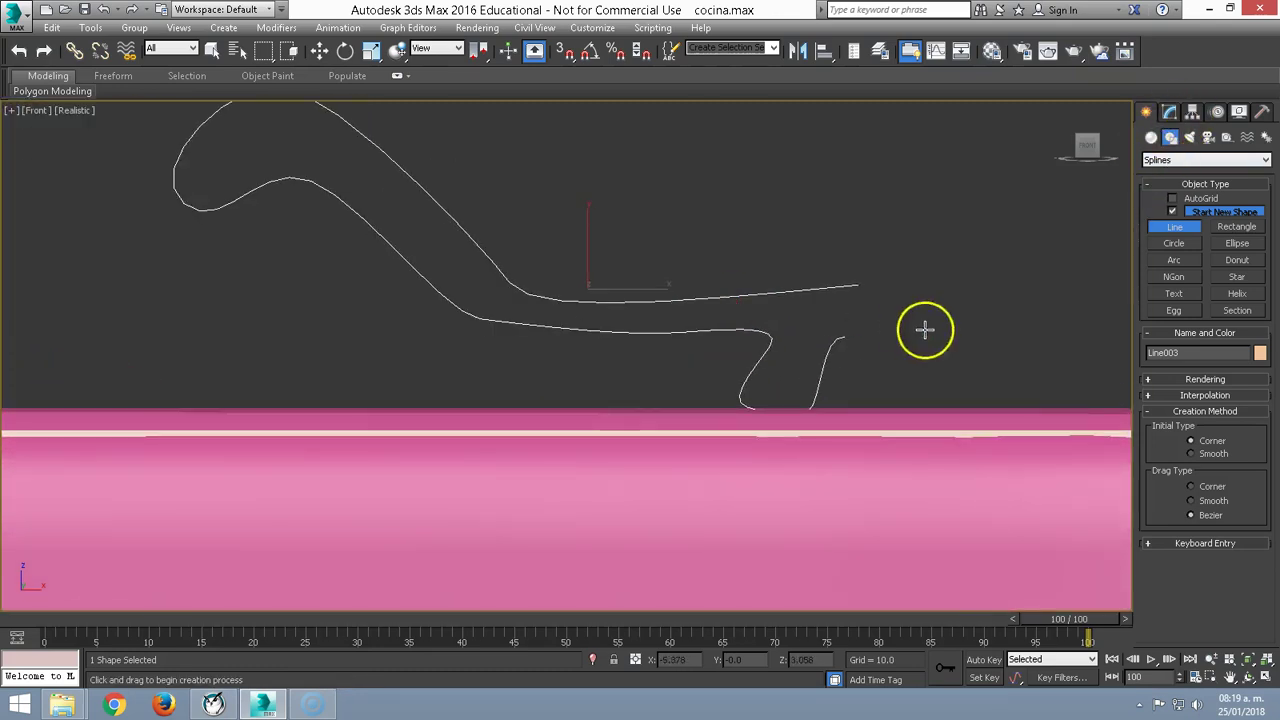
{"action": "left_click", "coordinate": [1169, 117]}
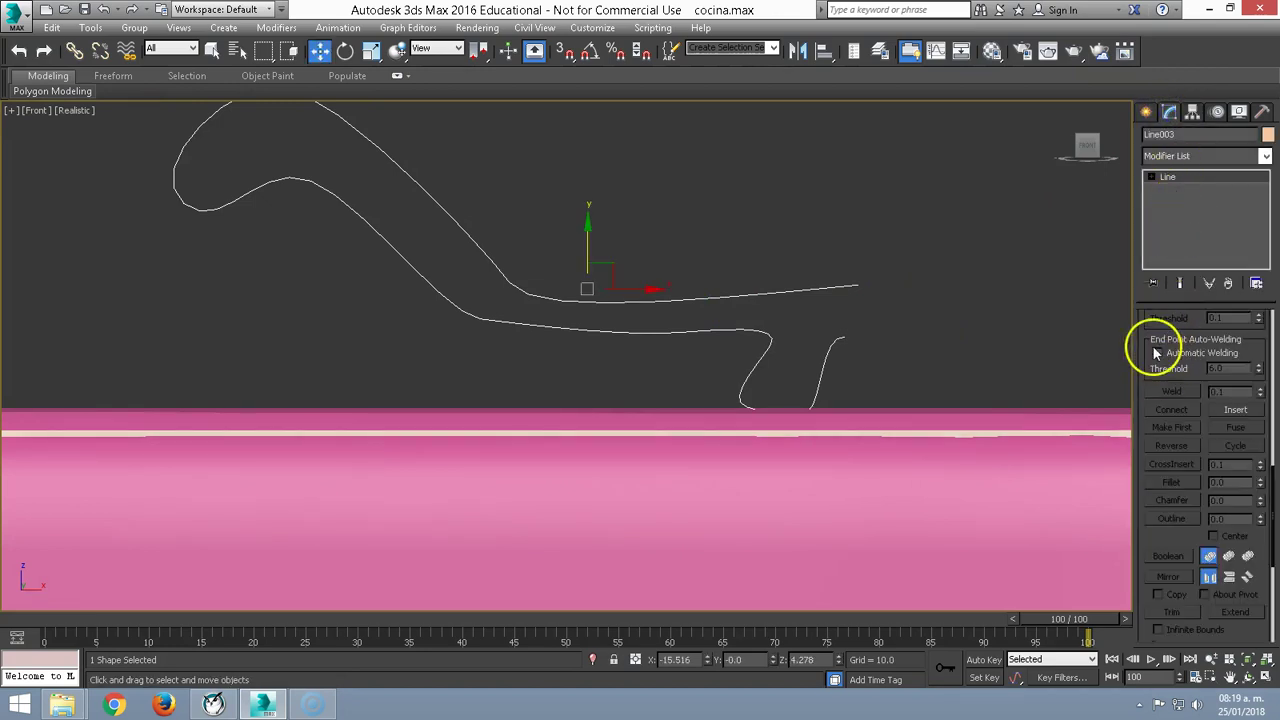
{"action": "key", "text": "1"}
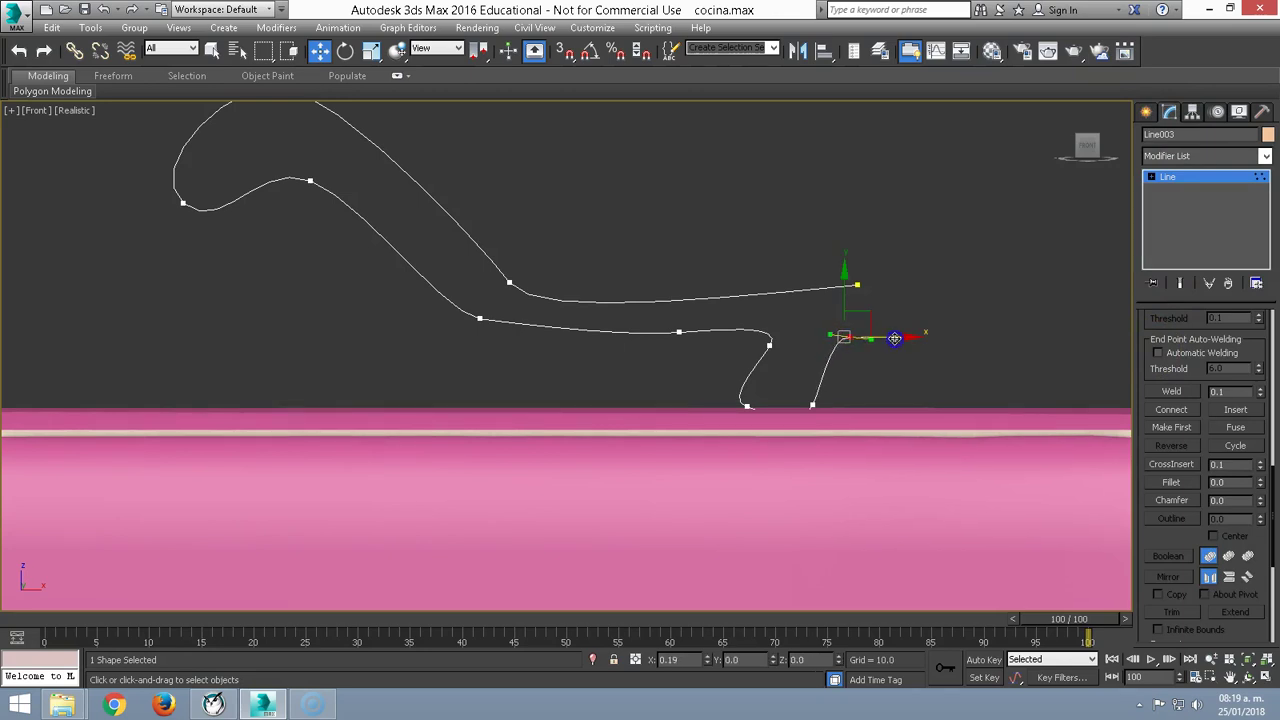
- Apply a Lathe modifier to the bowl profile and align it to the profile's edge
{"action": "left_click", "coordinate": [1260, 158]}
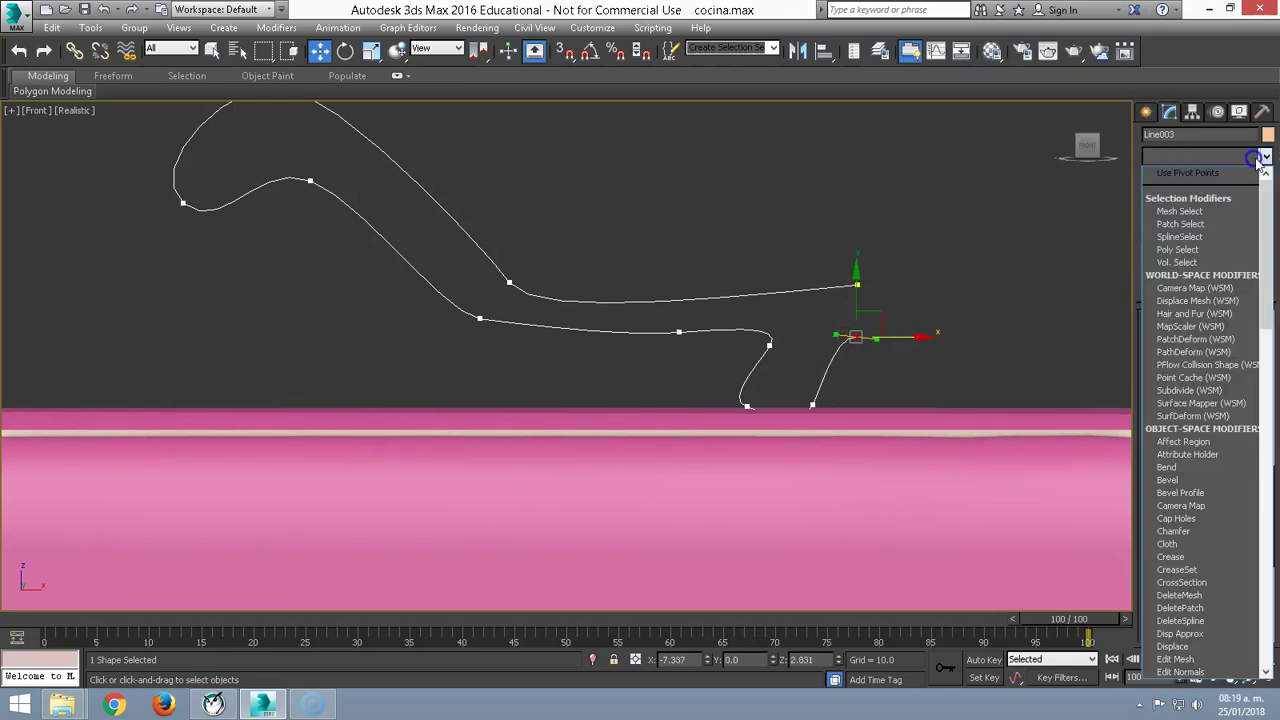
{"action": "key", "text": "l"}
{"action": "left_click", "coordinate": [1230, 172]}
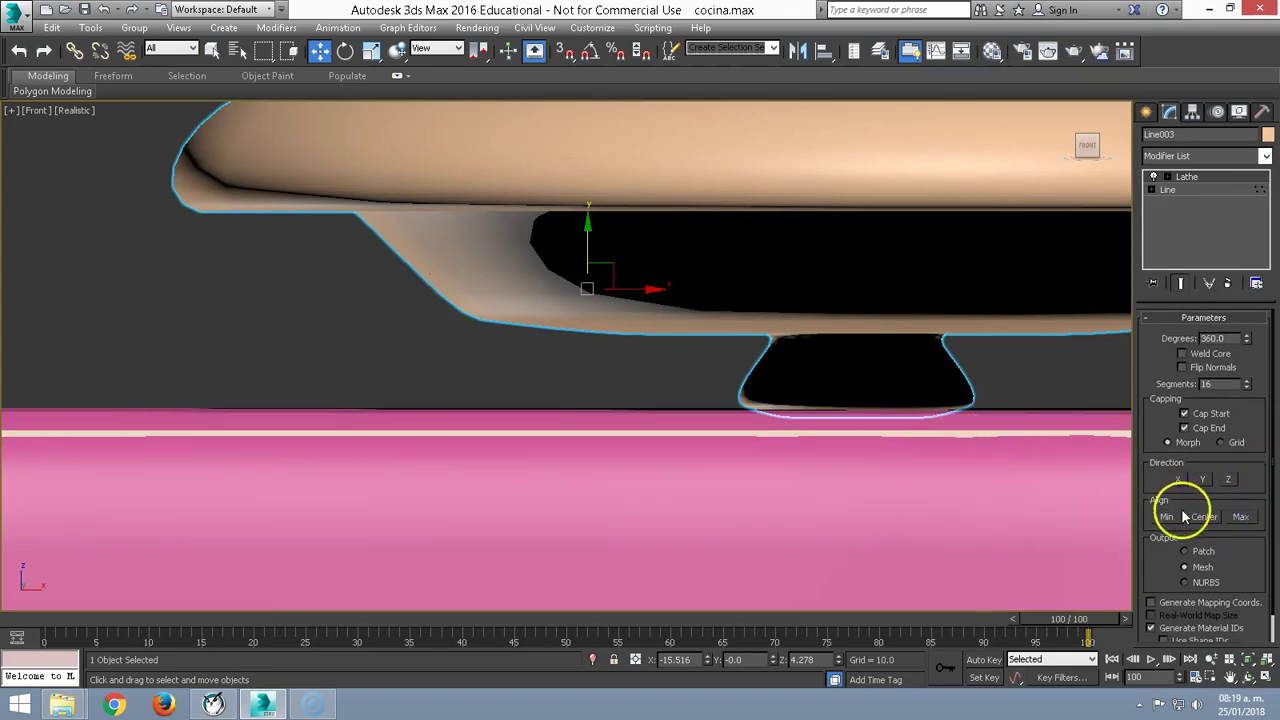
{"action": "left_click", "coordinate": [1241, 517]}
{"action": "scroll", "coordinate": [846, 305], "scroll_direction": "down", "scroll_amount": 3}
{"action": "scroll", "coordinate": [588, 375], "scroll_direction": "down", "scroll_amount": 3}
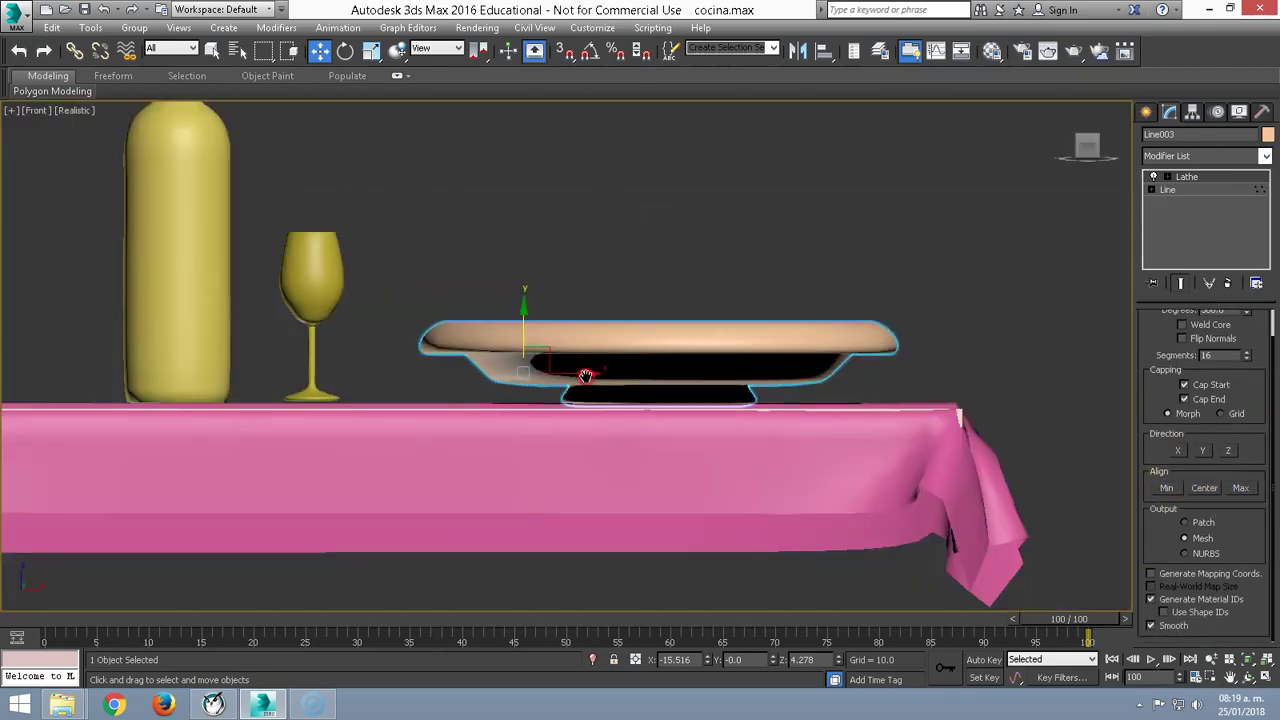
{"action": "scroll", "coordinate": [588, 375], "scroll_direction": "down", "scroll_amount": 2}
{"action": "middle_click_drag", "start_coordinate": [622, 330], "coordinate": [705, 368], "text": "alt"}
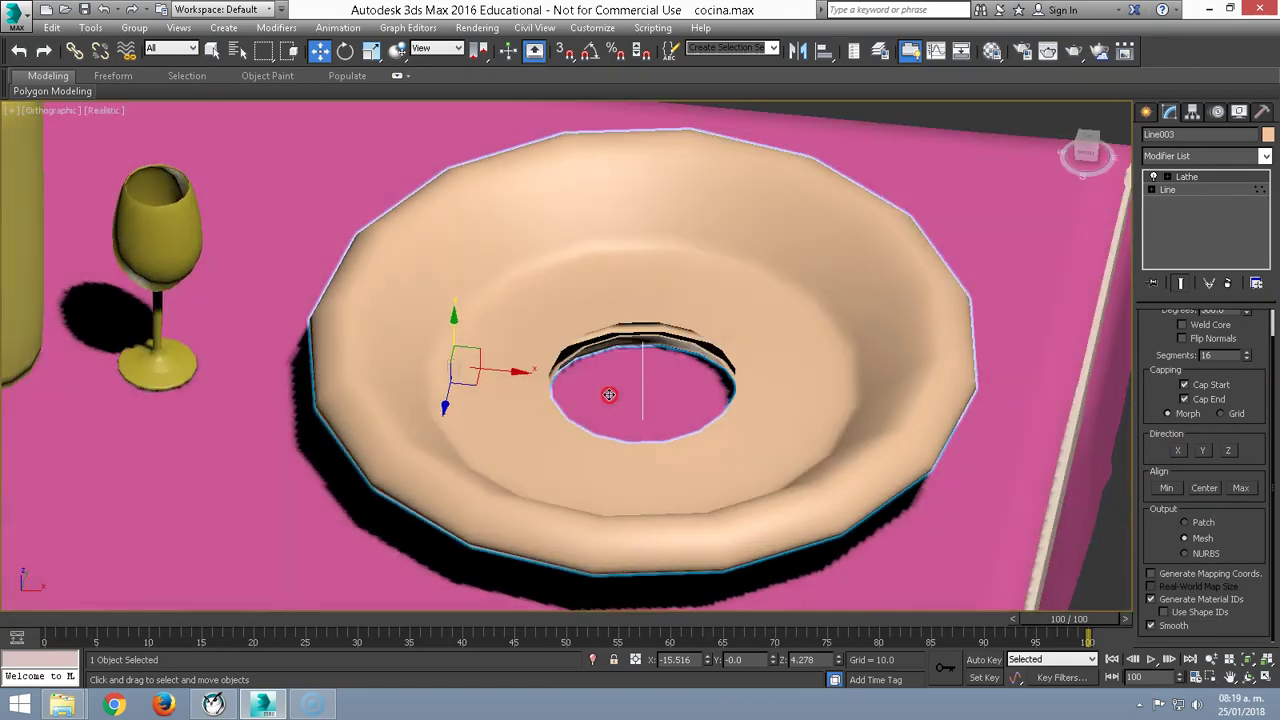
- Move the Lathe axis sideways to close the bowl's centre hole
{"action": "left_click", "coordinate": [1167, 177]}
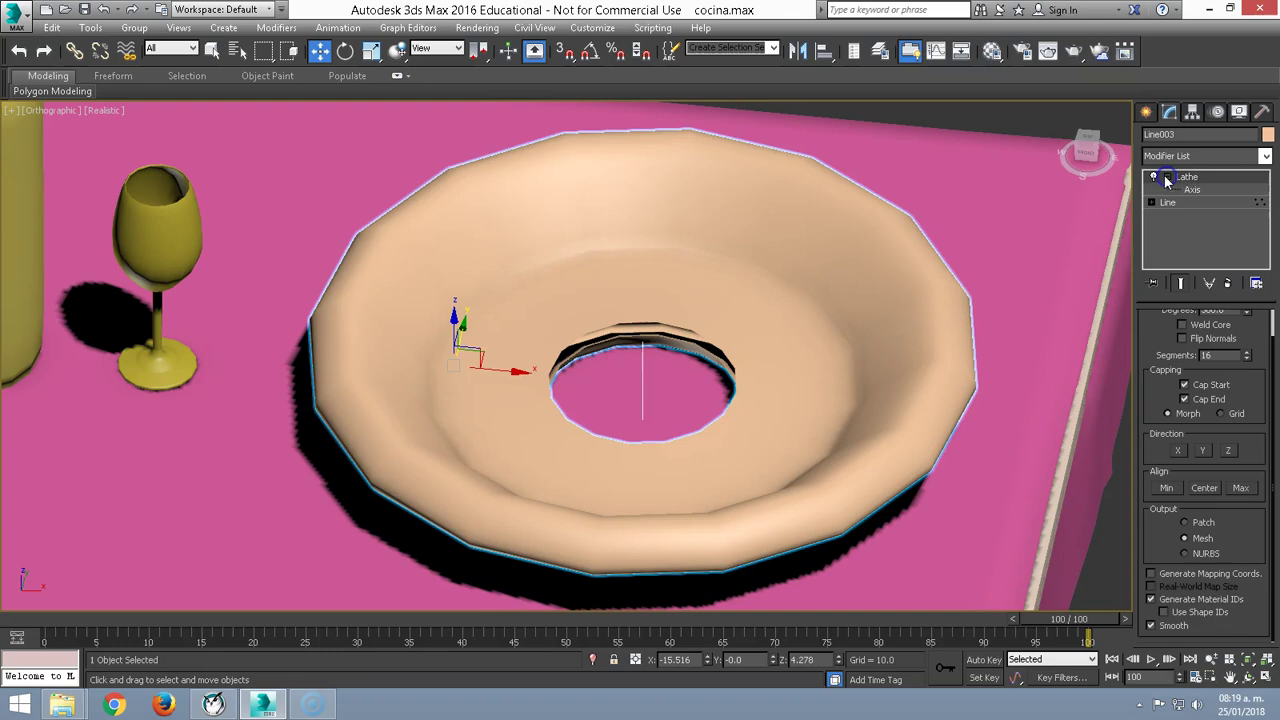
{"action": "left_click", "coordinate": [1191, 189]}
{"action": "left_click_drag", "start_coordinate": [693, 390], "coordinate": [599, 397]}
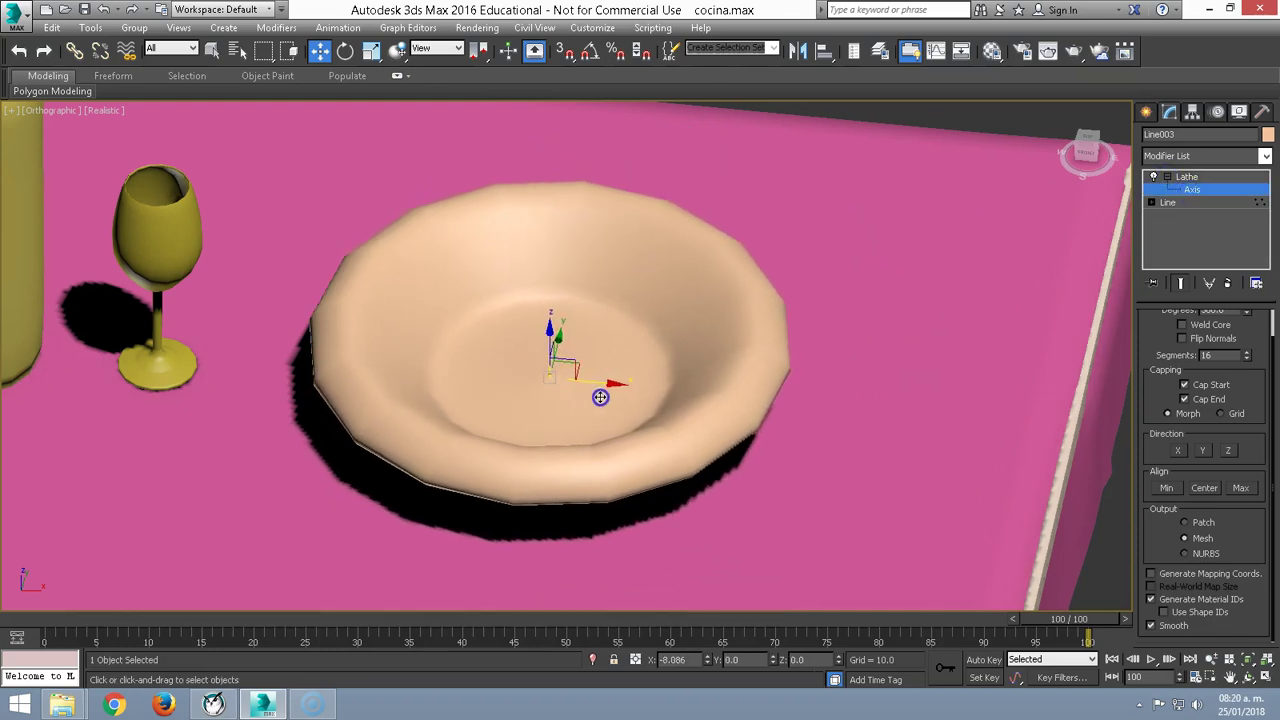
{"action": "left_click", "coordinate": [1187, 190]}
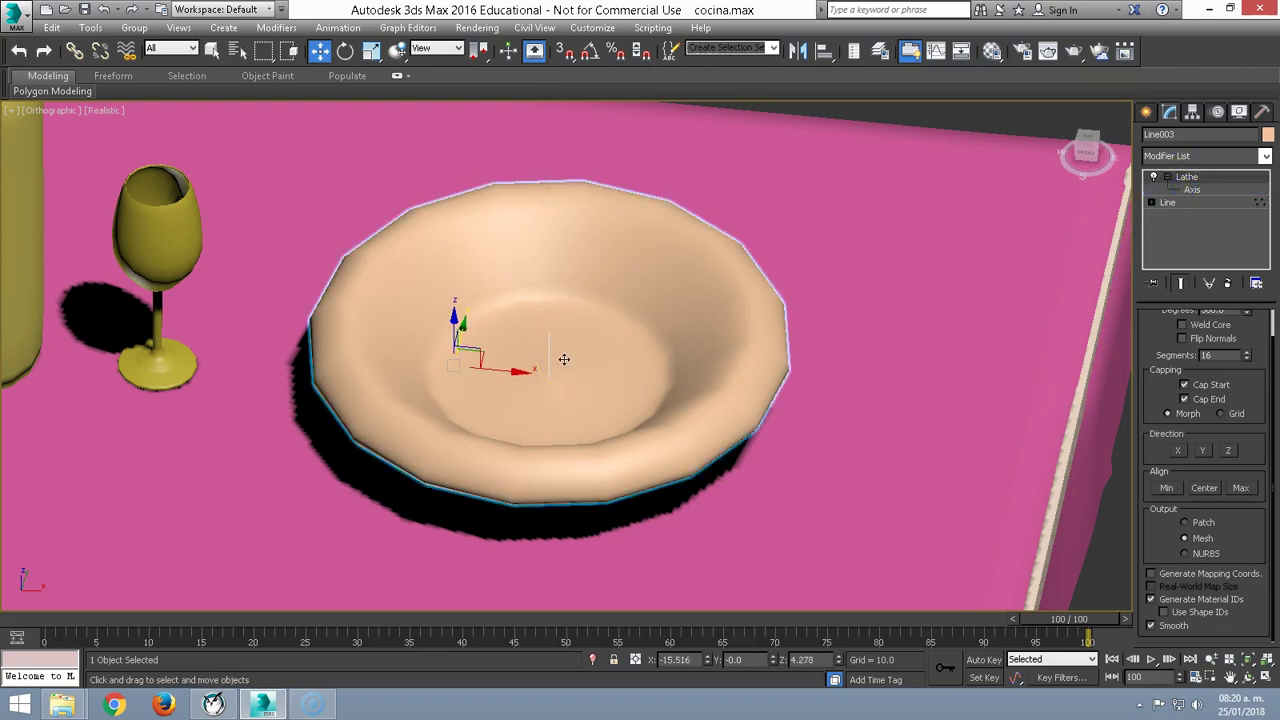
{"action": "key", "text": "f"}
{"action": "scroll", "coordinate": [574, 371], "scroll_direction": "down", "scroll_amount": 5}
{"action": "scroll", "coordinate": [683, 374], "scroll_direction": "up", "scroll_amount": 2}
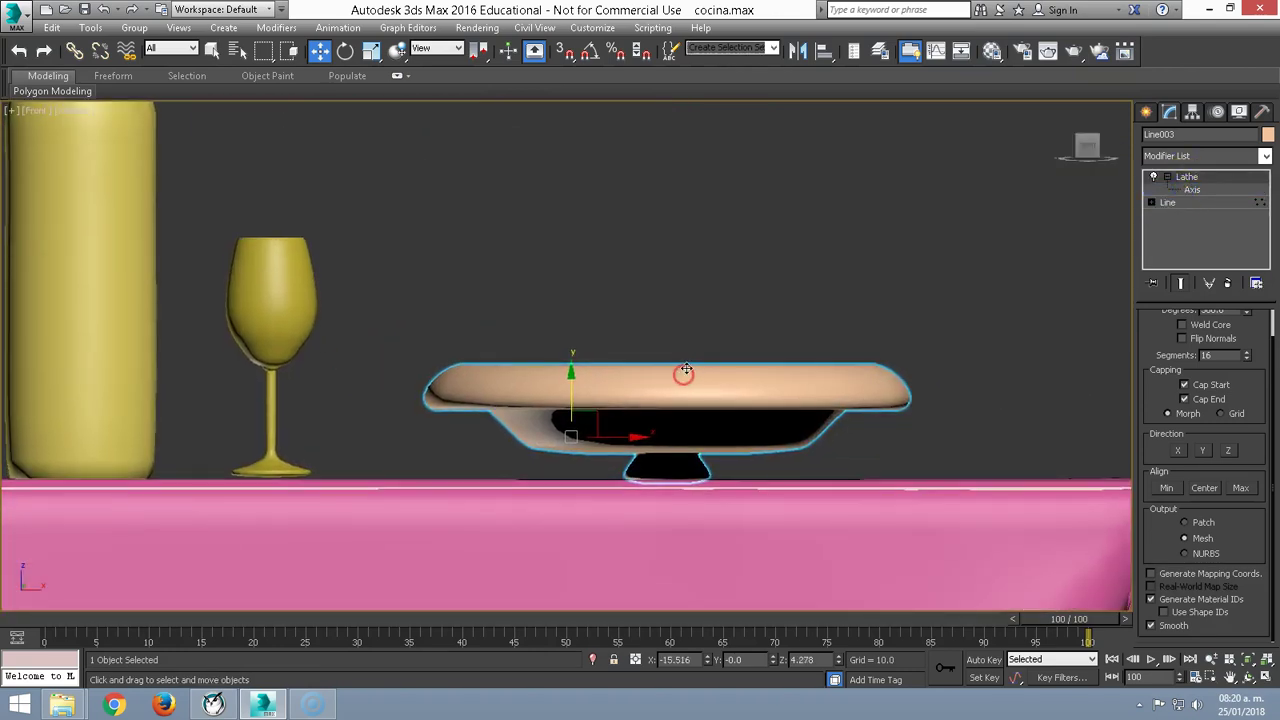
{"action": "scroll", "coordinate": [855, 331], "scroll_direction": "down", "scroll_amount": 3}
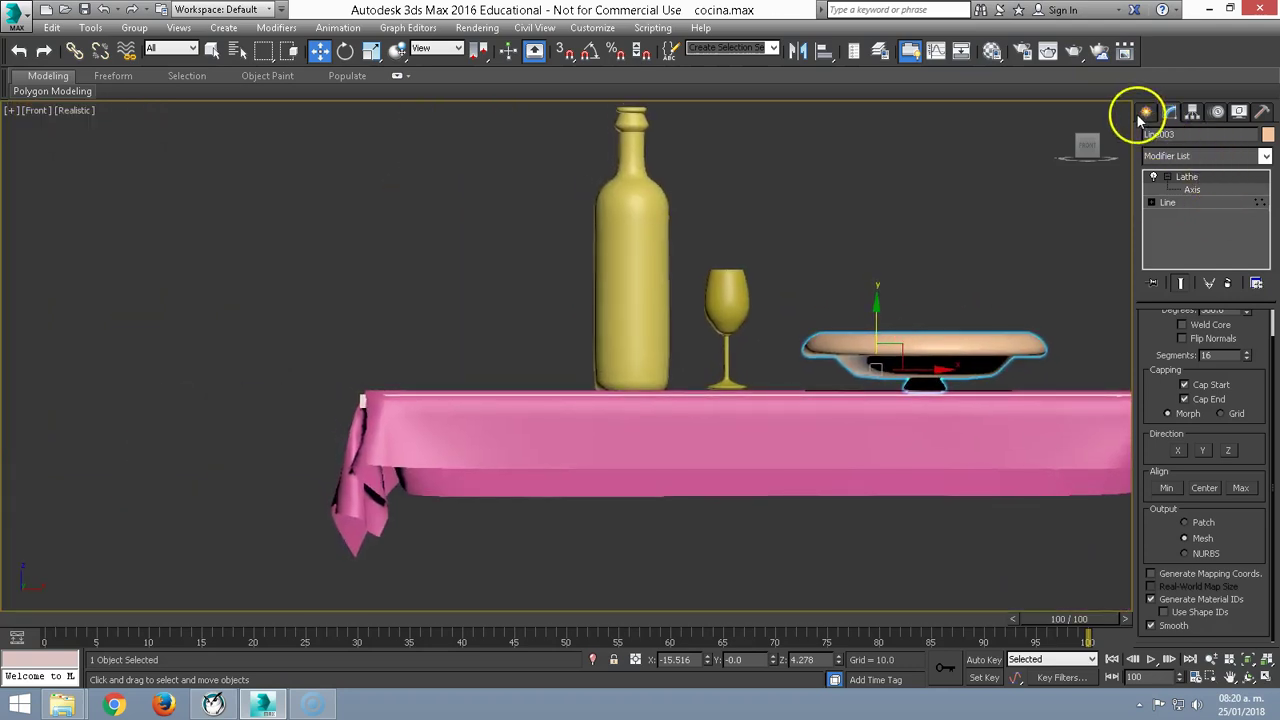
{"action": "left_click", "coordinate": [1146, 111]}
- Draw a curved profile line left of the bottle down to the table edge, then raise it slightly
{"action": "left_click", "coordinate": [1174, 226]}
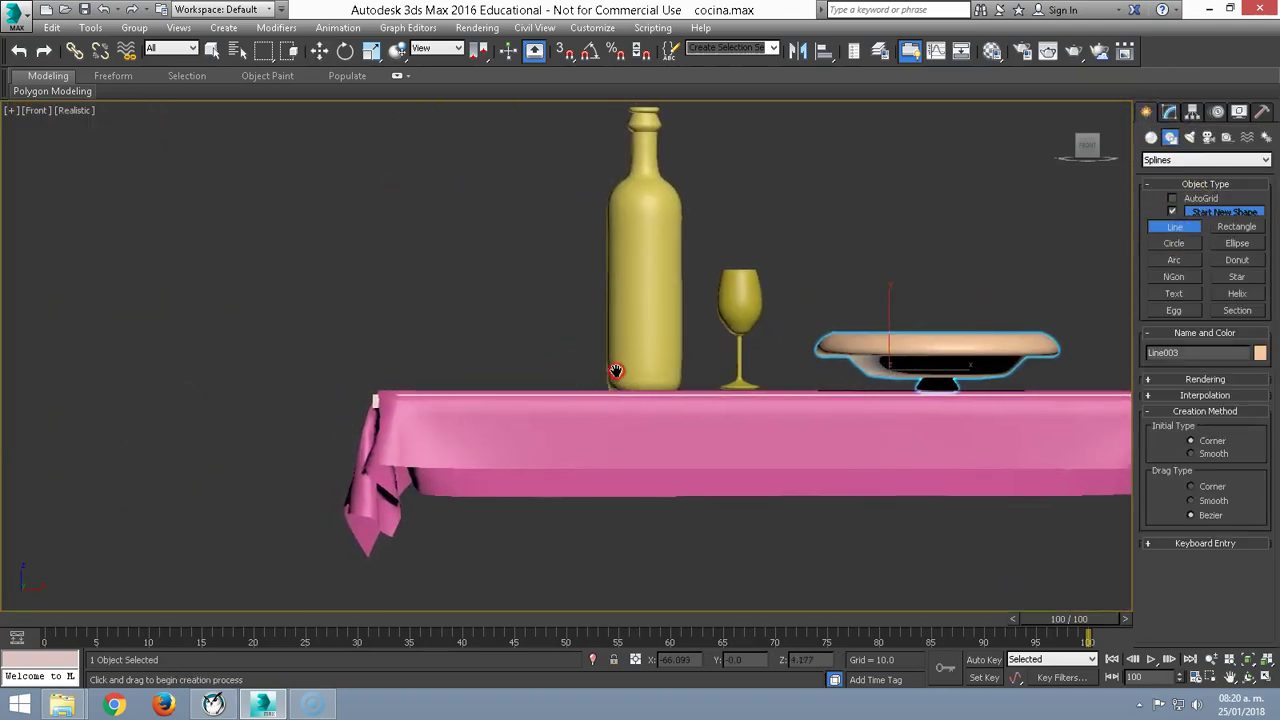
{"action": "scroll", "coordinate": [608, 377], "scroll_direction": "up", "scroll_amount": 3}
{"action": "left_click", "coordinate": [621, 290]}
{"action": "left_click_drag", "start_coordinate": [603, 300], "coordinate": [599, 312]}
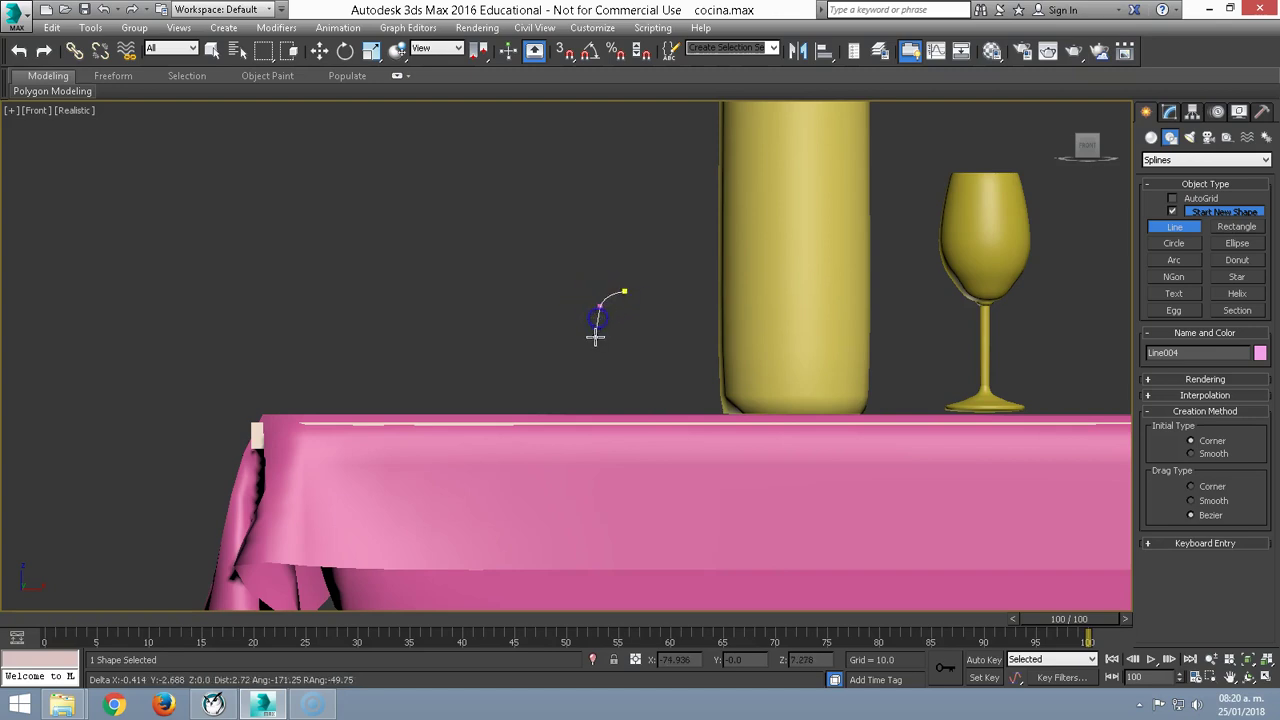
{"action": "left_click_drag", "start_coordinate": [580, 375], "coordinate": [581, 381]}
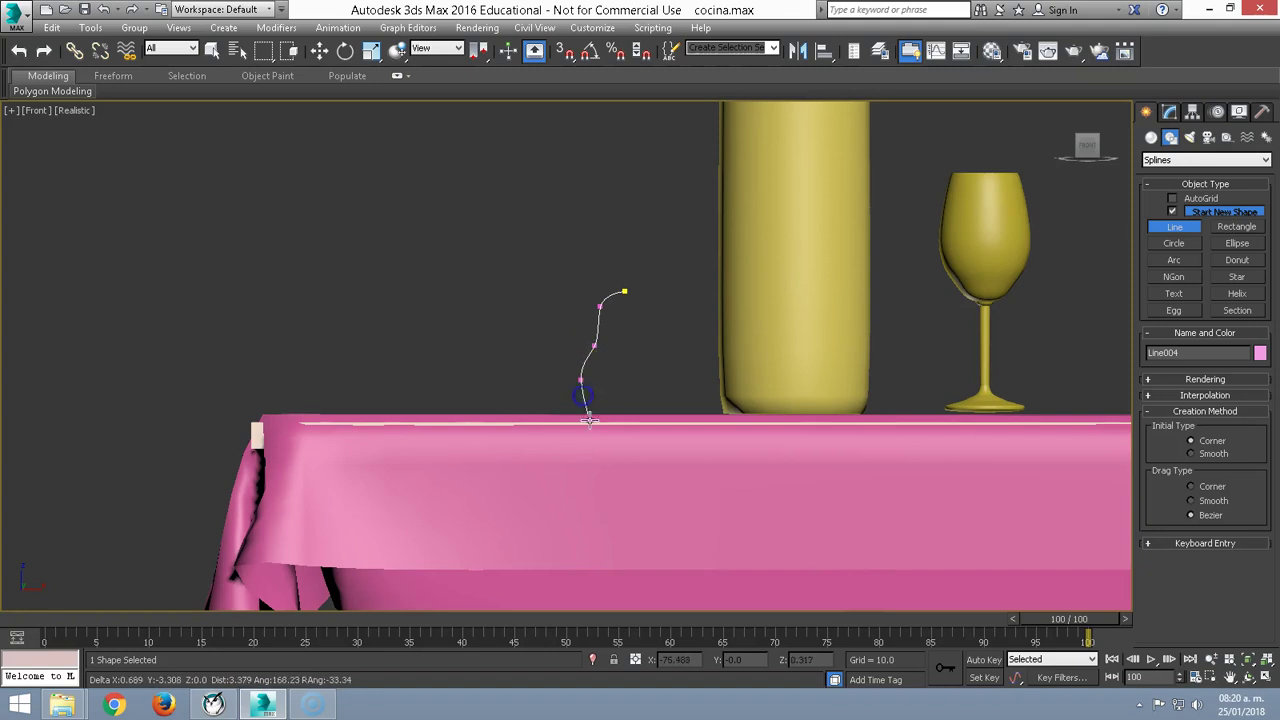
{"action": "left_click_drag", "start_coordinate": [601, 433], "coordinate": [615, 438]}
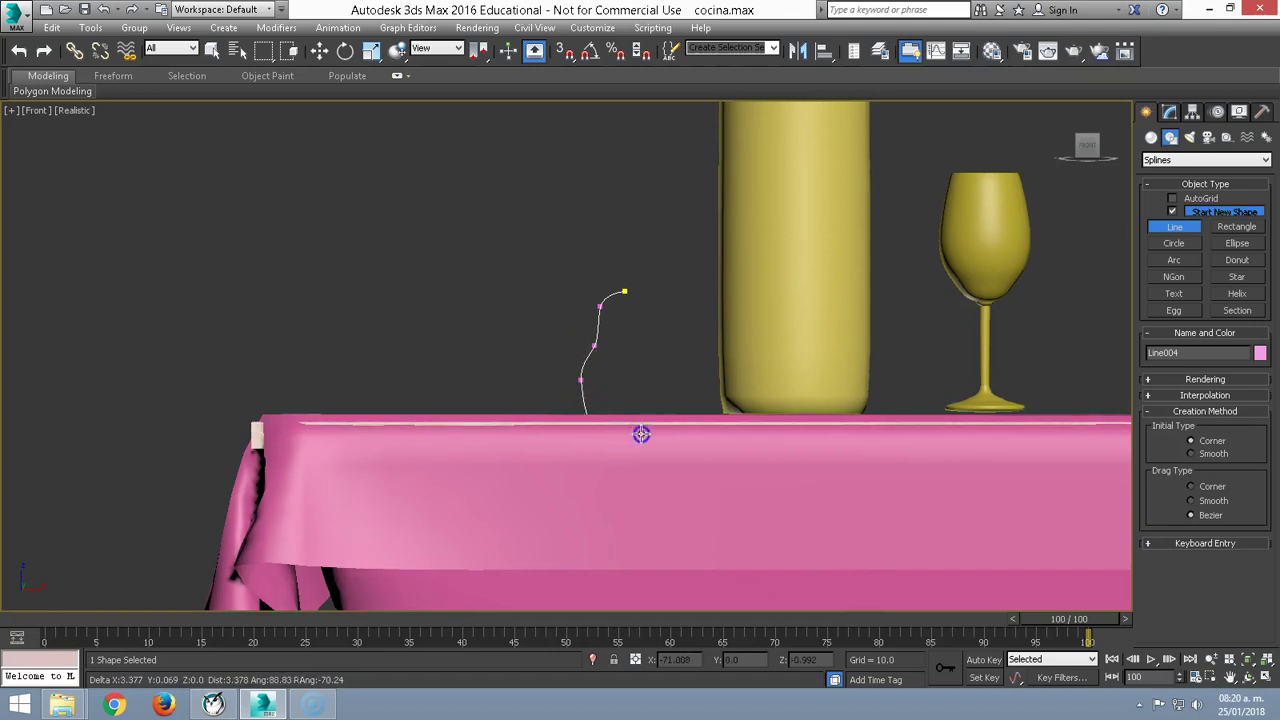
{"action": "right_click", "coordinate": [640, 357]}
{"action": "key", "text": "w"}
{"action": "mouse_move", "coordinate": [605, 327]}
{"action": "left_mouse_down"}
{"action": "mouse_move", "coordinate": [605, 285]}
{"action": "mouse_move", "coordinate": [602, 299]}
{"action": "left_mouse_up"}
- Draw a second, C-shaped curved profile line further left
{"action": "left_click", "coordinate": [1174, 226]}
{"action": "left_click", "coordinate": [507, 282]}
{"action": "left_click_drag", "start_coordinate": [474, 277], "coordinate": [465, 287]}
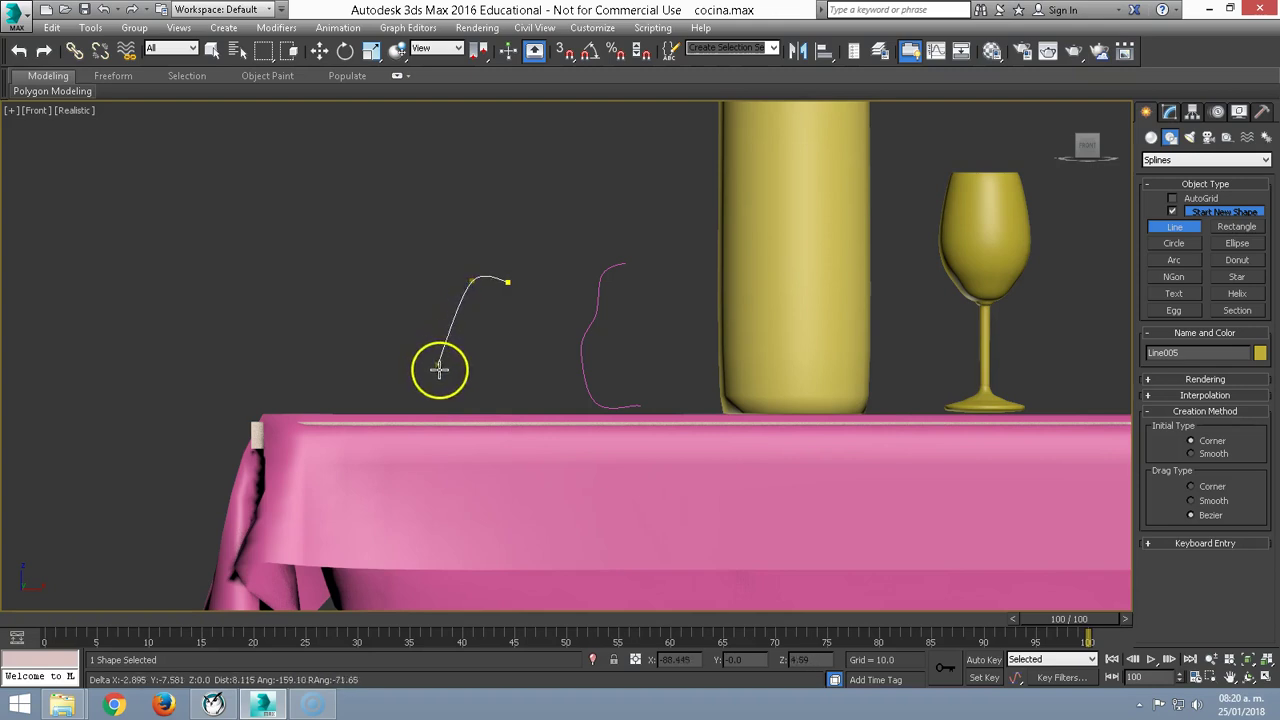
{"action": "left_click", "coordinate": [503, 384]}
{"action": "right_click", "coordinate": [538, 380]}
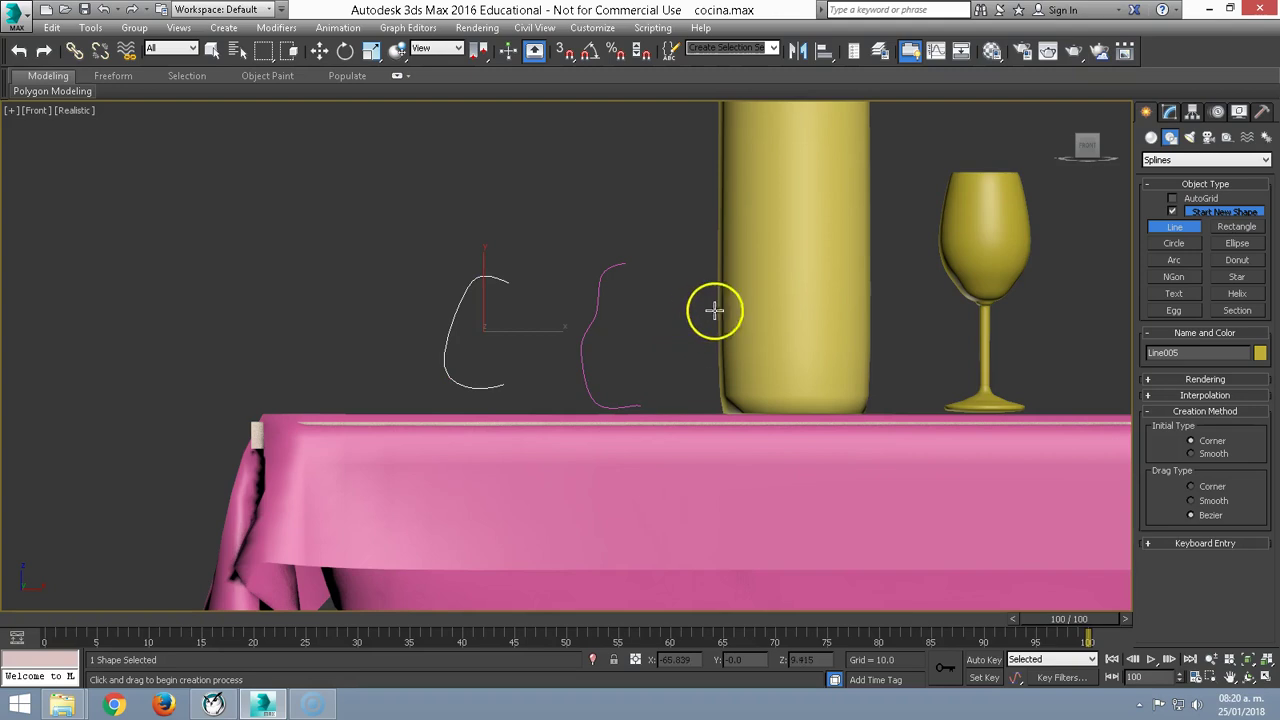
- Enter Vertex sub-object mode on the C-shaped line and select its top vertex
{"action": "left_click", "coordinate": [1168, 112]}
{"action": "left_click", "coordinate": [1151, 177]}
{"action": "left_click", "coordinate": [1180, 189]}
{"action": "left_click", "coordinate": [506, 282]}
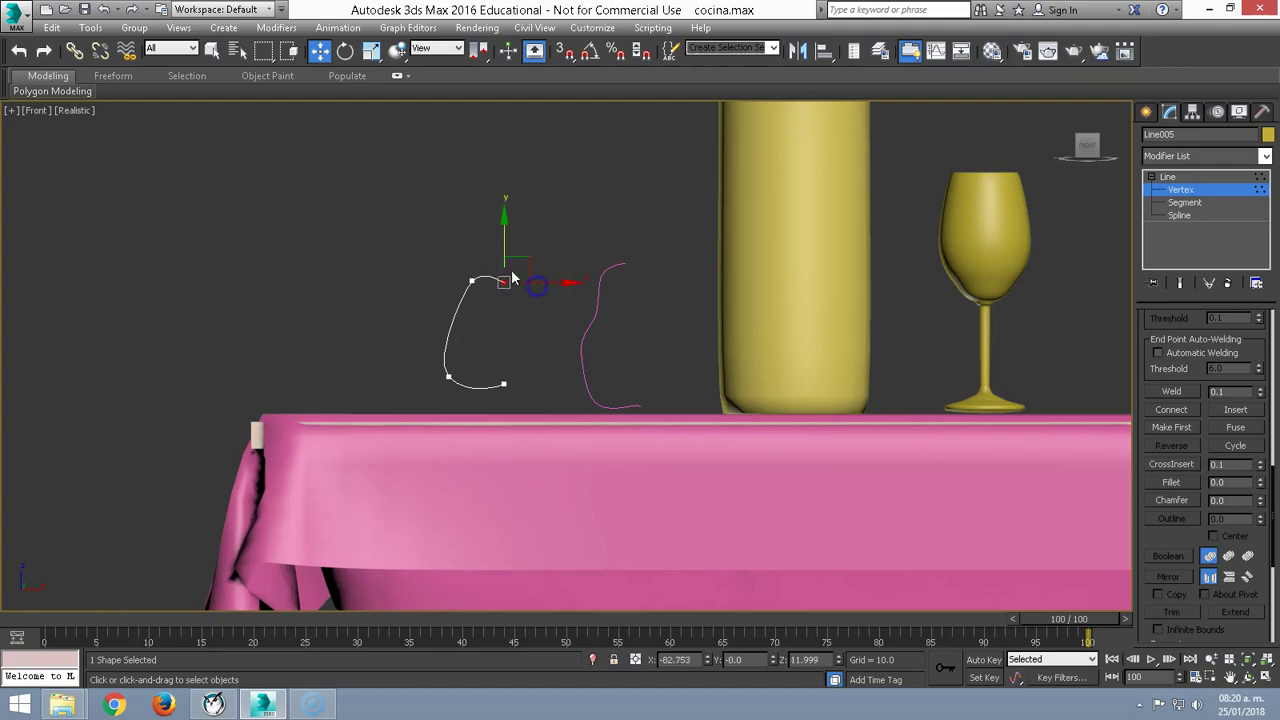
- Drag the C-shaped curve's vertex to reshape it, then exit vertex editing
{"action": "key", "text": "g"}
{"action": "left_click_drag", "start_coordinate": [508, 376], "coordinate": [552, 291]}
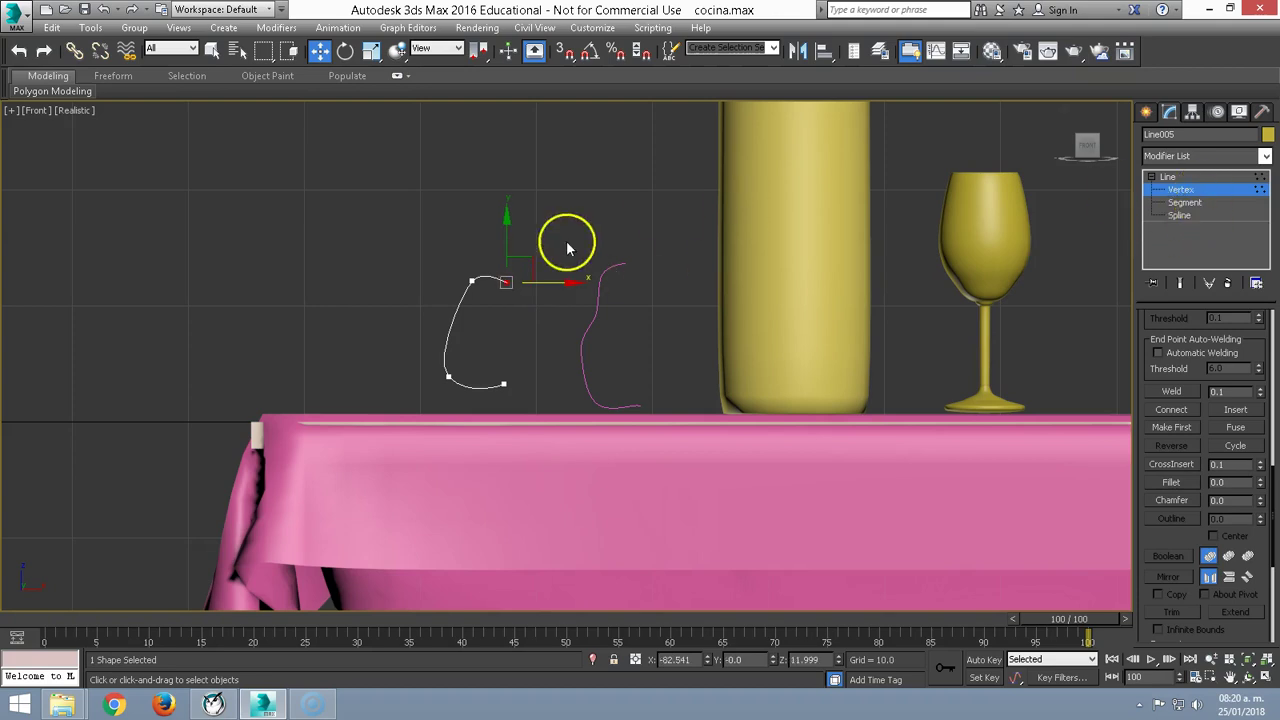
{"action": "left_click", "coordinate": [1184, 190]}
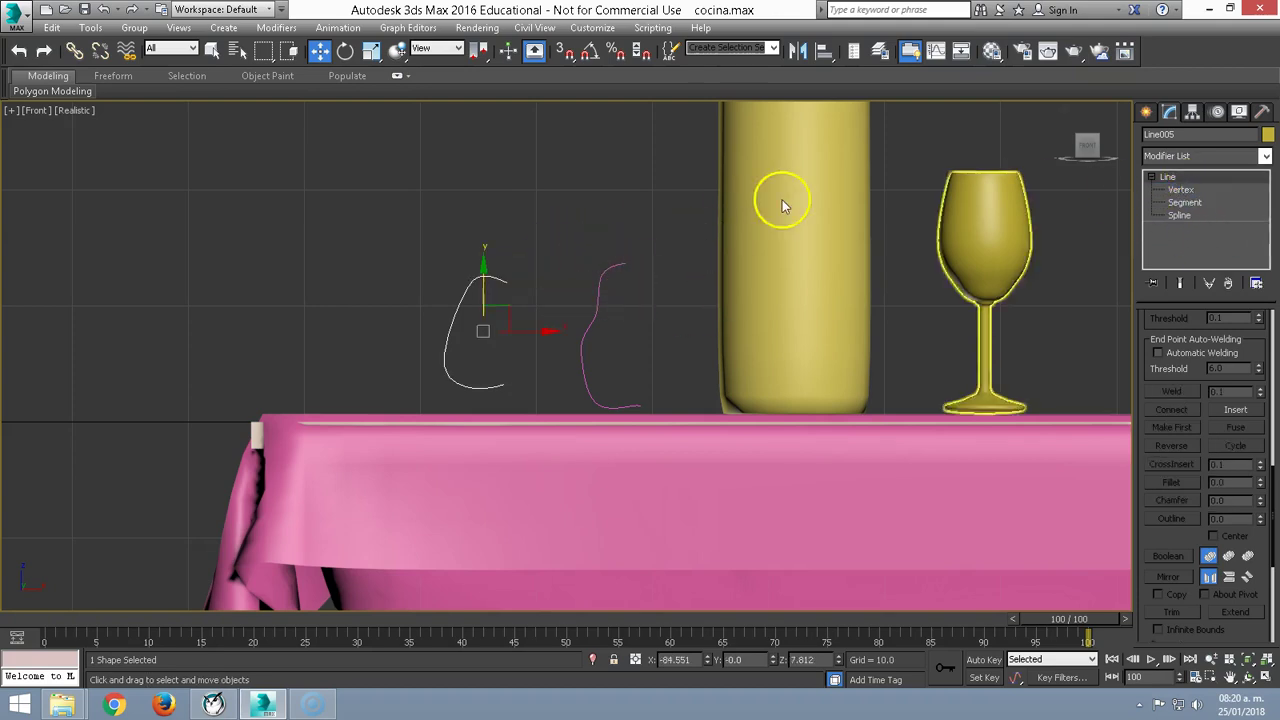
- Select the pink profile curve, adjust its top and bottom-right vertices, and exit vertex mode
{"action": "left_click", "coordinate": [598, 290]}
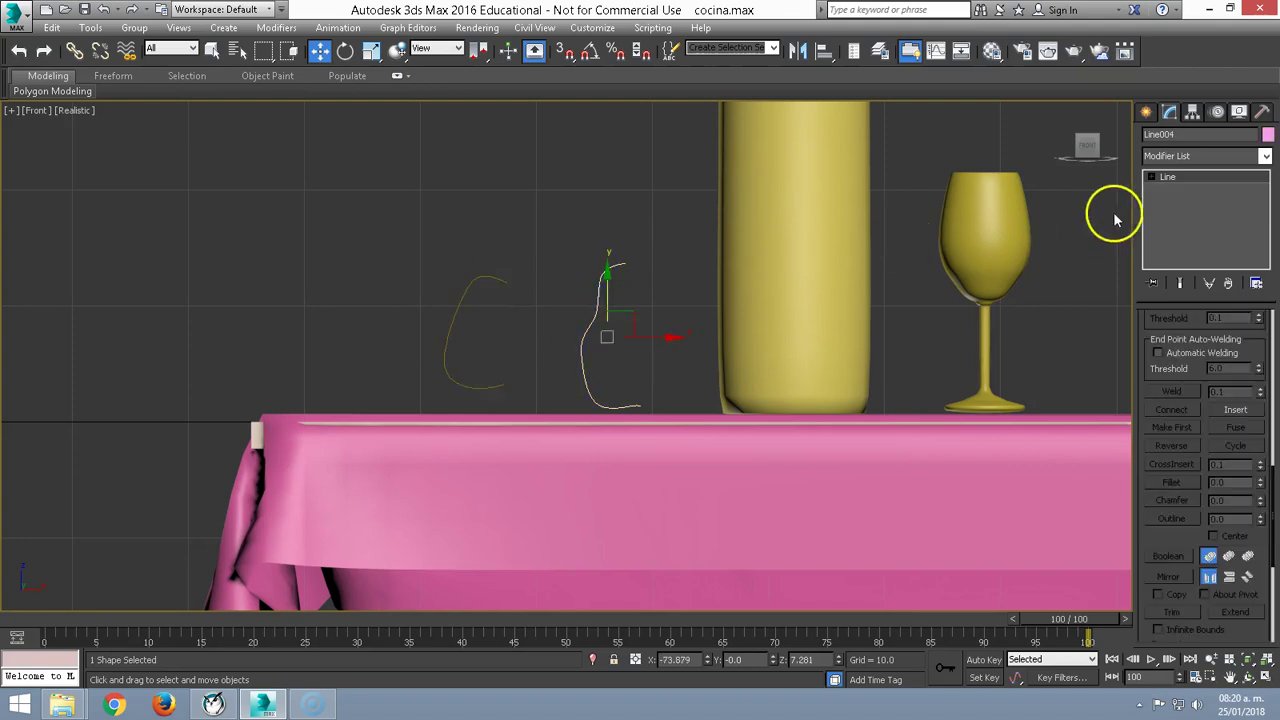
{"action": "left_click", "coordinate": [1166, 178]}
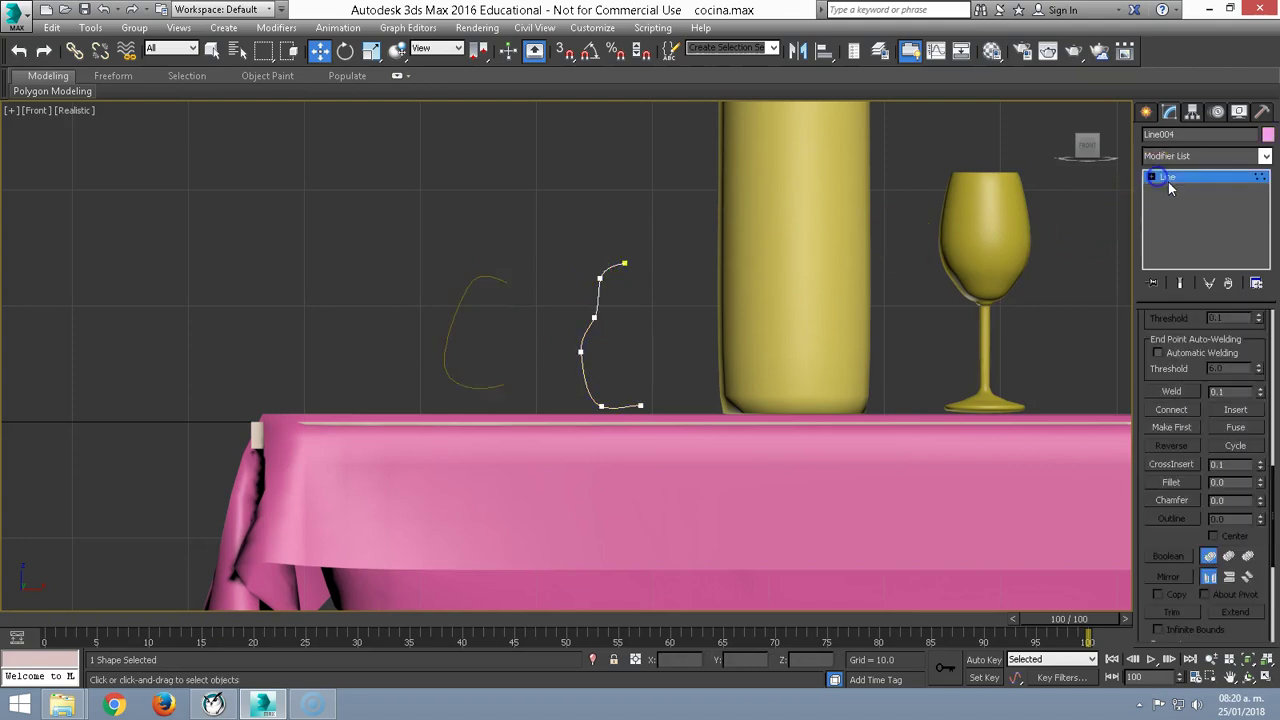
{"action": "left_click", "coordinate": [623, 262]}
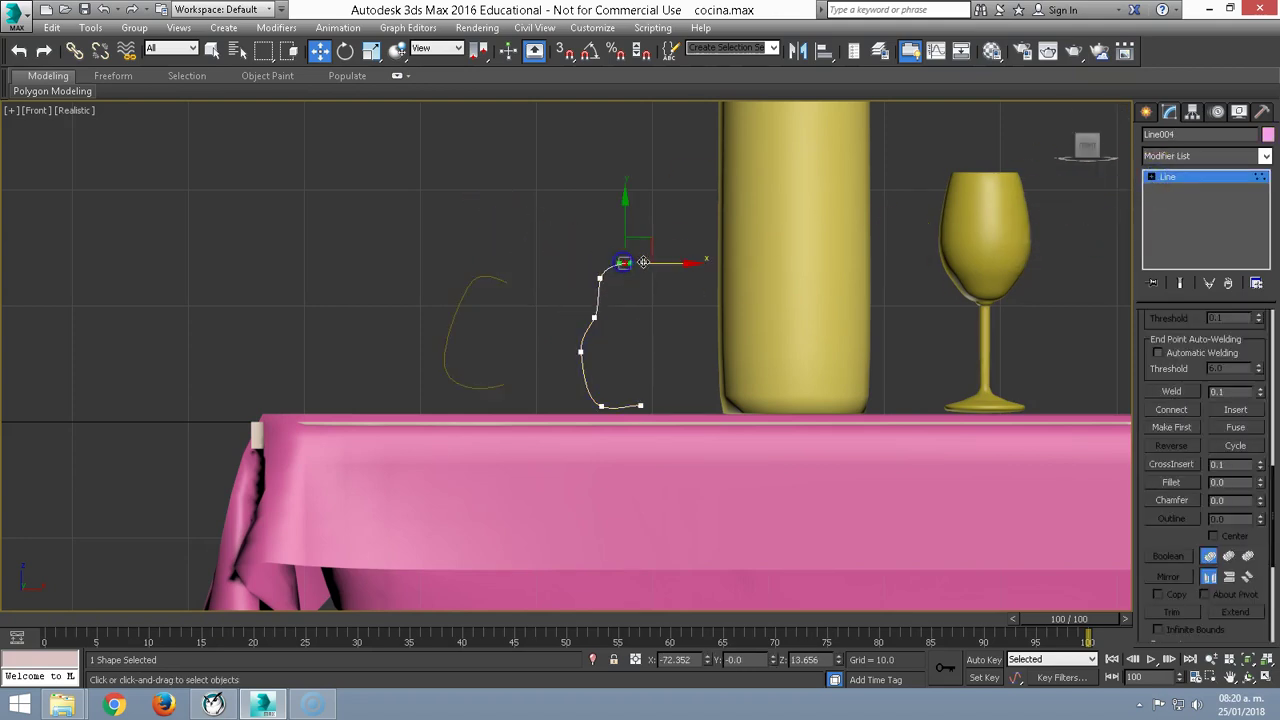
{"action": "left_click", "coordinate": [641, 405]}
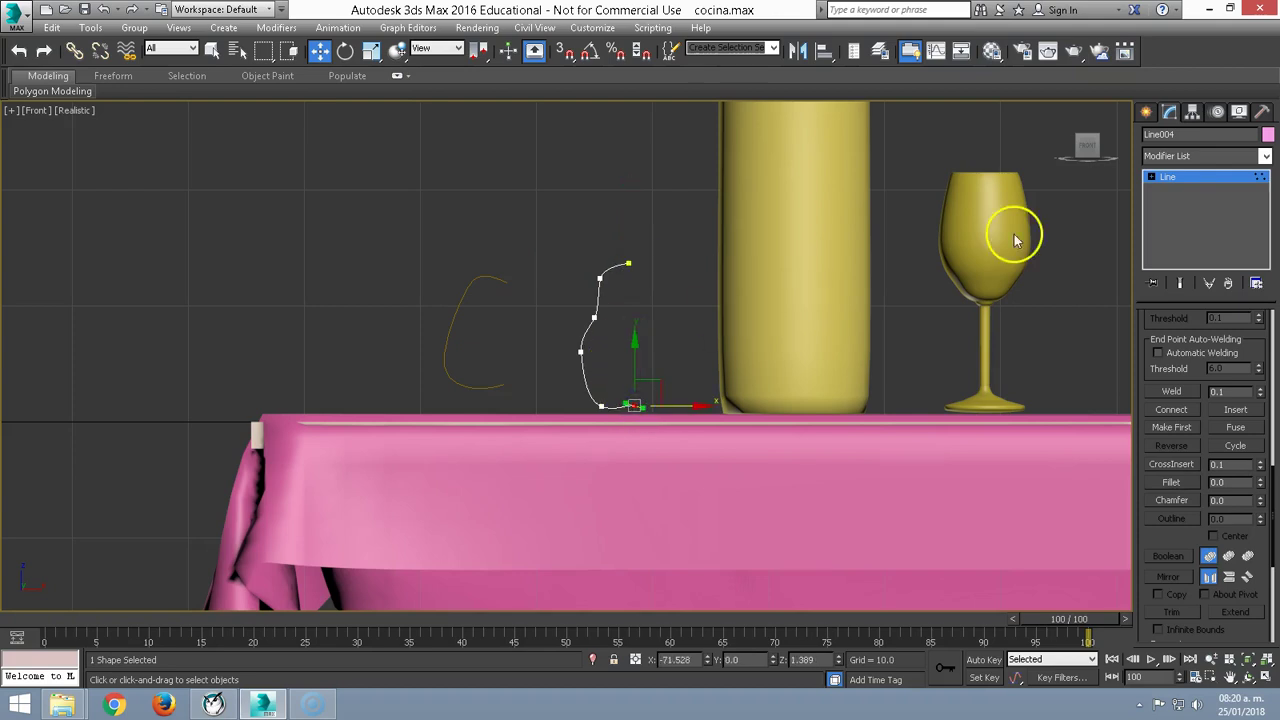
{"action": "left_click", "coordinate": [1176, 181]}
- Apply a Lathe modifier to the pink curve with Align set to Max
{"action": "left_click", "coordinate": [1263, 157]}
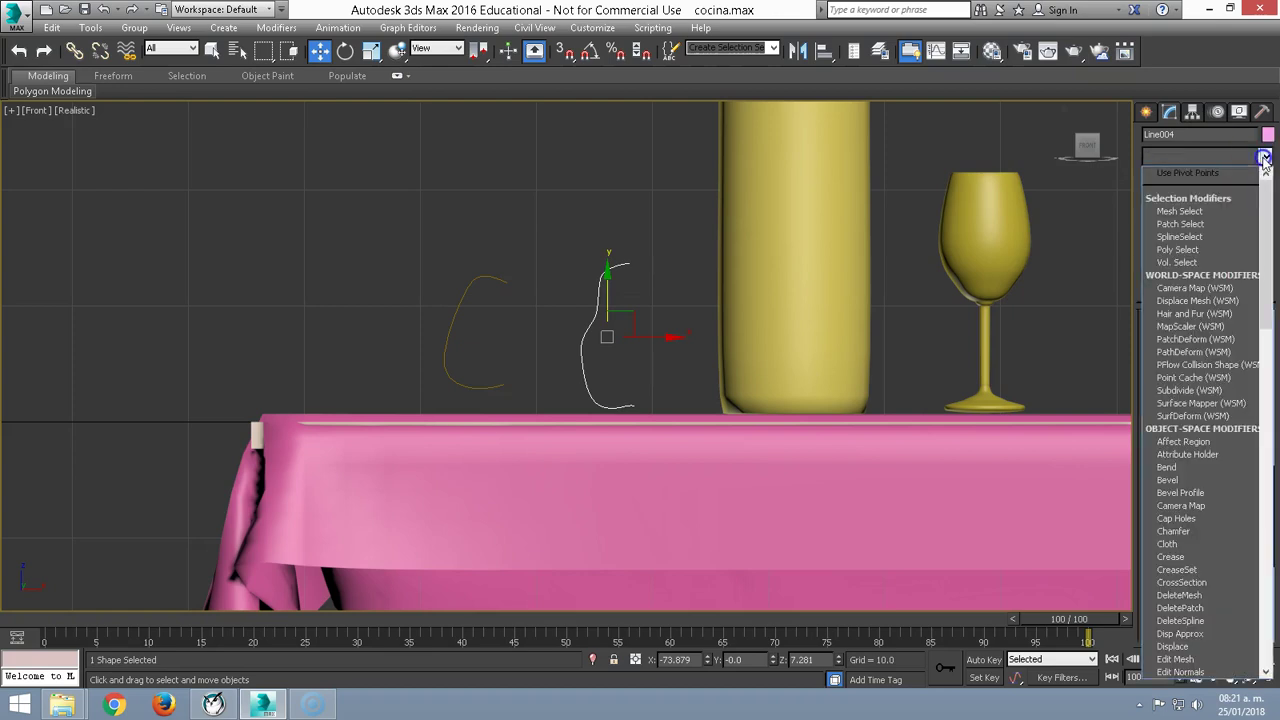
{"action": "scroll", "coordinate": [1250, 200], "scroll_direction": "down", "scroll_amount": 10}
{"action": "left_click", "coordinate": [1250, 170]}
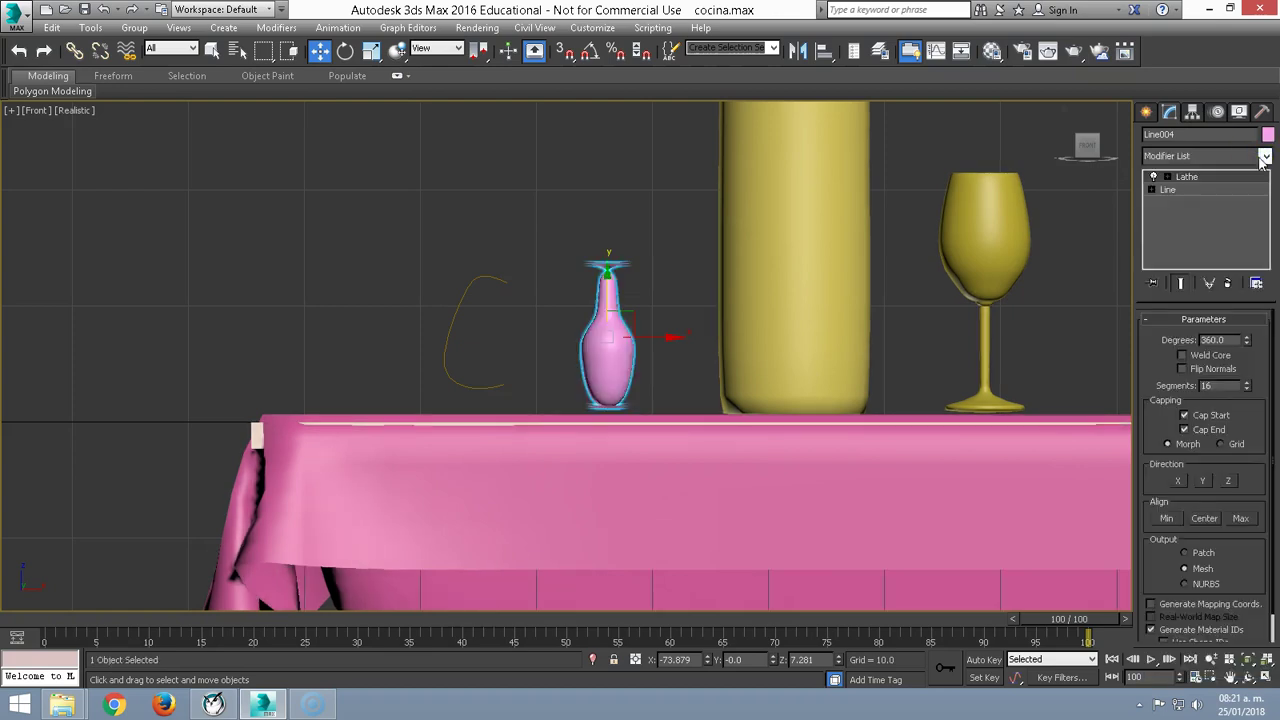
{"action": "left_click", "coordinate": [1244, 519]}
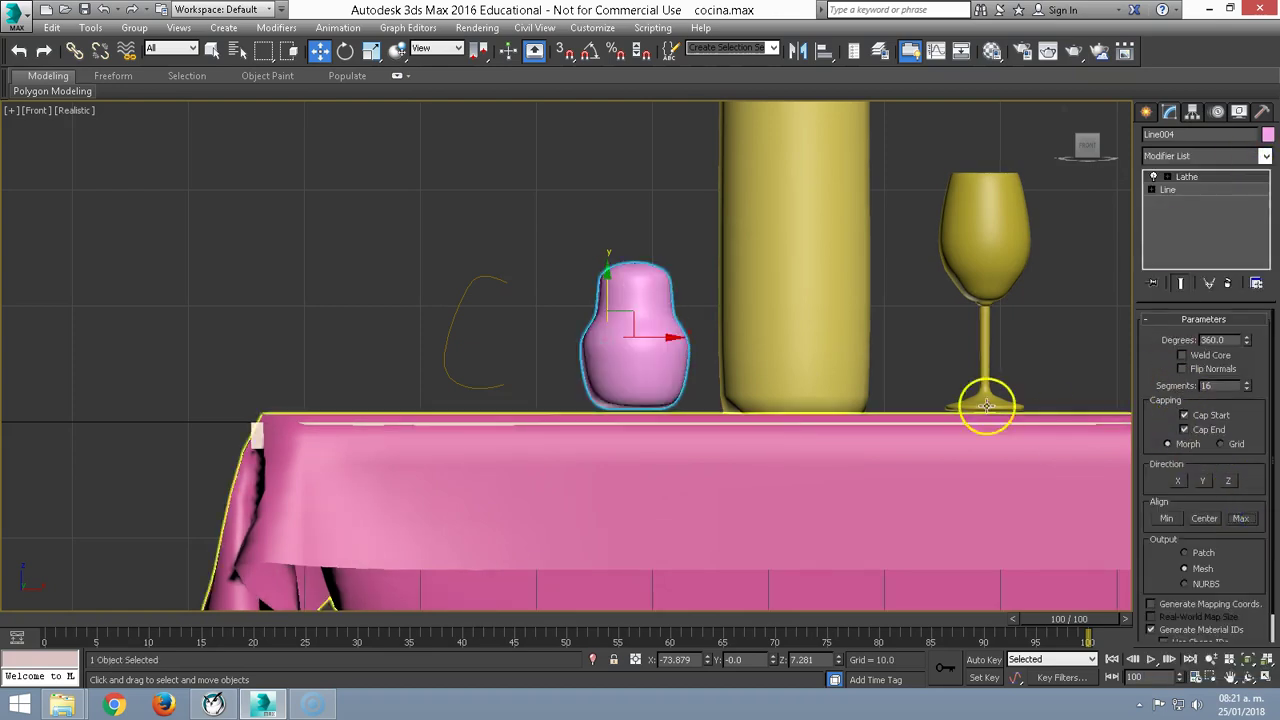
- Copy the pink curve's Lathe modifier and paste it onto the C-shaped curve
{"action": "right_click", "coordinate": [1187, 180]}
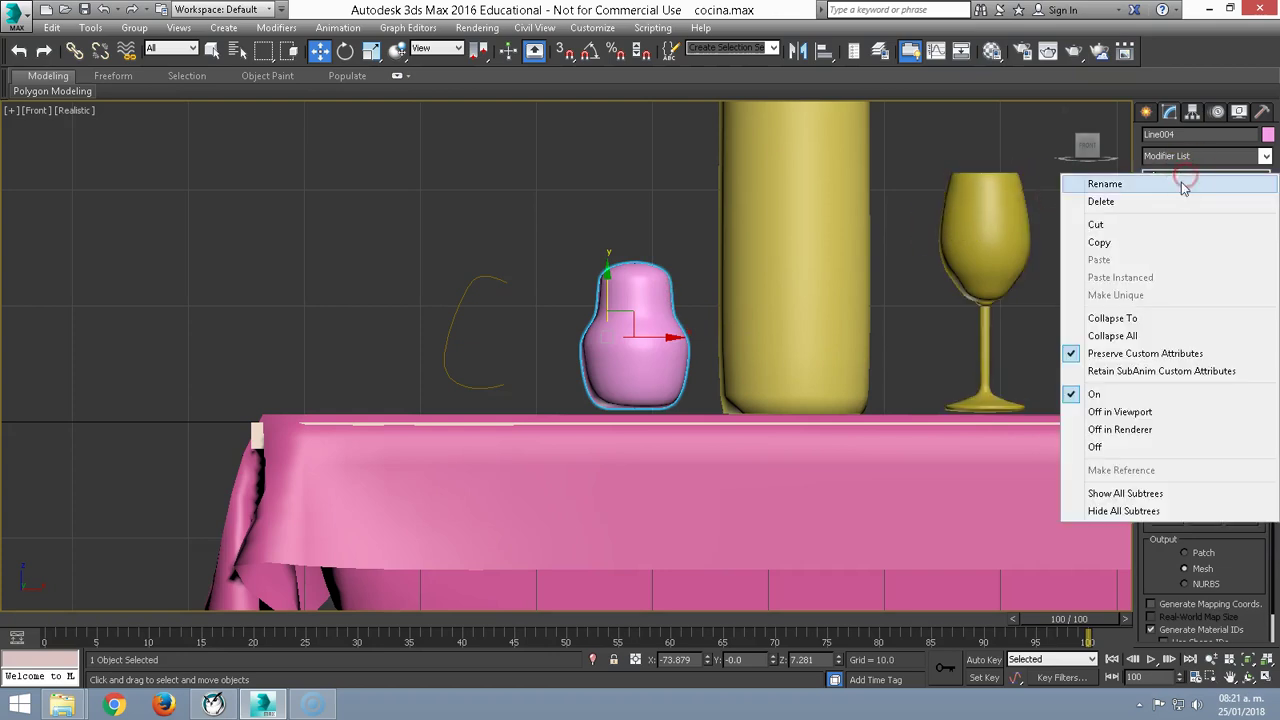
{"action": "left_click", "coordinate": [1007, 147]}
{"action": "left_click", "coordinate": [629, 318]}
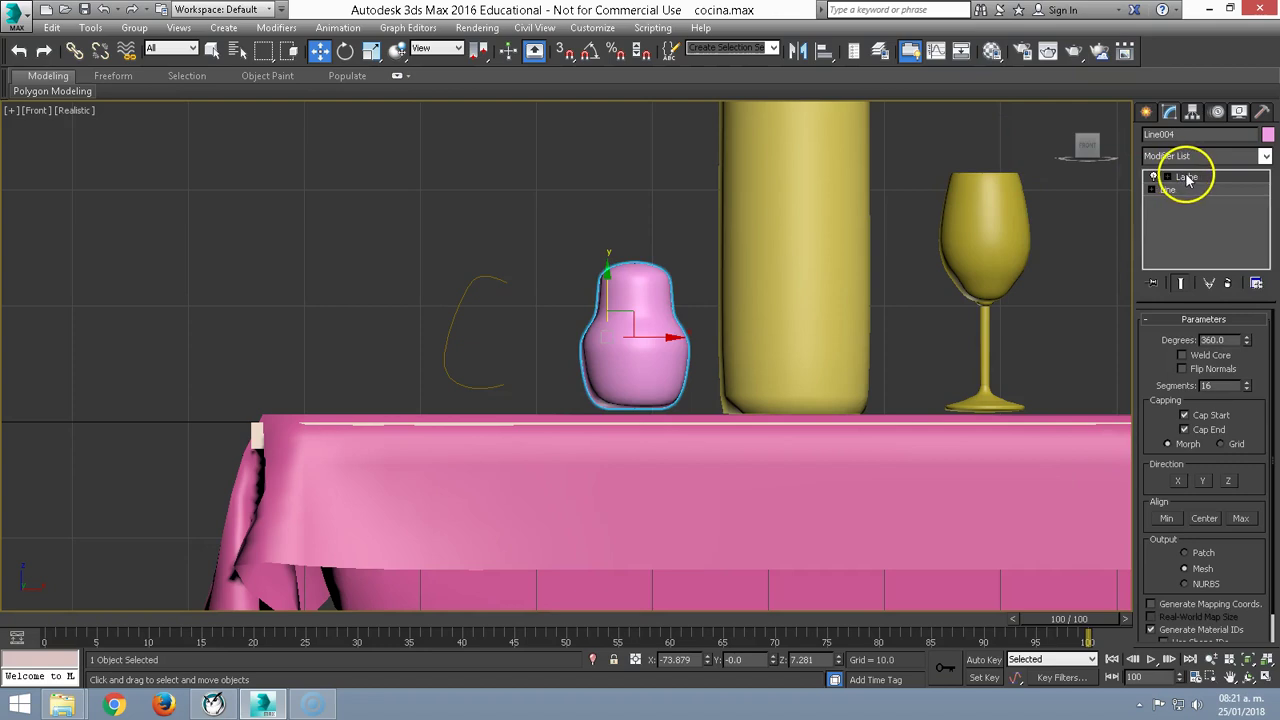
{"action": "right_click", "coordinate": [1187, 180]}
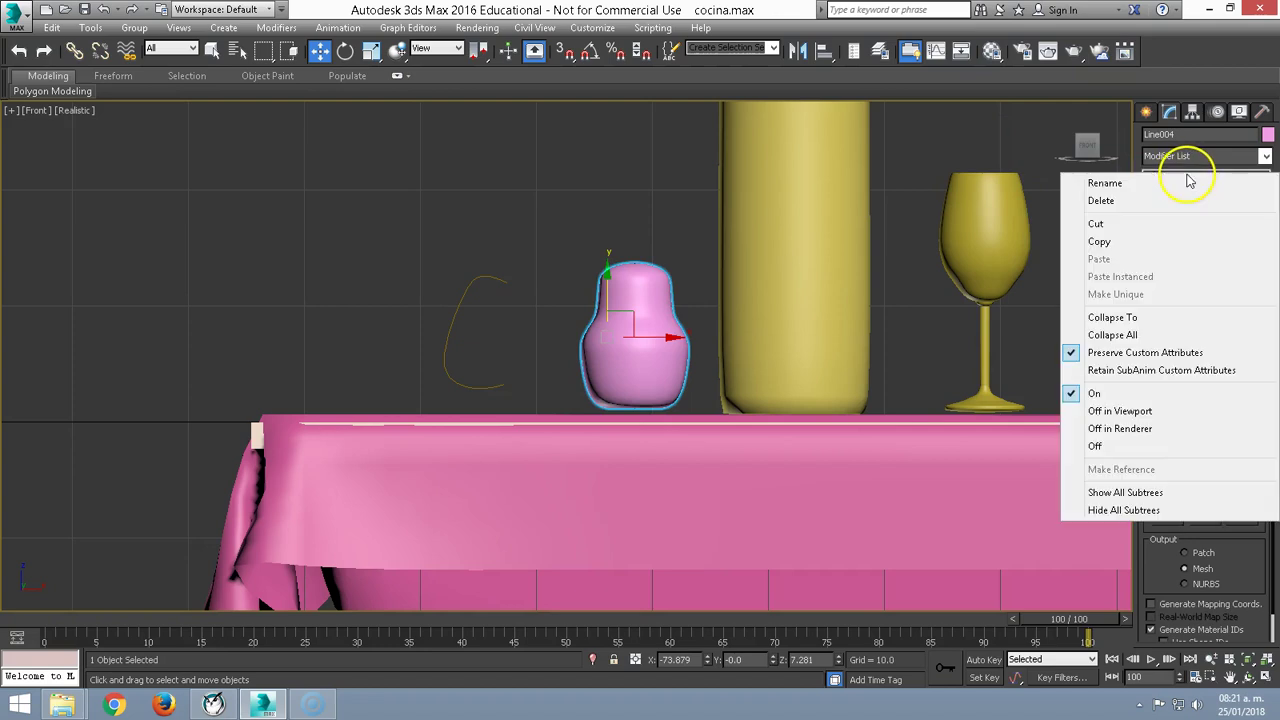
{"action": "left_click", "coordinate": [1100, 241]}
{"action": "left_click", "coordinate": [490, 276]}
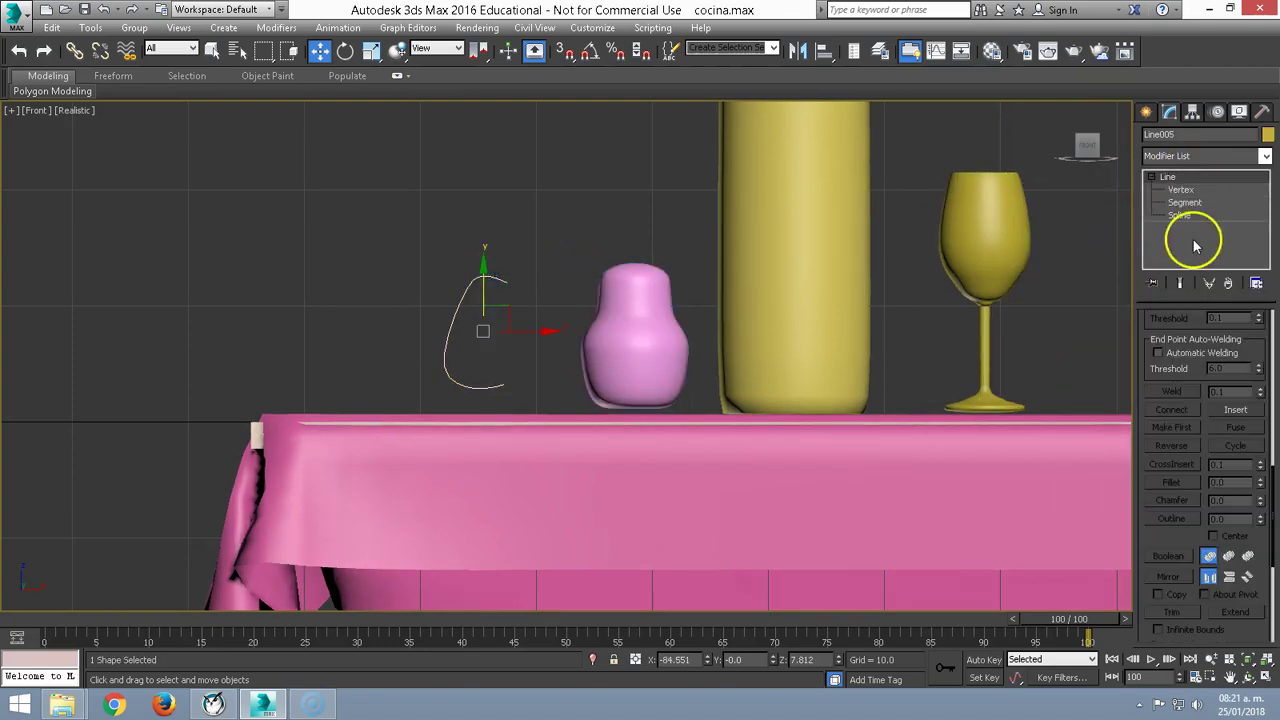
{"action": "right_click", "coordinate": [1180, 184]}
{"action": "left_click", "coordinate": [1172, 186]}
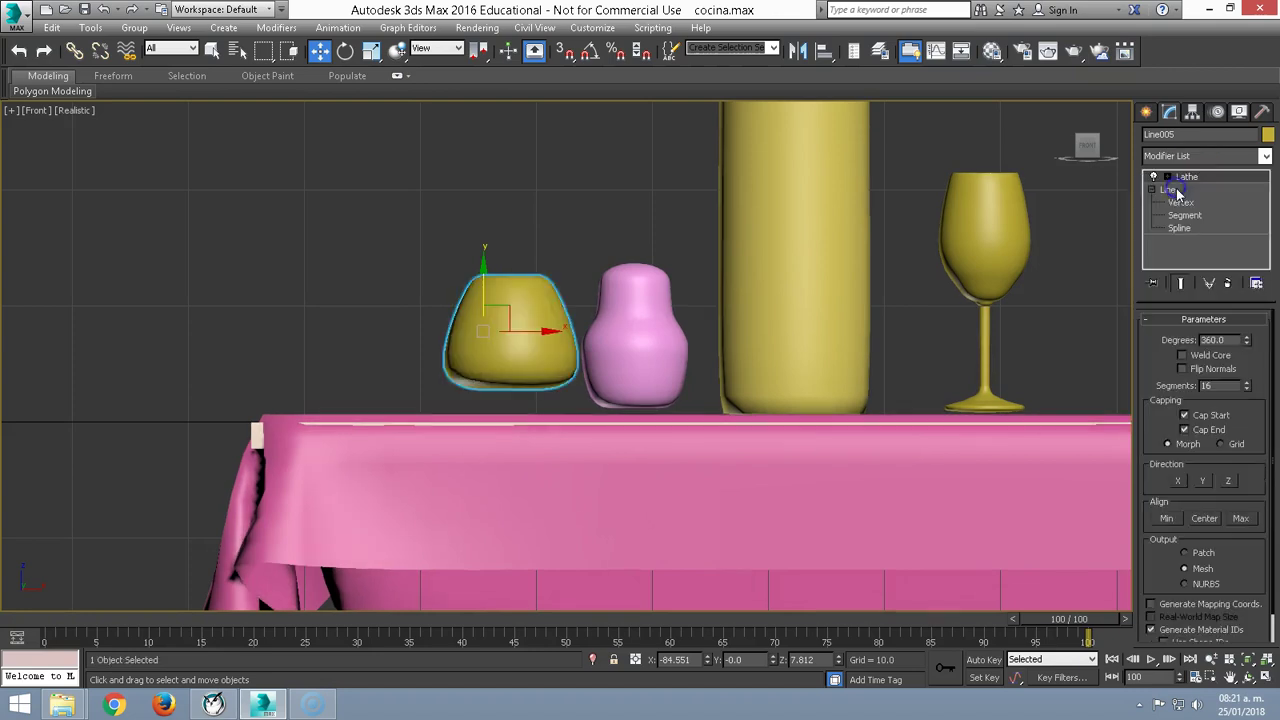
- Box-select the pink and yellow lathed fruits in Front view and move them onto the footed bowl
{"action": "middle_click_drag", "start_coordinate": [528, 268], "coordinate": [546, 283], "text": "alt"}
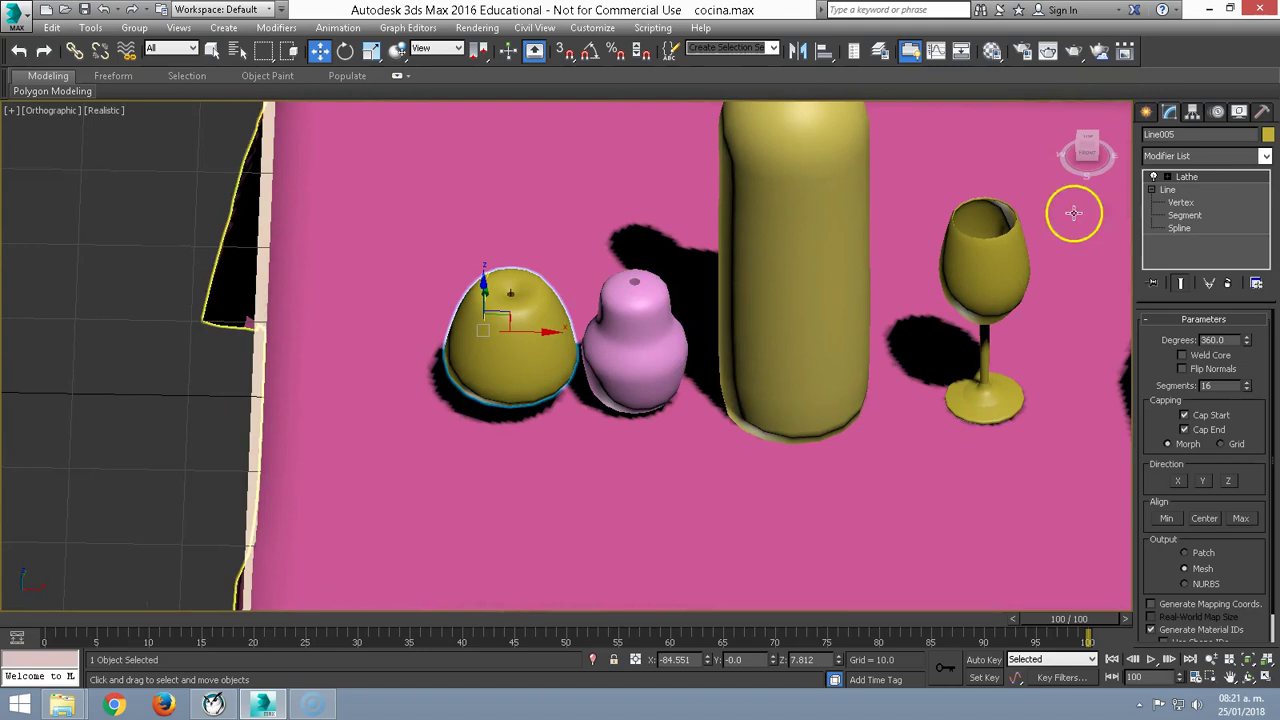
{"action": "middle_click_drag", "start_coordinate": [586, 297], "coordinate": [582, 271], "text": "alt"}
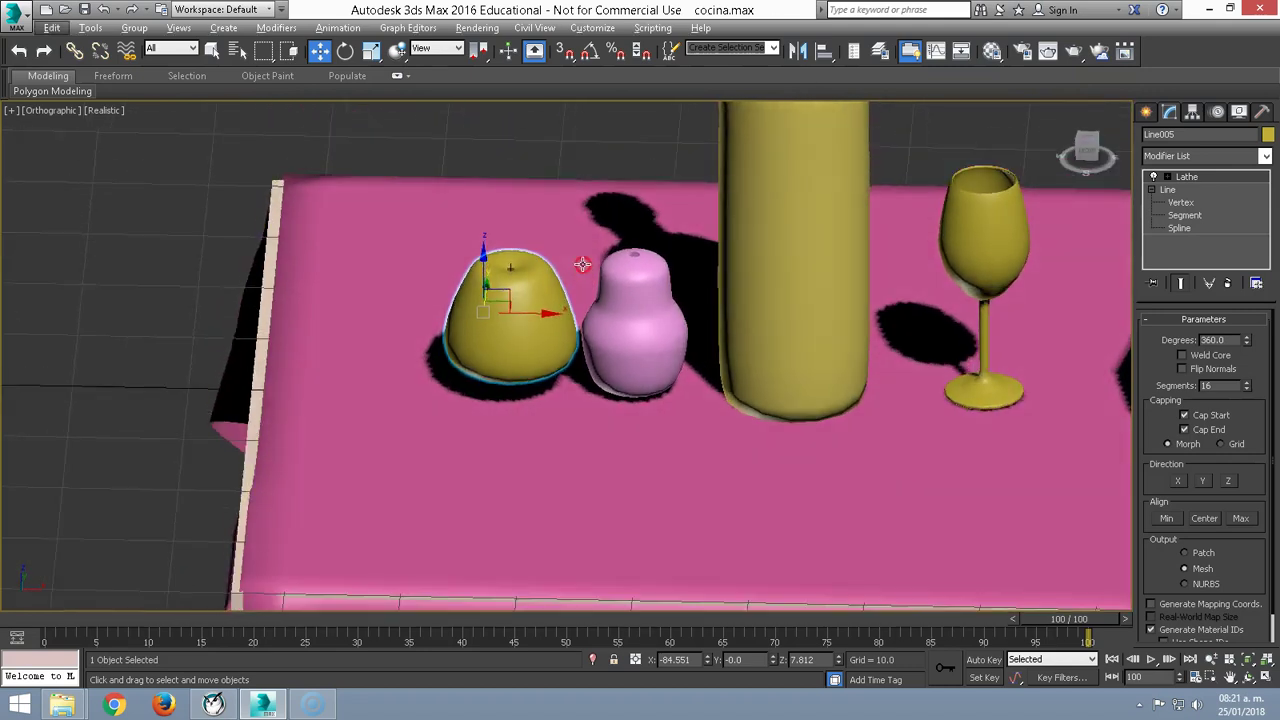
{"action": "key", "text": "f"}
{"action": "scroll", "coordinate": [600, 243], "scroll_direction": "down", "scroll_amount": 5}
{"action": "scroll", "coordinate": [632, 284], "scroll_direction": "up", "scroll_amount": 4}
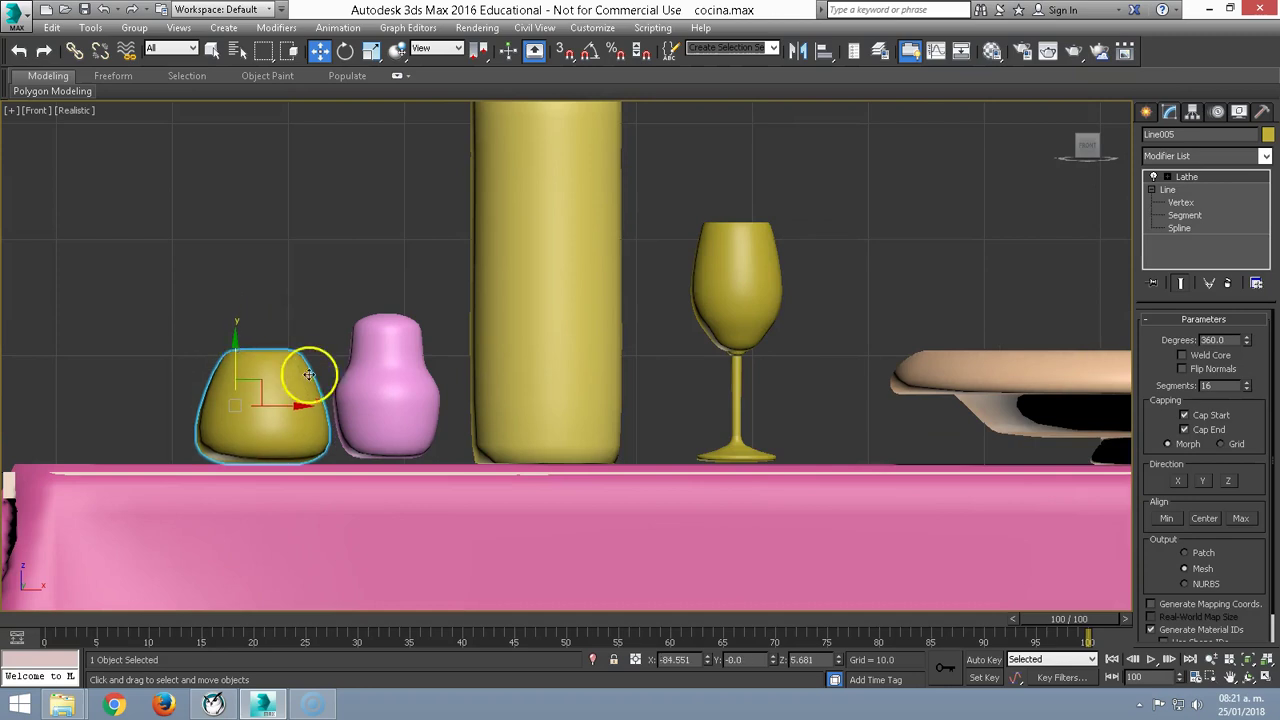
{"action": "left_click_drag", "start_coordinate": [186, 317], "coordinate": [420, 394]}
{"action": "scroll", "coordinate": [362, 383], "scroll_direction": "down", "scroll_amount": 4}
{"action": "middle_click_drag", "start_coordinate": [362, 383], "coordinate": [308, 388]}
{"action": "mouse_move", "coordinate": [308, 388]}
{"action": "left_mouse_down"}
{"action": "mouse_move", "coordinate": [712, 366]}
{"action": "mouse_move", "coordinate": [716, 308]}
{"action": "left_mouse_up"}
{"action": "left_click_drag", "start_coordinate": [771, 353], "coordinate": [769, 345]}
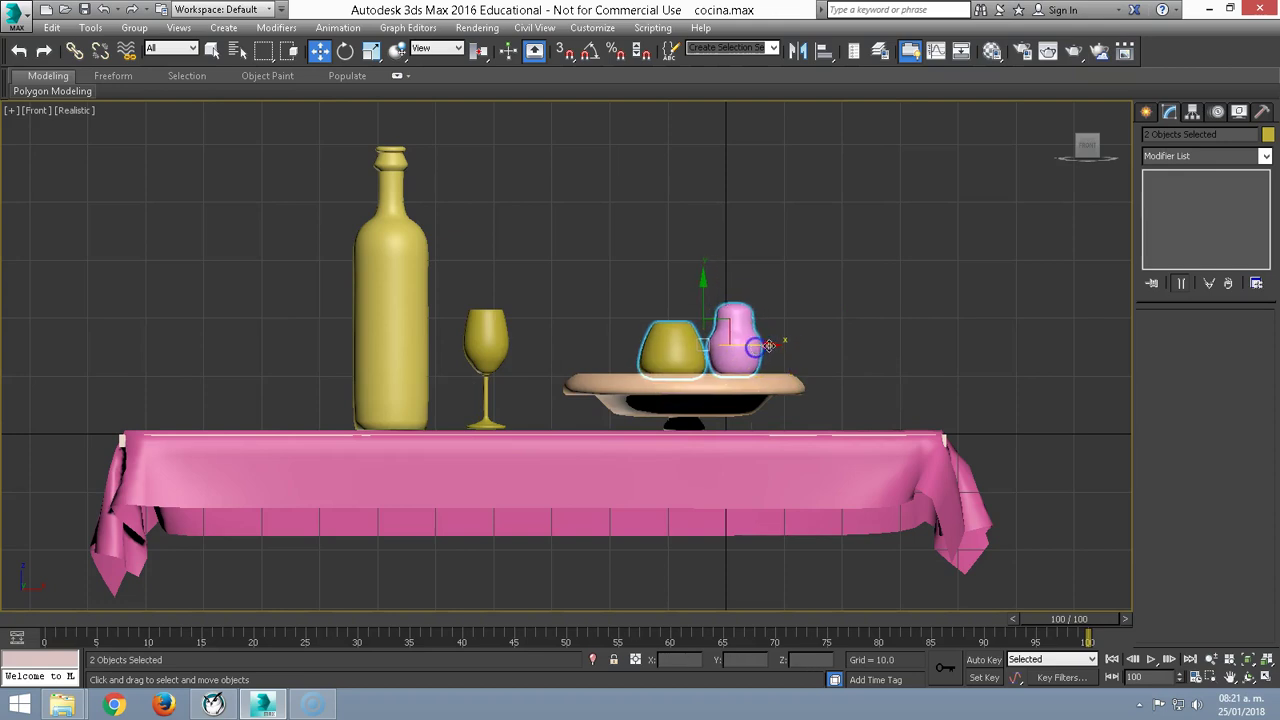
- In the four-view layout, scale the two fruits down slightly
{"action": "key", "text": "alt+w"}
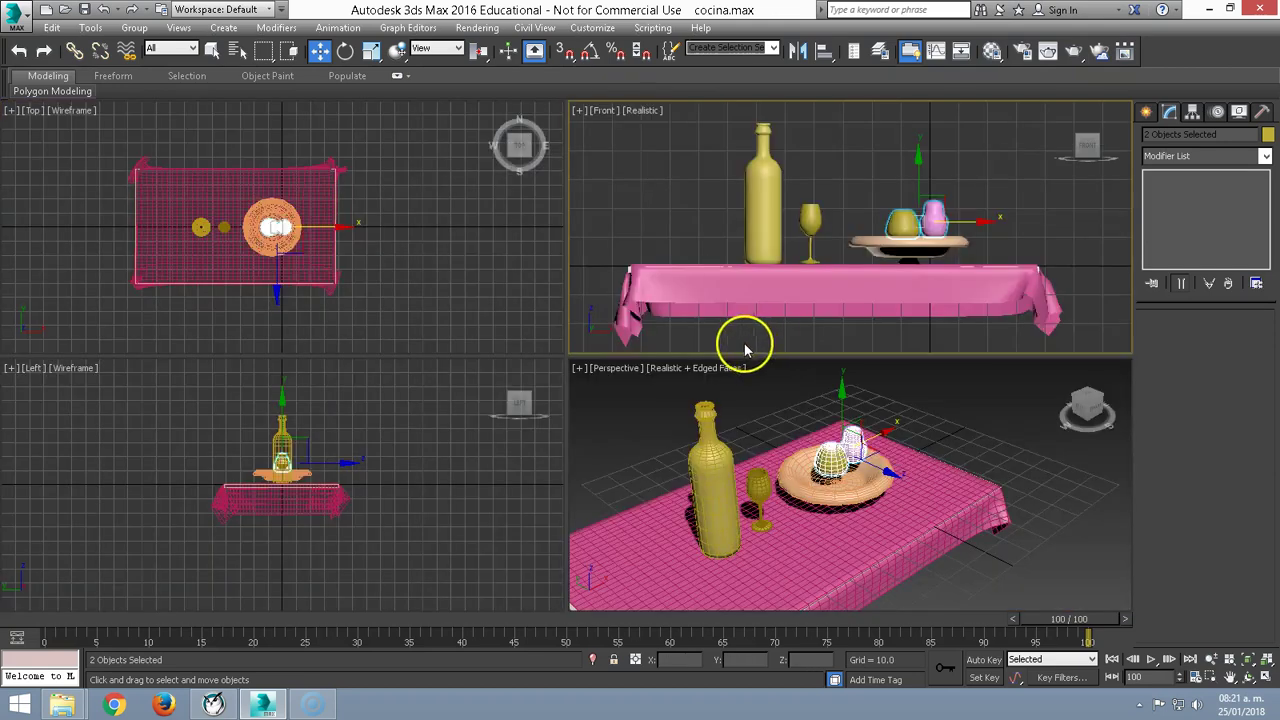
{"action": "scroll", "coordinate": [280, 229], "scroll_direction": "up", "scroll_amount": 4}
{"action": "scroll", "coordinate": [286, 457], "scroll_direction": "up", "scroll_amount": 3}
{"action": "scroll", "coordinate": [286, 457], "scroll_direction": "up", "scroll_amount": 2}
{"action": "scroll", "coordinate": [941, 216], "scroll_direction": "up", "scroll_amount": 3}
{"action": "scroll", "coordinate": [941, 216], "scroll_direction": "up", "scroll_amount": 2}
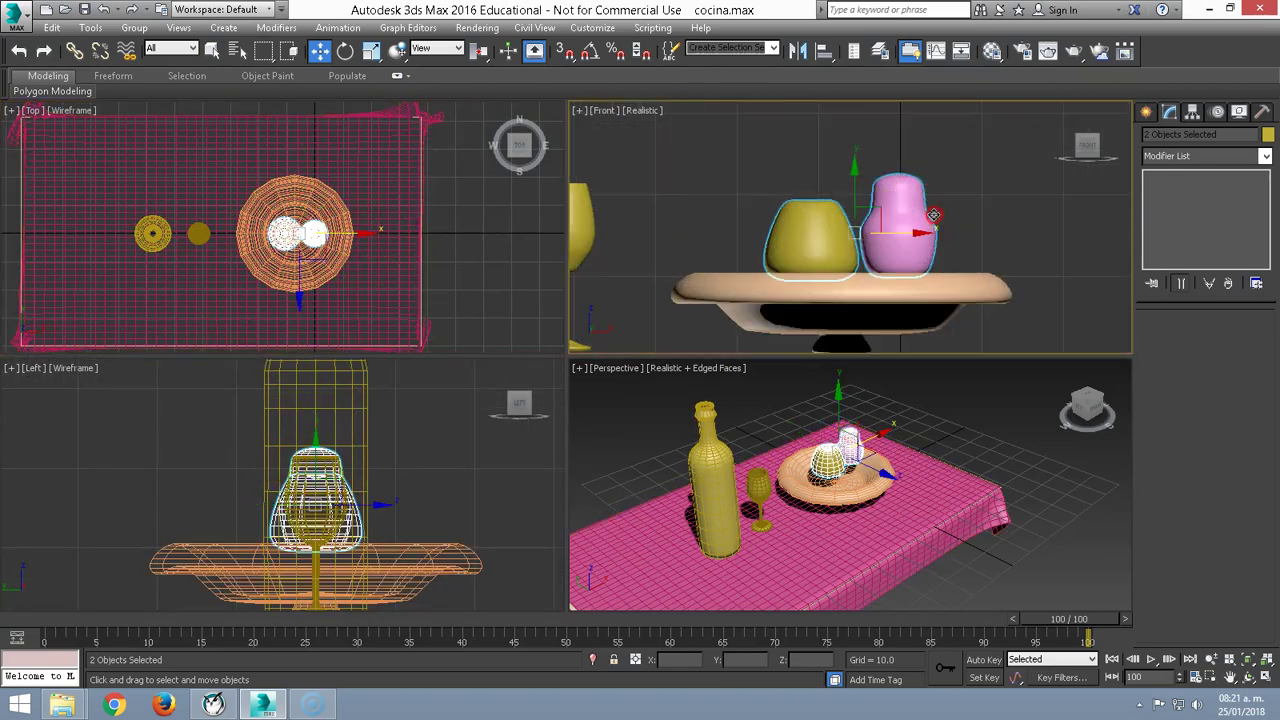
{"action": "scroll", "coordinate": [850, 200], "scroll_direction": "down", "scroll_amount": 2}
{"action": "scroll", "coordinate": [843, 216], "scroll_direction": "down", "scroll_amount": 1}
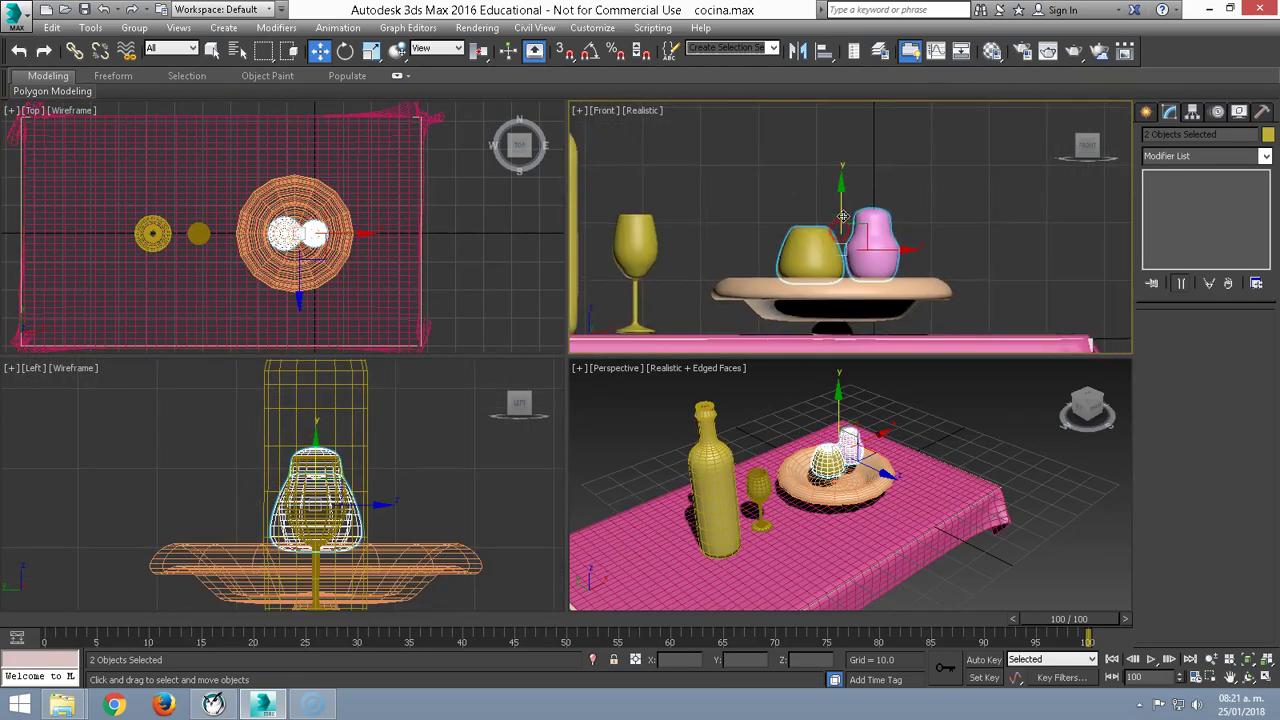
{"action": "right_click", "coordinate": [784, 272]}
{"action": "left_click", "coordinate": [809, 309]}
{"action": "mouse_move", "coordinate": [857, 254]}
{"action": "left_mouse_down"}
{"action": "mouse_move", "coordinate": [852, 266]}
{"action": "mouse_move", "coordinate": [860, 250]}
{"action": "mouse_move", "coordinate": [833, 252]}
{"action": "mouse_move", "coordinate": [919, 246]}
{"action": "left_mouse_up"}
{"action": "right_click", "coordinate": [850, 268]}
- Copy-clone the two fruits, then copy all four upward into a second row and deselect
{"action": "left_click", "coordinate": [872, 281]}
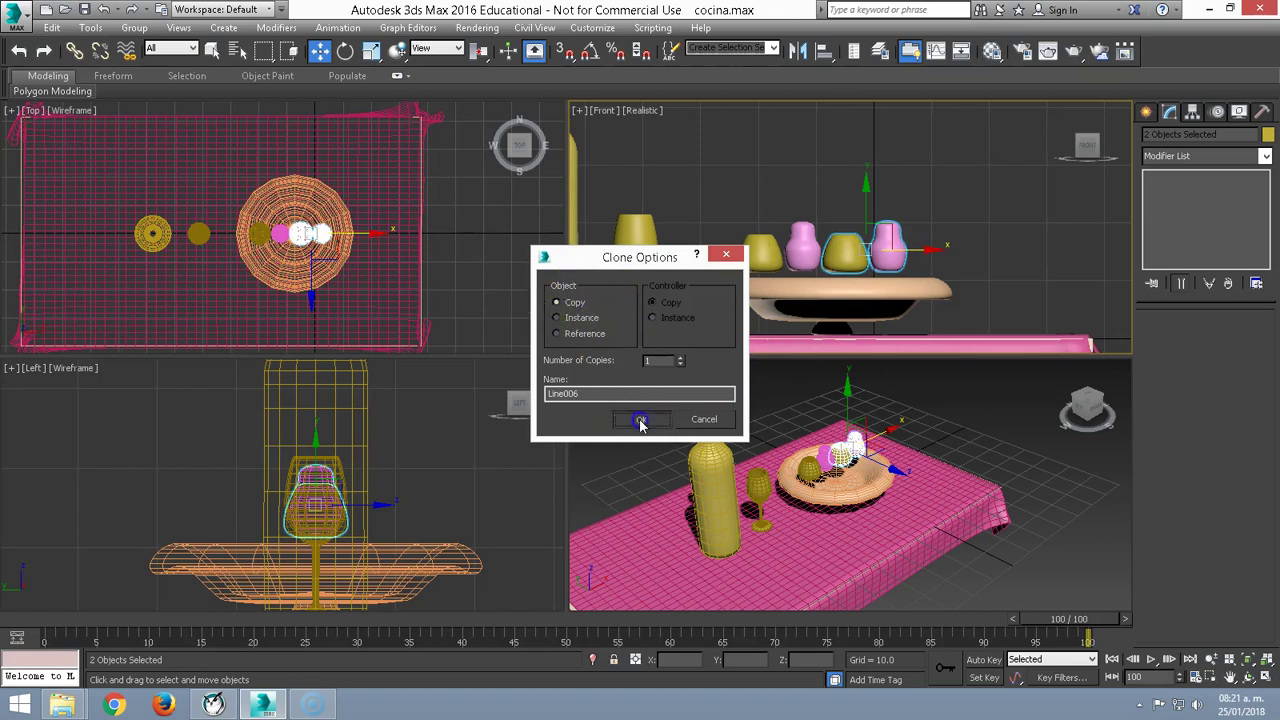
{"action": "left_click", "coordinate": [638, 419]}
{"action": "left_click_drag", "start_coordinate": [745, 192], "coordinate": [934, 263]}
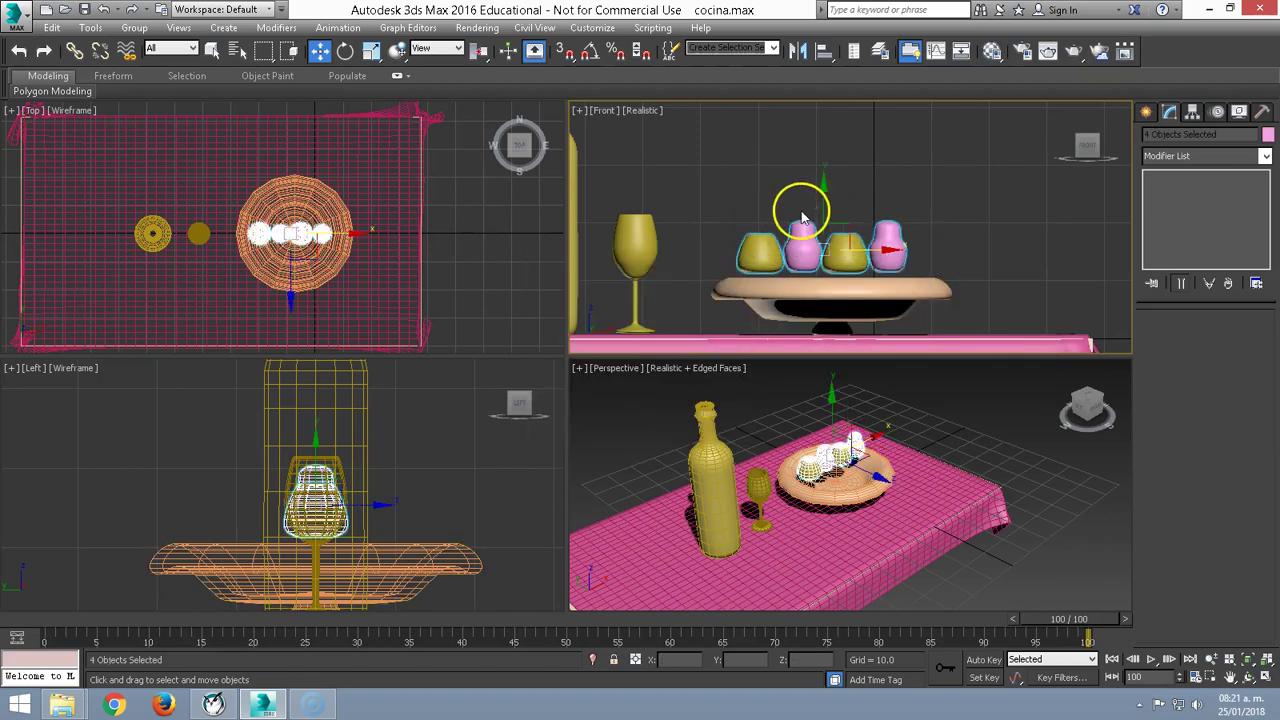
{"action": "left_click_drag", "start_coordinate": [810, 215], "coordinate": [822, 143], "text": "shift"}
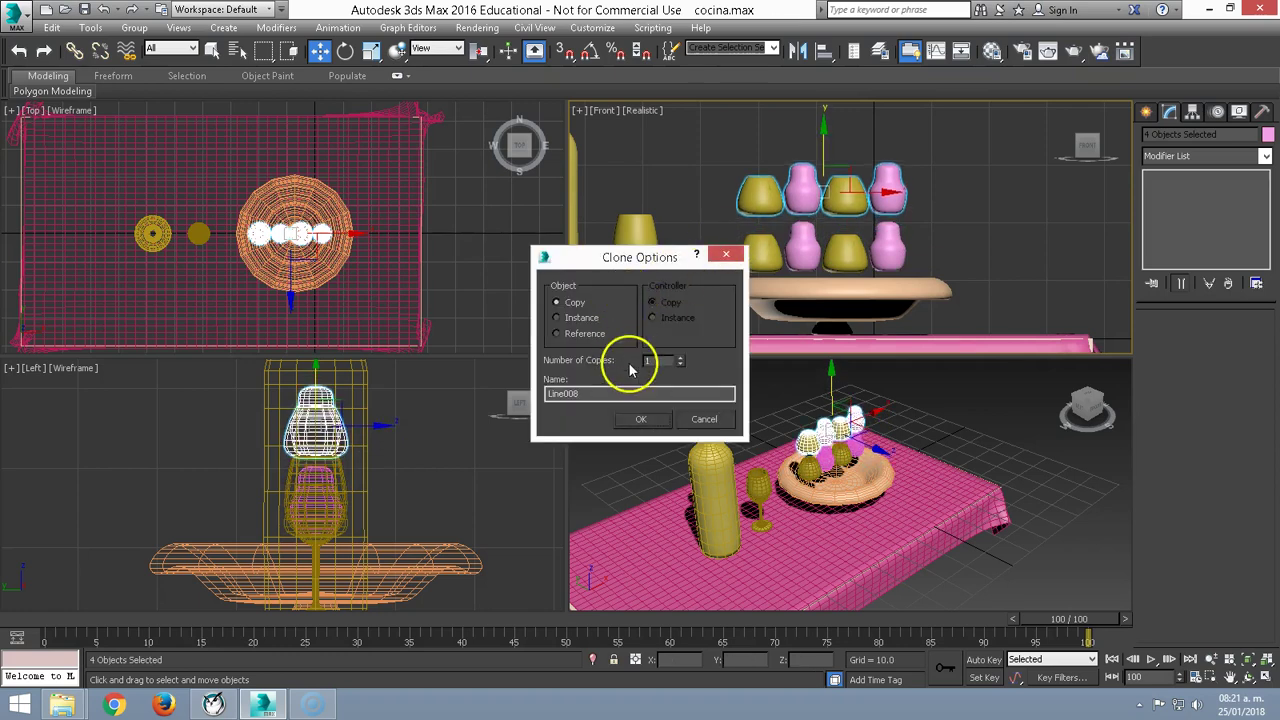
{"action": "left_click", "coordinate": [638, 419]}
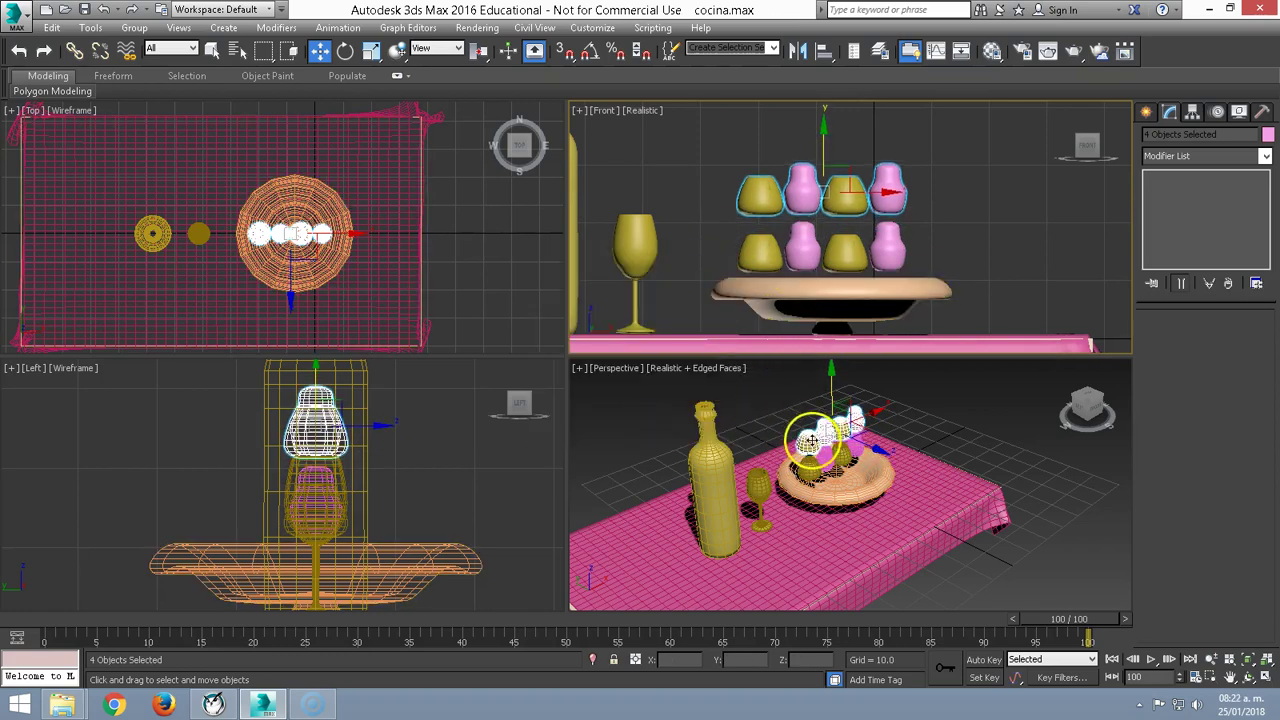
{"action": "scroll", "coordinate": [817, 470], "scroll_direction": "up", "scroll_amount": 5}
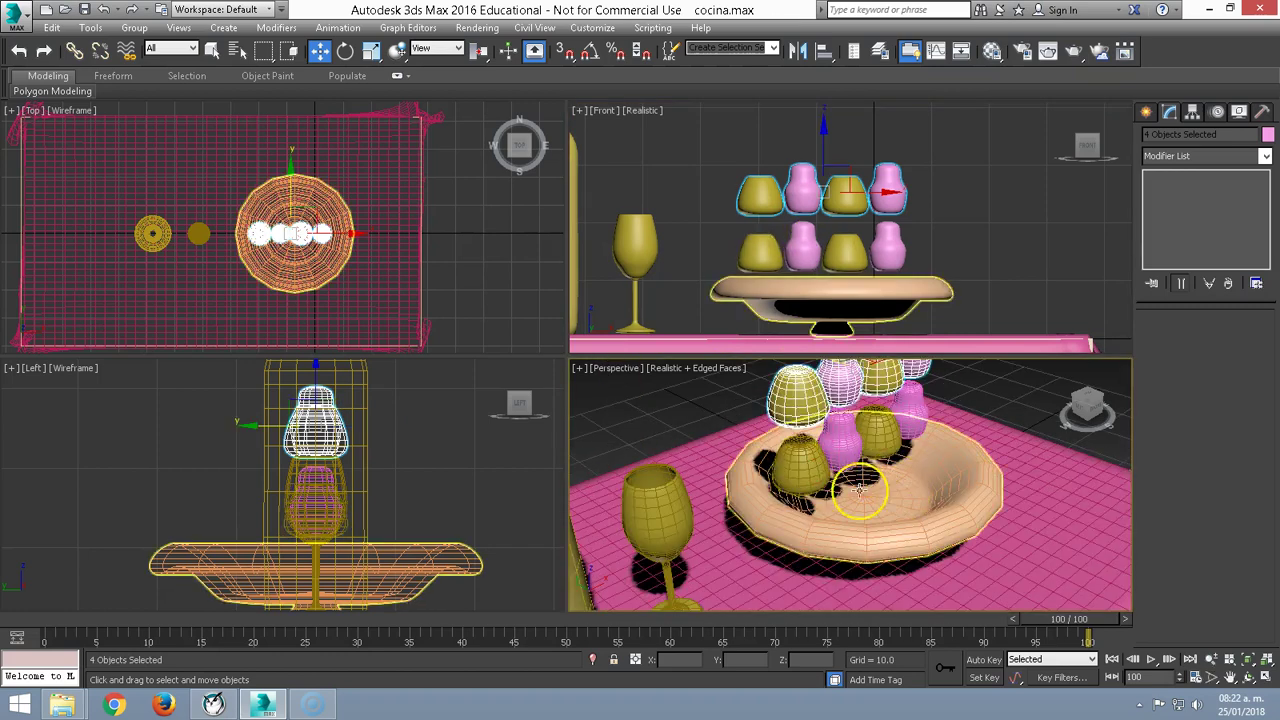
{"action": "scroll", "coordinate": [908, 482], "scroll_direction": "down", "scroll_amount": 3}
{"action": "scroll", "coordinate": [906, 481], "scroll_direction": "up", "scroll_amount": 3}
{"action": "scroll", "coordinate": [902, 482], "scroll_direction": "down", "scroll_amount": 3}
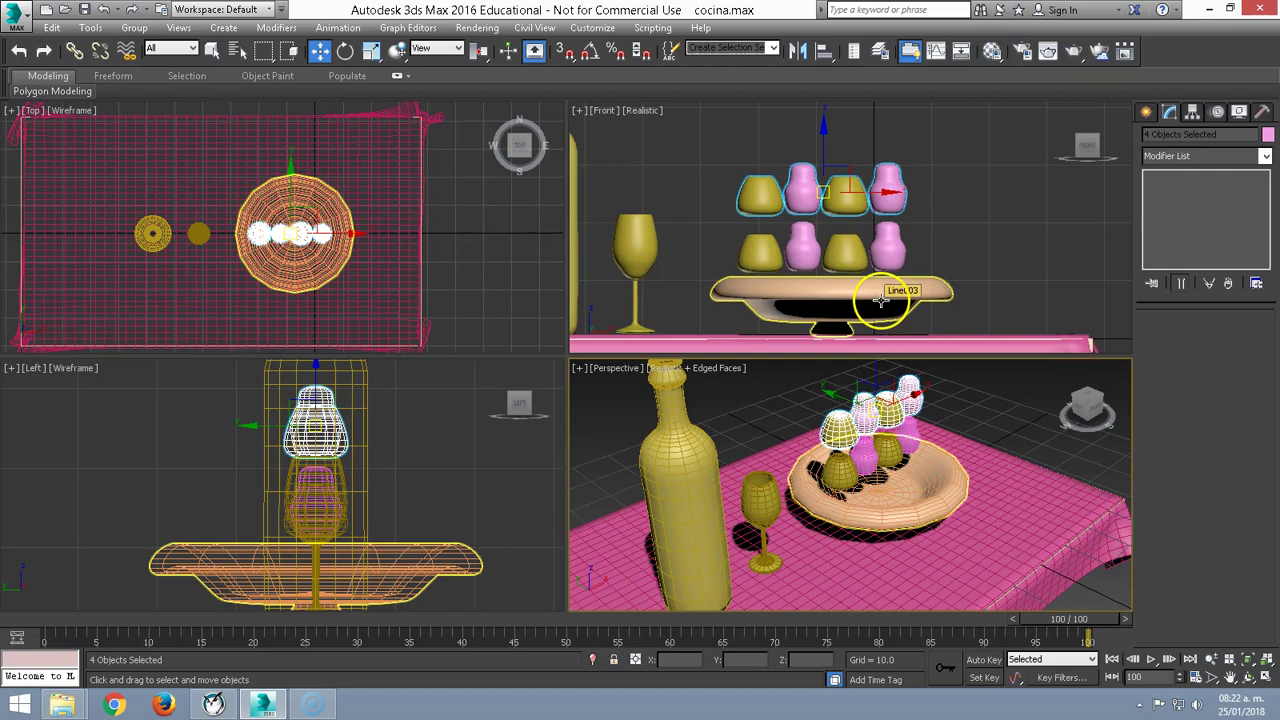
{"action": "left_click", "coordinate": [990, 140]}
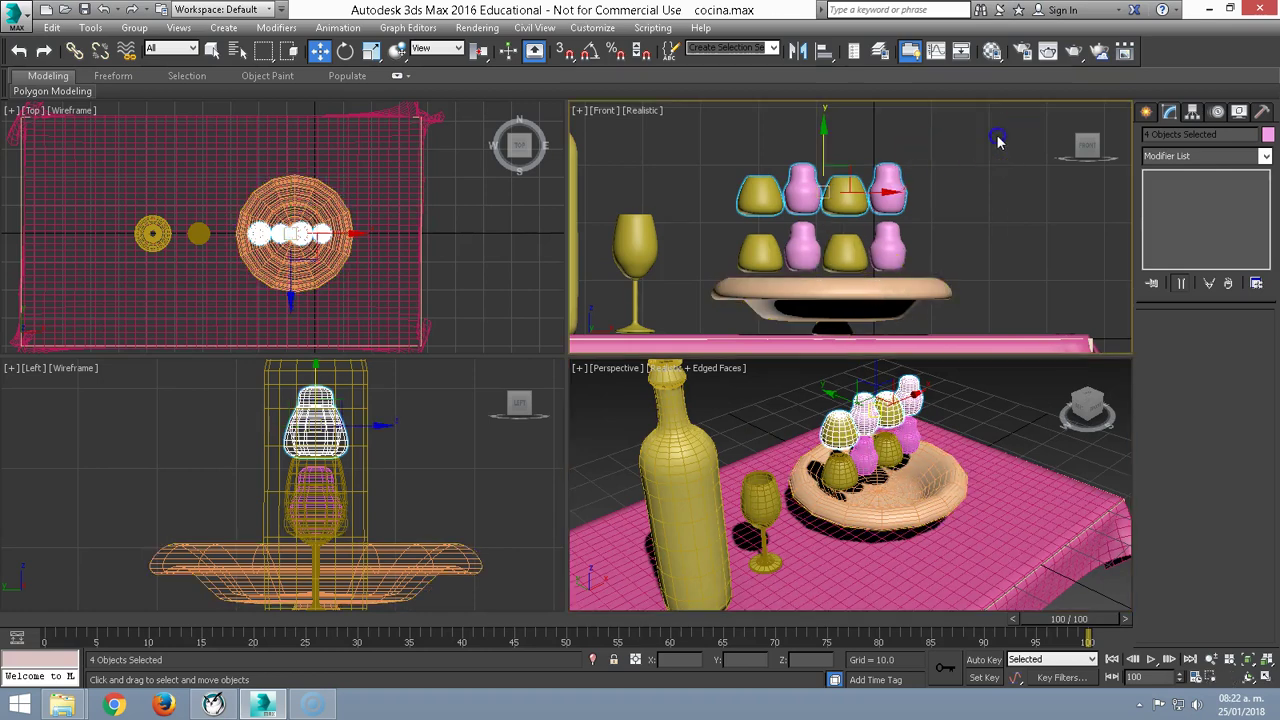
- Show the MassFX Toolbar, park it over the Top viewport, and select the eight stacked fruits
{"action": "right_click", "coordinate": [1196, 47]}
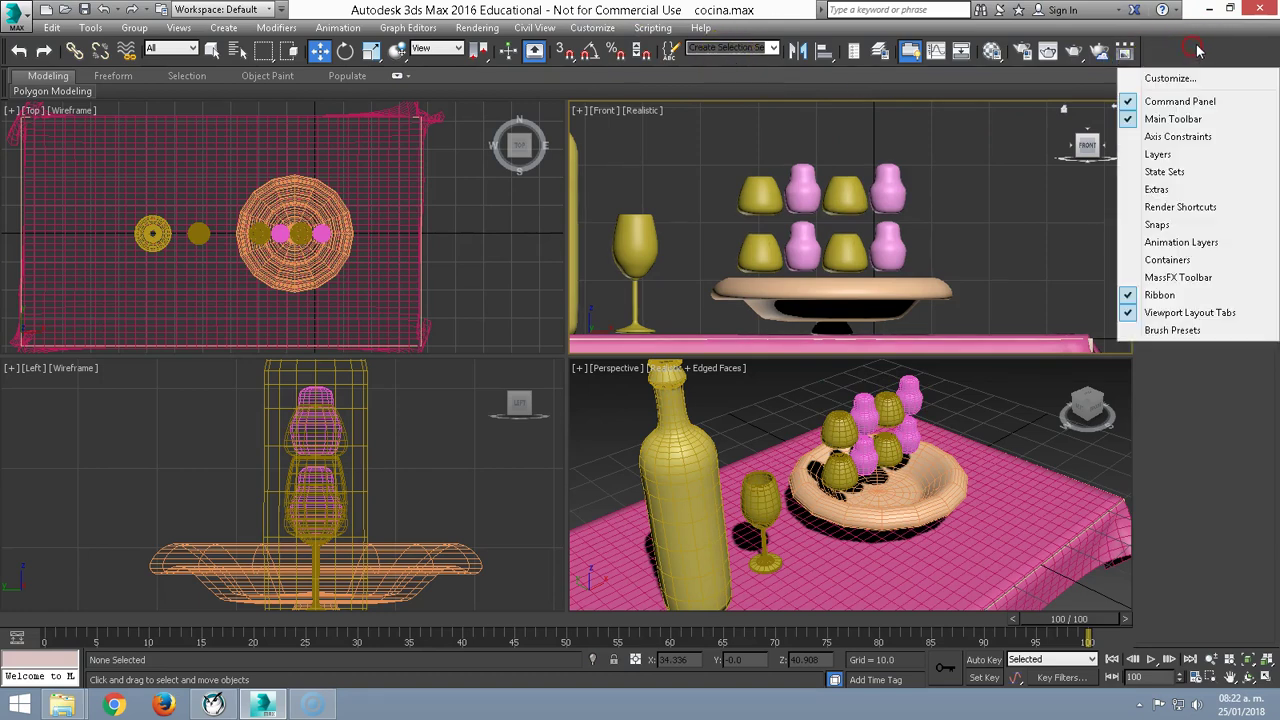
{"action": "left_click", "coordinate": [1199, 280]}
{"action": "mouse_move", "coordinate": [329, 174]}
{"action": "left_mouse_down"}
{"action": "mouse_move", "coordinate": [437, 128]}
{"action": "mouse_move", "coordinate": [399, 121]}
{"action": "left_mouse_up"}
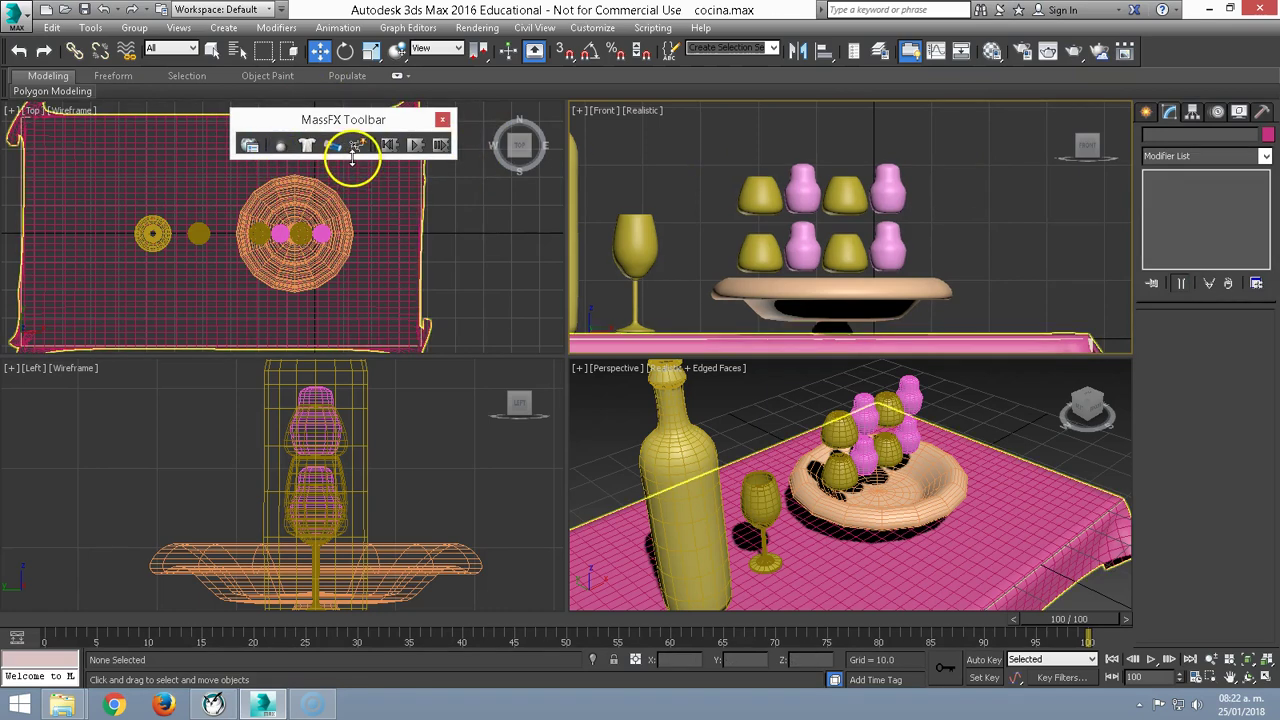
{"action": "left_click", "coordinate": [800, 152]}
{"action": "mouse_move", "coordinate": [700, 127]}
{"action": "left_mouse_down"}
{"action": "mouse_move", "coordinate": [906, 268]}
{"action": "mouse_move", "coordinate": [957, 271]}
{"action": "left_mouse_up"}
- Set the eight selected fruits as dynamic rigid bodies, then select the plate and tablecloth
{"action": "left_click", "coordinate": [283, 148]}
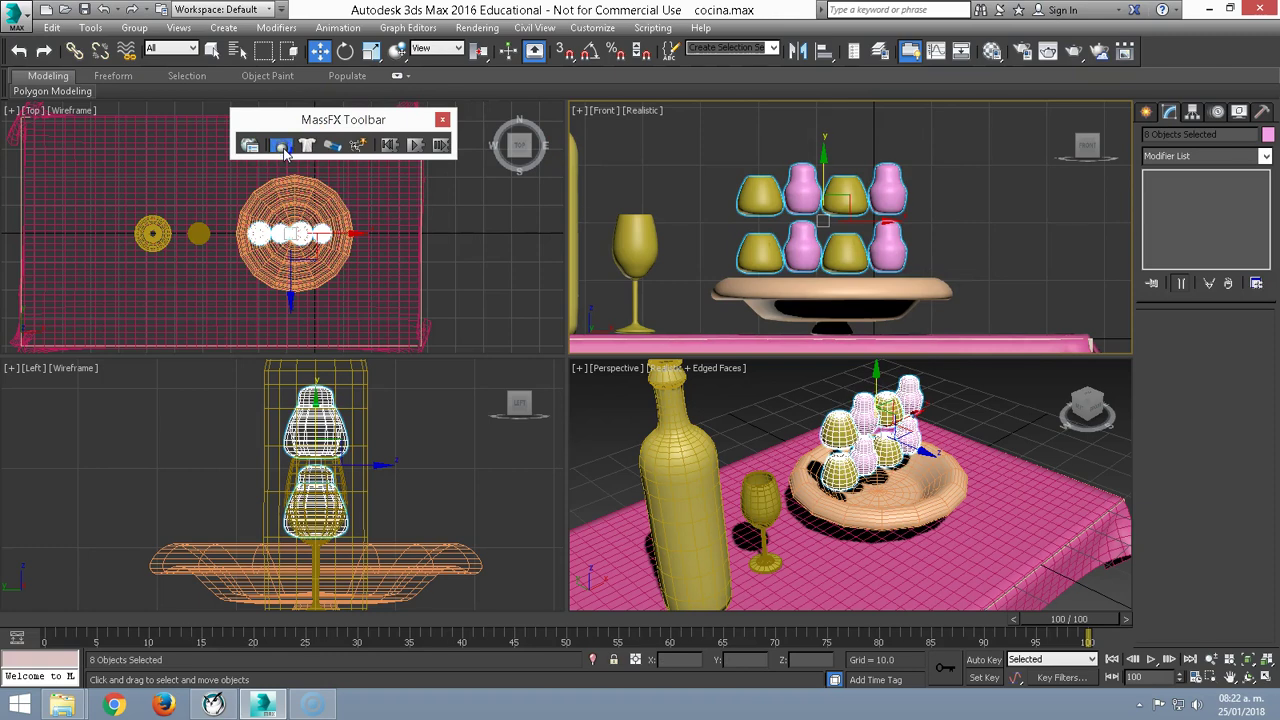
{"action": "left_click_drag", "start_coordinate": [283, 148], "coordinate": [297, 170]}
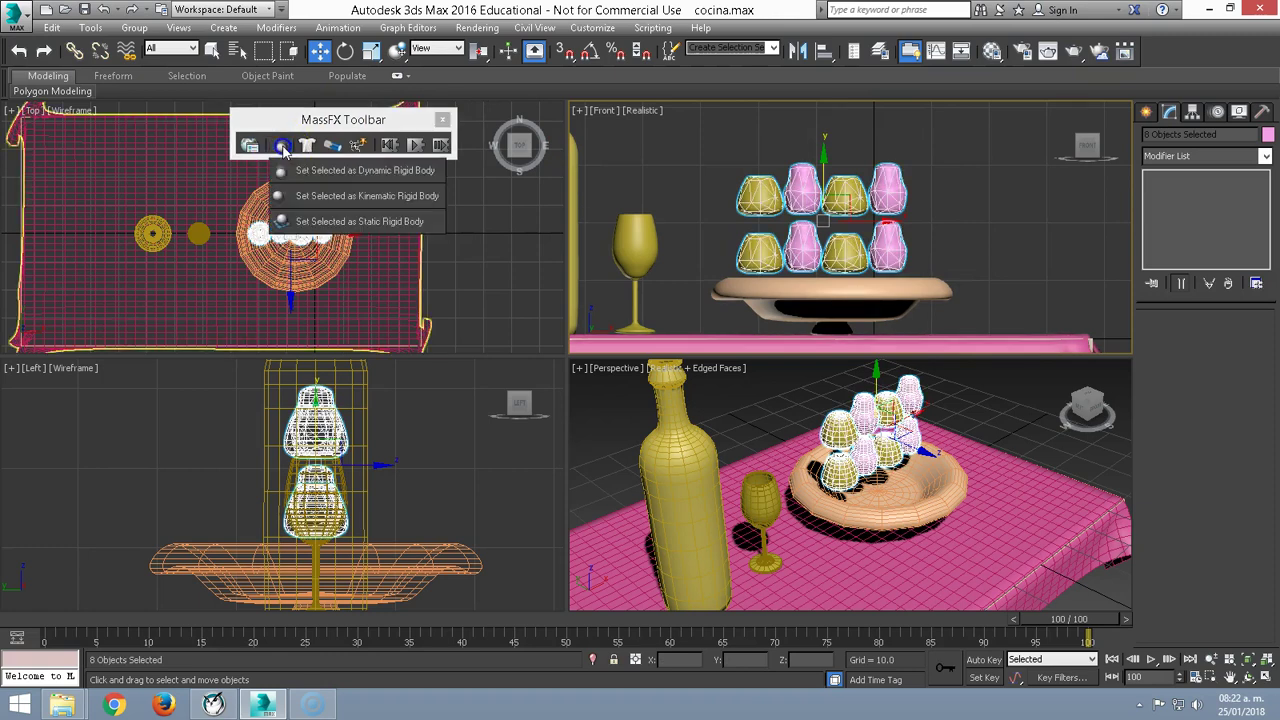
{"action": "mouse_move", "coordinate": [374, 177]}
{"action": "left_mouse_down"}
{"action": "mouse_move", "coordinate": [376, 216]}
{"action": "mouse_move", "coordinate": [373, 173]}
{"action": "left_mouse_up"}
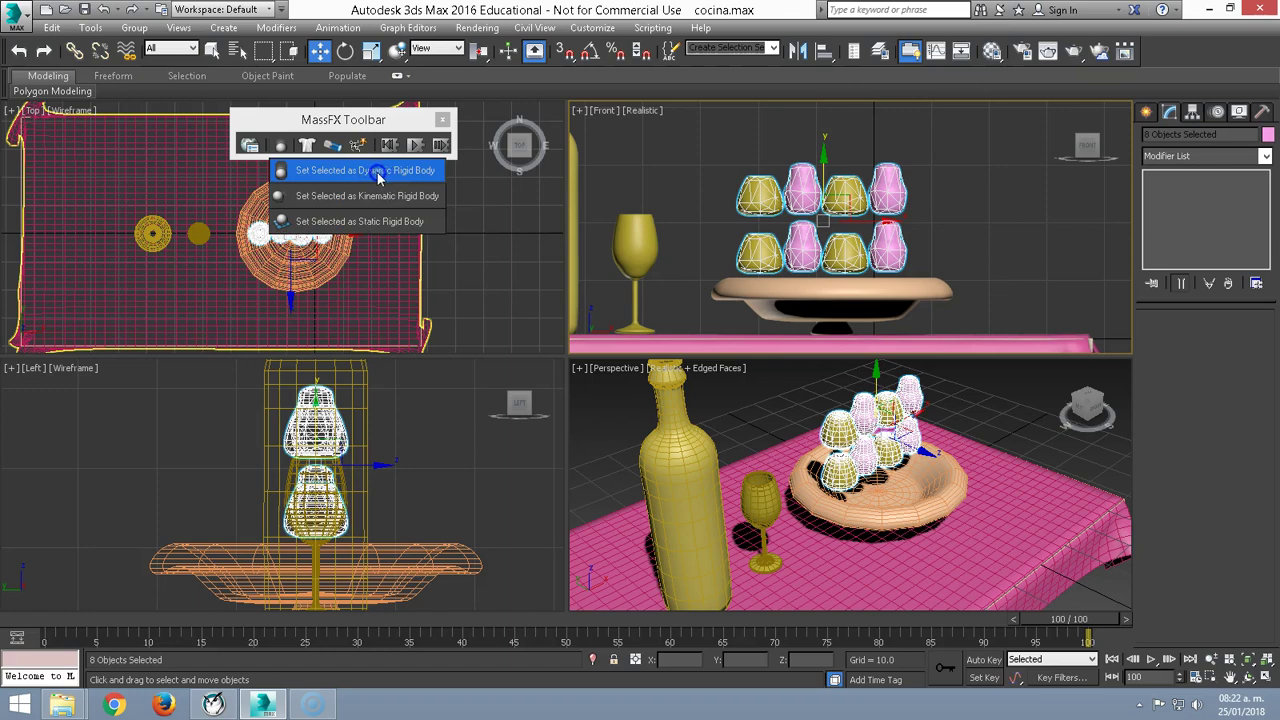
{"action": "left_click_drag", "start_coordinate": [383, 170], "coordinate": [383, 170]}
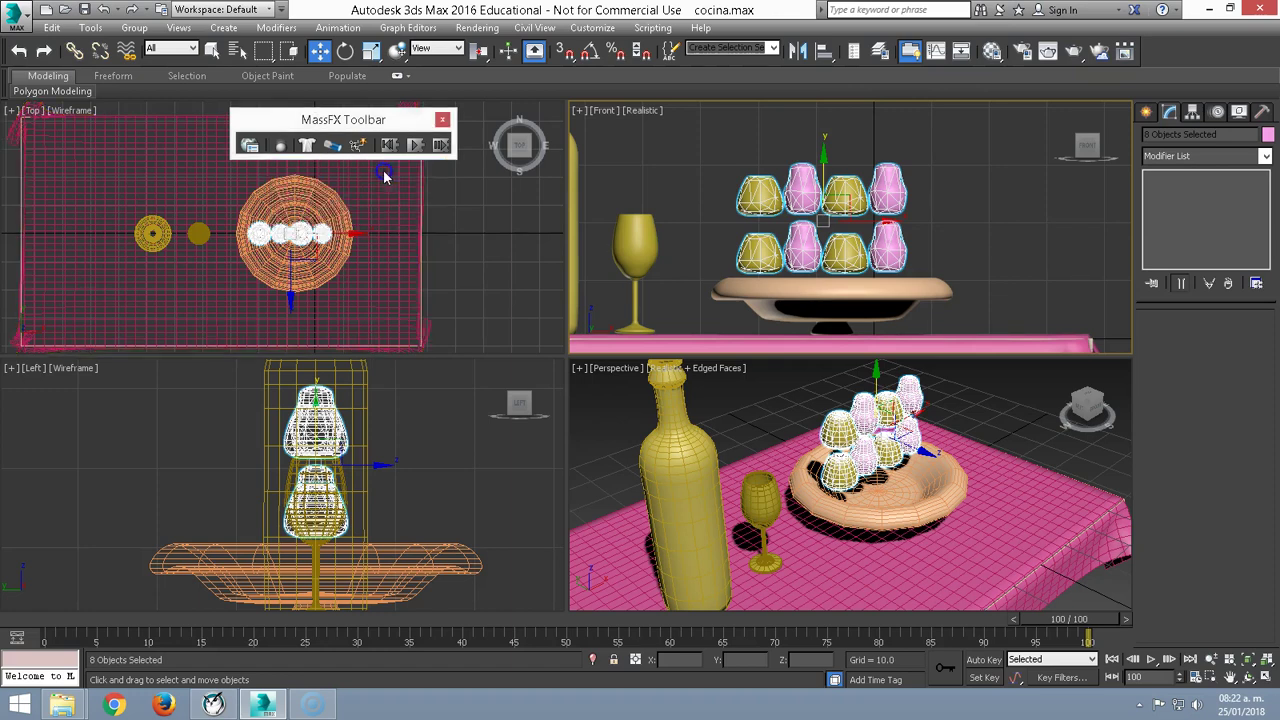
{"action": "left_click", "coordinate": [847, 288]}
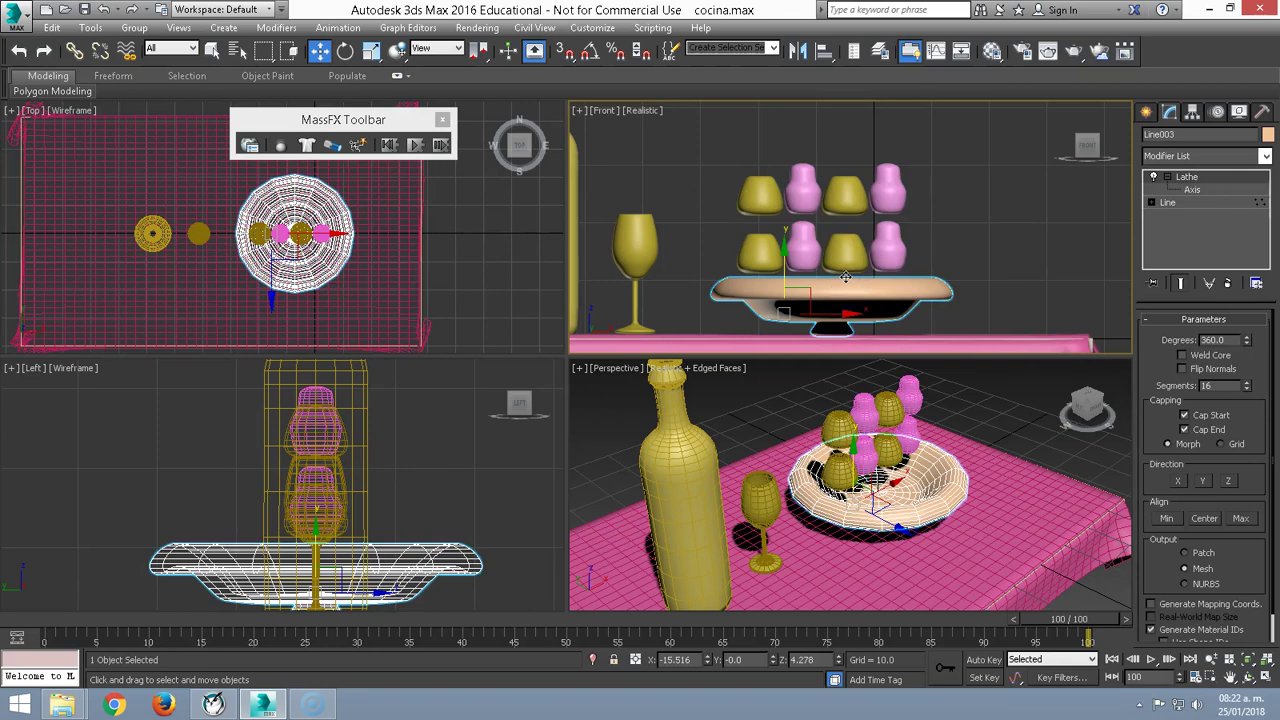
{"action": "left_click", "coordinate": [986, 457], "text": "ctrl"}
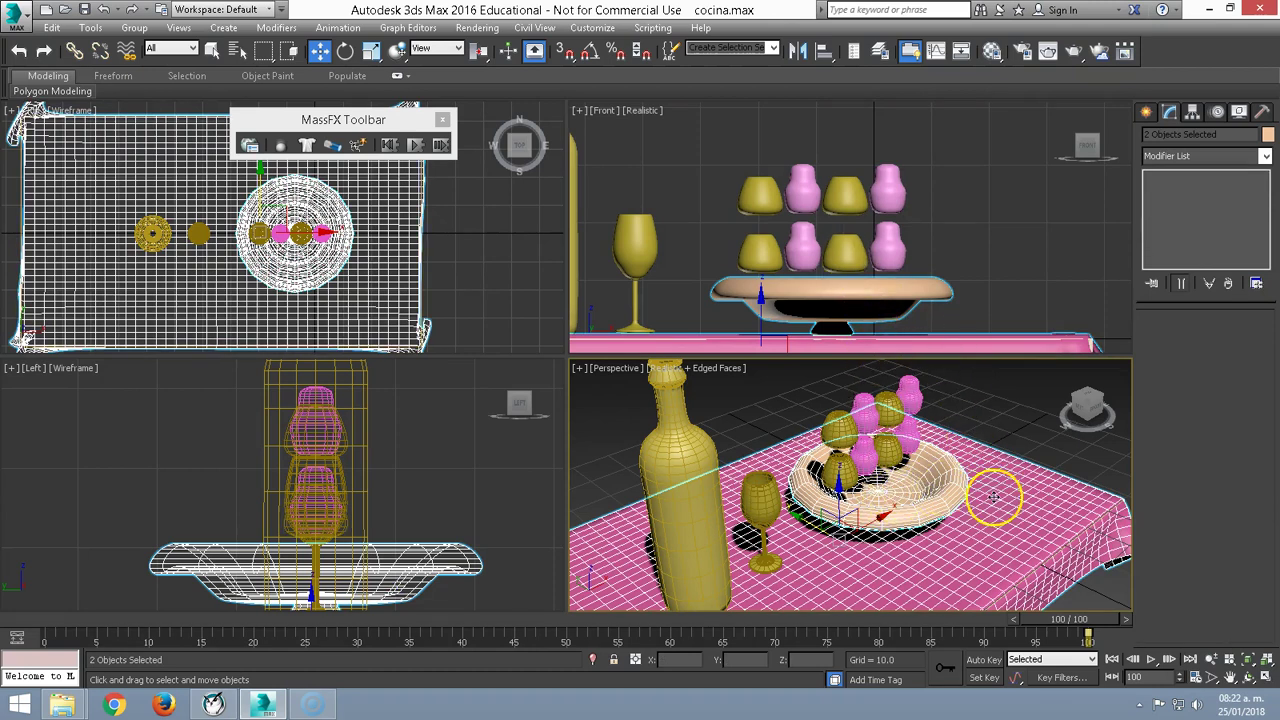
- Set the plate and tablecloth as static rigid bodies and shift the MassFX toolbar left
{"action": "left_click_drag", "start_coordinate": [284, 150], "coordinate": [330, 222]}
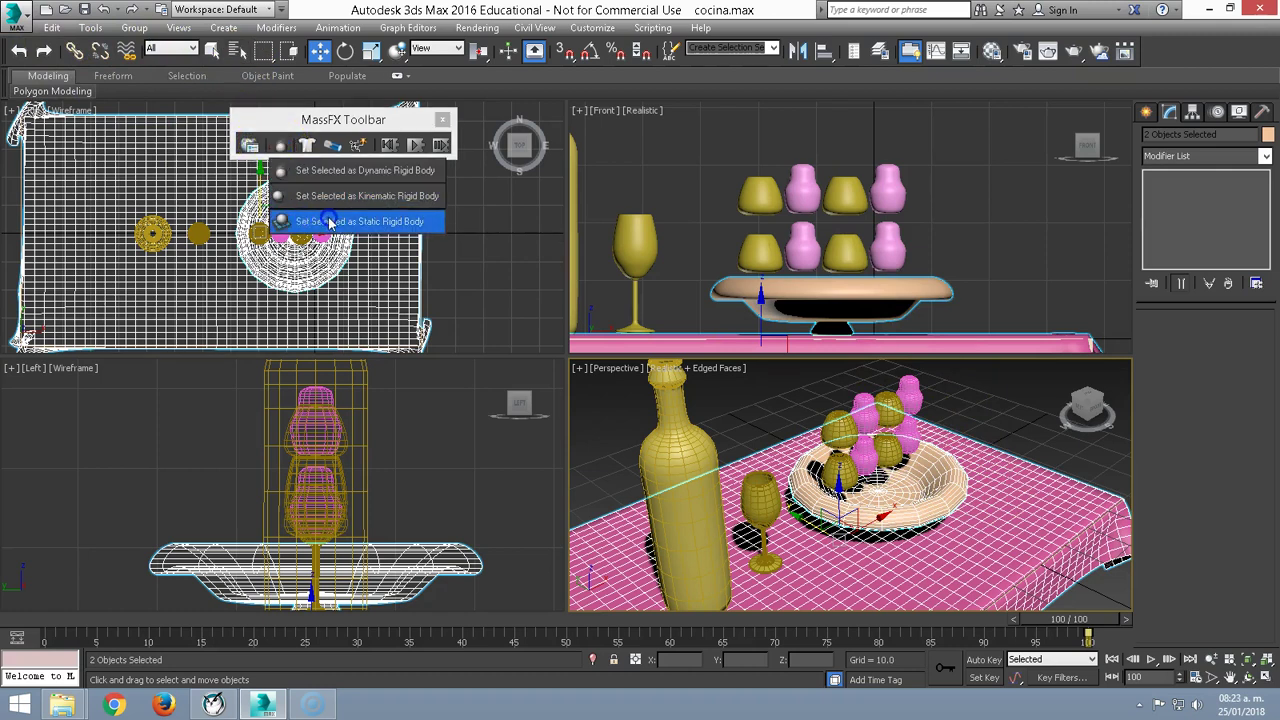
{"action": "left_click_drag", "start_coordinate": [357, 226], "coordinate": [370, 224]}
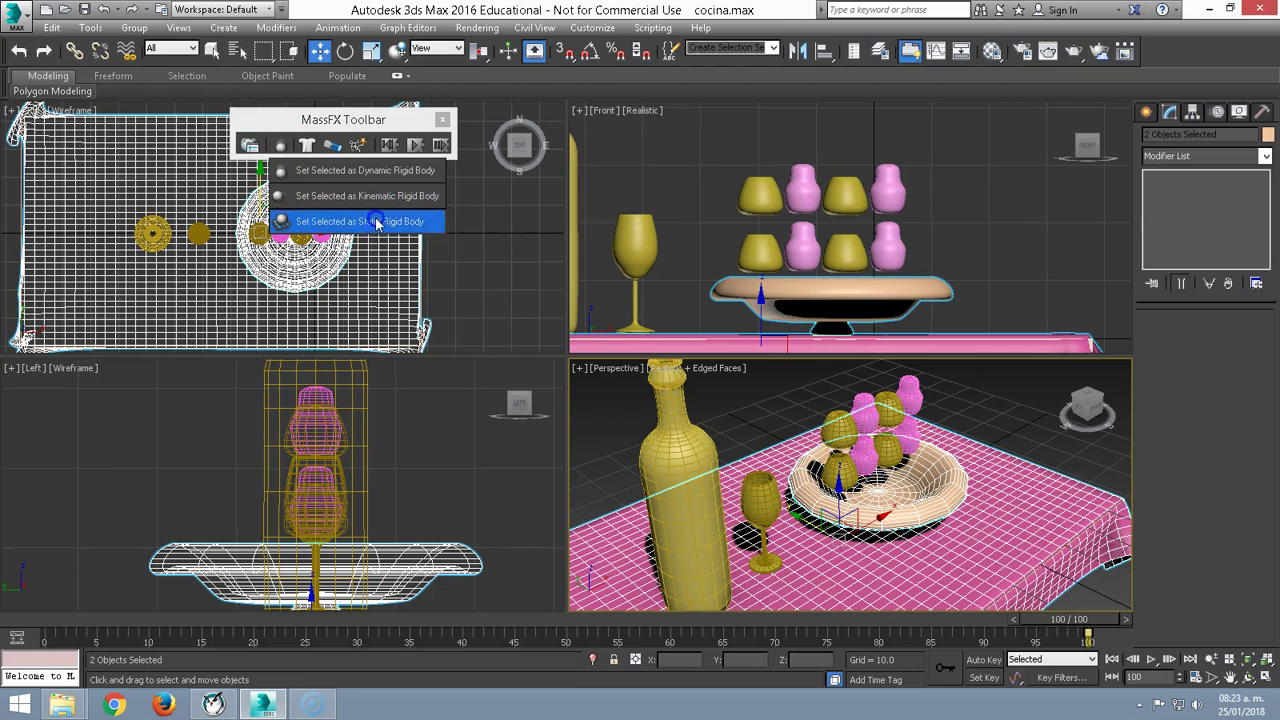
{"action": "mouse_move", "coordinate": [372, 221]}
{"action": "left_mouse_down"}
{"action": "mouse_move", "coordinate": [372, 176]}
{"action": "mouse_move", "coordinate": [379, 234]}
{"action": "left_mouse_up"}
{"action": "left_click_drag", "start_coordinate": [371, 227], "coordinate": [375, 228]}
{"action": "left_click_drag", "start_coordinate": [380, 121], "coordinate": [329, 121]}
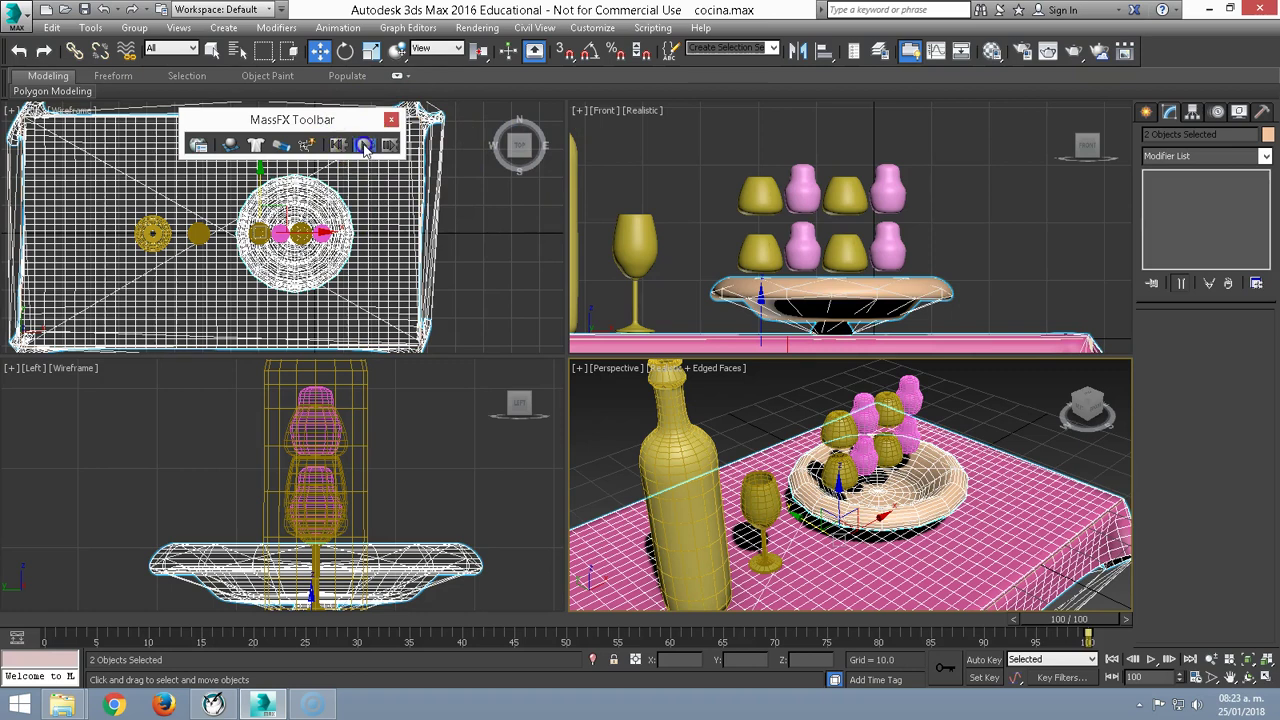
- Run the MassFX simulation and inspect a fallen fruit's rigid body: mass 1.671, density 0.5, bounciness 0.5
{"action": "left_click", "coordinate": [365, 147]}
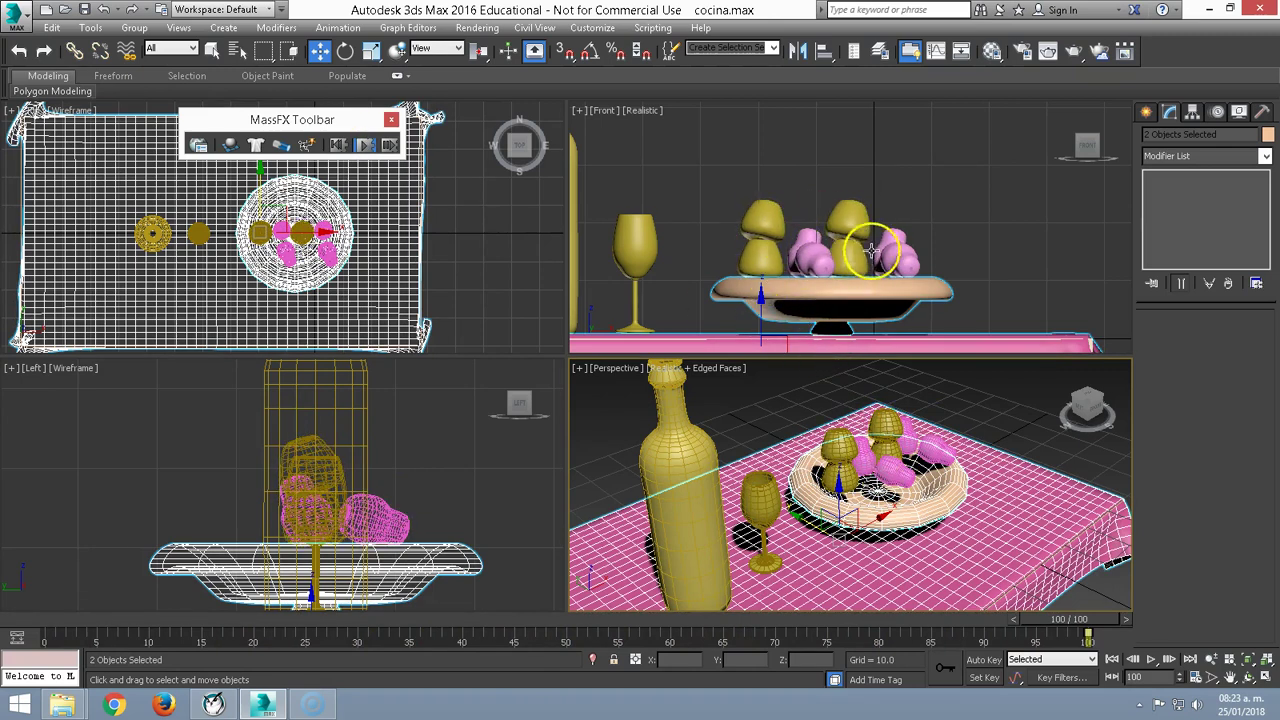
{"action": "left_click", "coordinate": [838, 442]}
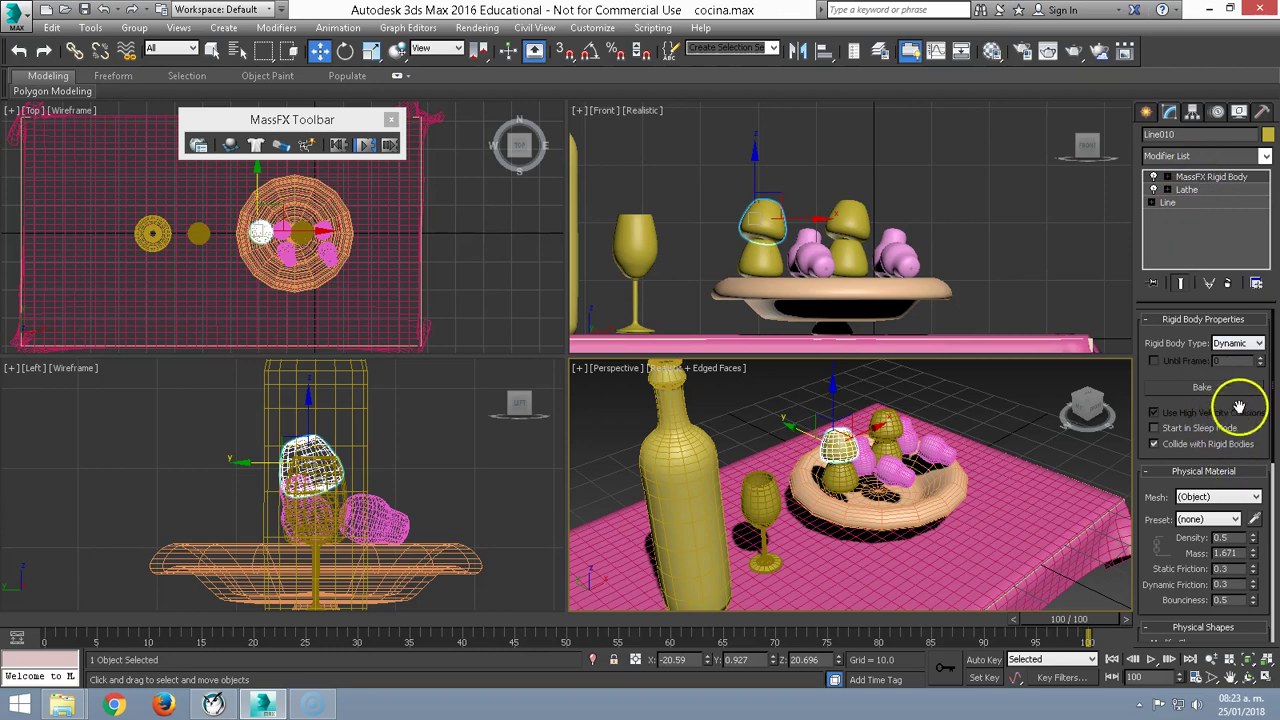
{"action": "scroll", "coordinate": [1243, 402], "scroll_direction": "down", "scroll_amount": 1}
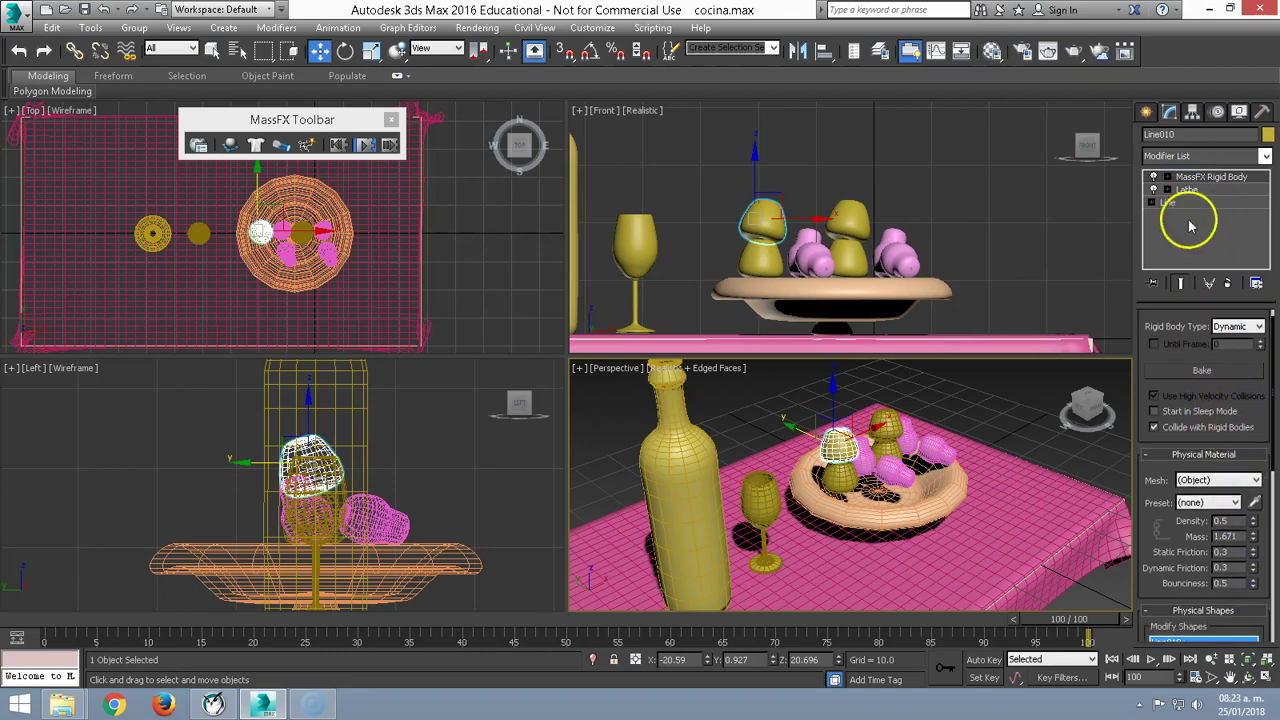
{"action": "left_click_drag", "start_coordinate": [716, 160], "coordinate": [740, 194]}
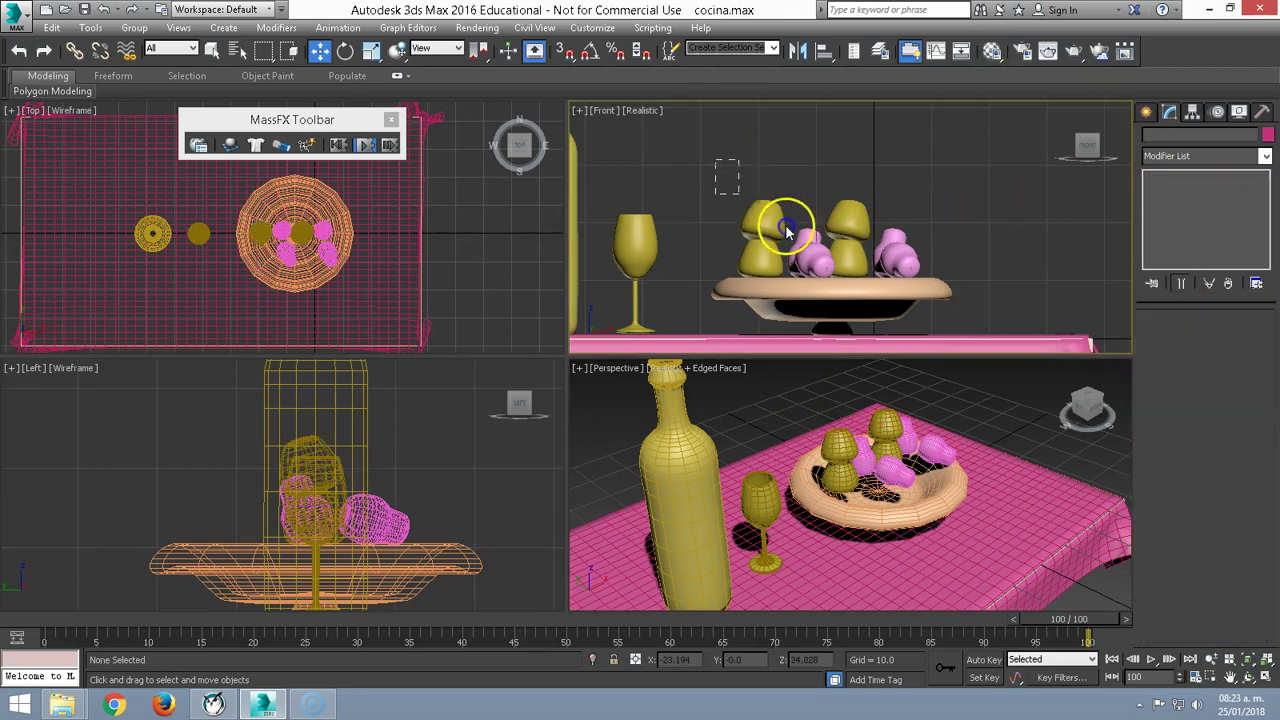
- Reset the simulation and lower the yellow lower-row fruit down into the plate
{"action": "left_click_drag", "start_coordinate": [940, 275], "coordinate": [942, 267]}
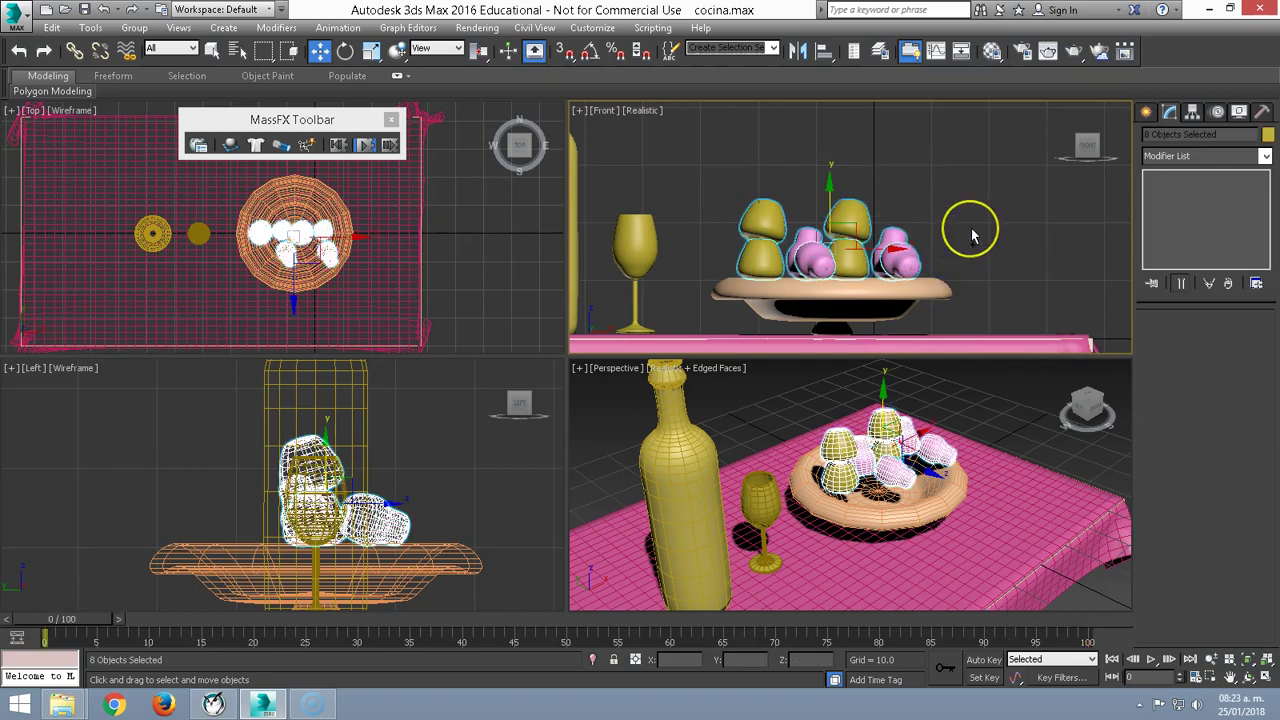
{"action": "left_click", "coordinate": [970, 235]}
{"action": "left_click", "coordinate": [900, 248]}
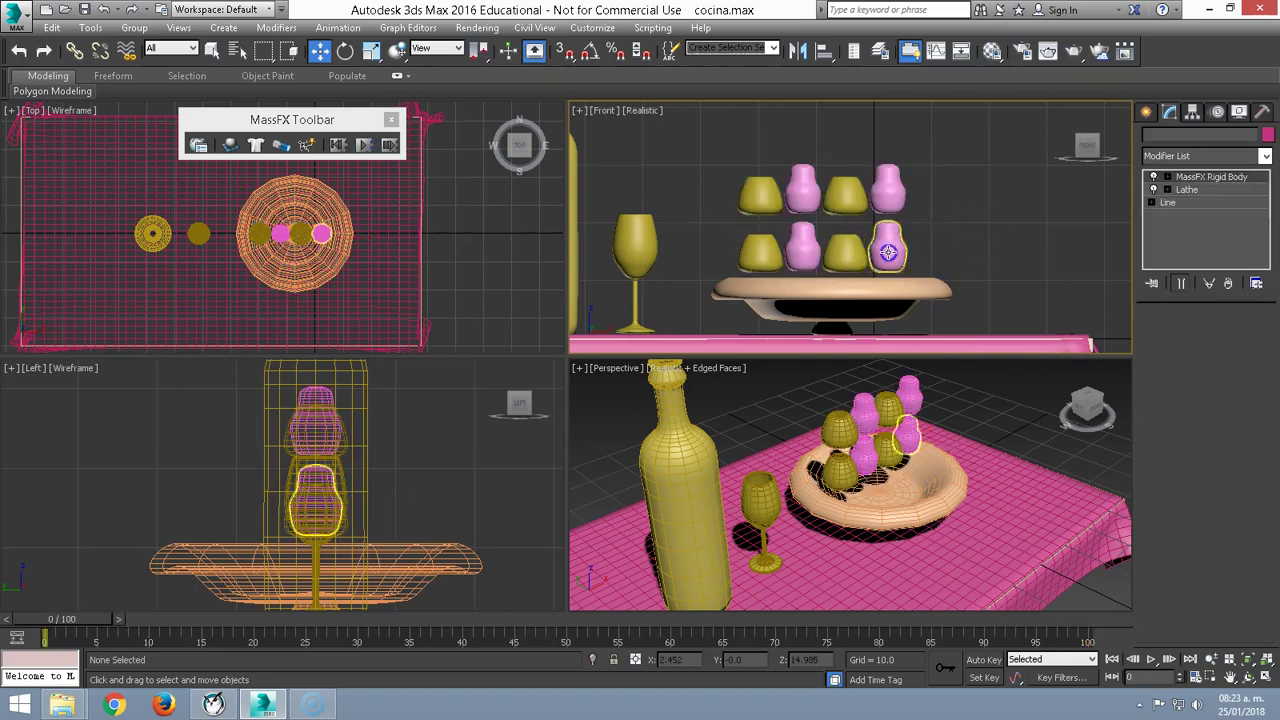
{"action": "left_click", "coordinate": [850, 222]}
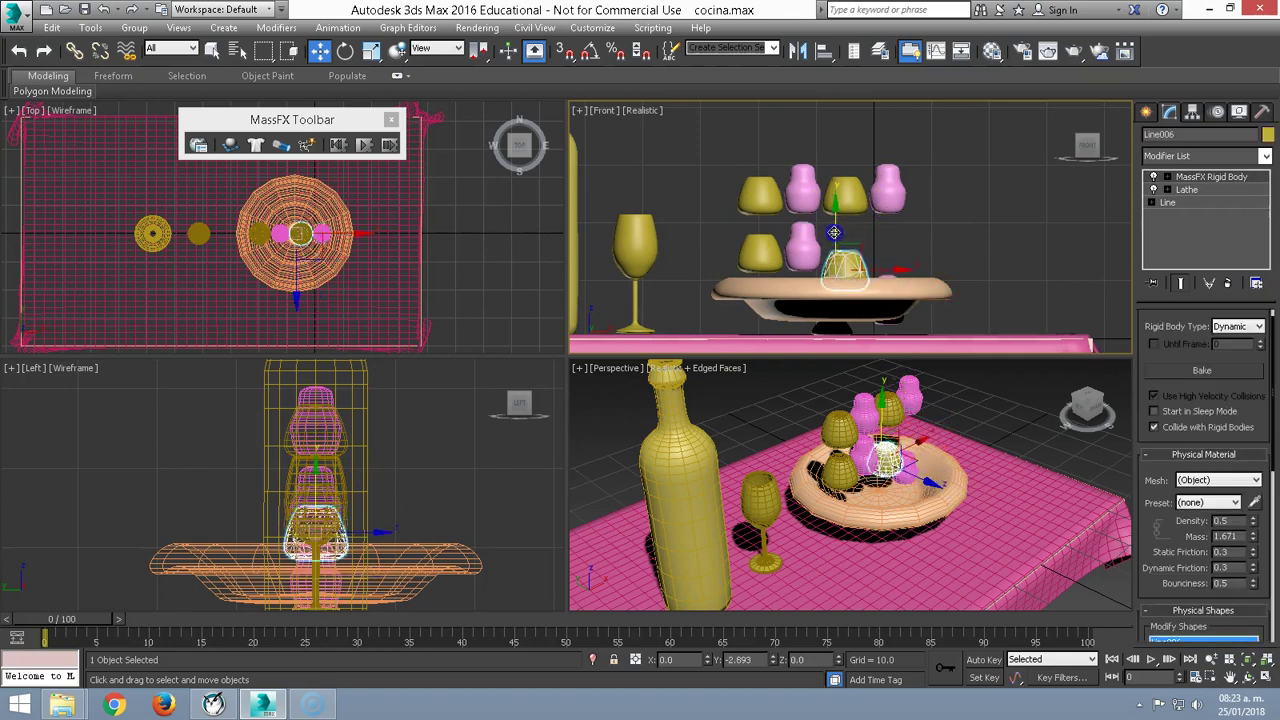
{"action": "left_click", "coordinate": [803, 215]}
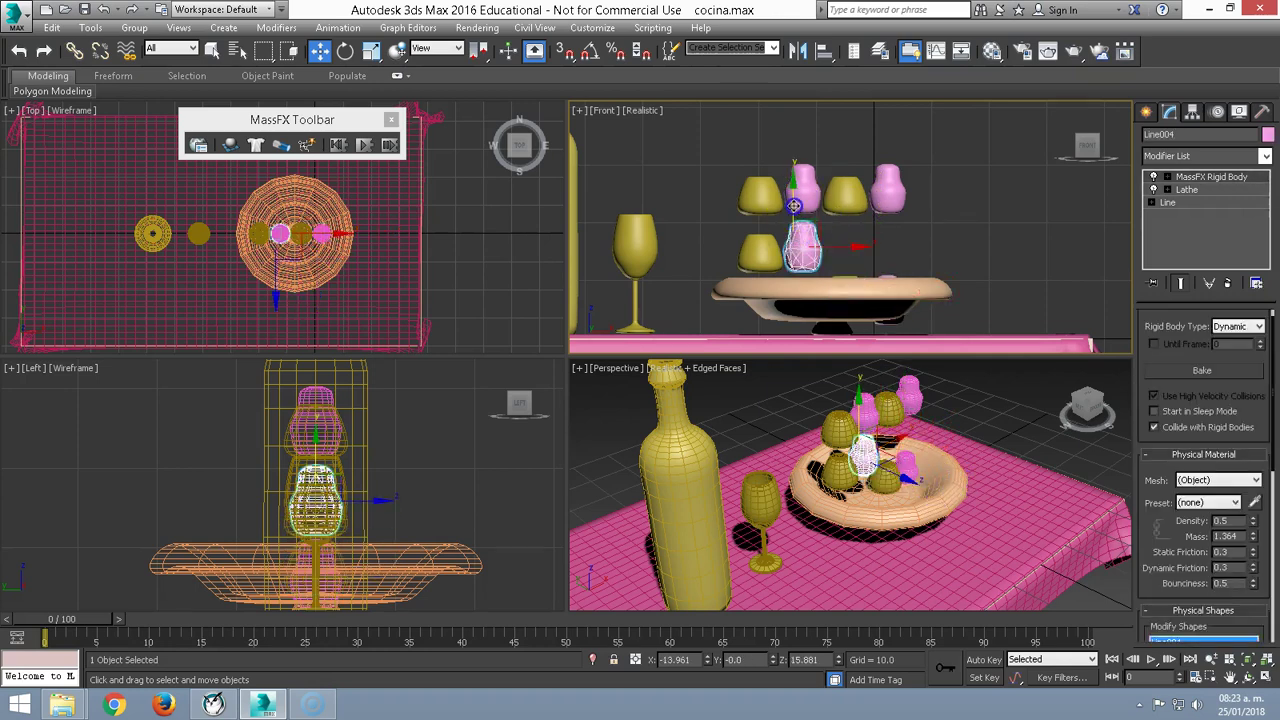
{"action": "left_click", "coordinate": [758, 228]}
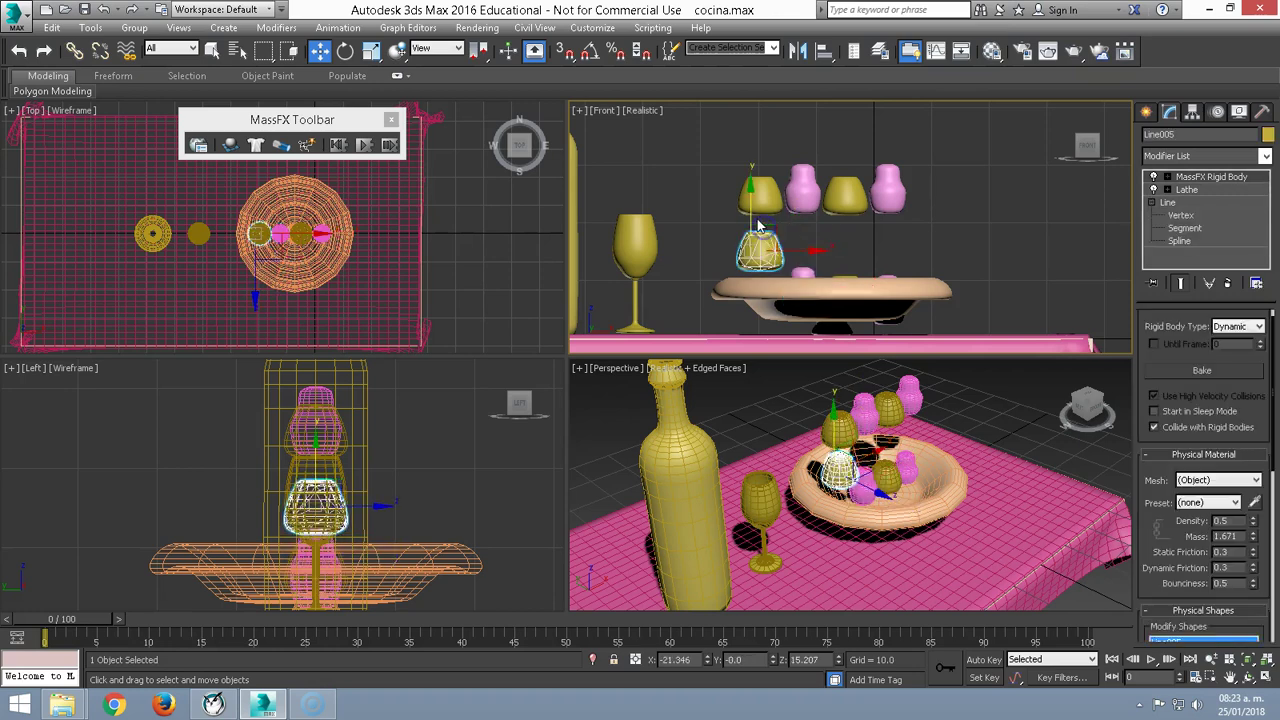
{"action": "left_click_drag", "start_coordinate": [752, 214], "coordinate": [752, 253]}
{"action": "left_click_drag", "start_coordinate": [751, 300], "coordinate": [766, 298]}
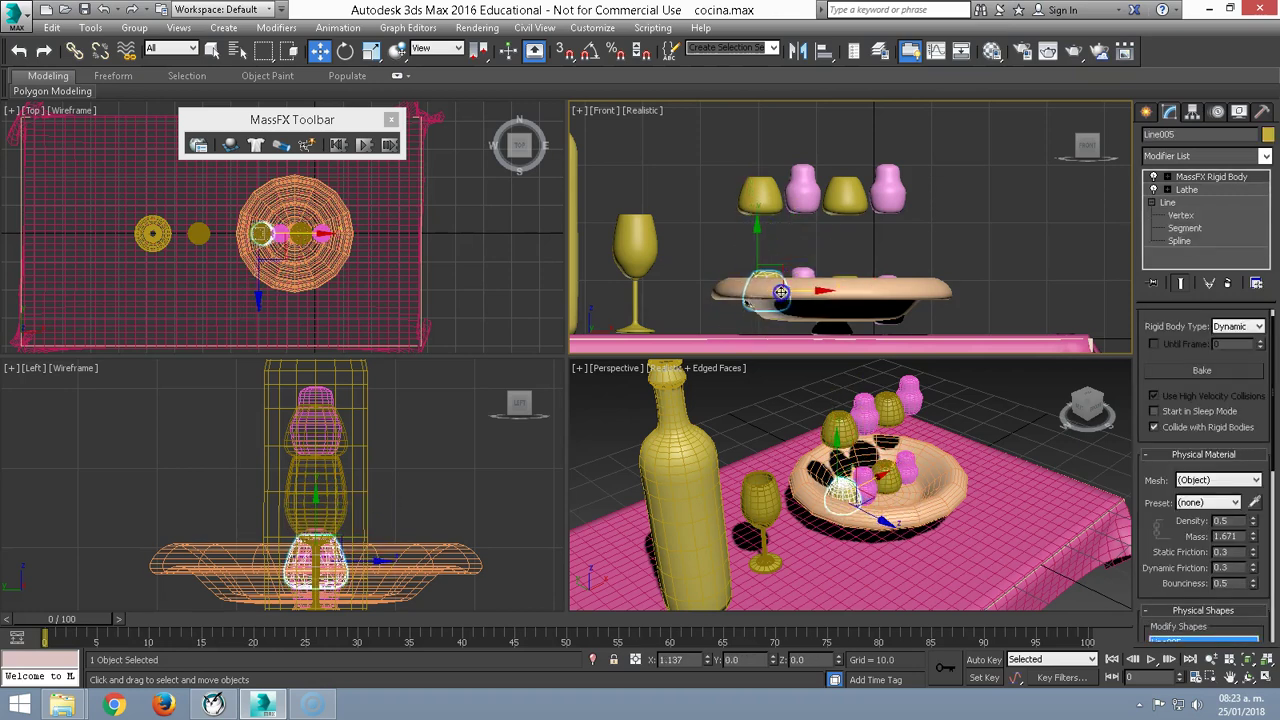
- Select the top-row fruits, ending on the rightmost pink fruit
{"action": "left_click", "coordinate": [887, 288]}
{"action": "left_click_drag", "start_coordinate": [727, 128], "coordinate": [984, 235]}
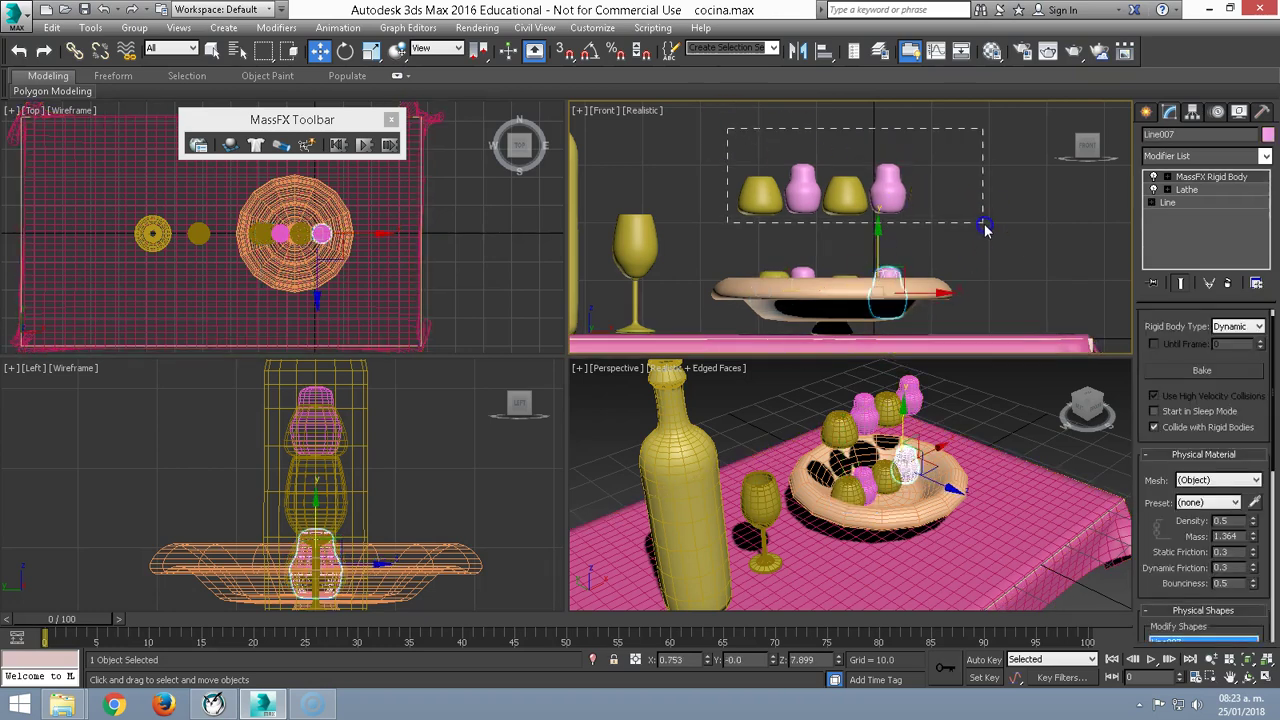
{"action": "left_click_drag", "start_coordinate": [984, 228], "coordinate": [984, 224]}
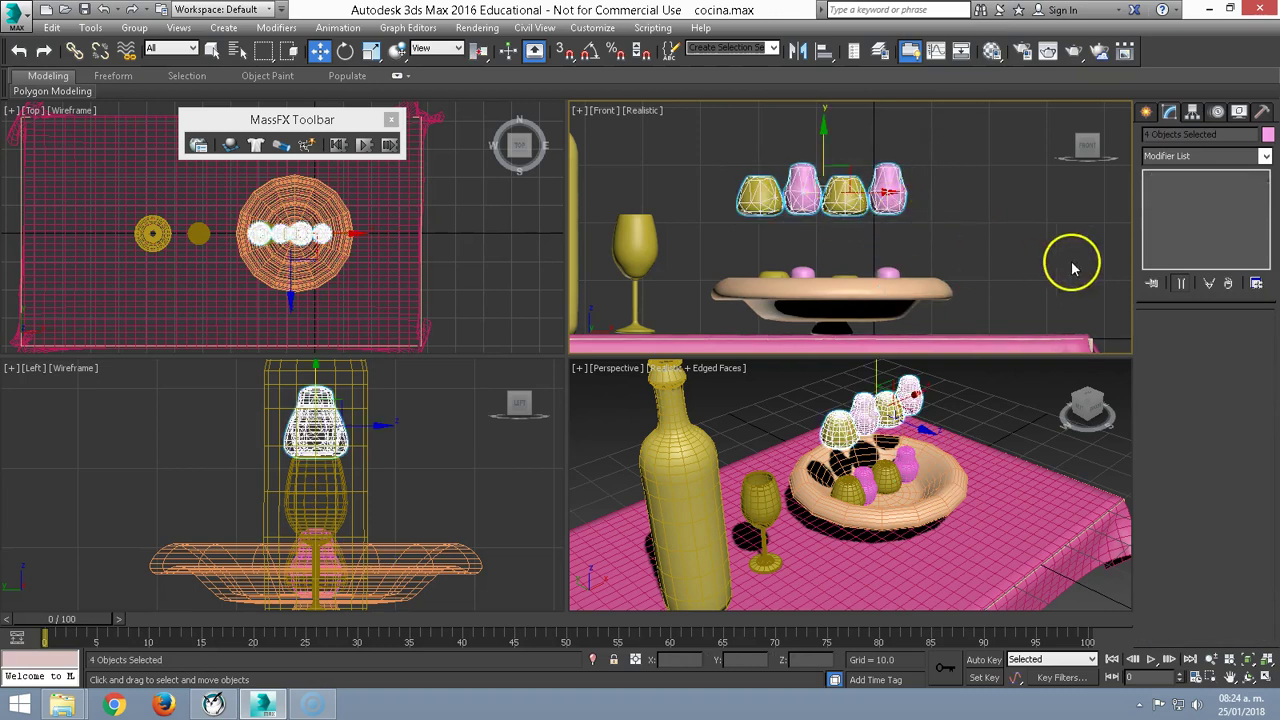
{"action": "left_click", "coordinate": [922, 196]}
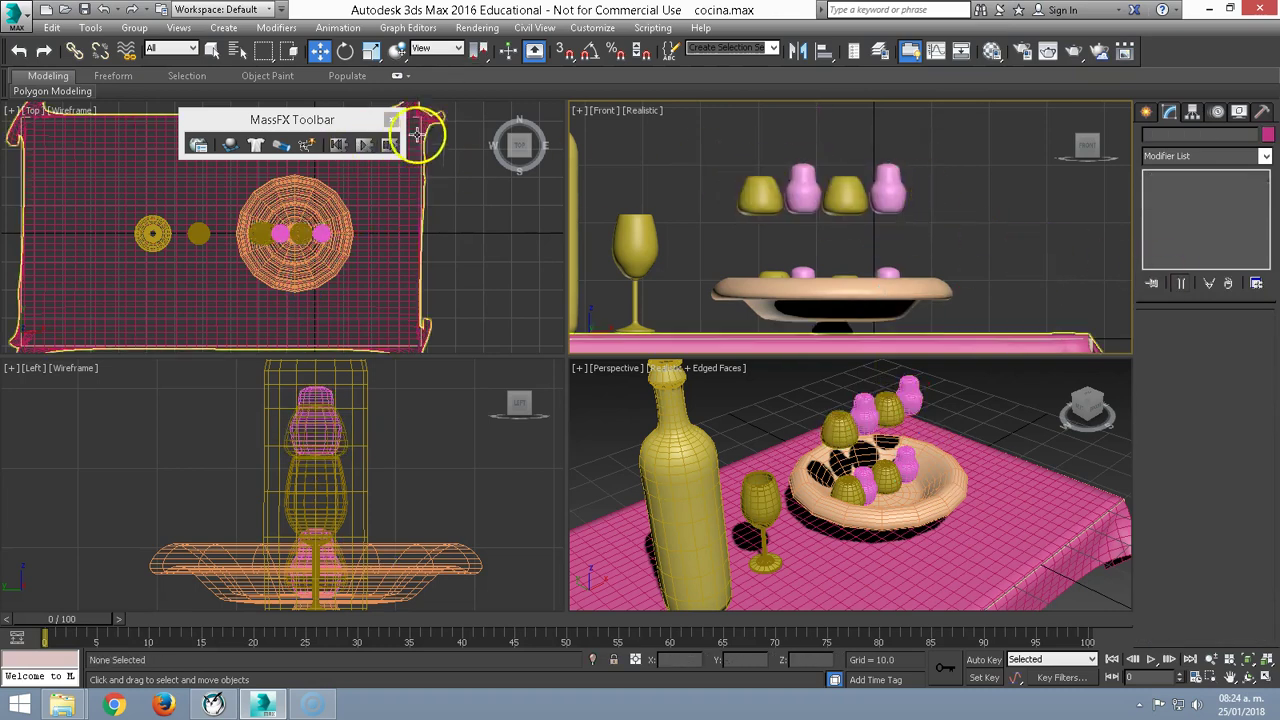
{"action": "left_click_drag", "start_coordinate": [693, 172], "coordinate": [911, 220]}
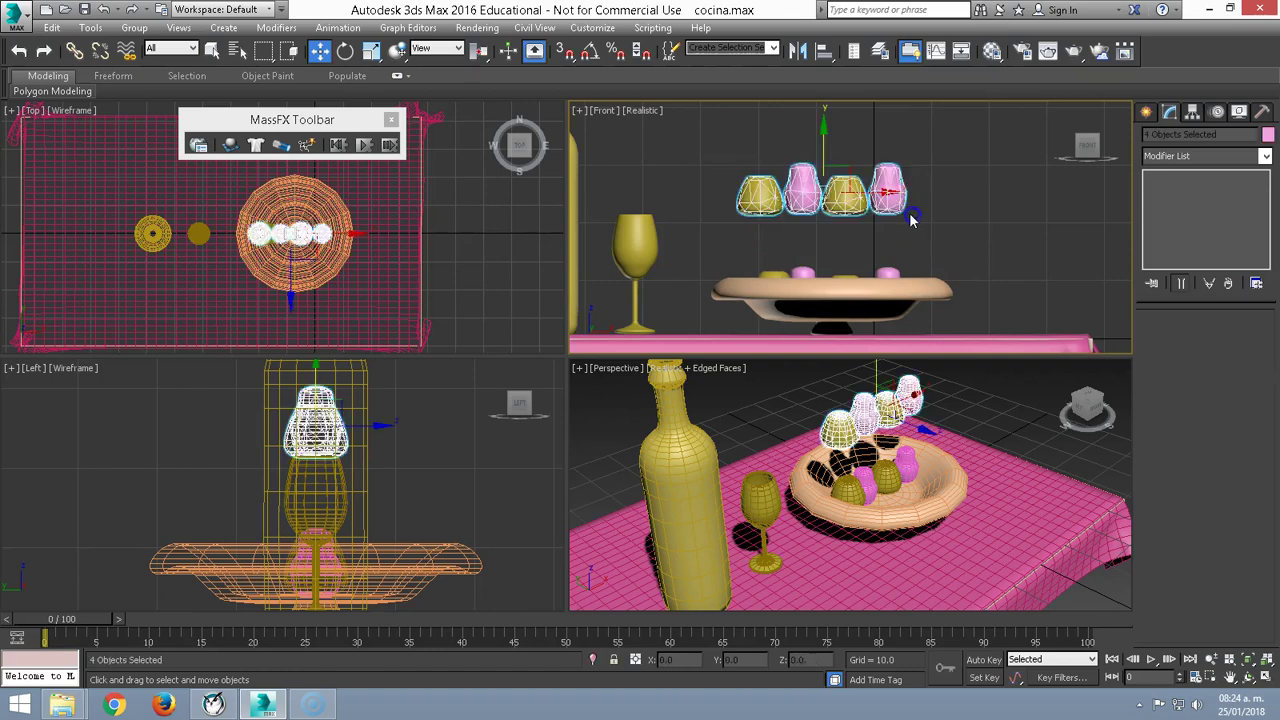
{"action": "left_click", "coordinate": [889, 190]}
{"action": "left_click", "coordinate": [1168, 429]}
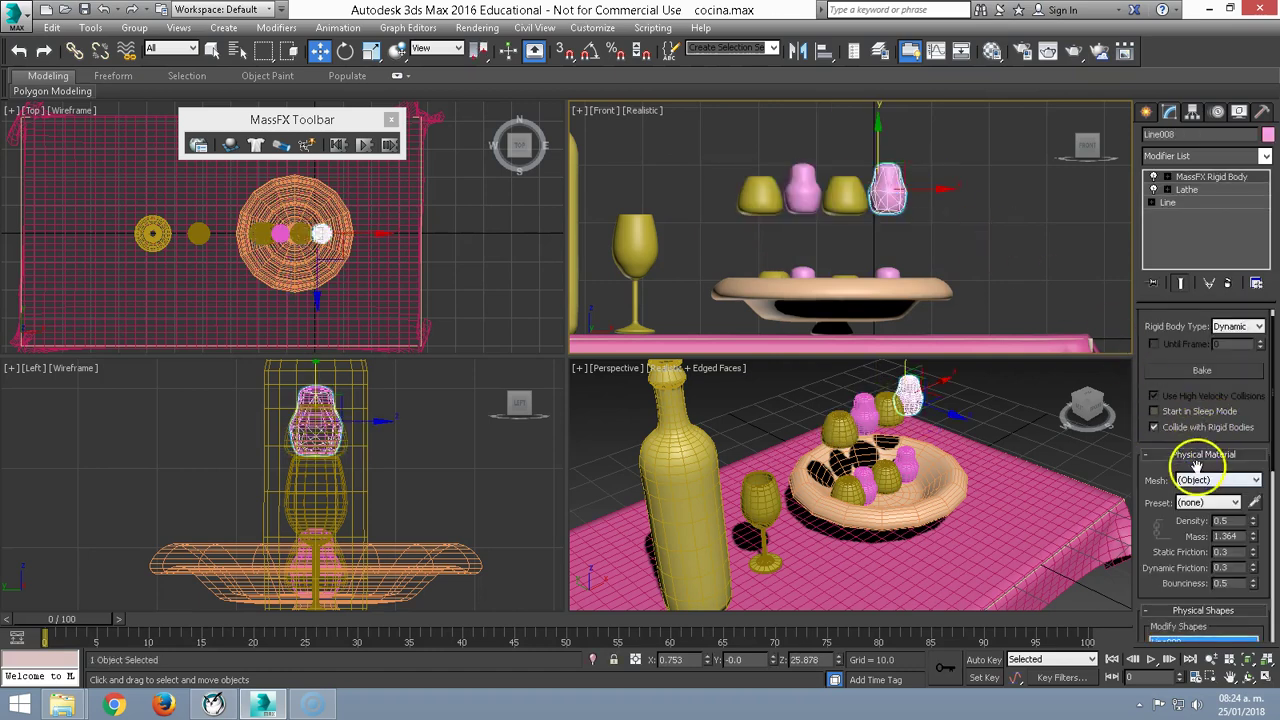
- Bake the selected fruit's simulated fall and scrub the timeline to review it
{"action": "left_click", "coordinate": [1202, 371]}
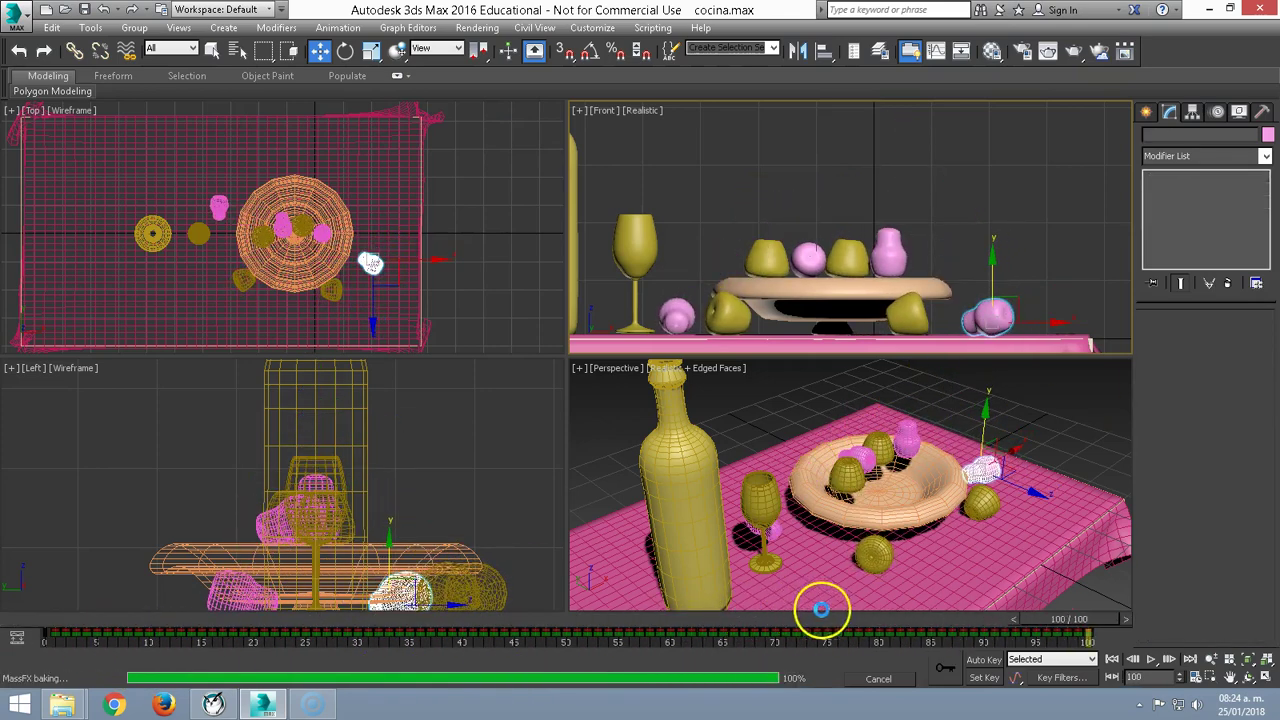
{"action": "left_click_drag", "start_coordinate": [86, 621], "coordinate": [1088, 621]}
{"action": "key", "text": "w"}
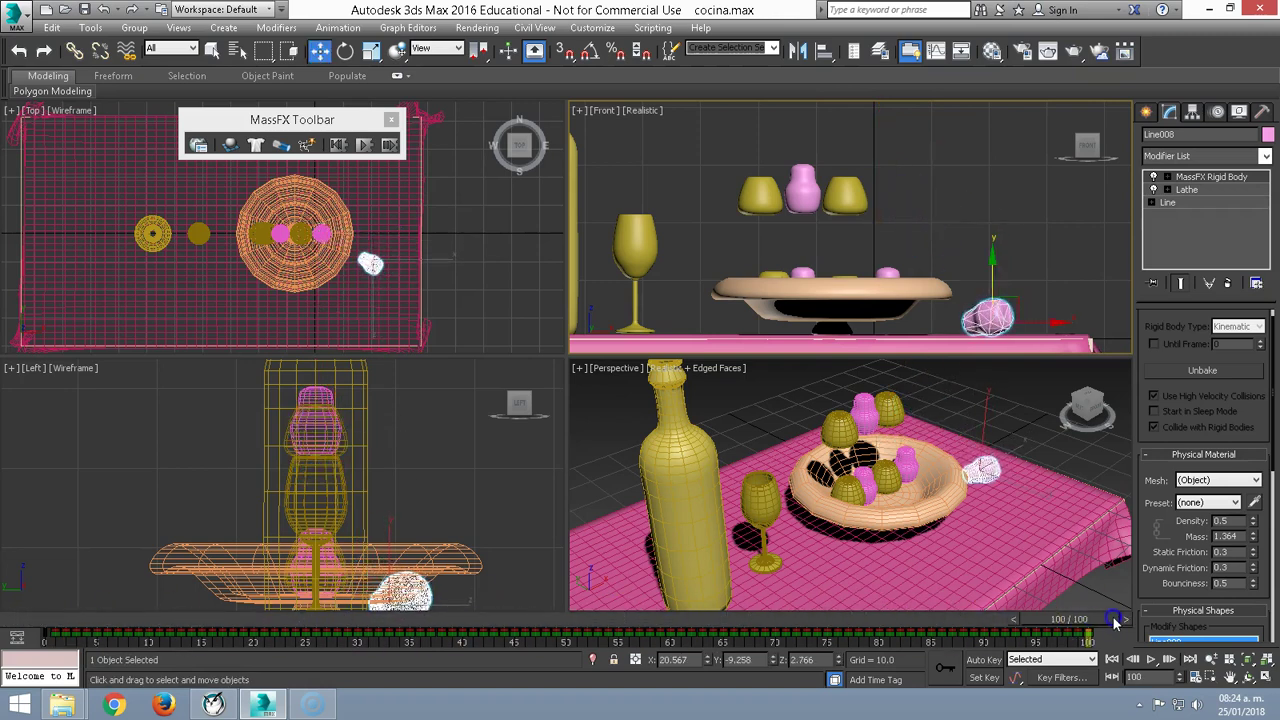
{"action": "left_click", "coordinate": [963, 271]}
- Bake the yellow top-row fruit and the next fruits in the bowl one by one
{"action": "left_click", "coordinate": [838, 204]}
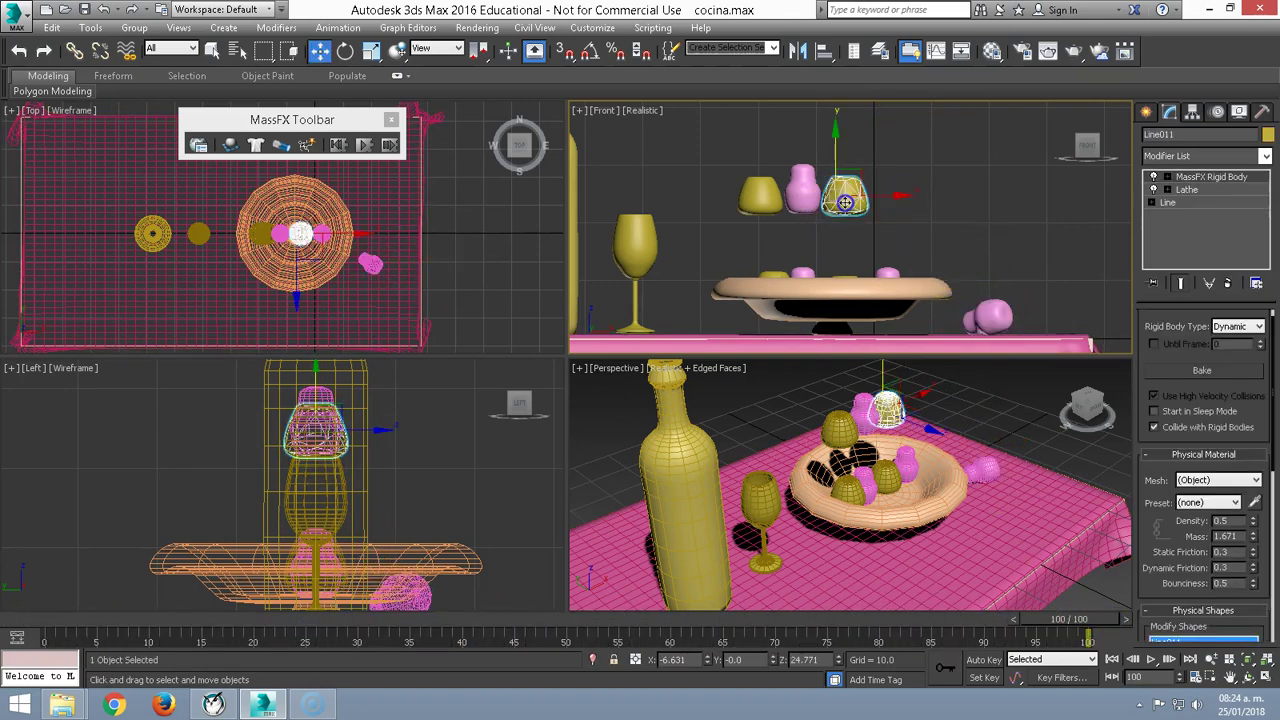
{"action": "left_click", "coordinate": [1202, 370]}
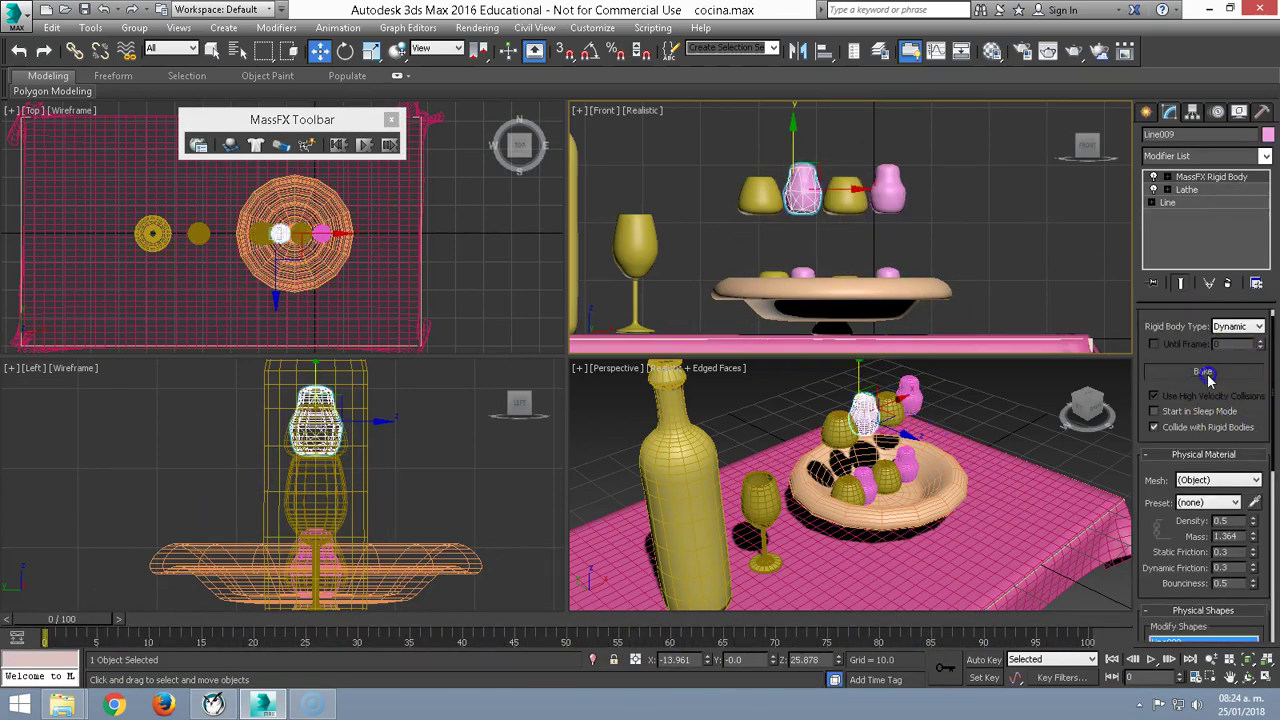
{"action": "left_click", "coordinate": [1204, 372]}
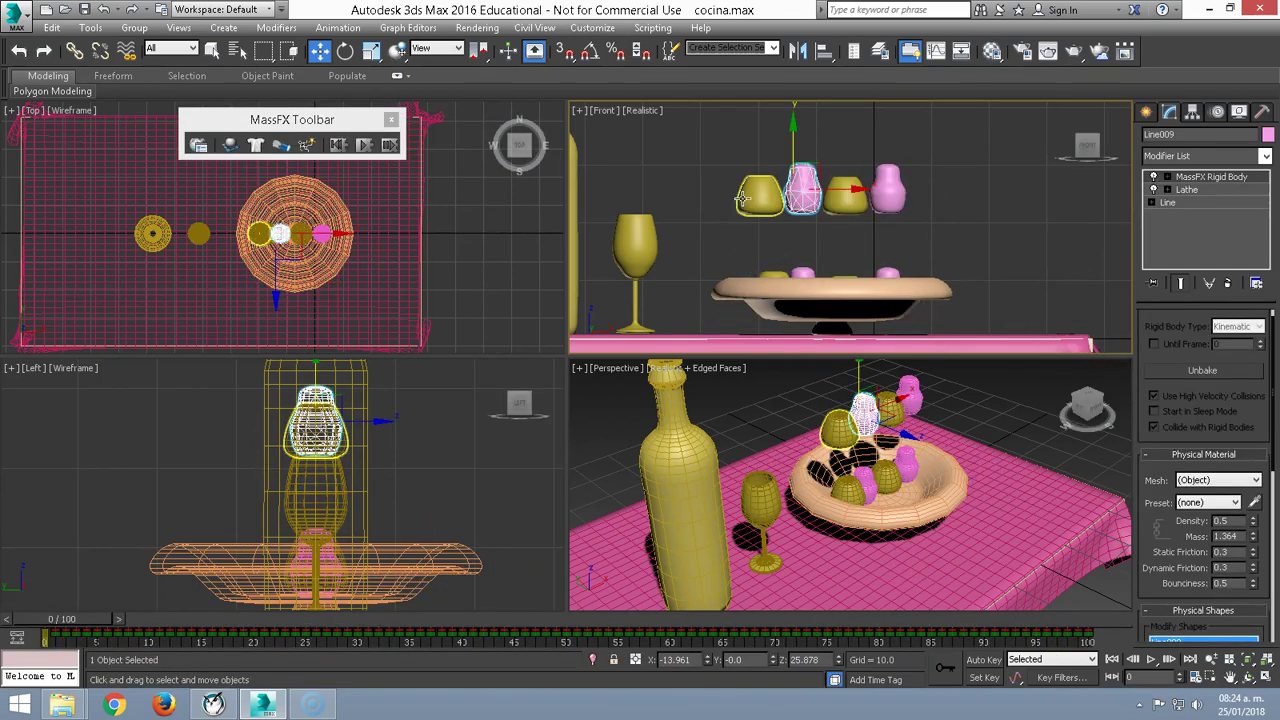
{"action": "left_click", "coordinate": [1202, 375]}
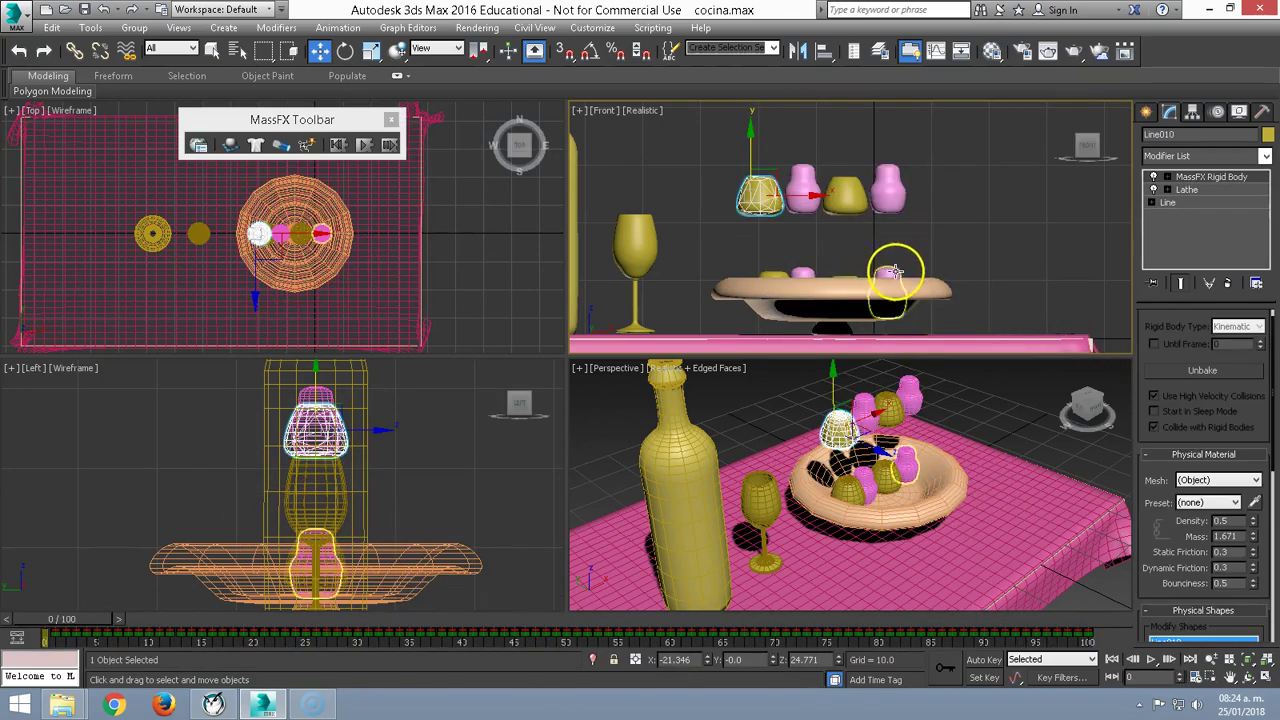
{"action": "left_click", "coordinate": [1195, 372]}
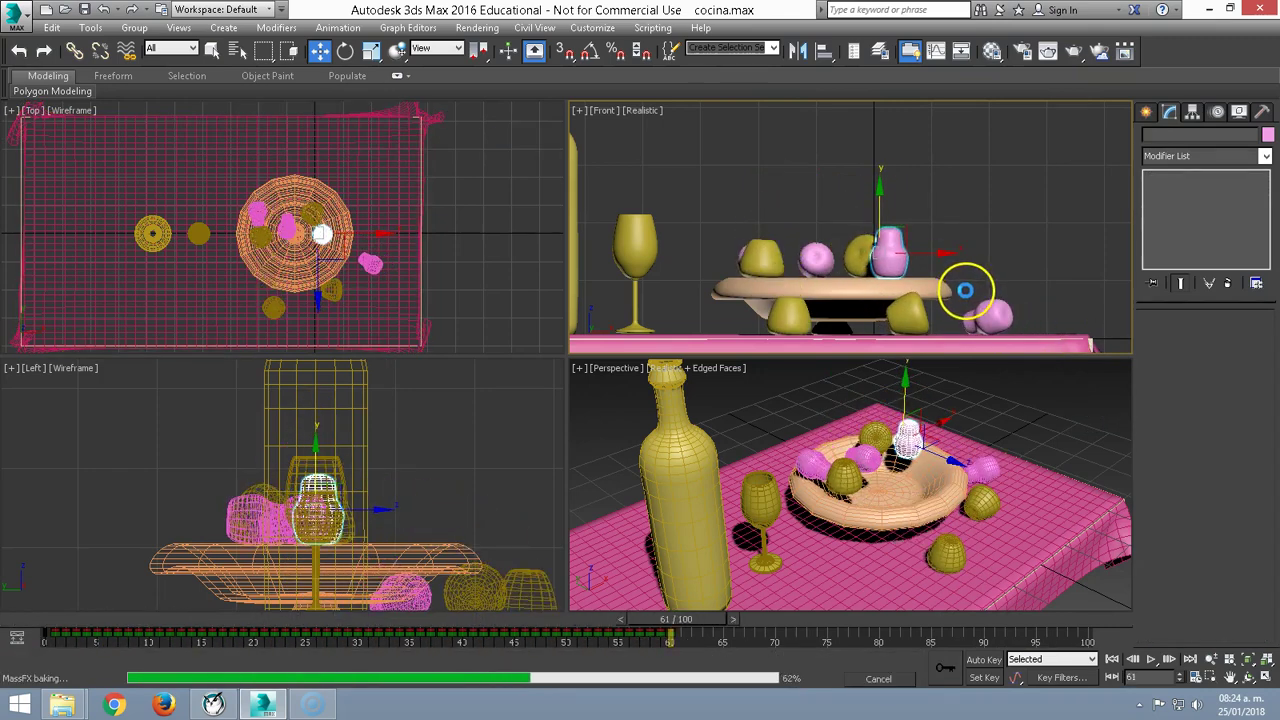
{"action": "left_click", "coordinate": [790, 275]}
{"action": "left_click", "coordinate": [1202, 370]}
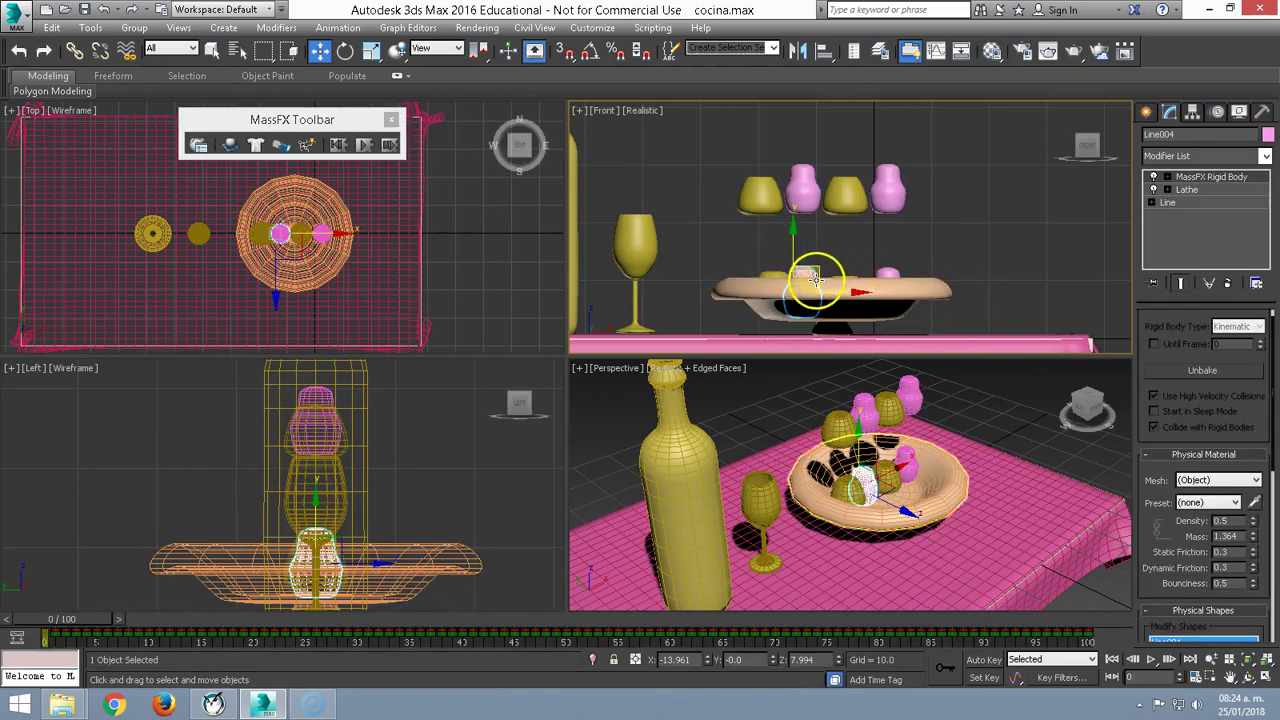
{"action": "left_click", "coordinate": [772, 270]}
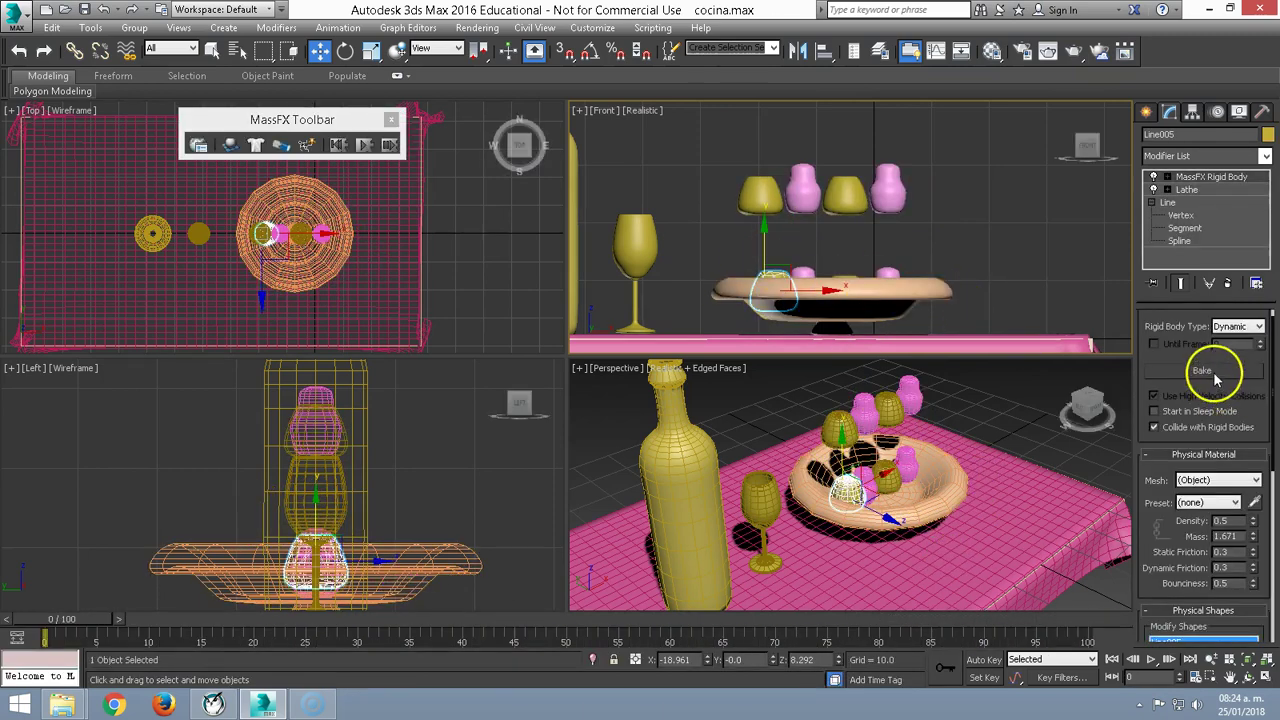
- Bake the two remaining fruits and move the time slider to the last frame
{"action": "left_click", "coordinate": [1212, 372]}
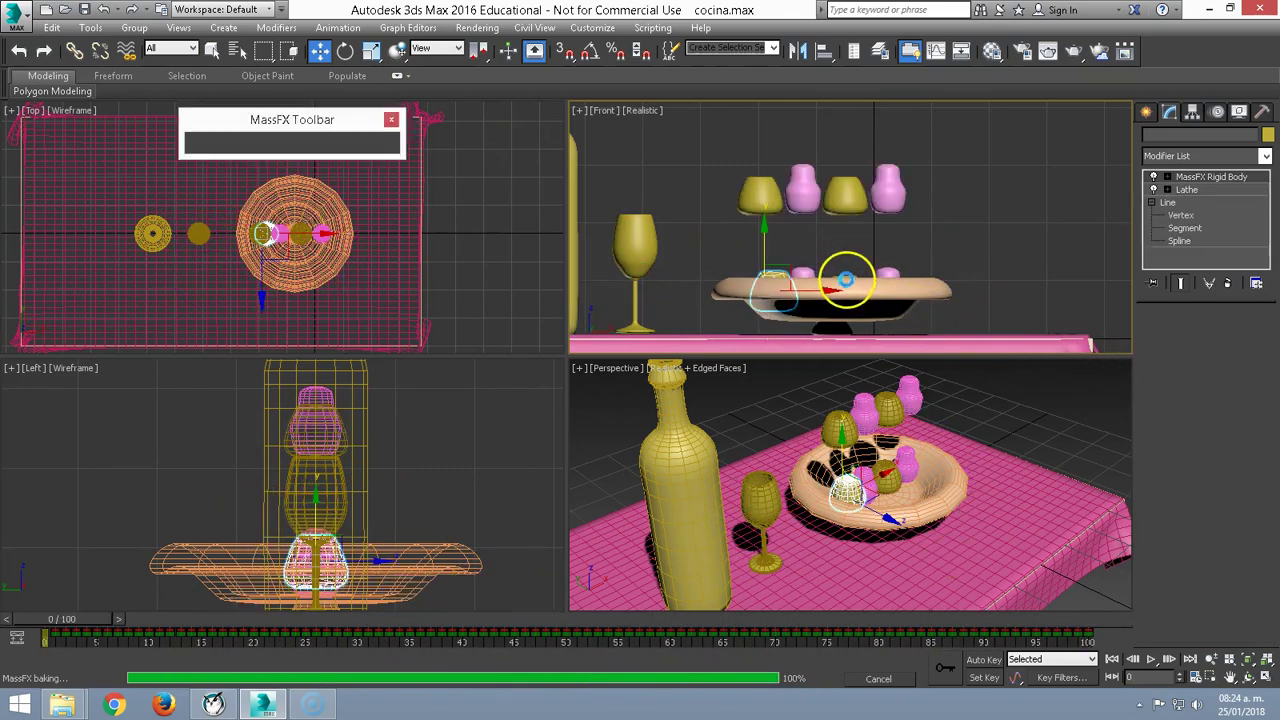
{"action": "left_click", "coordinate": [880, 472]}
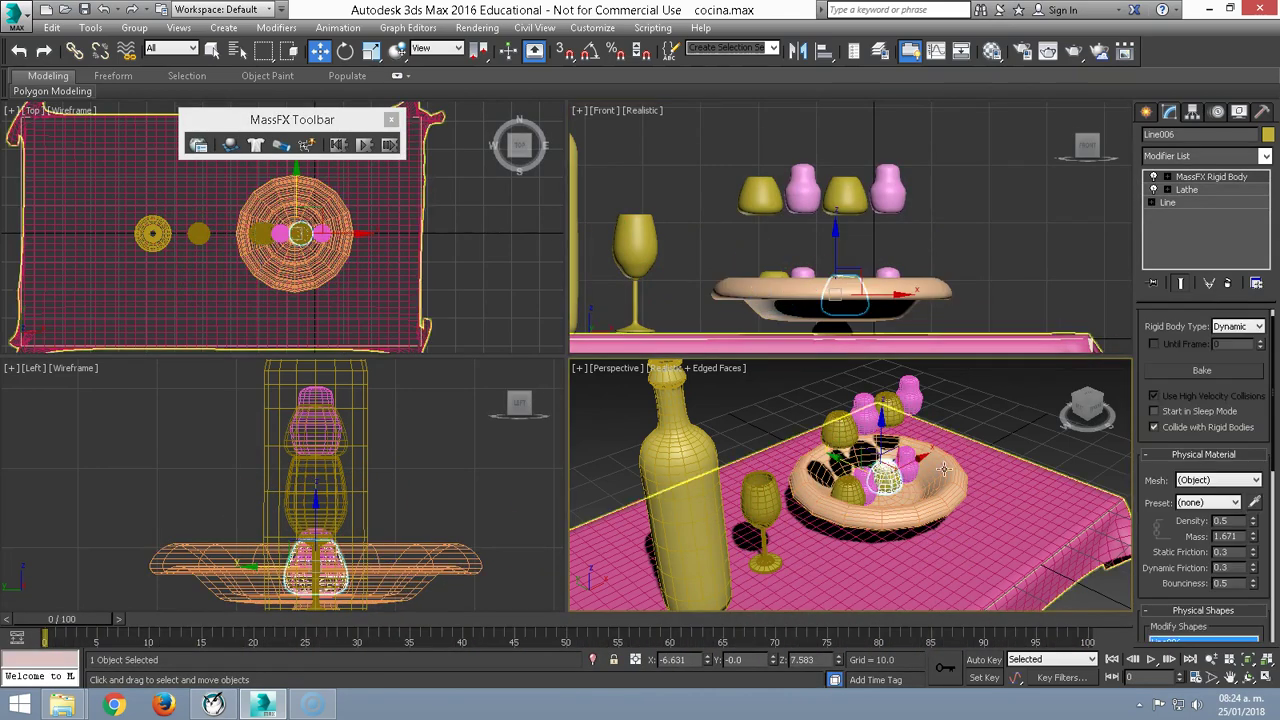
{"action": "left_click", "coordinate": [1202, 372]}
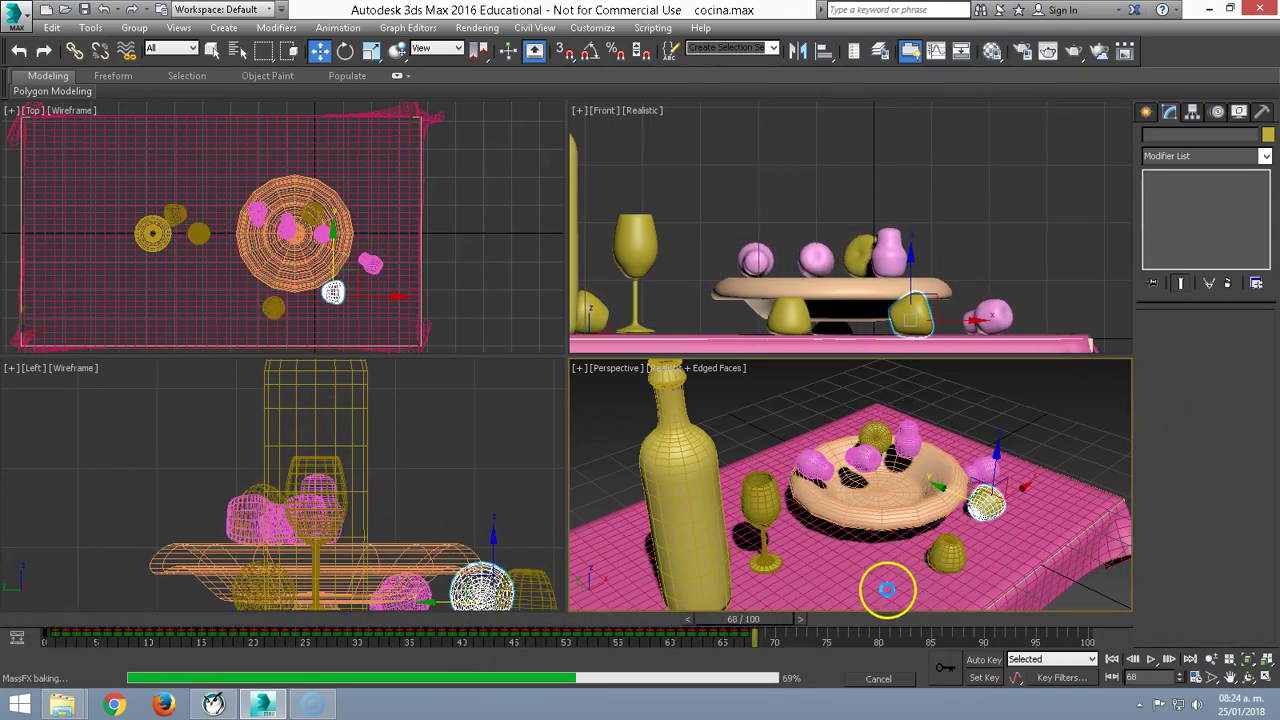
{"action": "left_click_drag", "start_coordinate": [1068, 621], "coordinate": [1090, 621]}
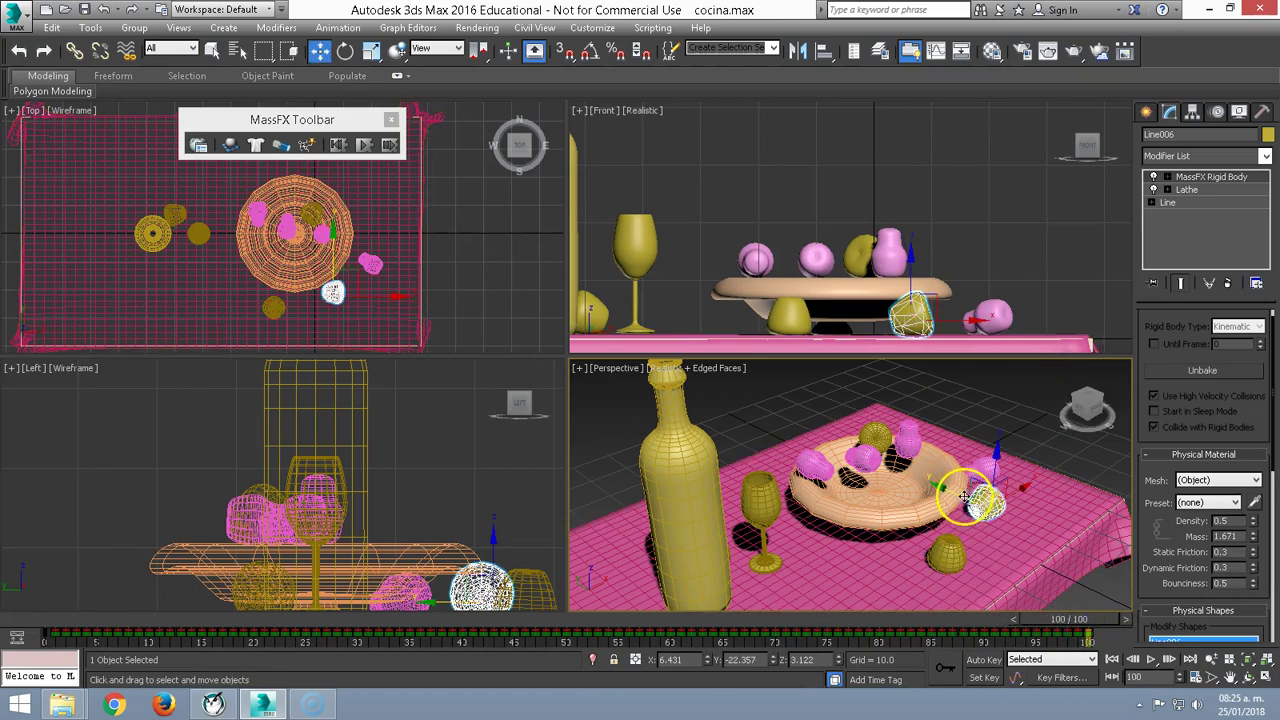
- Nudge several settled fruits, including the pink ball and vase-shaped fruit, into better spots
{"action": "left_click_drag", "start_coordinate": [963, 497], "coordinate": [830, 480]}
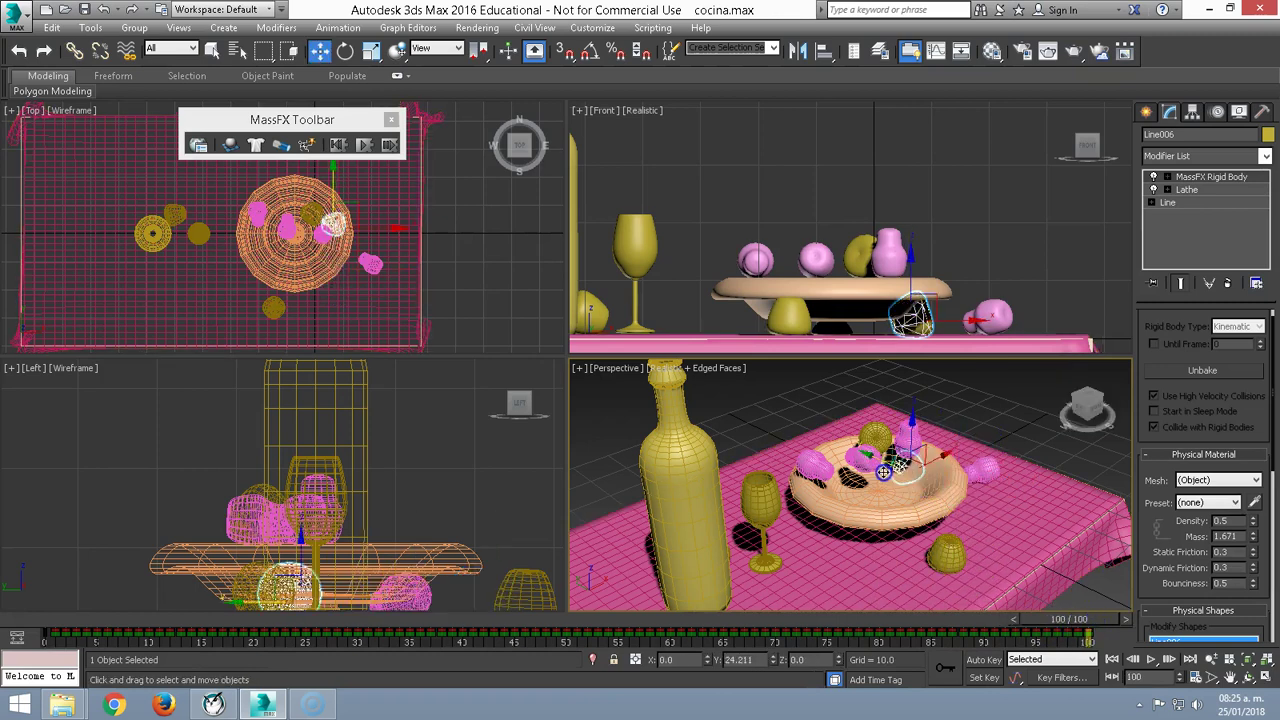
{"action": "left_click", "coordinate": [830, 480]}
{"action": "left_click_drag", "start_coordinate": [780, 449], "coordinate": [822, 462]}
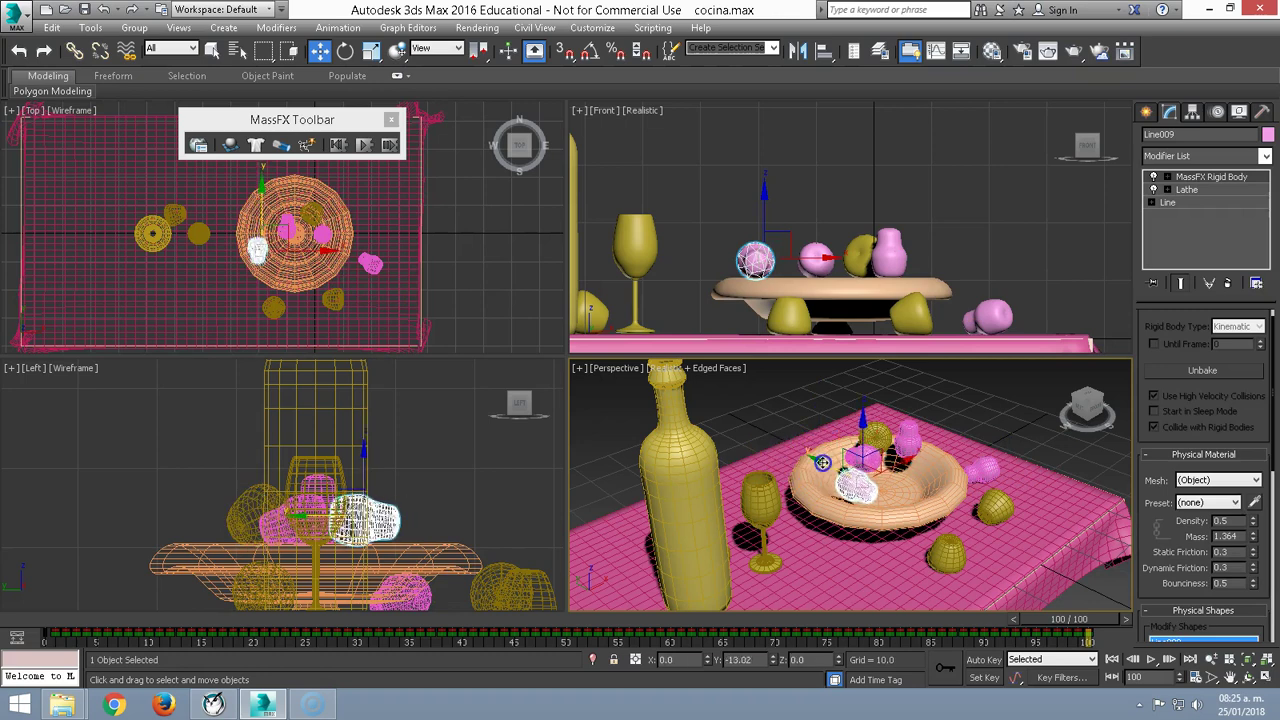
{"action": "left_click", "coordinate": [872, 437]}
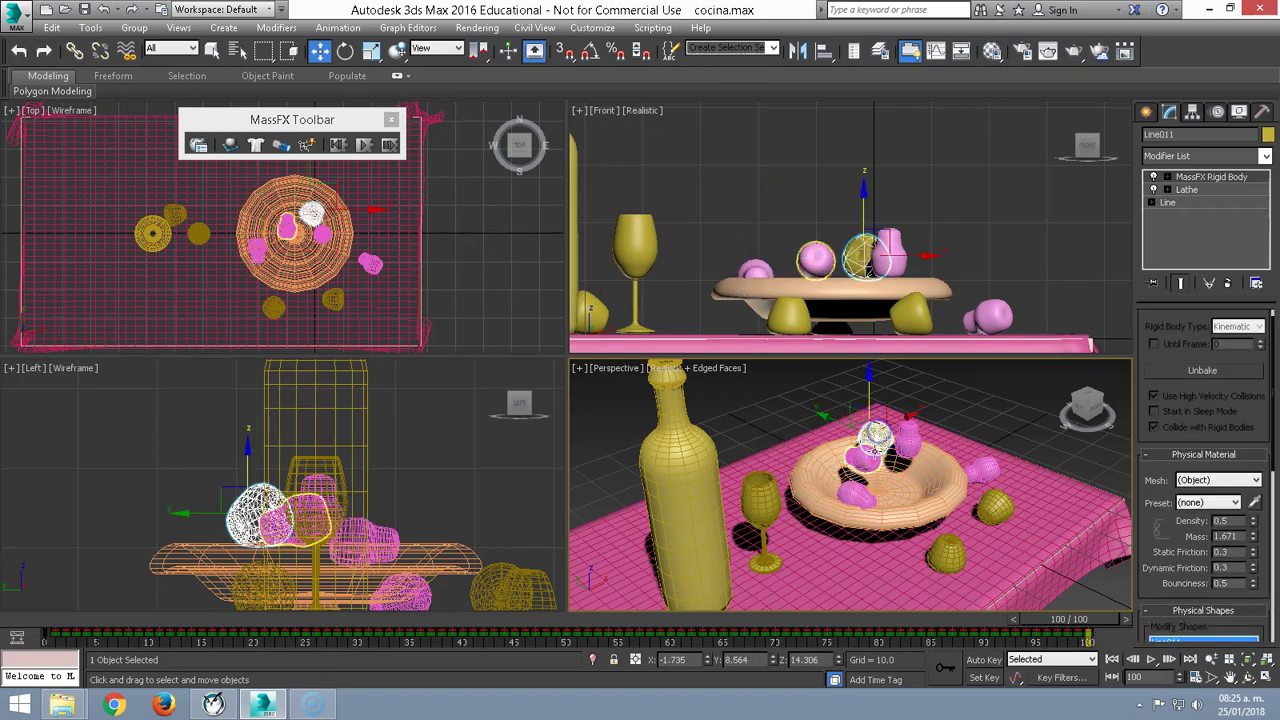
{"action": "left_click", "coordinate": [857, 410]}
{"action": "mouse_move", "coordinate": [857, 410]}
{"action": "left_mouse_down"}
{"action": "mouse_move", "coordinate": [856, 422]}
{"action": "mouse_move", "coordinate": [897, 434]}
{"action": "left_mouse_up"}
{"action": "left_click", "coordinate": [876, 430]}
{"action": "left_click", "coordinate": [913, 428]}
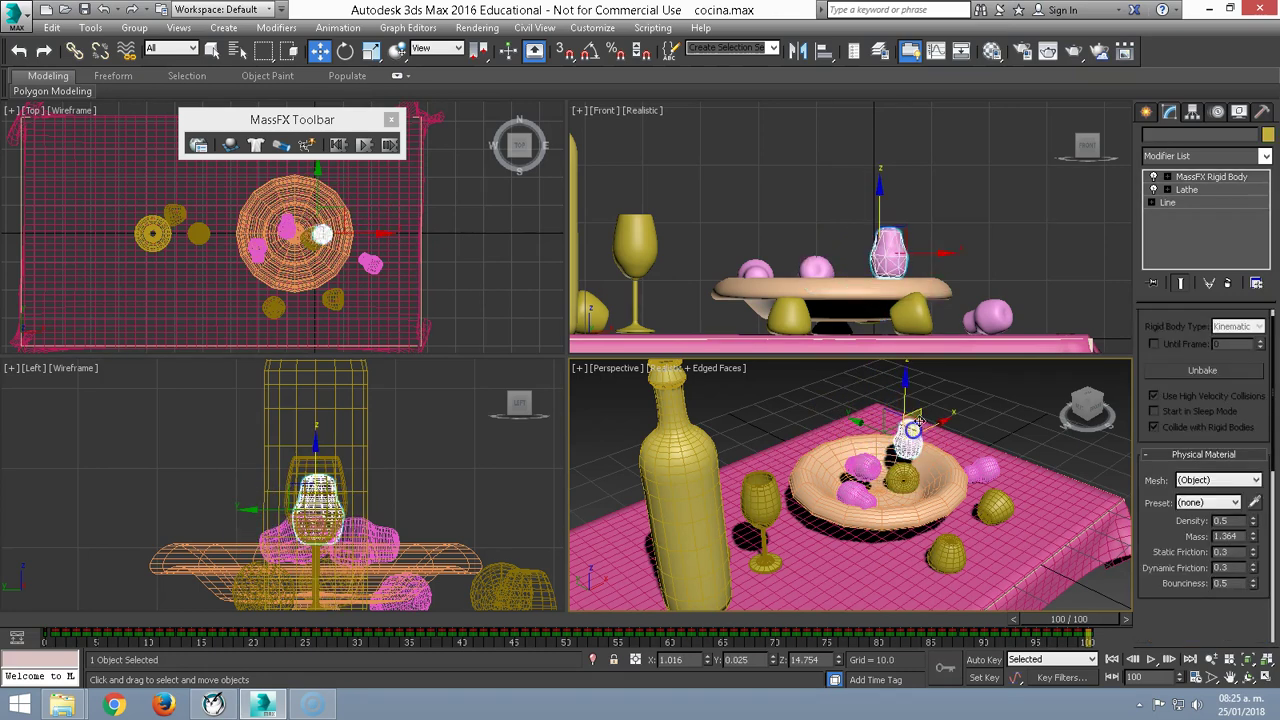
{"action": "left_click_drag", "start_coordinate": [934, 254], "coordinate": [851, 265]}
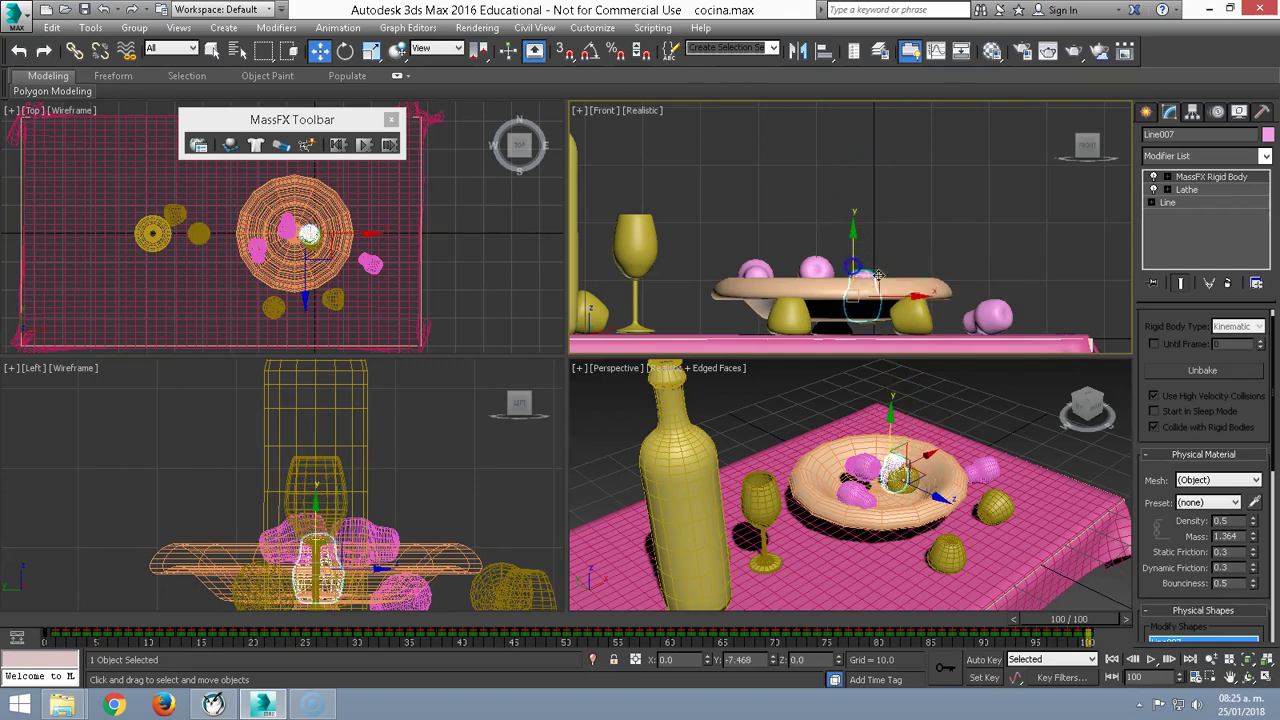
- Move the white fruit down-left in the Top view and rotate it onto its side
{"action": "scroll", "coordinate": [251, 200], "scroll_direction": "up", "scroll_amount": 5}
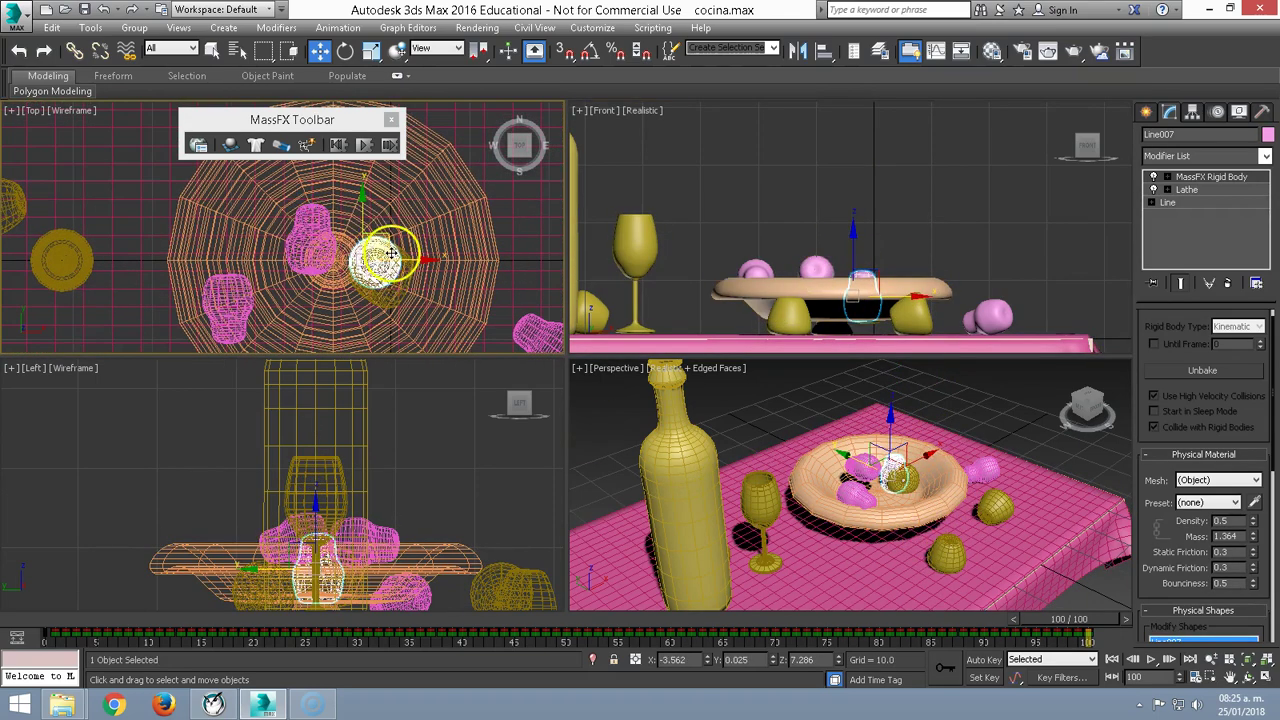
{"action": "left_click_drag", "start_coordinate": [387, 242], "coordinate": [343, 296]}
{"action": "right_click", "coordinate": [339, 320]}
{"action": "left_click", "coordinate": [370, 344]}
{"action": "mouse_move", "coordinate": [338, 320]}
{"action": "left_mouse_down"}
{"action": "mouse_move", "coordinate": [303, 320]}
{"action": "mouse_move", "coordinate": [336, 320]}
{"action": "left_mouse_up"}
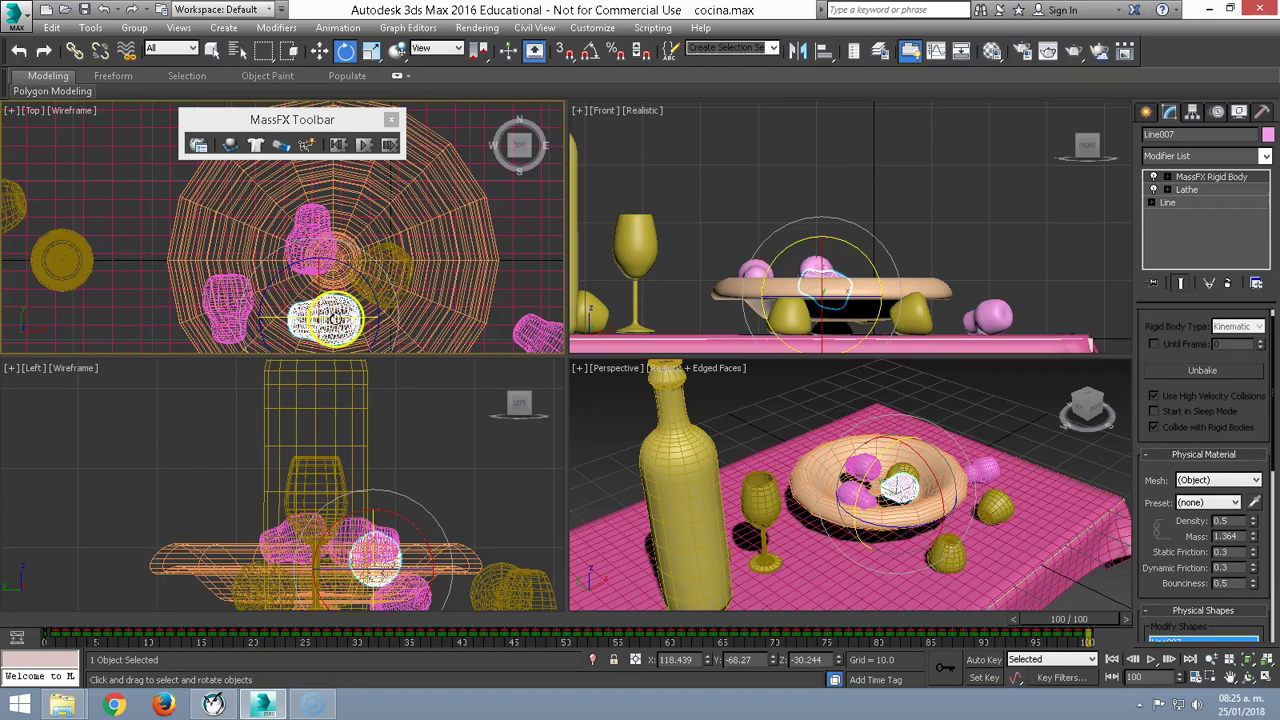
- Lower the white fruit into the bowl to Z 5.387 in the Front view
{"action": "right_click", "coordinate": [337, 316]}
{"action": "right_click", "coordinate": [823, 263]}
{"action": "left_click", "coordinate": [840, 277]}
{"action": "left_click_drag", "start_coordinate": [820, 244], "coordinate": [820, 260]}
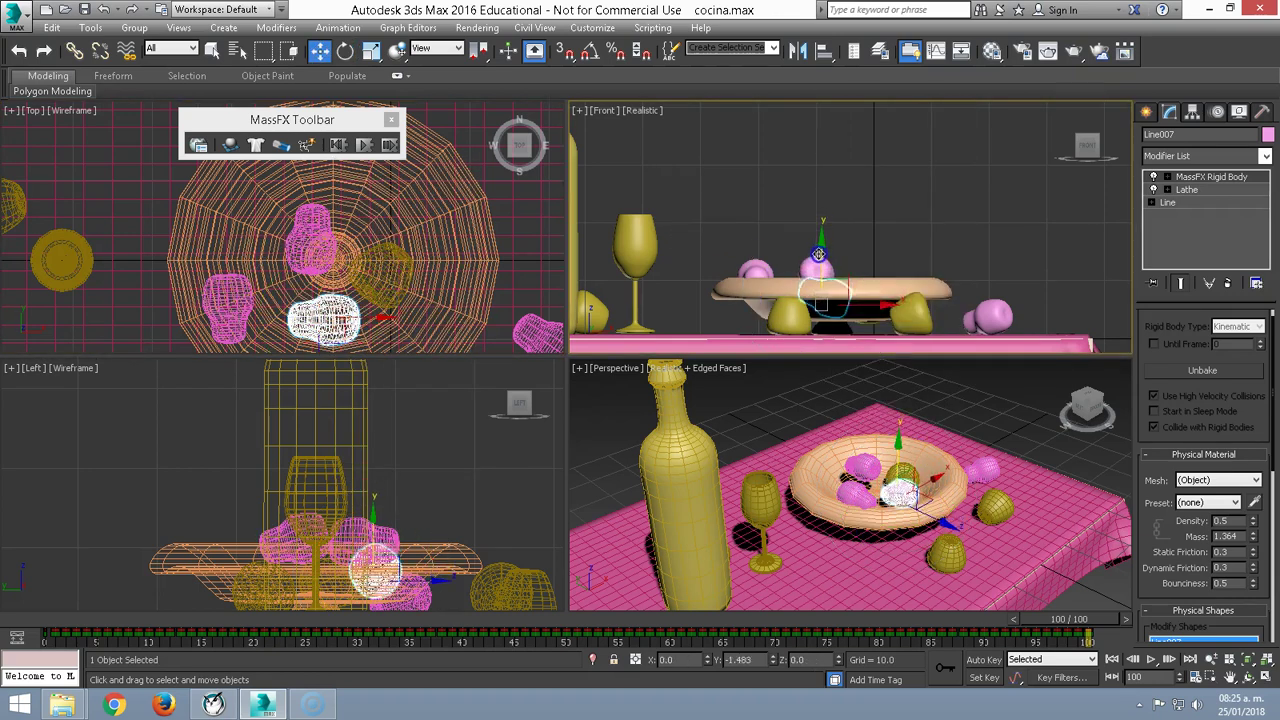
{"action": "scroll", "coordinate": [956, 497], "scroll_direction": "down", "scroll_amount": 5}
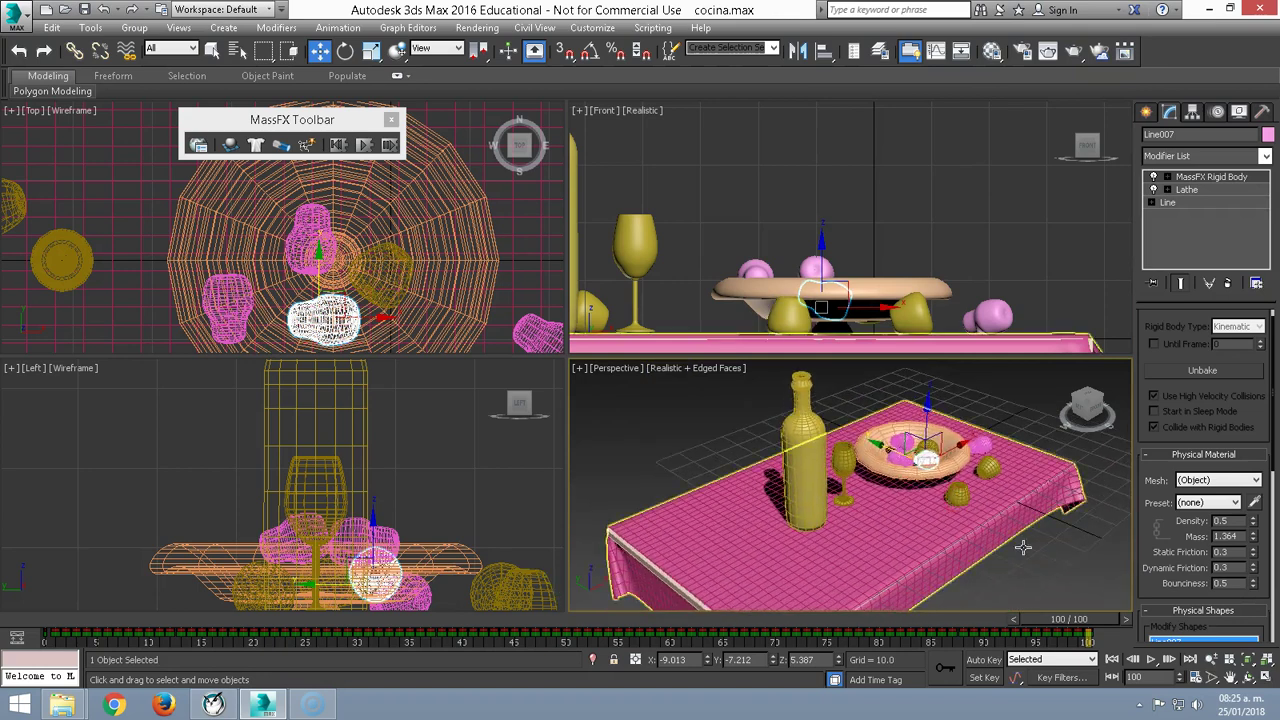
{"action": "left_click", "coordinate": [834, 302]}
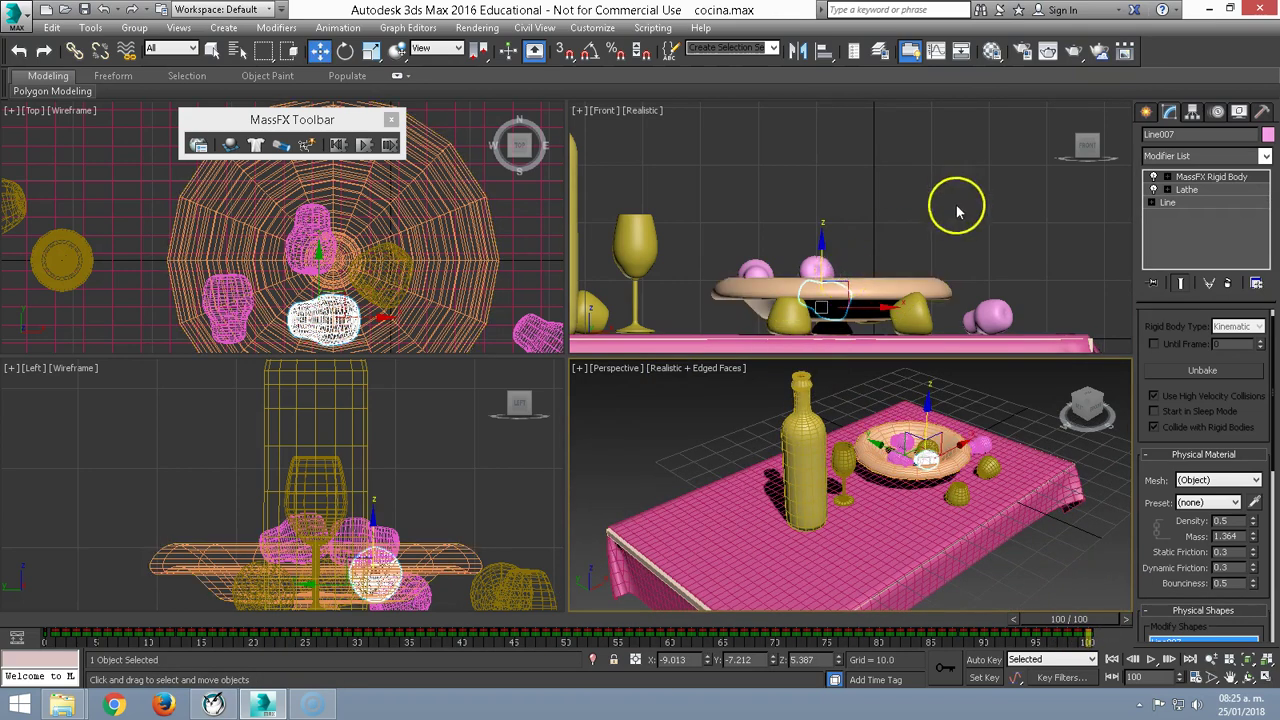
{"action": "left_click", "coordinate": [116, 705]}
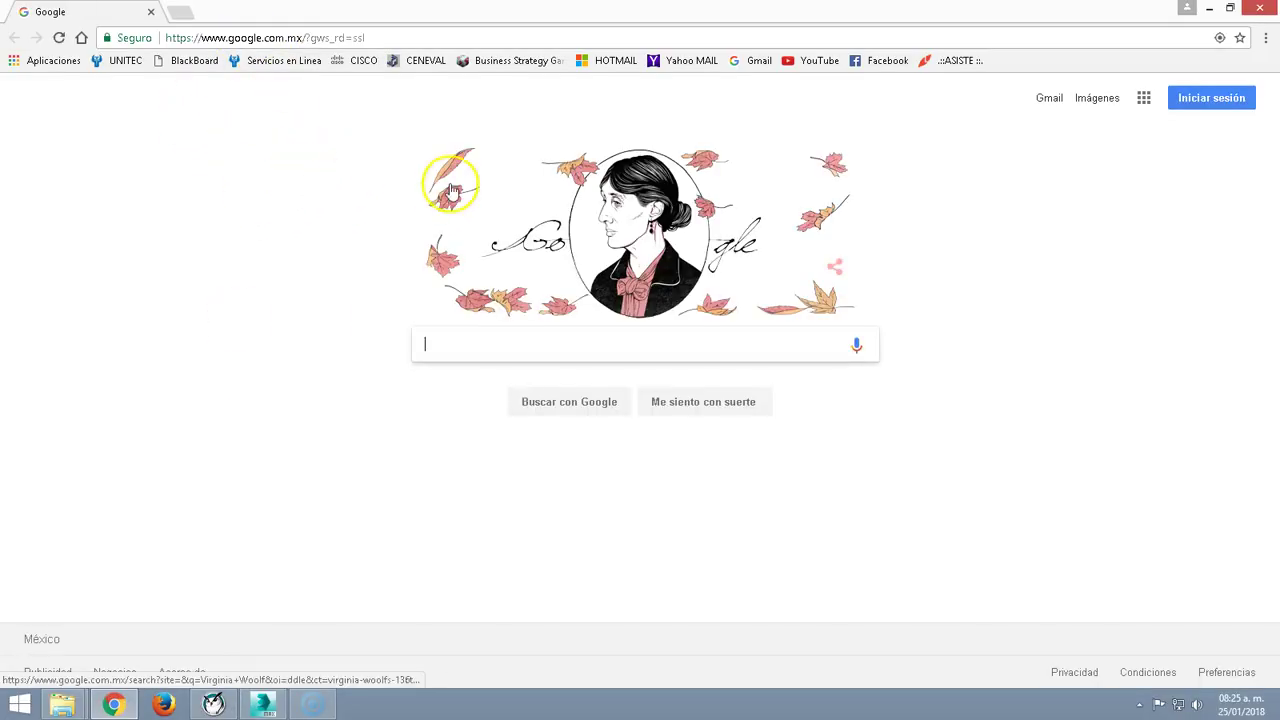
- Search Google Images for 'cocina hd' and open the first kitchen photo
{"action": "left_click", "coordinate": [465, 344]}
{"action": "type", "text": "cocina "}
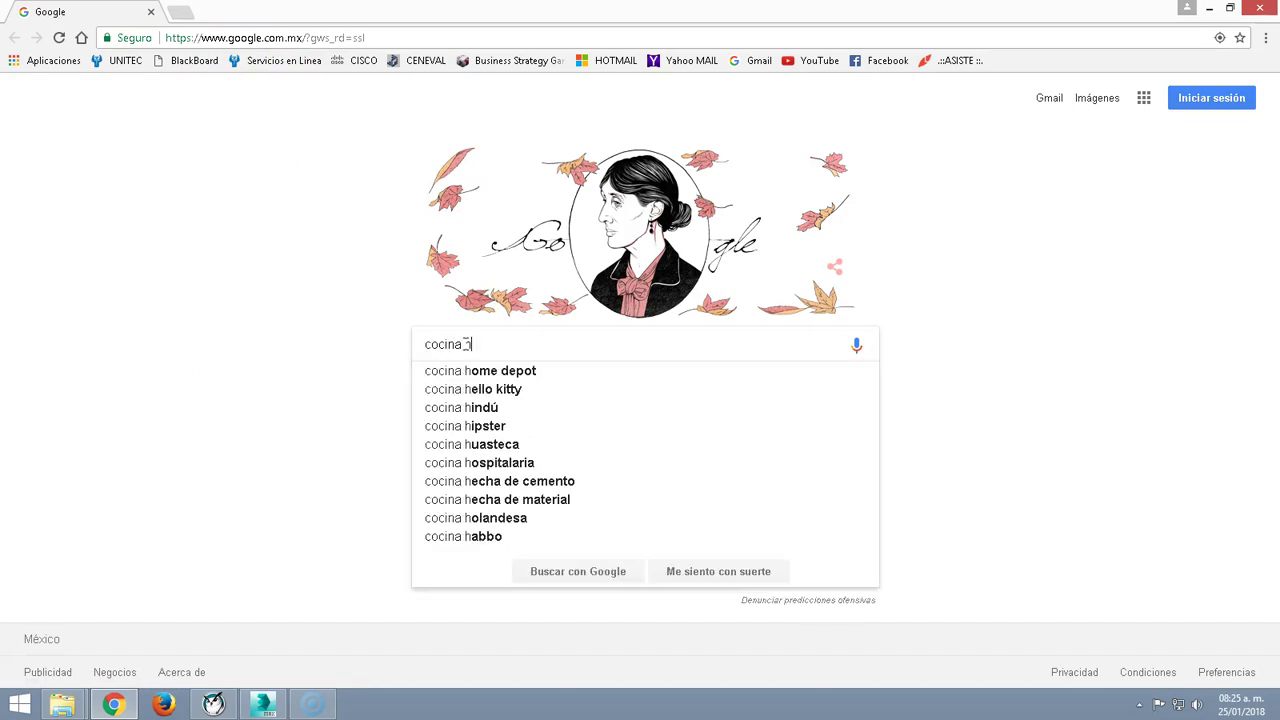
{"action": "type", "text": "hd"}
{"action": "key", "text": "Return"}
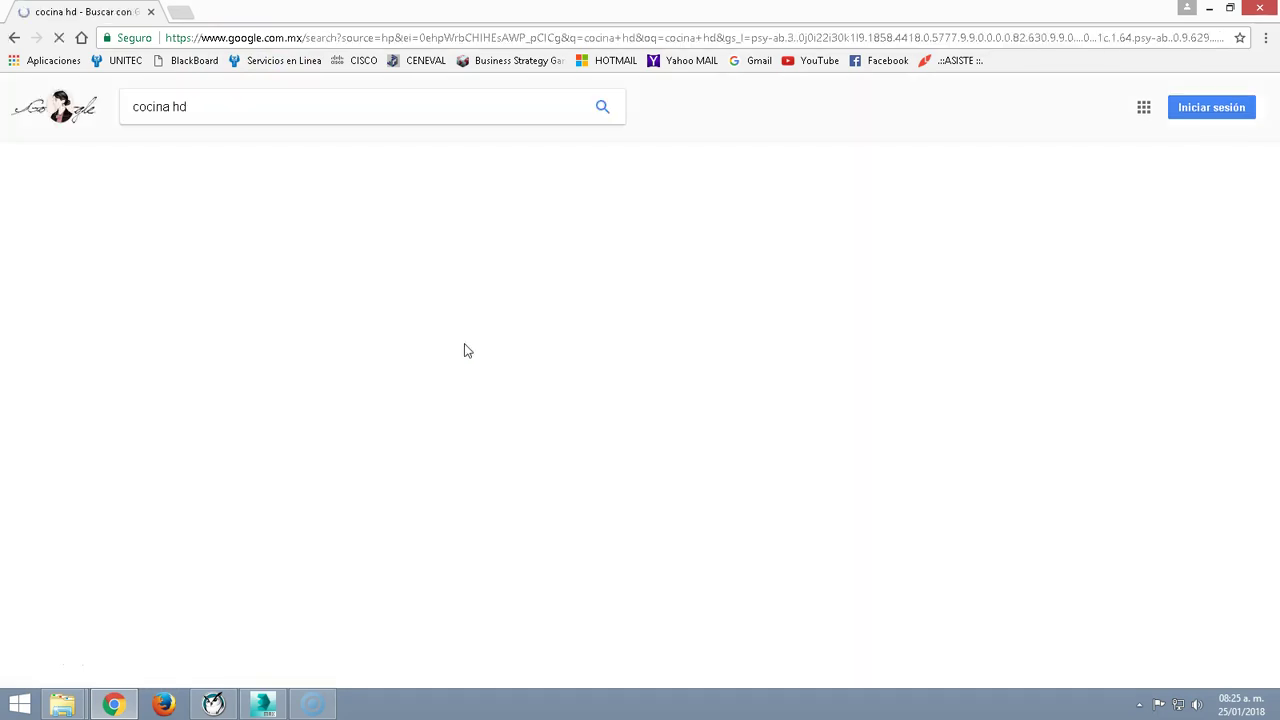
{"action": "left_click", "coordinate": [209, 152]}
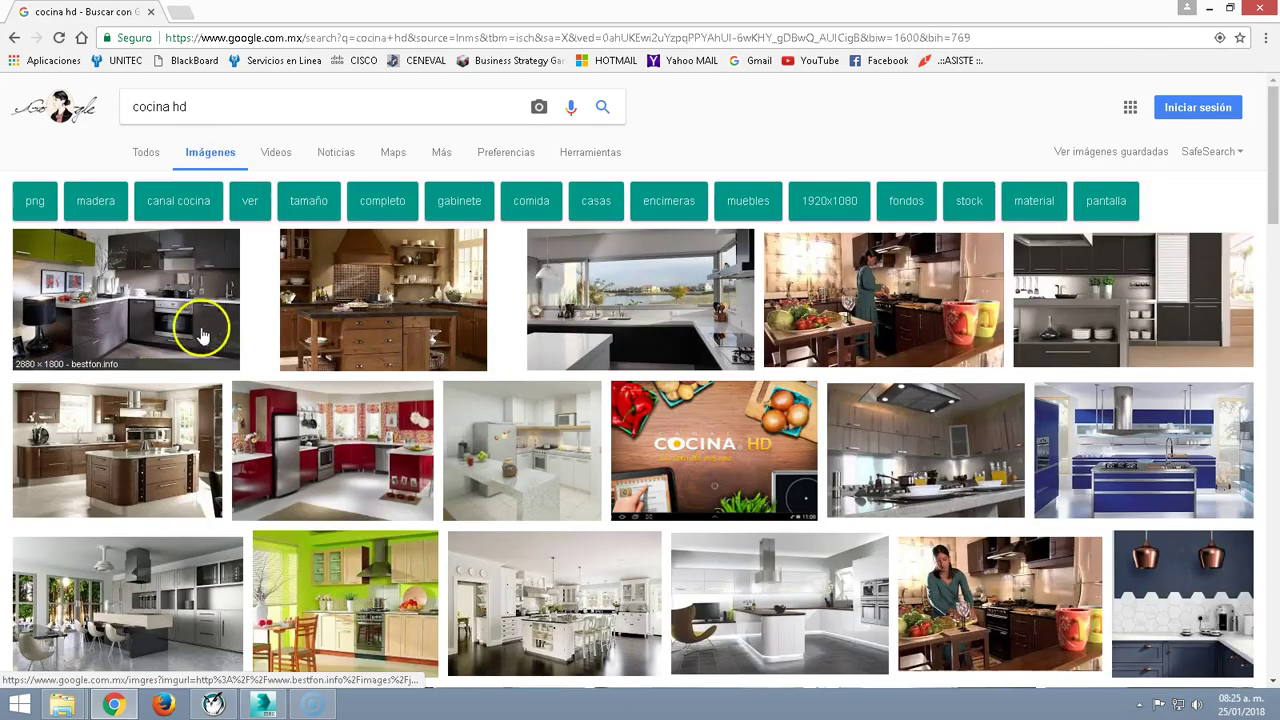
{"action": "left_click", "coordinate": [182, 298]}
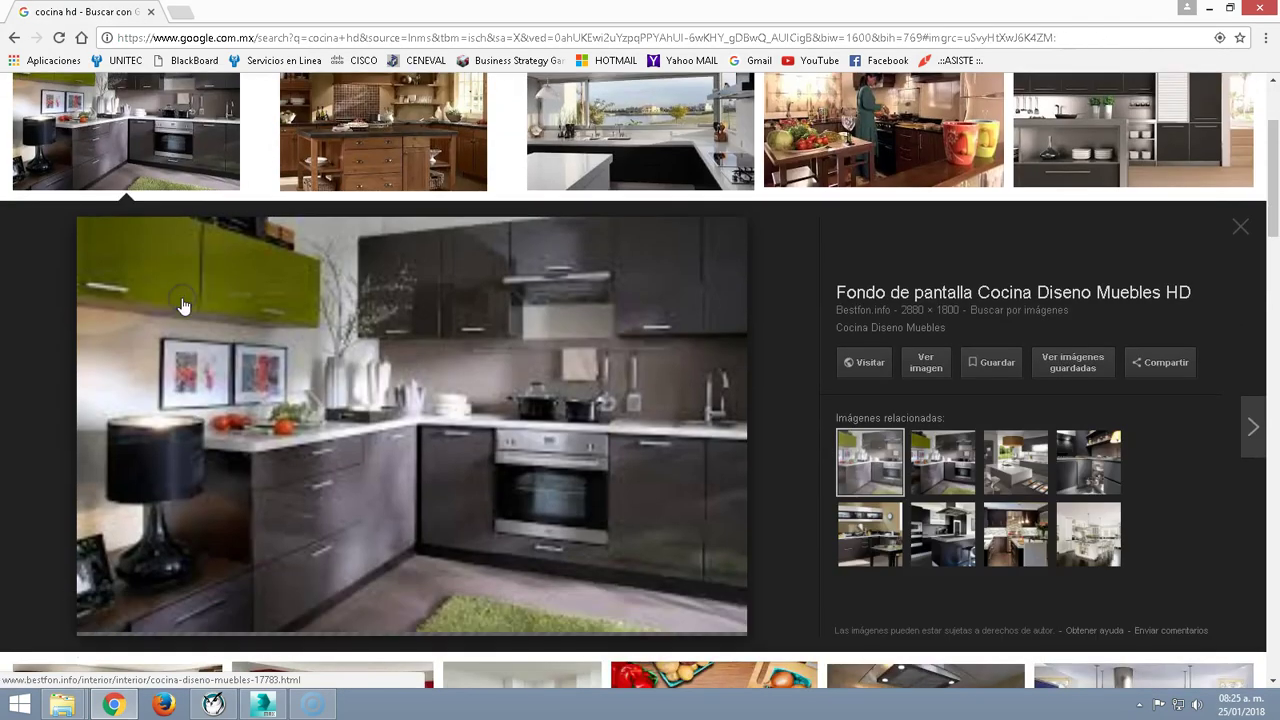
- Save the kitchen photo as cocina.jpg in the cocina folder
{"action": "right_click", "coordinate": [400, 385]}
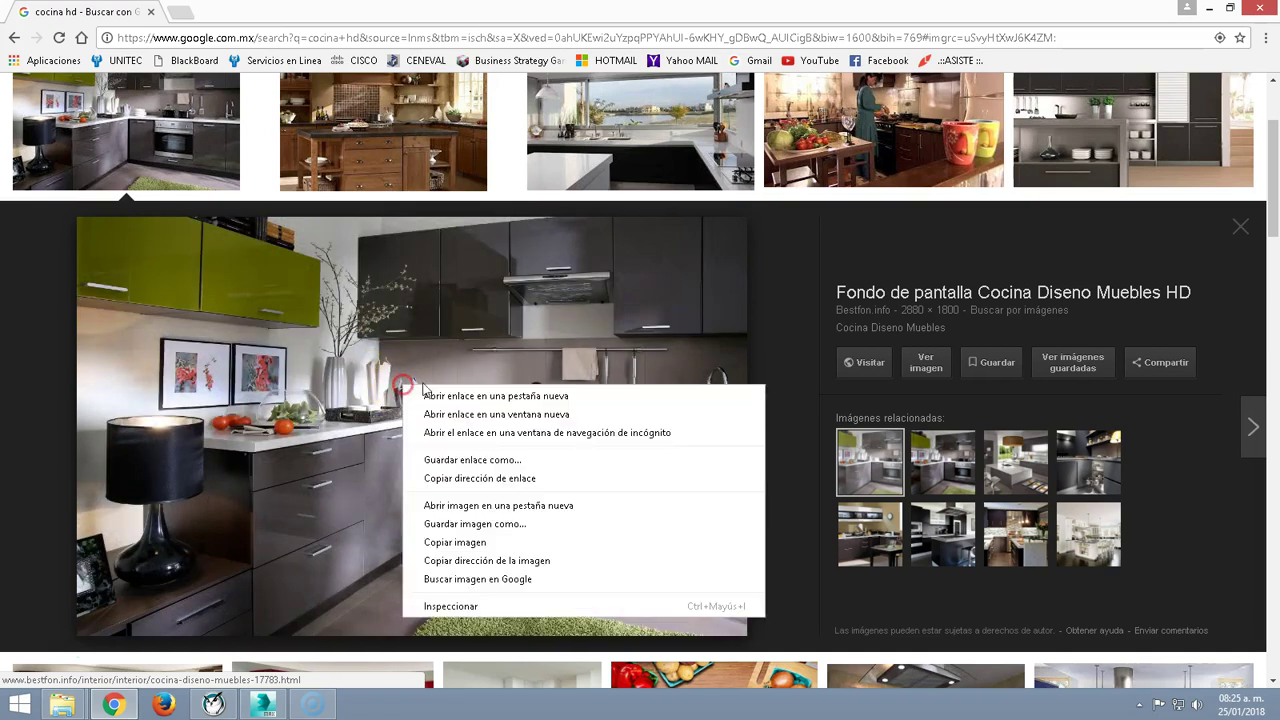
{"action": "left_click", "coordinate": [458, 524]}
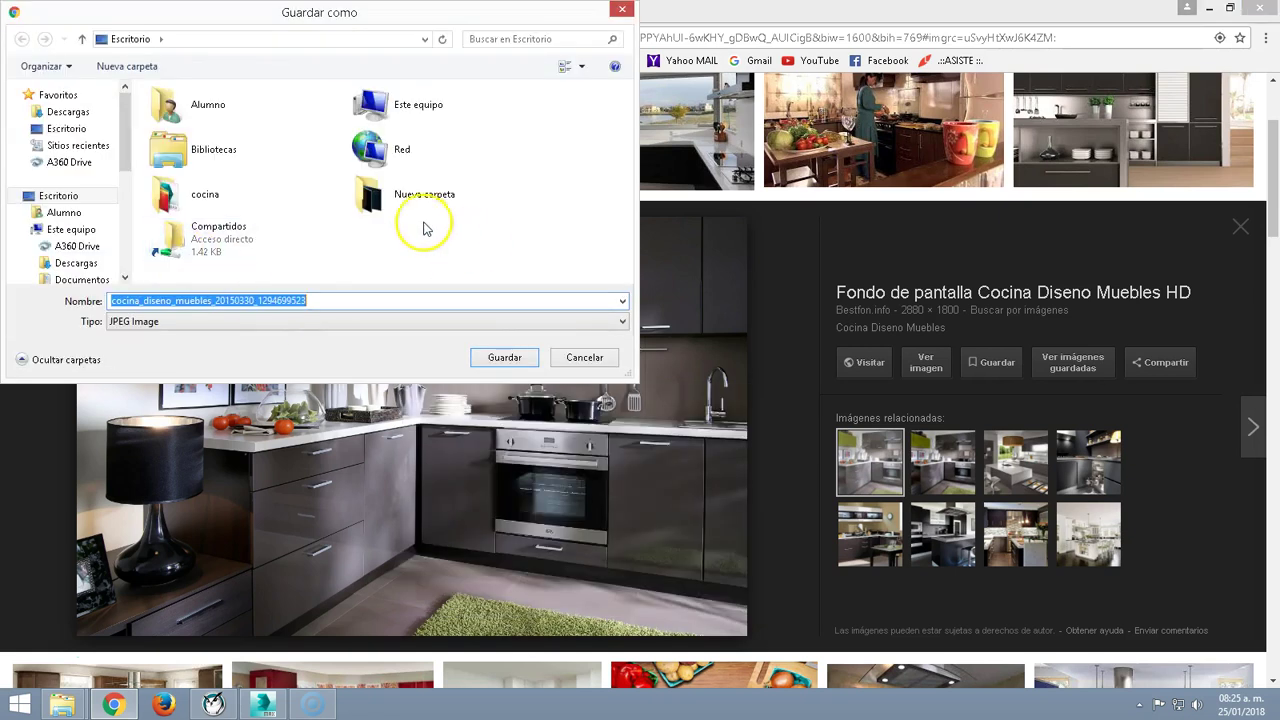
{"action": "double_click", "coordinate": [195, 195]}
{"action": "left_click_drag", "start_coordinate": [141, 301], "coordinate": [586, 300]}
{"action": "key", "text": "BackSpace"}
{"action": "type", "text": "cocina"}
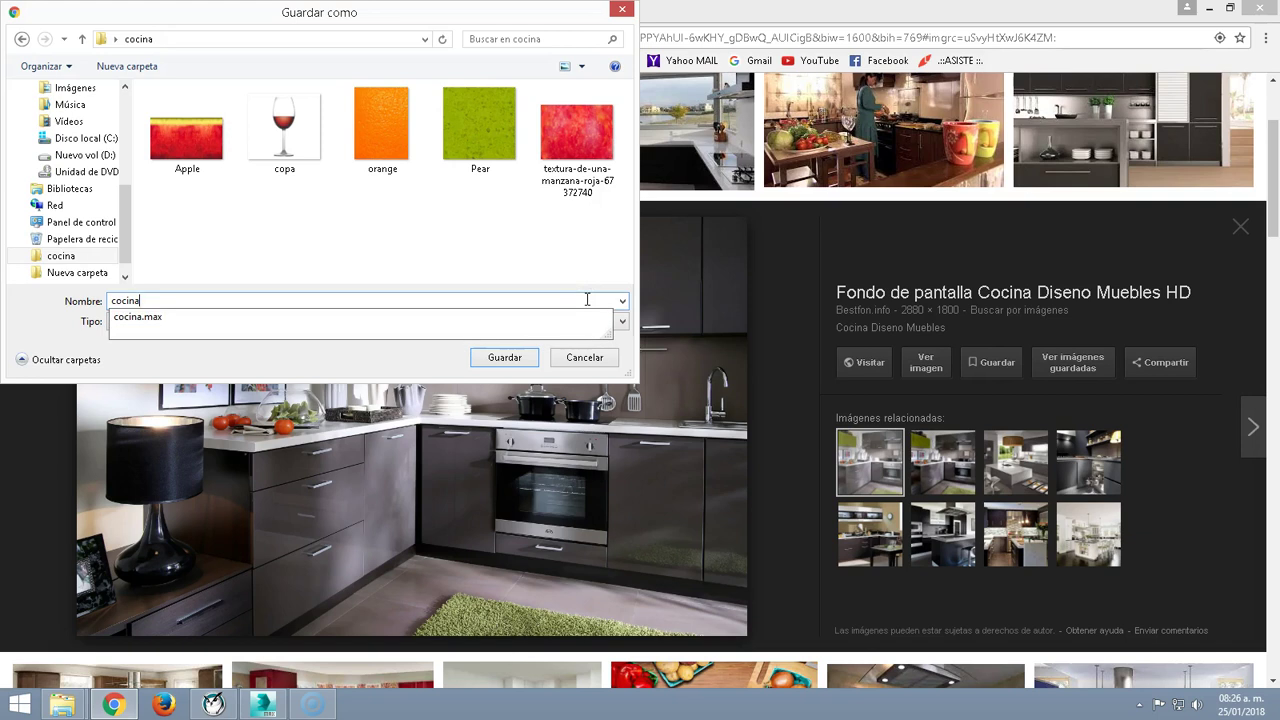
{"action": "left_click", "coordinate": [505, 357]}
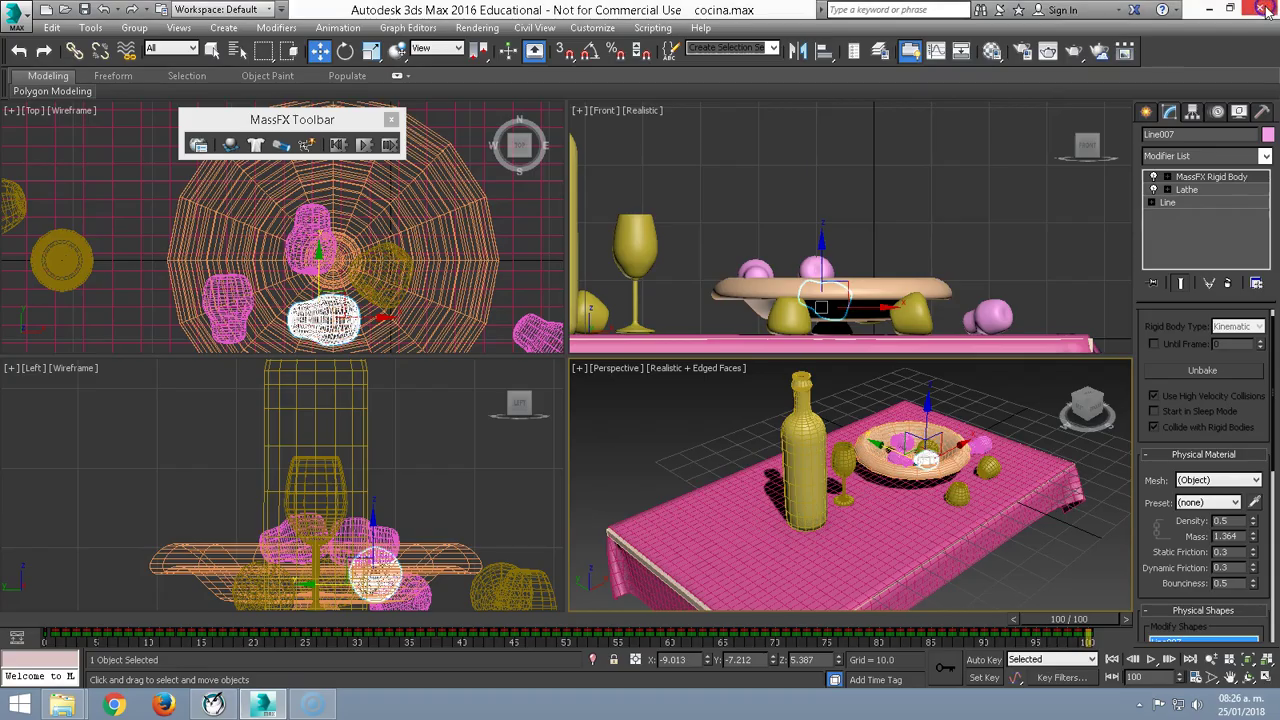
- Back in 3ds Max, draw a large standard Plane in the Front viewport
{"action": "left_click", "coordinate": [1208, 8]}
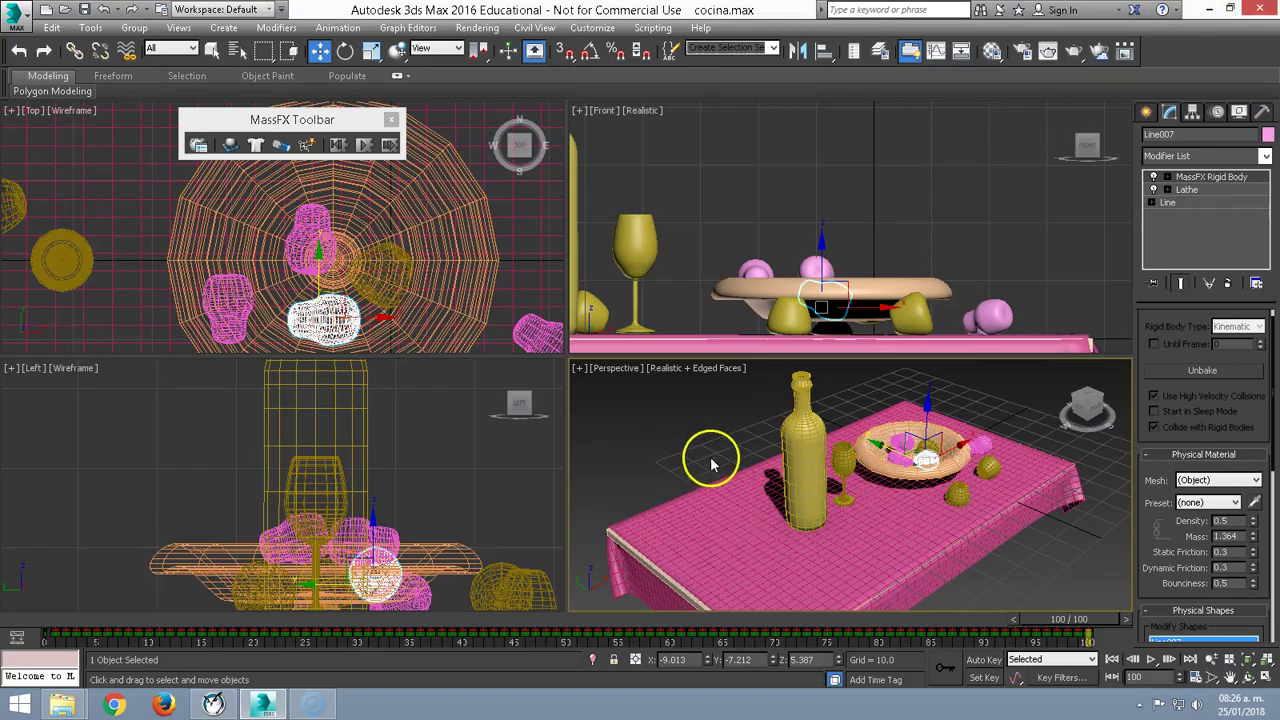
{"action": "scroll", "coordinate": [770, 225], "scroll_direction": "down", "scroll_amount": 5}
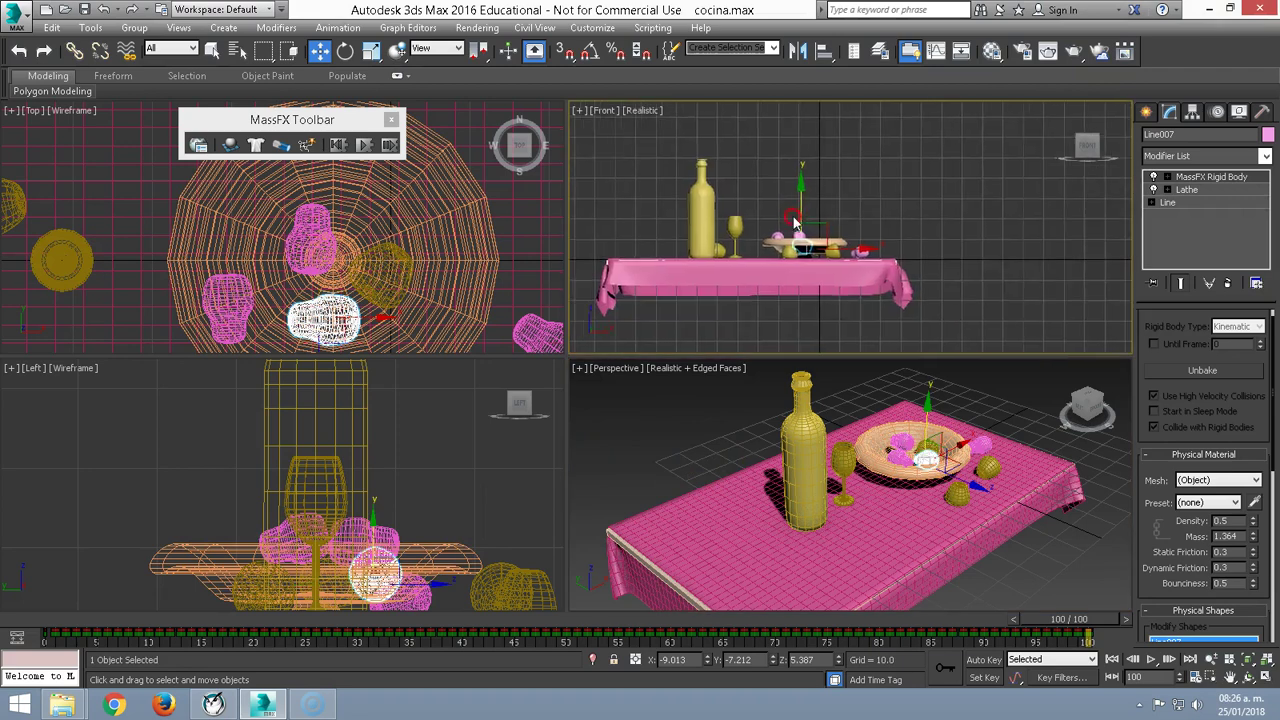
{"action": "left_click", "coordinate": [1150, 112]}
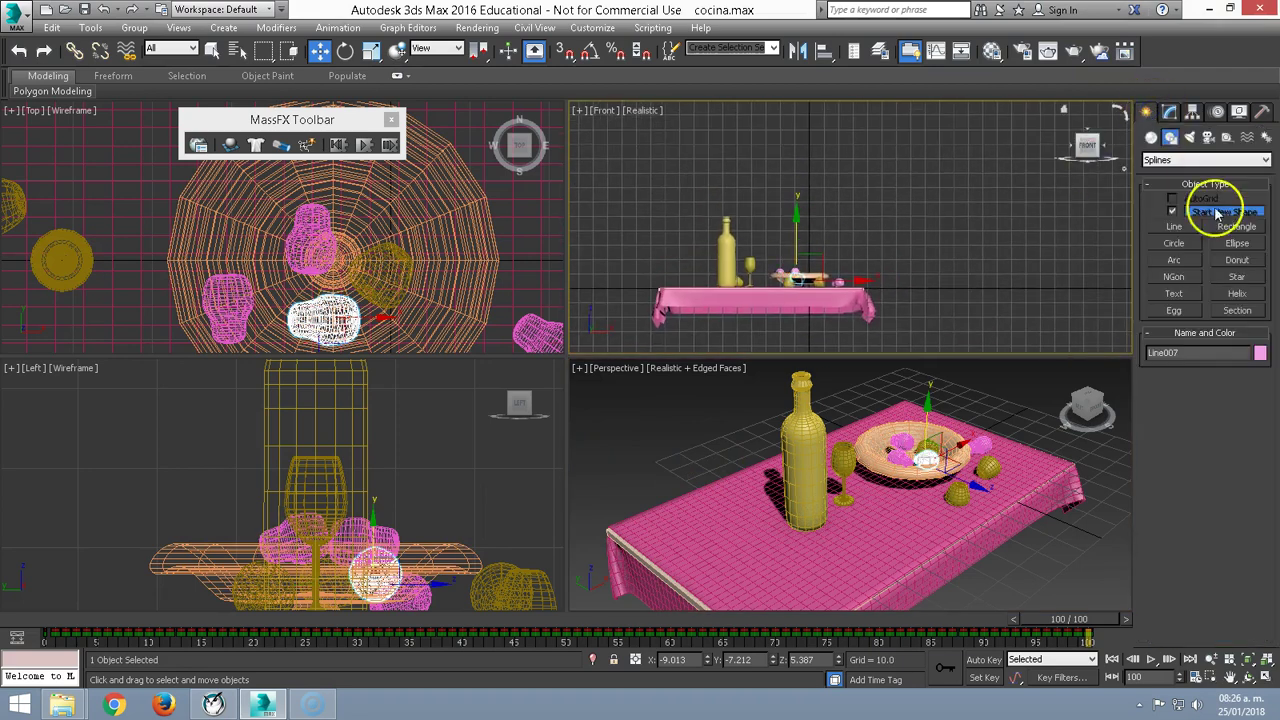
{"action": "left_click", "coordinate": [1152, 137]}
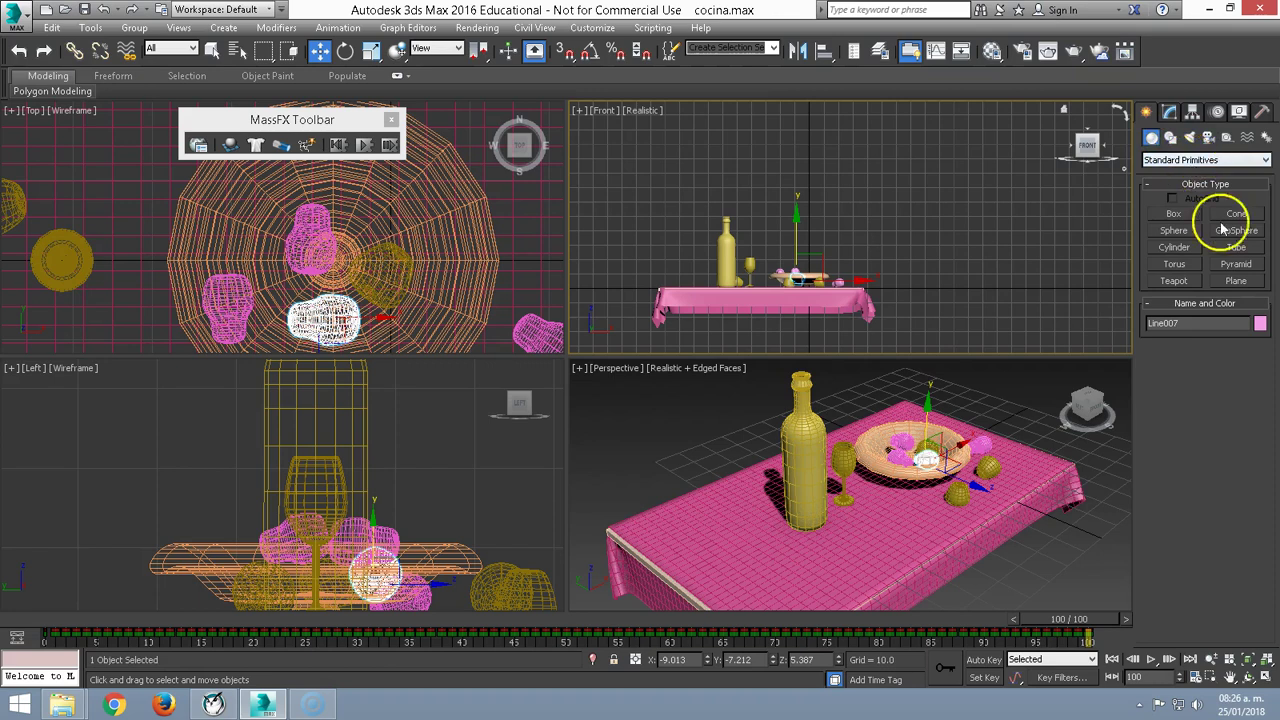
{"action": "left_click", "coordinate": [1238, 282]}
{"action": "scroll", "coordinate": [832, 246], "scroll_direction": "down", "scroll_amount": 3}
{"action": "scroll", "coordinate": [832, 246], "scroll_direction": "down", "scroll_amount": 2}
{"action": "scroll", "coordinate": [832, 246], "scroll_direction": "down", "scroll_amount": 2}
{"action": "left_click_drag", "start_coordinate": [697, 166], "coordinate": [940, 325]}
- Move Plane001 back behind the table as a backdrop and open the Material Editor
{"action": "scroll", "coordinate": [874, 428], "scroll_direction": "down", "scroll_amount": 3}
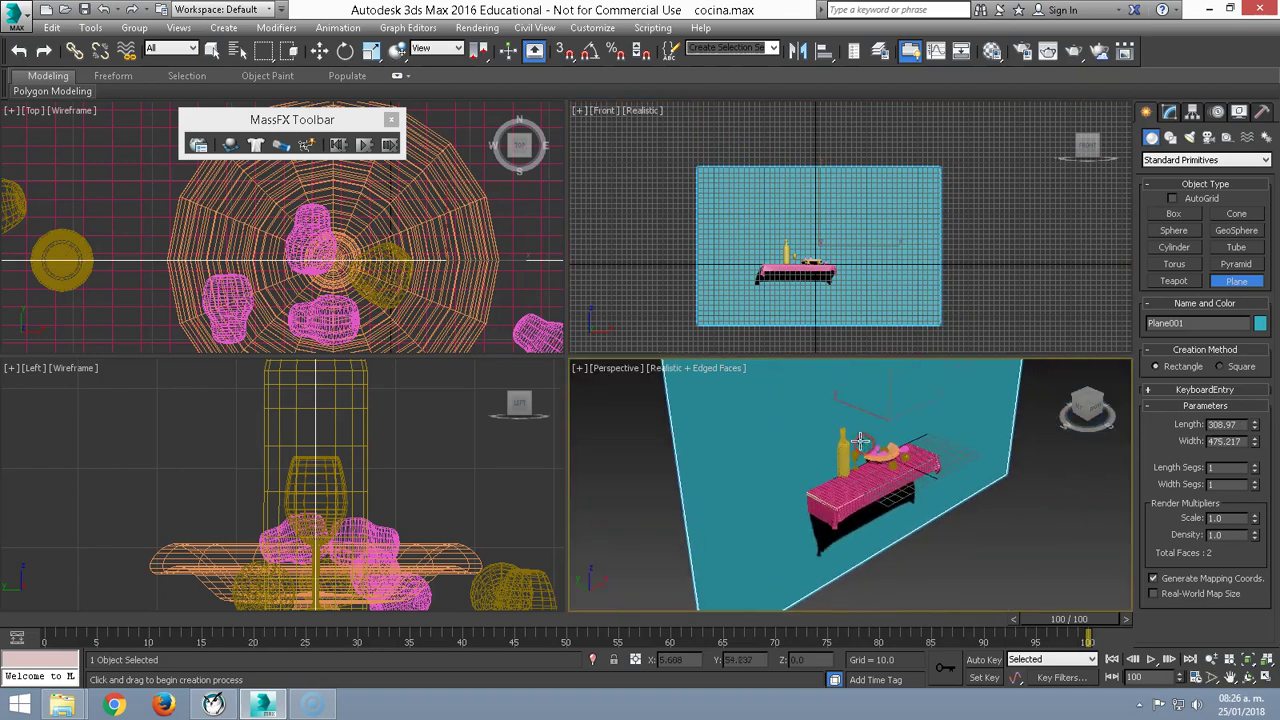
{"action": "scroll", "coordinate": [296, 280], "scroll_direction": "down", "scroll_amount": 2}
{"action": "scroll", "coordinate": [296, 280], "scroll_direction": "down", "scroll_amount": 2}
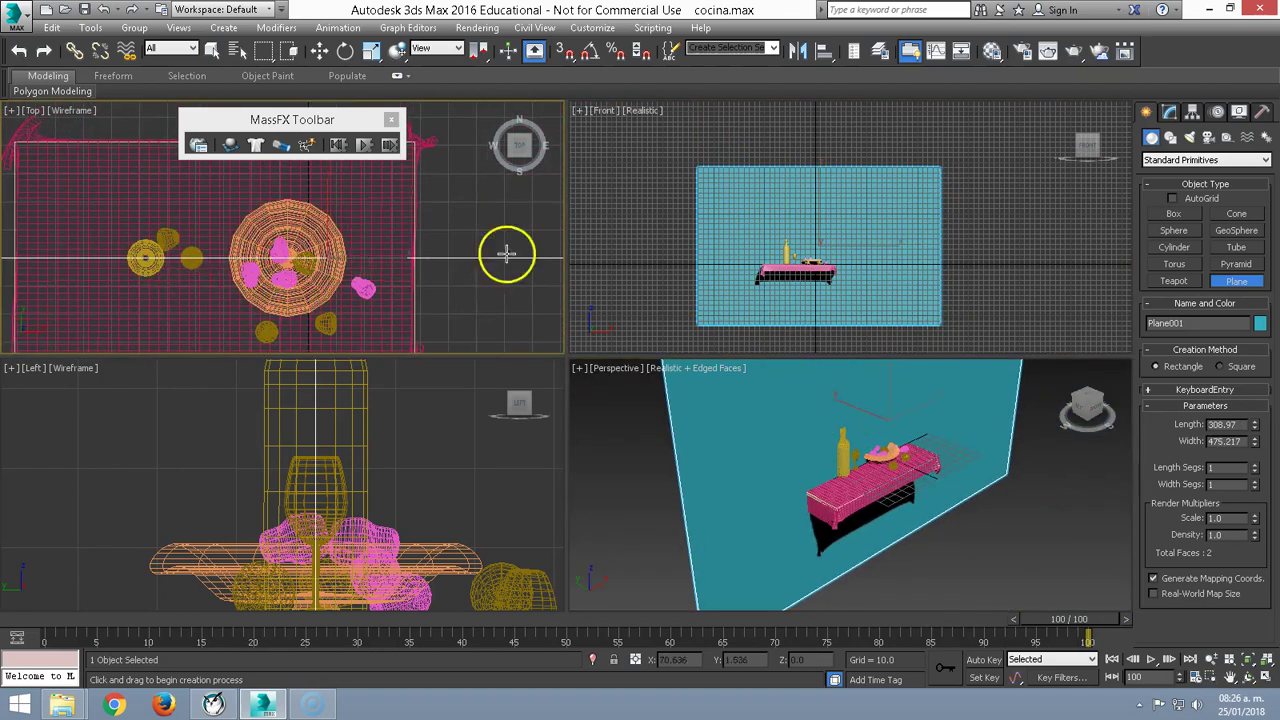
{"action": "right_click", "coordinate": [834, 406]}
{"action": "scroll", "coordinate": [840, 410], "scroll_direction": "down", "scroll_amount": 3}
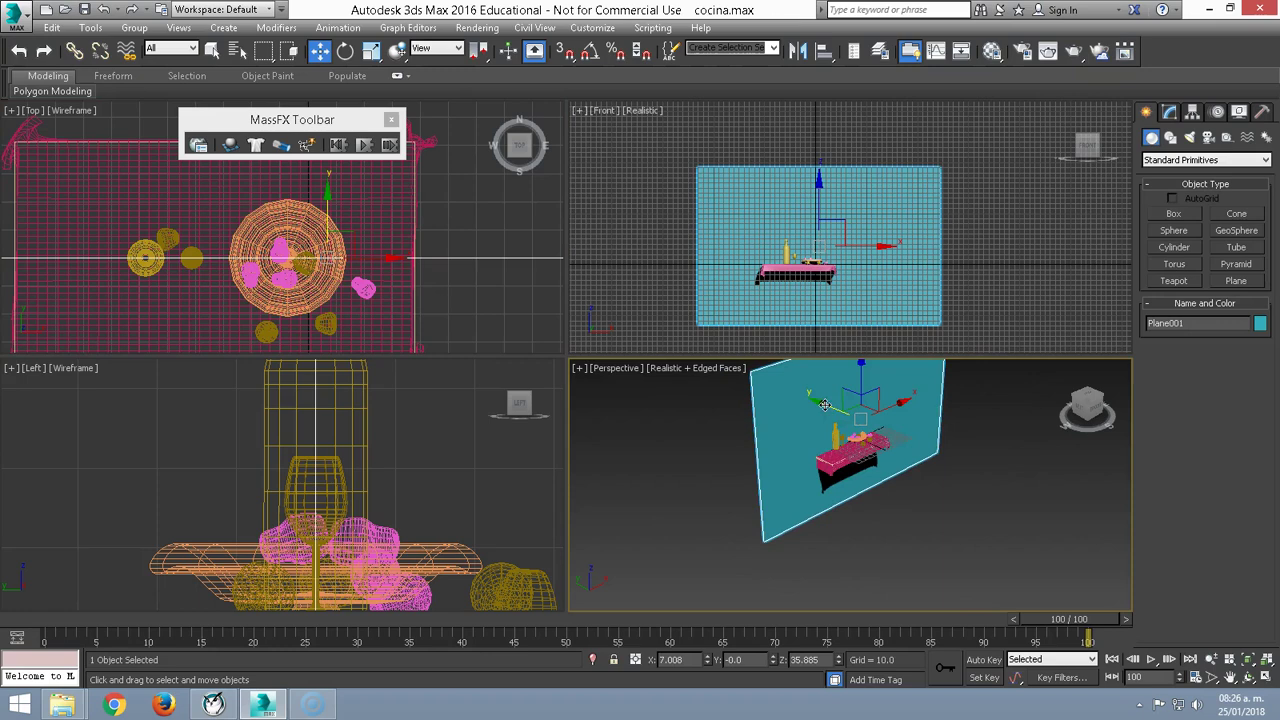
{"action": "left_click_drag", "start_coordinate": [825, 405], "coordinate": [790, 392]}
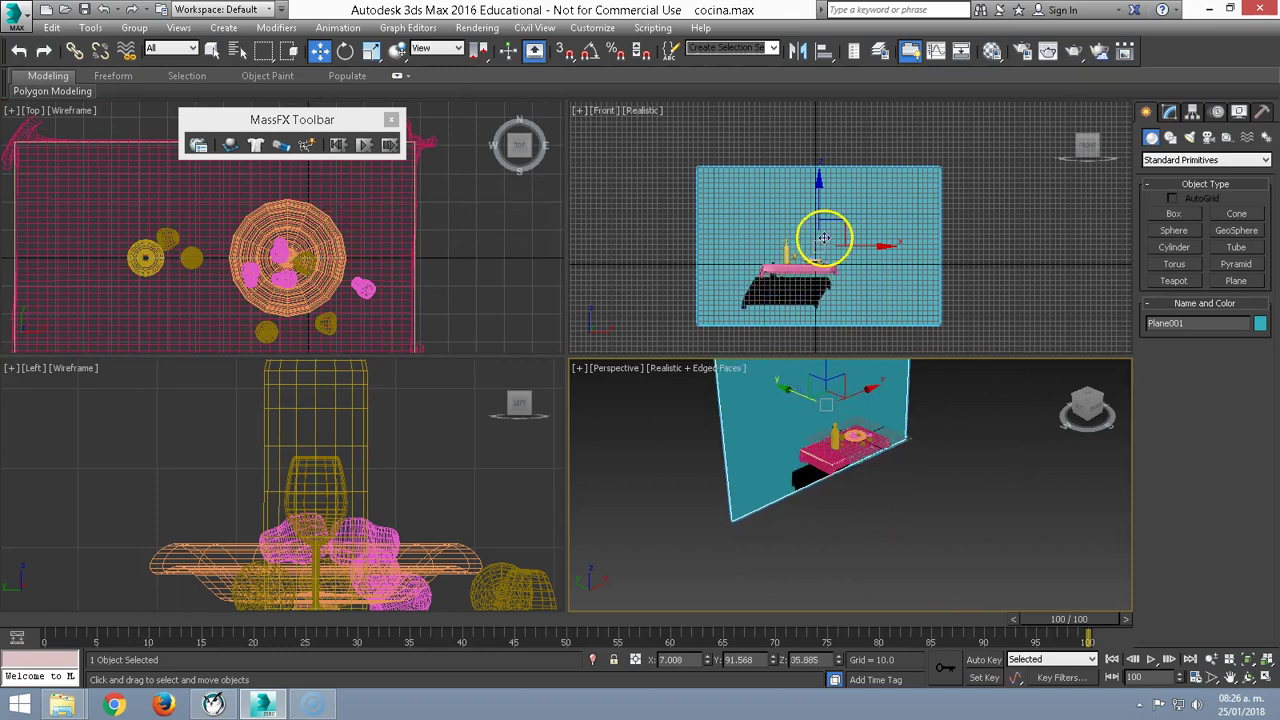
{"action": "scroll", "coordinate": [824, 238], "scroll_direction": "up", "scroll_amount": 2}
{"action": "key", "text": "m"}
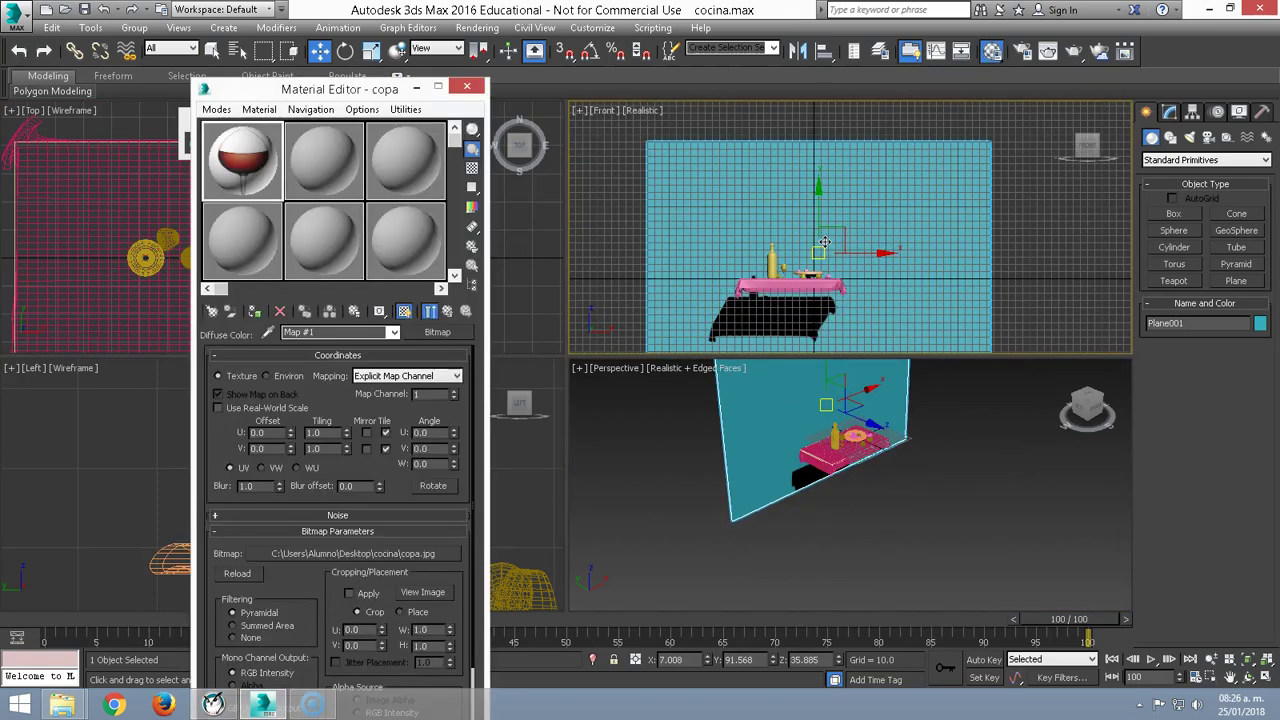
- Create a 'cocina' material with a cocina.jpg diffuse bitmap, assign it to the backdrop plane, and show it shaded
{"action": "left_click", "coordinate": [447, 313]}
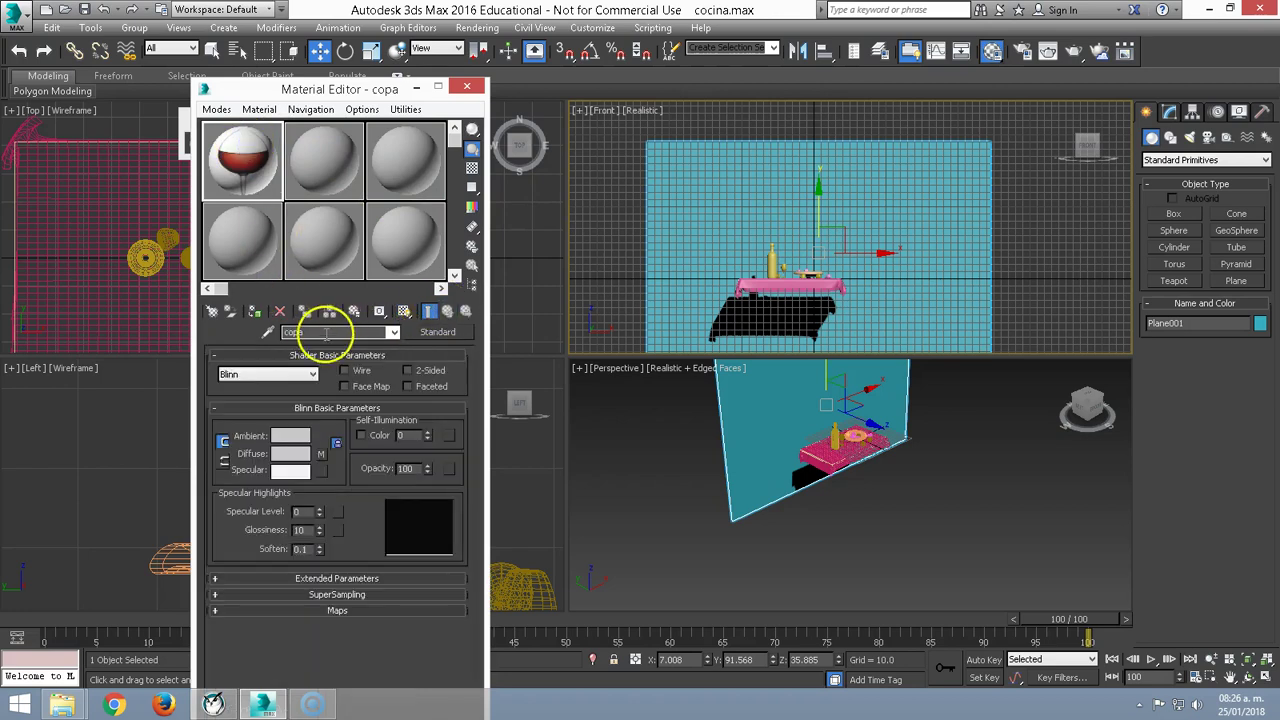
{"action": "left_click", "coordinate": [306, 183]}
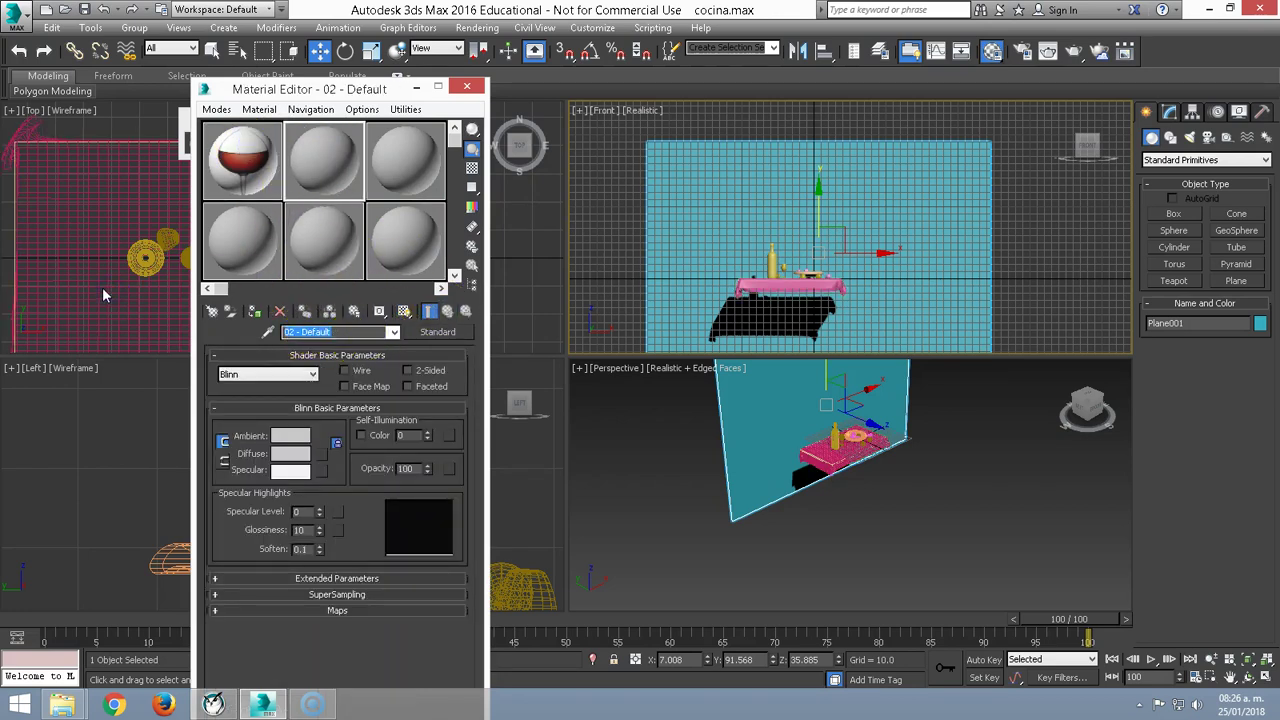
{"action": "type", "text": "cocina"}
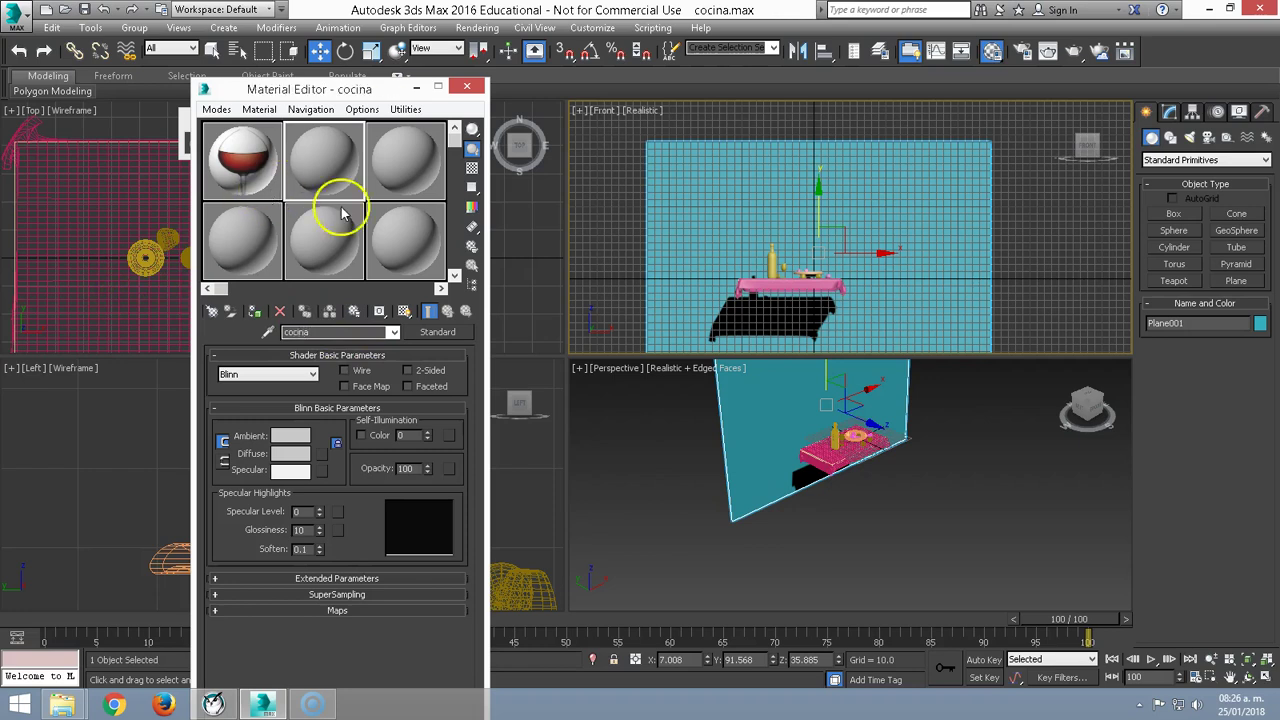
{"action": "left_click", "coordinate": [322, 454]}
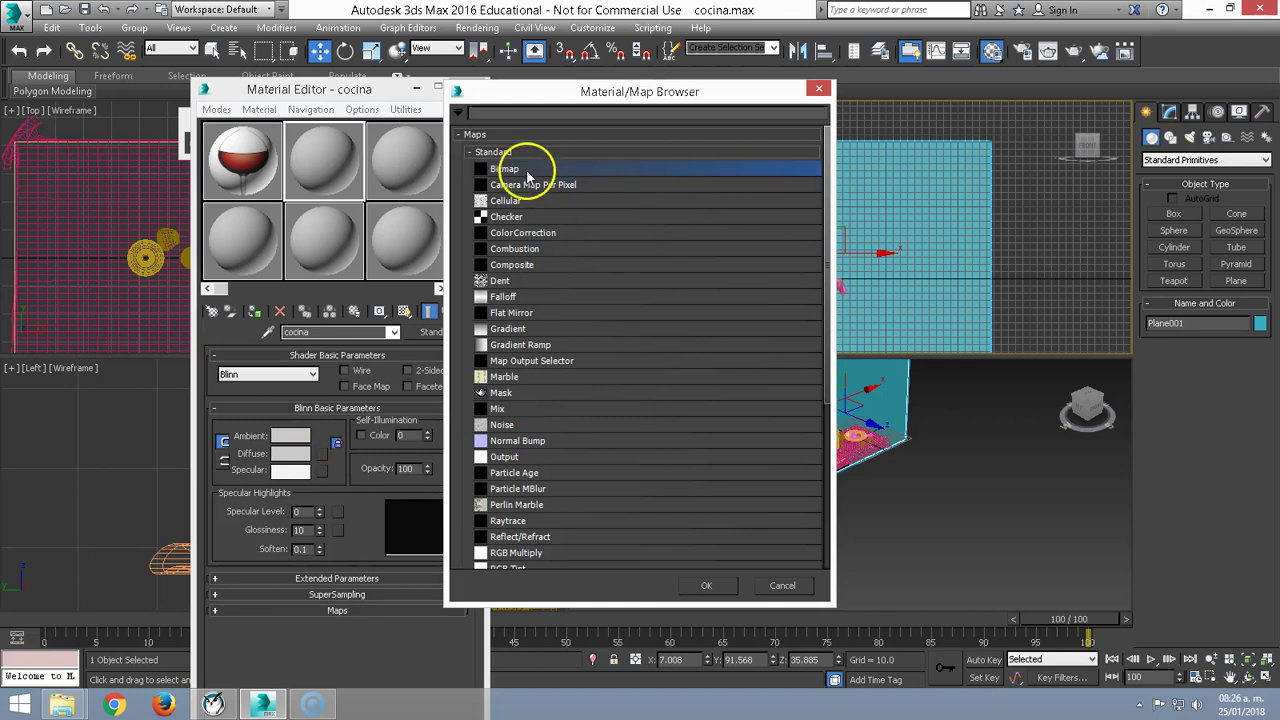
{"action": "double_click", "coordinate": [527, 172]}
{"action": "left_click", "coordinate": [224, 135]}
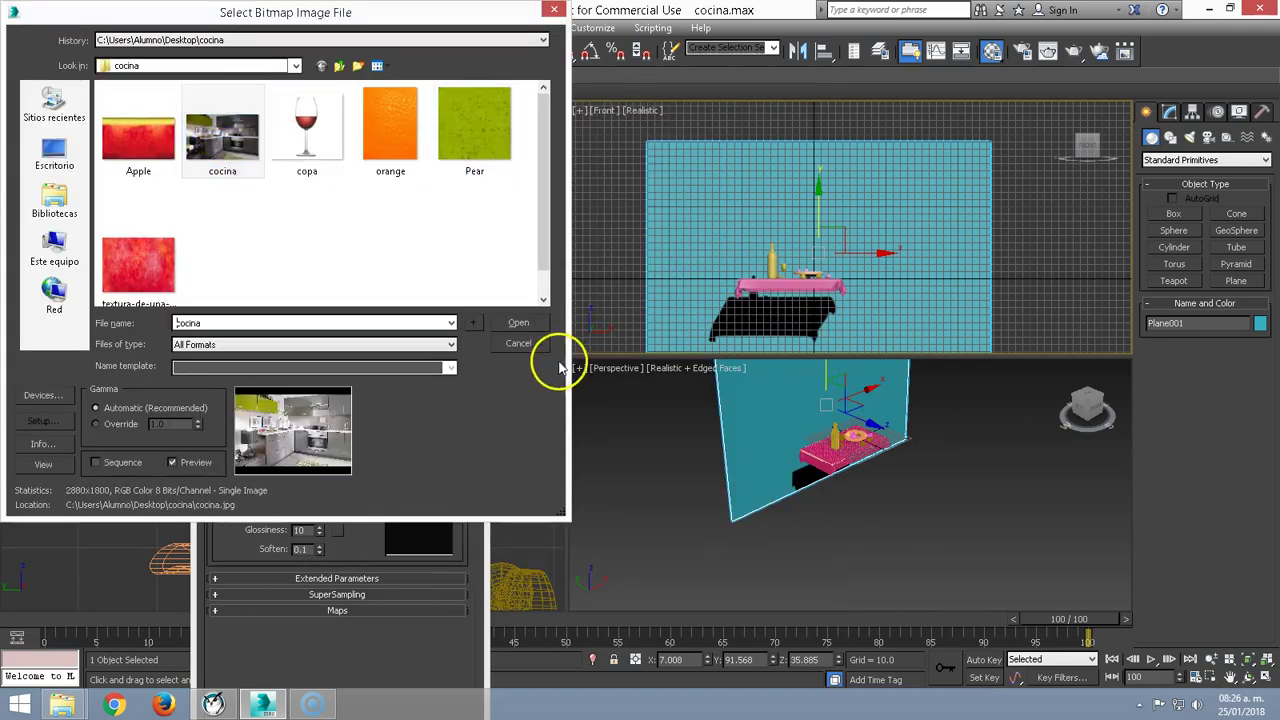
{"action": "left_click", "coordinate": [518, 322]}
{"action": "left_click_drag", "start_coordinate": [438, 240], "coordinate": [754, 406]}
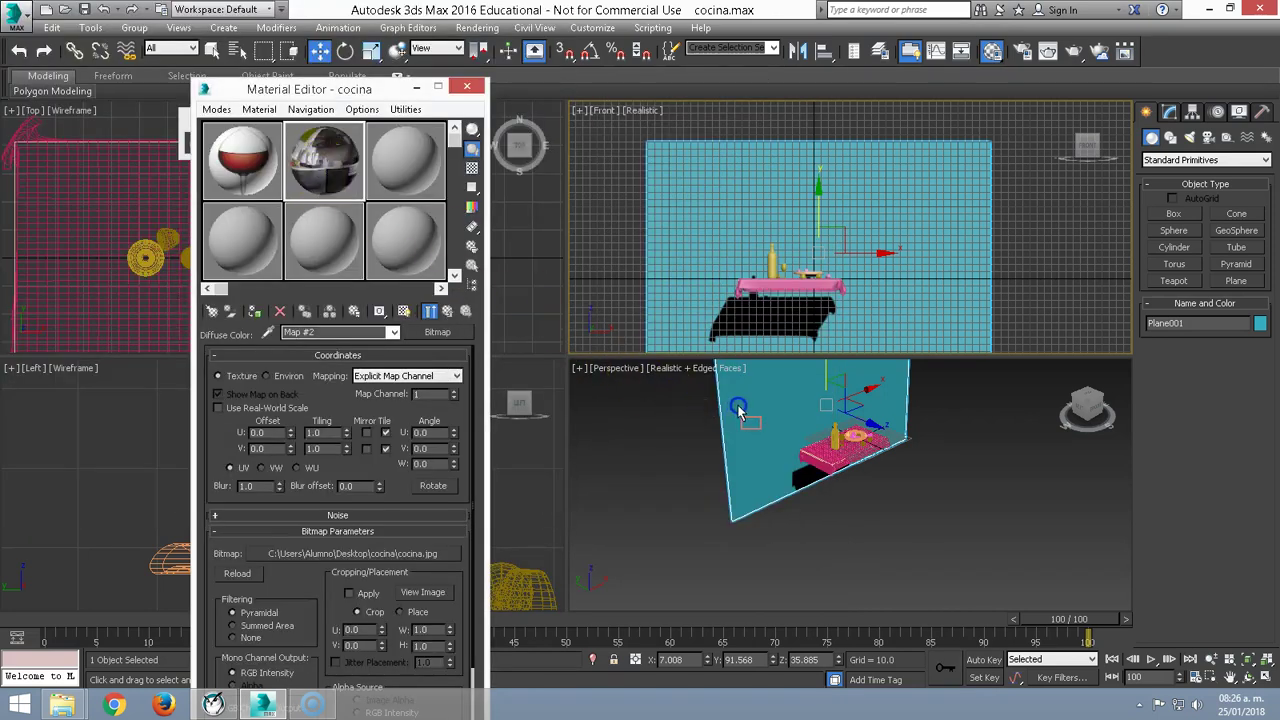
{"action": "left_click", "coordinate": [403, 313]}
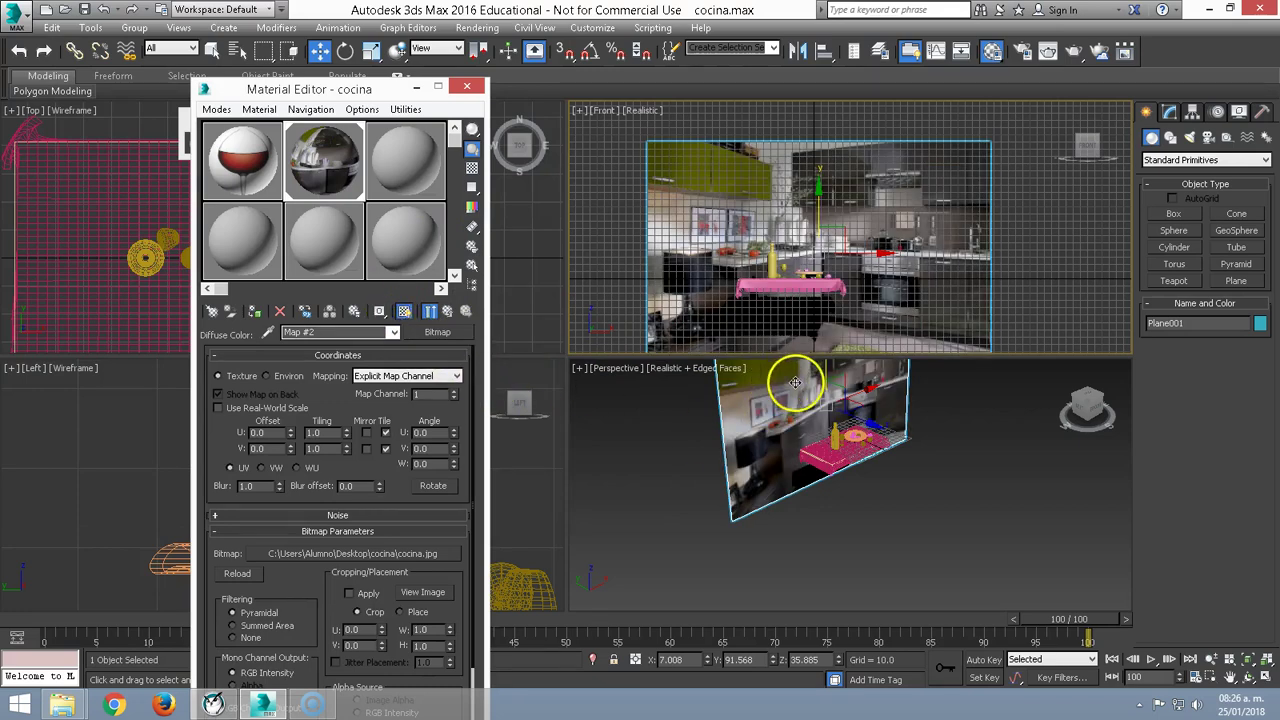
- Orbit and zoom the Perspective view until the kitchen backdrop plane faces the camera
{"action": "scroll", "coordinate": [787, 264], "scroll_direction": "up", "scroll_amount": 3}
{"action": "middle_click_drag", "start_coordinate": [801, 432], "coordinate": [771, 510], "text": "alt"}
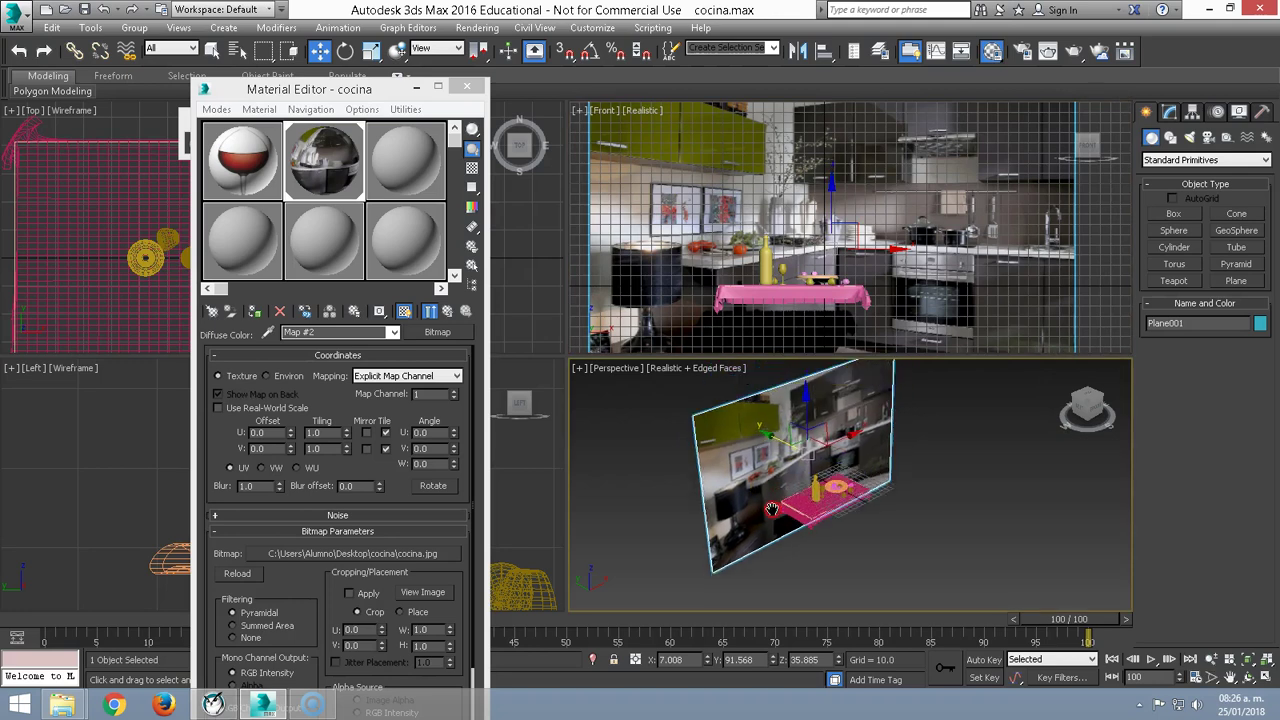
{"action": "middle_click_drag", "start_coordinate": [706, 461], "coordinate": [727, 461], "text": "alt"}
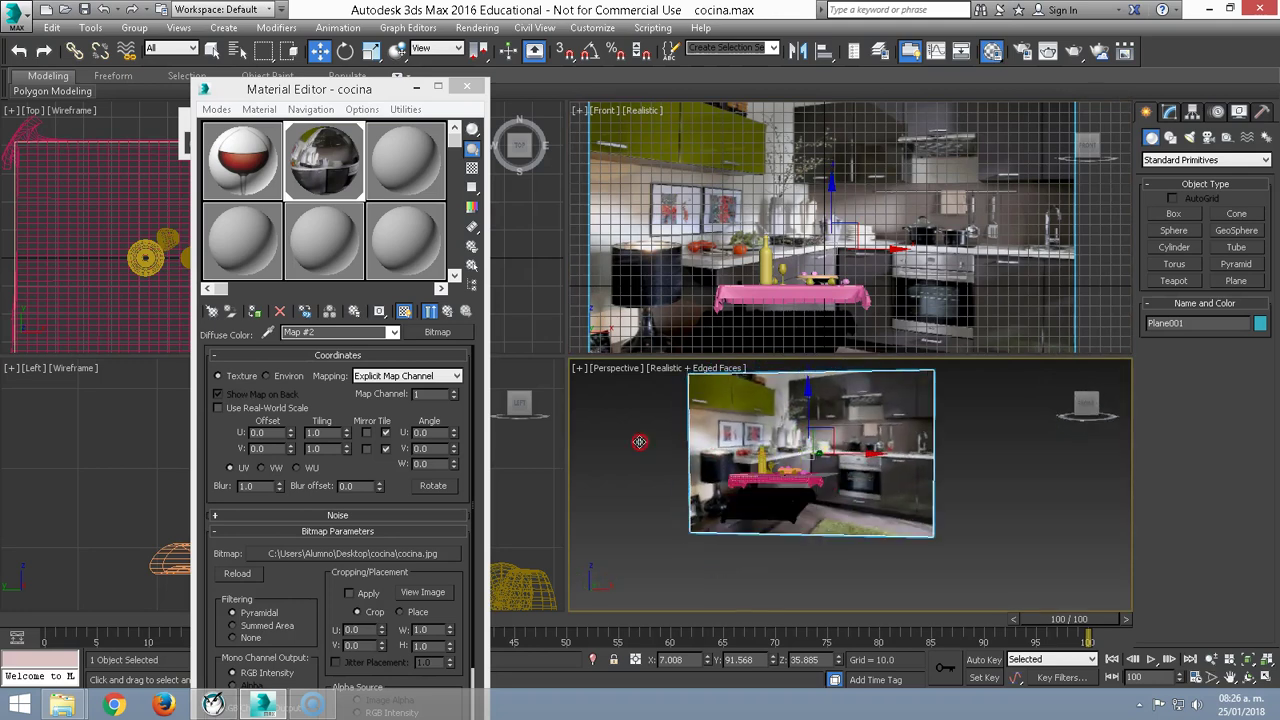
{"action": "scroll", "coordinate": [727, 461], "scroll_direction": "up", "scroll_amount": 3}
{"action": "scroll", "coordinate": [727, 461], "scroll_direction": "up", "scroll_amount": 3}
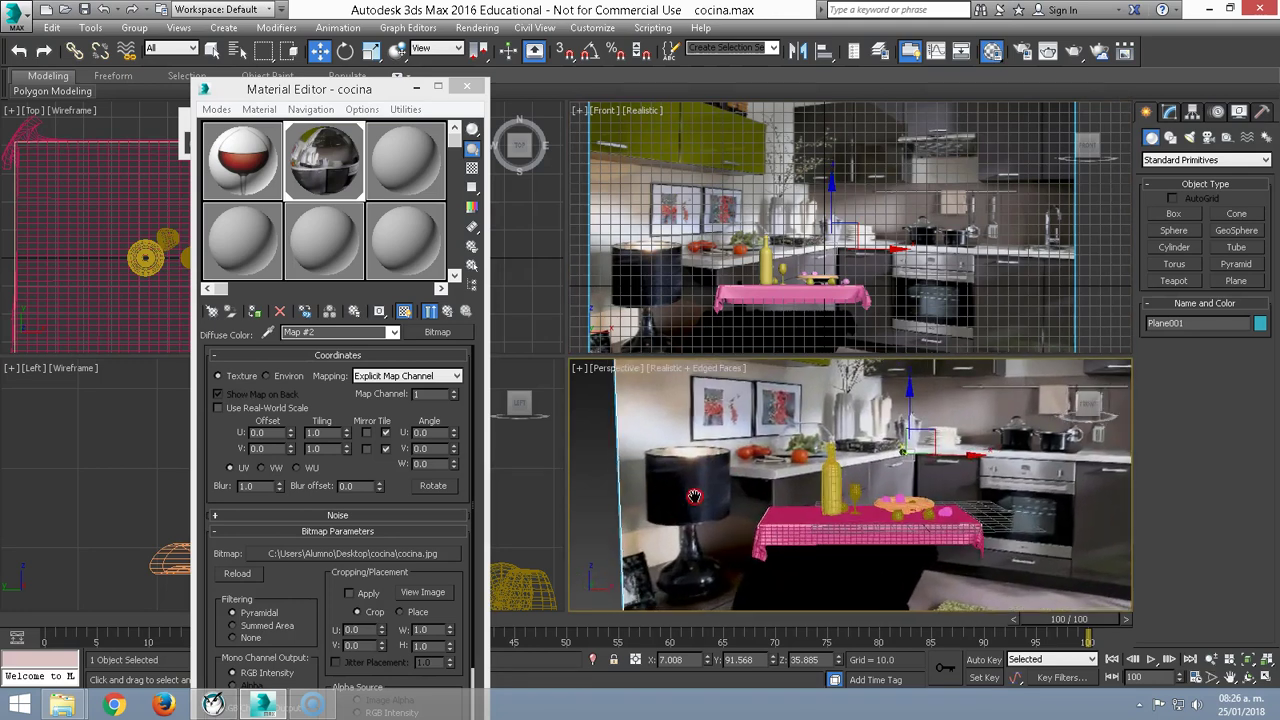
{"action": "left_click", "coordinate": [428, 495]}
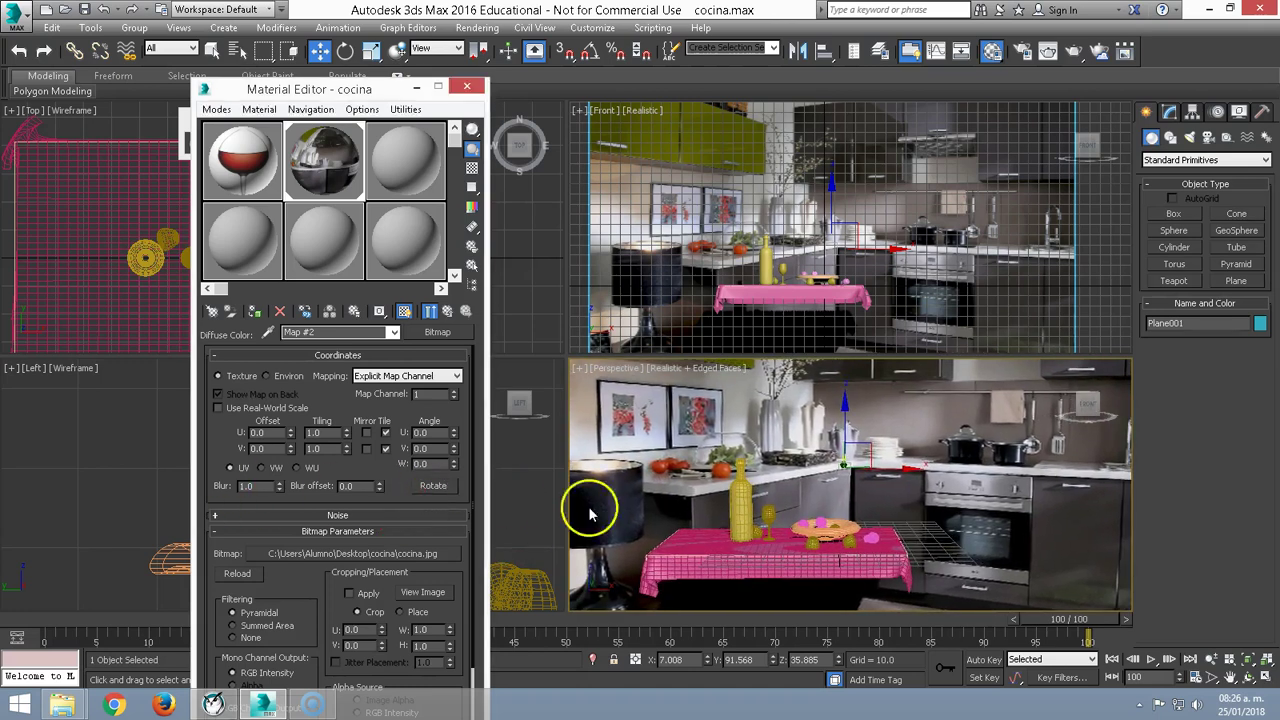
{"action": "scroll", "coordinate": [588, 508], "scroll_direction": "up", "scroll_amount": 2}
{"action": "left_click", "coordinate": [1211, 659]}
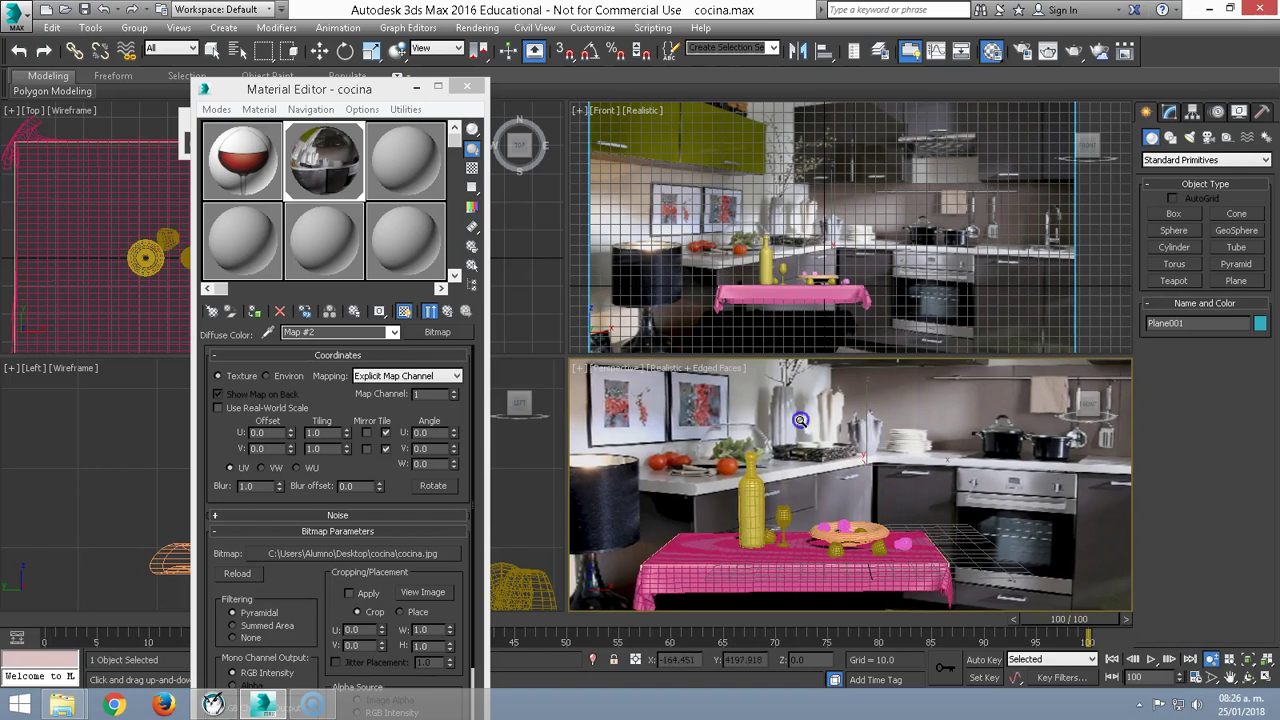
- Select the tablecloth, frame it in the view, and nudge it slightly downward
{"action": "key", "text": "w"}
{"action": "left_click", "coordinate": [715, 551]}
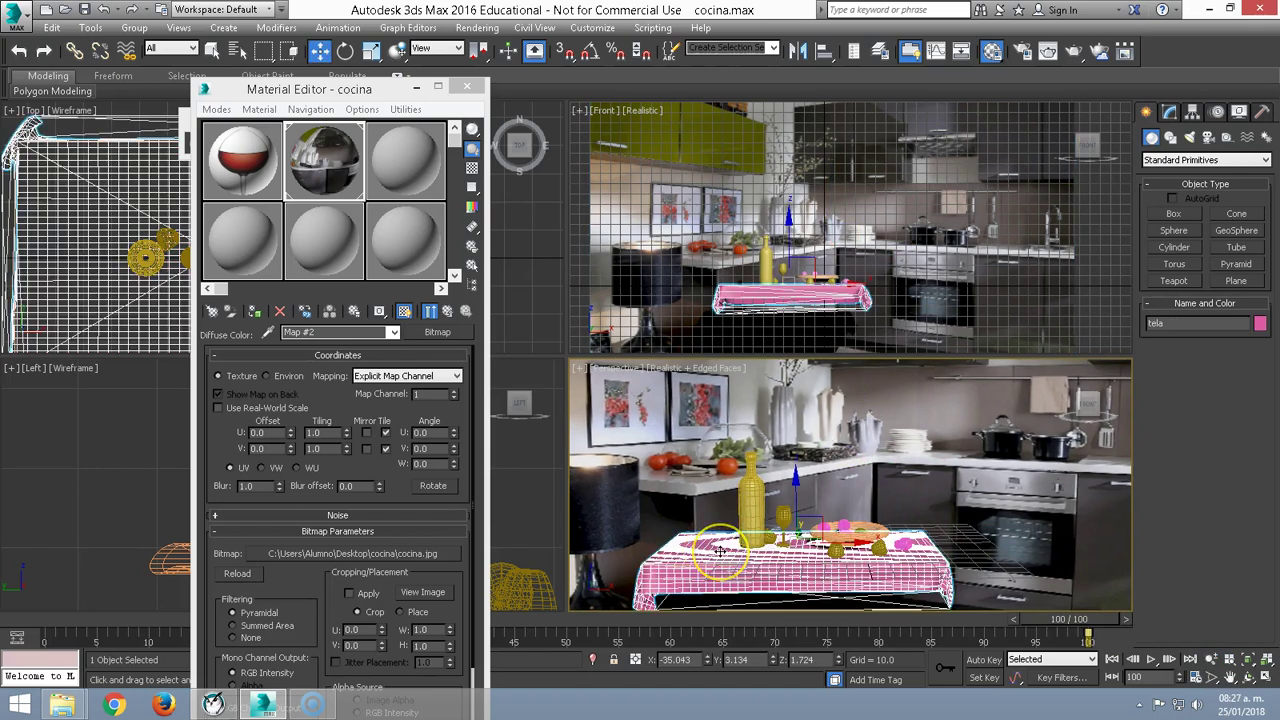
{"action": "key", "text": "z"}
{"action": "scroll", "coordinate": [780, 476], "scroll_direction": "up", "scroll_amount": 3}
{"action": "mouse_move", "coordinate": [757, 523]}
{"action": "middle_mouse_down"}
{"action": "mouse_move", "coordinate": [721, 568]}
{"action": "mouse_move", "coordinate": [846, 471]}
{"action": "middle_mouse_up"}
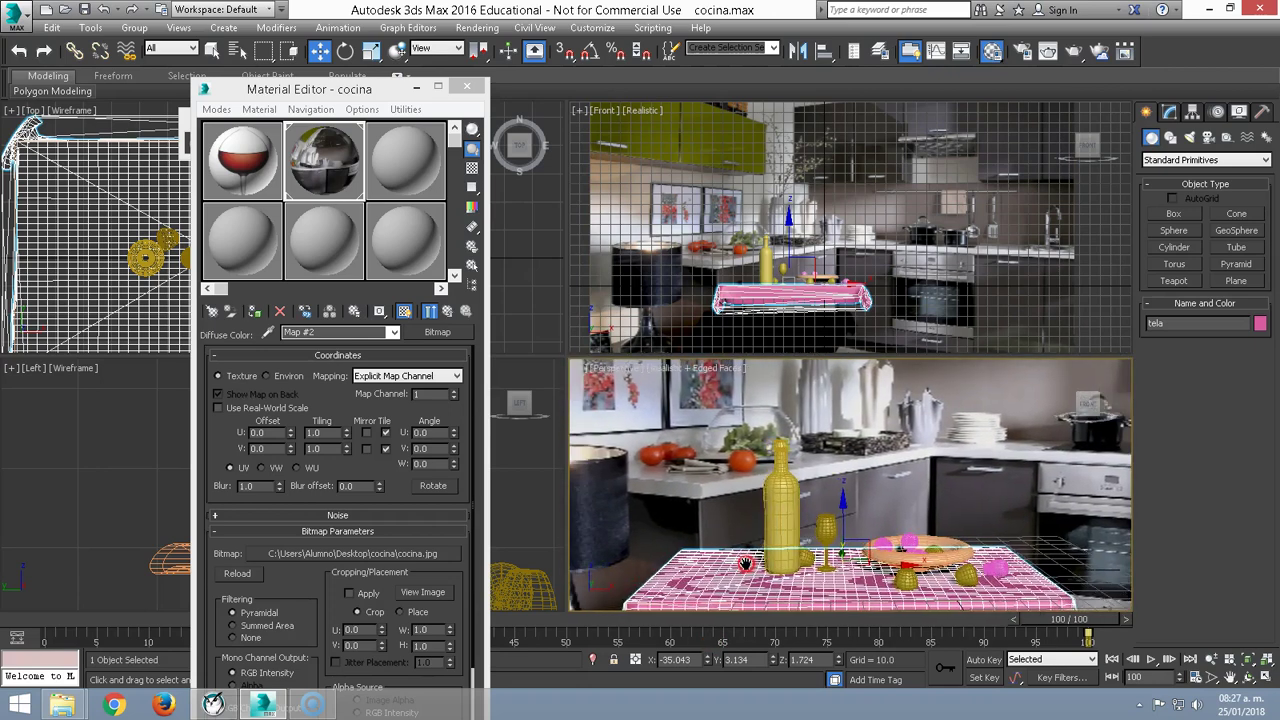
{"action": "middle_click", "coordinate": [836, 253]}
{"action": "right_click", "coordinate": [815, 232]}
{"action": "left_click", "coordinate": [830, 243]}
{"action": "left_click_drag", "start_coordinate": [790, 226], "coordinate": [790, 237]}
- Lower the backdrop plane behind the table, then zoom in on the bottle, glass and basket
{"action": "left_click", "coordinate": [834, 195]}
{"action": "mouse_move", "coordinate": [834, 197]}
{"action": "left_mouse_down"}
{"action": "mouse_move", "coordinate": [827, 221]}
{"action": "mouse_move", "coordinate": [877, 286]}
{"action": "mouse_move", "coordinate": [817, 272]}
{"action": "left_mouse_up"}
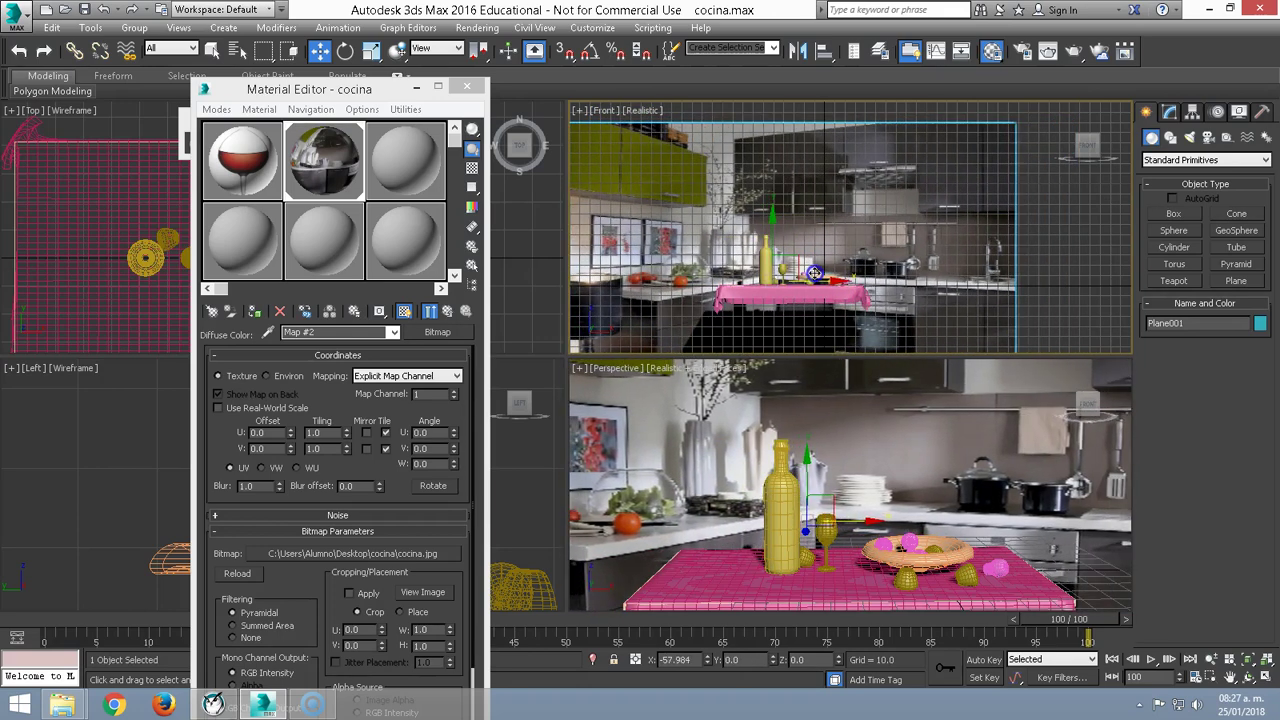
{"action": "left_click_drag", "start_coordinate": [780, 223], "coordinate": [773, 240]}
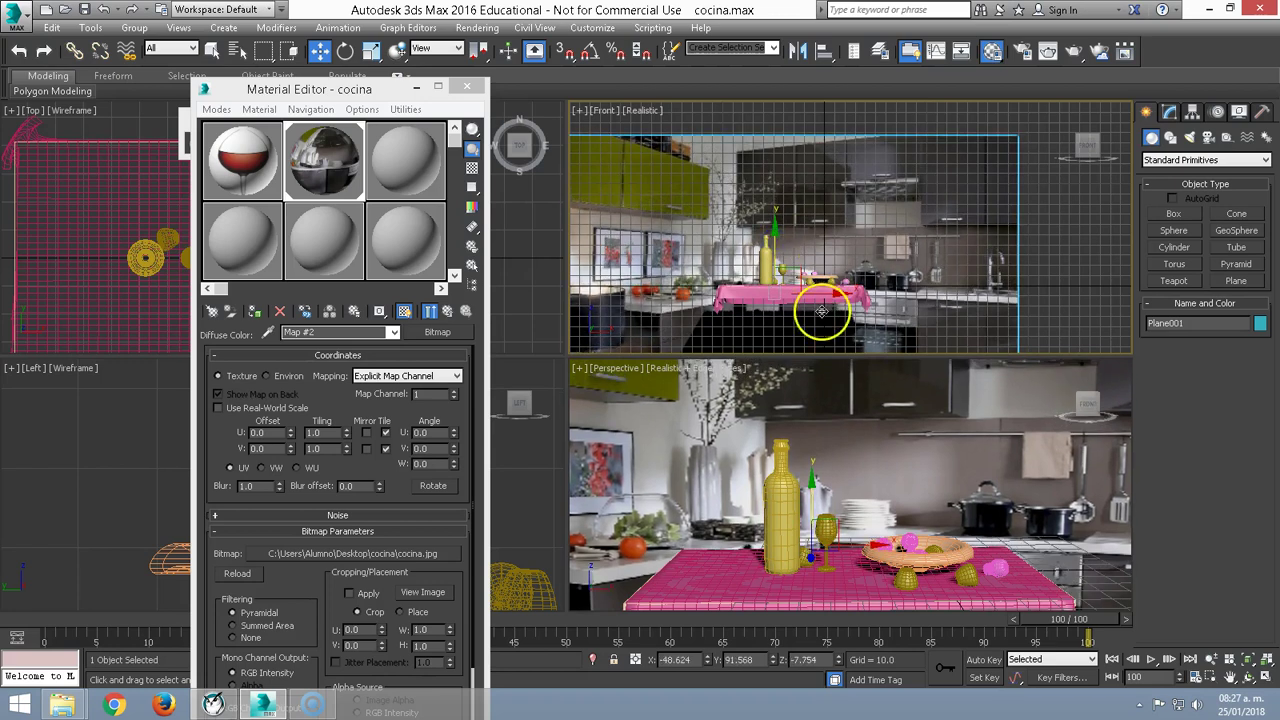
{"action": "left_click", "coordinate": [868, 523]}
{"action": "left_click", "coordinate": [1212, 658]}
{"action": "left_click_drag", "start_coordinate": [950, 561], "coordinate": [941, 543]}
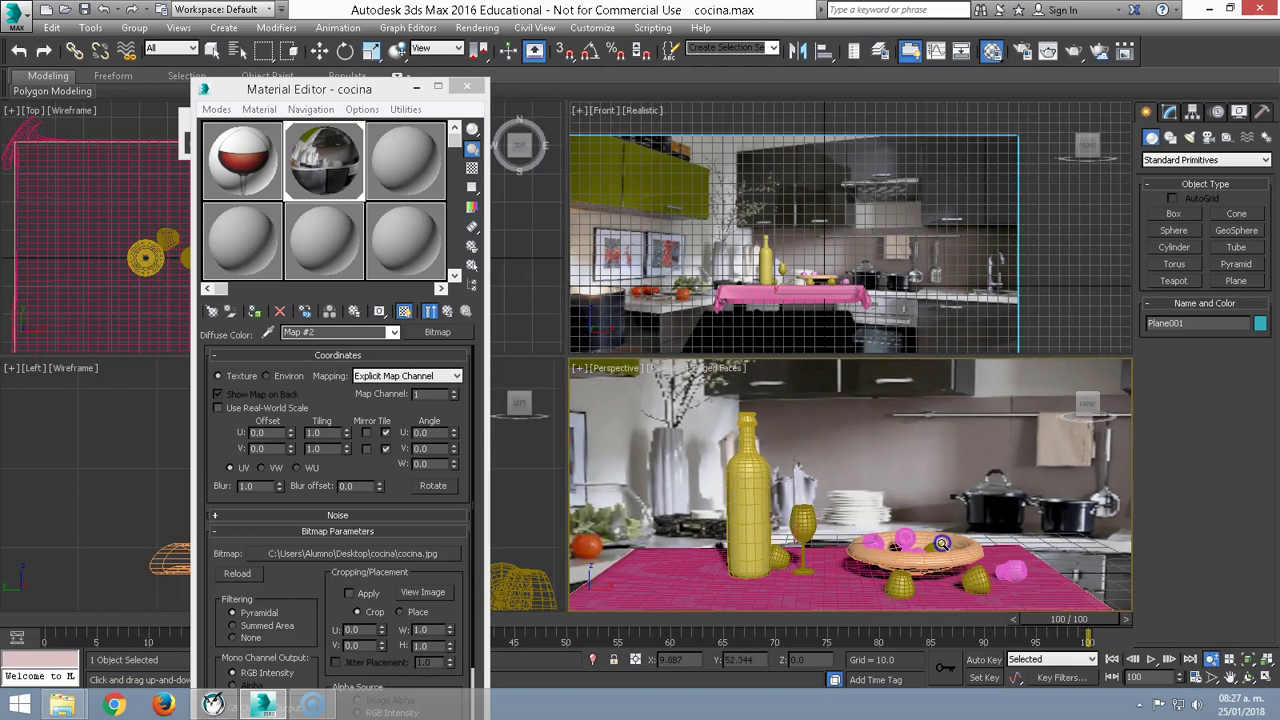
{"action": "middle_click_drag", "start_coordinate": [941, 543], "coordinate": [985, 540]}
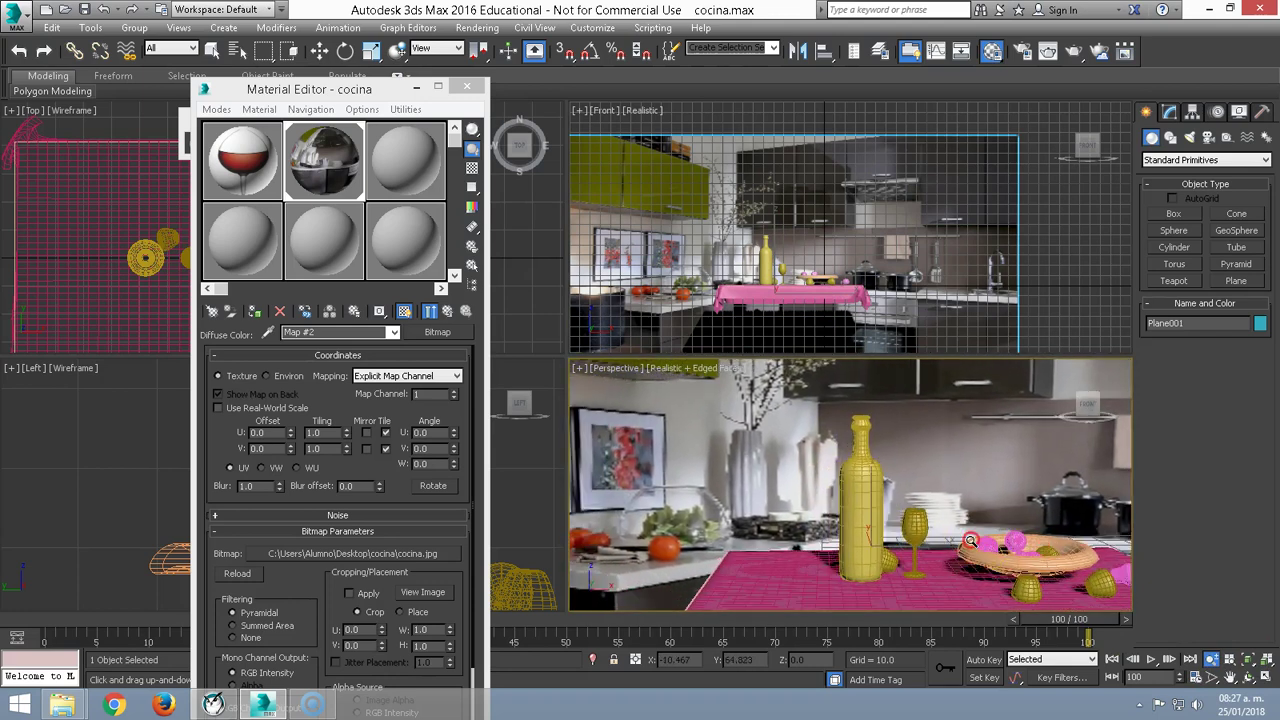
{"action": "left_click_drag", "start_coordinate": [970, 541], "coordinate": [974, 534]}
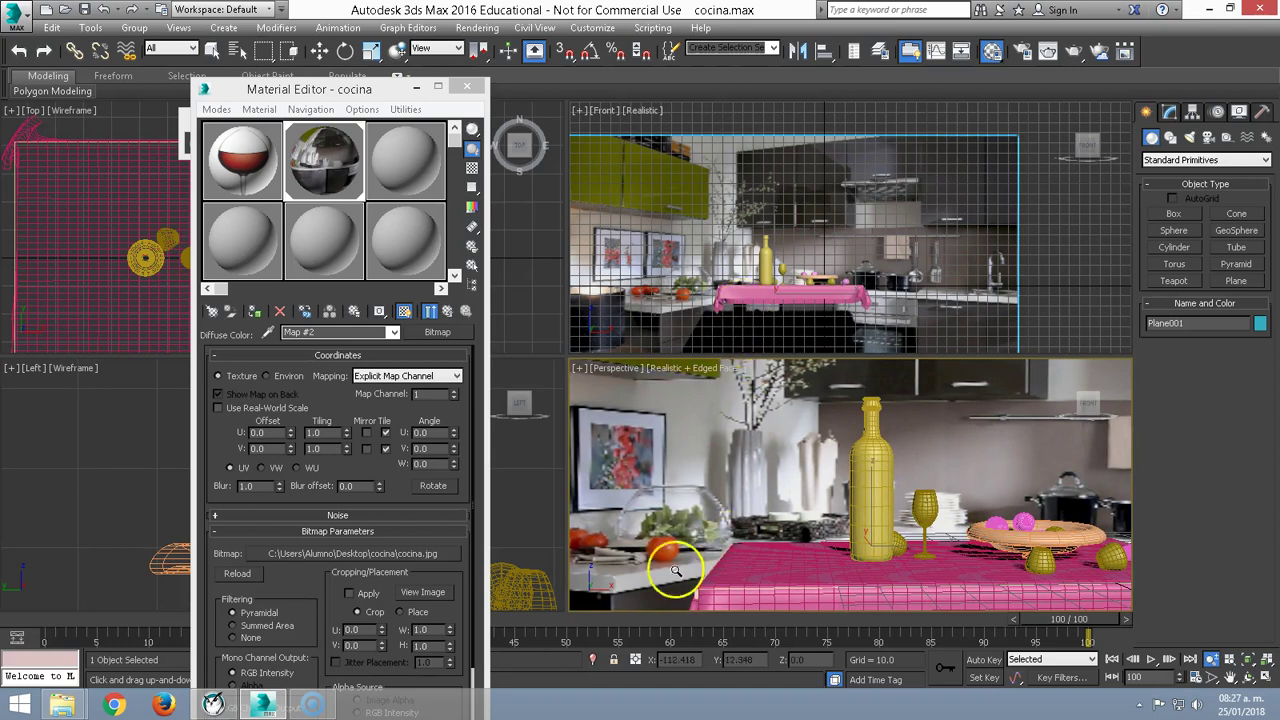
{"action": "key", "text": "w"}
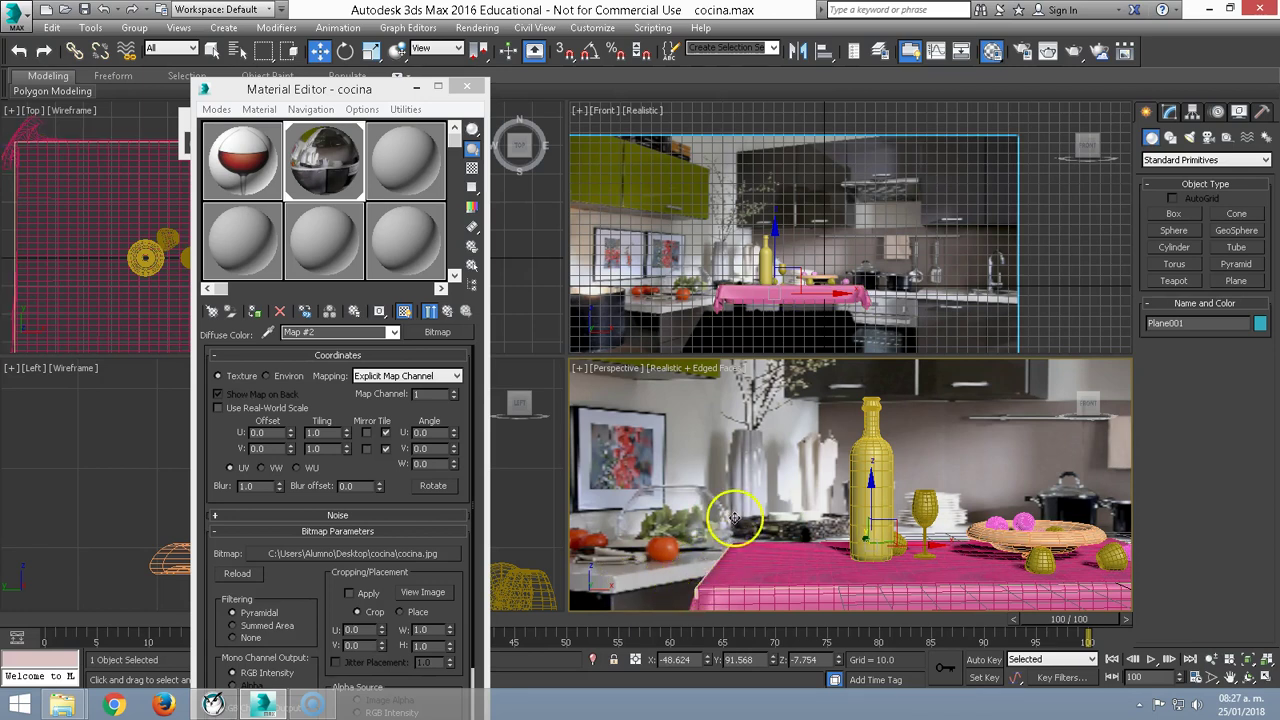
- Rotate the kitchen backdrop plane back toward level
{"action": "right_click", "coordinate": [716, 221]}
{"action": "left_click", "coordinate": [733, 247]}
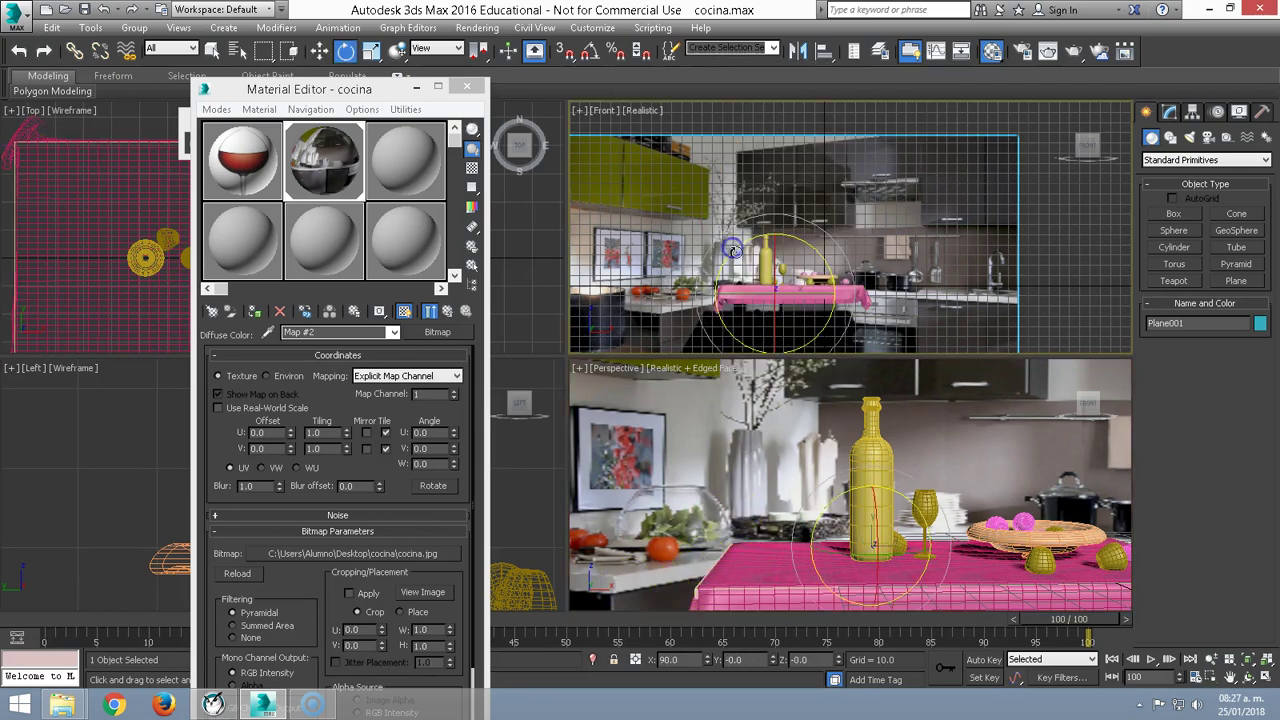
{"action": "mouse_move", "coordinate": [777, 297]}
{"action": "left_mouse_down"}
{"action": "mouse_move", "coordinate": [823, 293]}
{"action": "mouse_move", "coordinate": [764, 287]}
{"action": "mouse_move", "coordinate": [835, 283]}
{"action": "left_mouse_up"}
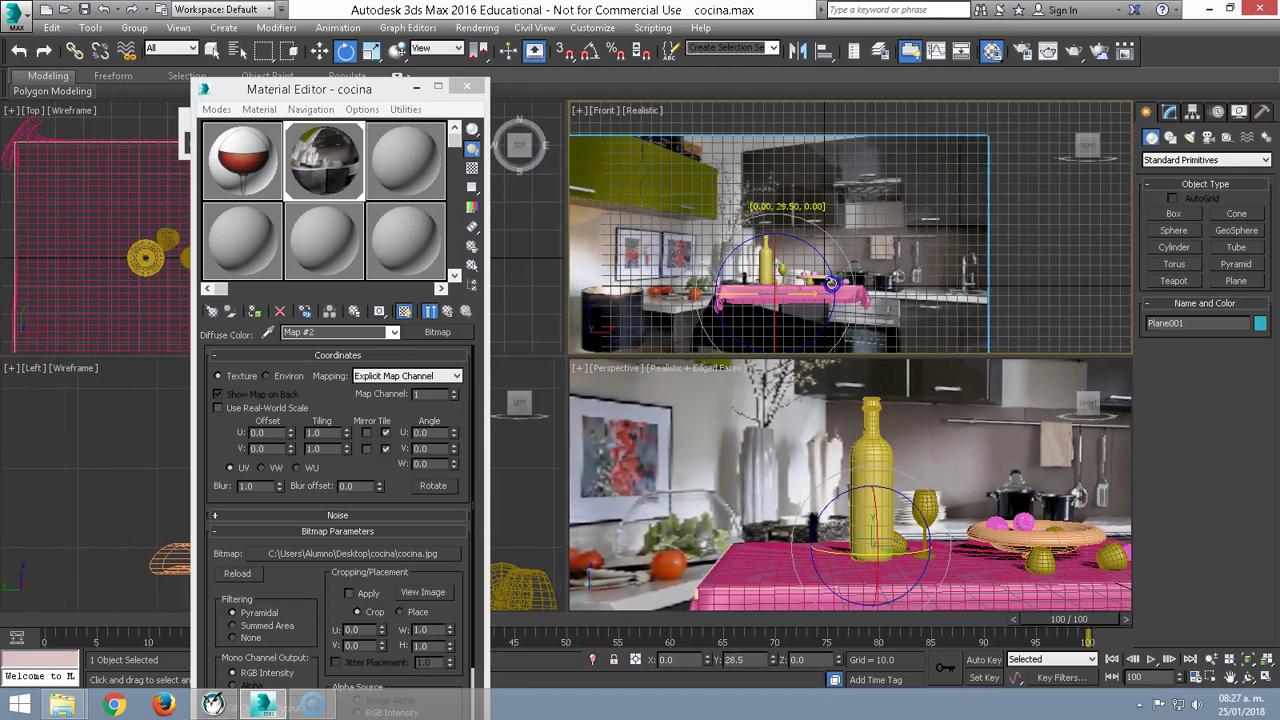
{"action": "mouse_move", "coordinate": [835, 283]}
{"action": "left_mouse_down"}
{"action": "mouse_move", "coordinate": [731, 277]}
{"action": "mouse_move", "coordinate": [769, 285]}
{"action": "left_mouse_up"}
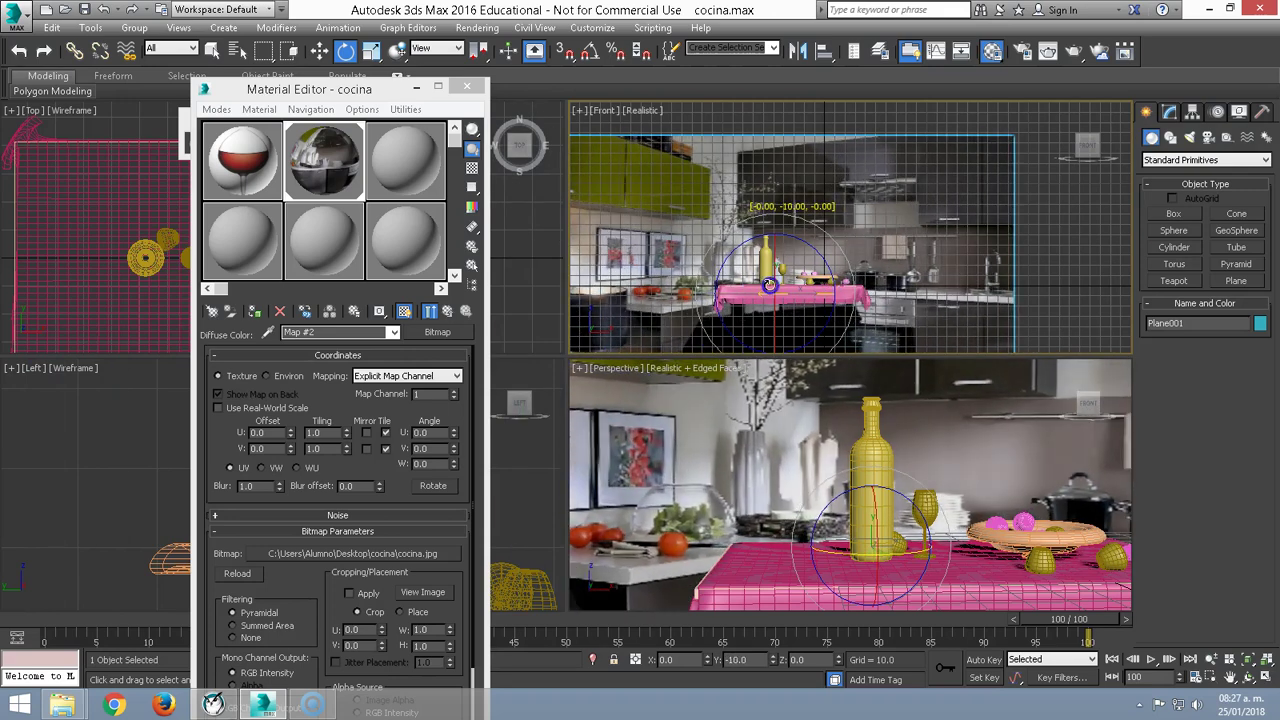
- Slide the backdrop plane a little to the left behind the table
{"action": "key", "text": "w"}
{"action": "left_click", "coordinate": [814, 294]}
{"action": "left_click", "coordinate": [637, 563]}
{"action": "mouse_move", "coordinate": [818, 296]}
{"action": "left_mouse_down"}
{"action": "mouse_move", "coordinate": [738, 296]}
{"action": "mouse_move", "coordinate": [880, 310]}
{"action": "mouse_move", "coordinate": [720, 317]}
{"action": "left_mouse_up"}
- Select the table in the Top view and move the camera up to reframe the scene
{"action": "right_click", "coordinate": [730, 290]}
{"action": "left_click", "coordinate": [753, 305]}
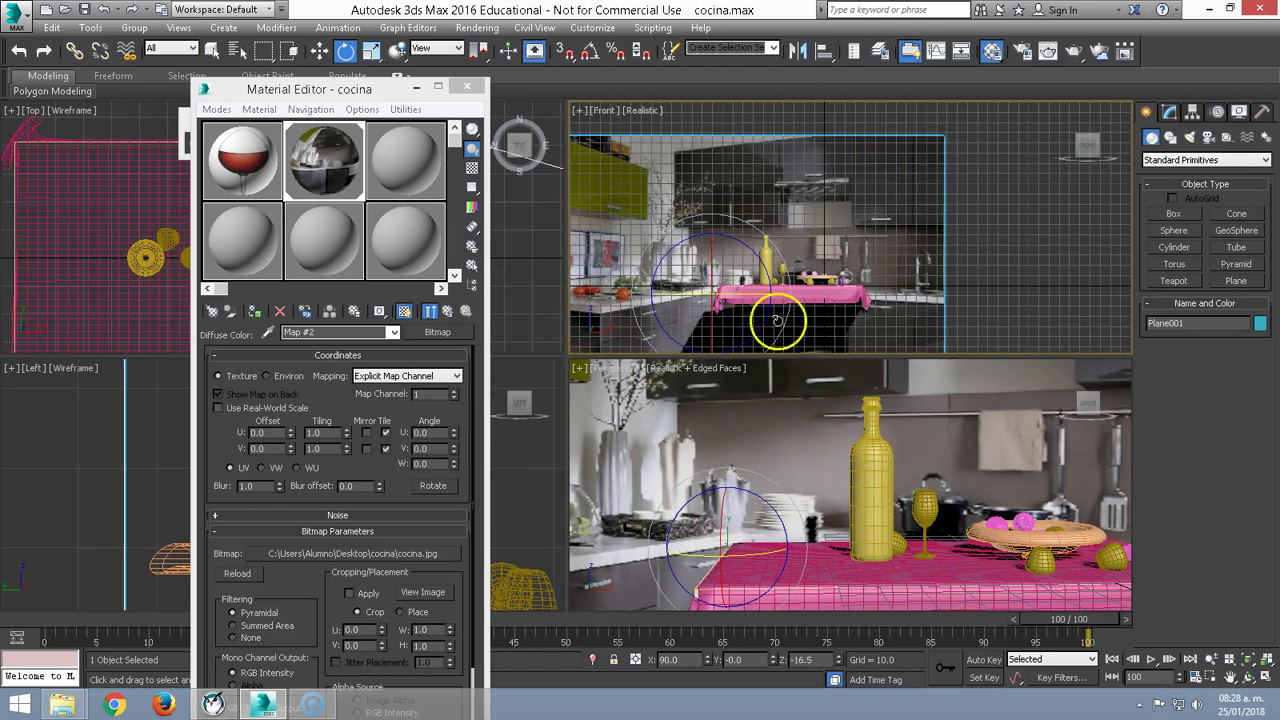
{"action": "right_click", "coordinate": [750, 300]}
{"action": "left_click", "coordinate": [761, 313]}
{"action": "left_click", "coordinate": [110, 212]}
{"action": "scroll", "coordinate": [110, 212], "scroll_direction": "down", "scroll_amount": 4}
{"action": "mouse_move", "coordinate": [100, 182]}
{"action": "left_mouse_down"}
{"action": "mouse_move", "coordinate": [121, 119]}
{"action": "mouse_move", "coordinate": [124, 160]}
{"action": "left_mouse_up"}
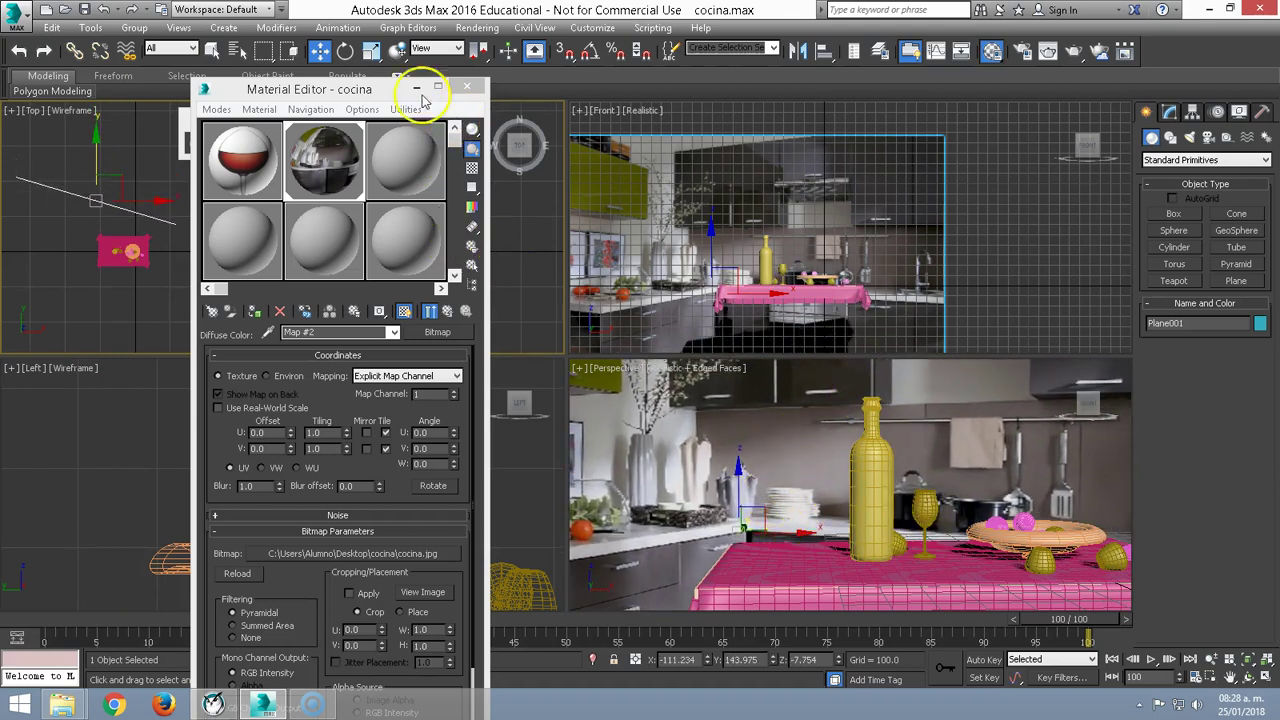
- Name the third and fourth material slots botella and cristal
{"action": "left_click_drag", "start_coordinate": [366, 88], "coordinate": [308, 78]}
{"action": "left_click", "coordinate": [325, 152]}
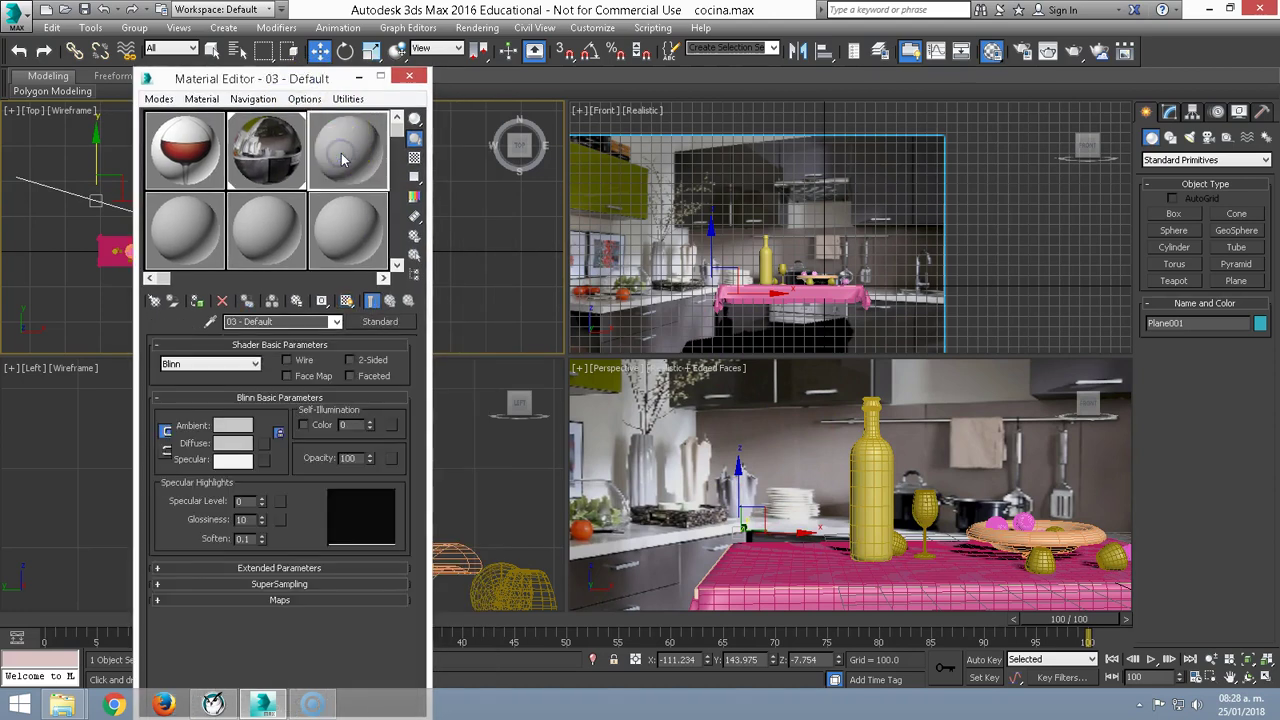
{"action": "left_click", "coordinate": [257, 321]}
{"action": "type", "text": "botella"}
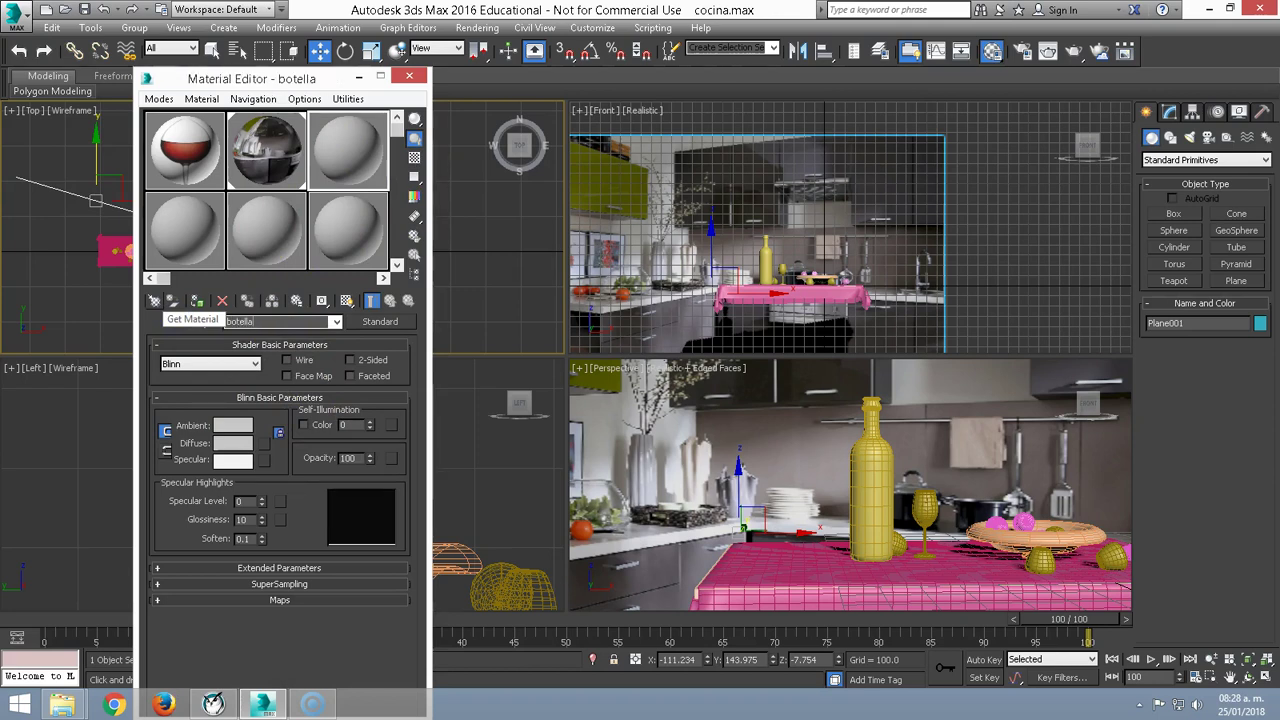
{"action": "left_click", "coordinate": [188, 228]}
{"action": "left_click", "coordinate": [300, 321]}
{"action": "type", "text": "cristal"}
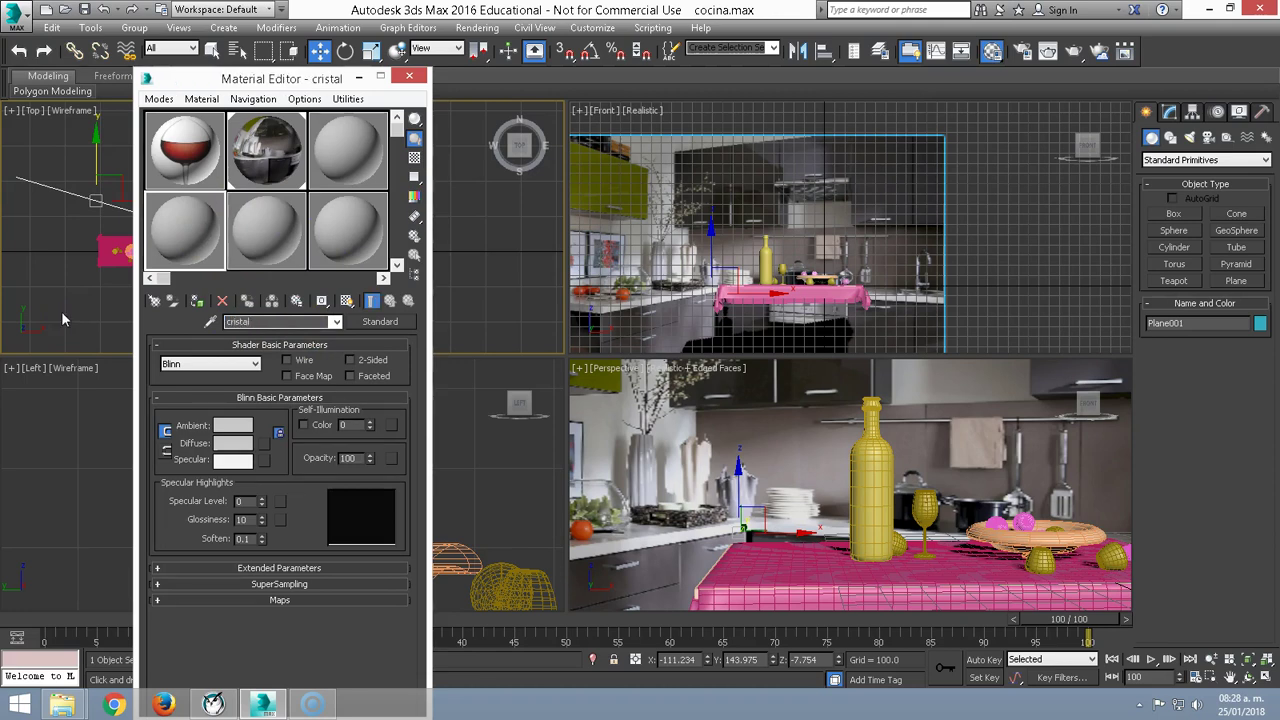
- Name the fifth and sixth slots pera and manzana, then reselect botella
{"action": "left_click", "coordinate": [265, 232]}
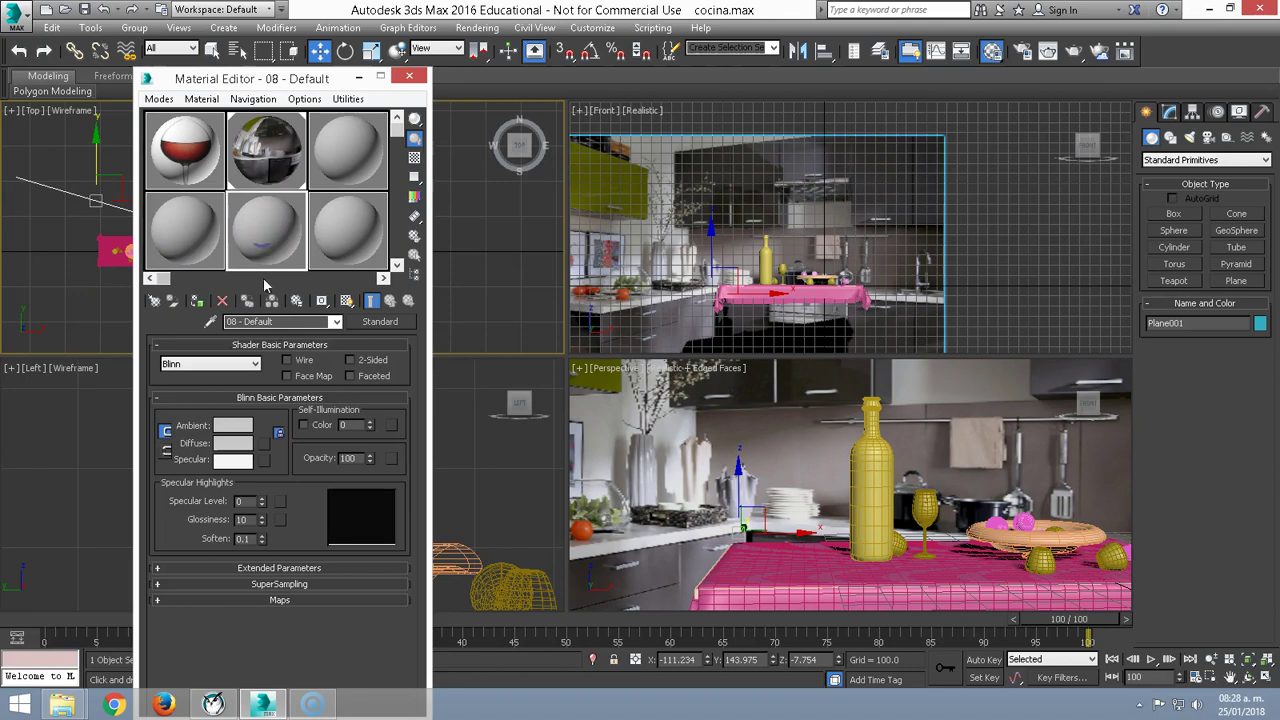
{"action": "key", "text": "p"}
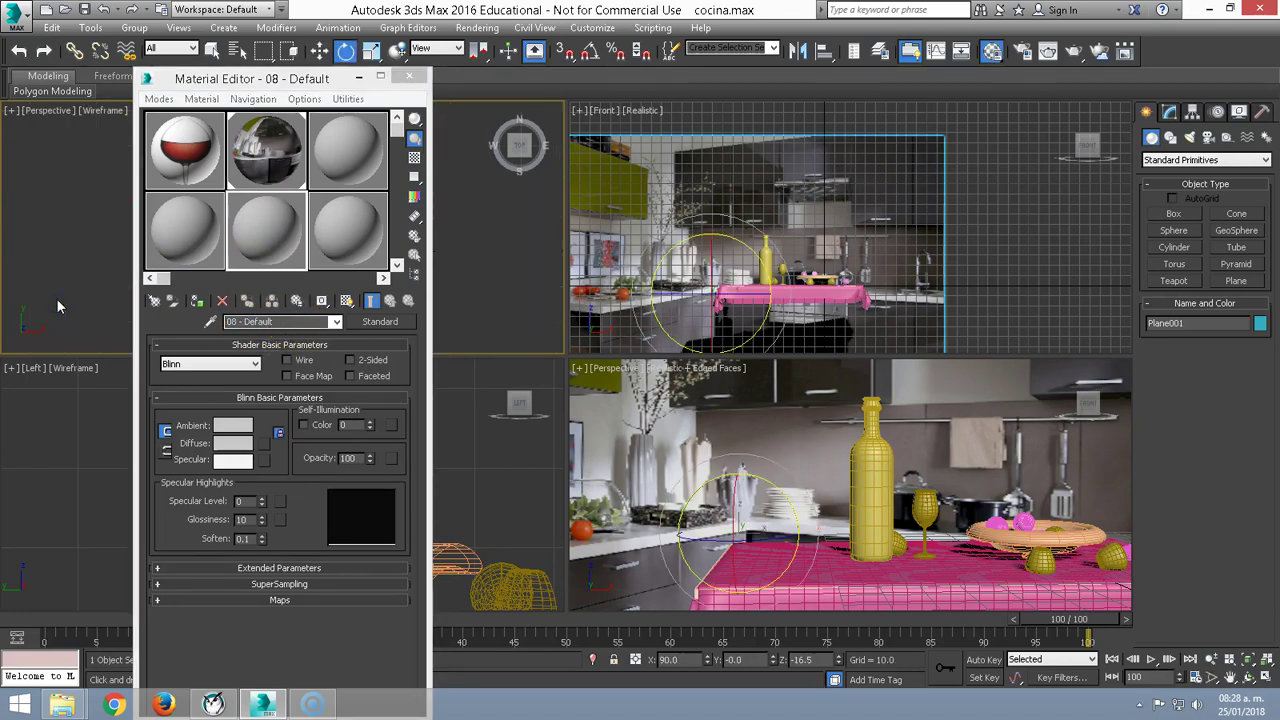
{"action": "left_click", "coordinate": [285, 322]}
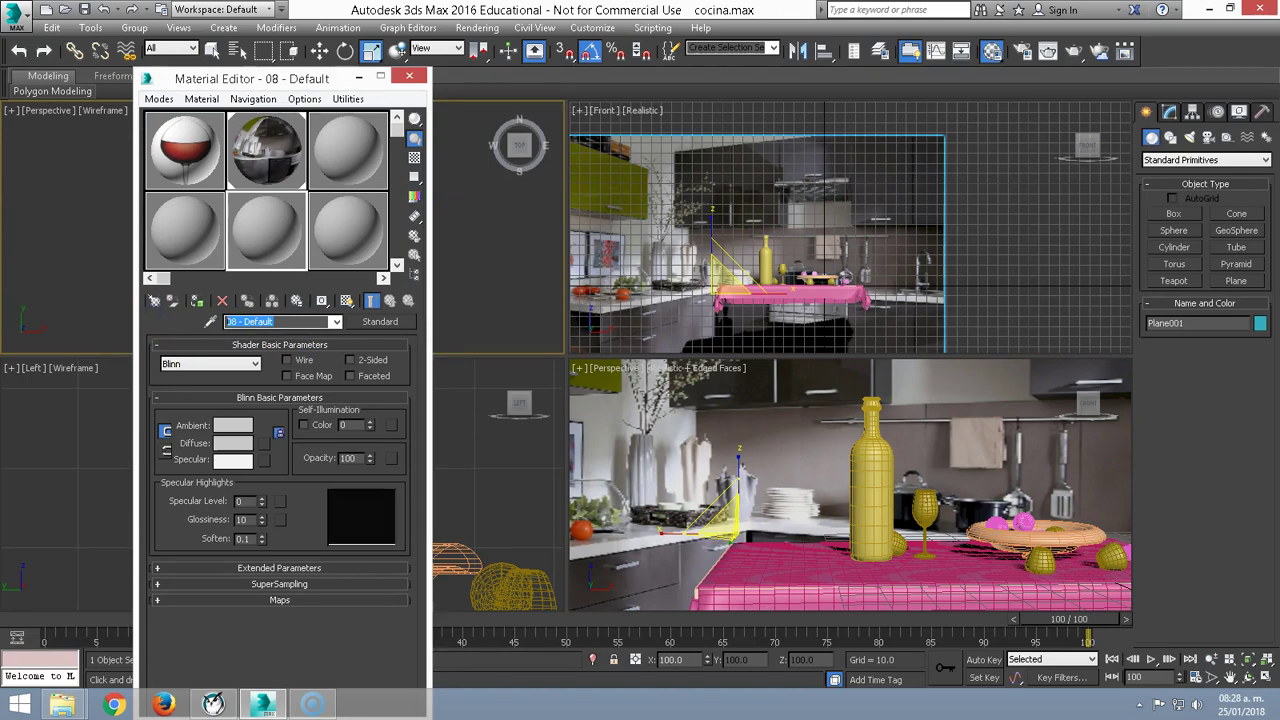
{"action": "type", "text": "pe"}
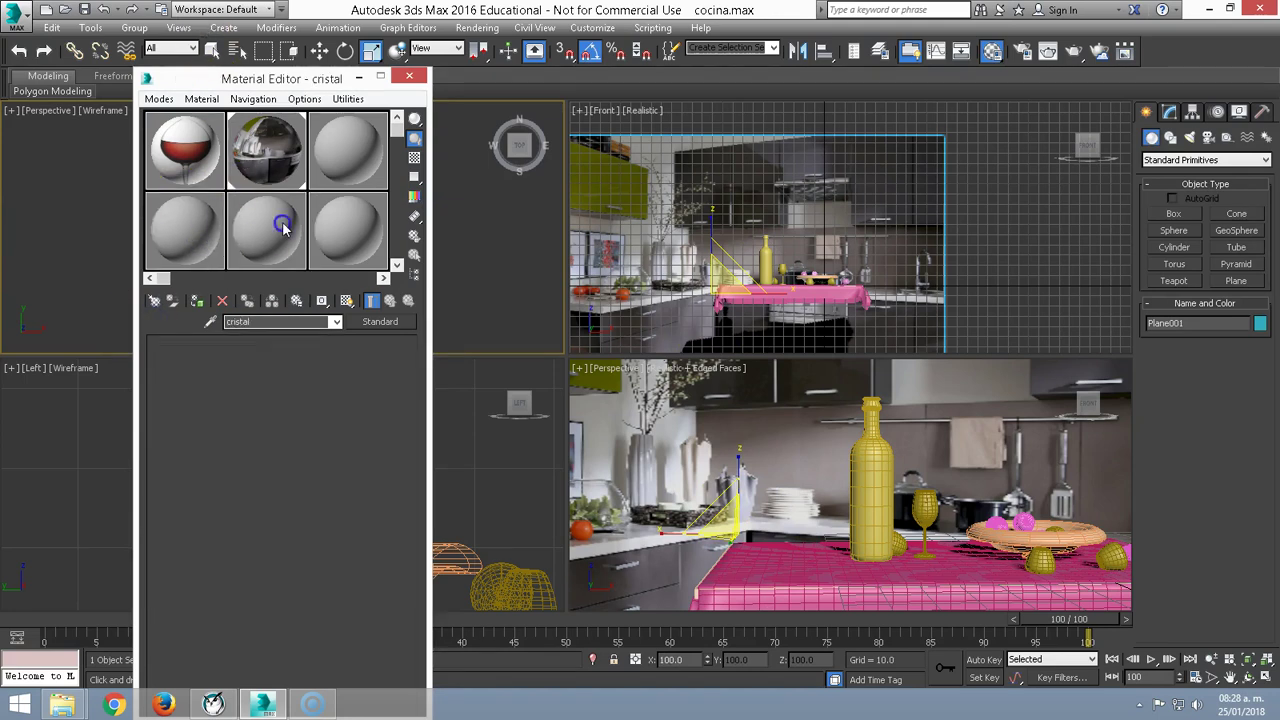
{"action": "left_click", "coordinate": [332, 228]}
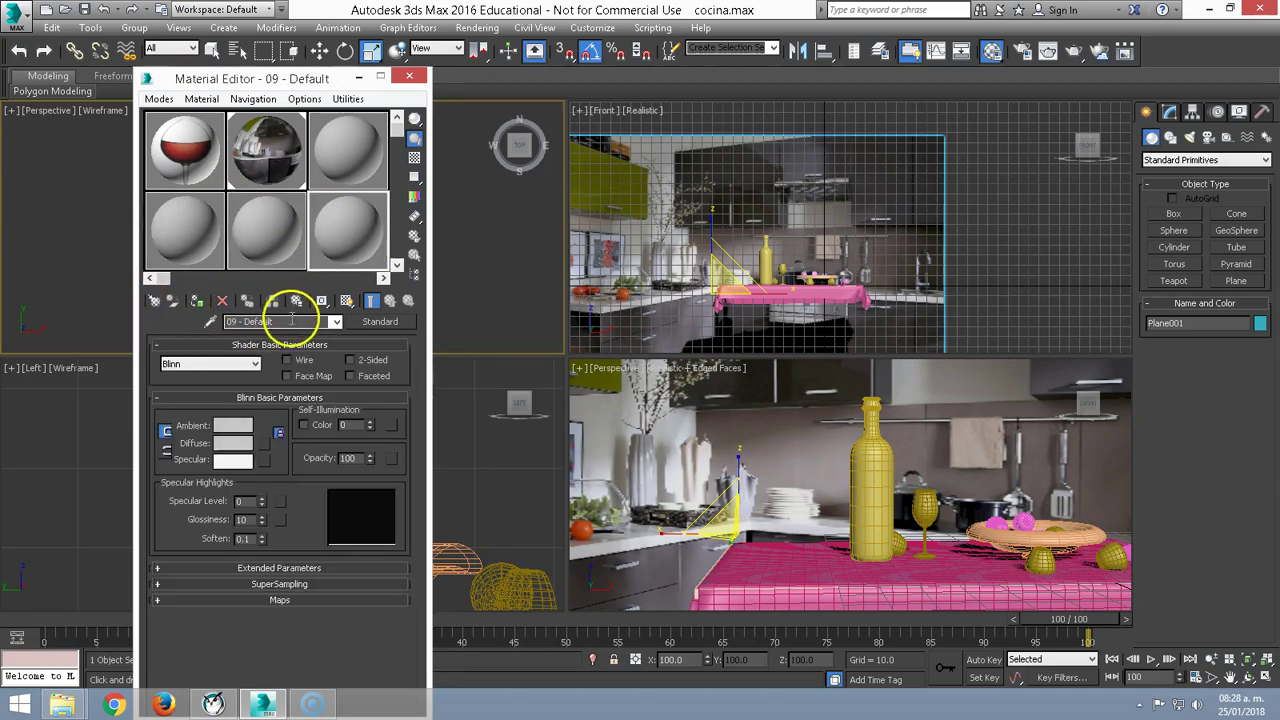
{"action": "type", "text": "manzana"}
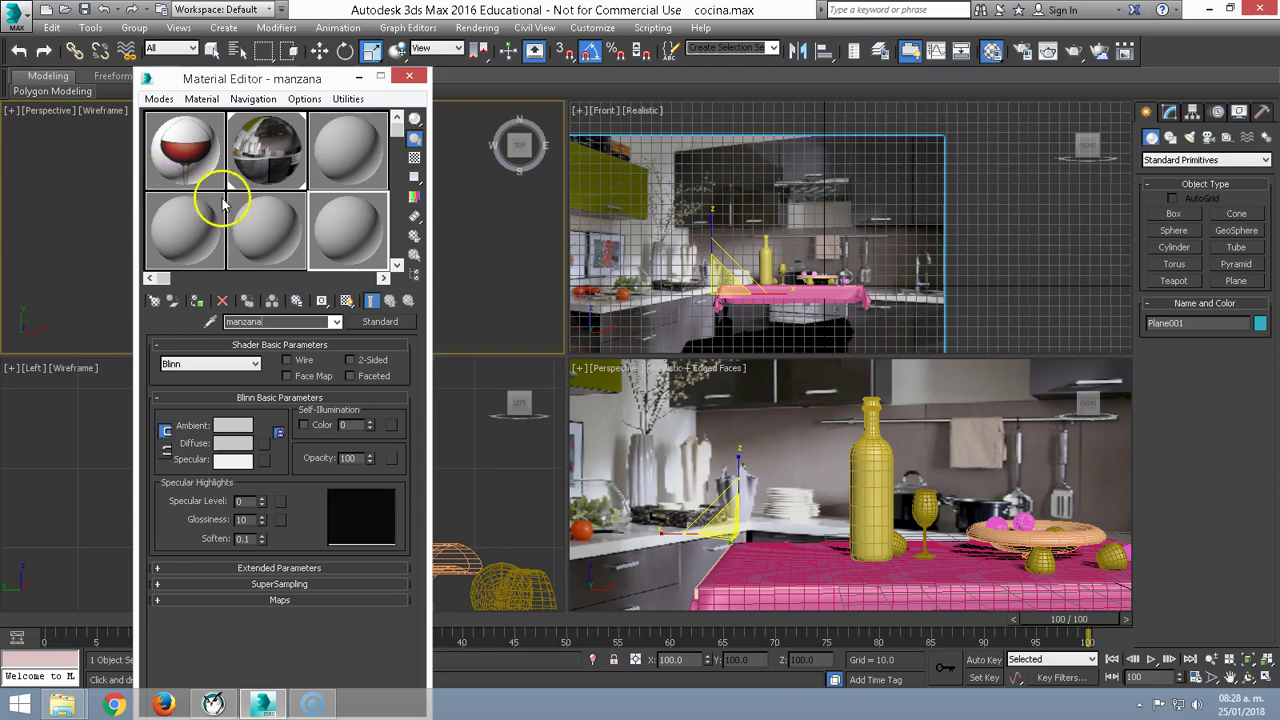
{"action": "left_click", "coordinate": [342, 155]}
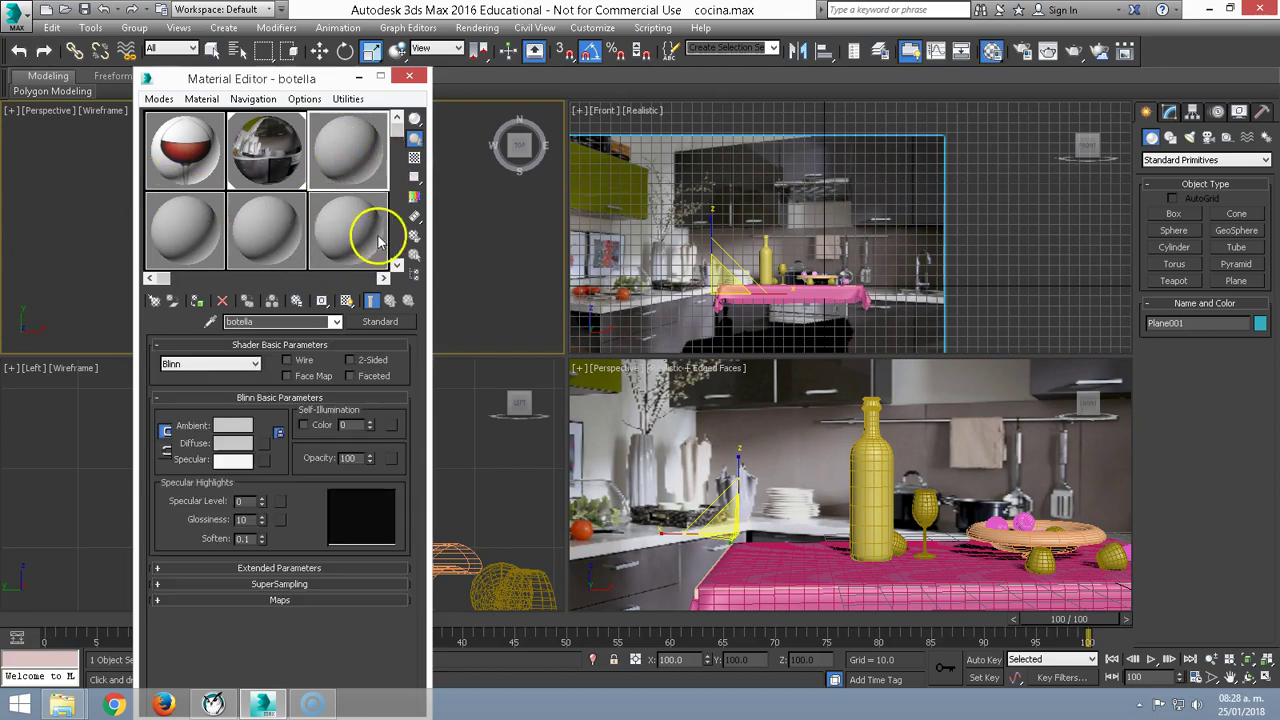
{"action": "left_click", "coordinate": [396, 264]}
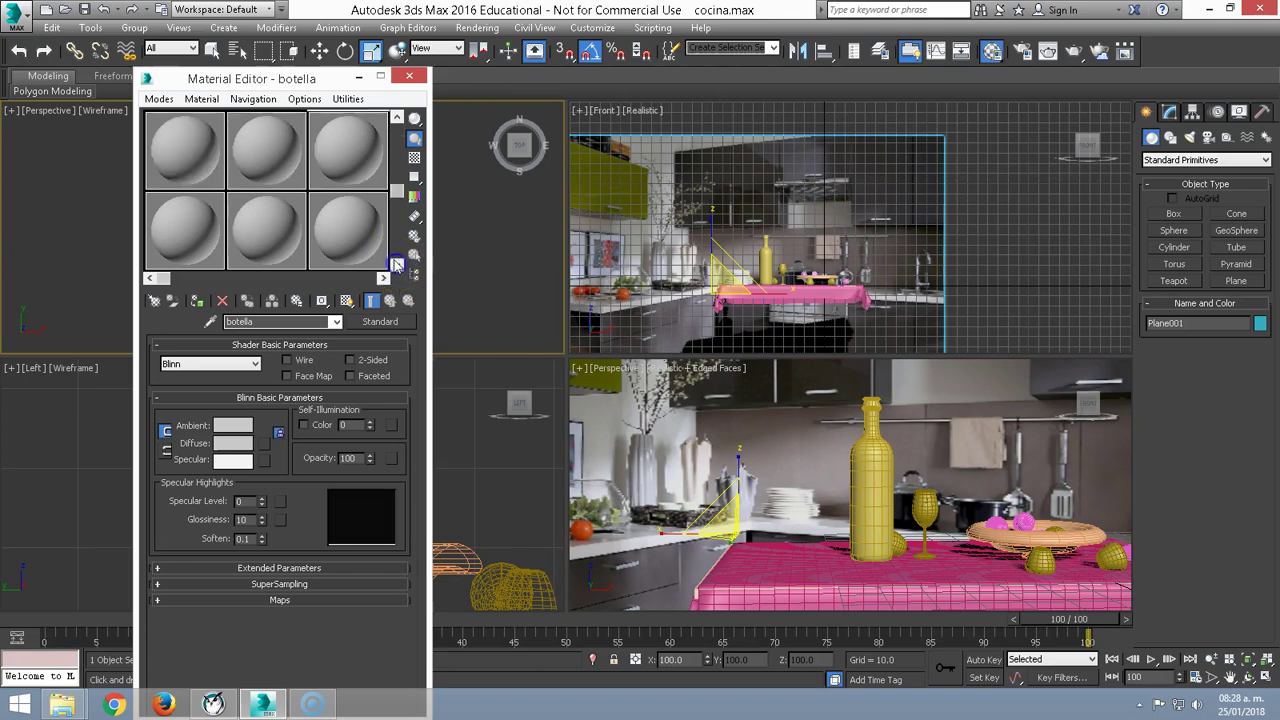
- Set the Material Editor options to a 5X3 sample slot layout
{"action": "left_click", "coordinate": [304, 99]}
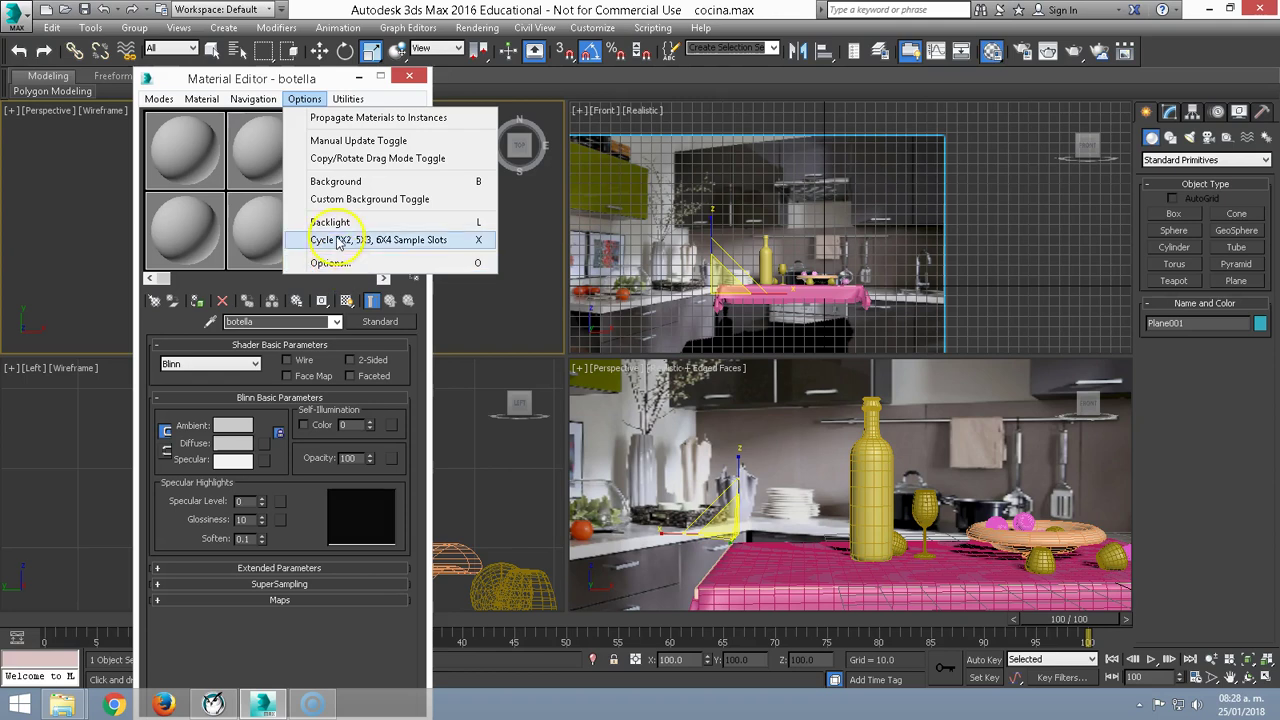
{"action": "left_click", "coordinate": [336, 264]}
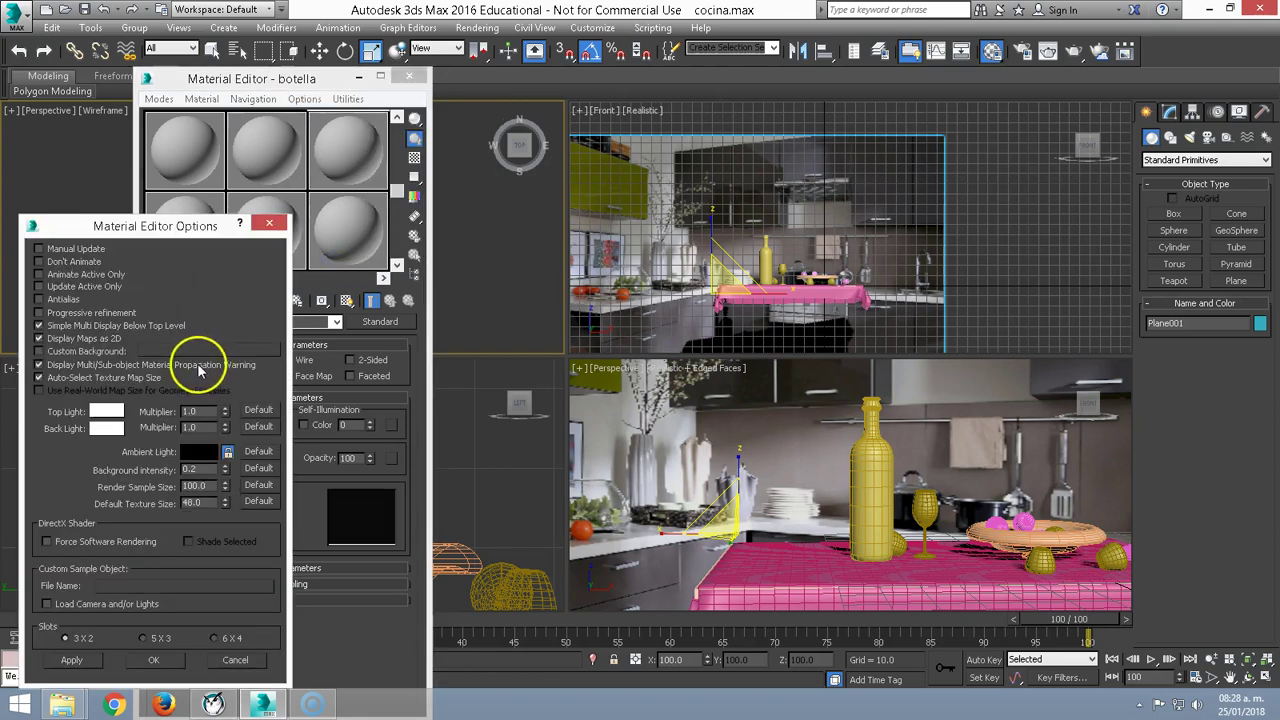
{"action": "left_click_drag", "start_coordinate": [139, 226], "coordinate": [176, 90]}
{"action": "left_click", "coordinate": [177, 501]}
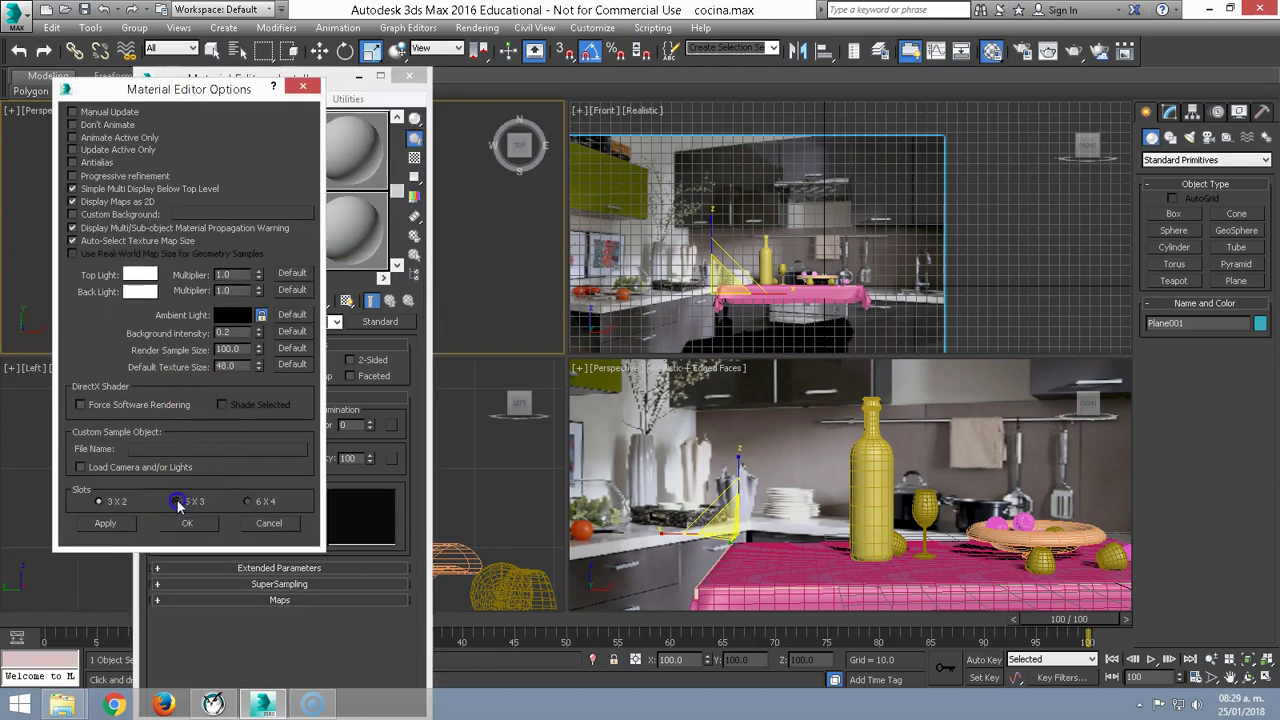
{"action": "left_click", "coordinate": [105, 524]}
{"action": "left_click", "coordinate": [188, 524]}
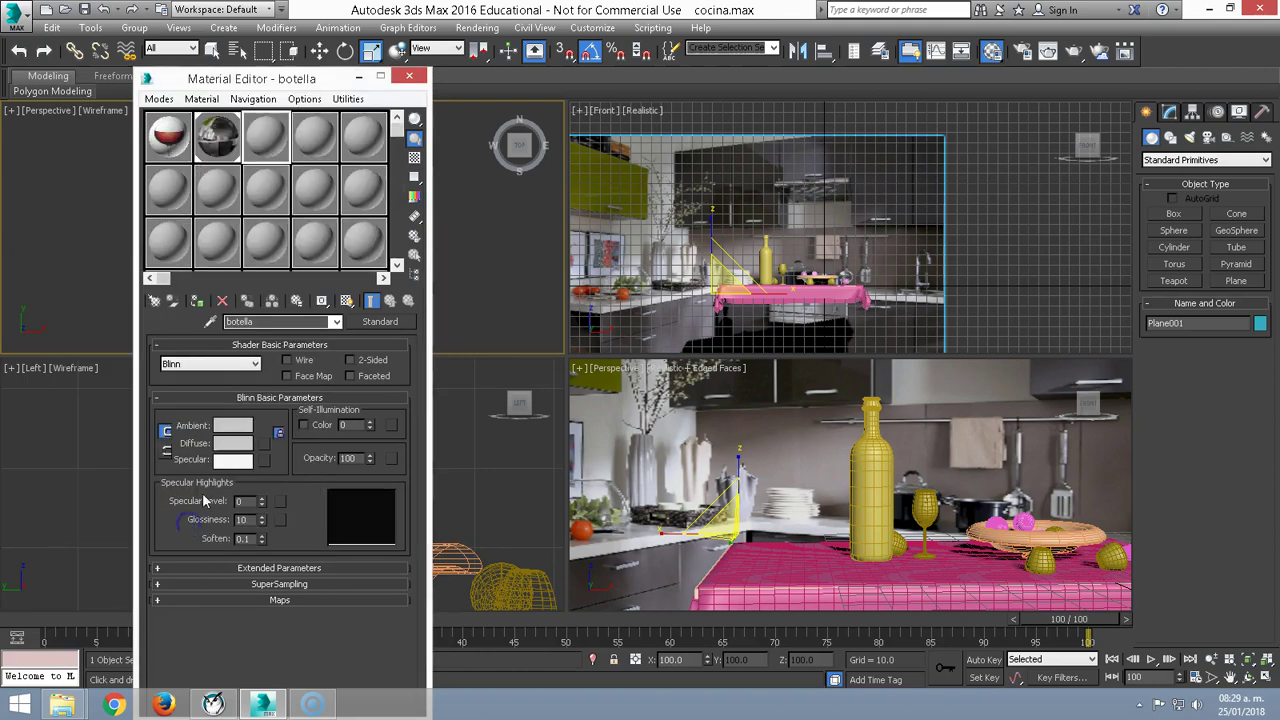
- Browse the existing materials and name a free slot tela
{"action": "left_click", "coordinate": [313, 140]}
{"action": "left_click", "coordinate": [251, 134]}
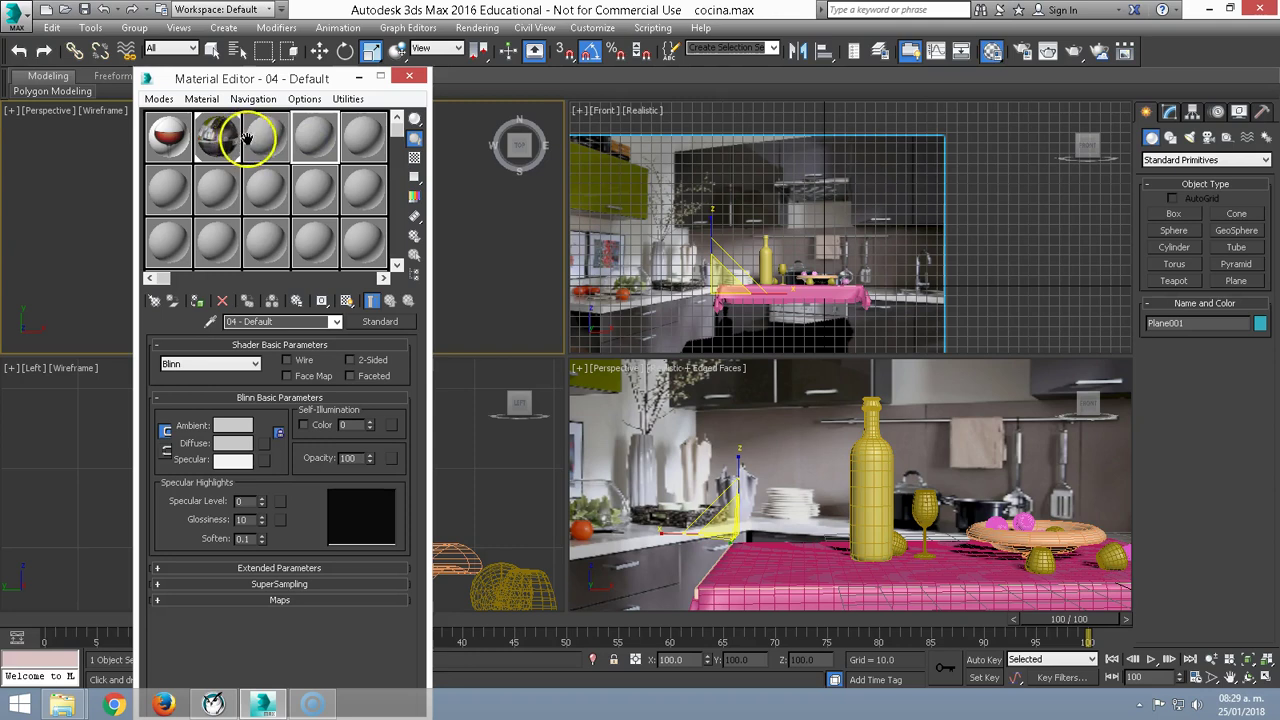
{"action": "left_click", "coordinate": [168, 136]}
{"action": "left_click", "coordinate": [168, 190]}
{"action": "left_click", "coordinate": [216, 190]}
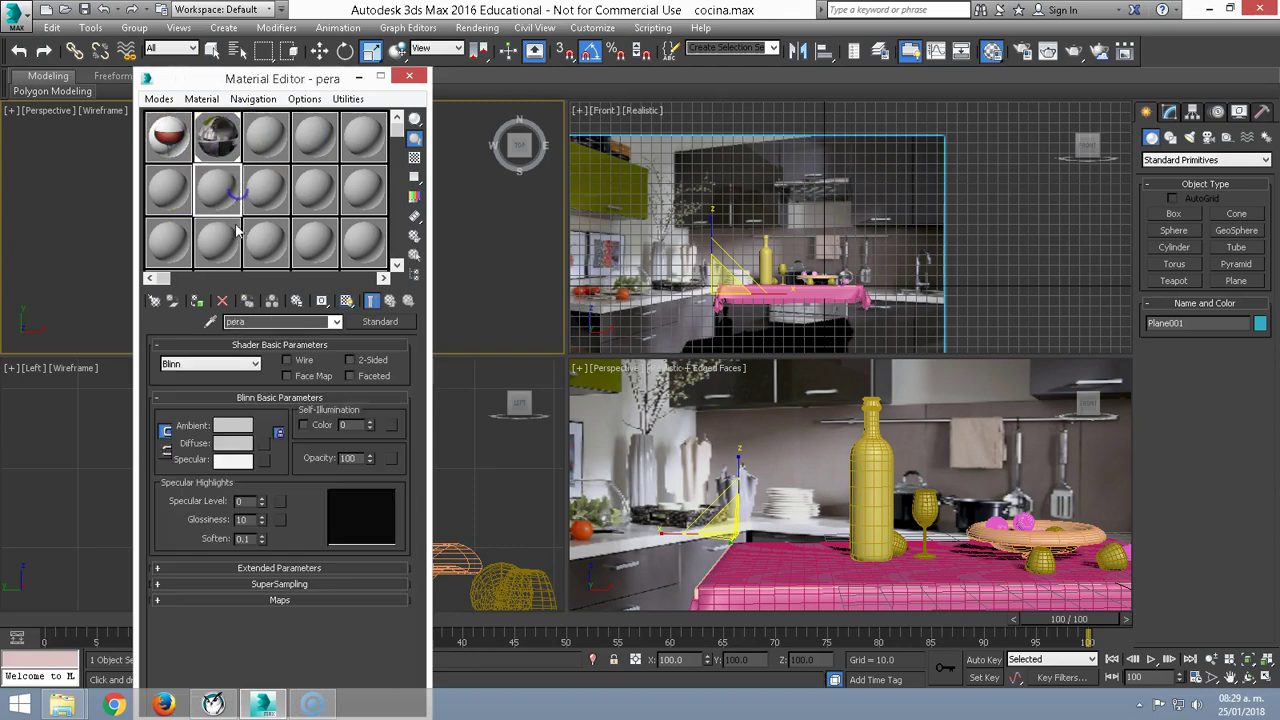
{"action": "left_click", "coordinate": [313, 140]}
{"action": "left_click", "coordinate": [289, 321]}
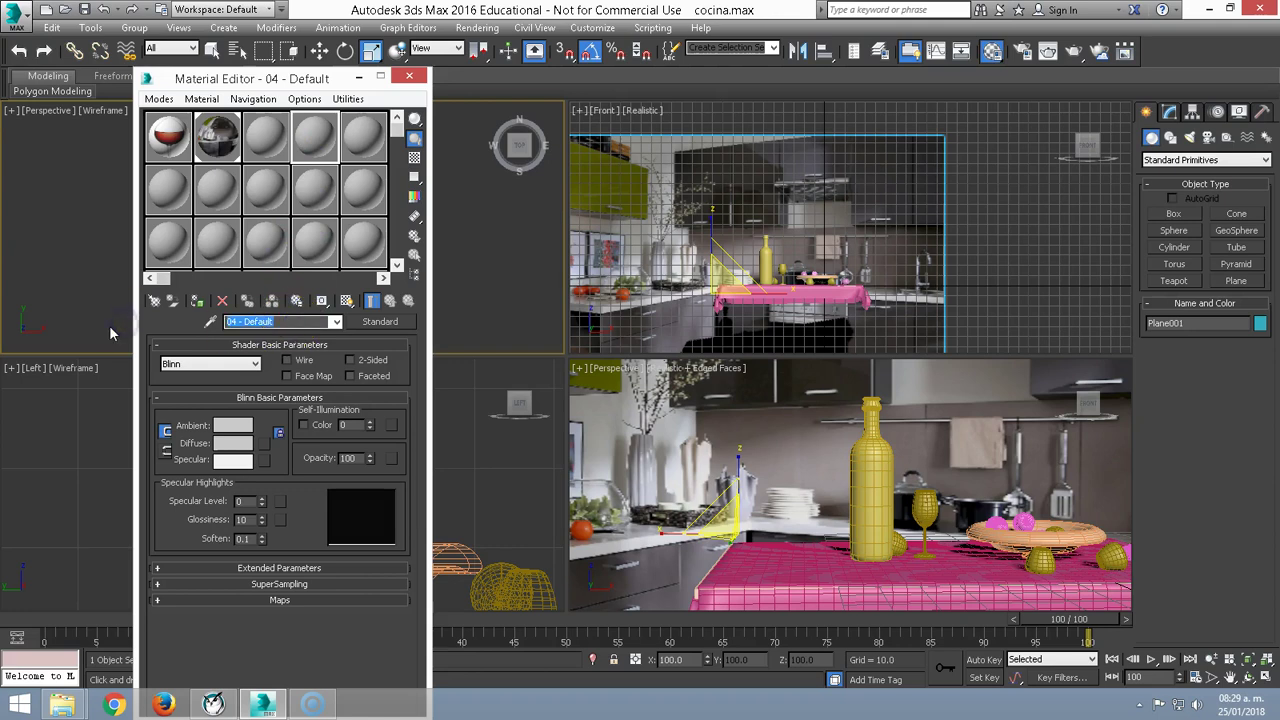
{"action": "type", "text": "tela"}
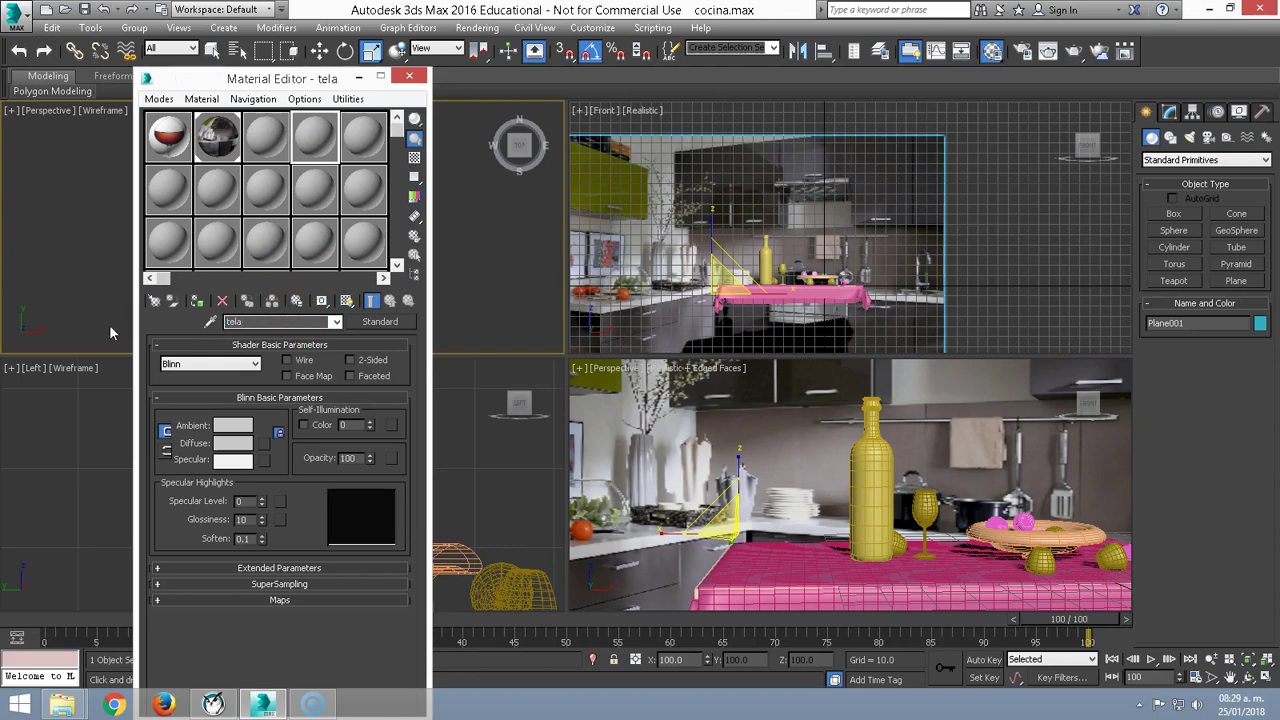
{"action": "left_click", "coordinate": [277, 147]}
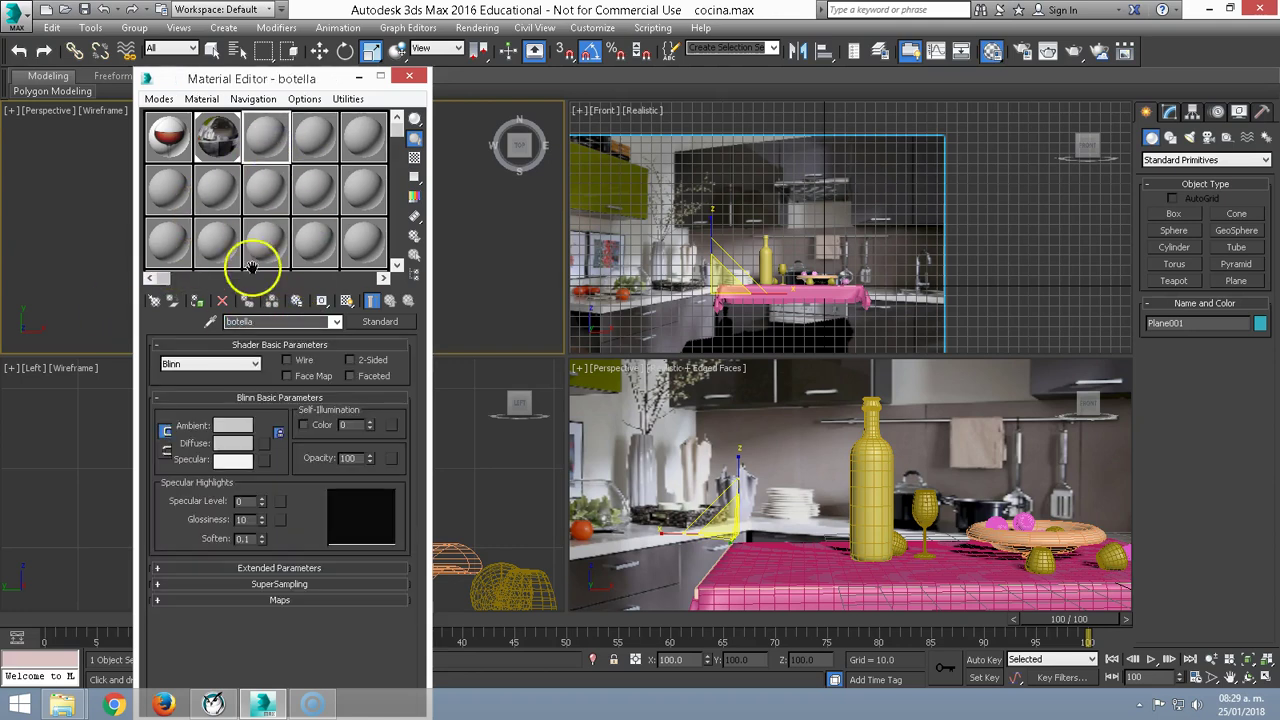
- Give botella a deep dark green diffuse colour and specular level 100
{"action": "left_click", "coordinate": [233, 443]}
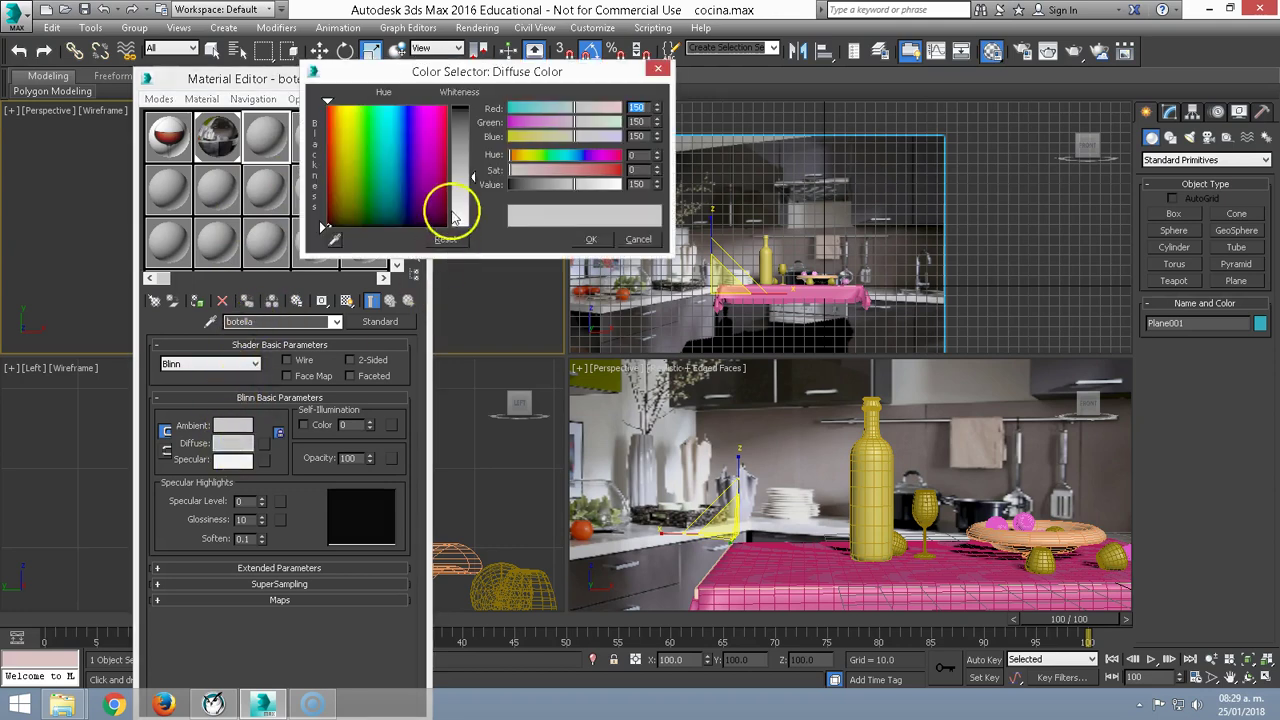
{"action": "left_click", "coordinate": [358, 110]}
{"action": "left_click_drag", "start_coordinate": [486, 160], "coordinate": [480, 106]}
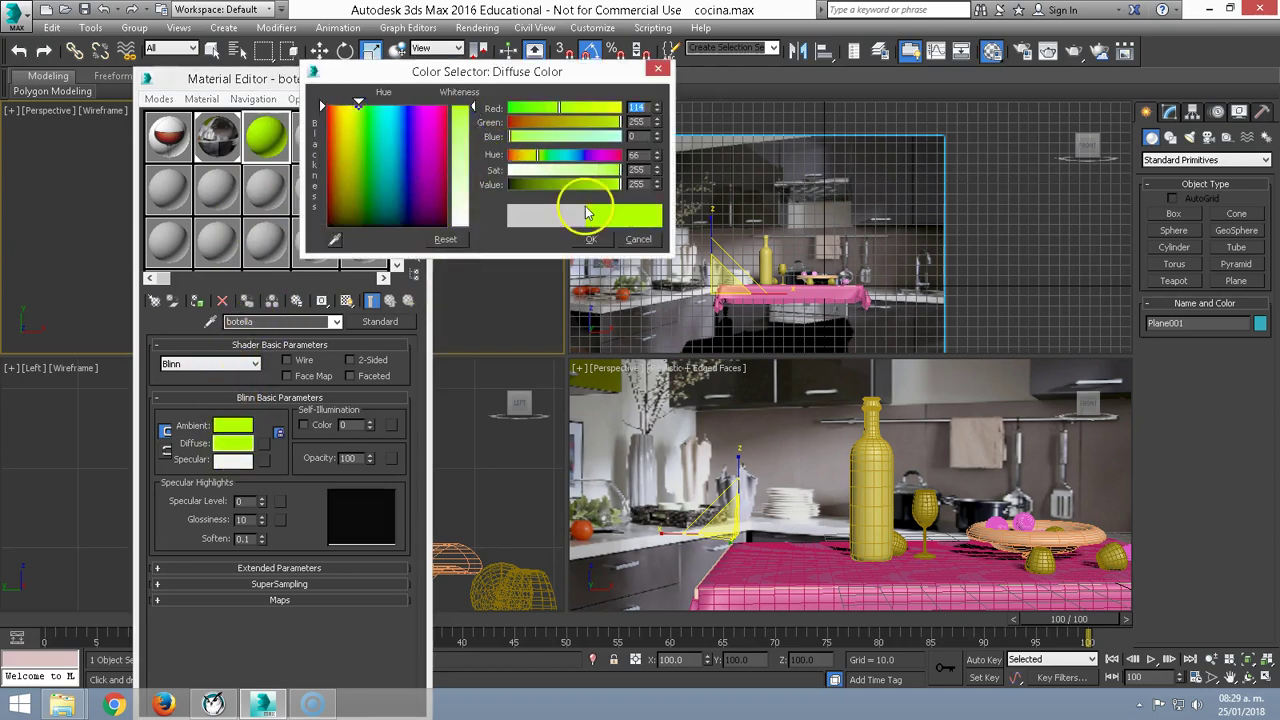
{"action": "left_click_drag", "start_coordinate": [549, 188], "coordinate": [537, 184]}
{"action": "left_click", "coordinate": [591, 239]}
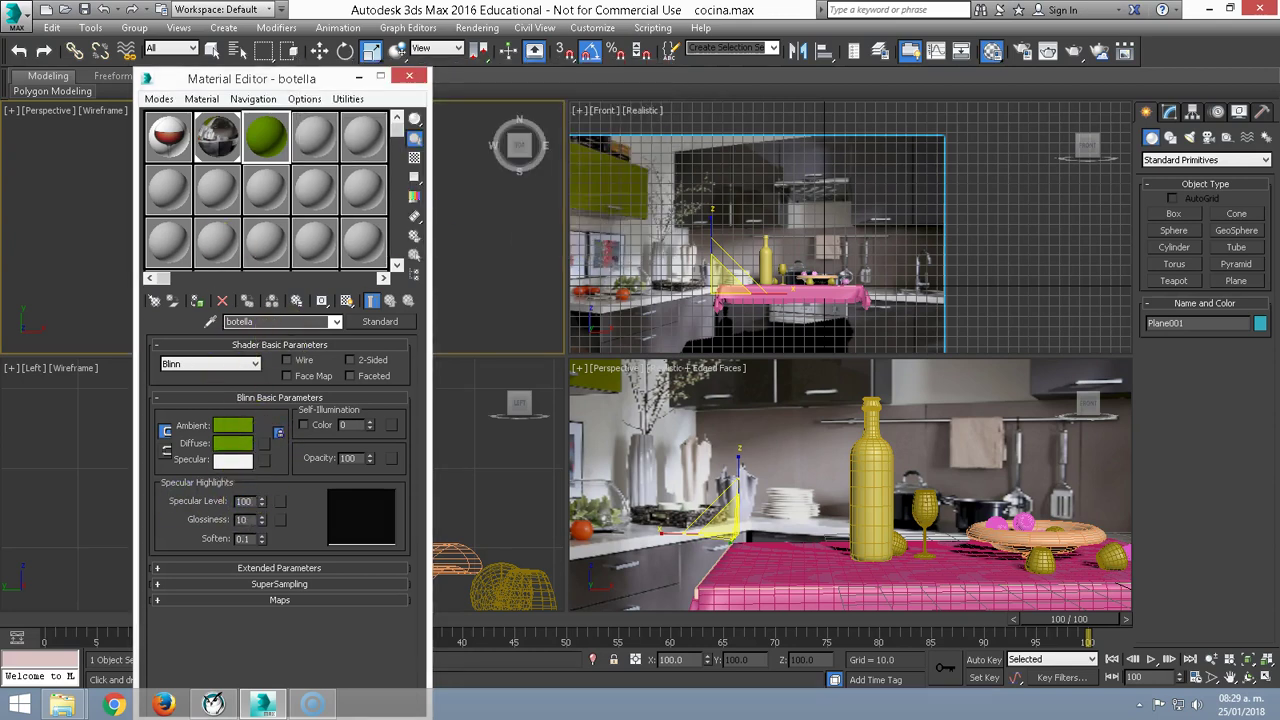
{"action": "key", "text": "Return"}
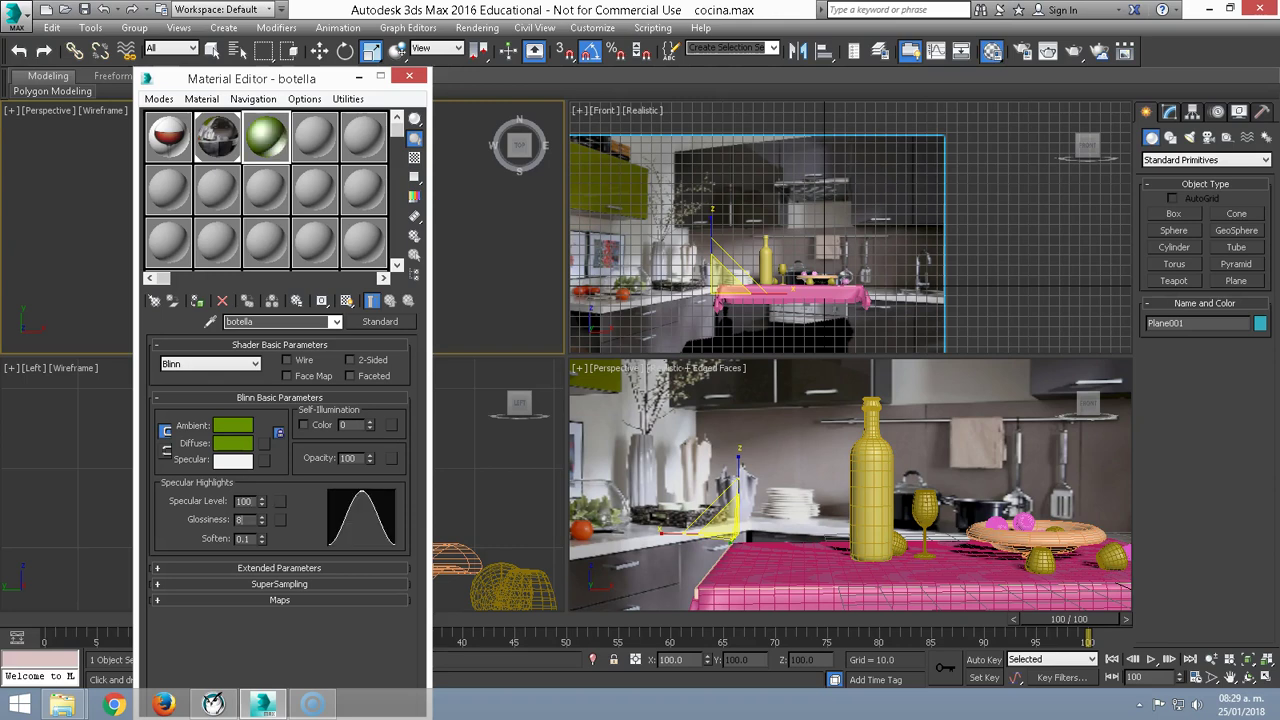
- Add a Raytrace map to botella's Reflection channel
{"action": "left_click", "coordinate": [280, 600]}
{"action": "type", "text": "10"}
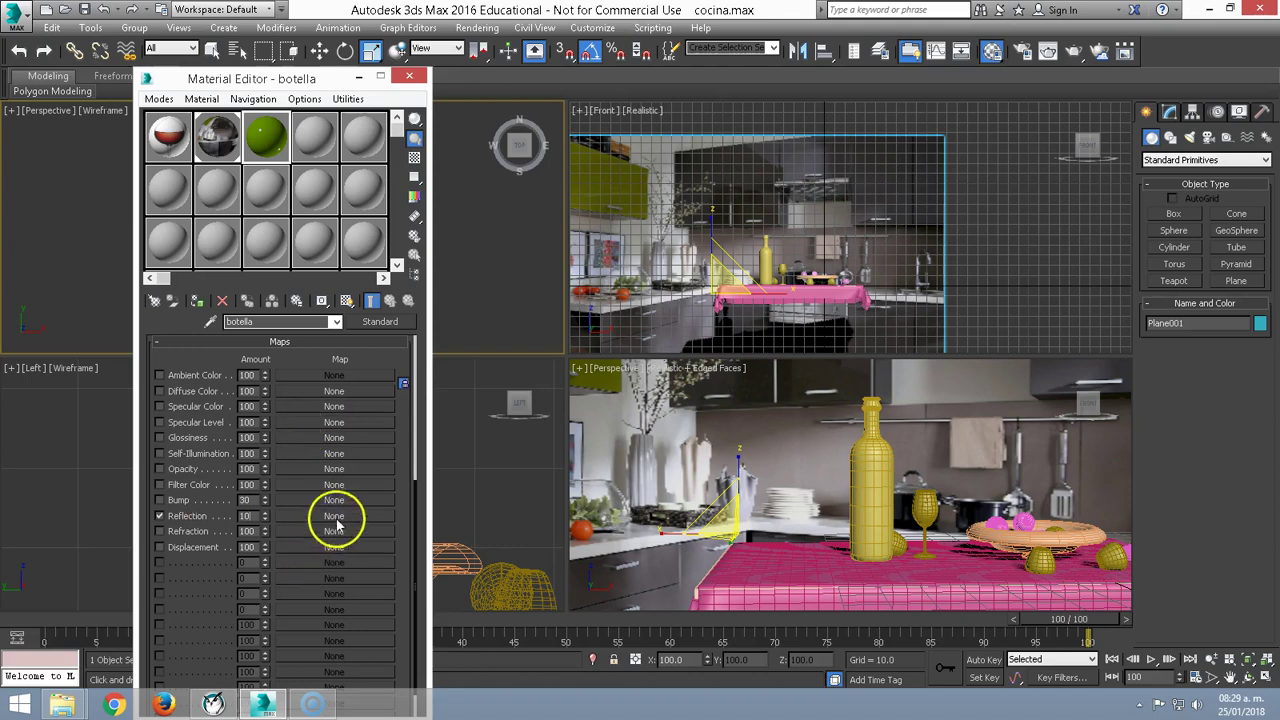
{"action": "left_click", "coordinate": [334, 515]}
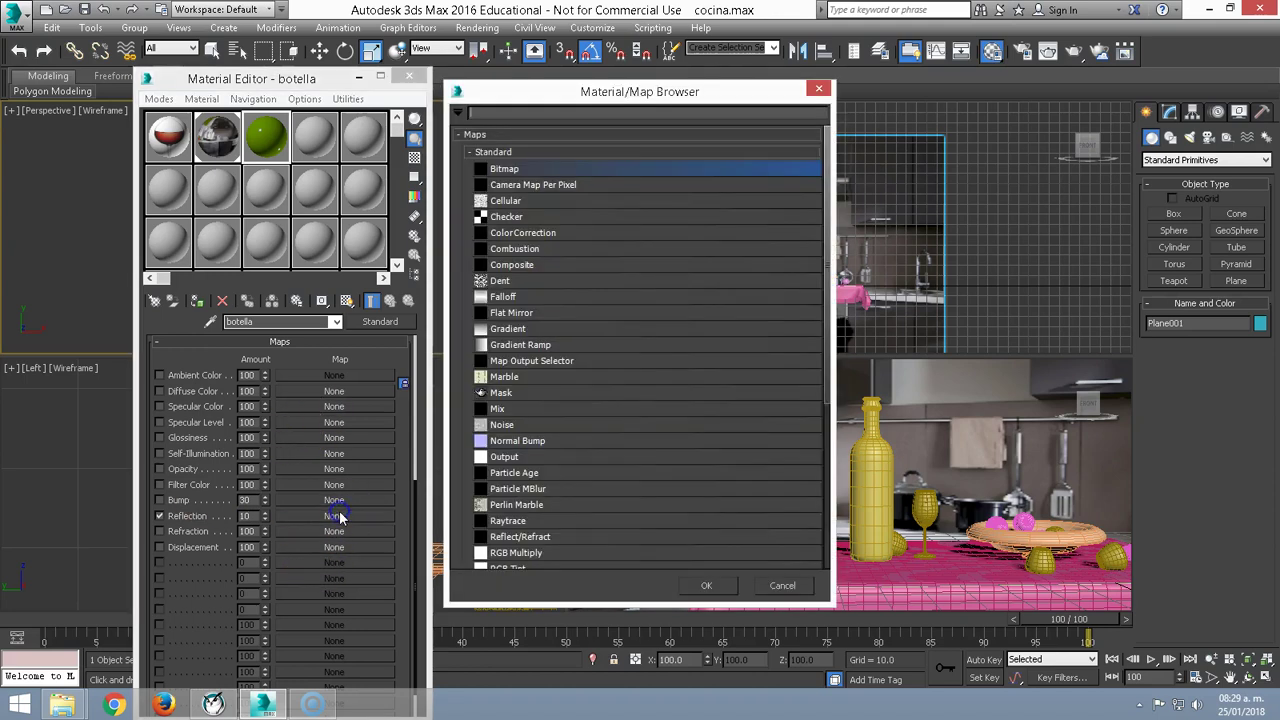
{"action": "left_click", "coordinate": [517, 521]}
{"action": "double_click", "coordinate": [517, 521]}
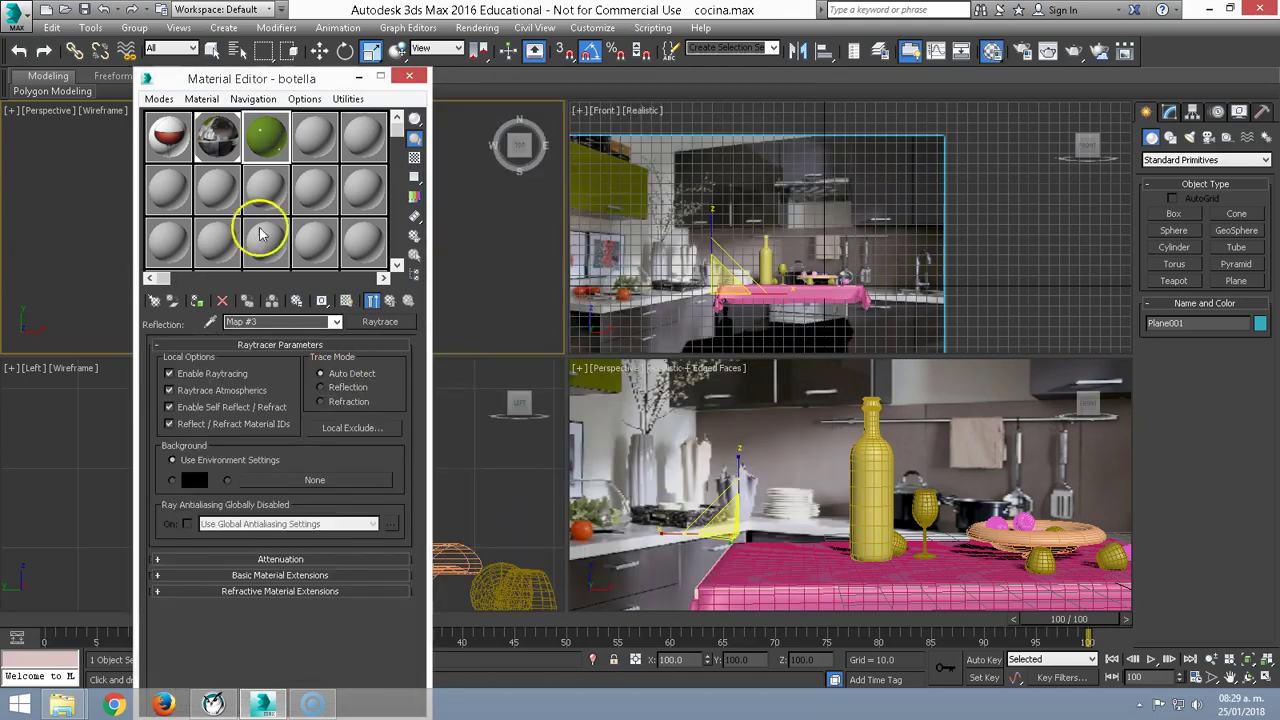
{"action": "left_click", "coordinate": [314, 137]}
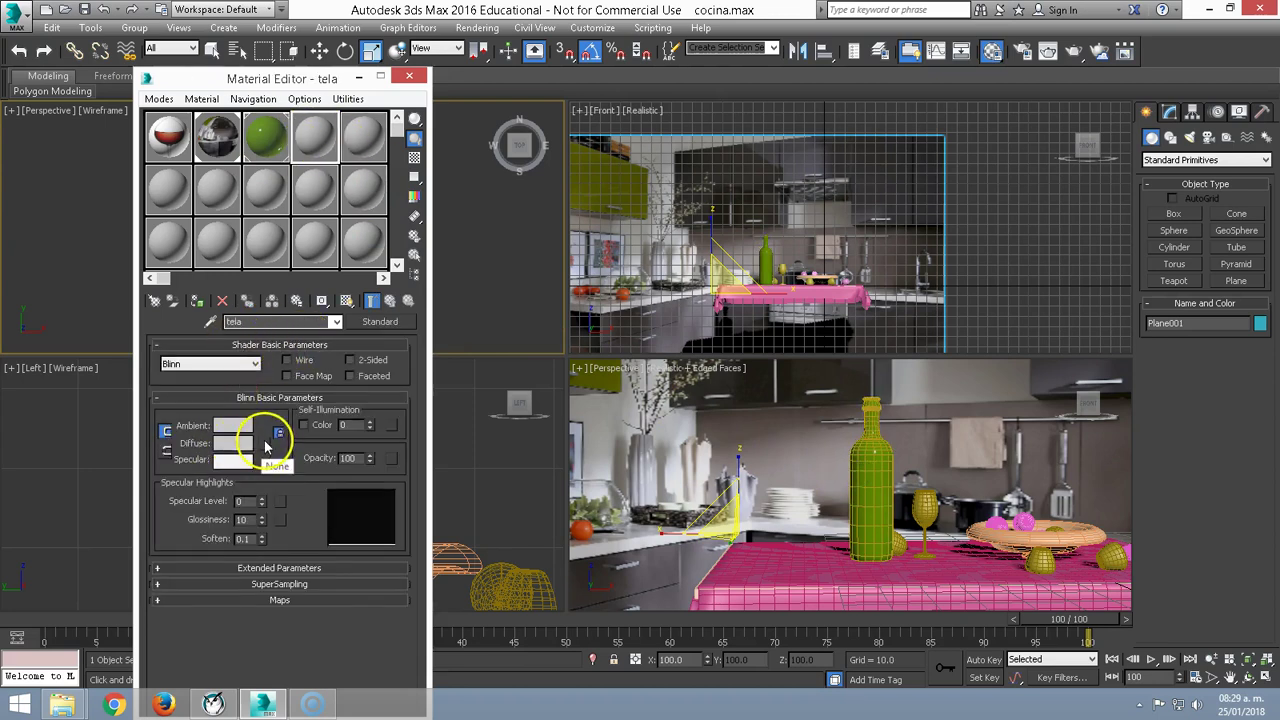
- Add a Checker map to tela's Diffuse, apply tela to the tablecloth, and show it shaded
{"action": "left_click", "coordinate": [265, 445]}
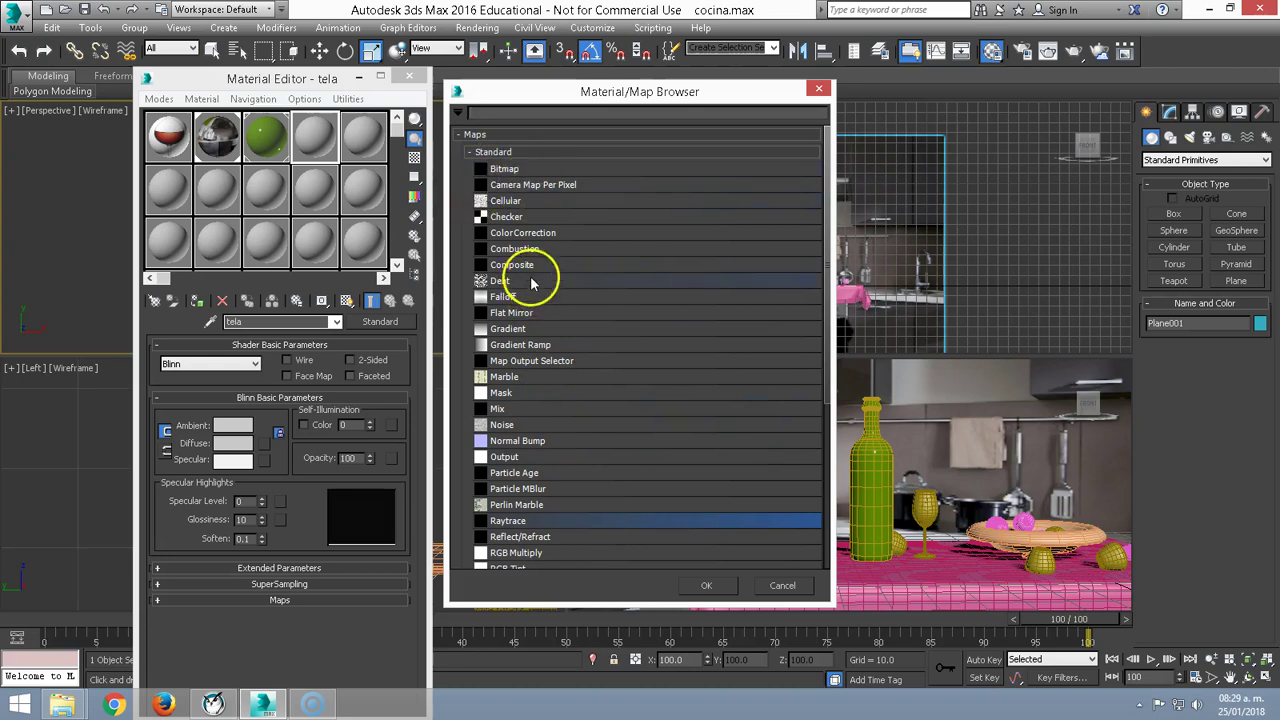
{"action": "left_click", "coordinate": [498, 218]}
{"action": "double_click", "coordinate": [498, 217]}
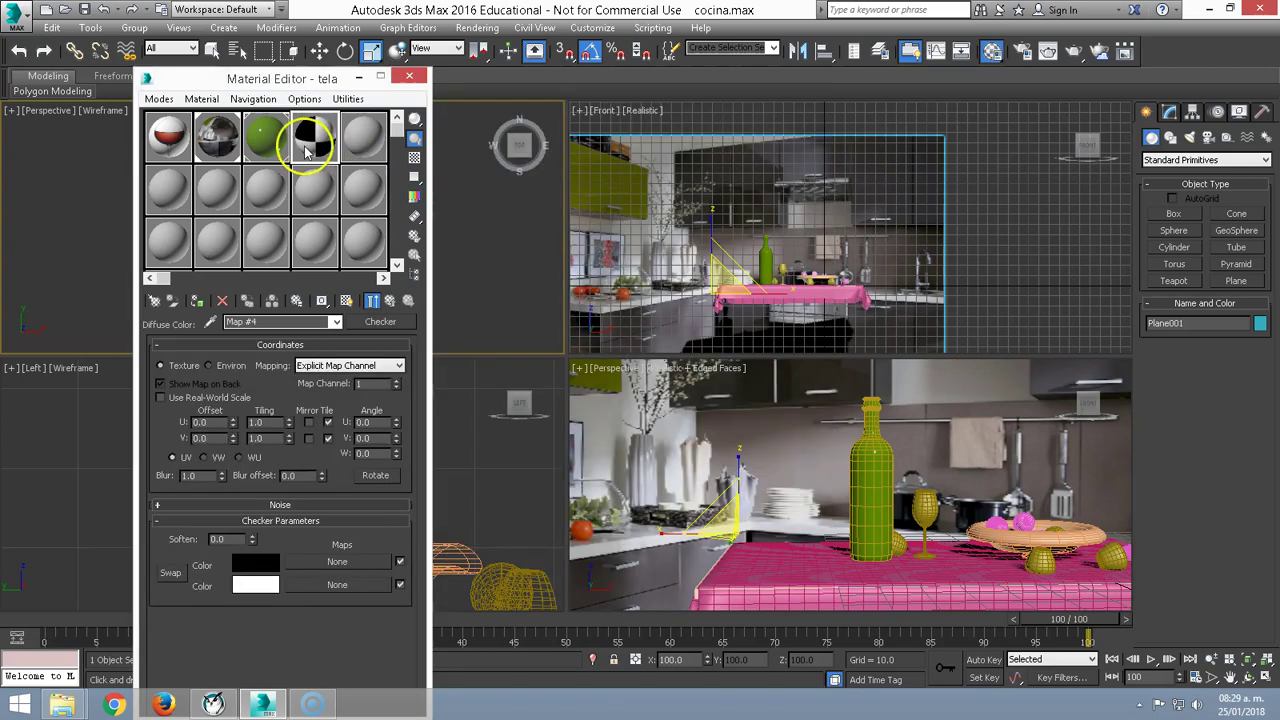
{"action": "mouse_move", "coordinate": [308, 145]}
{"action": "left_mouse_down"}
{"action": "mouse_move", "coordinate": [620, 443]}
{"action": "mouse_move", "coordinate": [780, 568]}
{"action": "left_mouse_up"}
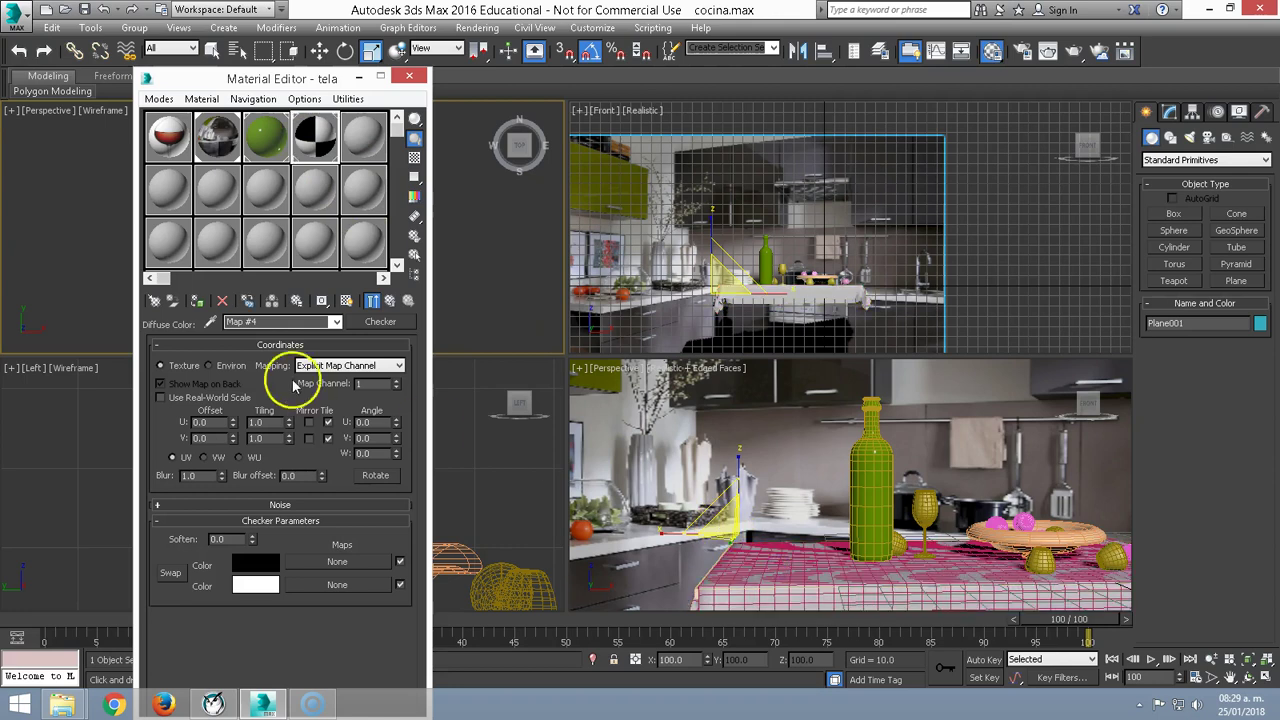
{"action": "left_click", "coordinate": [346, 300]}
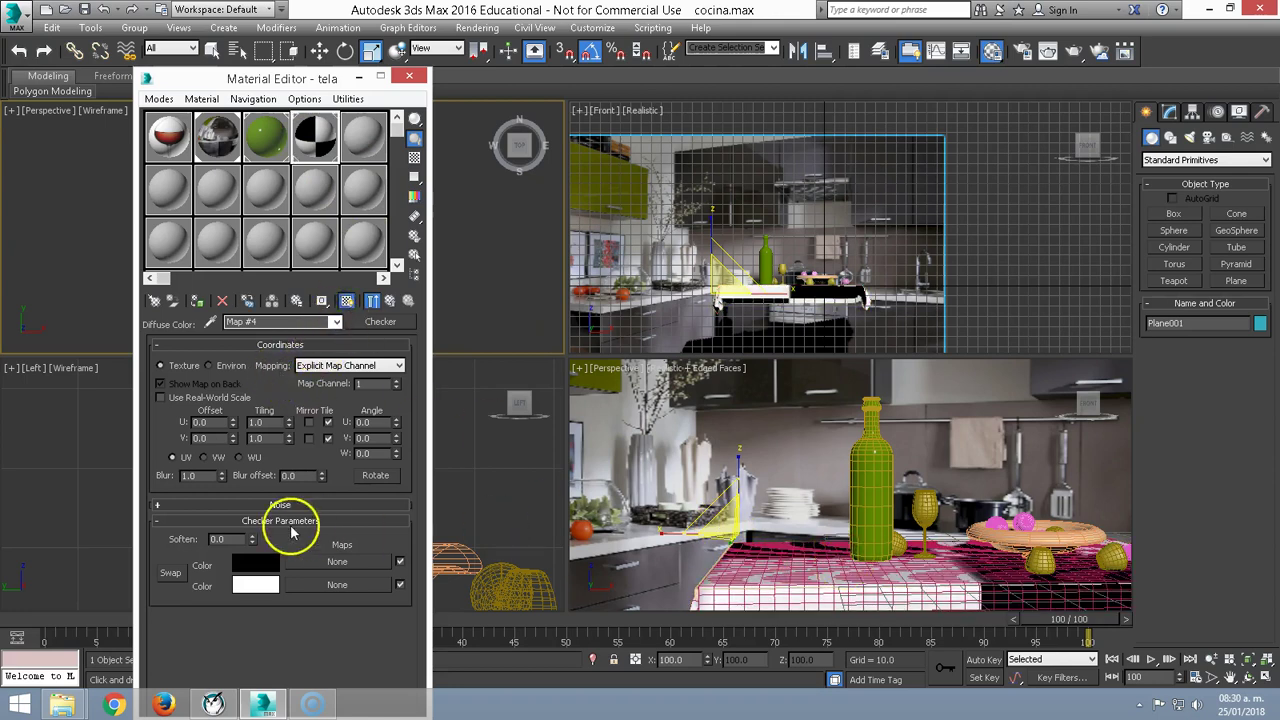
- Set the checker map's U and V tiling to 20
{"action": "double_click", "coordinate": [257, 422]}
{"action": "type", "text": "10"}
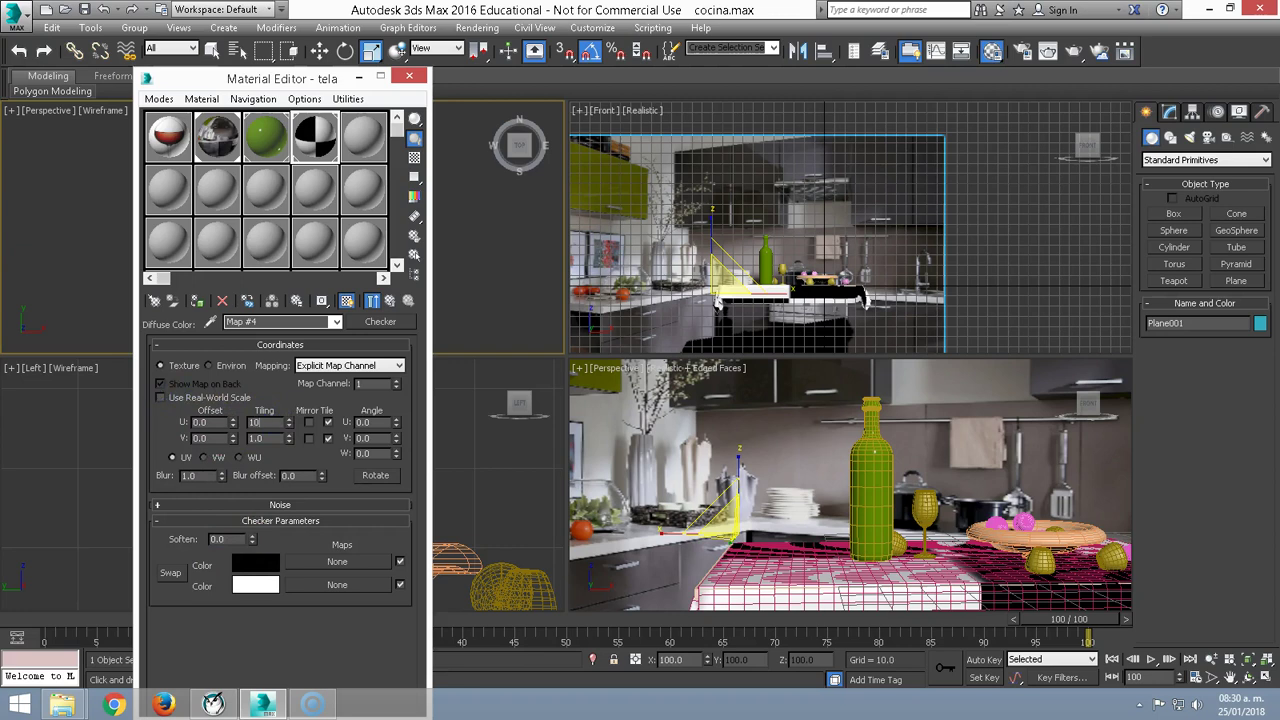
{"action": "key", "text": "Tab"}
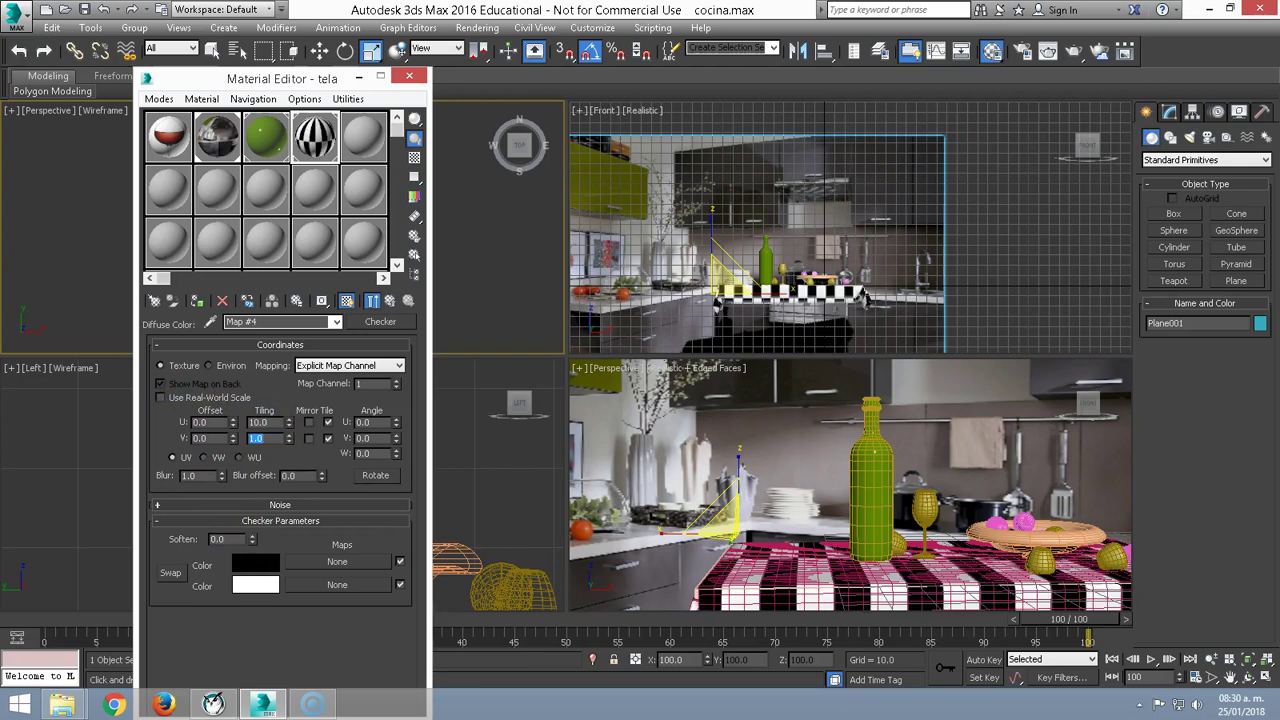
{"action": "type", "text": "10"}
{"action": "key", "text": "Return"}
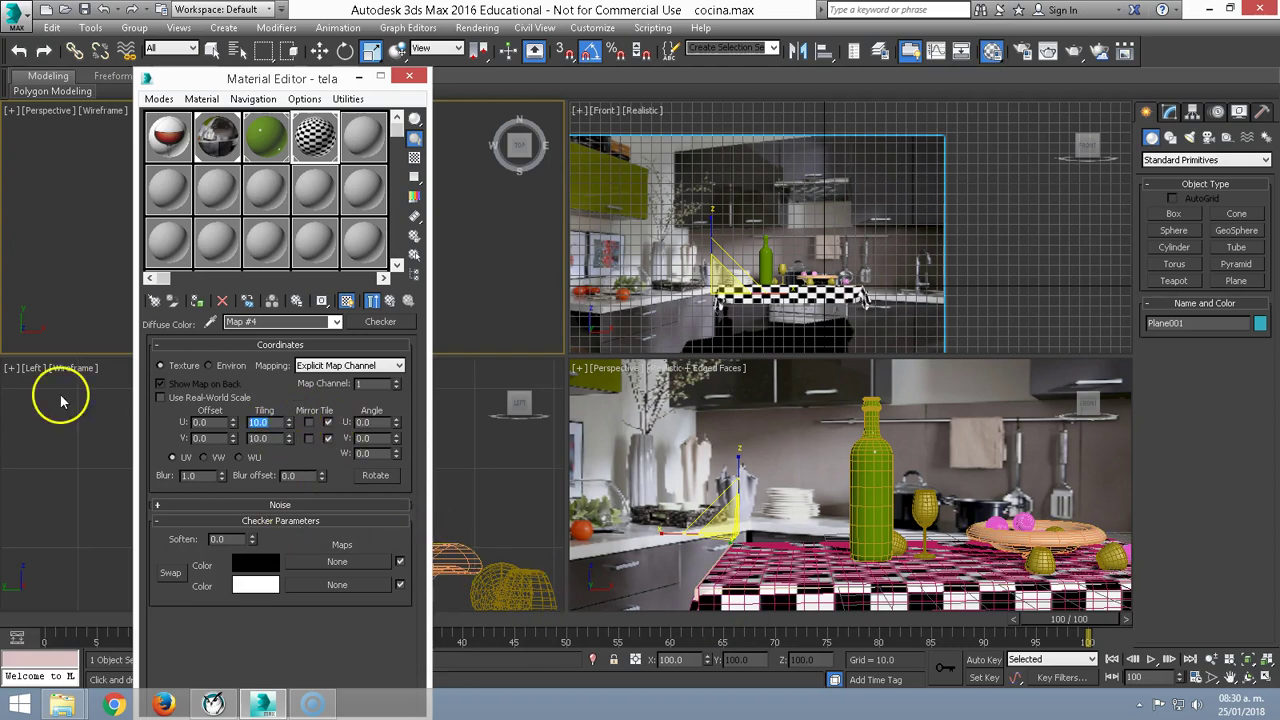
{"action": "type", "text": "20"}
{"action": "key", "text": "Tab"}
{"action": "type", "text": "20"}
{"action": "key", "text": "Return"}
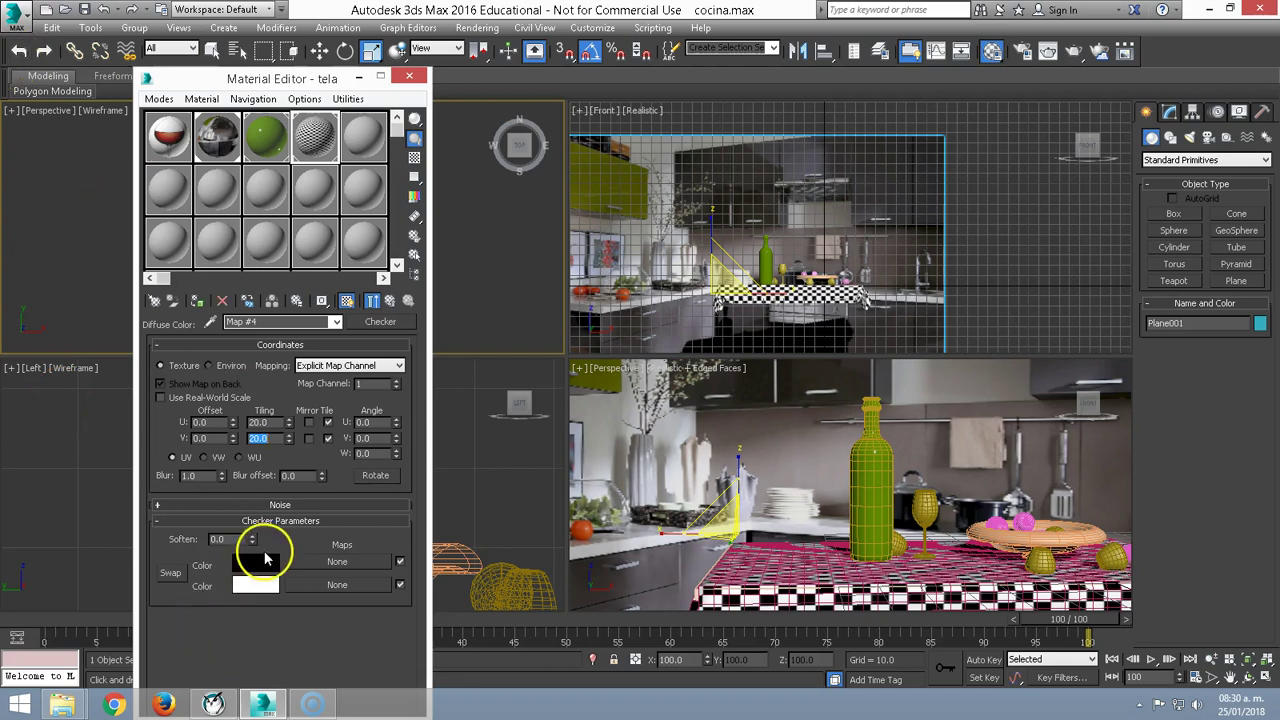
- Make the first checker colour pure red
{"action": "left_click", "coordinate": [257, 568]}
{"action": "left_click_drag", "start_coordinate": [429, 157], "coordinate": [326, 104]}
{"action": "left_click", "coordinate": [523, 107]}
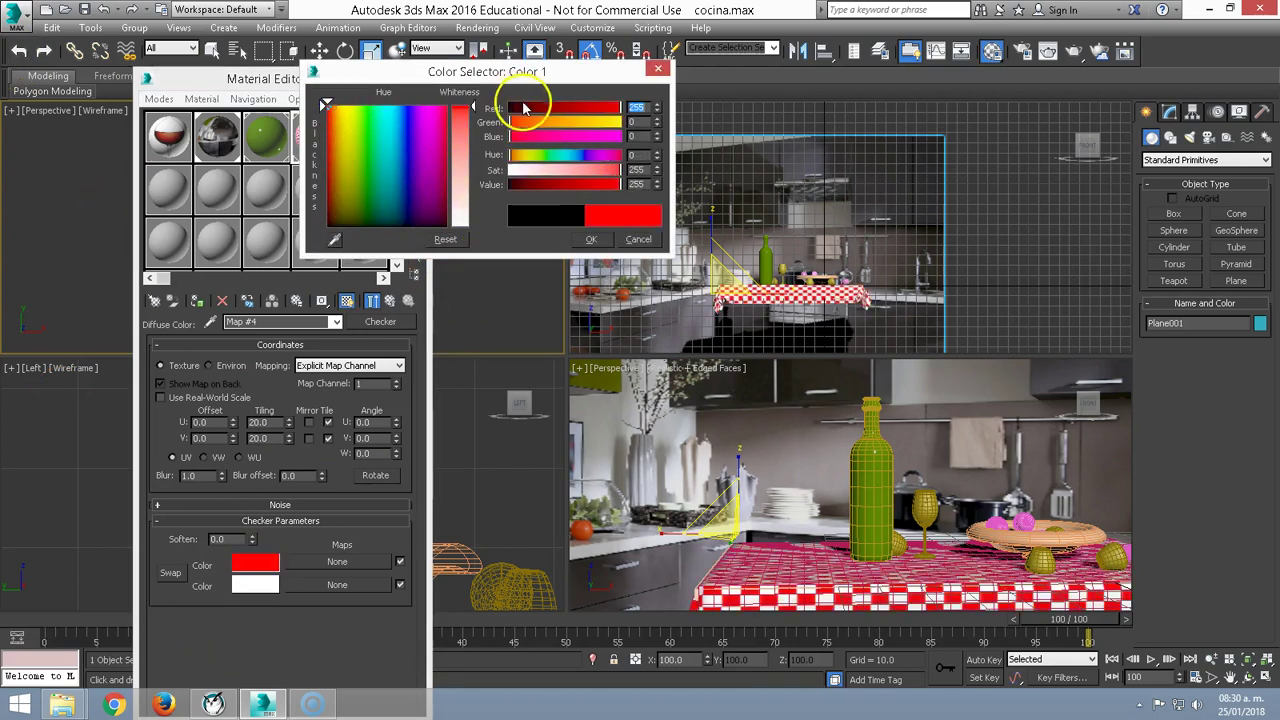
{"action": "left_click", "coordinate": [594, 241]}
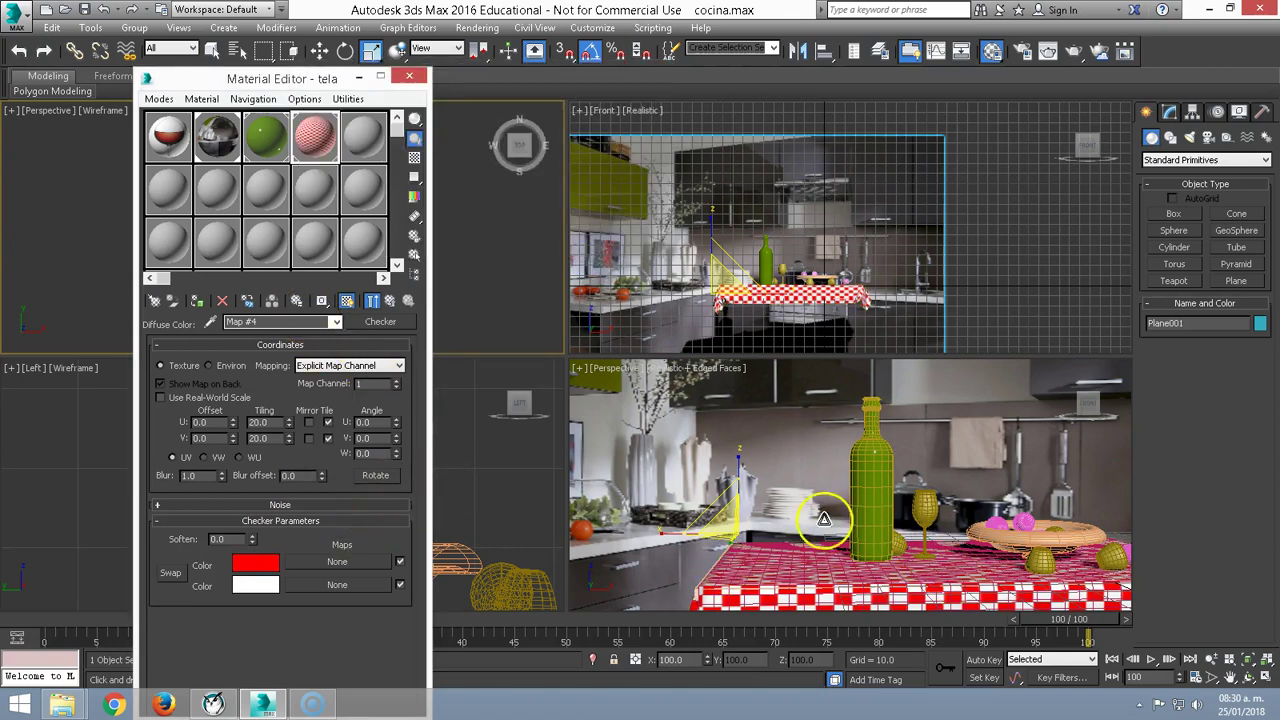
{"action": "left_click", "coordinate": [362, 143]}
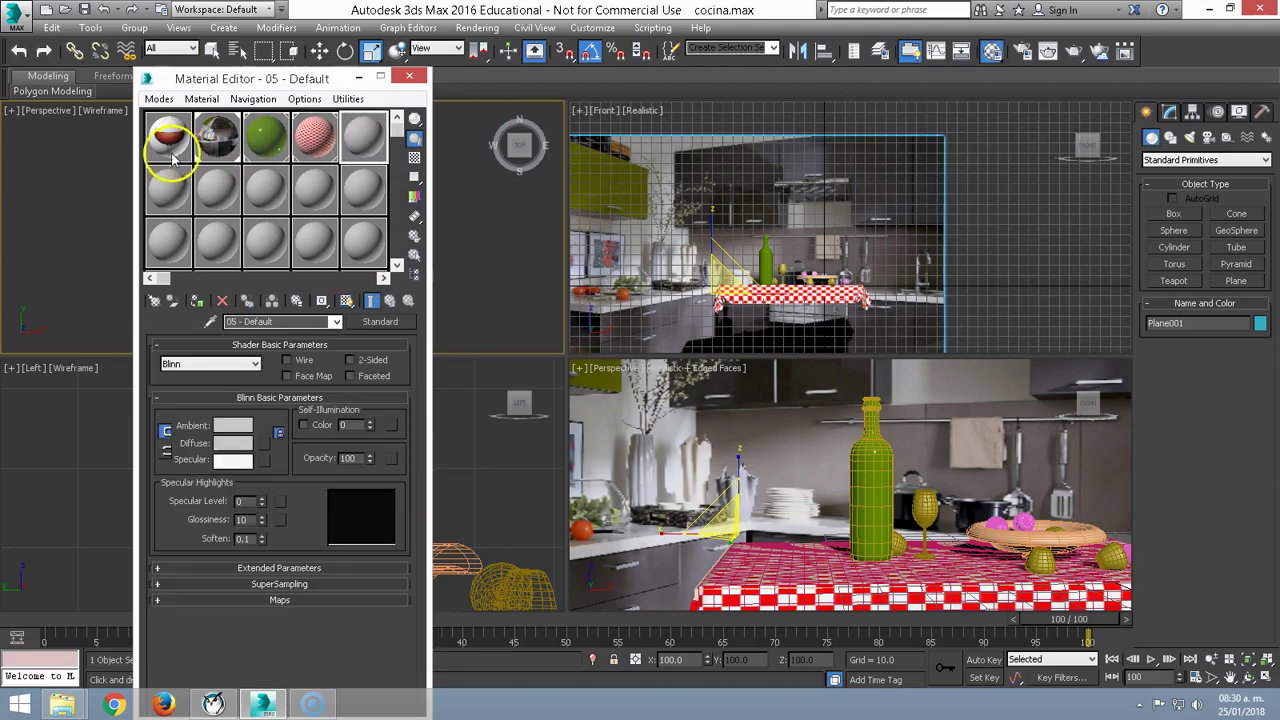
- Give the cristal material specular level 100 and glossiness 80
{"action": "left_click", "coordinate": [166, 188]}
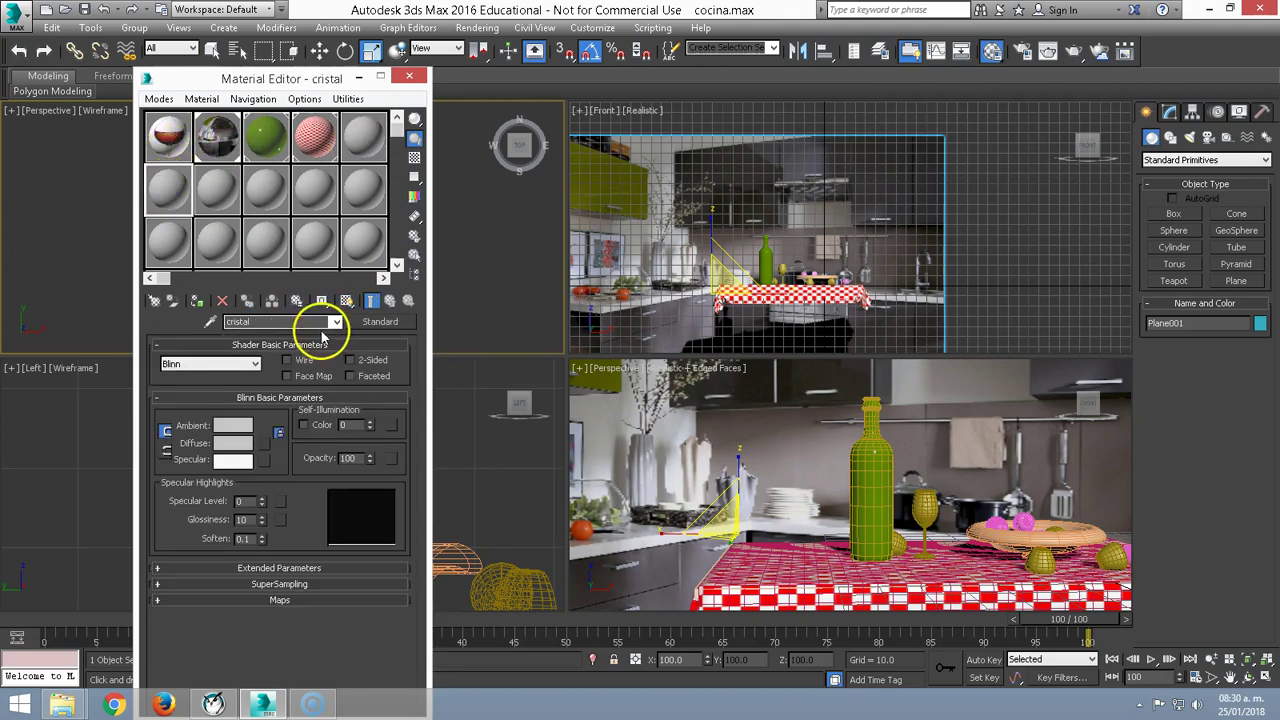
{"action": "left_click", "coordinate": [242, 501]}
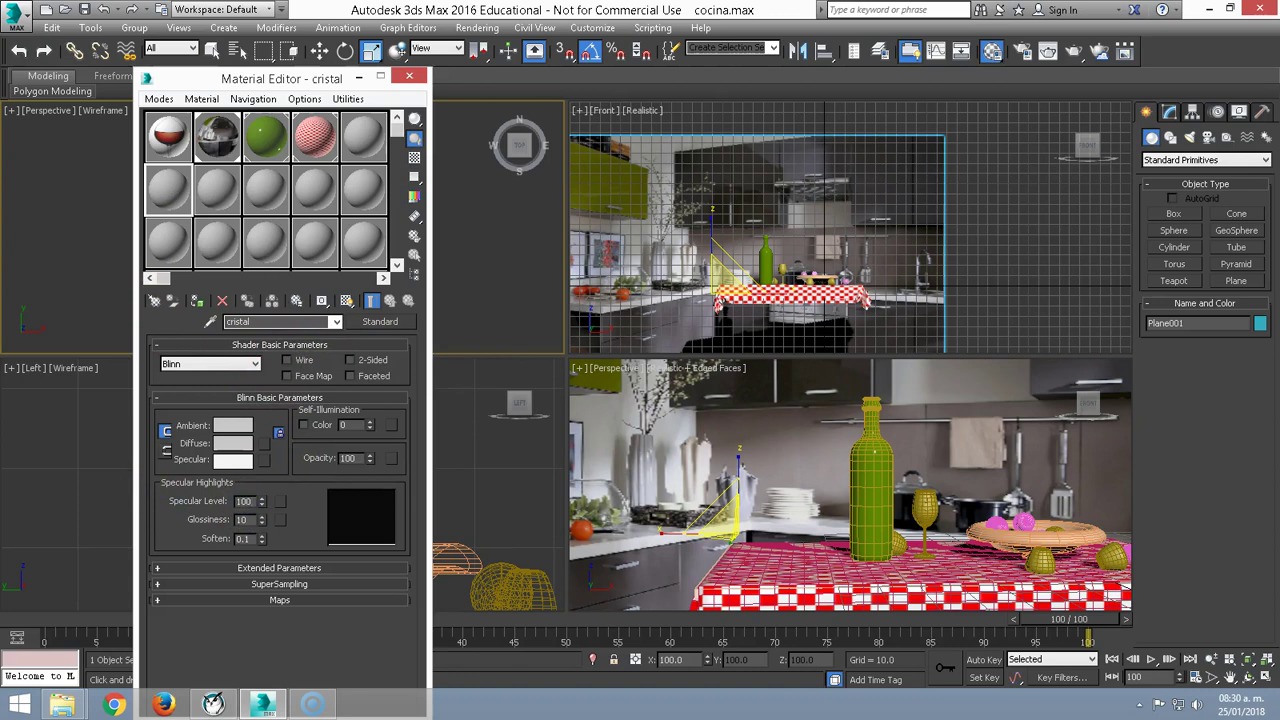
{"action": "key", "text": "Tab"}
{"action": "type", "text": "0"}
{"action": "key", "text": "Return"}
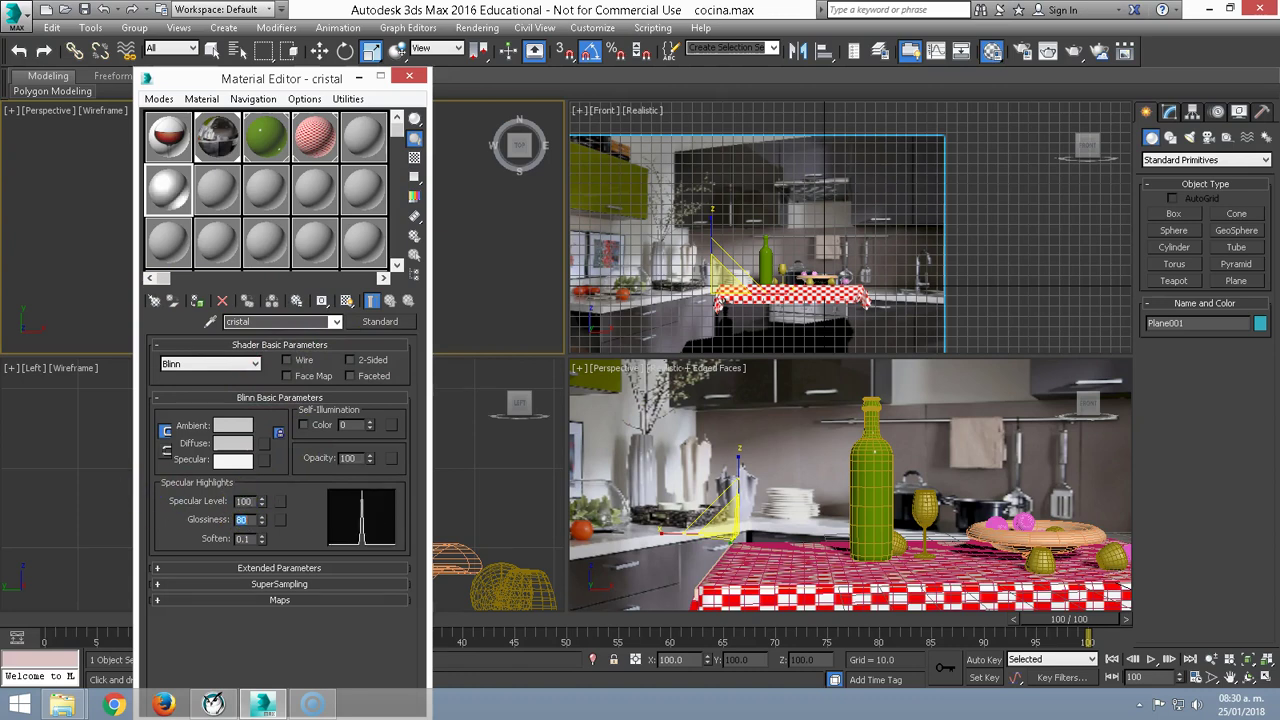
- Add a Raytrace refraction map and preview cristal enlarged against a checkered background
{"action": "left_click", "coordinate": [290, 600]}
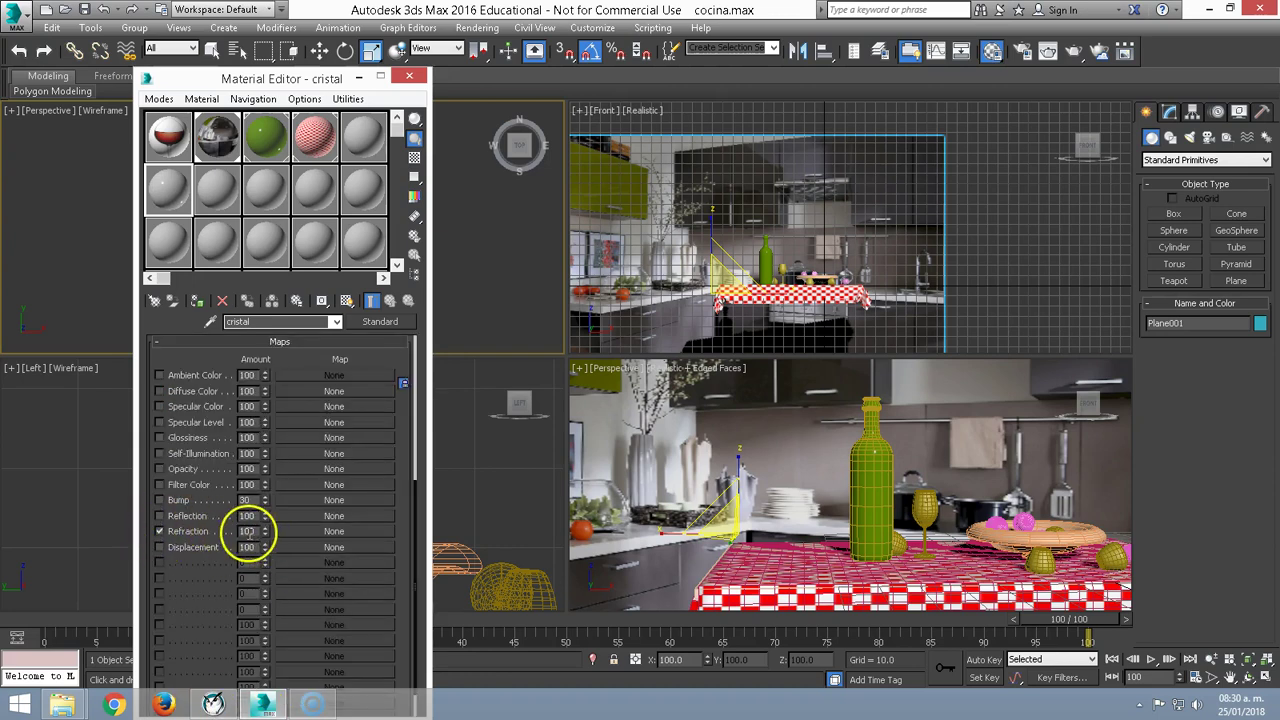
{"action": "left_click", "coordinate": [291, 533]}
{"action": "double_click", "coordinate": [505, 521]}
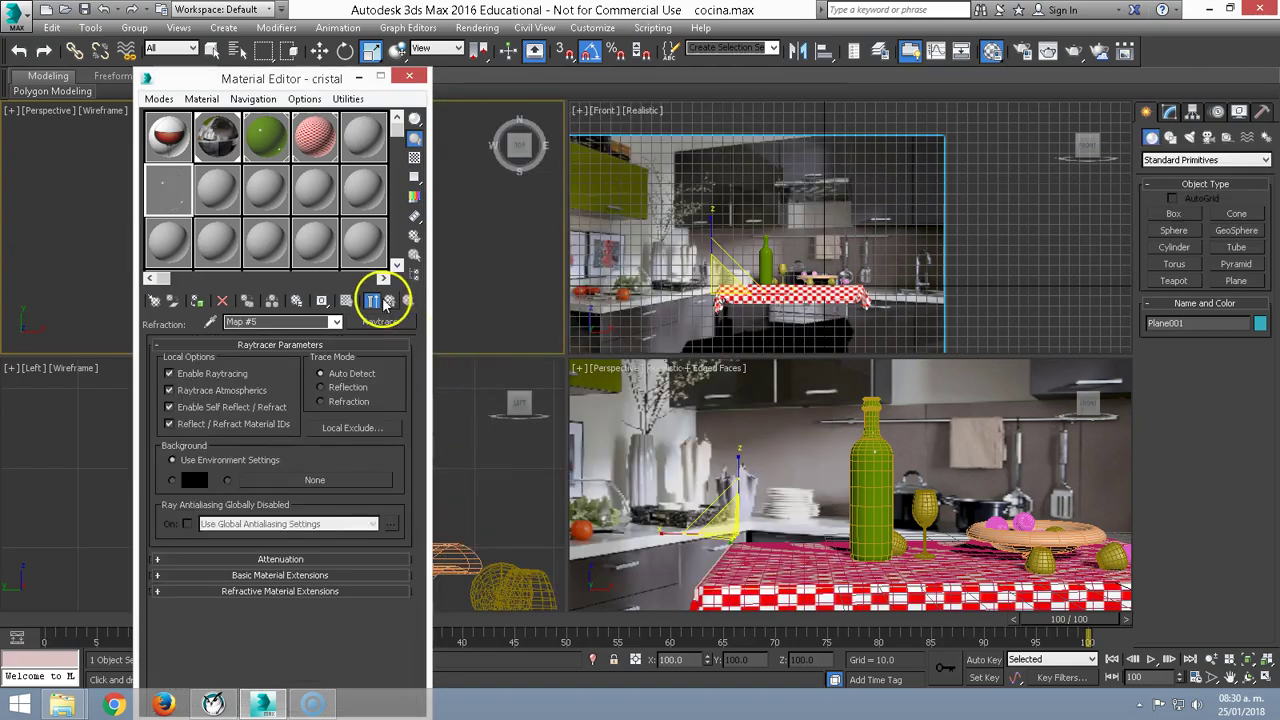
{"action": "left_click", "coordinate": [390, 302]}
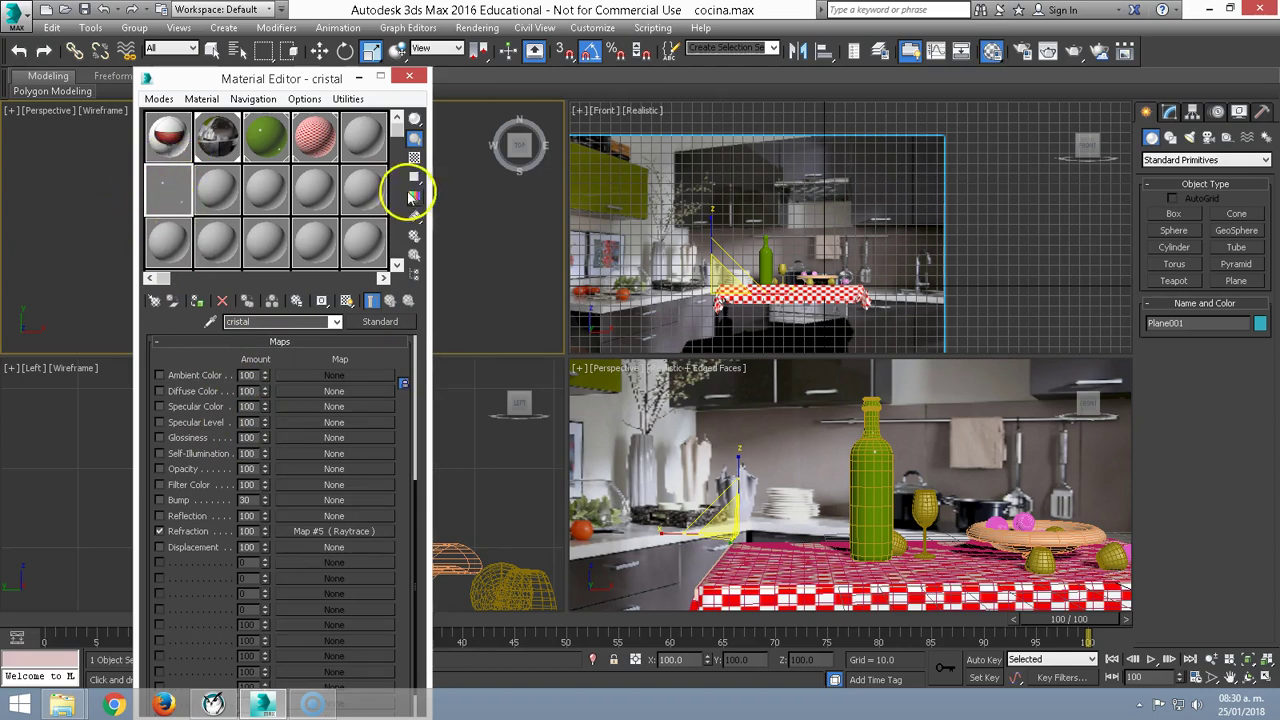
{"action": "left_click", "coordinate": [415, 158]}
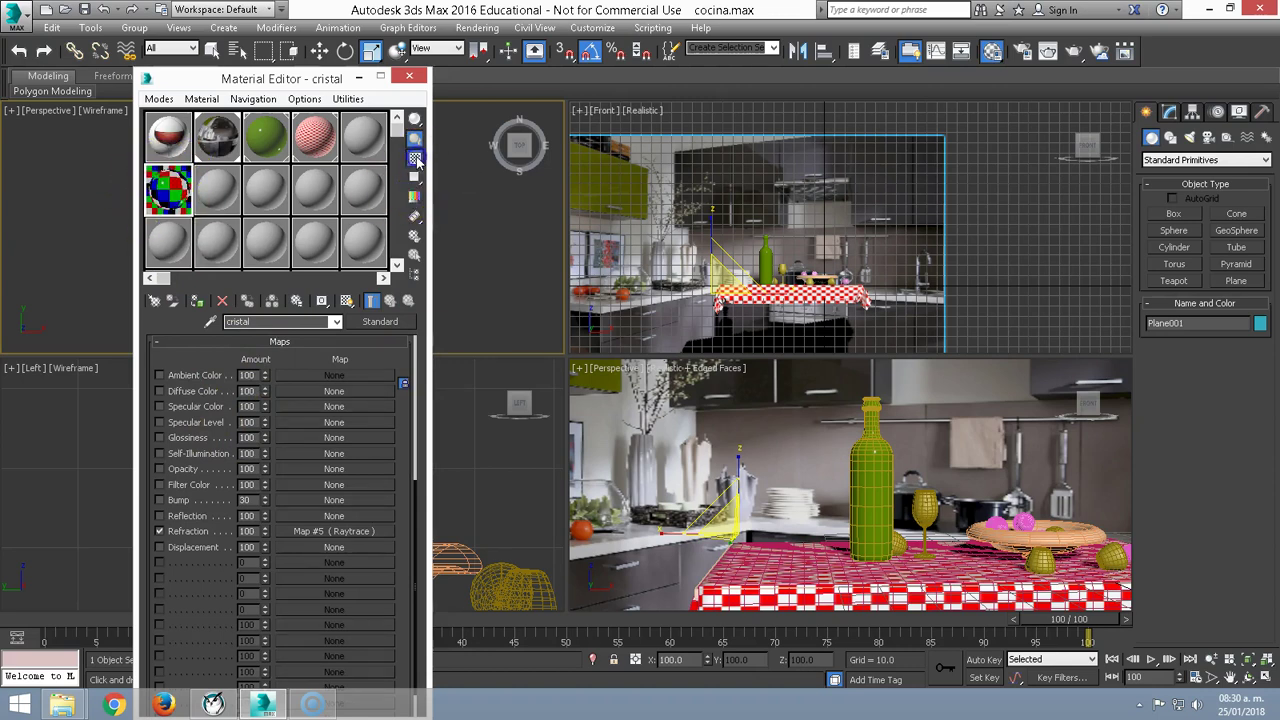
{"action": "double_click", "coordinate": [160, 195]}
{"action": "left_click_drag", "start_coordinate": [214, 86], "coordinate": [686, 80]}
{"action": "left_click_drag", "start_coordinate": [752, 206], "coordinate": [1106, 563]}
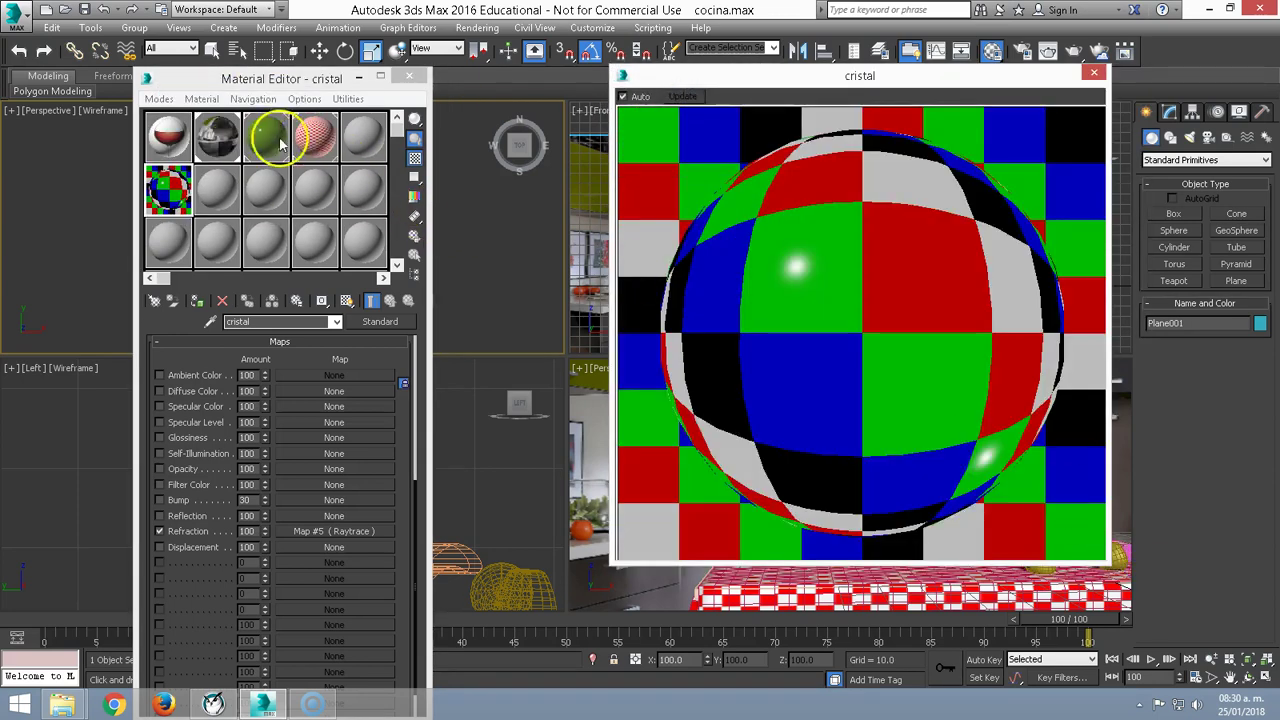
- Close the cristal preview and view the botella sample enlarged on a checkered background
{"action": "double_click", "coordinate": [278, 143]}
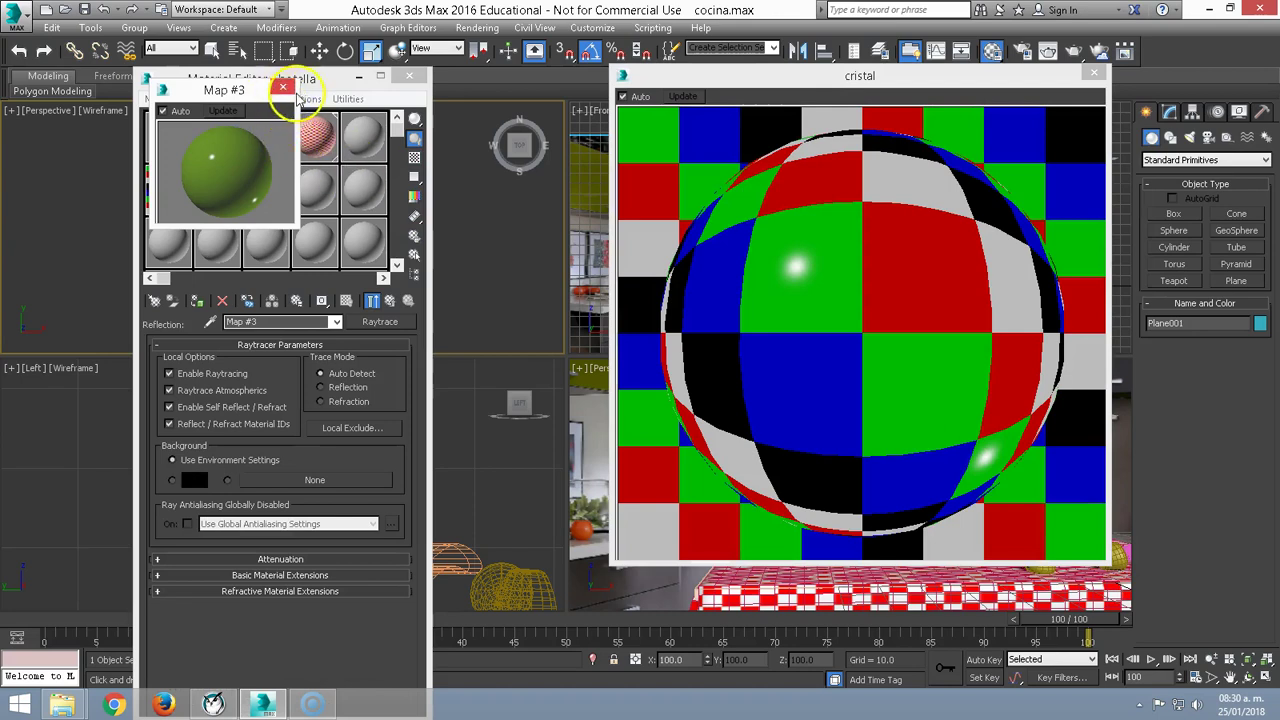
{"action": "left_click", "coordinate": [1082, 78]}
{"action": "mouse_move", "coordinate": [234, 100]}
{"action": "left_mouse_down"}
{"action": "mouse_move", "coordinate": [551, 175]}
{"action": "mouse_move", "coordinate": [570, 134]}
{"action": "left_mouse_up"}
{"action": "left_click", "coordinate": [1094, 74]}
{"action": "left_click_drag", "start_coordinate": [628, 270], "coordinate": [1020, 655]}
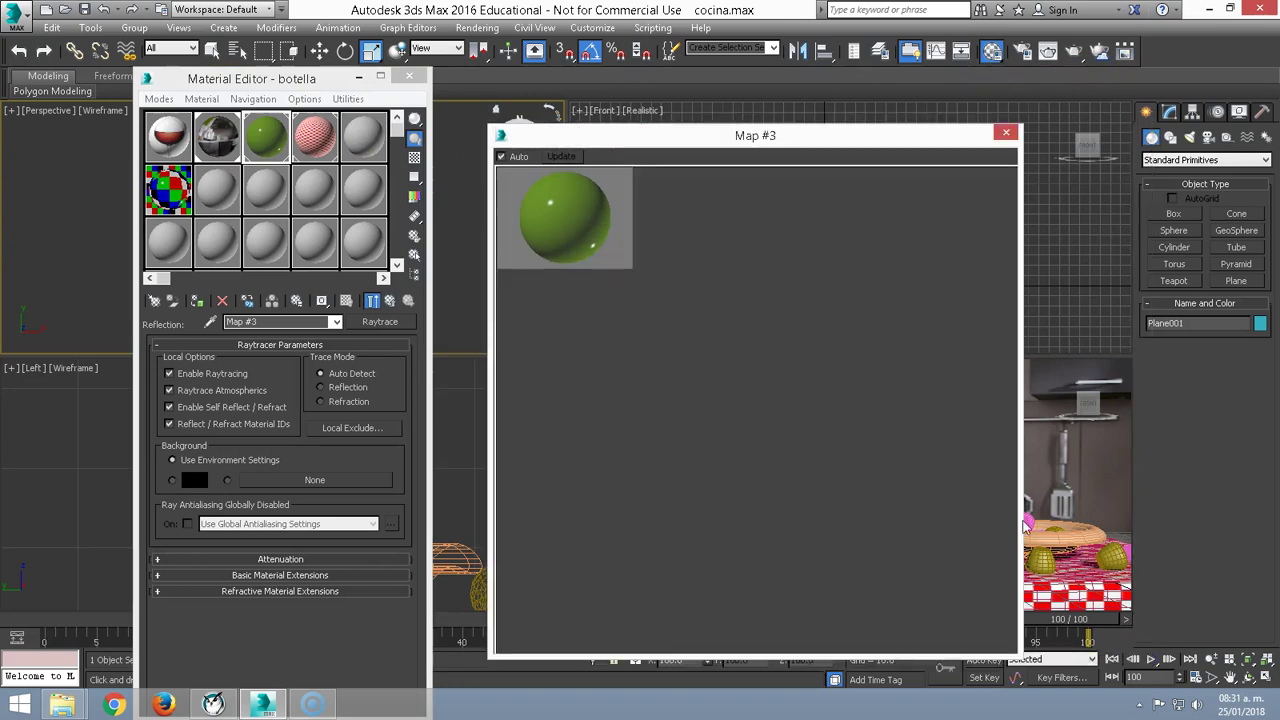
{"action": "left_click_drag", "start_coordinate": [730, 115], "coordinate": [738, 110]}
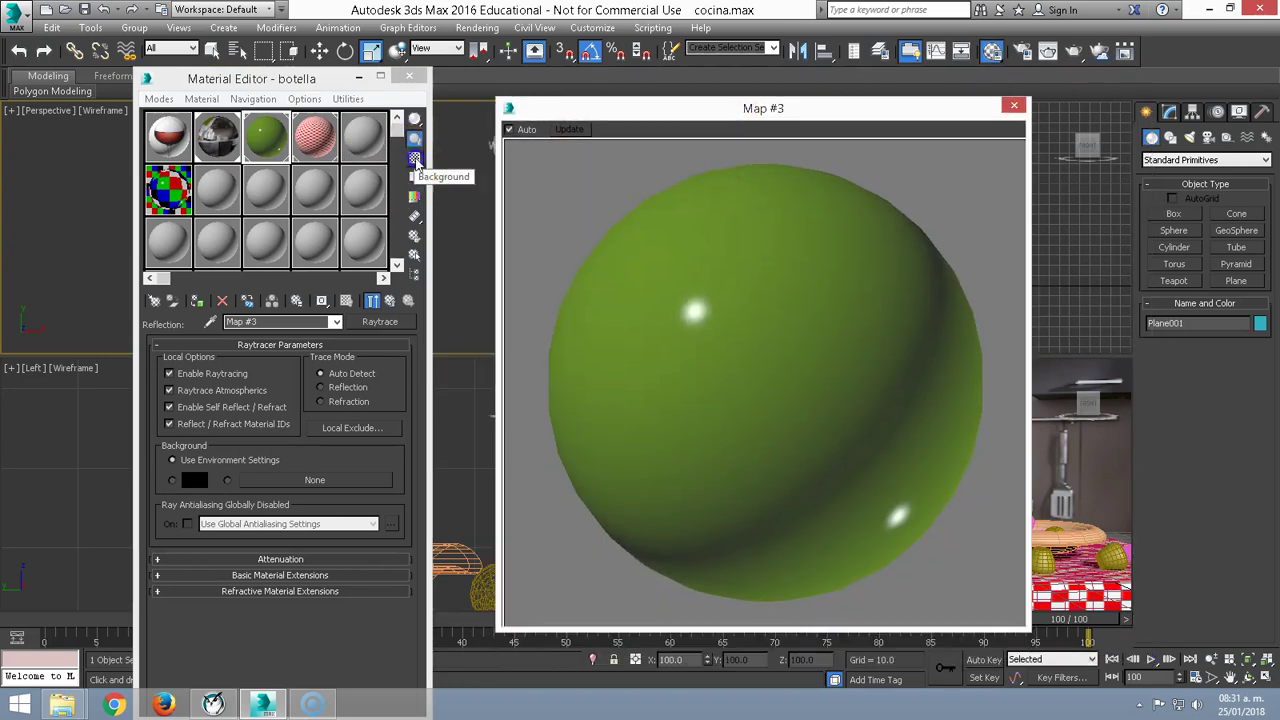
{"action": "left_click", "coordinate": [414, 157]}
- Set botella's opacity to 98 and close its preview window
{"action": "left_click", "coordinate": [390, 302]}
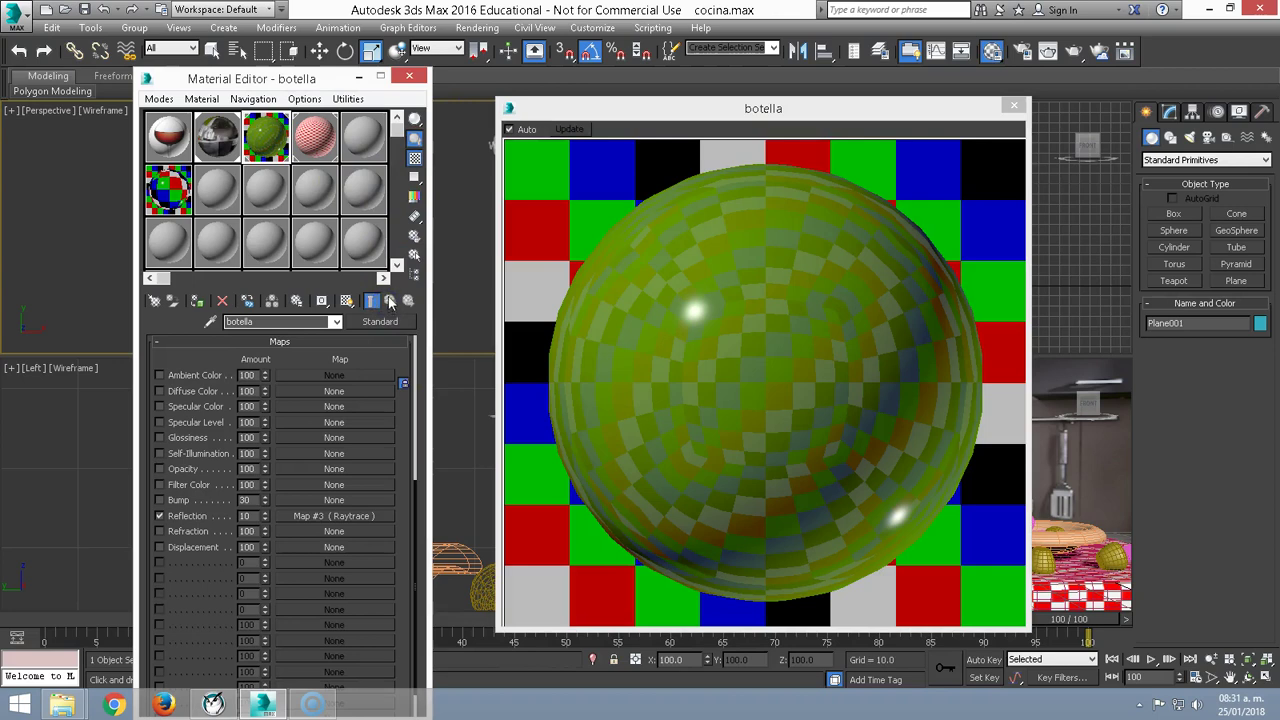
{"action": "left_click_drag", "start_coordinate": [400, 366], "coordinate": [343, 609]}
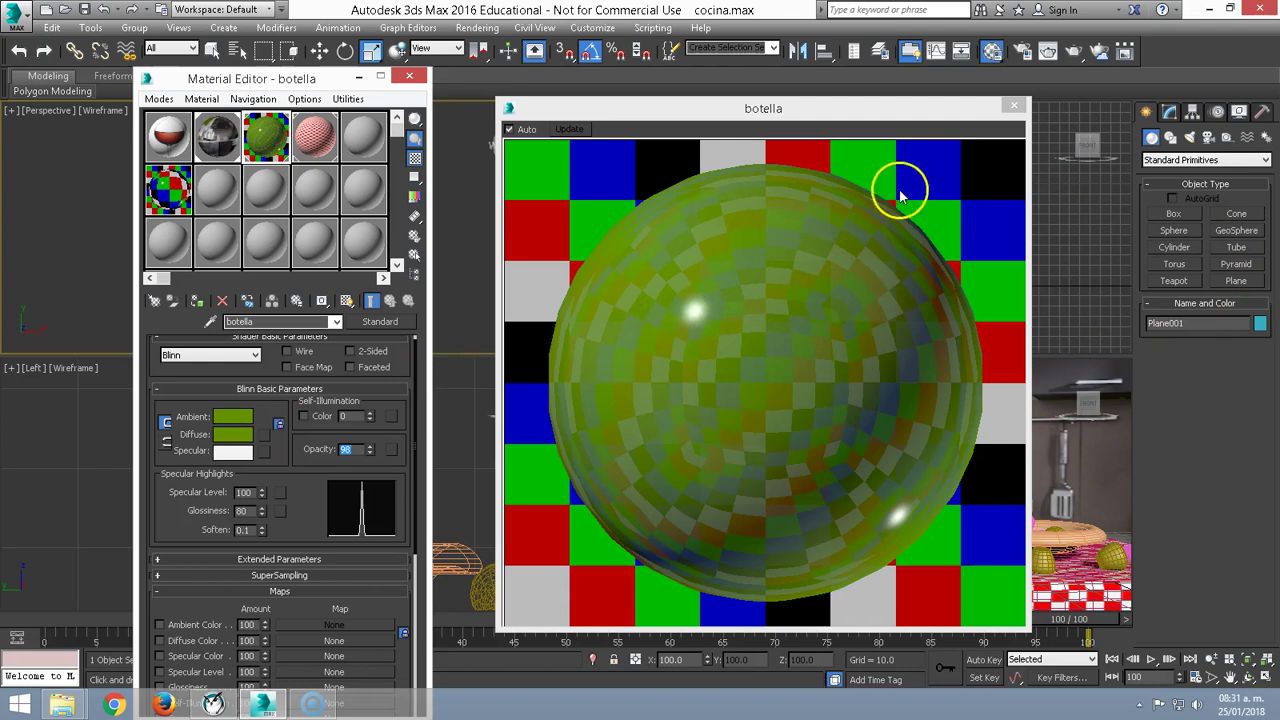
{"action": "left_click", "coordinate": [1013, 106]}
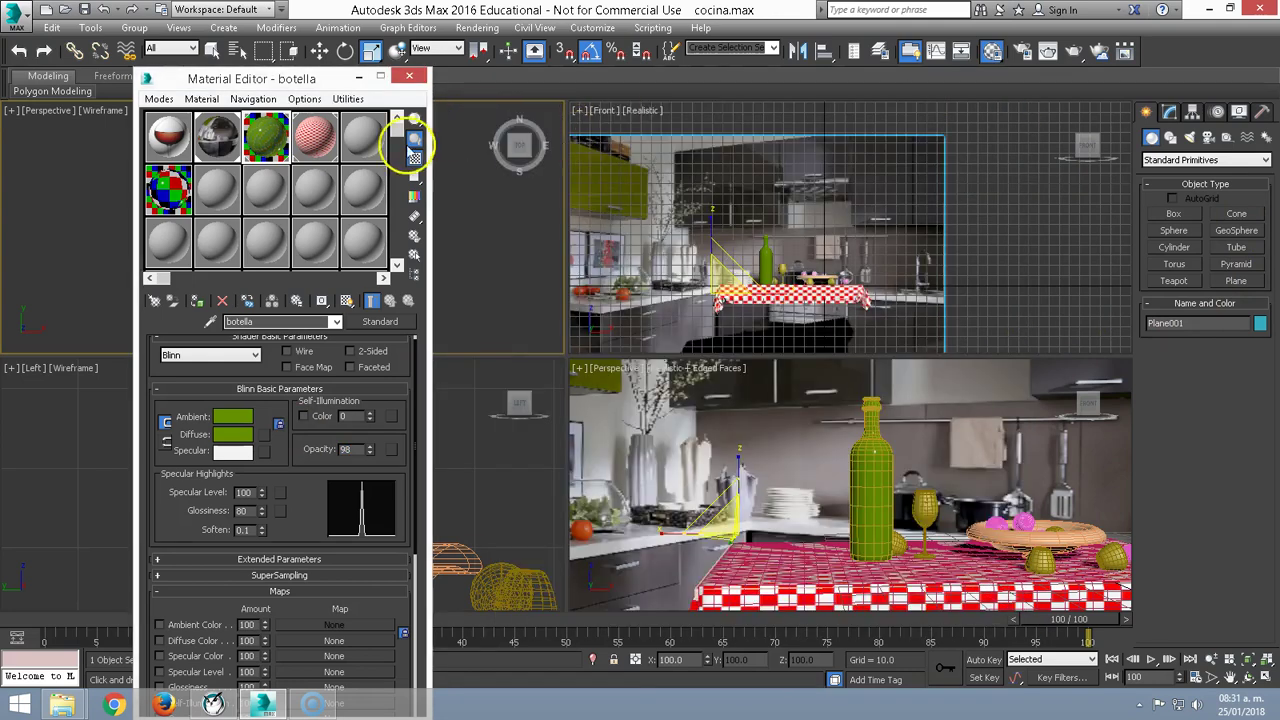
- Give the pera material a Bitmap diffuse map using the Pear texture image
{"action": "left_click", "coordinate": [210, 197]}
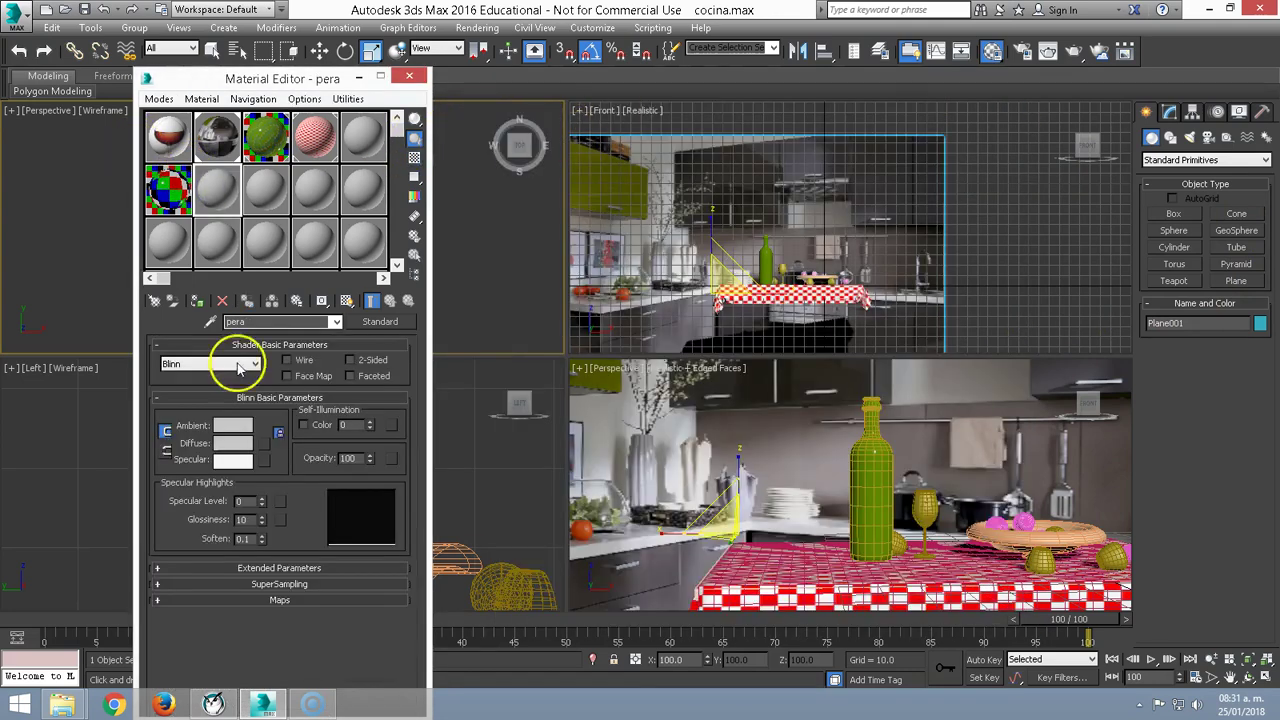
{"action": "left_click", "coordinate": [264, 443]}
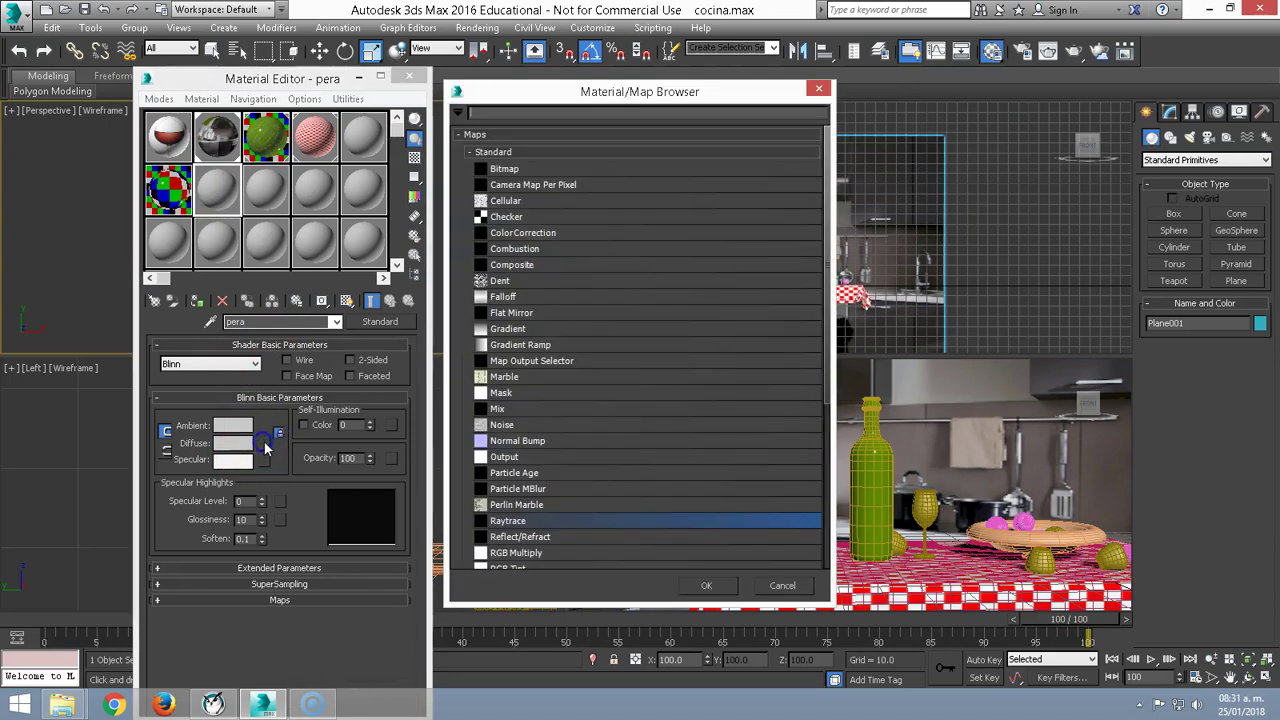
{"action": "double_click", "coordinate": [497, 174]}
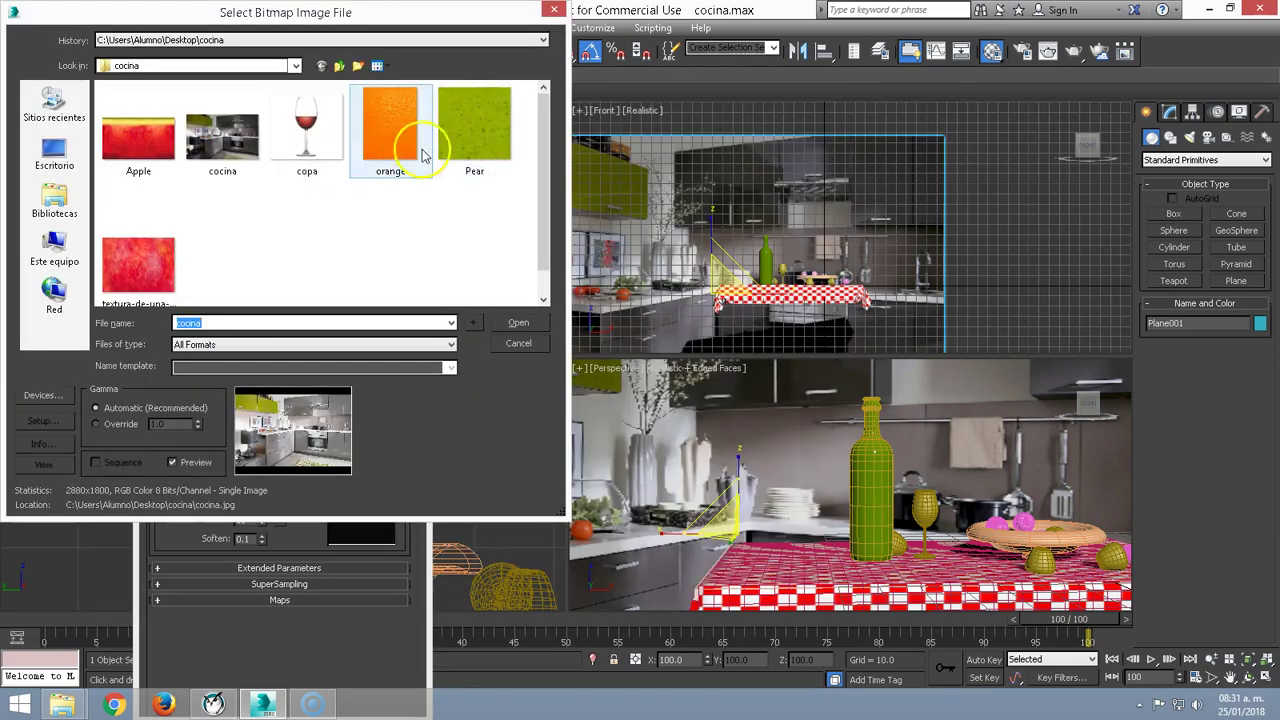
{"action": "left_click", "coordinate": [478, 132]}
{"action": "left_click", "coordinate": [518, 322]}
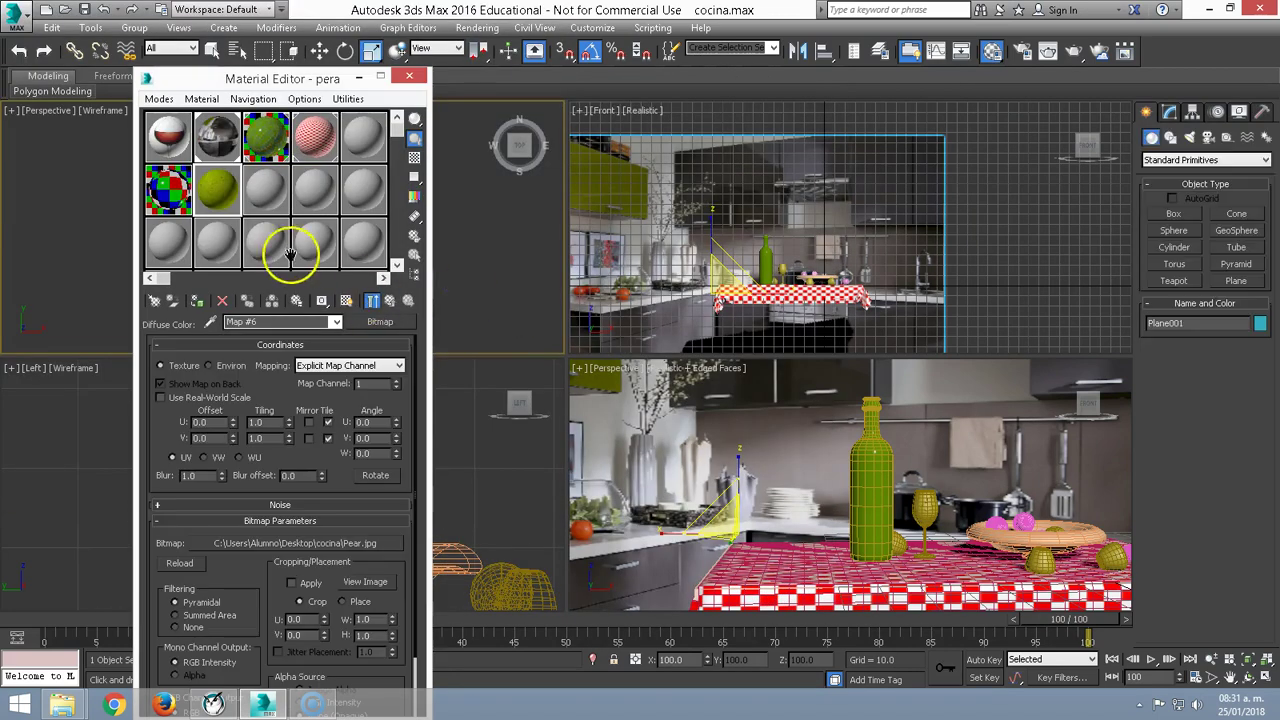
- Assign the Apple.jpg bitmap to the manzana material's Diffuse map
{"action": "left_click", "coordinate": [265, 197]}
{"action": "left_click", "coordinate": [278, 435]}
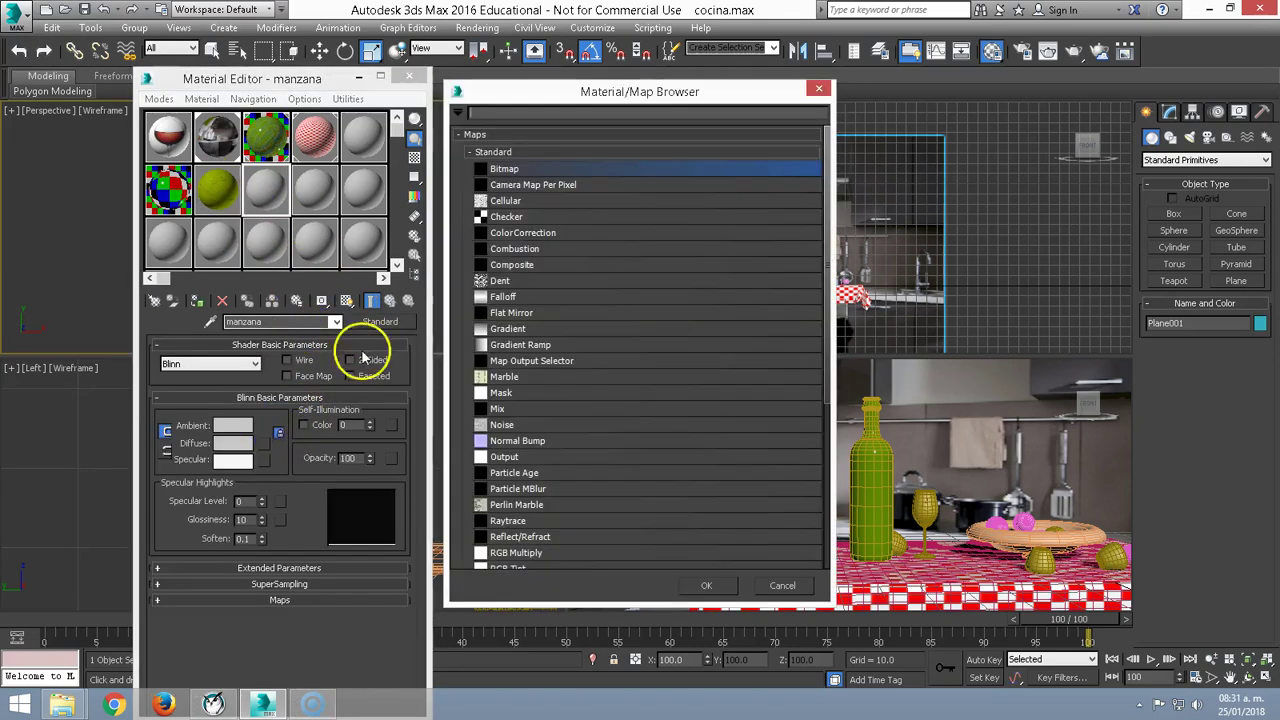
{"action": "double_click", "coordinate": [477, 168]}
{"action": "left_click", "coordinate": [160, 172]}
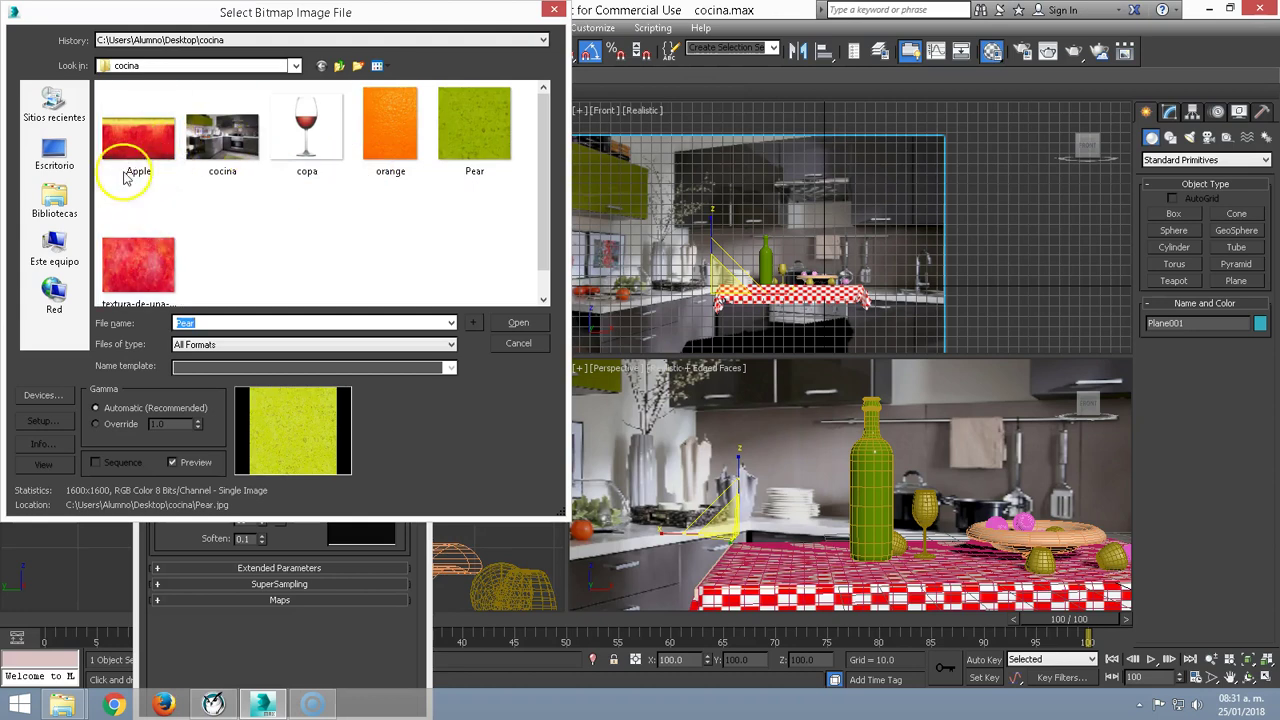
{"action": "left_click", "coordinate": [513, 323]}
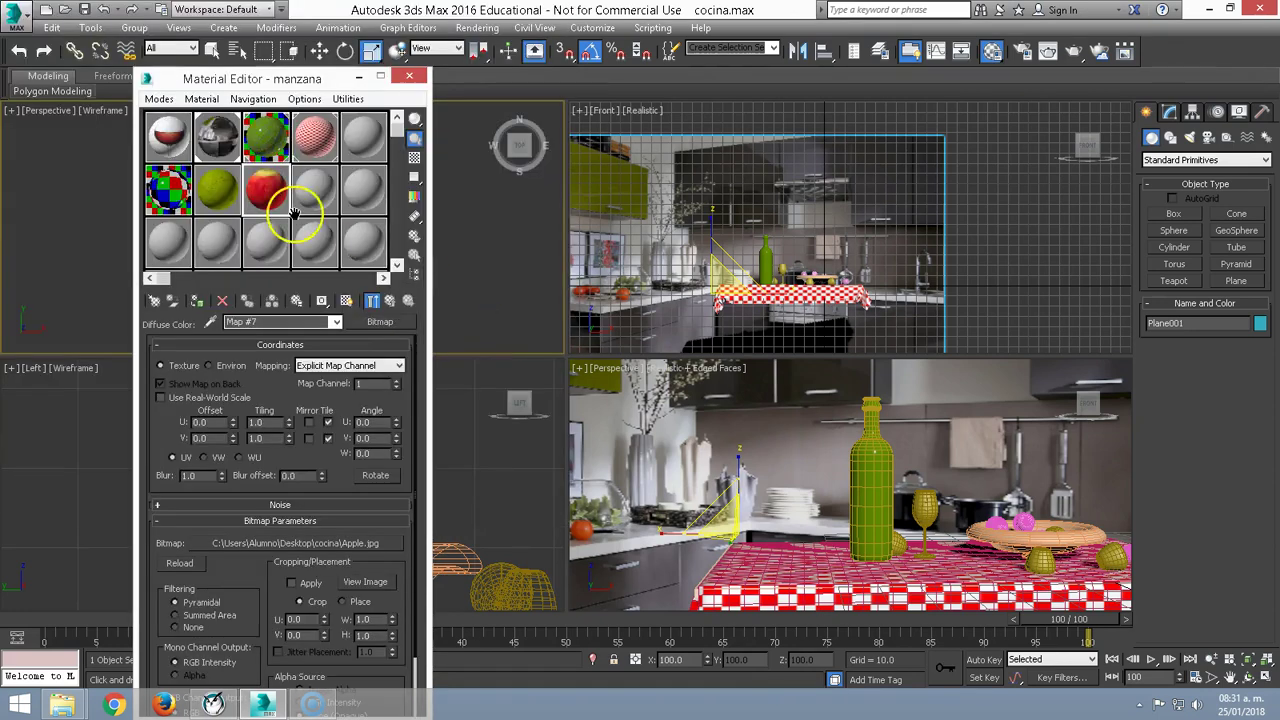
- Create a new material named naranja in an empty slot with orange.jpg as its Diffuse bitmap
{"action": "left_click", "coordinate": [309, 200]}
{"action": "type", "text": "naranja"}
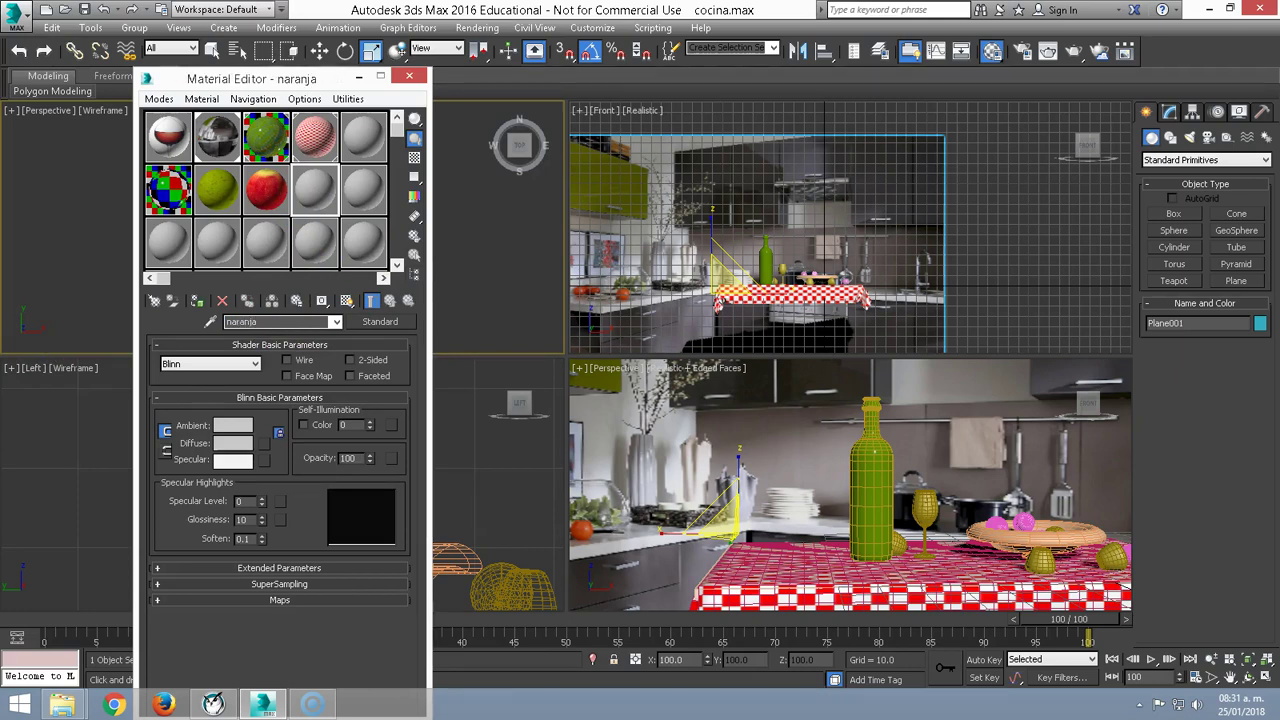
{"action": "left_click", "coordinate": [262, 445]}
{"action": "double_click", "coordinate": [505, 166]}
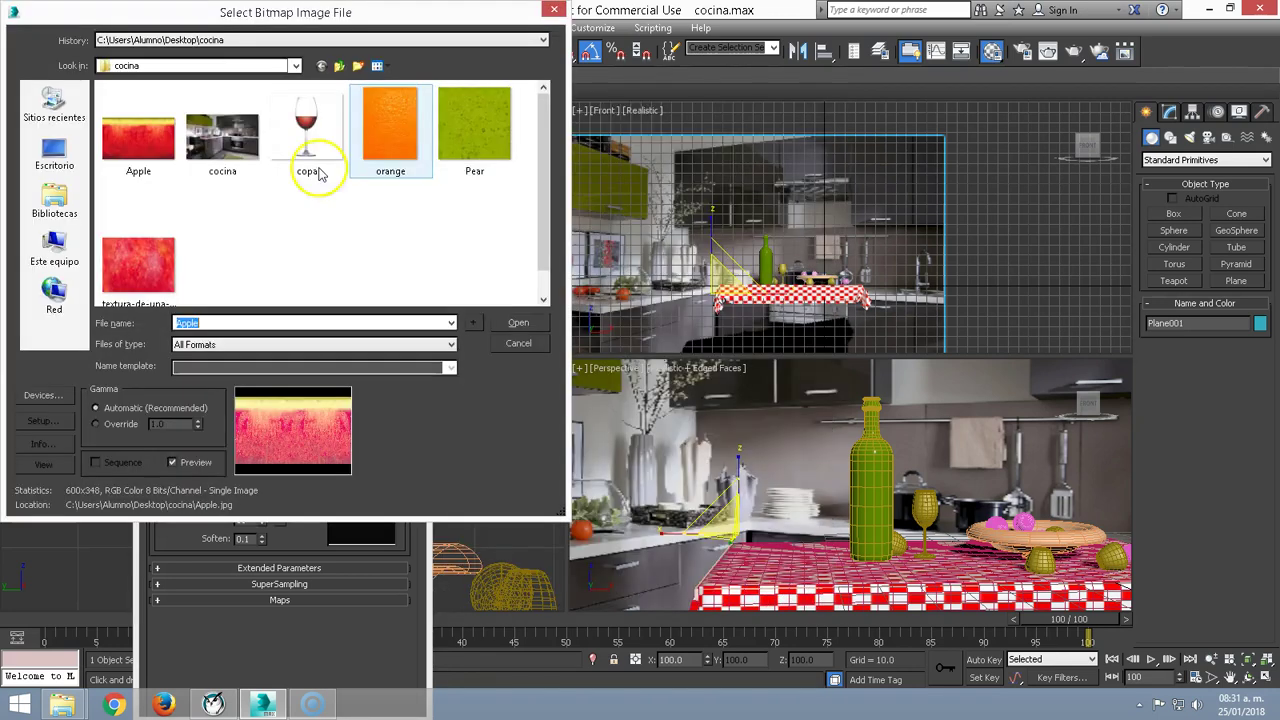
{"action": "double_click", "coordinate": [400, 160]}
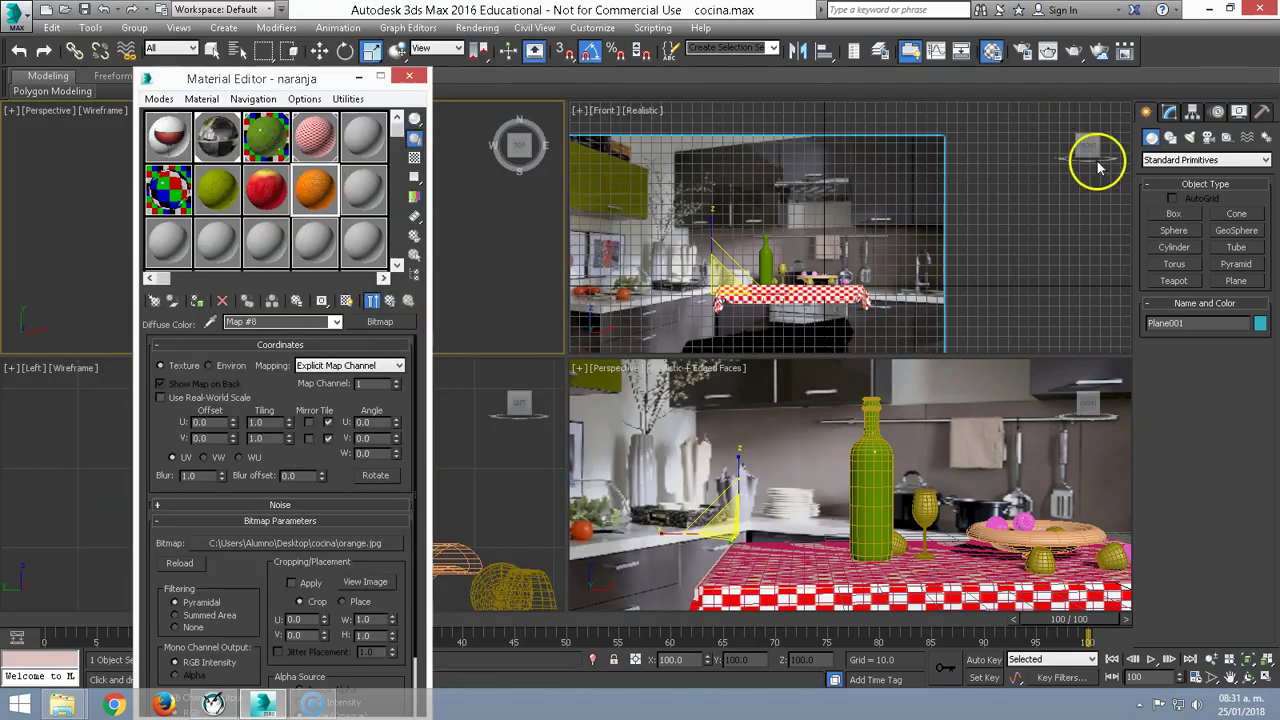
- Draw a new sphere beside the fruit in the Top view
{"action": "left_click", "coordinate": [1174, 230]}
{"action": "left_click_drag", "start_coordinate": [288, 78], "coordinate": [198, 450]}
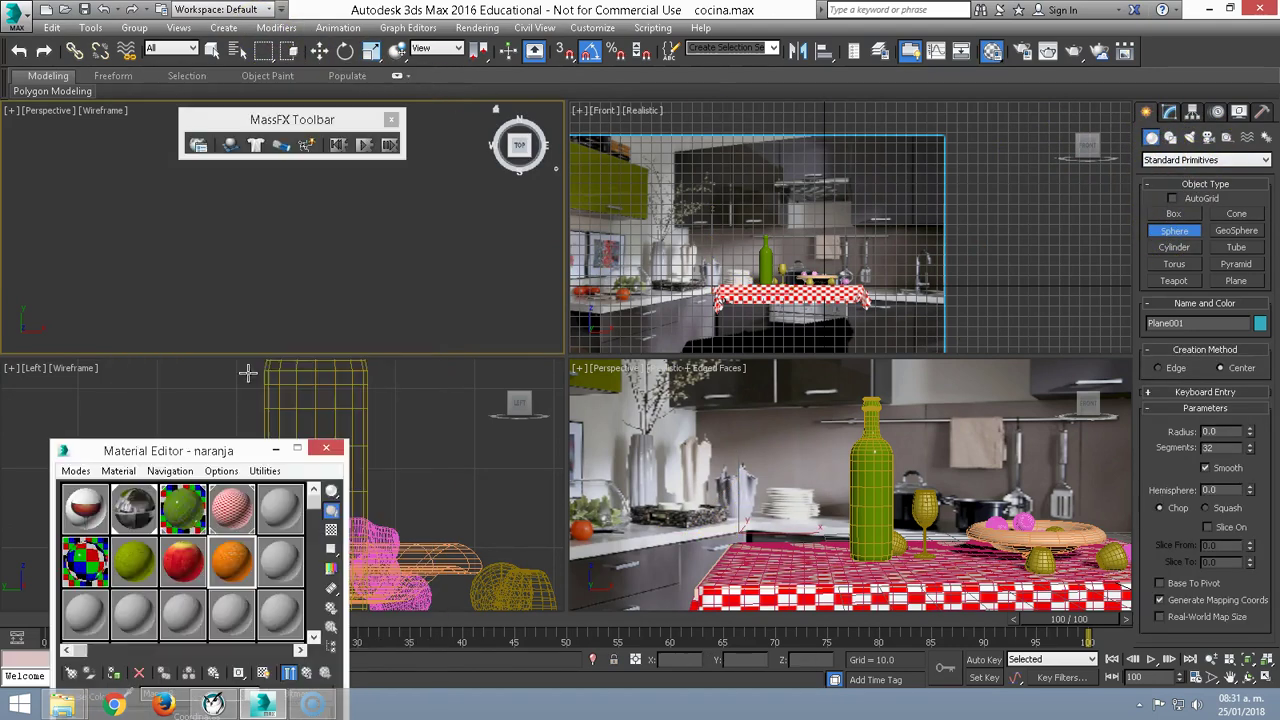
{"action": "left_click_drag", "start_coordinate": [286, 180], "coordinate": [289, 252]}
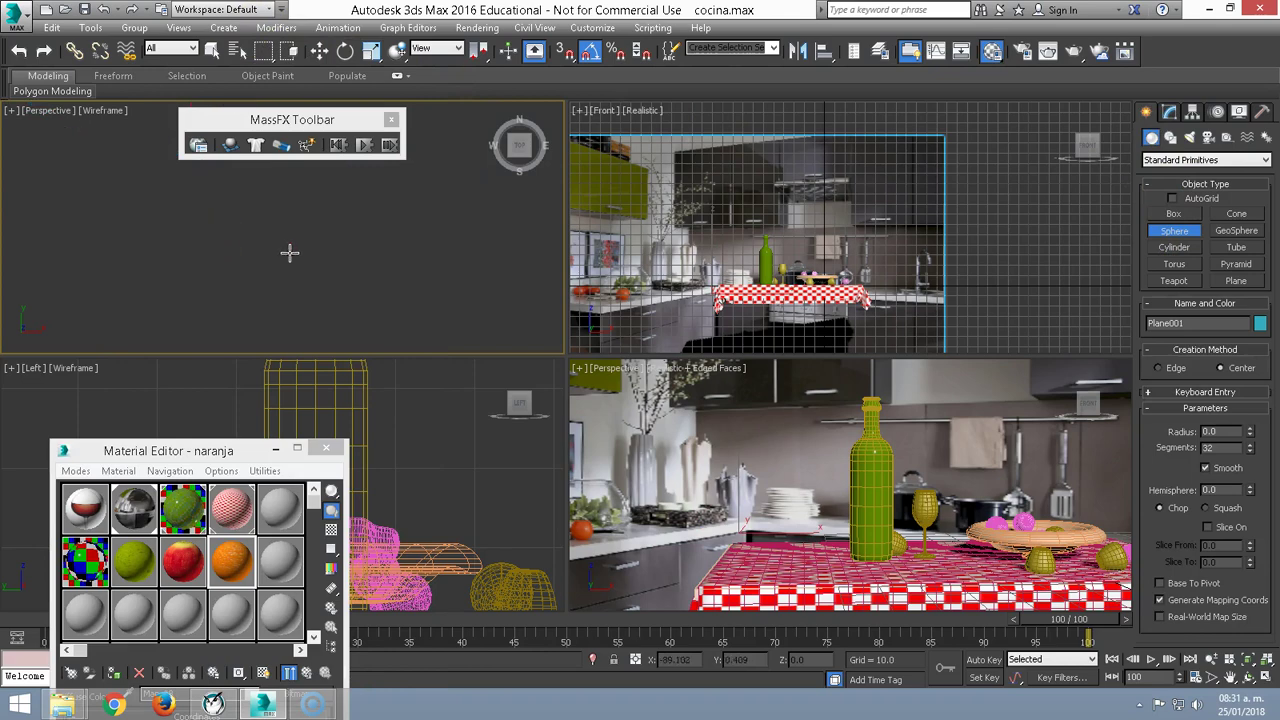
{"action": "scroll", "coordinate": [260, 260], "scroll_direction": "up", "scroll_amount": 5}
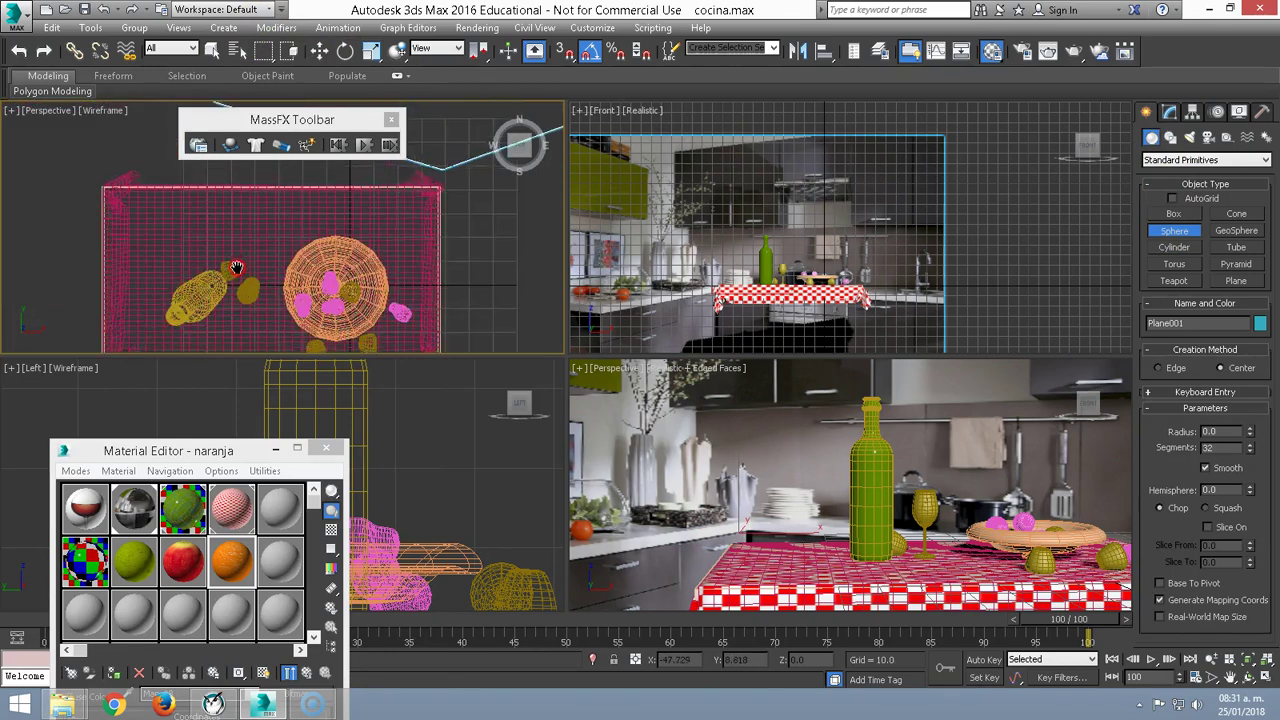
{"action": "middle_click_drag", "start_coordinate": [236, 267], "coordinate": [252, 248]}
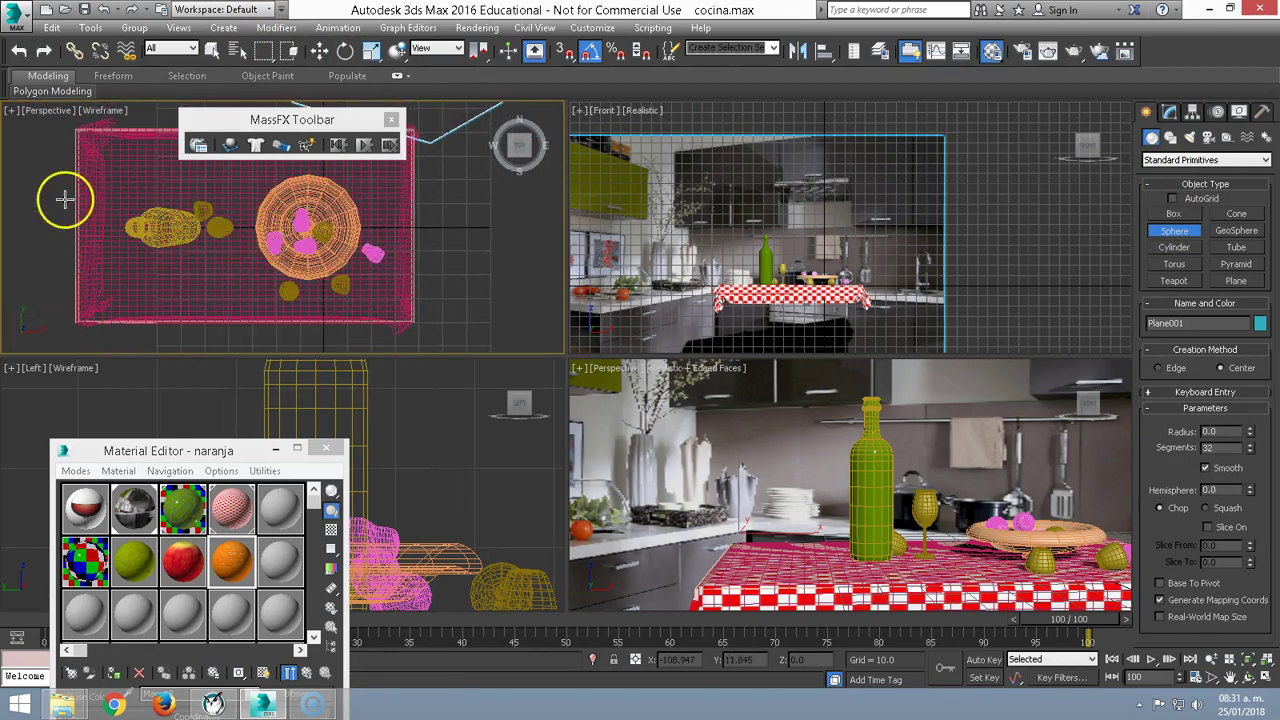
{"action": "key", "text": "t"}
{"action": "scroll", "coordinate": [71, 194], "scroll_direction": "up", "scroll_amount": 3}
{"action": "scroll", "coordinate": [149, 223], "scroll_direction": "up", "scroll_amount": 2}
{"action": "scroll", "coordinate": [204, 234], "scroll_direction": "up", "scroll_amount": 4}
{"action": "middle_click_drag", "start_coordinate": [204, 234], "coordinate": [126, 224]}
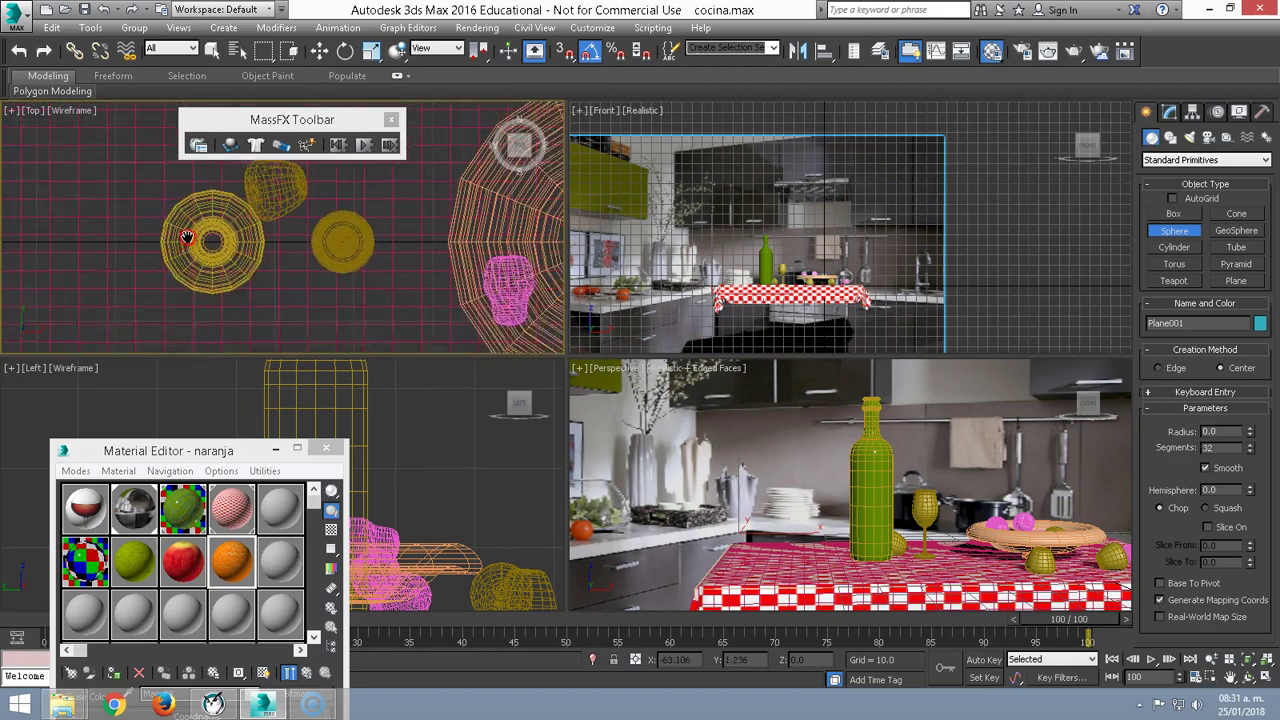
{"action": "left_click_drag", "start_coordinate": [269, 308], "coordinate": [293, 321]}
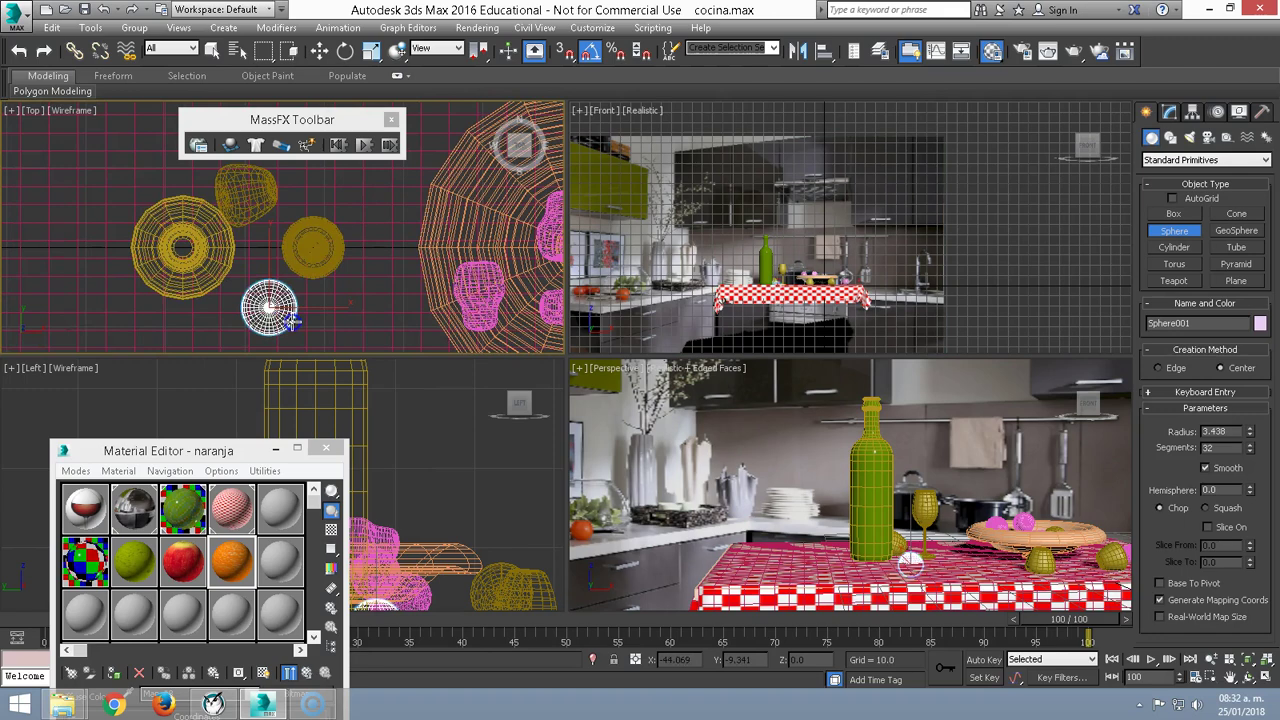
- Move the sphere up to the table level in the Front view
{"action": "scroll", "coordinate": [712, 300], "scroll_direction": "up", "scroll_amount": 3}
{"action": "middle_click_drag", "start_coordinate": [712, 300], "coordinate": [724, 253]}
{"action": "scroll", "coordinate": [724, 240], "scroll_direction": "up", "scroll_amount": 3}
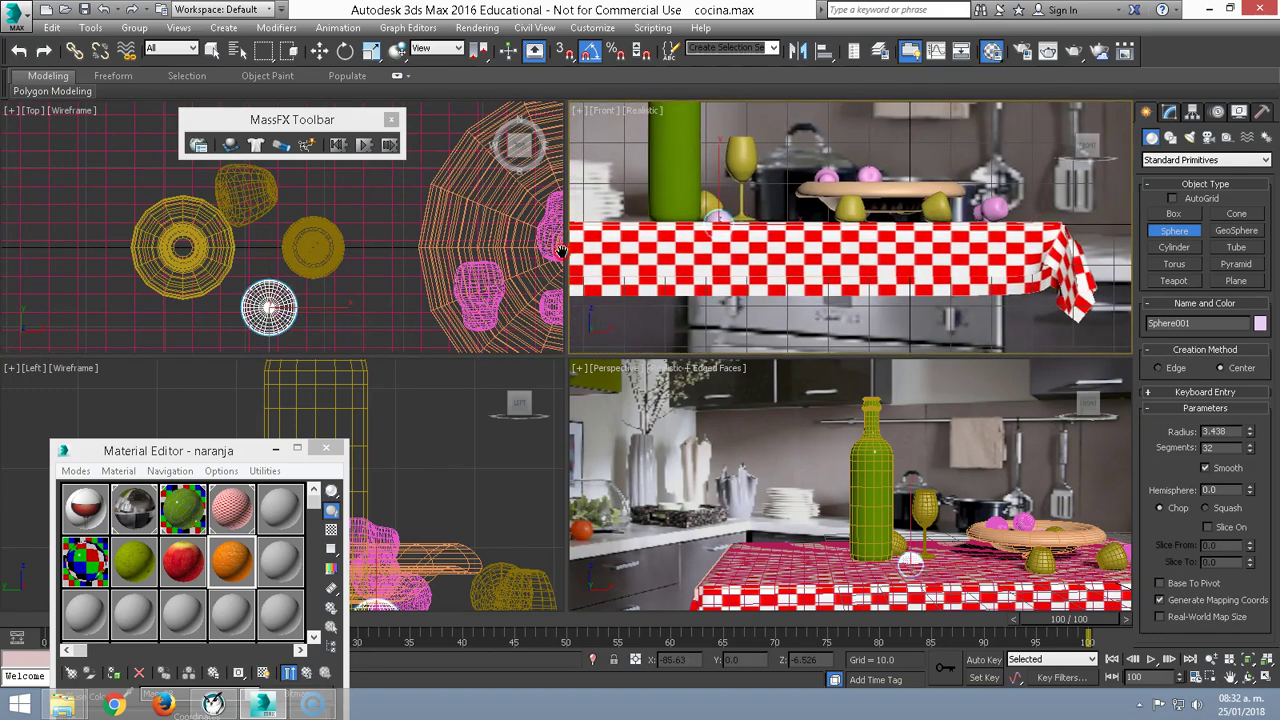
{"action": "right_click", "coordinate": [726, 208]}
{"action": "right_click", "coordinate": [726, 208]}
{"action": "left_click", "coordinate": [750, 218]}
{"action": "mouse_move", "coordinate": [720, 199]}
{"action": "left_mouse_down"}
{"action": "mouse_move", "coordinate": [720, 172]}
{"action": "mouse_move", "coordinate": [834, 206]}
{"action": "left_mouse_up"}
{"action": "scroll", "coordinate": [786, 202], "scroll_direction": "up", "scroll_amount": 2}
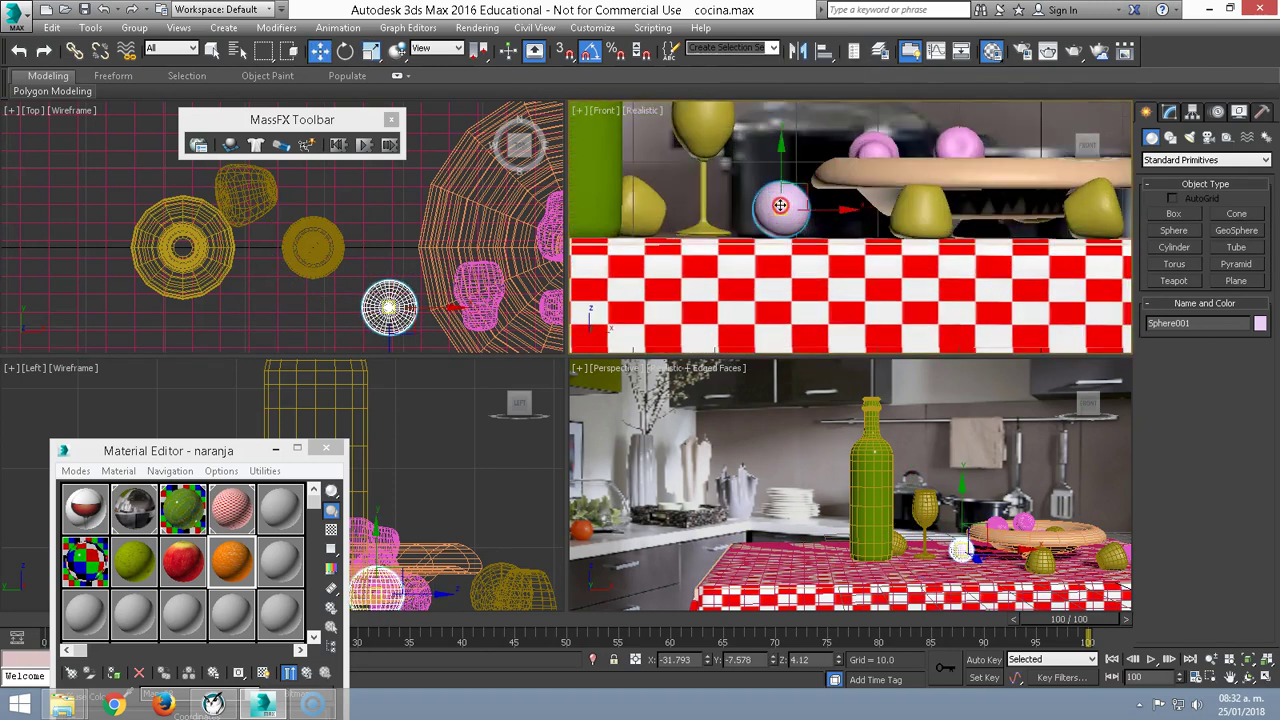
{"action": "scroll", "coordinate": [786, 202], "scroll_direction": "up", "scroll_amount": 2}
- Scale the sphere flatter vertically and wider along X into an orange shape
{"action": "right_click", "coordinate": [785, 201]}
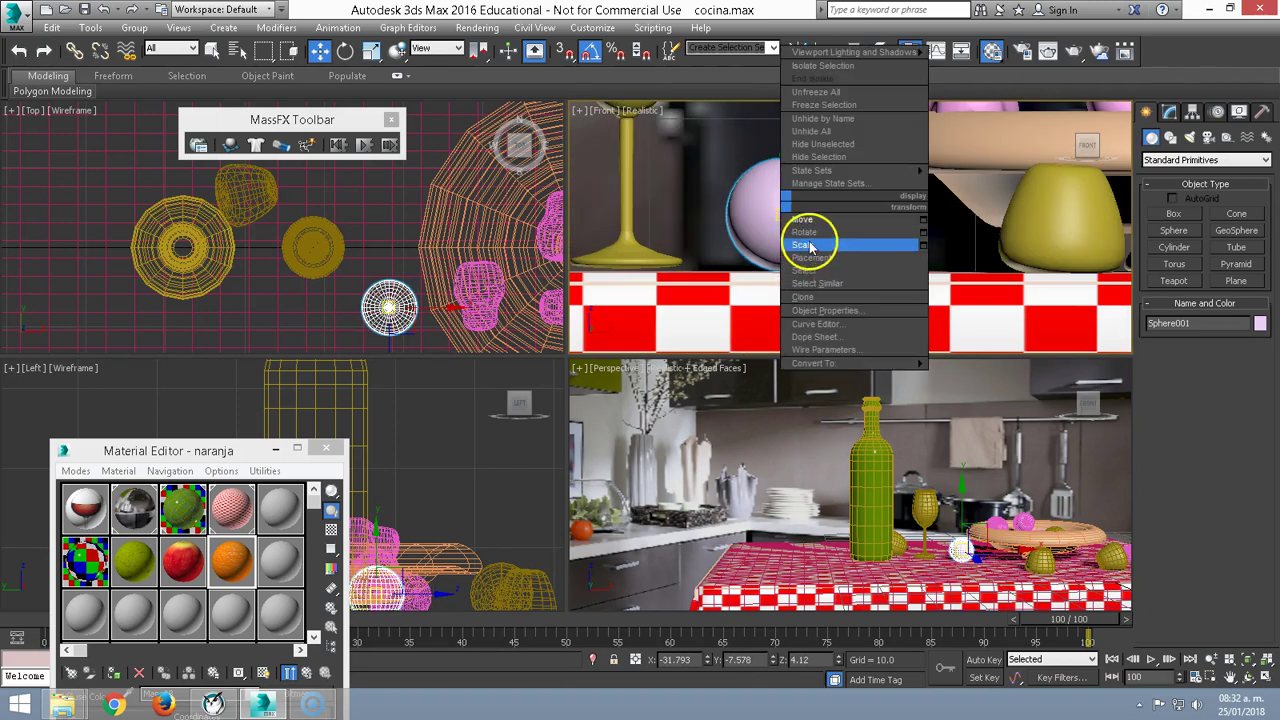
{"action": "left_click", "coordinate": [805, 245]}
{"action": "left_click_drag", "start_coordinate": [786, 143], "coordinate": [800, 200]}
{"action": "middle_click_drag", "start_coordinate": [395, 249], "coordinate": [391, 194]}
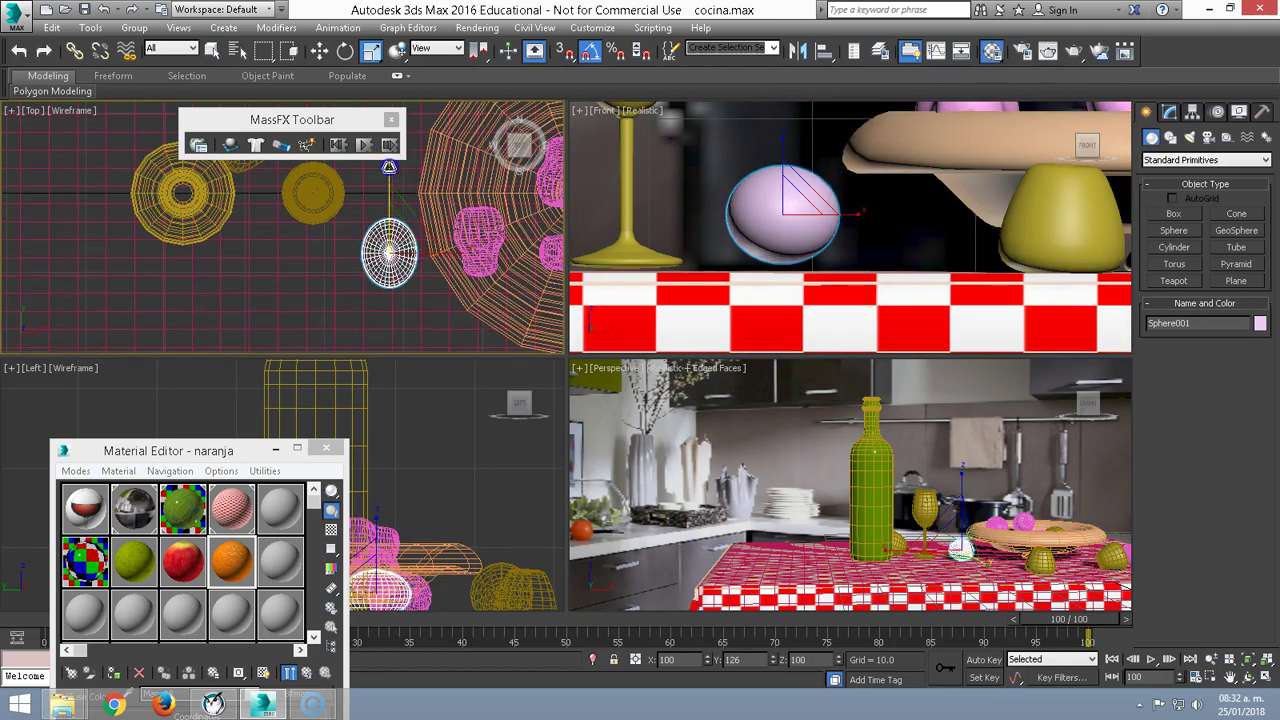
{"action": "left_click_drag", "start_coordinate": [450, 250], "coordinate": [465, 250]}
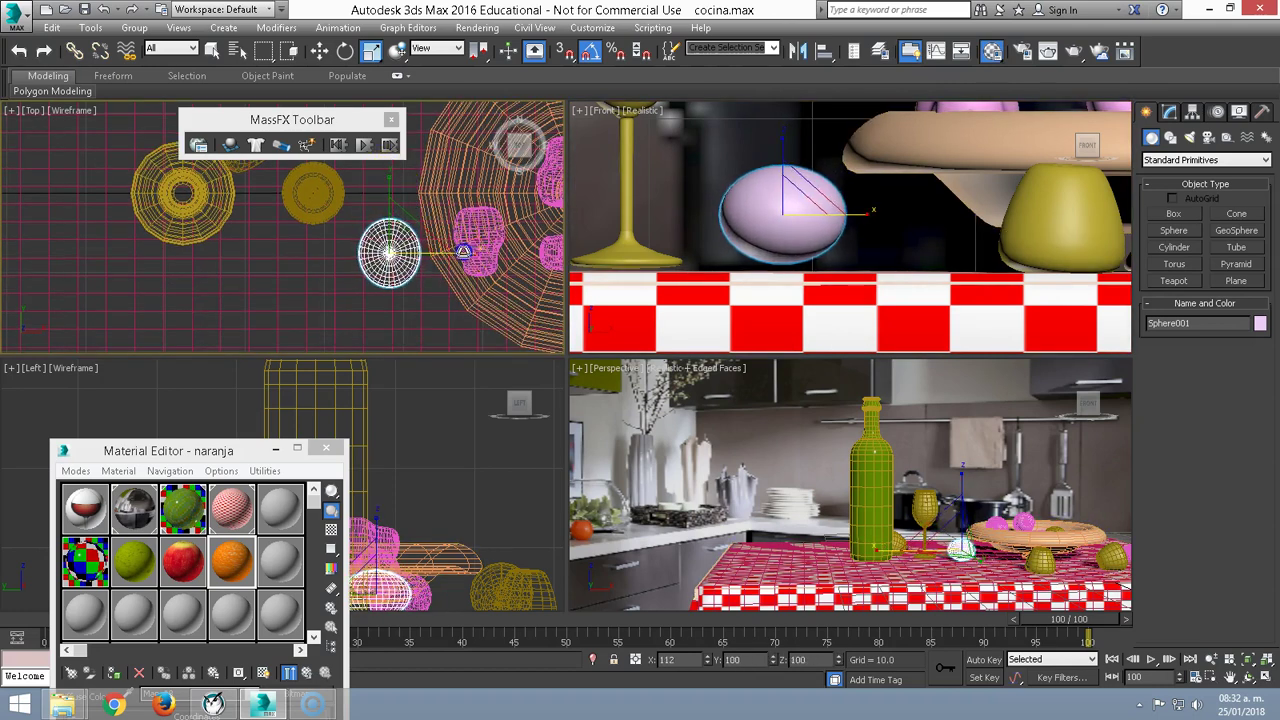
- Lower the sphere slightly so it rests on the tablecloth
{"action": "right_click", "coordinate": [529, 229]}
{"action": "left_click", "coordinate": [651, 223]}
{"action": "right_click", "coordinate": [776, 207]}
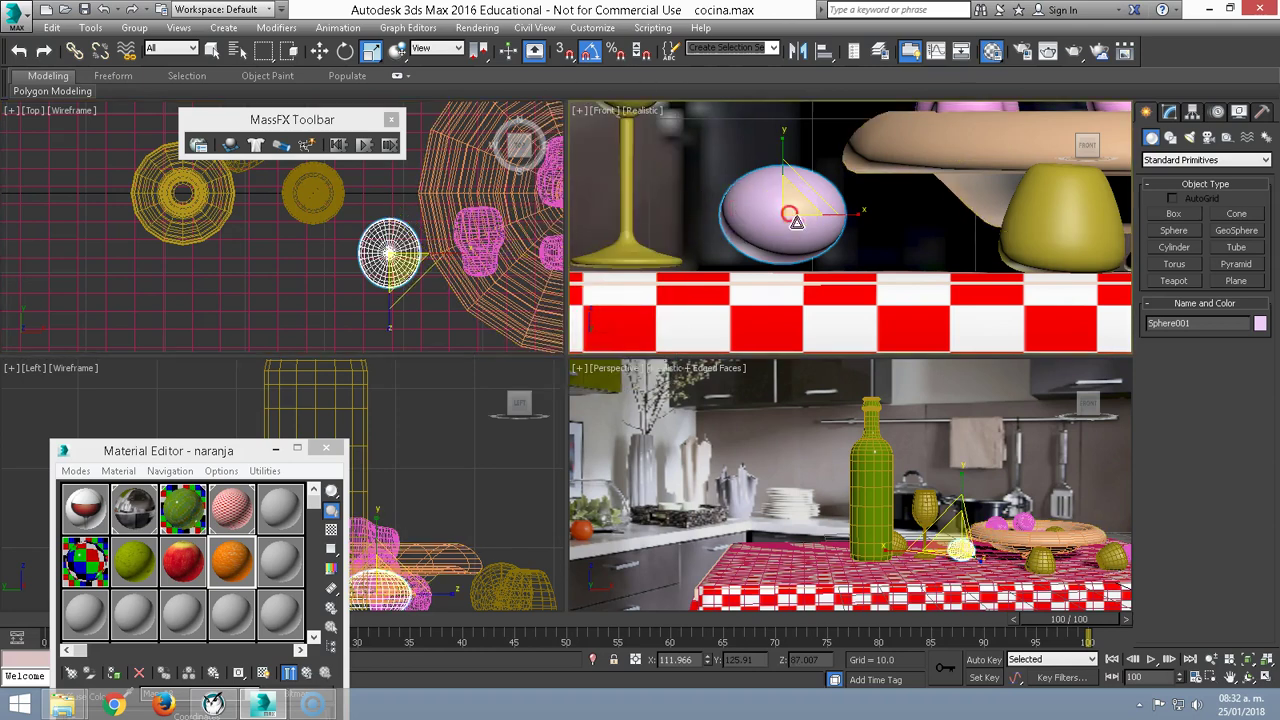
{"action": "right_click", "coordinate": [780, 210]}
{"action": "left_click", "coordinate": [820, 250]}
{"action": "left_click_drag", "start_coordinate": [784, 161], "coordinate": [784, 168]}
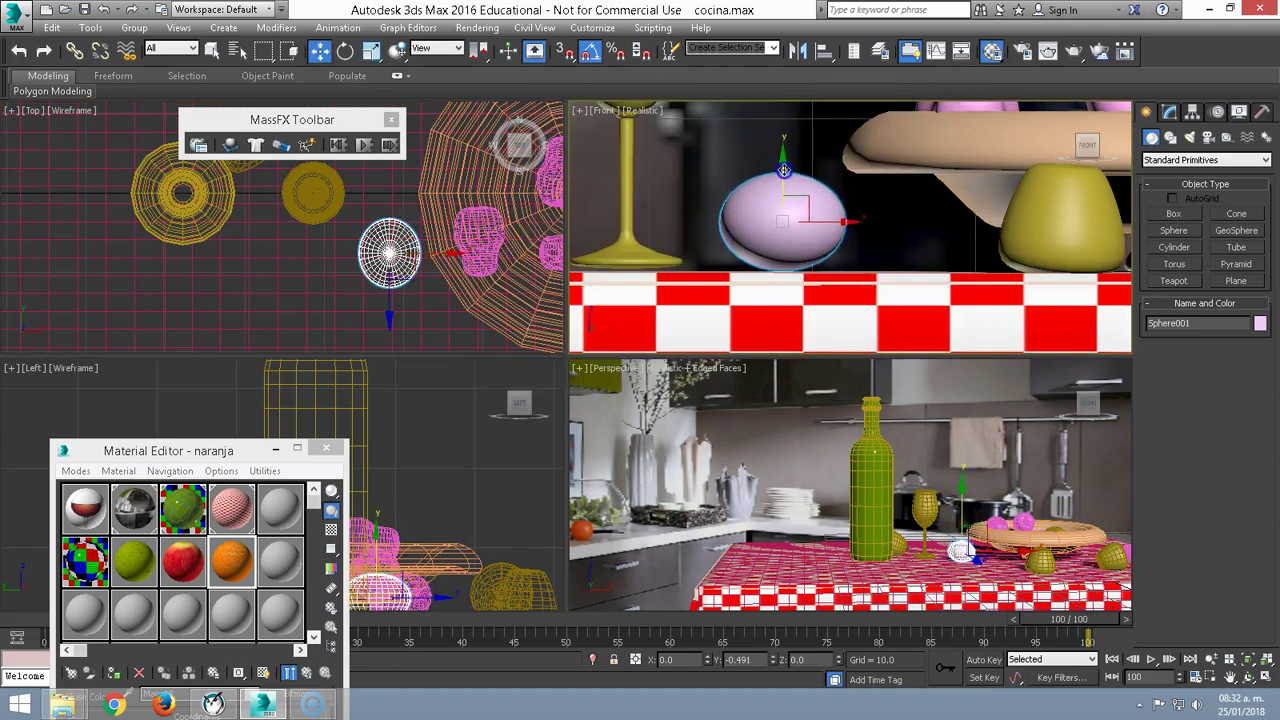
{"action": "scroll", "coordinate": [849, 283], "scroll_direction": "down", "scroll_amount": 2}
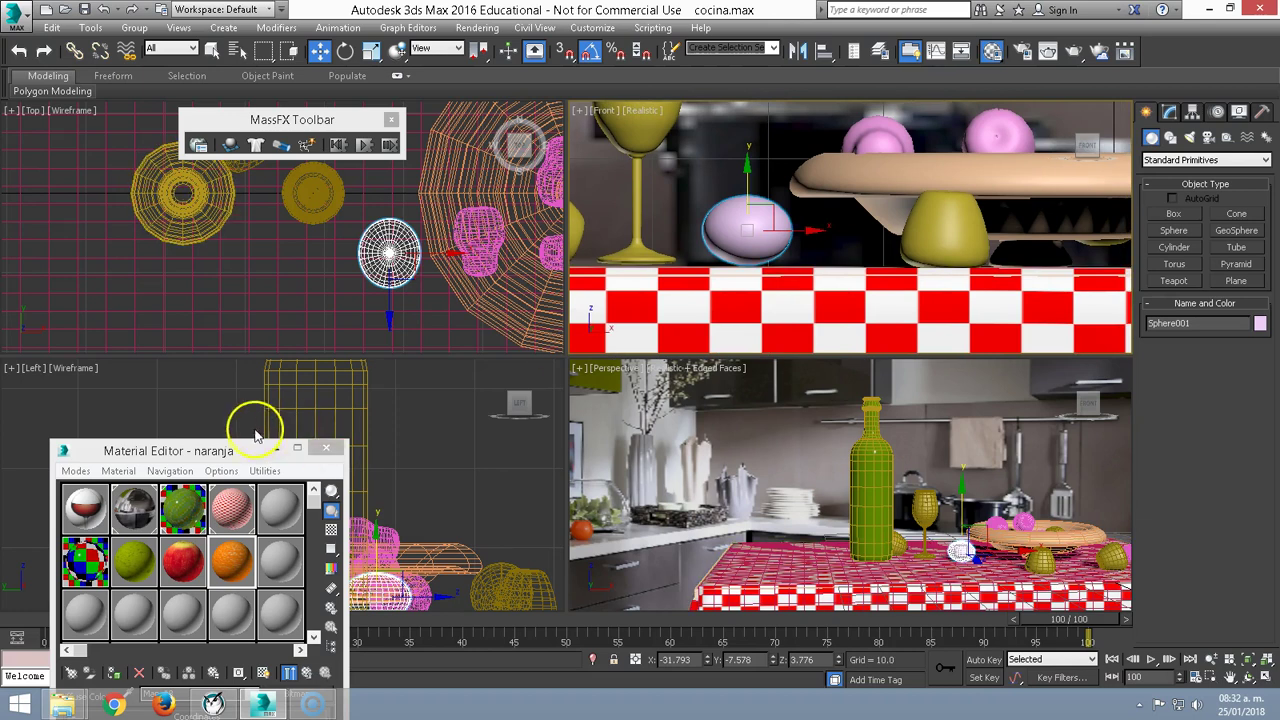
{"action": "left_click_drag", "start_coordinate": [249, 449], "coordinate": [600, 127]}
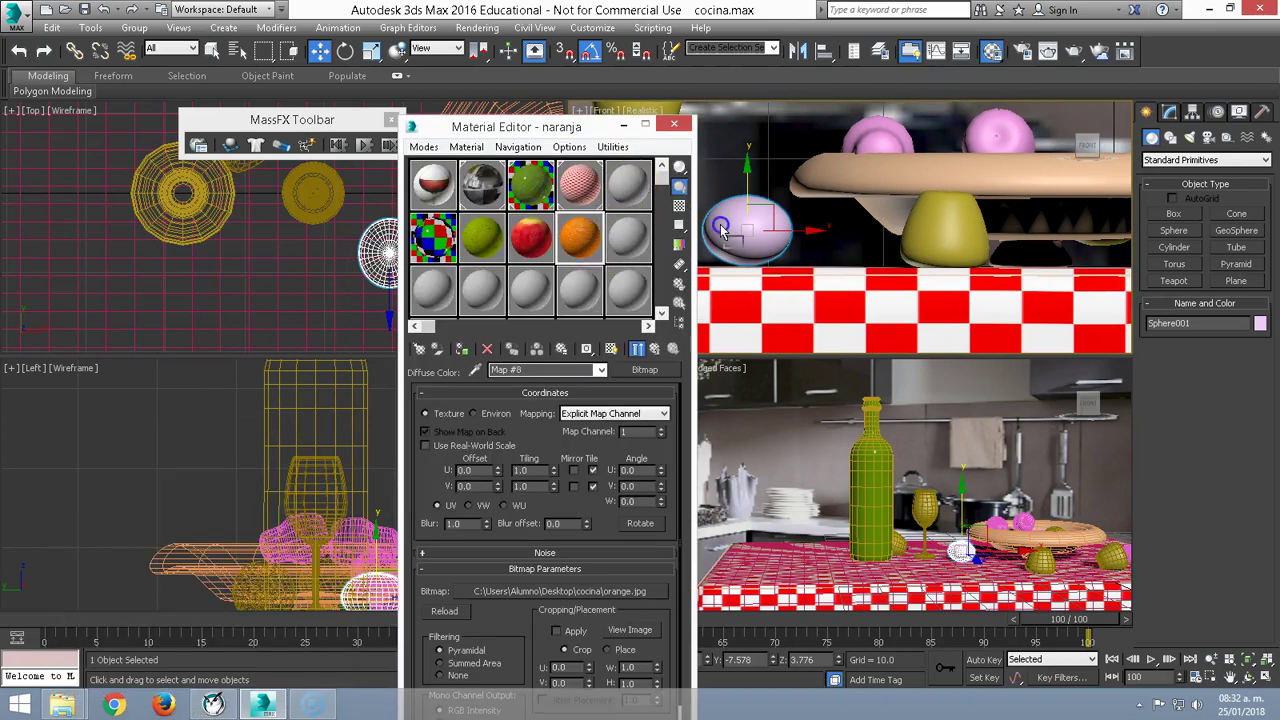
- Apply the naranja material to the orange sphere and show its texture in the viewport
{"action": "left_click_drag", "start_coordinate": [722, 228], "coordinate": [724, 232]}
{"action": "left_click", "coordinate": [611, 348]}
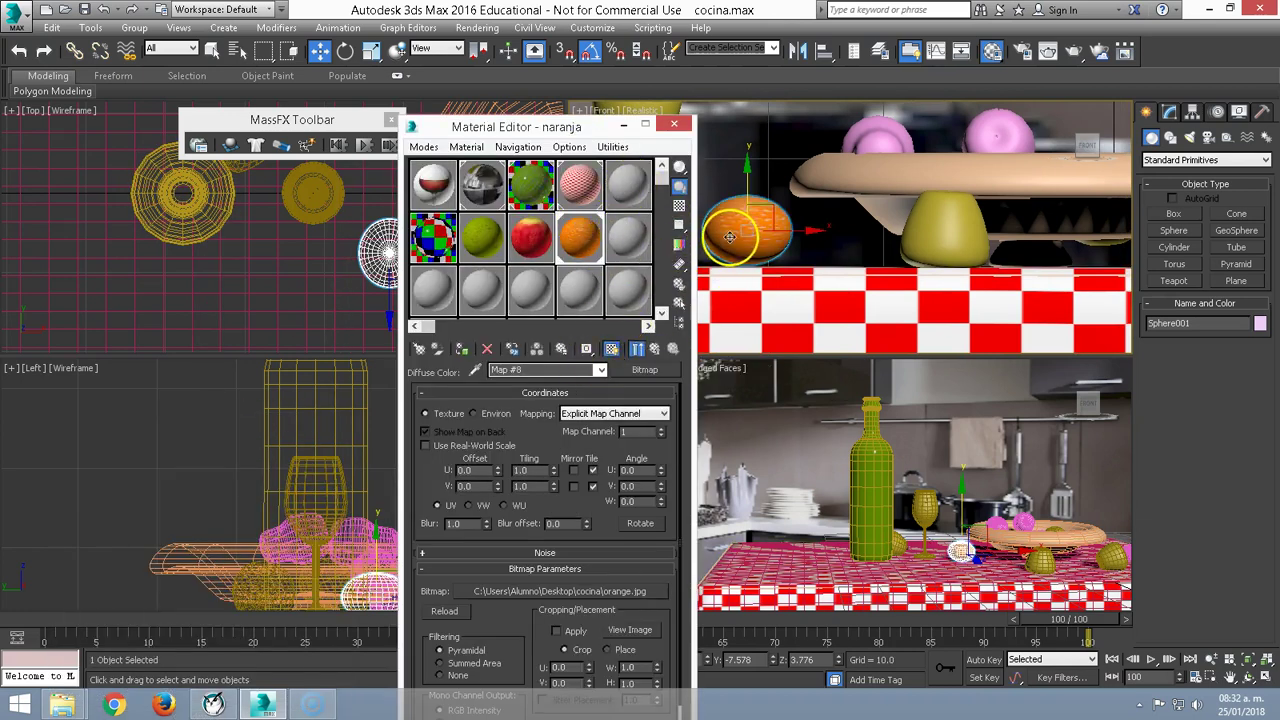
{"action": "scroll", "coordinate": [730, 236], "scroll_direction": "up", "scroll_amount": 3}
{"action": "scroll", "coordinate": [747, 236], "scroll_direction": "up", "scroll_amount": 2}
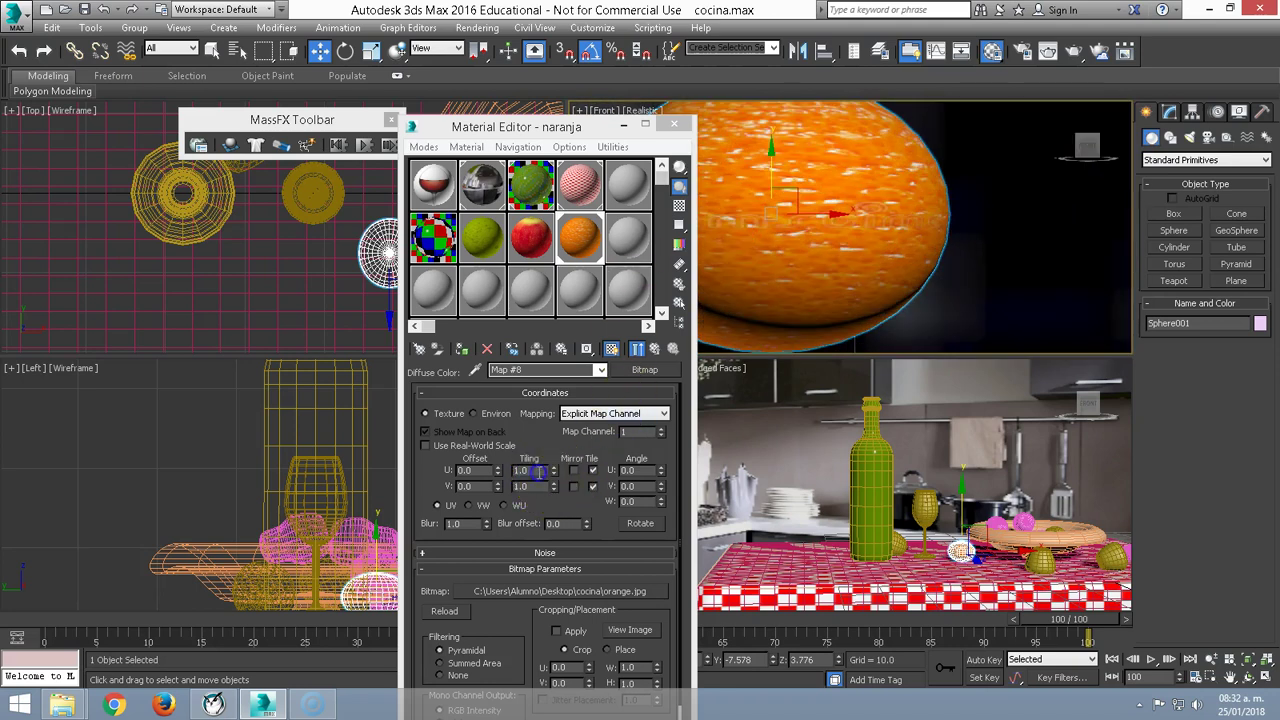
- Tile the orange texture 3.1 × 1.3 and raise the material's glossiness to 41
{"action": "type", "text": "5"}
{"action": "key", "text": "Return"}
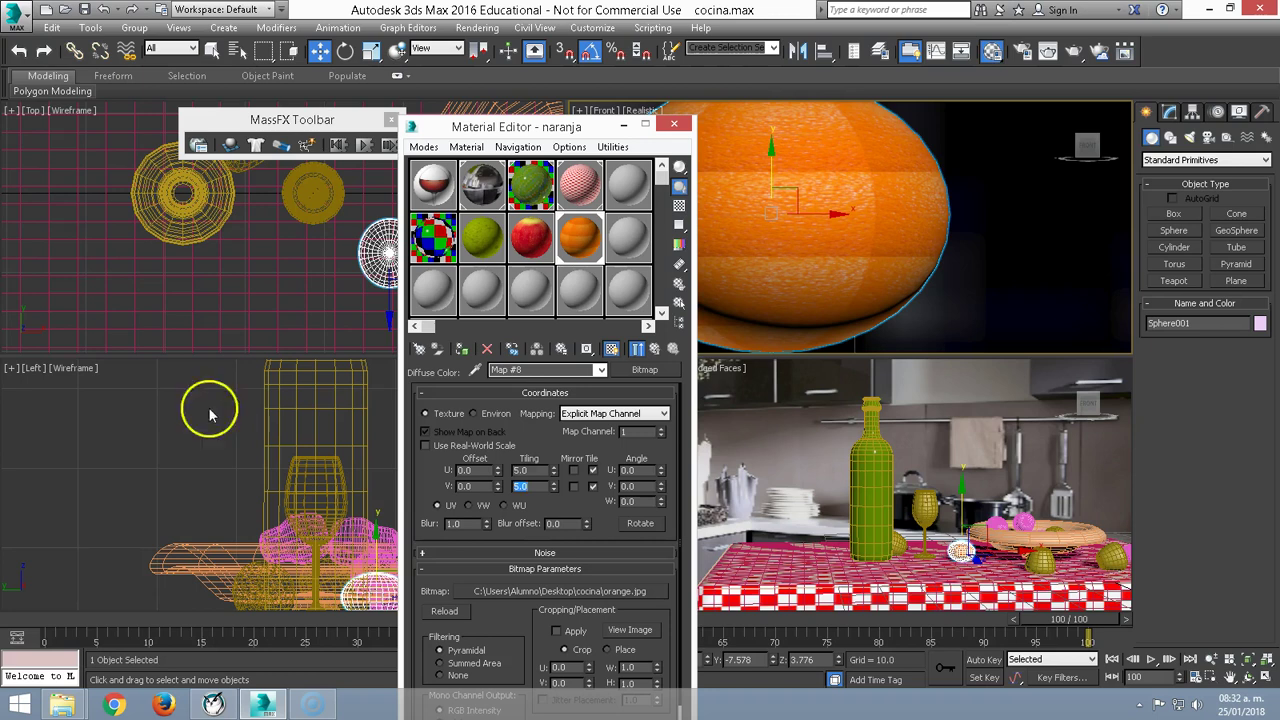
{"action": "double_click", "coordinate": [521, 470]}
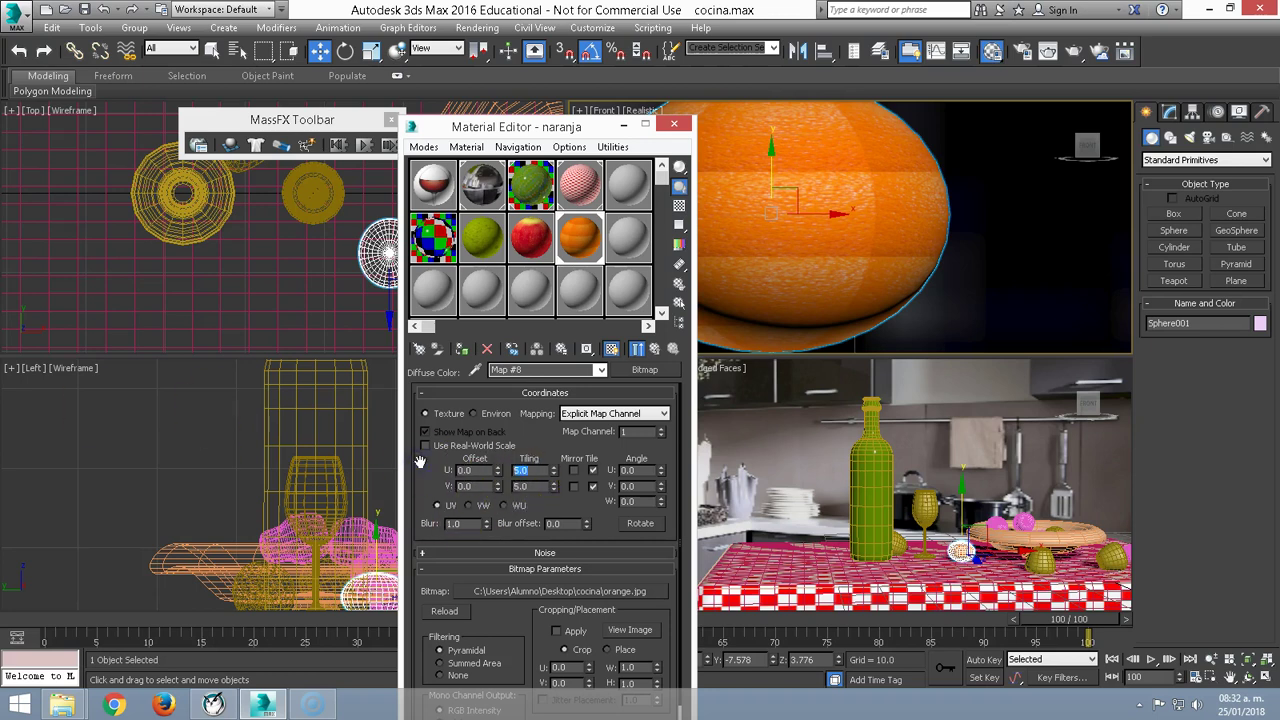
{"action": "type", "text": "2"}
{"action": "key", "text": "Tab"}
{"action": "type", "text": "2"}
{"action": "key", "text": "Return"}
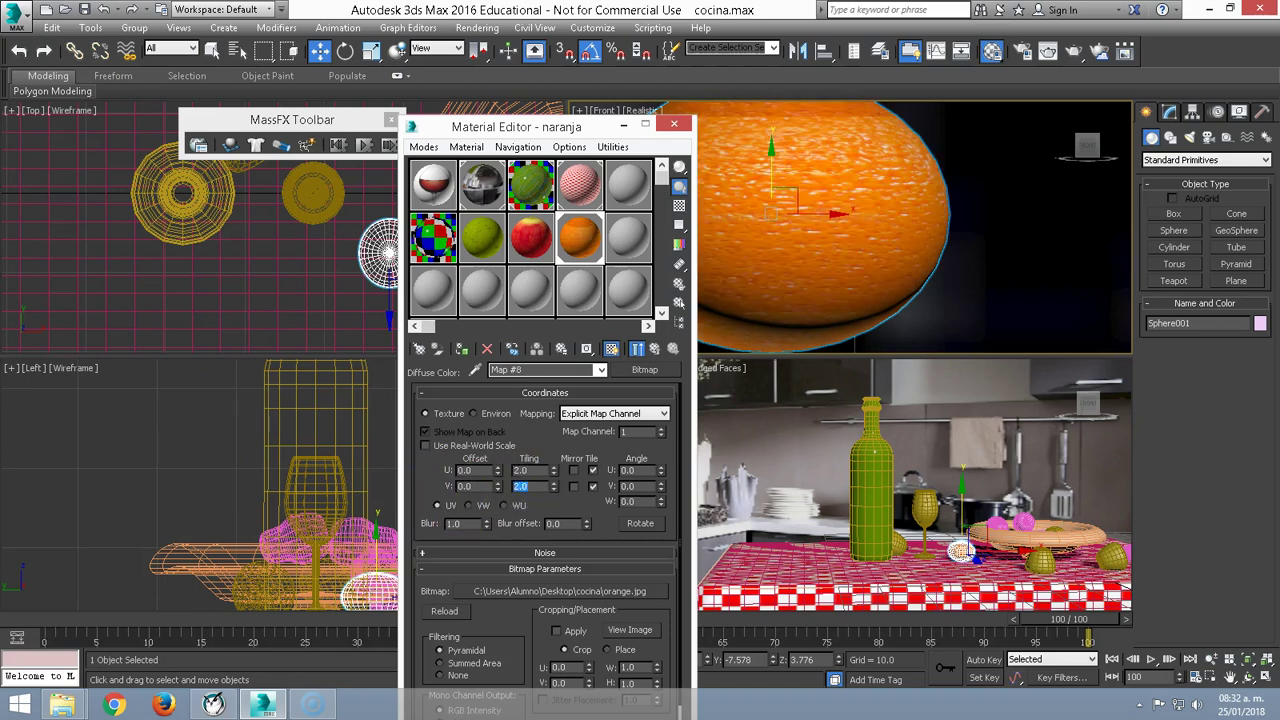
{"action": "left_click", "coordinate": [723, 302]}
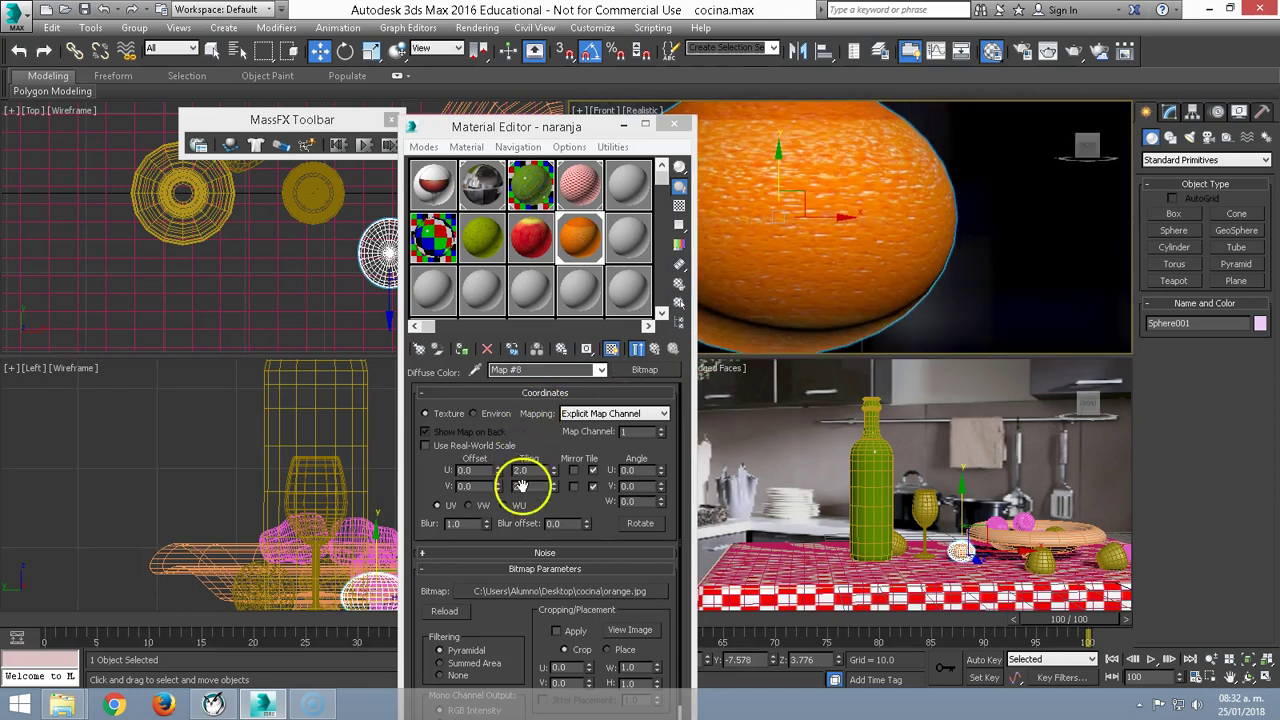
{"action": "left_click_drag", "start_coordinate": [552, 487], "coordinate": [553, 488]}
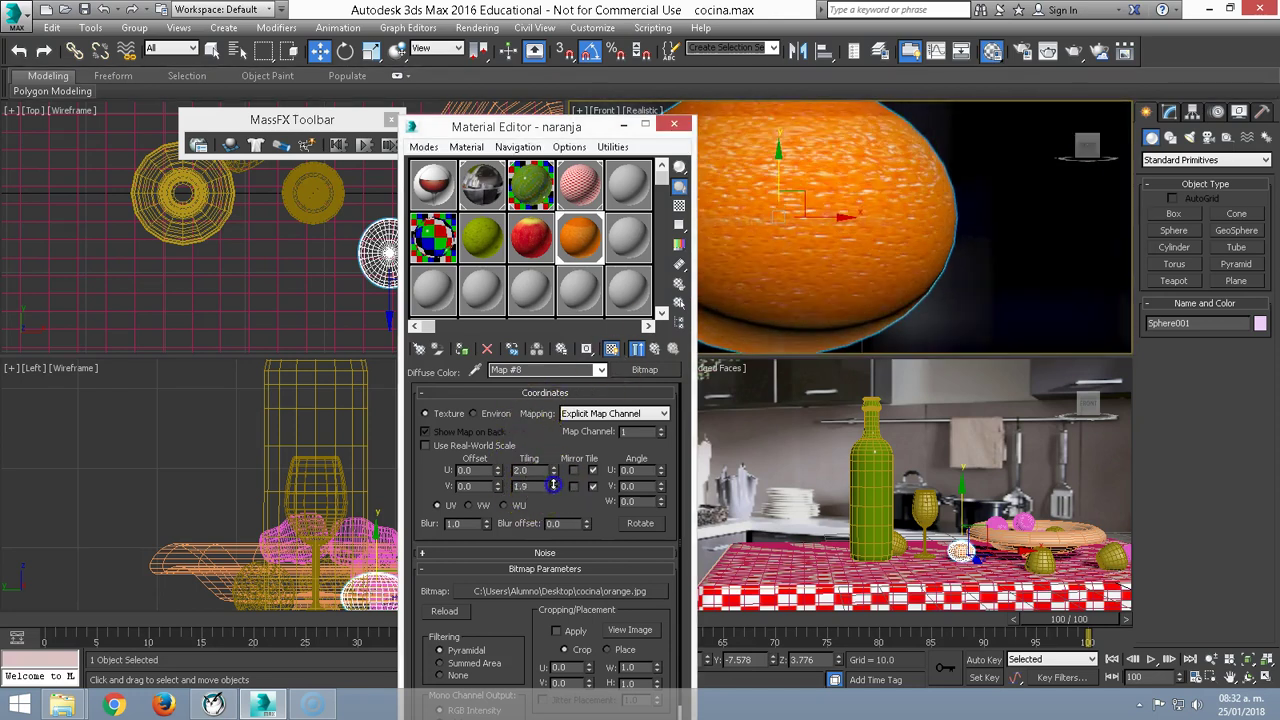
{"action": "left_click_drag", "start_coordinate": [553, 469], "coordinate": [553, 459]}
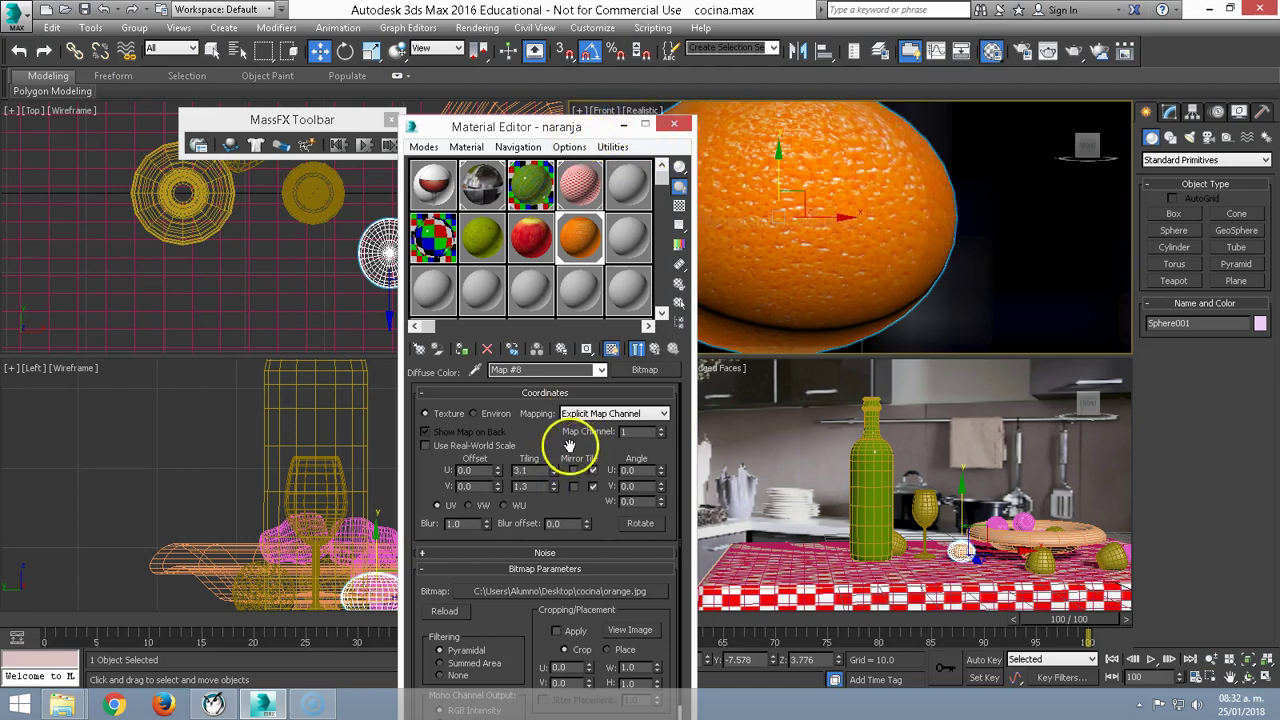
{"action": "left_click", "coordinate": [655, 348]}
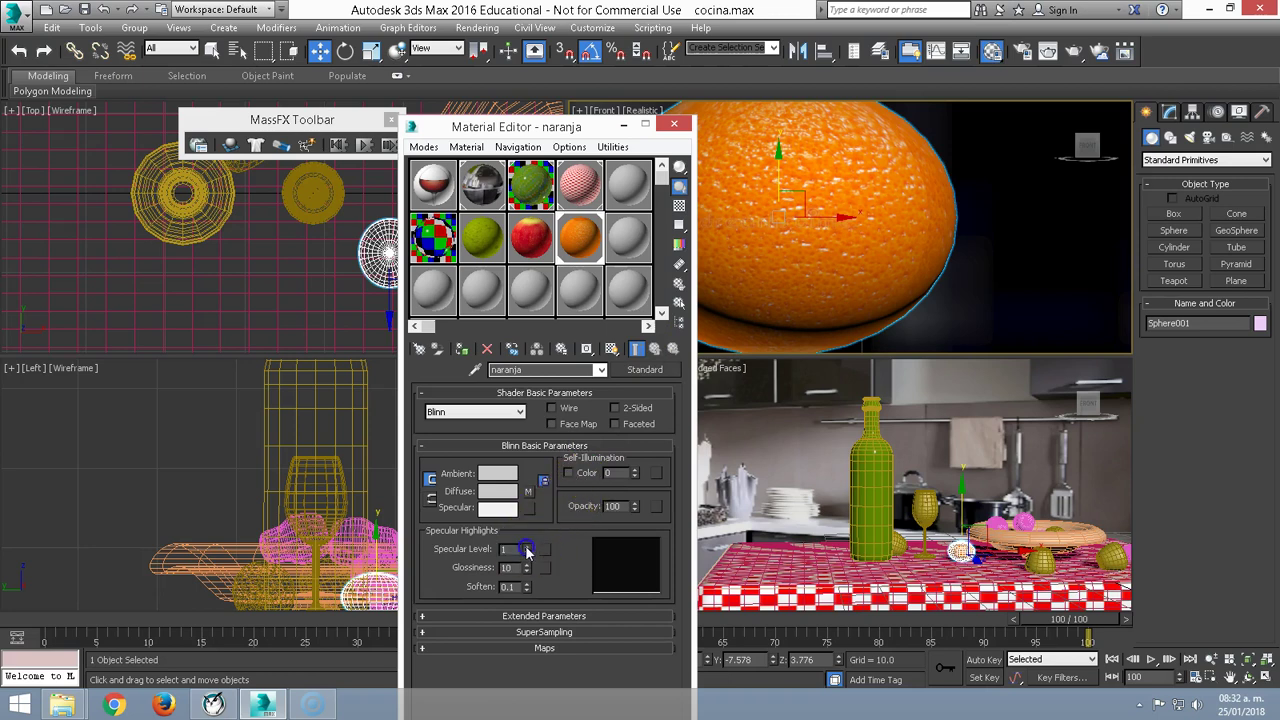
{"action": "left_click_drag", "start_coordinate": [527, 567], "coordinate": [529, 548]}
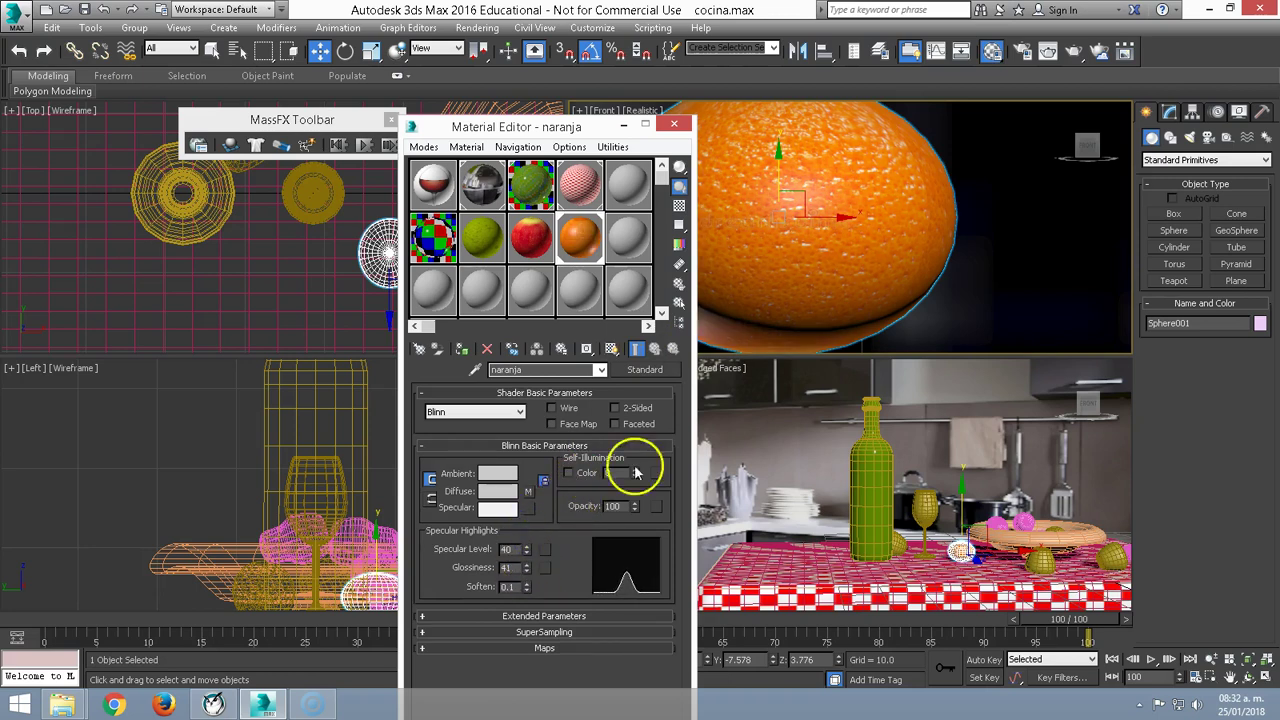
- Apply the manzana apple material to the fruit under the plate and show its map
{"action": "scroll", "coordinate": [814, 260], "scroll_direction": "down", "scroll_amount": 5}
{"action": "scroll", "coordinate": [844, 276], "scroll_direction": "up", "scroll_amount": 5}
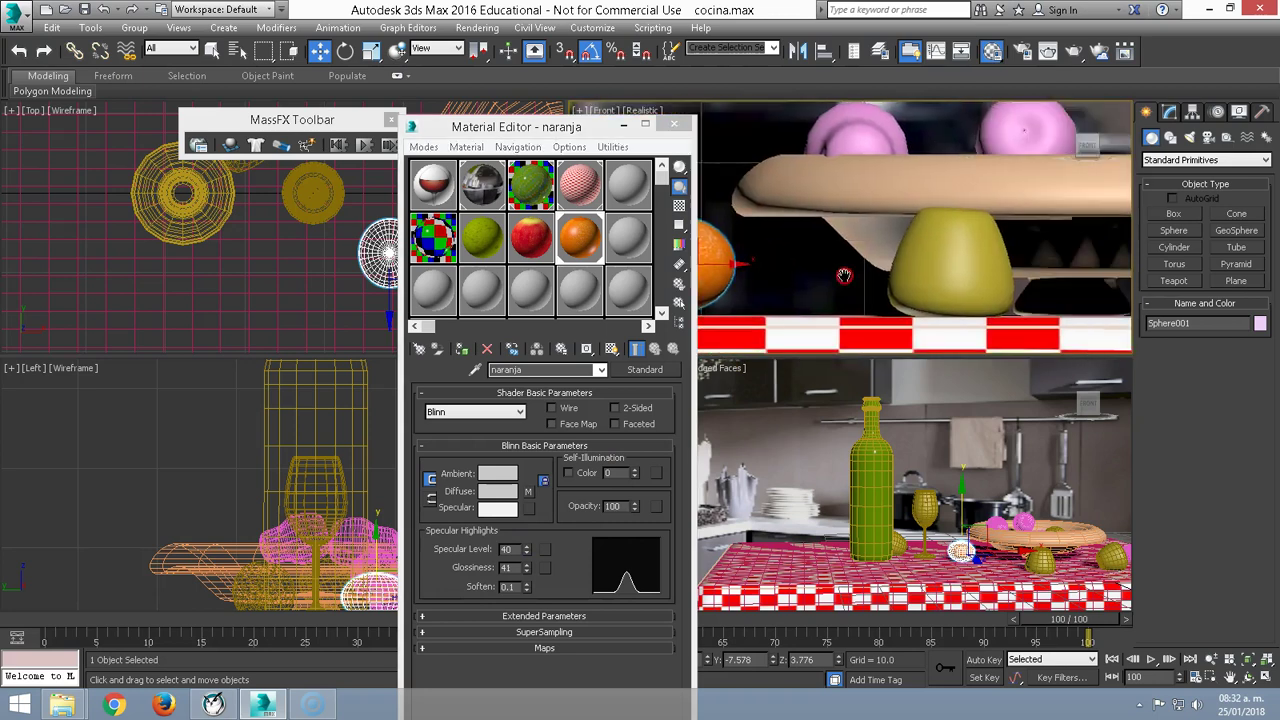
{"action": "middle_click_drag", "start_coordinate": [844, 276], "coordinate": [804, 280]}
{"action": "left_click_drag", "start_coordinate": [580, 237], "coordinate": [528, 234]}
{"action": "left_click_drag", "start_coordinate": [922, 258], "coordinate": [920, 256]}
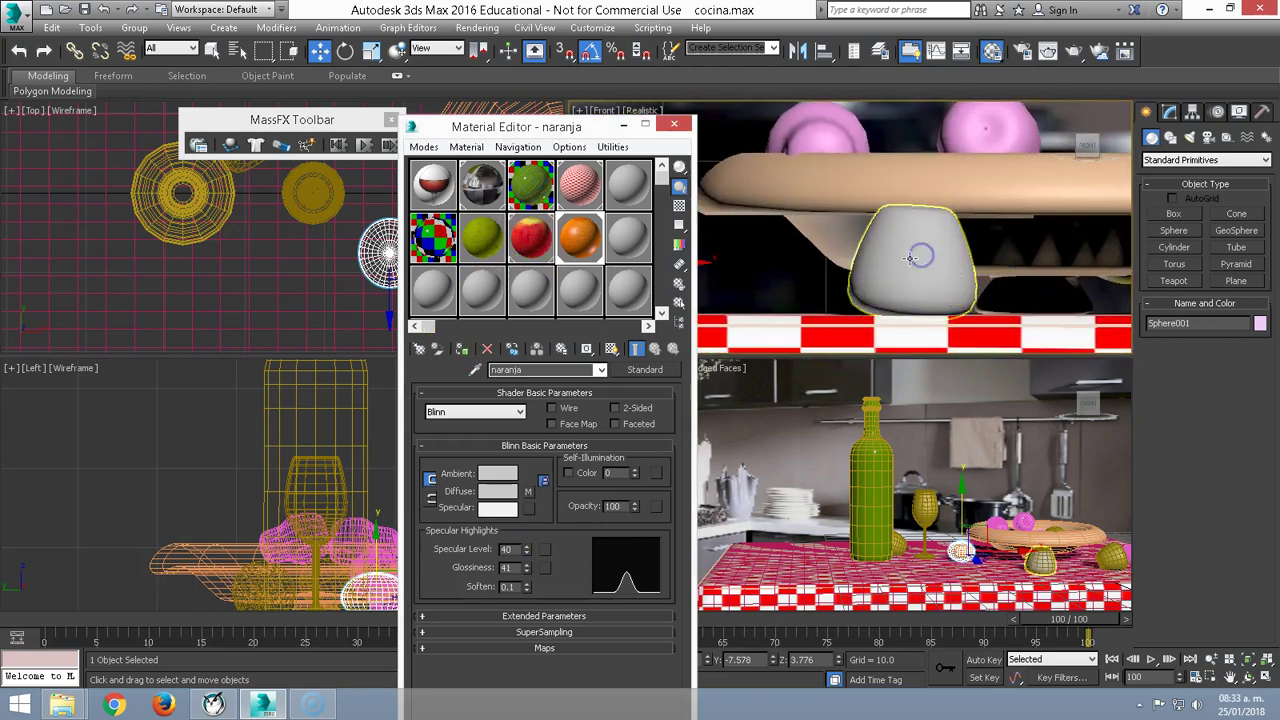
{"action": "left_click", "coordinate": [611, 348]}
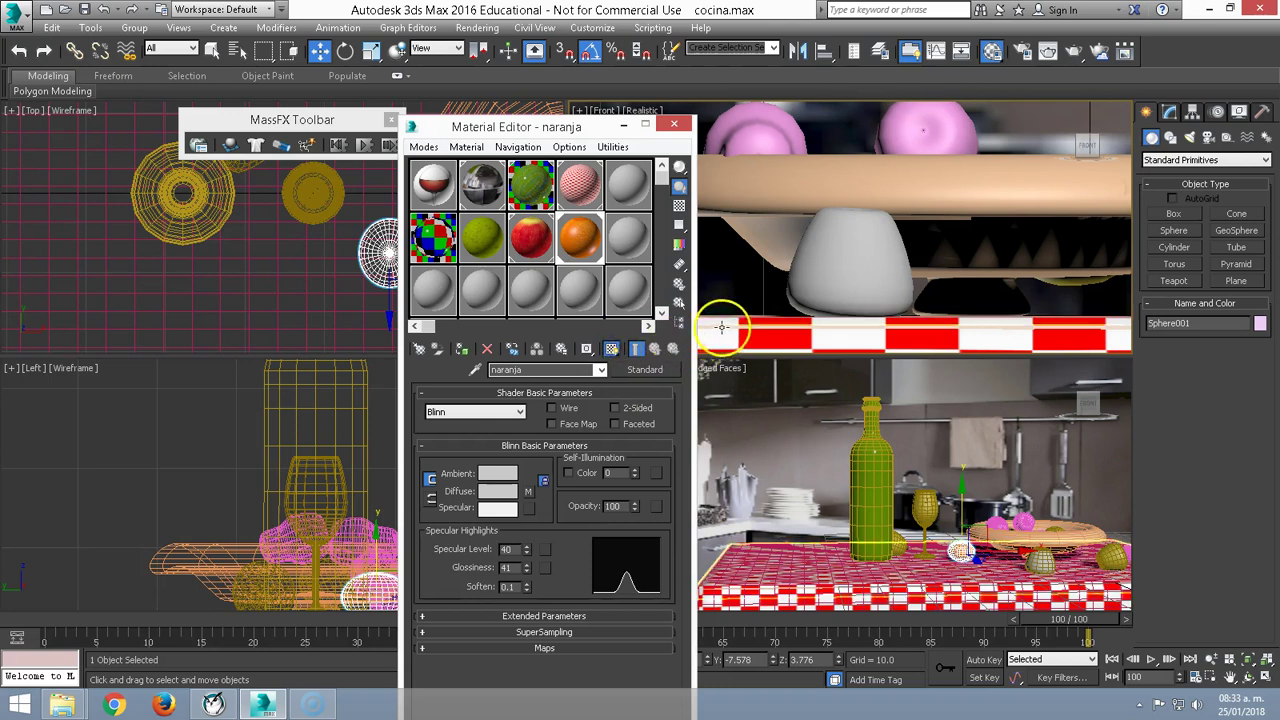
{"action": "left_click", "coordinate": [538, 245]}
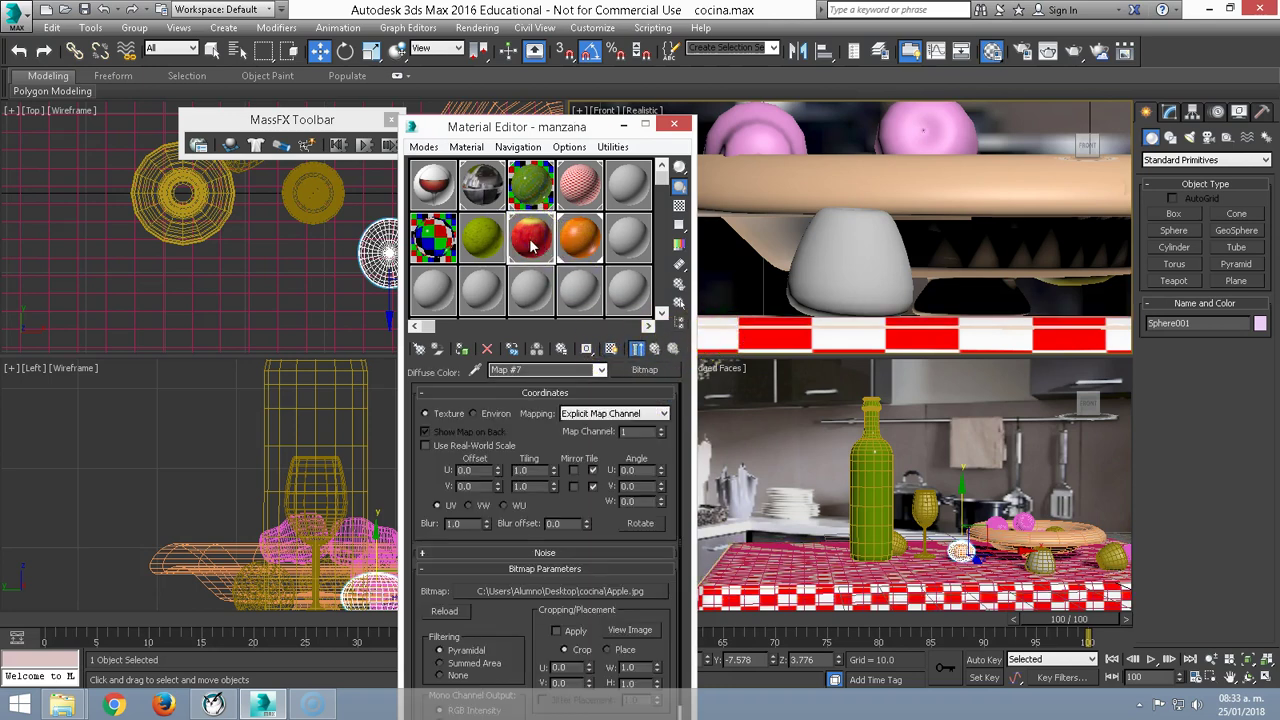
{"action": "left_click_drag", "start_coordinate": [838, 250], "coordinate": [838, 250]}
{"action": "left_click", "coordinate": [611, 348]}
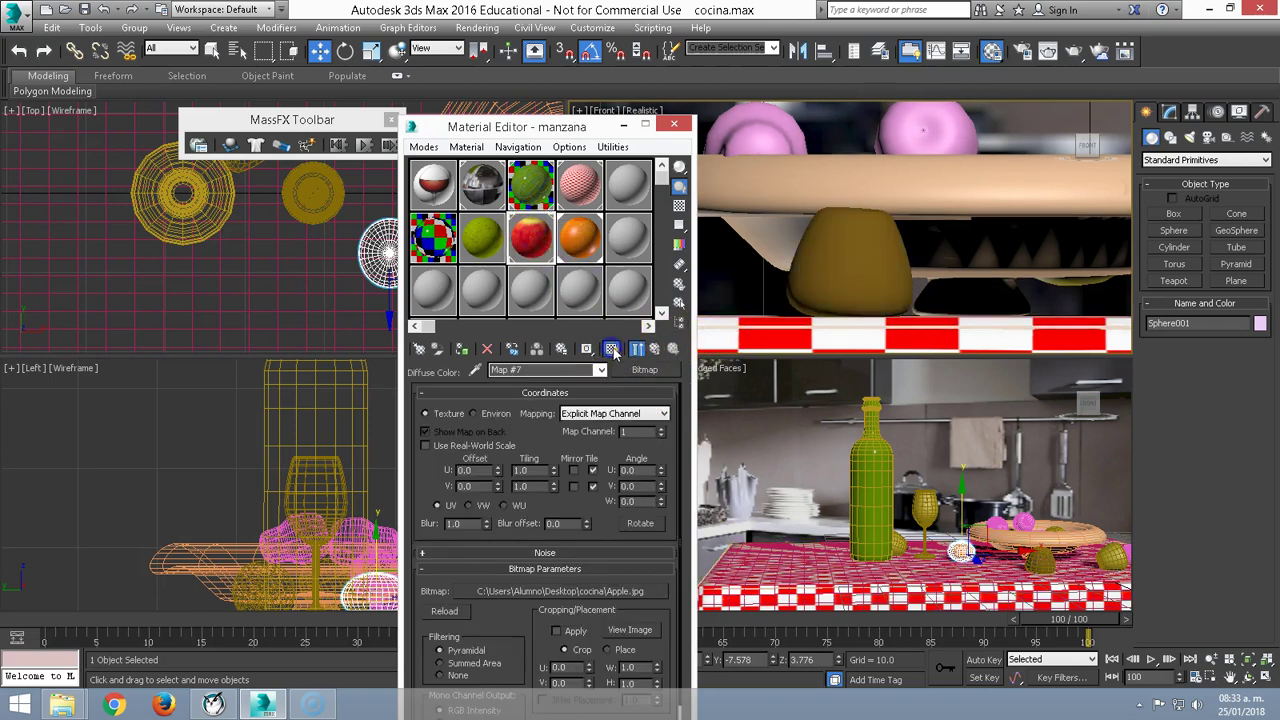
- Render a preview of the apple, then set the texture's vertical tiling to 1.8
{"action": "left_click", "coordinate": [850, 262]}
{"action": "scroll", "coordinate": [850, 262], "scroll_direction": "up", "scroll_amount": 2}
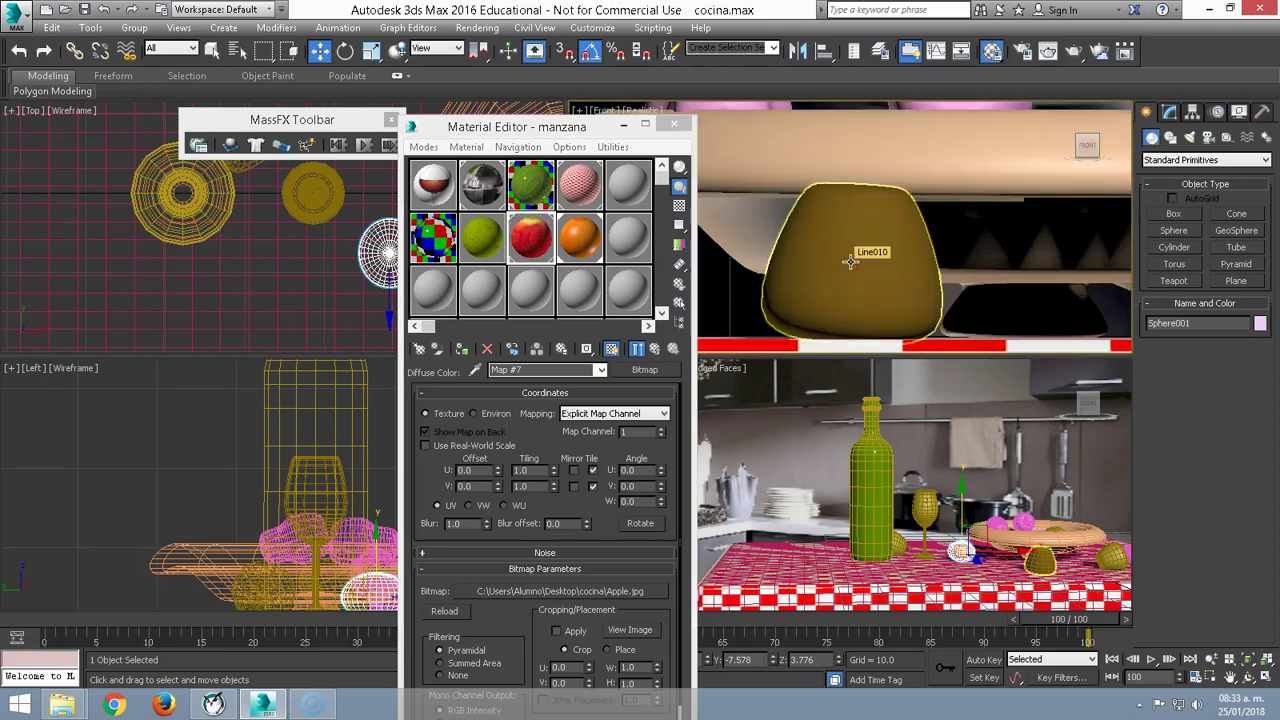
{"action": "key", "text": "shift+q"}
{"action": "left_click", "coordinate": [702, 130]}
{"action": "left_click", "coordinate": [780, 289]}
{"action": "left_click", "coordinate": [541, 485]}
{"action": "left_click_drag", "start_coordinate": [552, 490], "coordinate": [552, 479]}
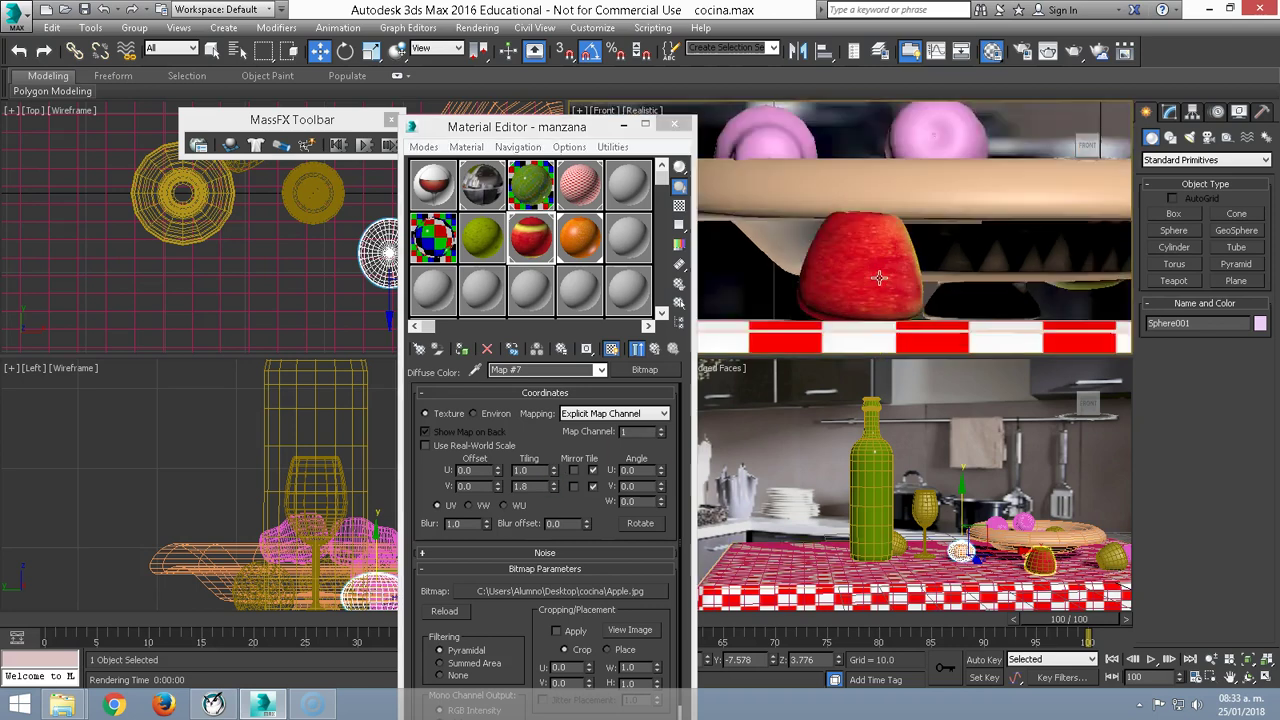
- Turn the green fruit on the right into an apple with the manzana material
{"action": "scroll", "coordinate": [857, 271], "scroll_direction": "down", "scroll_amount": 5}
{"action": "scroll", "coordinate": [942, 544], "scroll_direction": "up", "scroll_amount": 4}
{"action": "scroll", "coordinate": [900, 540], "scroll_direction": "up", "scroll_amount": 1}
{"action": "scroll", "coordinate": [864, 538], "scroll_direction": "up", "scroll_amount": 2}
{"action": "left_click_drag", "start_coordinate": [500, 127], "coordinate": [307, 143]}
{"action": "left_click_drag", "start_coordinate": [342, 254], "coordinate": [872, 445]}
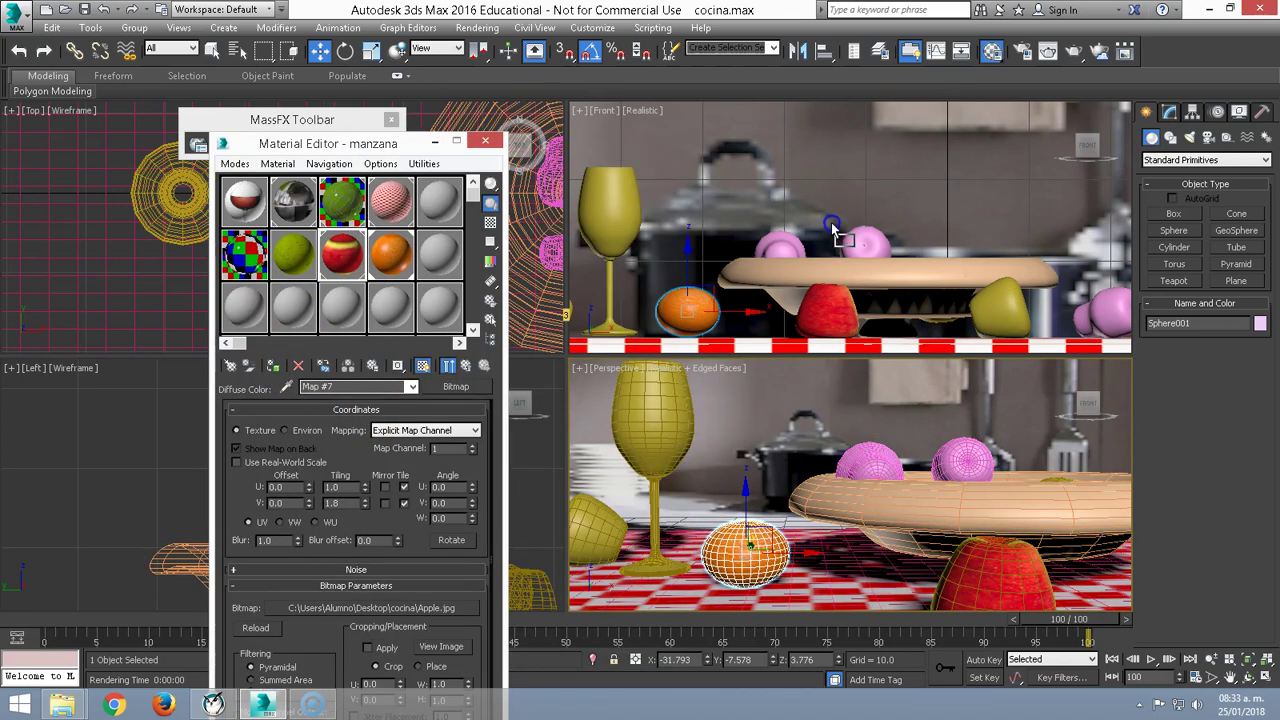
{"action": "left_click_drag", "start_coordinate": [410, 163], "coordinate": [710, 250]}
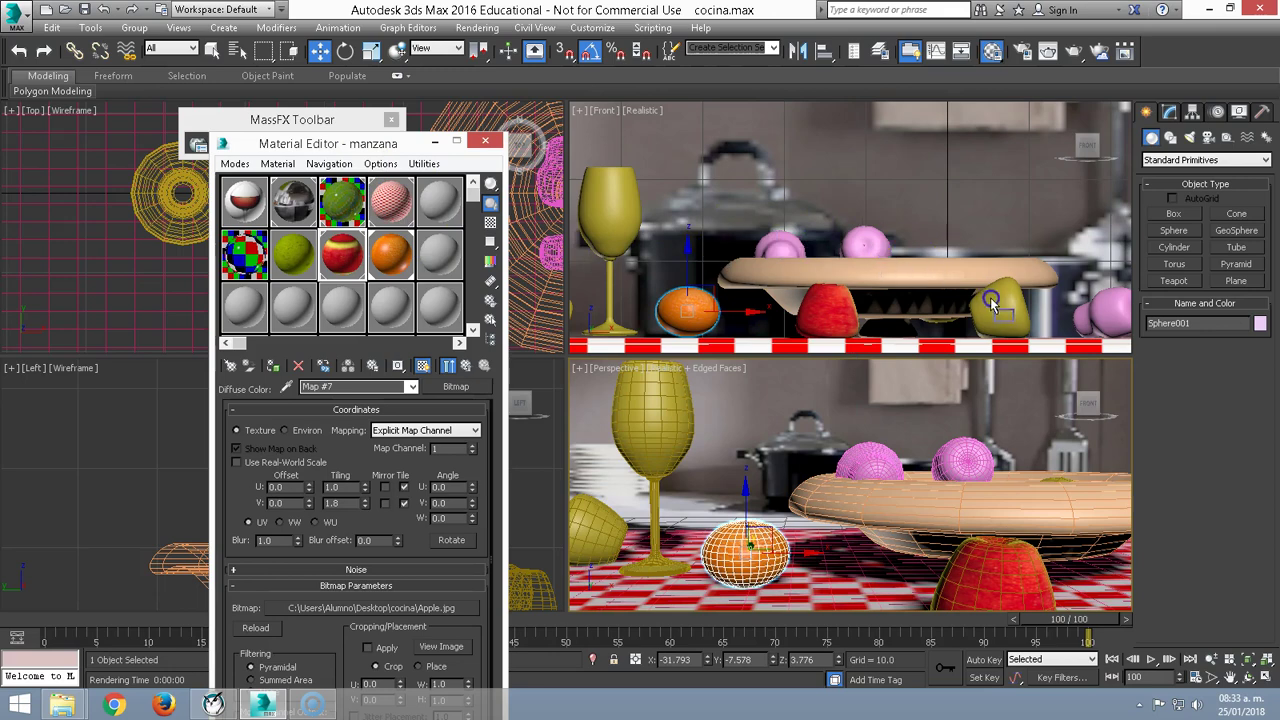
{"action": "left_click_drag", "start_coordinate": [991, 303], "coordinate": [991, 303]}
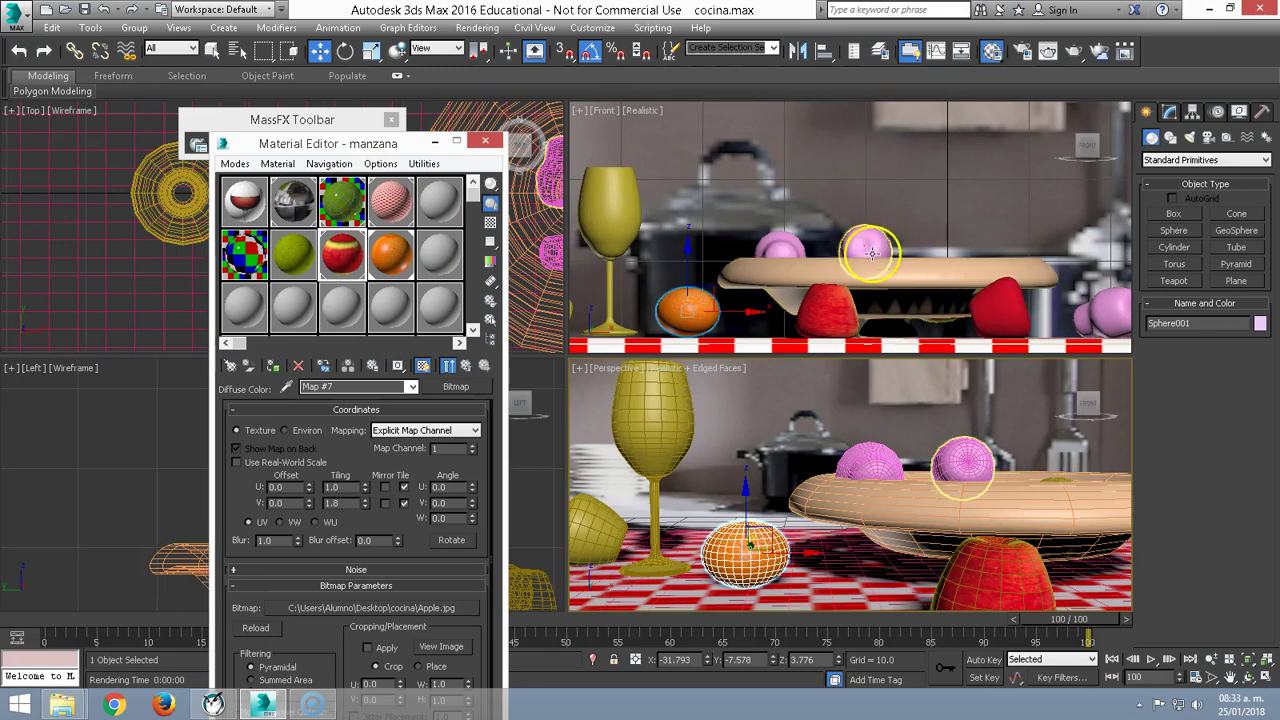
{"action": "middle_click_drag", "start_coordinate": [872, 253], "coordinate": [850, 288], "text": "alt"}
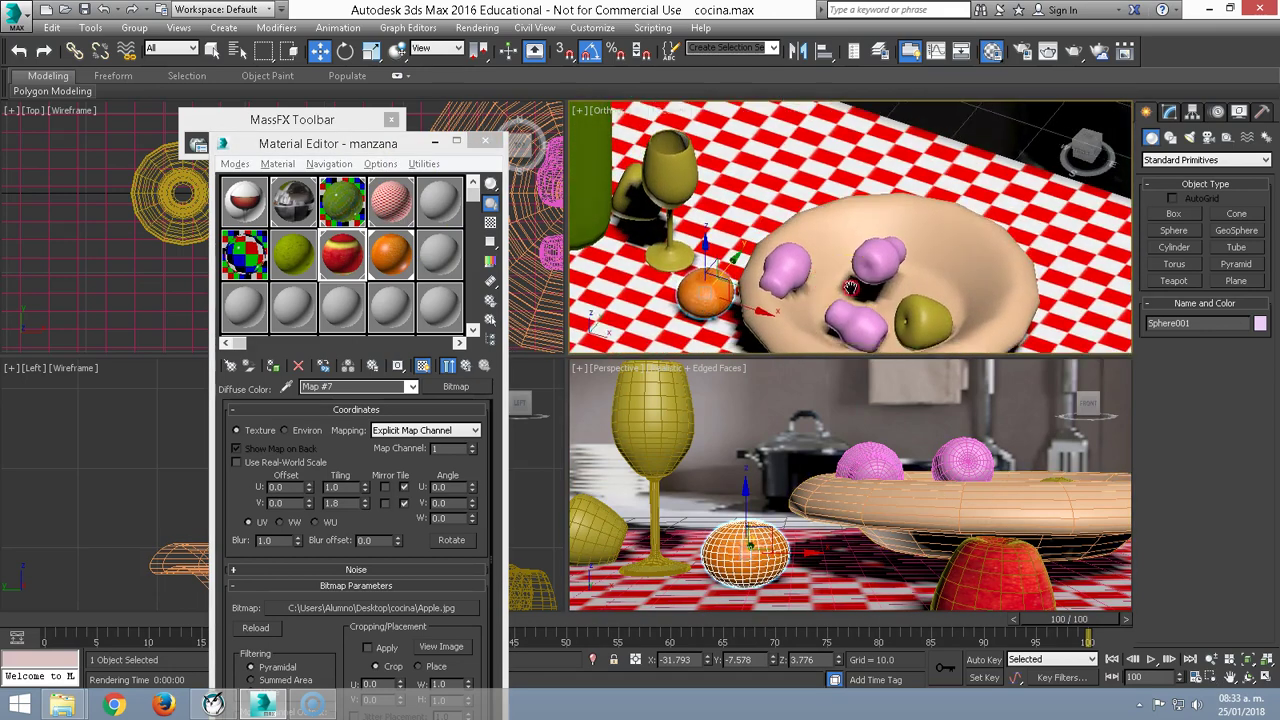
{"action": "scroll", "coordinate": [850, 288], "scroll_direction": "down", "scroll_amount": 3}
{"action": "left_click_drag", "start_coordinate": [342, 253], "coordinate": [632, 262]}
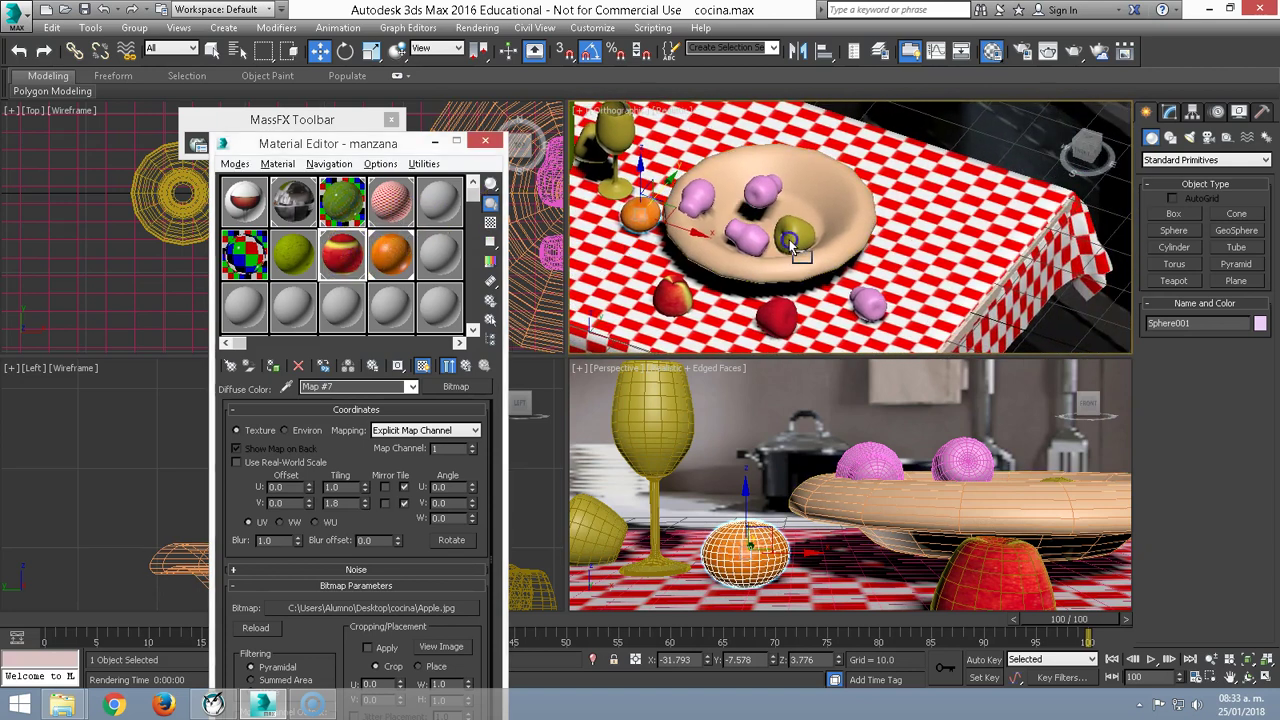
- Make the fruit on the plate an apple and give the pink pears the pera texture
{"action": "left_click_drag", "start_coordinate": [789, 239], "coordinate": [790, 239]}
{"action": "left_click", "coordinate": [296, 258]}
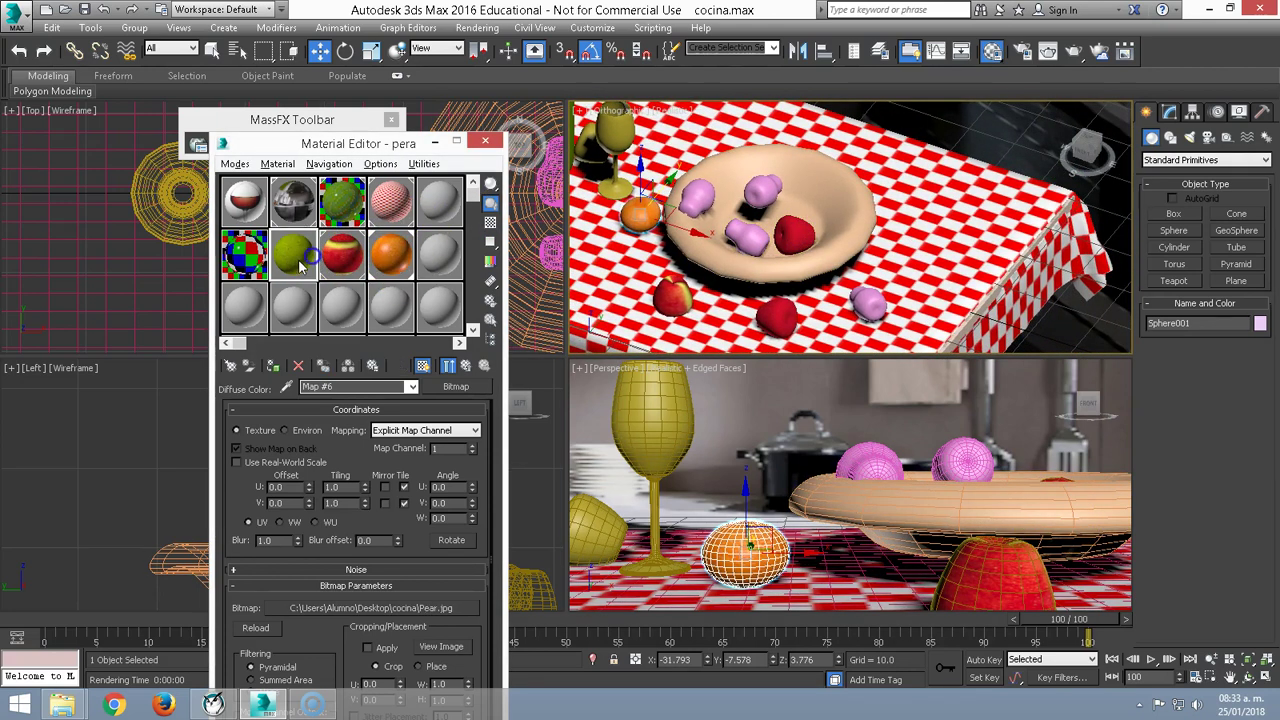
{"action": "mouse_move", "coordinate": [293, 260]}
{"action": "left_mouse_down"}
{"action": "mouse_move", "coordinate": [678, 224]}
{"action": "mouse_move", "coordinate": [698, 197]}
{"action": "left_mouse_up"}
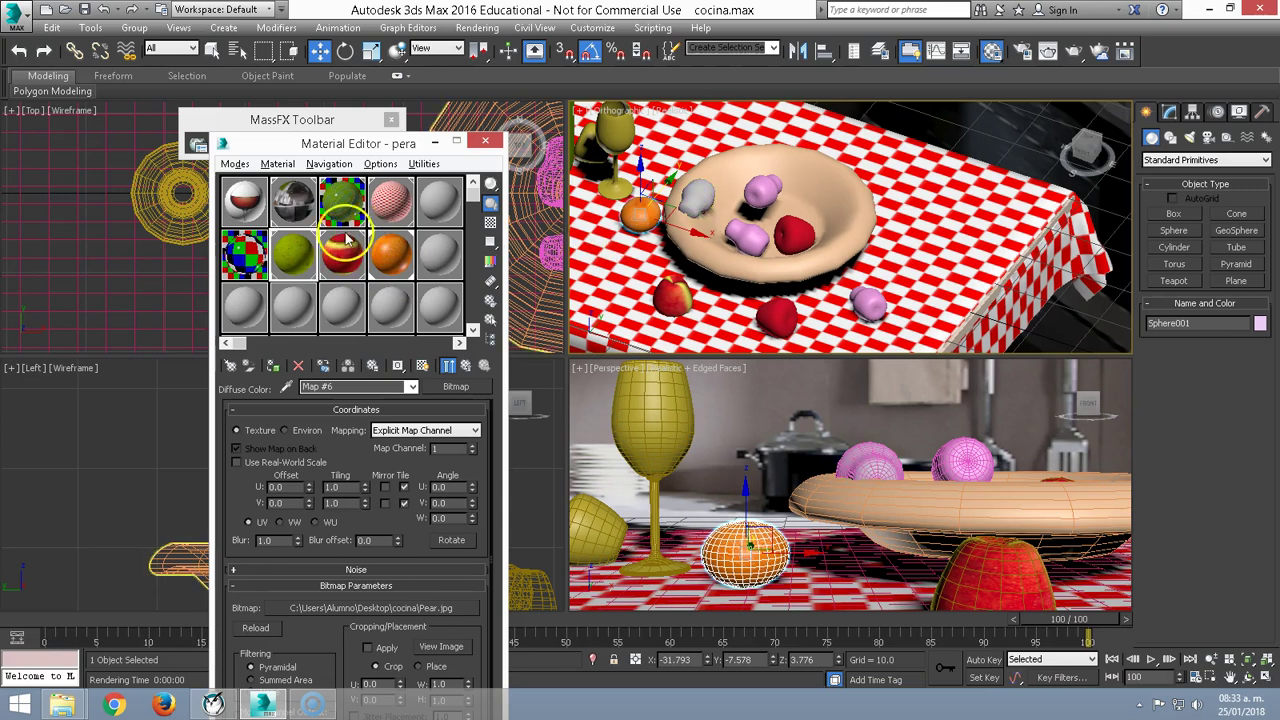
{"action": "left_click", "coordinate": [422, 367]}
{"action": "scroll", "coordinate": [700, 197], "scroll_direction": "up", "scroll_amount": 5}
{"action": "scroll", "coordinate": [695, 195], "scroll_direction": "up", "scroll_amount": 3}
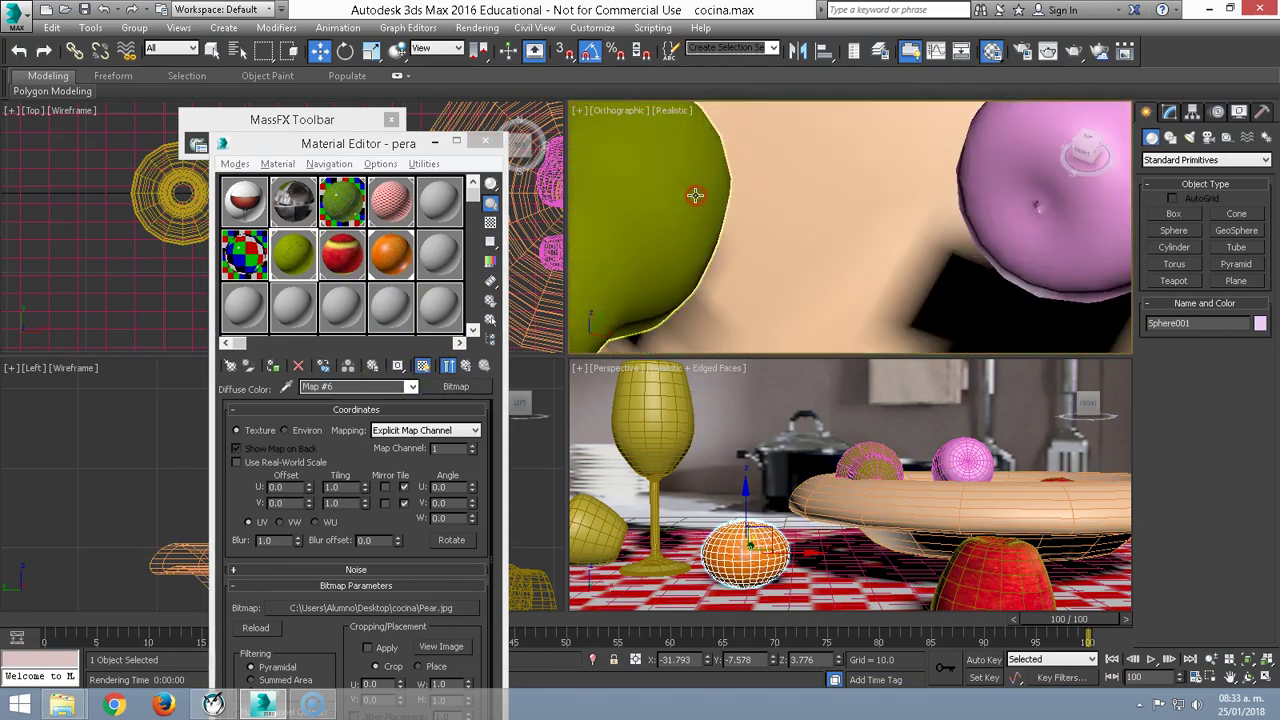
{"action": "scroll", "coordinate": [695, 195], "scroll_direction": "down", "scroll_amount": 5}
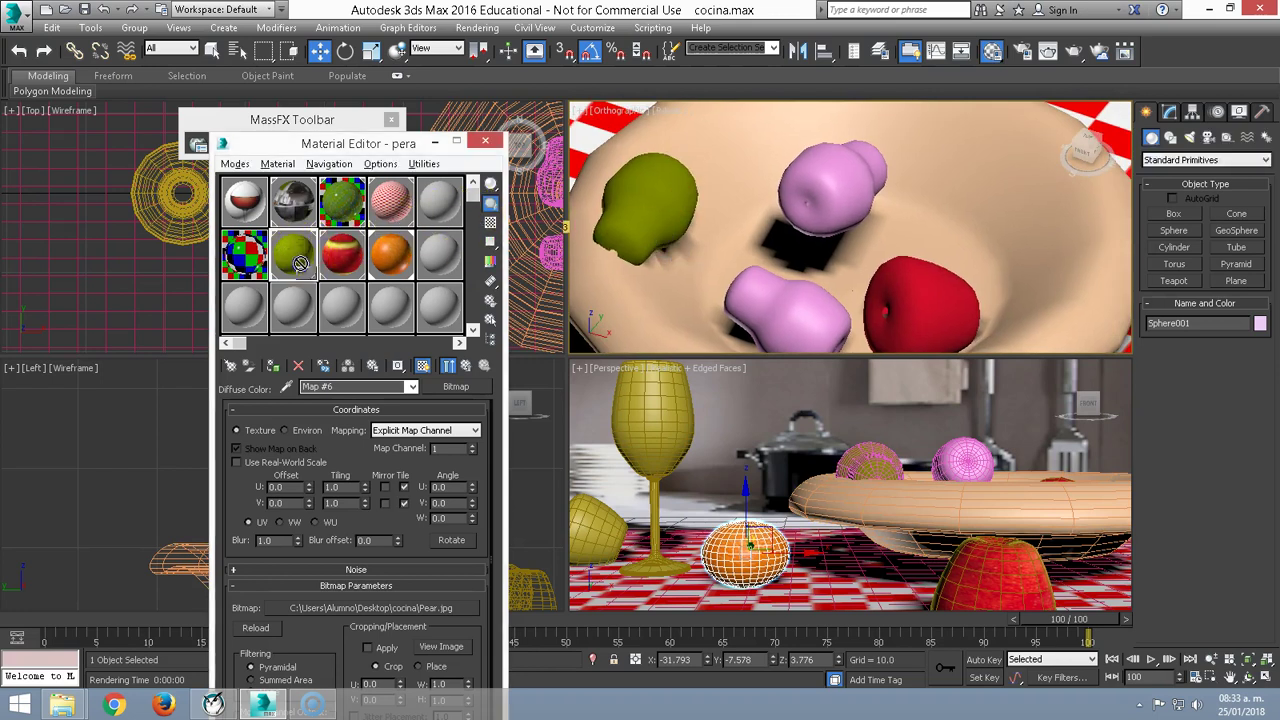
{"action": "left_click_drag", "start_coordinate": [300, 262], "coordinate": [820, 200]}
{"action": "scroll", "coordinate": [820, 200], "scroll_direction": "down", "scroll_amount": 4}
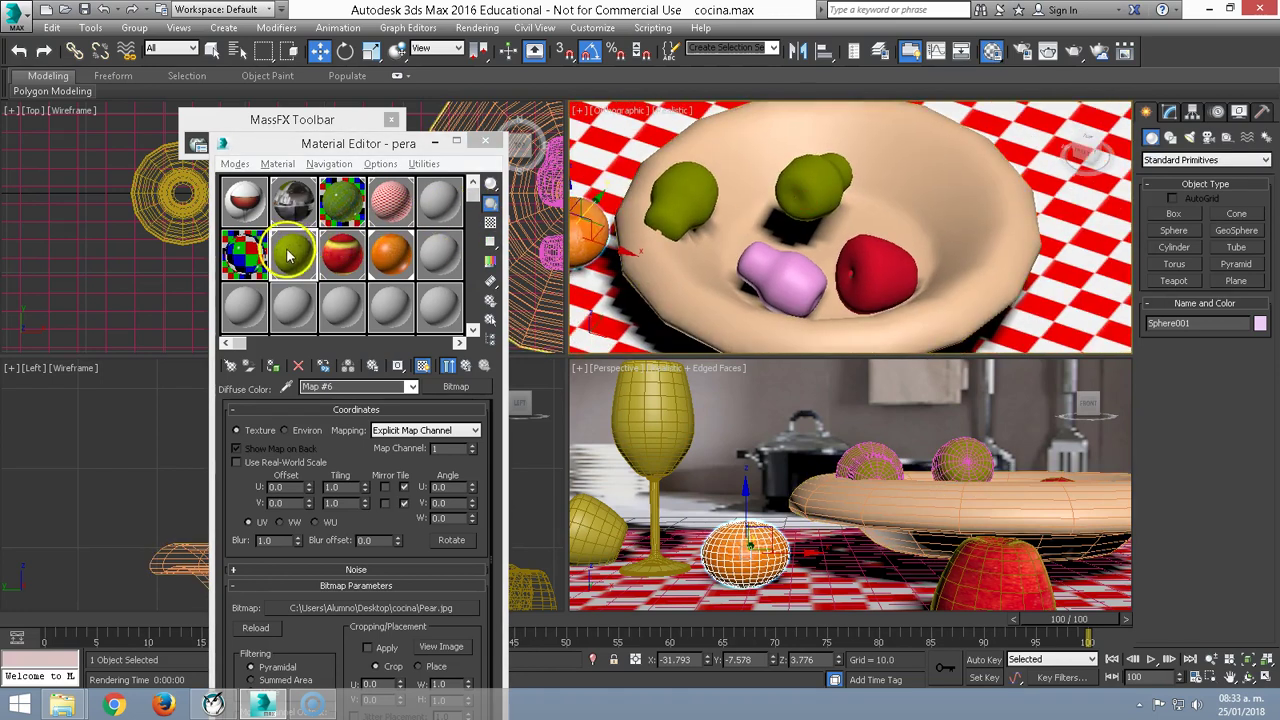
{"action": "left_click_drag", "start_coordinate": [288, 256], "coordinate": [786, 286]}
{"action": "scroll", "coordinate": [786, 286], "scroll_direction": "down", "scroll_amount": 4}
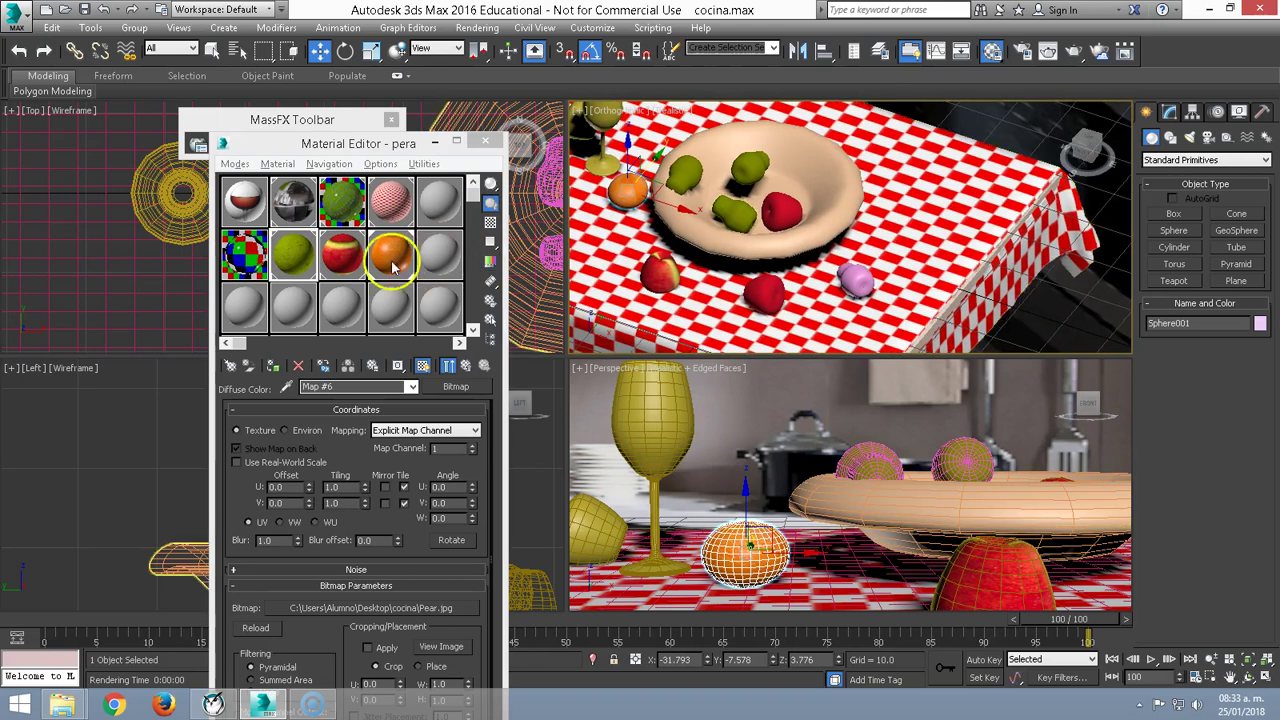
{"action": "mouse_move", "coordinate": [393, 265]}
{"action": "left_mouse_down"}
{"action": "mouse_move", "coordinate": [820, 258]}
{"action": "mouse_move", "coordinate": [864, 286]}
{"action": "left_mouse_up"}
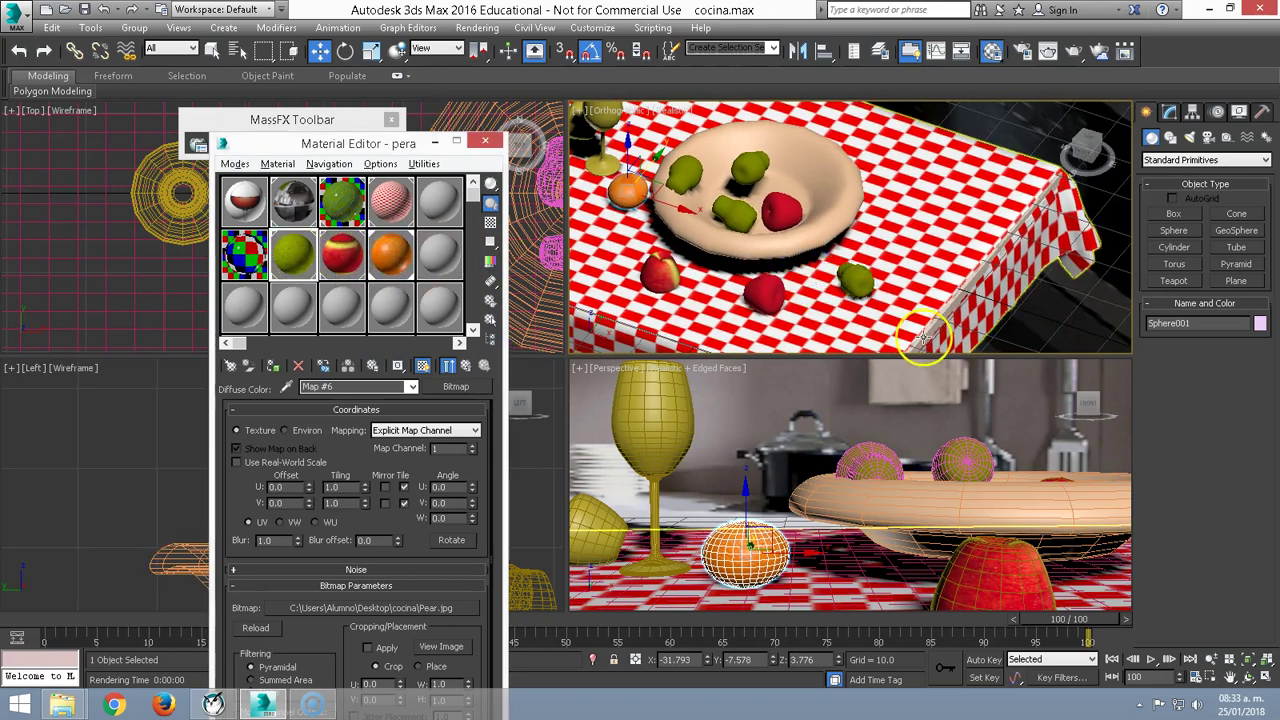
- Give the wine glass a glass material, the plate white, and the front-left fruit red apple
{"action": "left_click", "coordinate": [302, 262]}
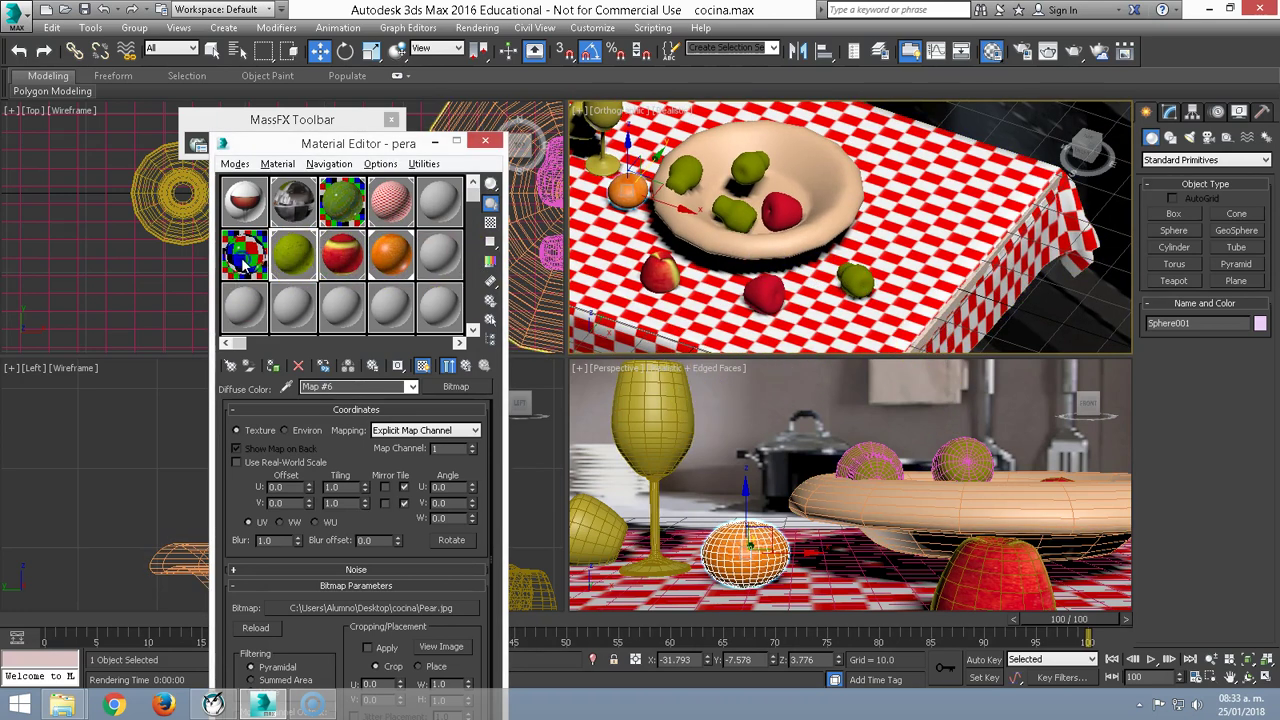
{"action": "left_click_drag", "start_coordinate": [645, 395], "coordinate": [690, 424]}
{"action": "left_click_drag", "start_coordinate": [329, 294], "coordinate": [840, 500]}
{"action": "middle_click_drag", "start_coordinate": [840, 500], "coordinate": [729, 490]}
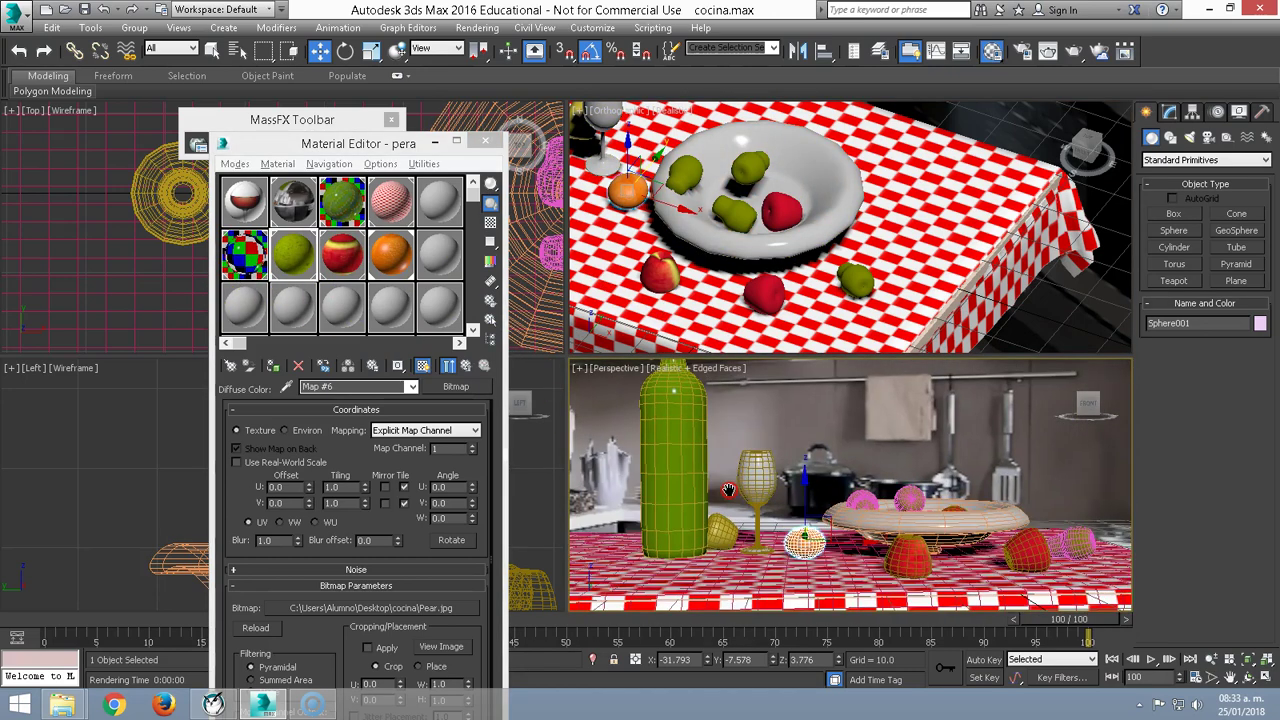
{"action": "scroll", "coordinate": [640, 409], "scroll_direction": "down", "scroll_amount": 3}
{"action": "left_click", "coordinate": [352, 258]}
{"action": "left_click_drag", "start_coordinate": [352, 258], "coordinate": [648, 484]}
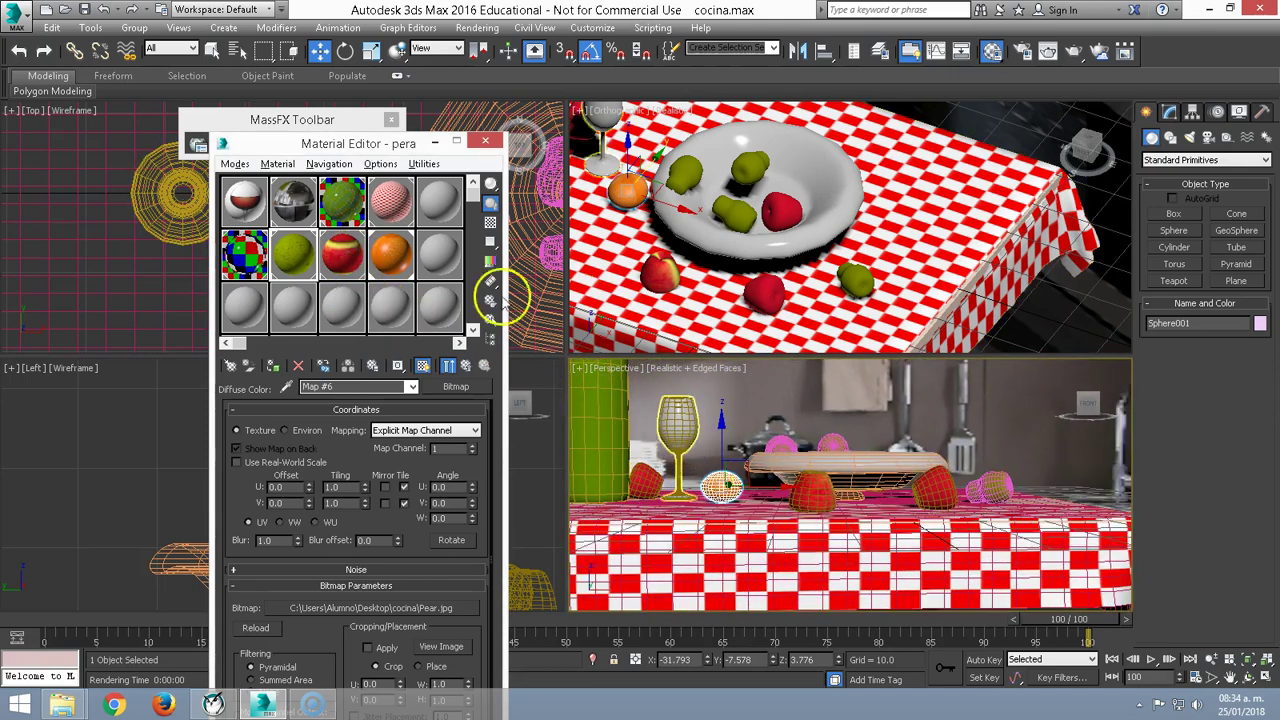
{"action": "left_click", "coordinate": [485, 141]}
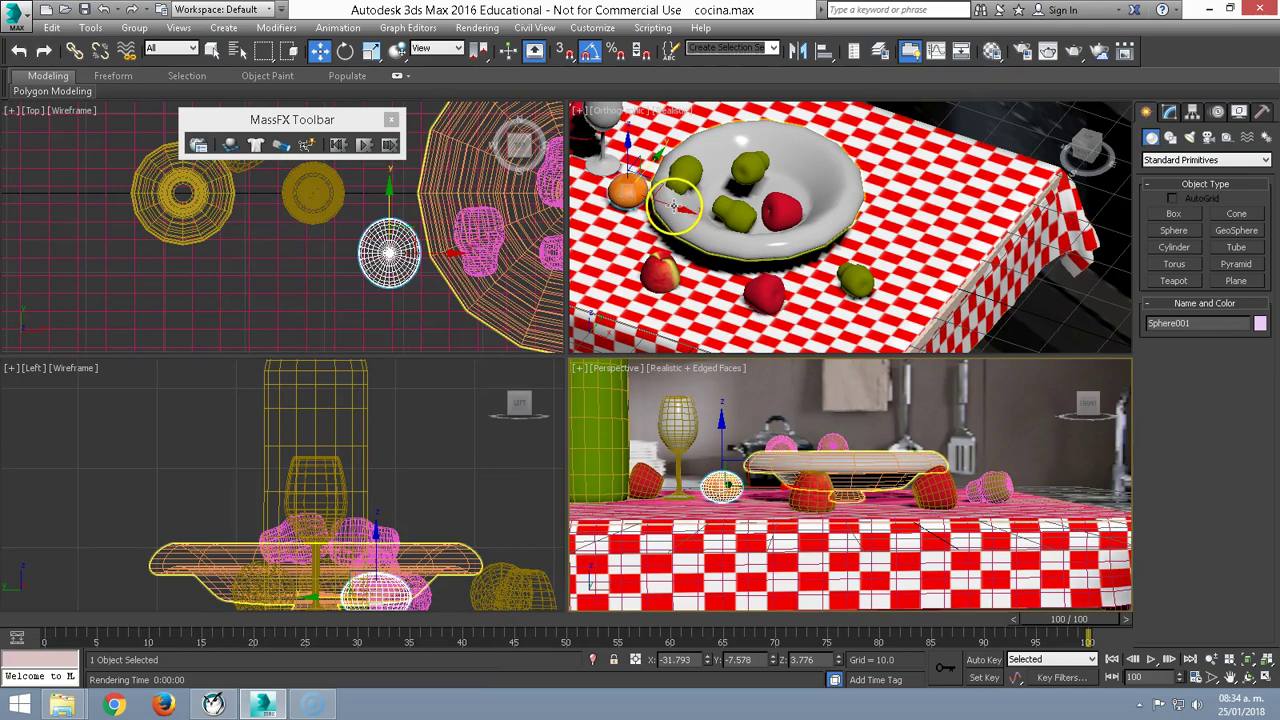
- Clone the orange as a copy to the right of the bowl and zoom in on the table
{"action": "left_click_drag", "start_coordinate": [675, 205], "coordinate": [955, 275], "text": "shift"}
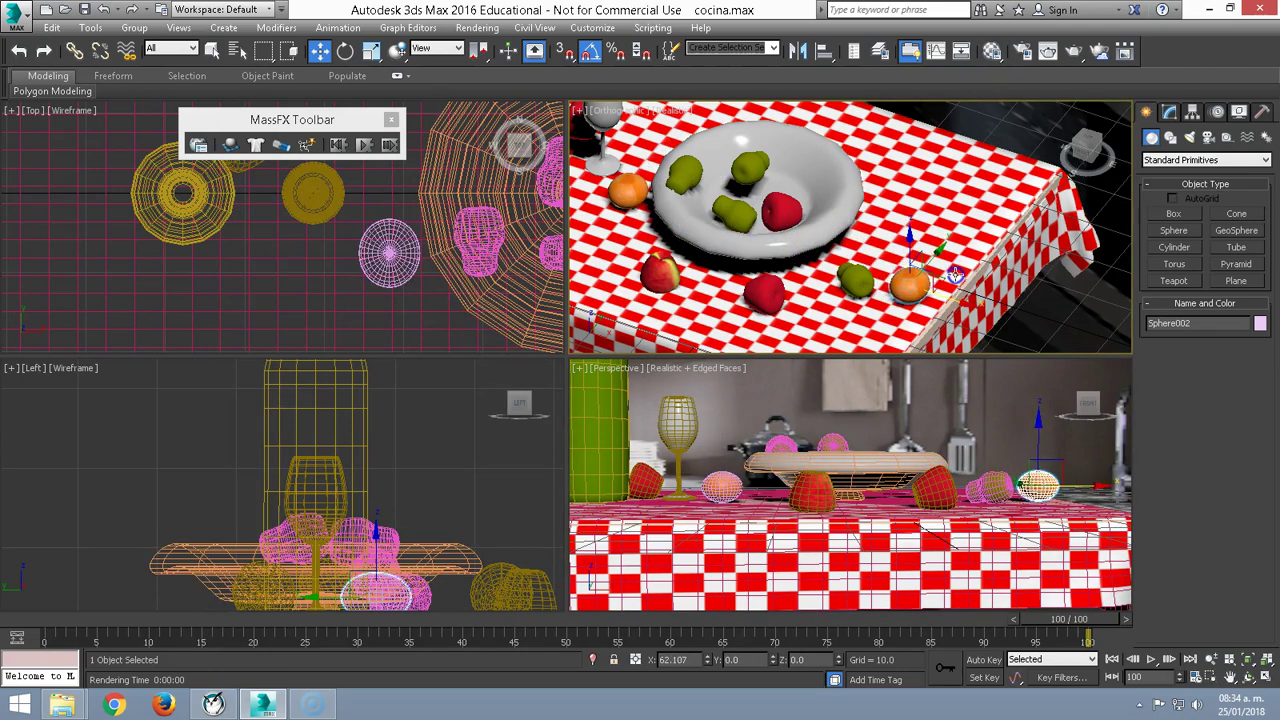
{"action": "left_click", "coordinate": [641, 422]}
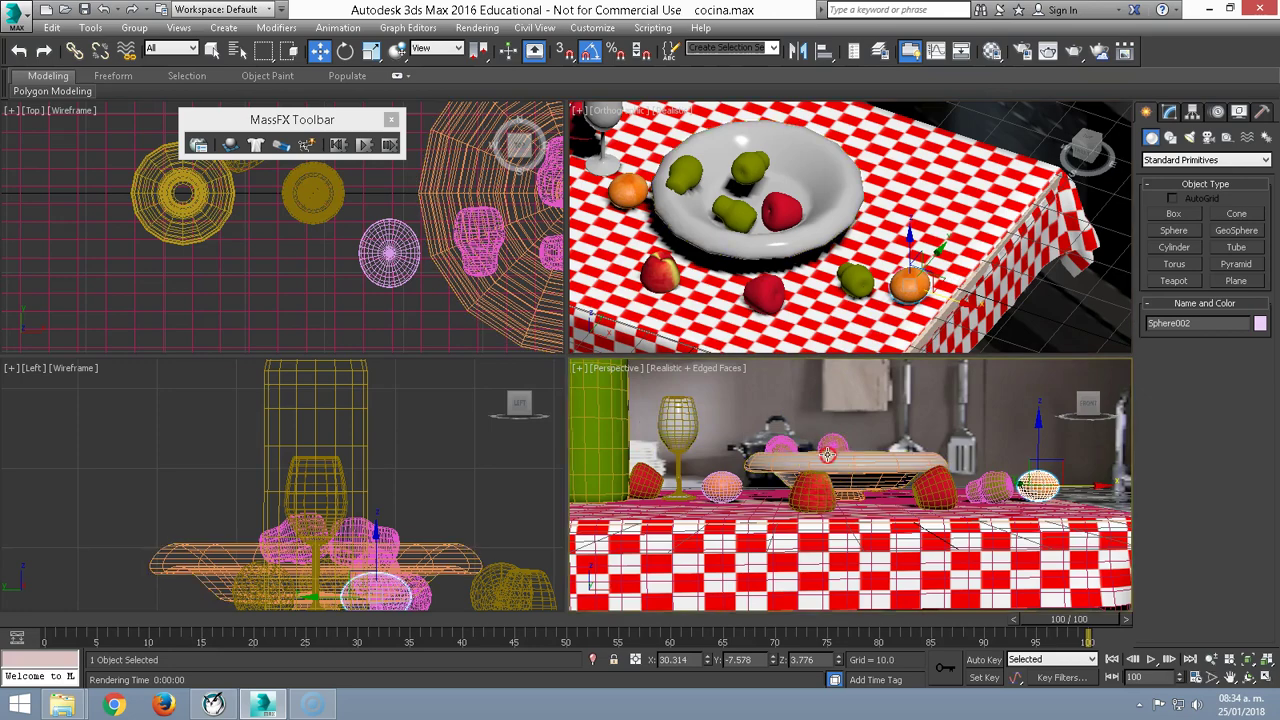
{"action": "scroll", "coordinate": [817, 483], "scroll_direction": "down", "scroll_amount": 4}
{"action": "scroll", "coordinate": [817, 482], "scroll_direction": "up", "scroll_amount": 4}
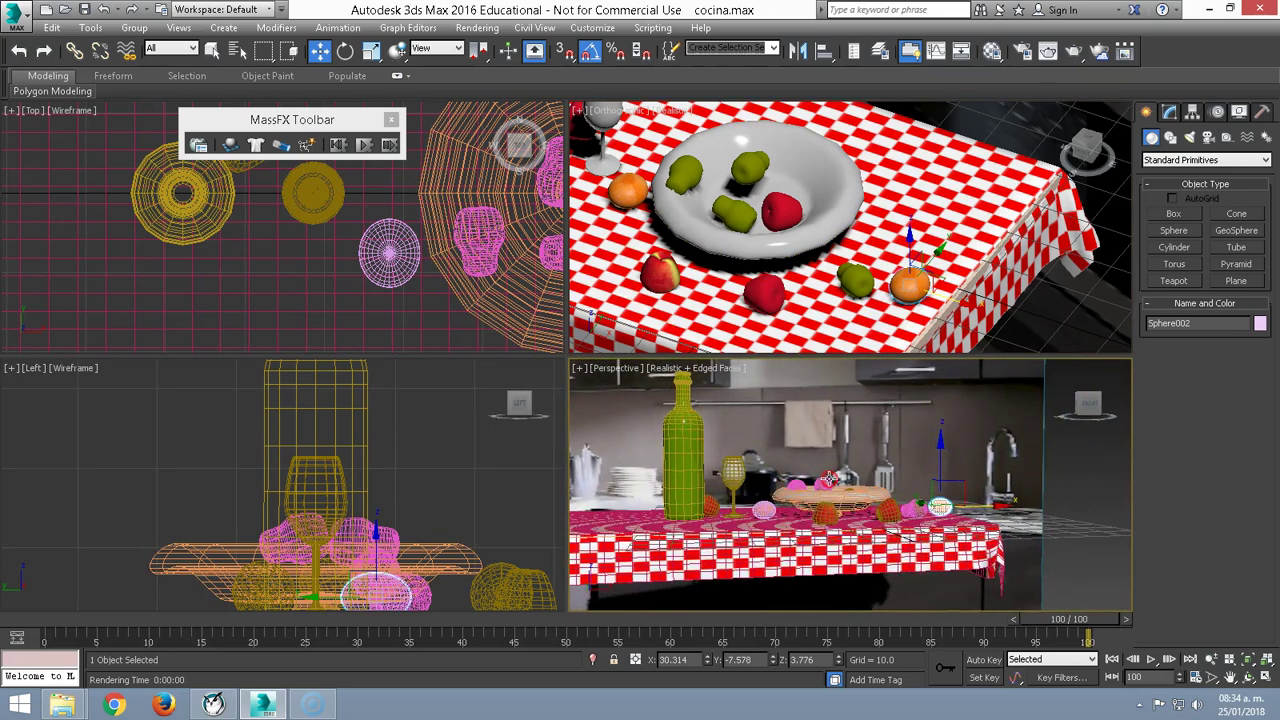
{"action": "middle_click_drag", "start_coordinate": [817, 482], "coordinate": [947, 497]}
{"action": "scroll", "coordinate": [947, 497], "scroll_direction": "down", "scroll_amount": 4}
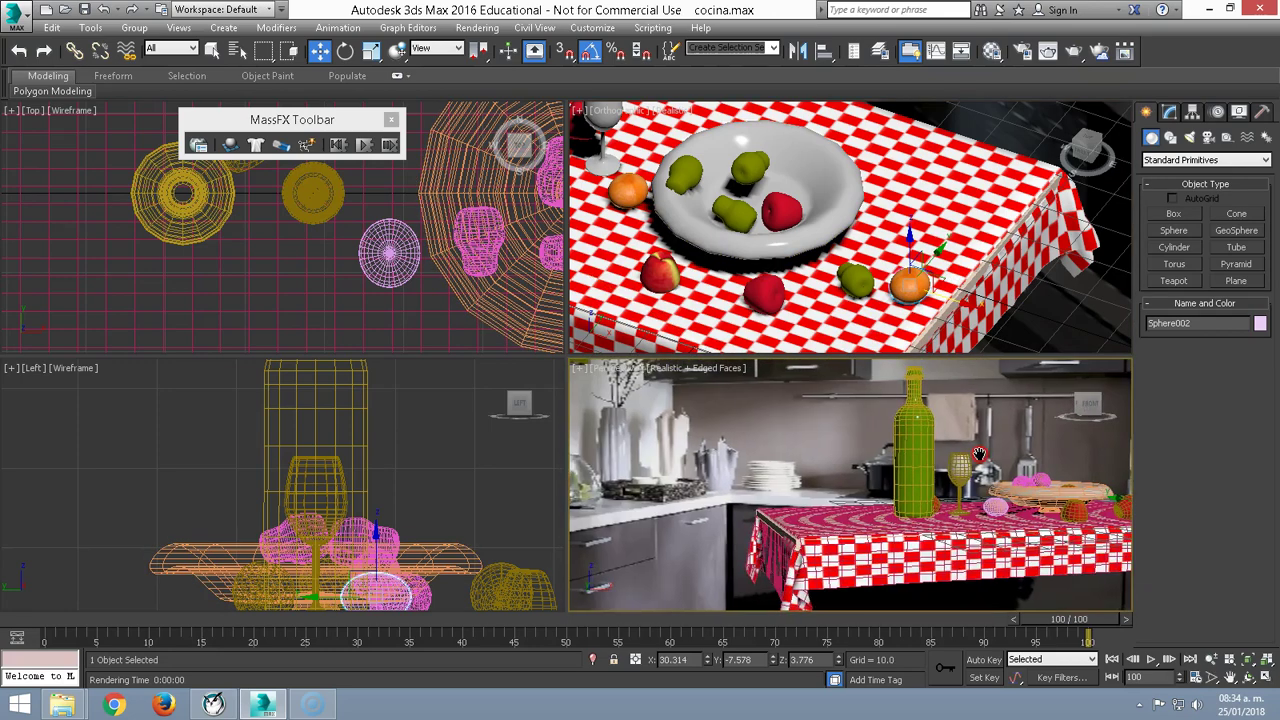
{"action": "left_click", "coordinate": [1210, 659]}
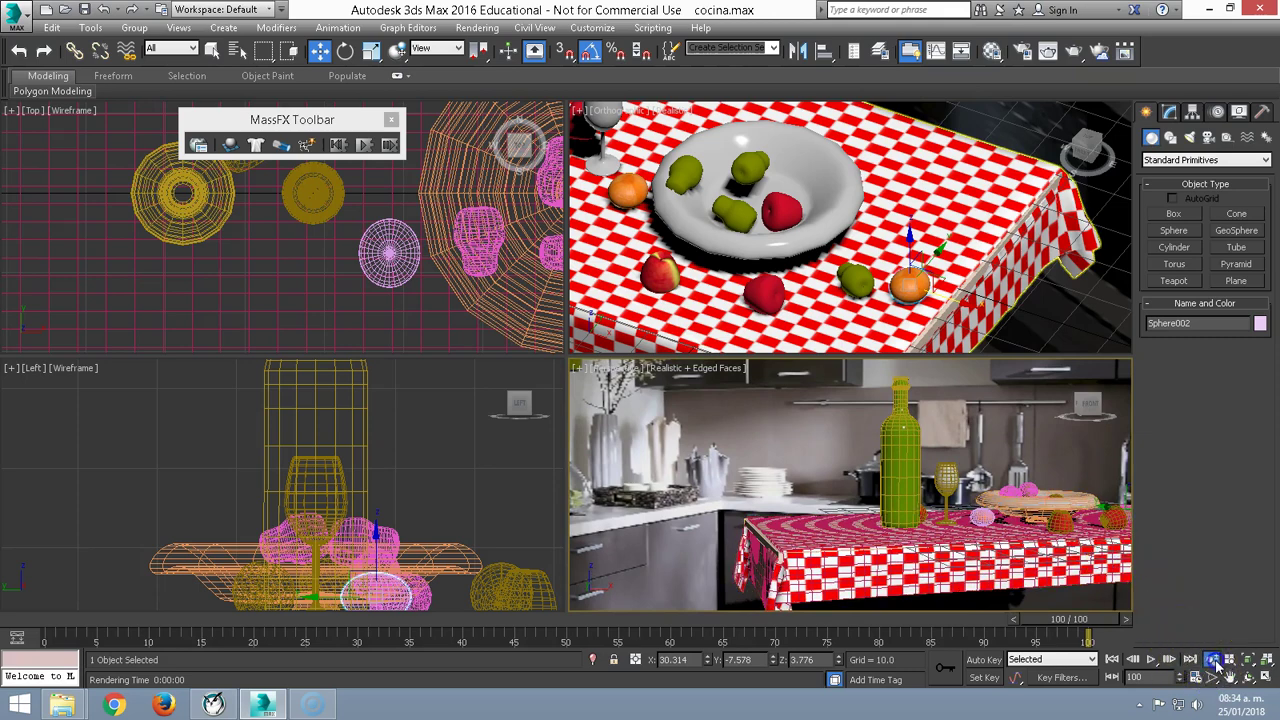
{"action": "mouse_move", "coordinate": [975, 552]}
{"action": "left_mouse_down"}
{"action": "mouse_move", "coordinate": [937, 533]}
{"action": "mouse_move", "coordinate": [660, 535]}
{"action": "left_mouse_up"}
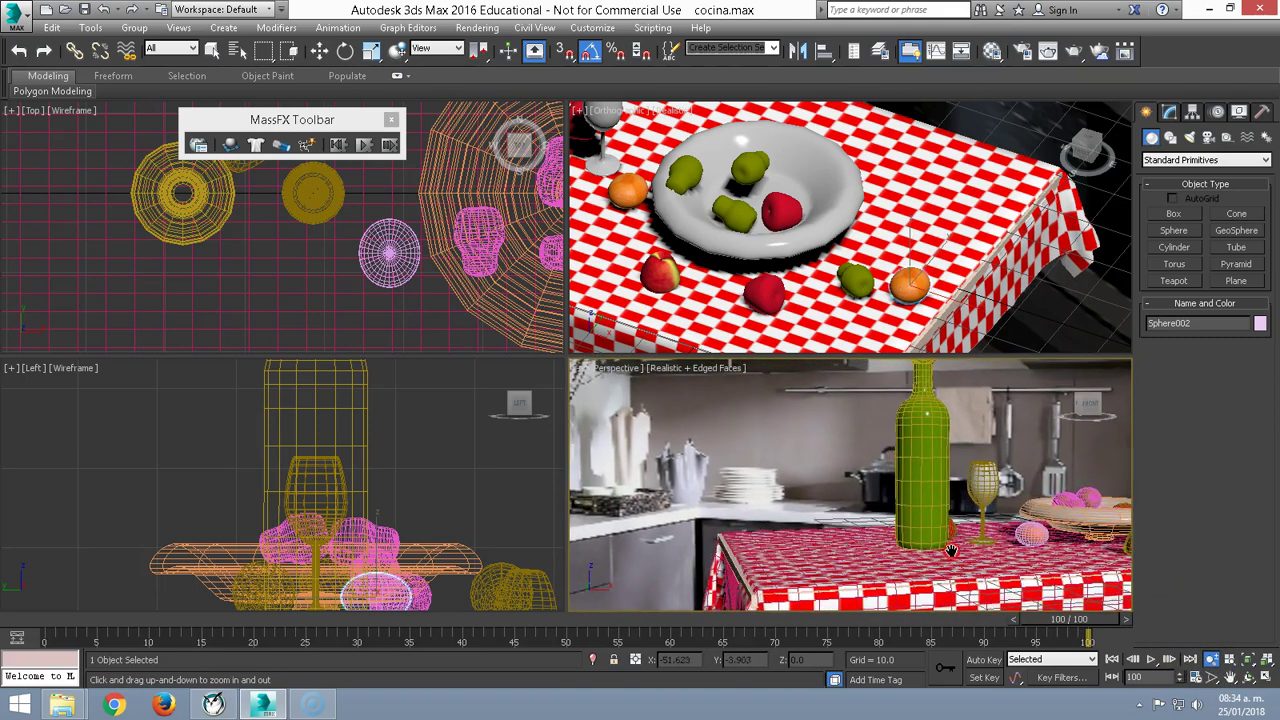
{"action": "left_click", "coordinate": [477, 28]}
- In Render Setup, make Light Tracer the active advanced lighting plug-in
{"action": "left_click", "coordinate": [643, 101]}
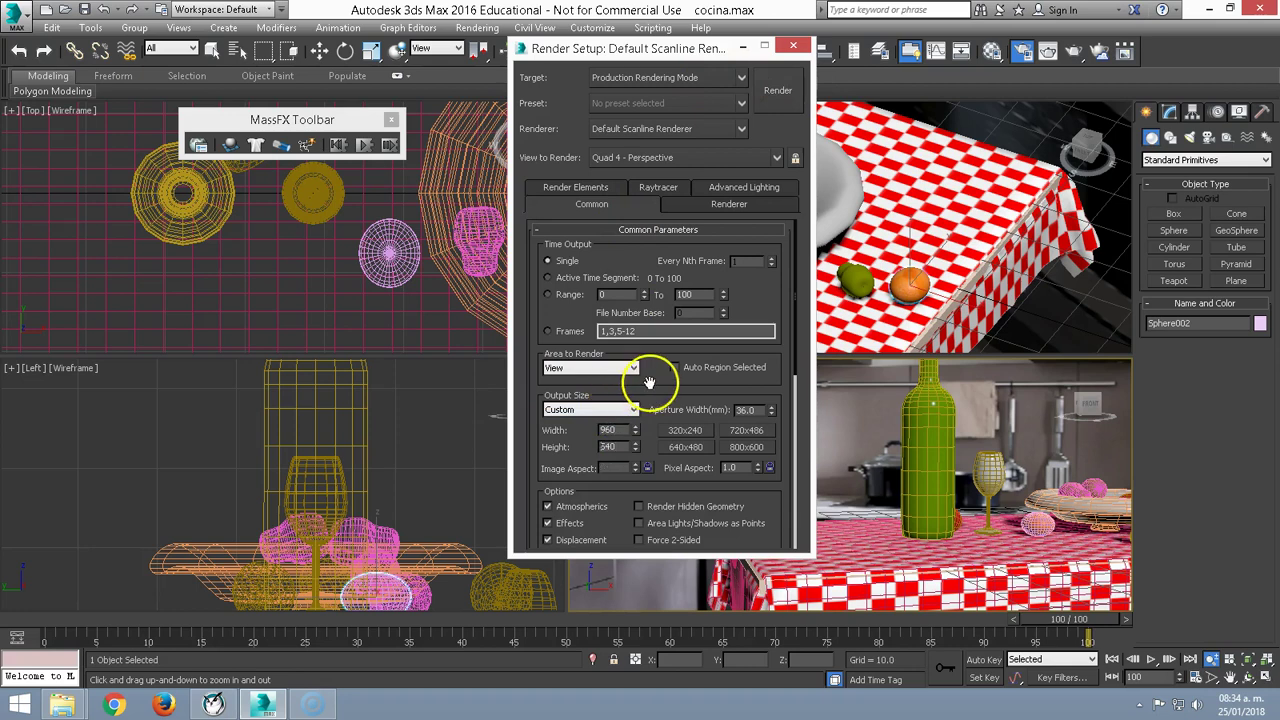
{"action": "scroll", "coordinate": [649, 382], "scroll_direction": "down", "scroll_amount": 5}
{"action": "scroll", "coordinate": [649, 382], "scroll_direction": "down", "scroll_amount": 3}
{"action": "scroll", "coordinate": [680, 380], "scroll_direction": "up", "scroll_amount": 8}
{"action": "scroll", "coordinate": [686, 400], "scroll_direction": "down", "scroll_amount": 1}
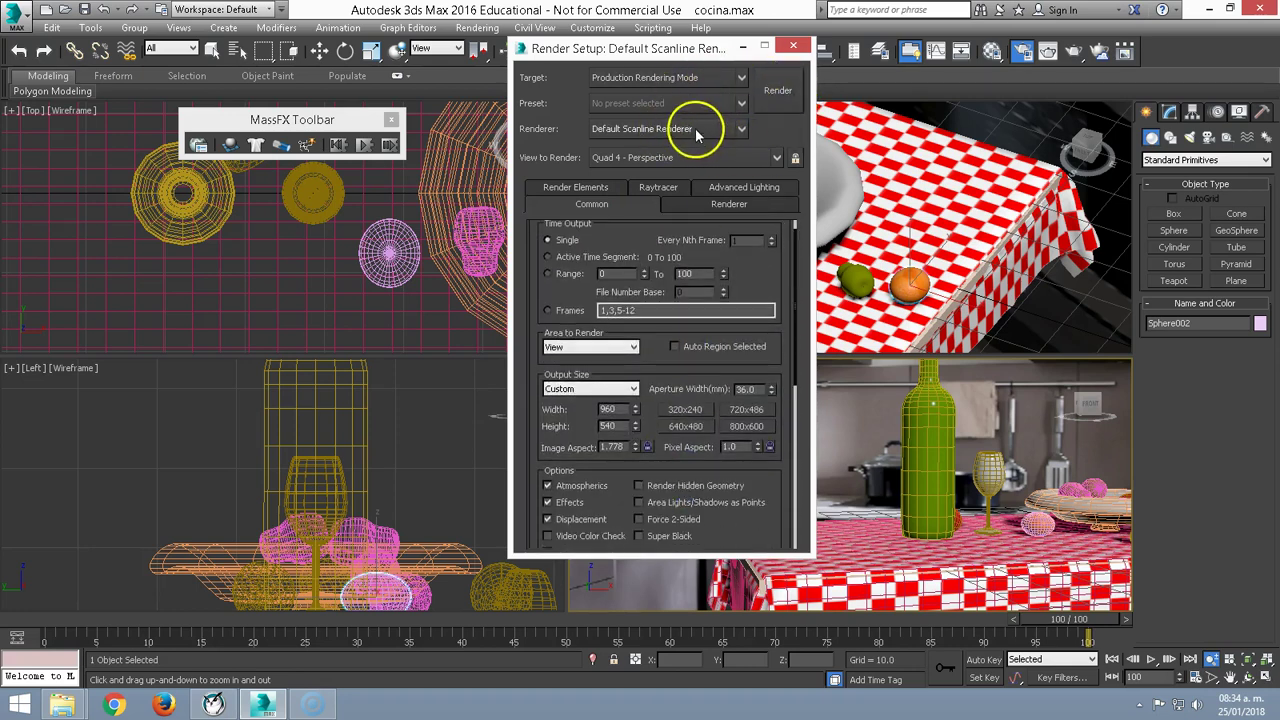
{"action": "left_click", "coordinate": [733, 191]}
{"action": "left_click", "coordinate": [688, 253]}
{"action": "left_click", "coordinate": [594, 284]}
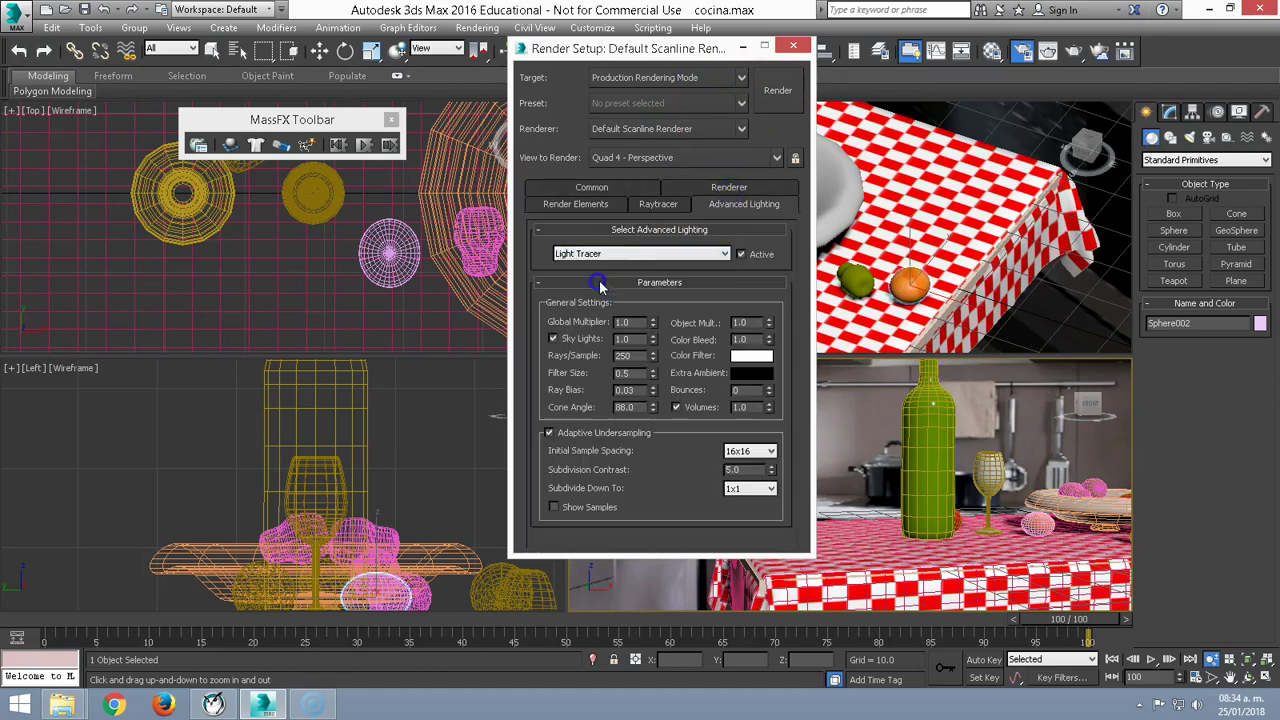
{"action": "left_click", "coordinate": [792, 48]}
- Create a Standard Skylight, Sky001, placed over the table in the Perspective view
{"action": "left_click", "coordinate": [1187, 138]}
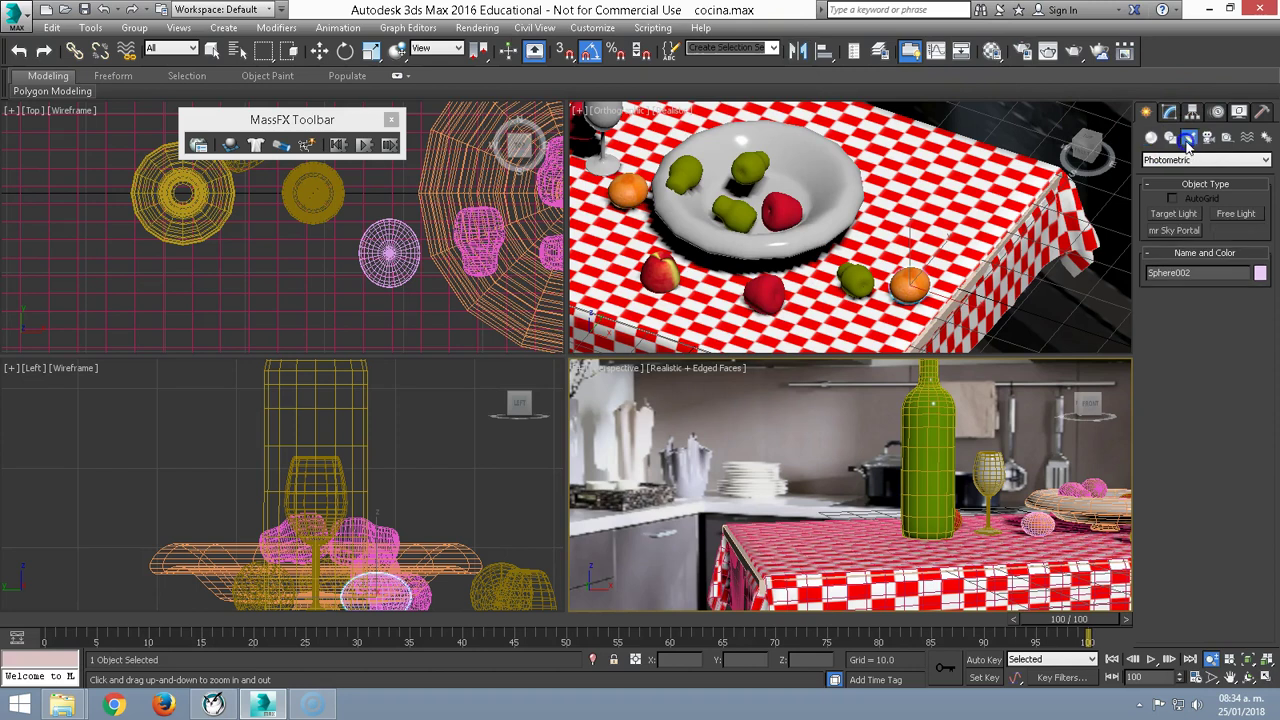
{"action": "left_click", "coordinate": [1179, 162]}
{"action": "left_click", "coordinate": [1165, 184]}
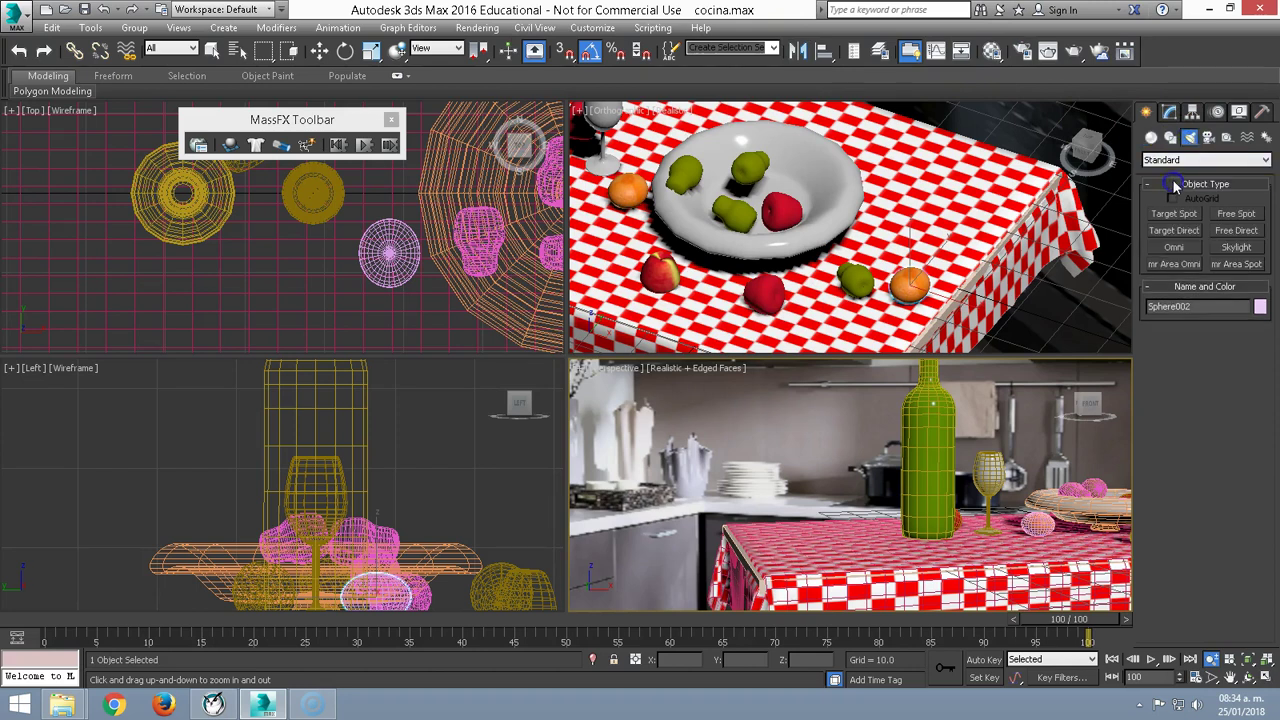
{"action": "left_click", "coordinate": [1237, 247]}
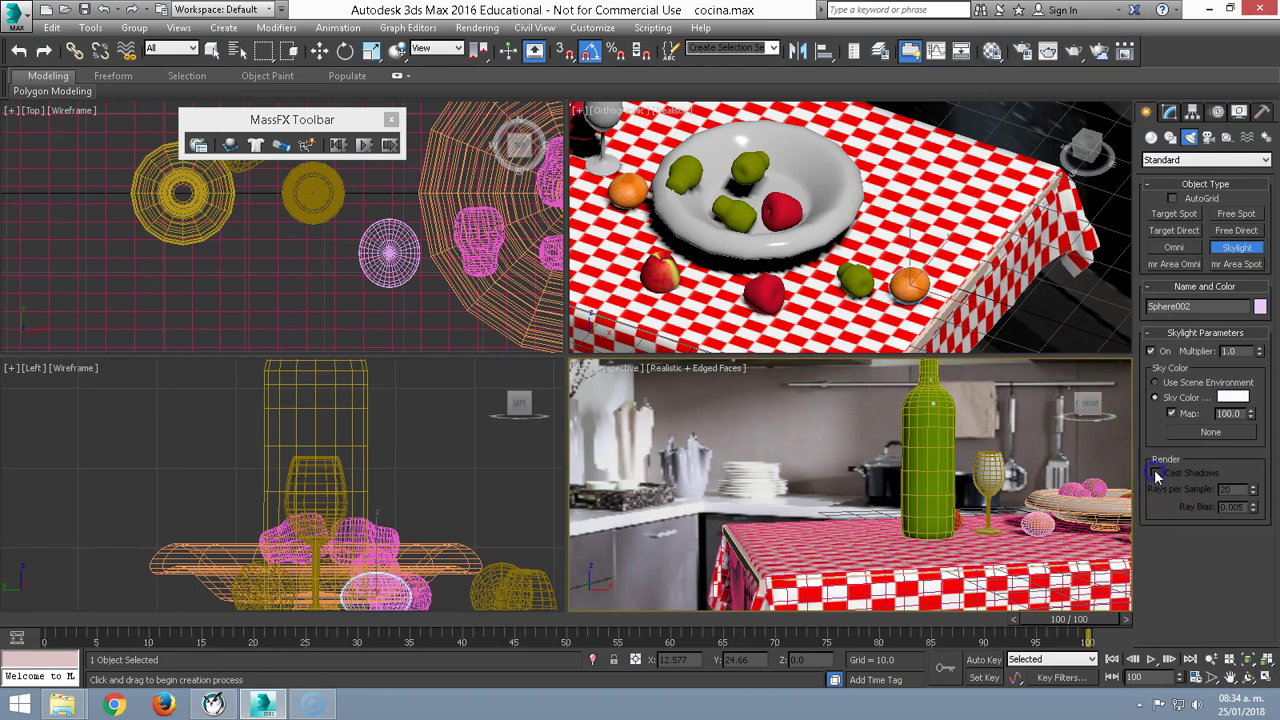
{"action": "left_click", "coordinate": [478, 28]}
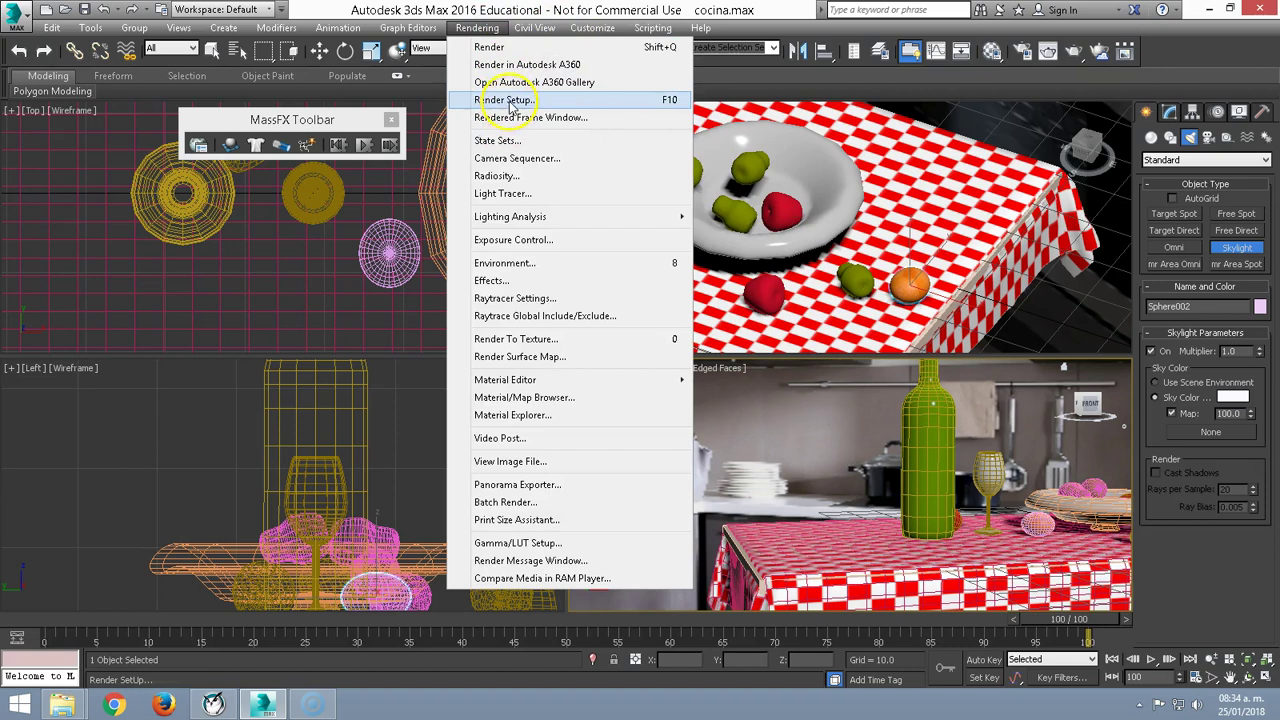
{"action": "left_click", "coordinate": [516, 101]}
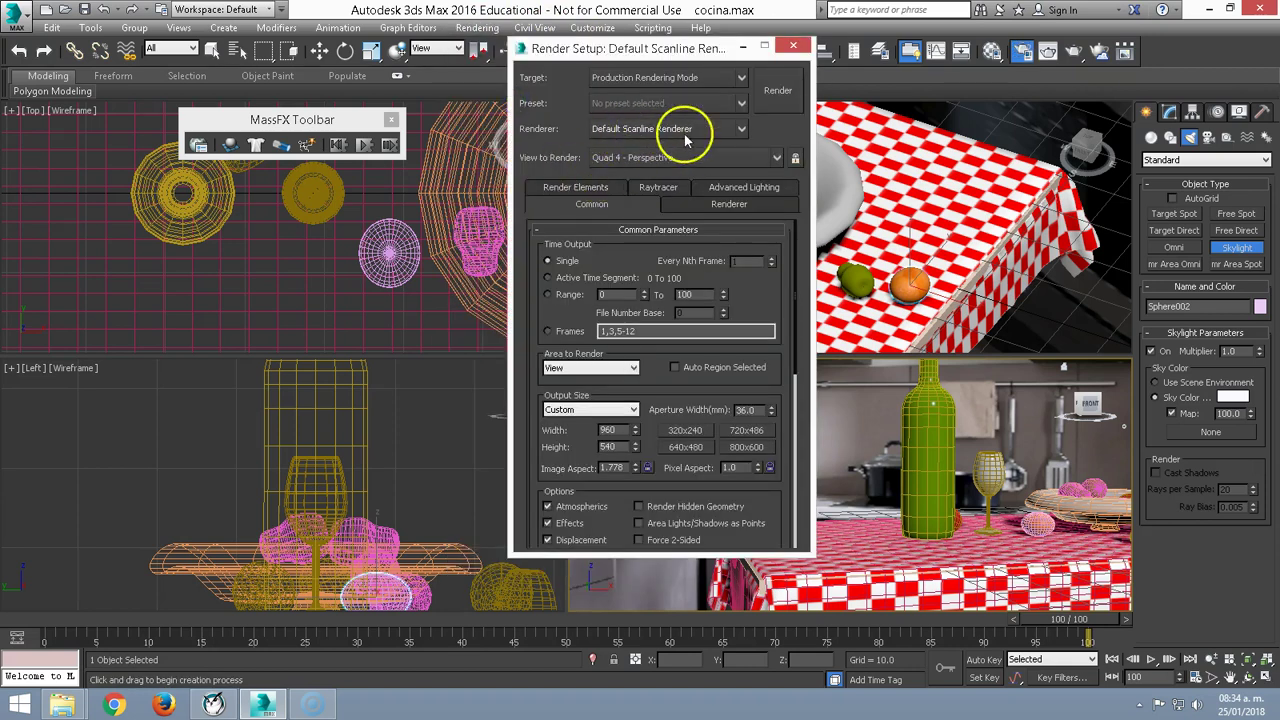
{"action": "left_click", "coordinate": [793, 47]}
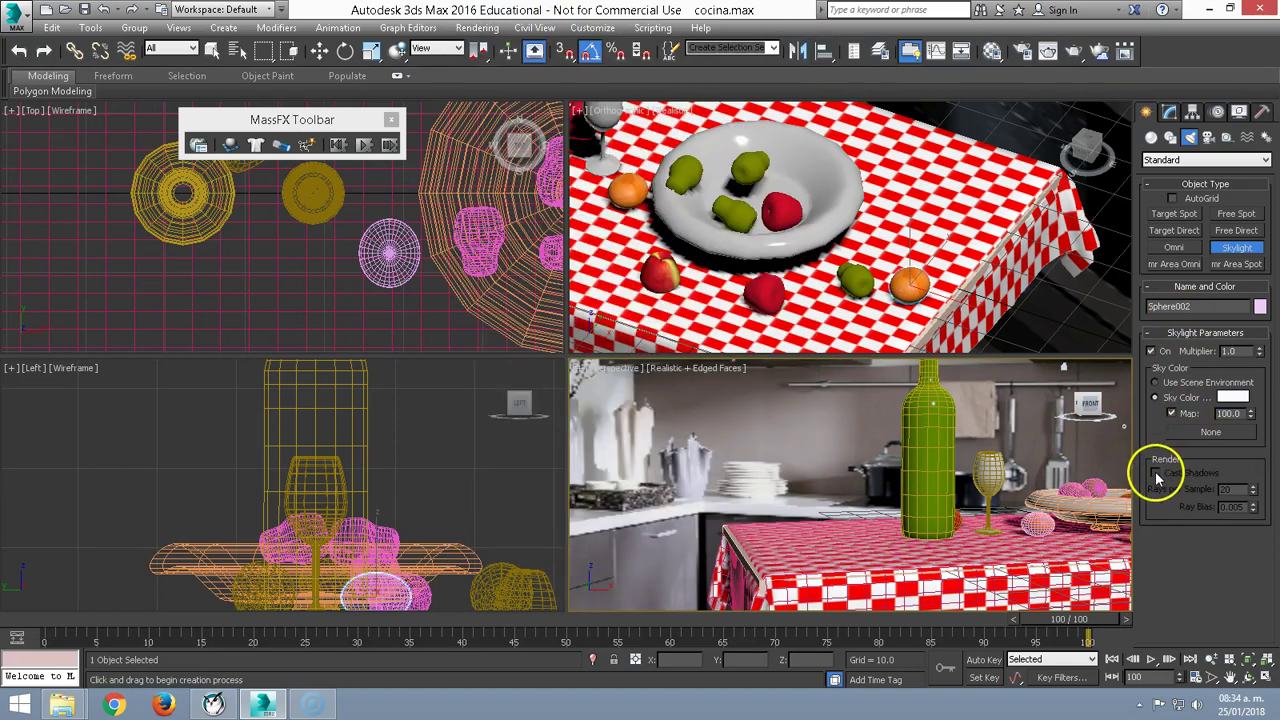
{"action": "left_click", "coordinate": [789, 541]}
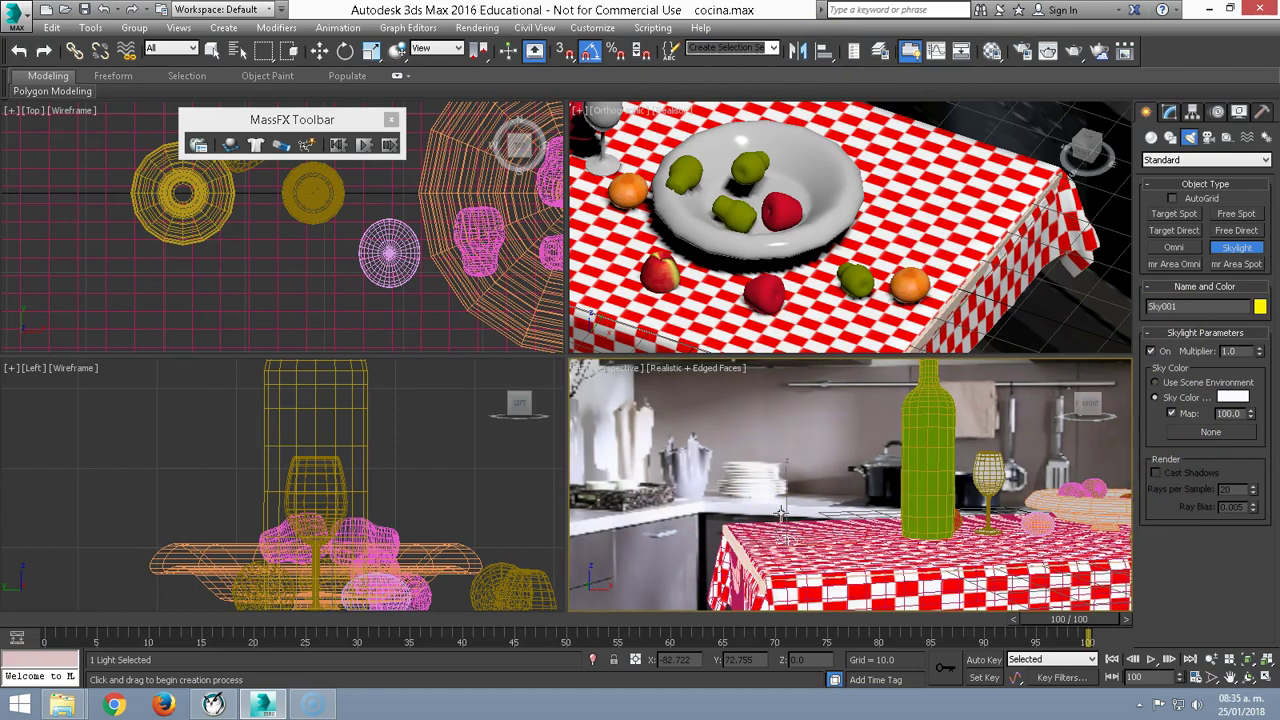
- Frame the kitchen table inside the Perspective safe frame, then start rendering the view
{"action": "key", "text": "w"}
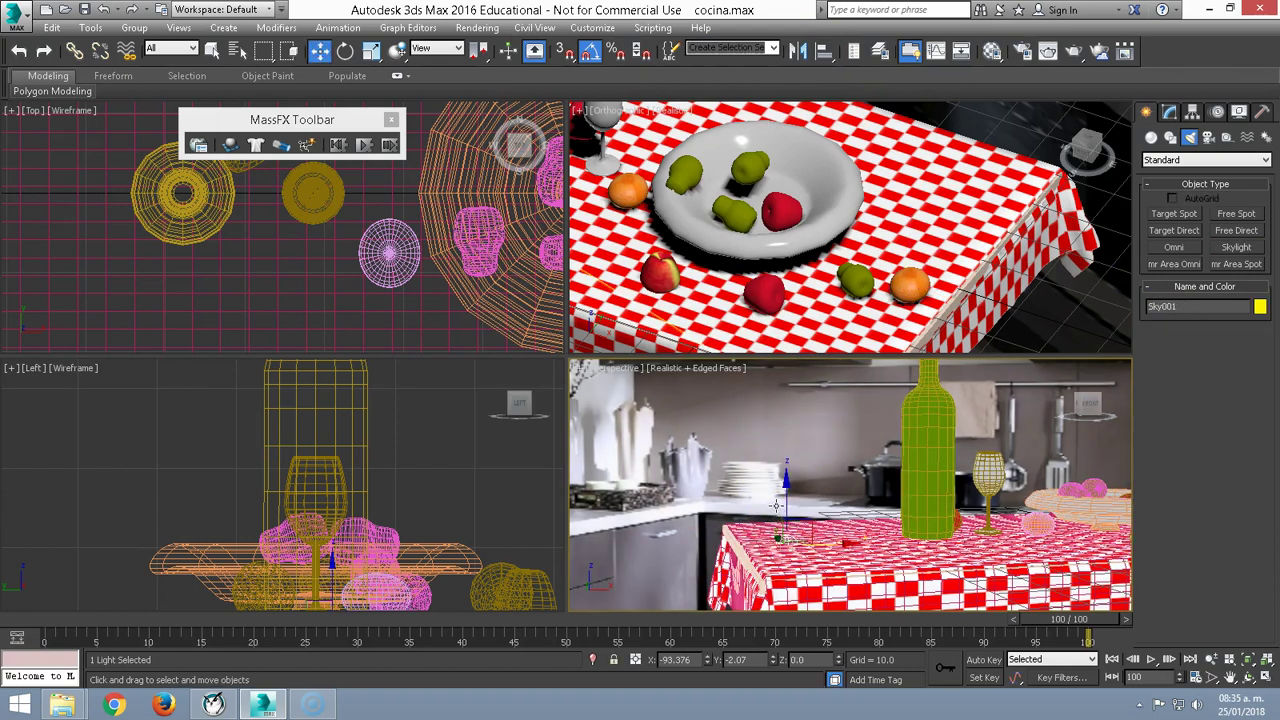
{"action": "middle_click_drag", "start_coordinate": [787, 478], "coordinate": [787, 515]}
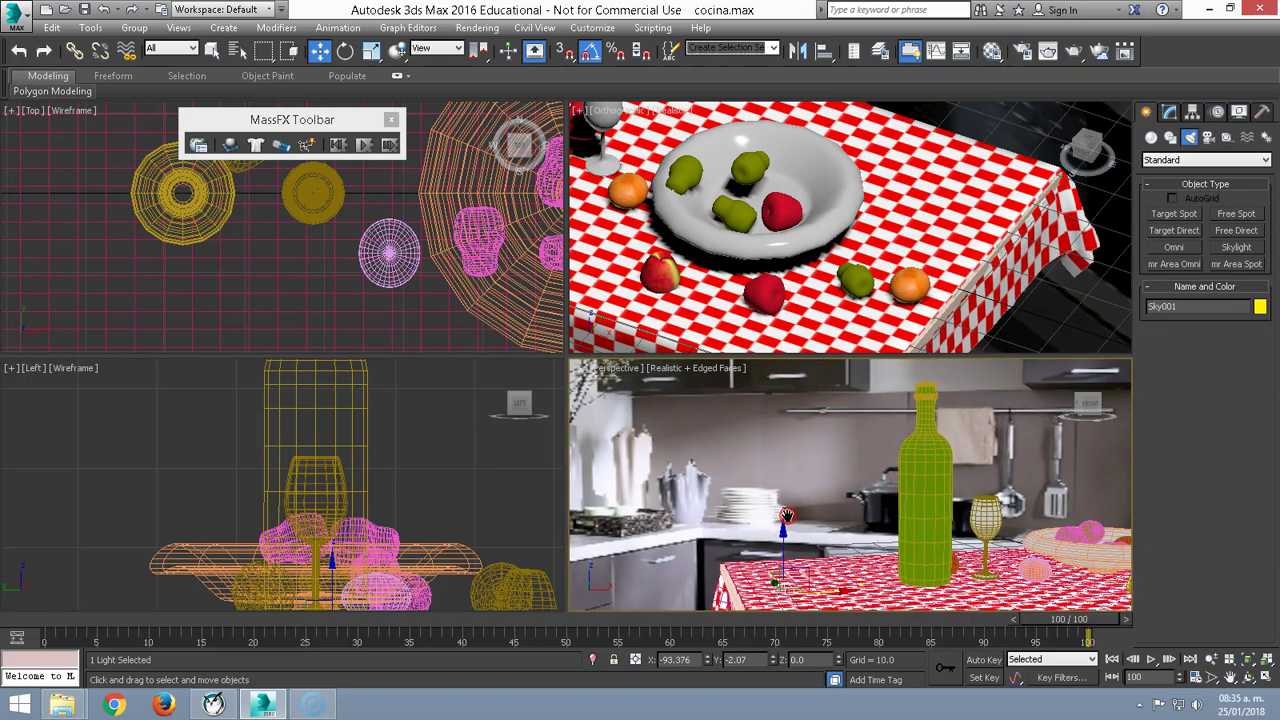
{"action": "key", "text": "shift+f"}
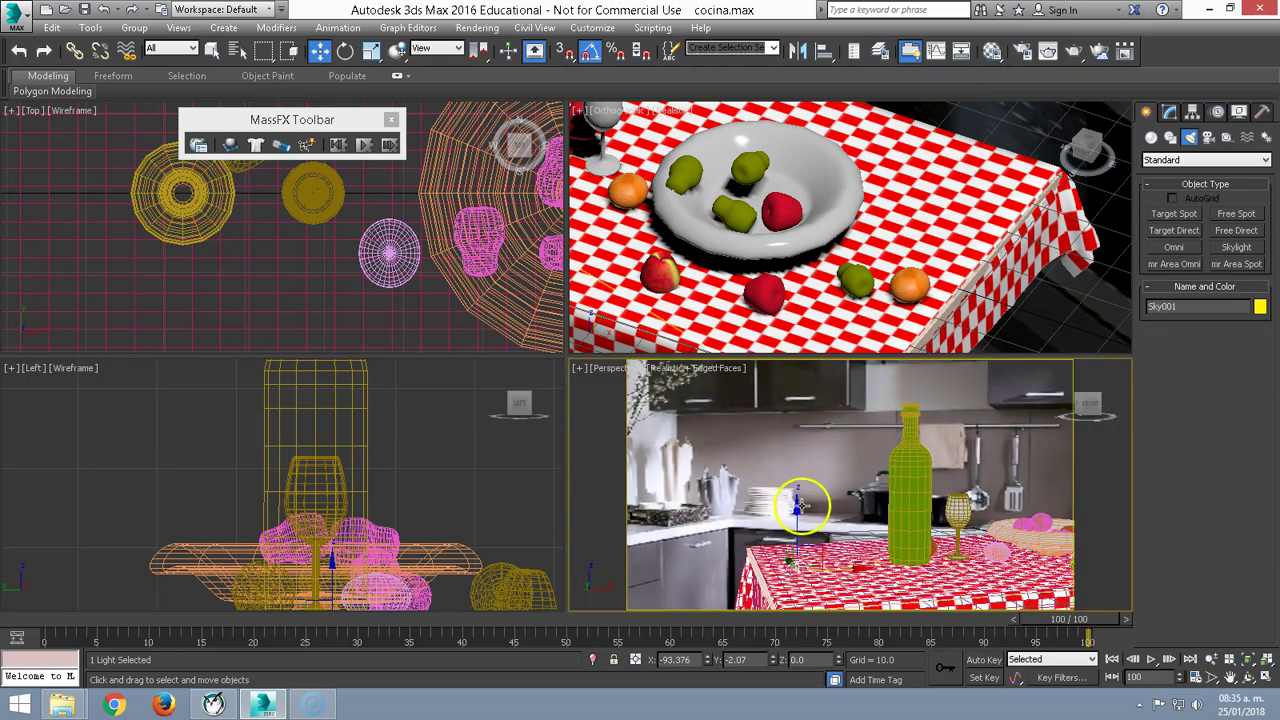
{"action": "left_click", "coordinate": [1215, 665]}
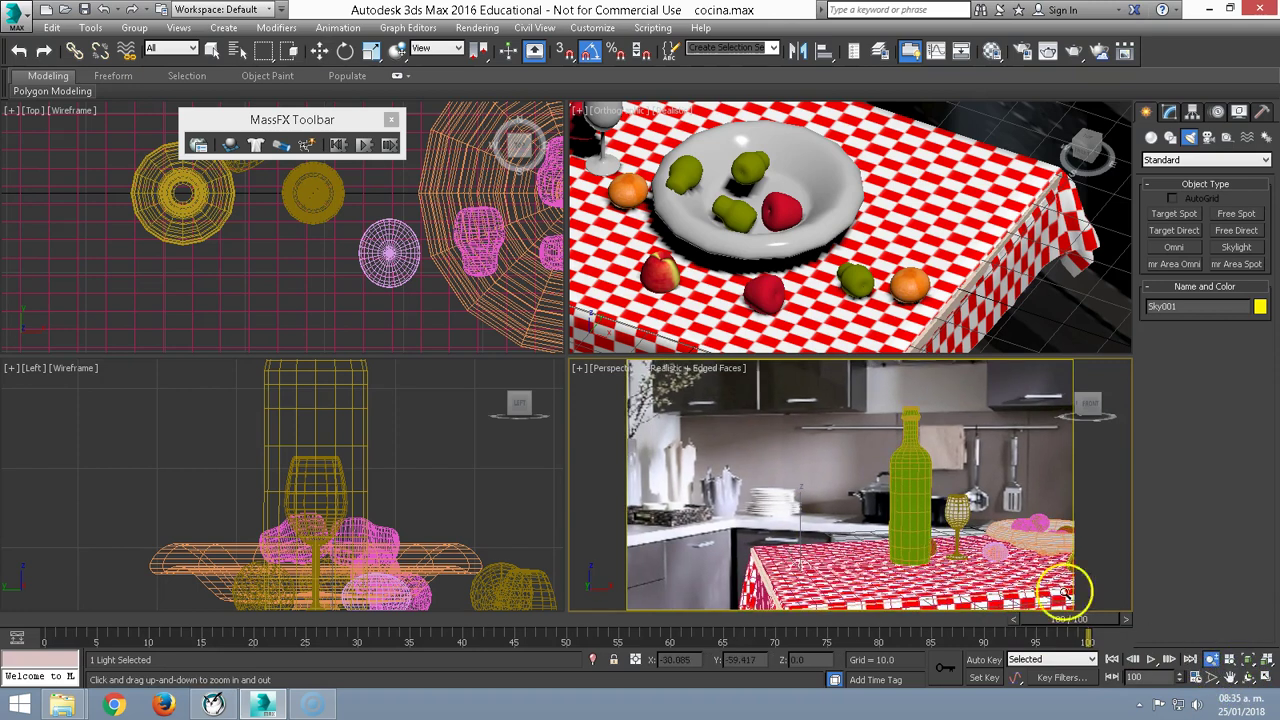
{"action": "left_click", "coordinate": [1248, 677]}
{"action": "left_click_drag", "start_coordinate": [855, 522], "coordinate": [862, 521]}
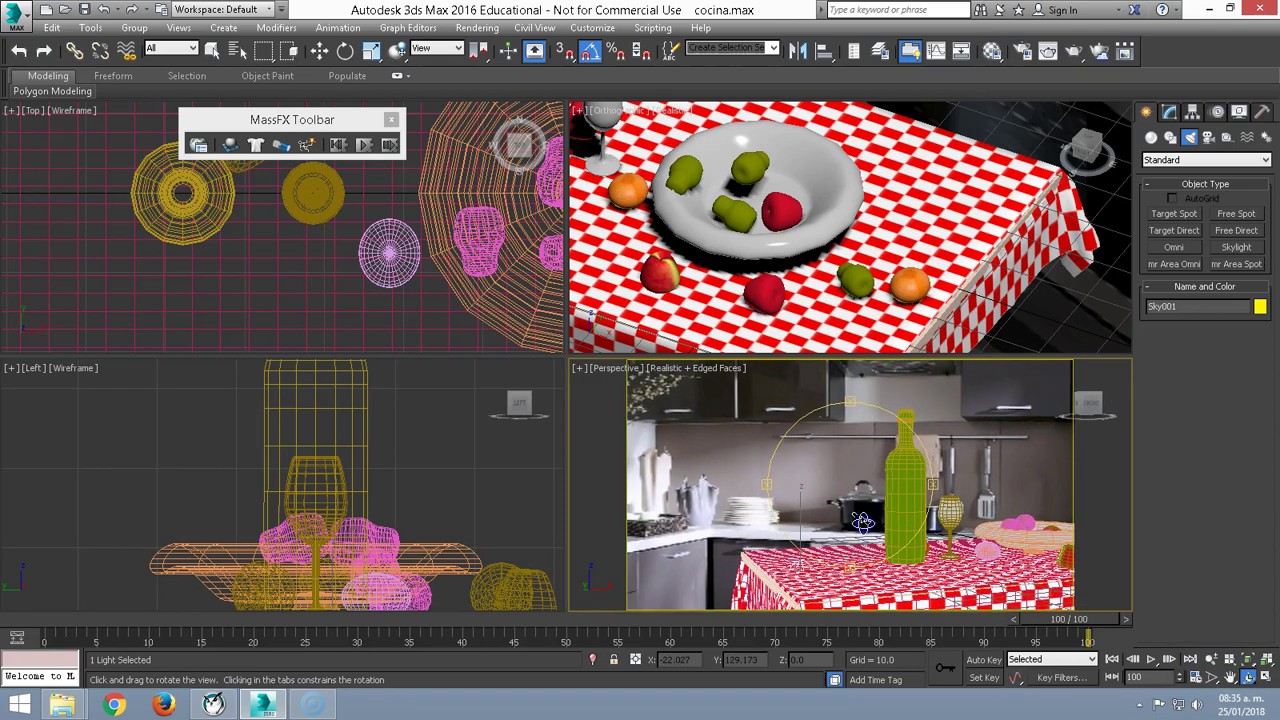
{"action": "key", "text": "shift+q"}
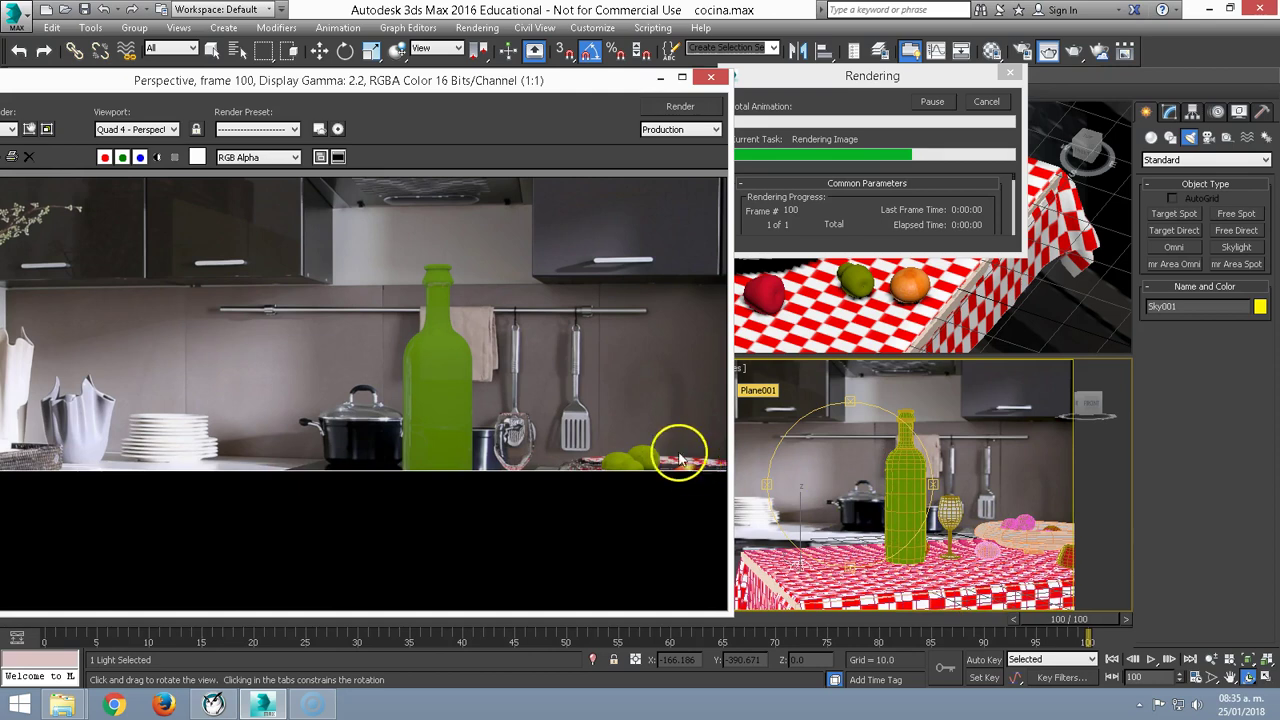
- Move the finished render window up and right, then begin saving the image
{"action": "left_click_drag", "start_coordinate": [376, 80], "coordinate": [565, 57]}
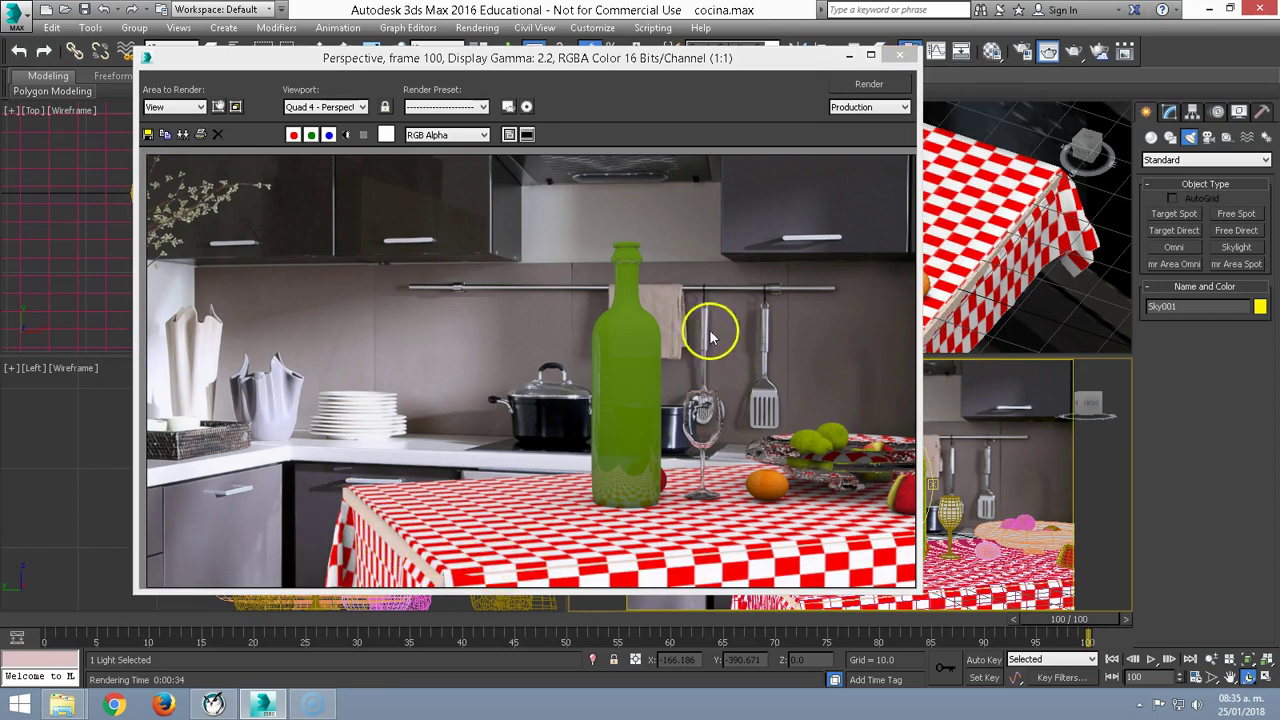
{"action": "left_click", "coordinate": [148, 134]}
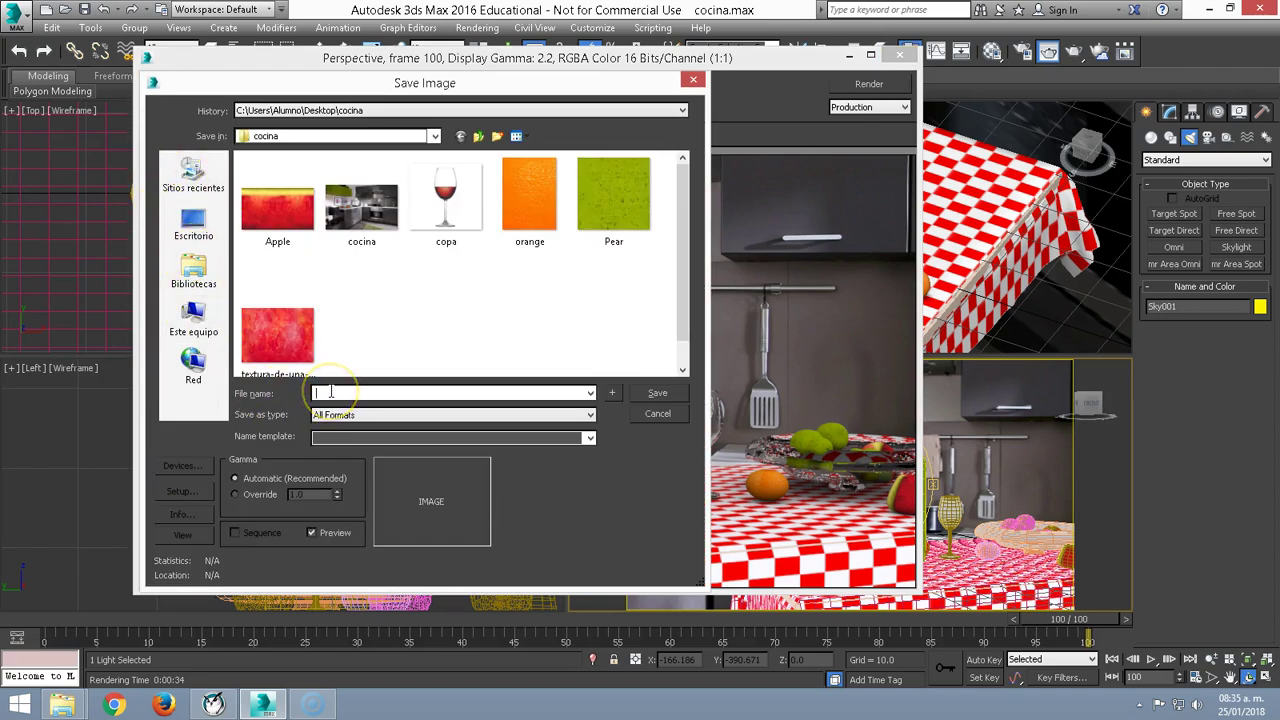
- Save the render as JPEG 'apellido_nombre_cocina' in the cocina folder, then close the render window
{"action": "type", "text": "c"}
{"action": "key", "text": "BackSpace"}
{"action": "key", "text": "BackSpace"}
{"action": "type", "text": "apellido_nombre_cocina"}
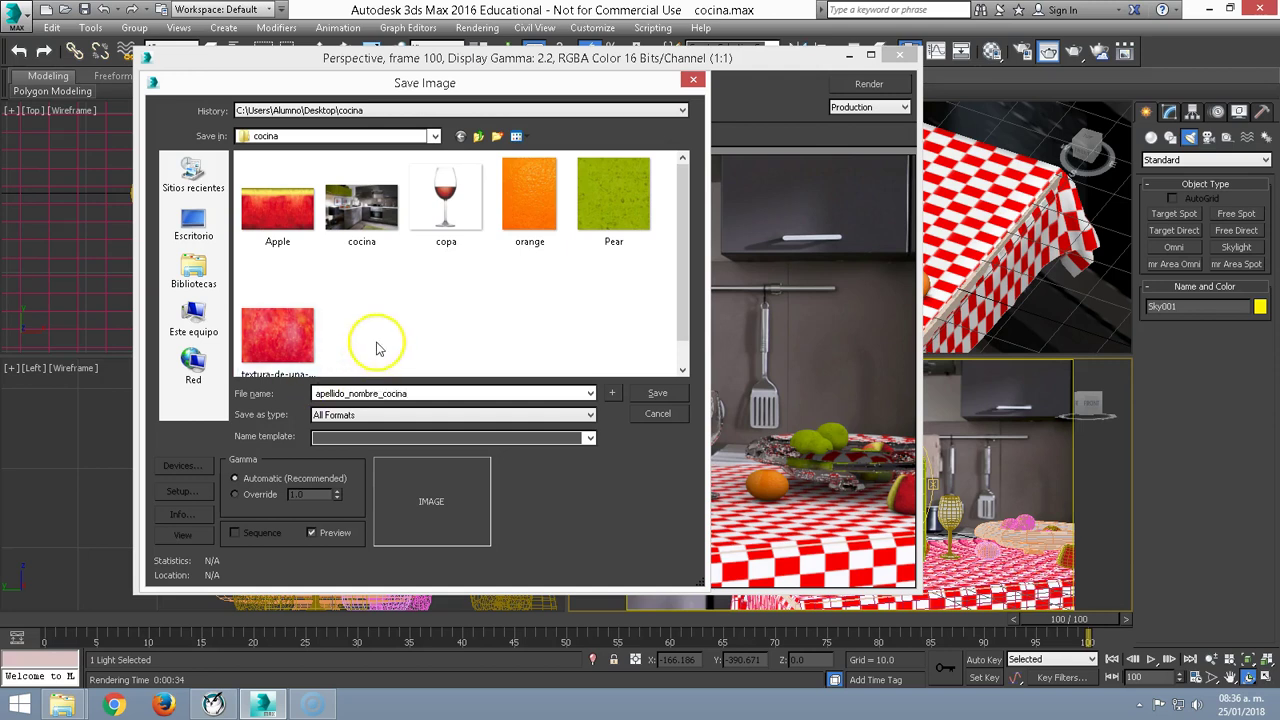
{"action": "left_click", "coordinate": [338, 416]}
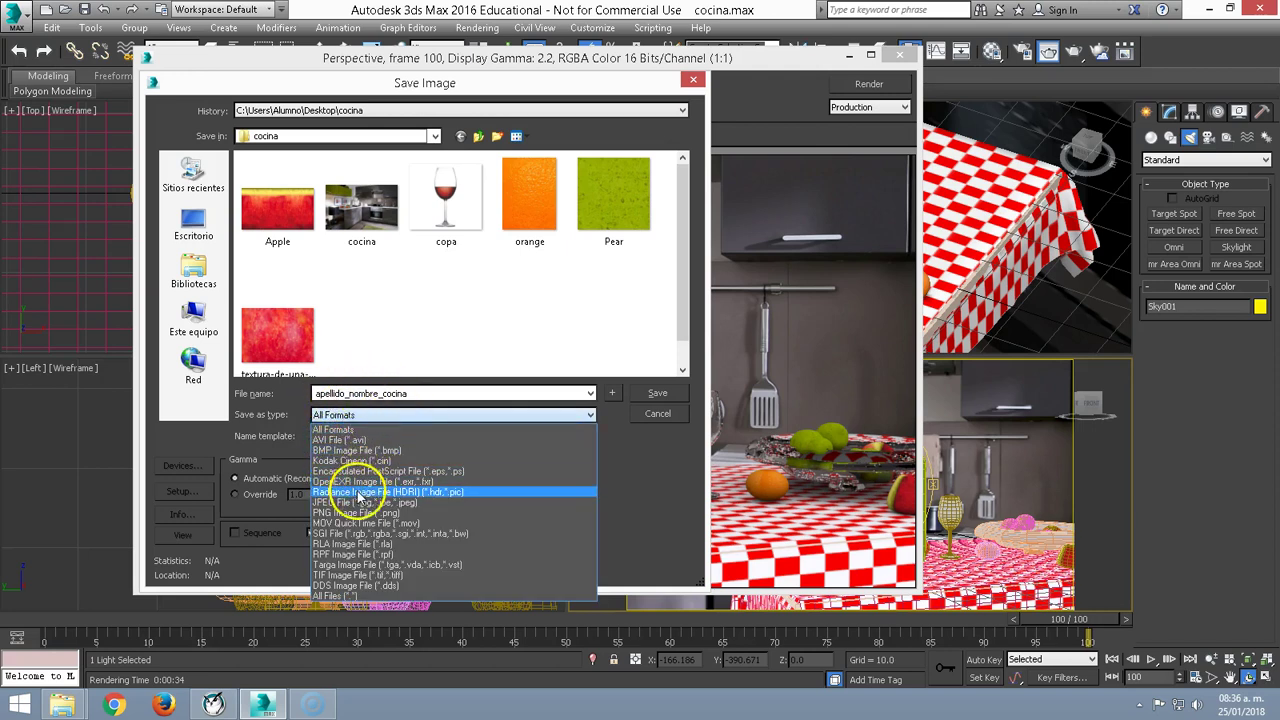
{"action": "left_click", "coordinate": [341, 502]}
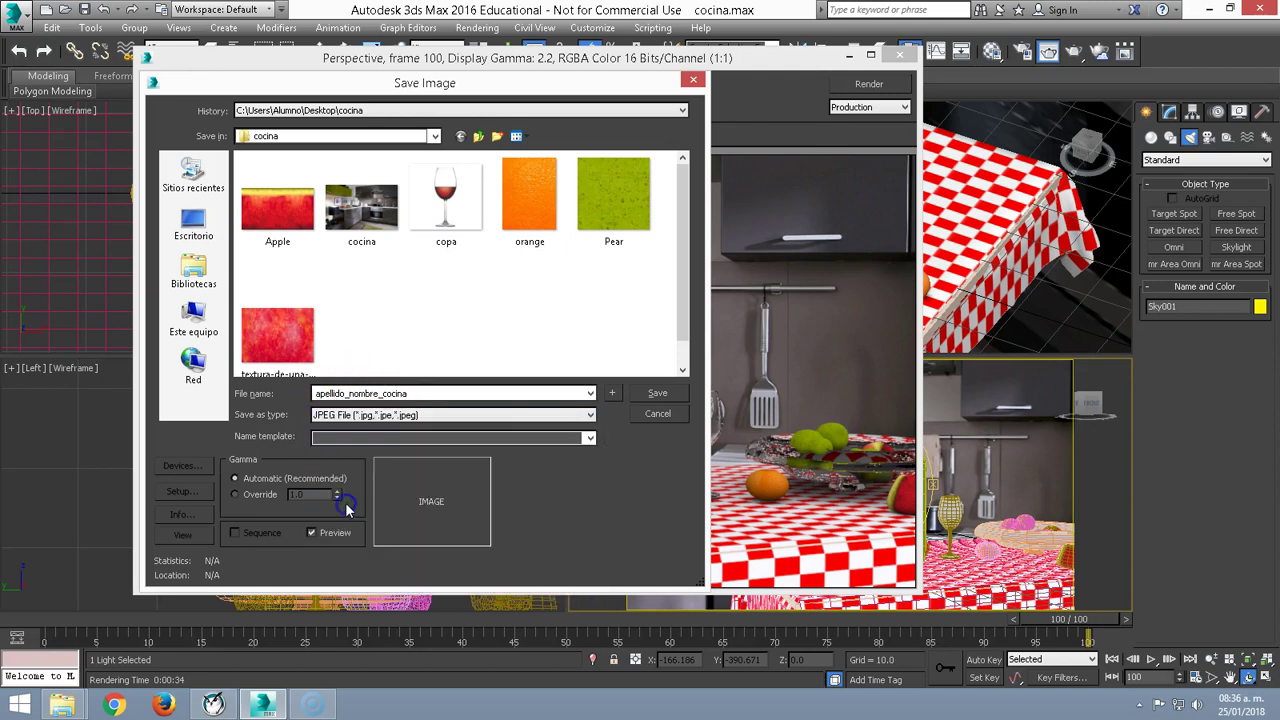
{"action": "left_click", "coordinate": [657, 396]}
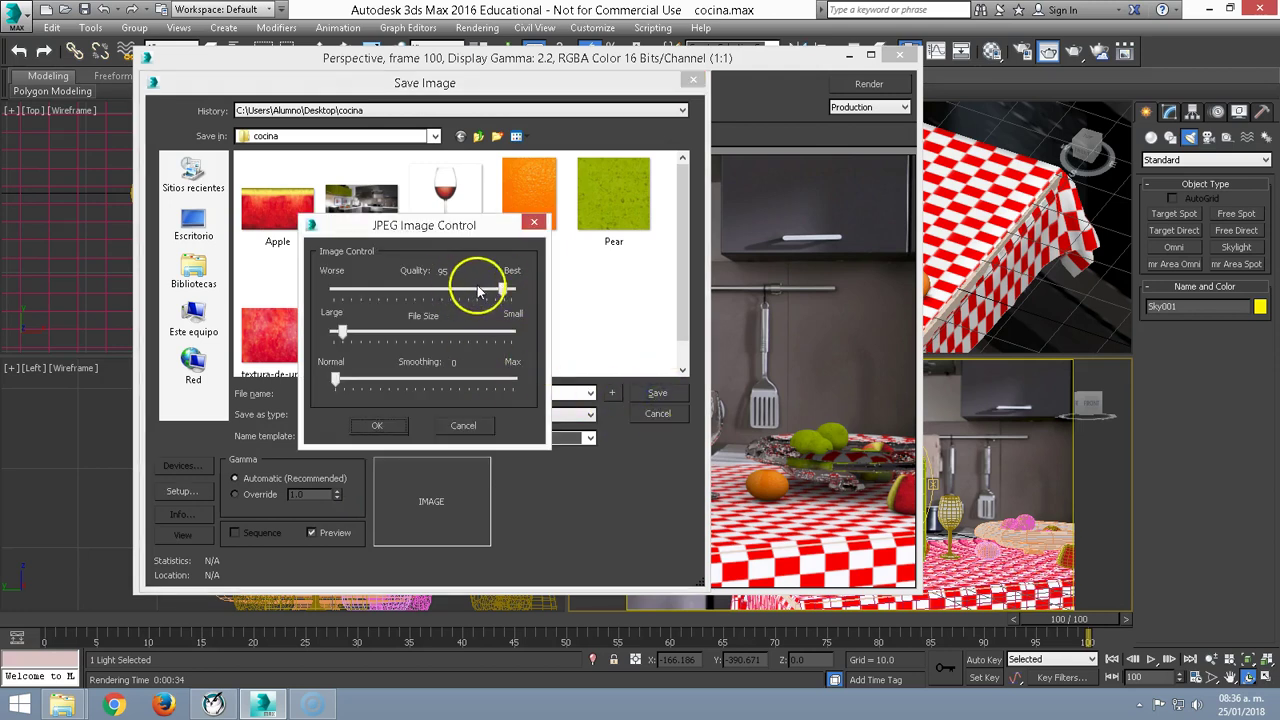
{"action": "left_click", "coordinate": [388, 424]}
{"action": "left_click", "coordinate": [370, 425]}
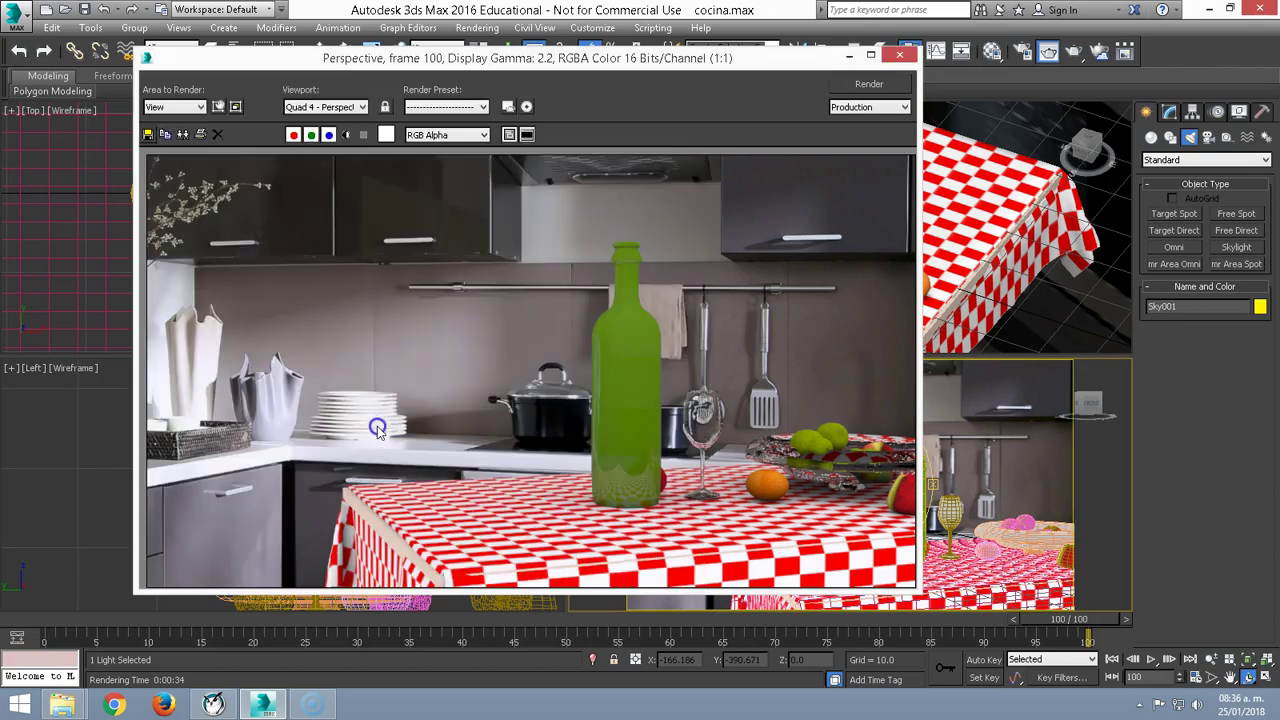
{"action": "left_click", "coordinate": [899, 57]}
- Select the table 'mesa' in the top-right viewport, then clear the selection
{"action": "left_click", "coordinate": [975, 265]}
{"action": "key", "text": "w"}
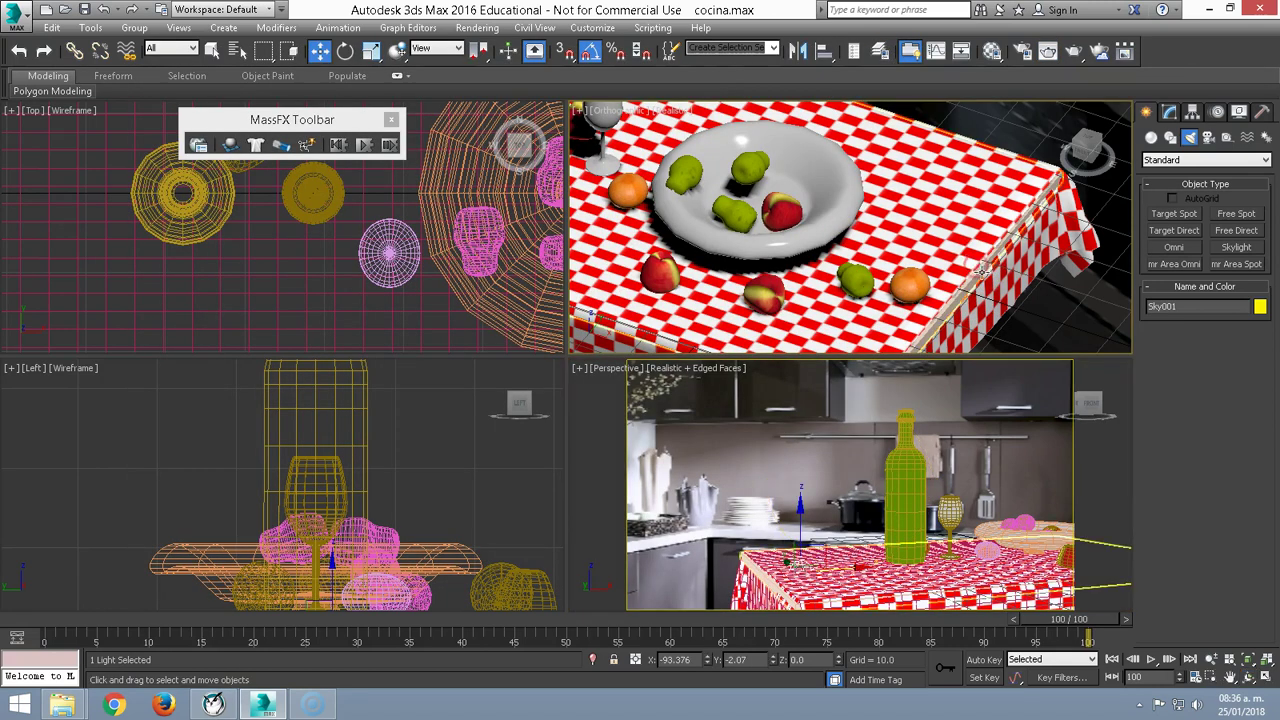
{"action": "left_click", "coordinate": [978, 270]}
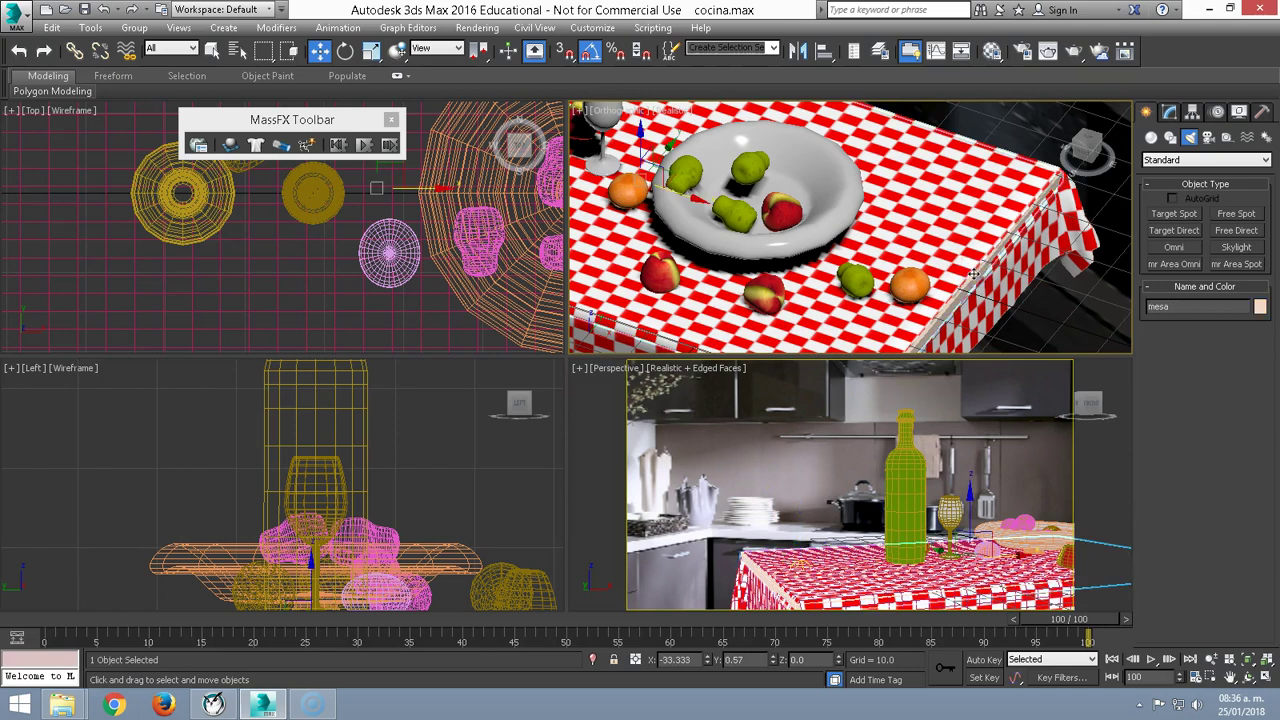
{"action": "key", "text": "ctrl+d"}
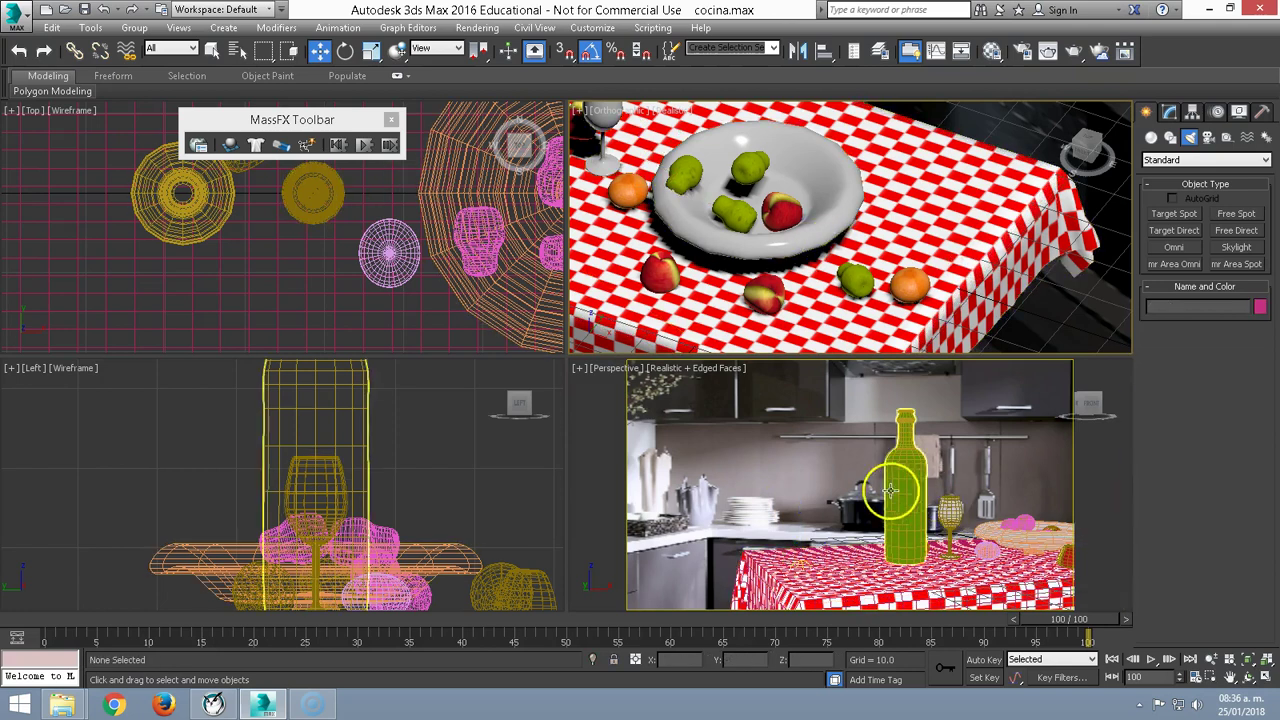
- Save the scene file, minimize 3ds Max and bring up Screencast-O-Matic
{"action": "left_click", "coordinate": [18, 18]}
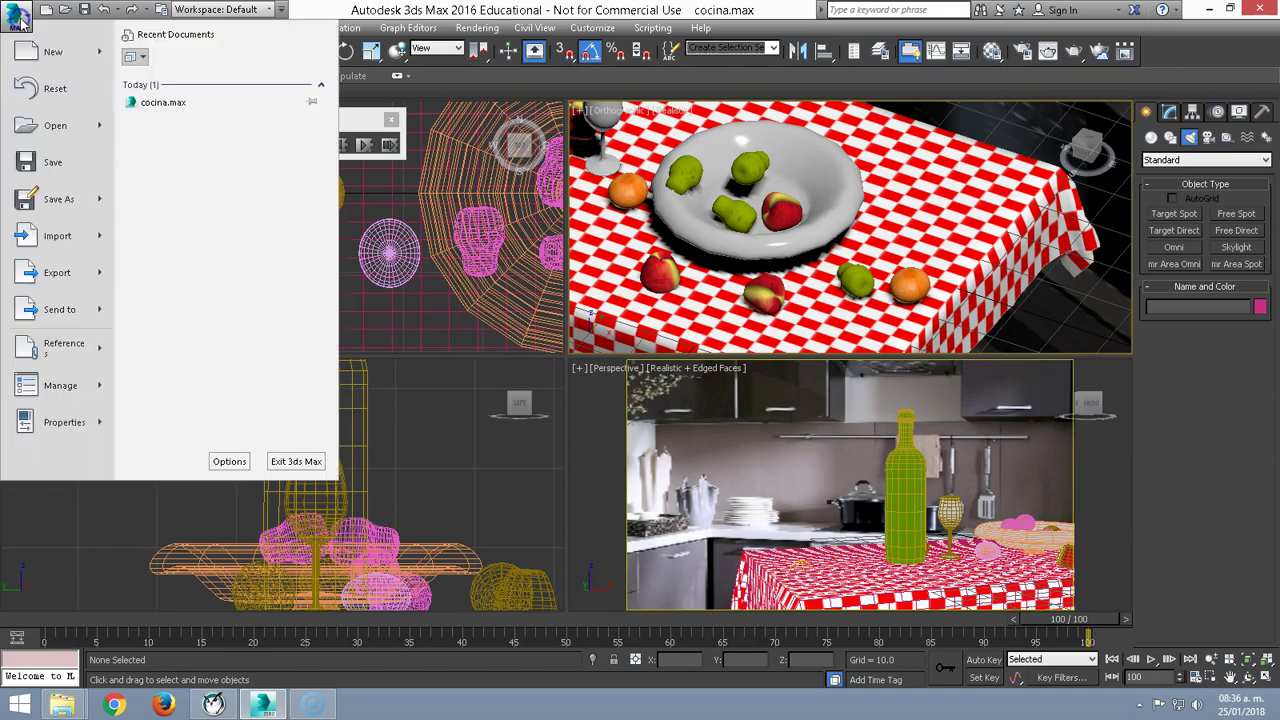
{"action": "left_click", "coordinate": [46, 163]}
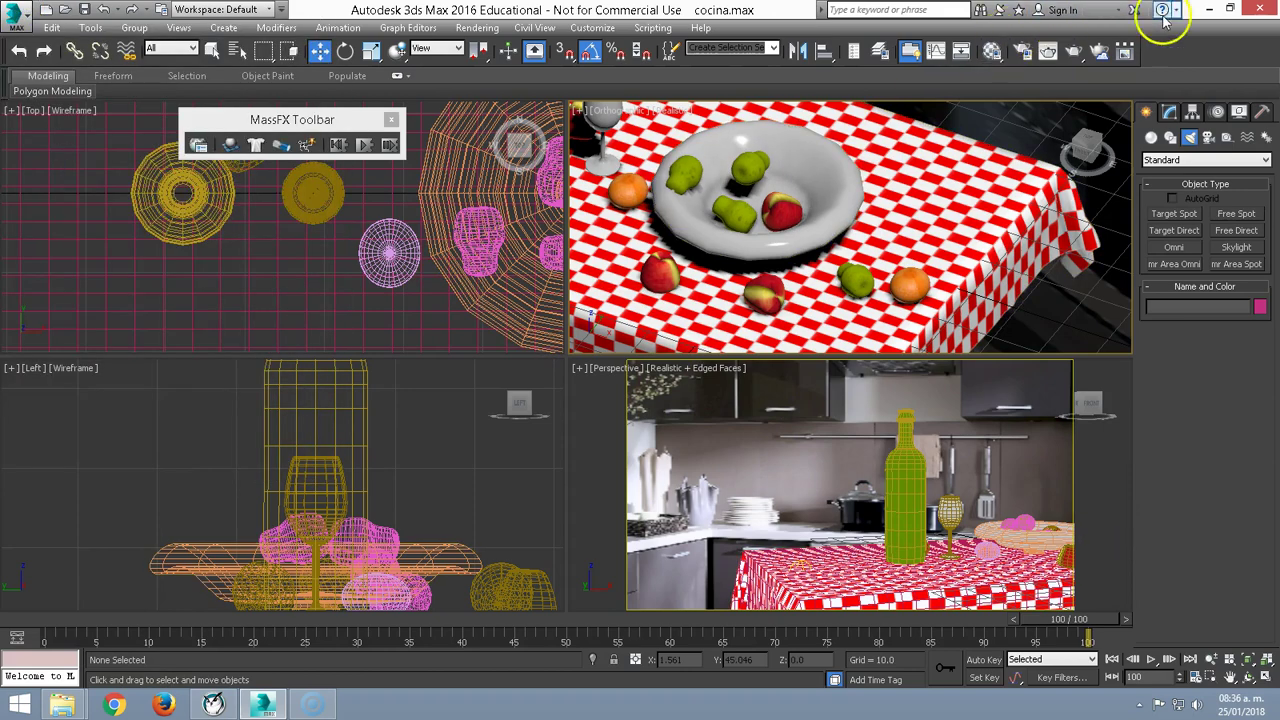
{"action": "left_click", "coordinate": [1210, 10]}
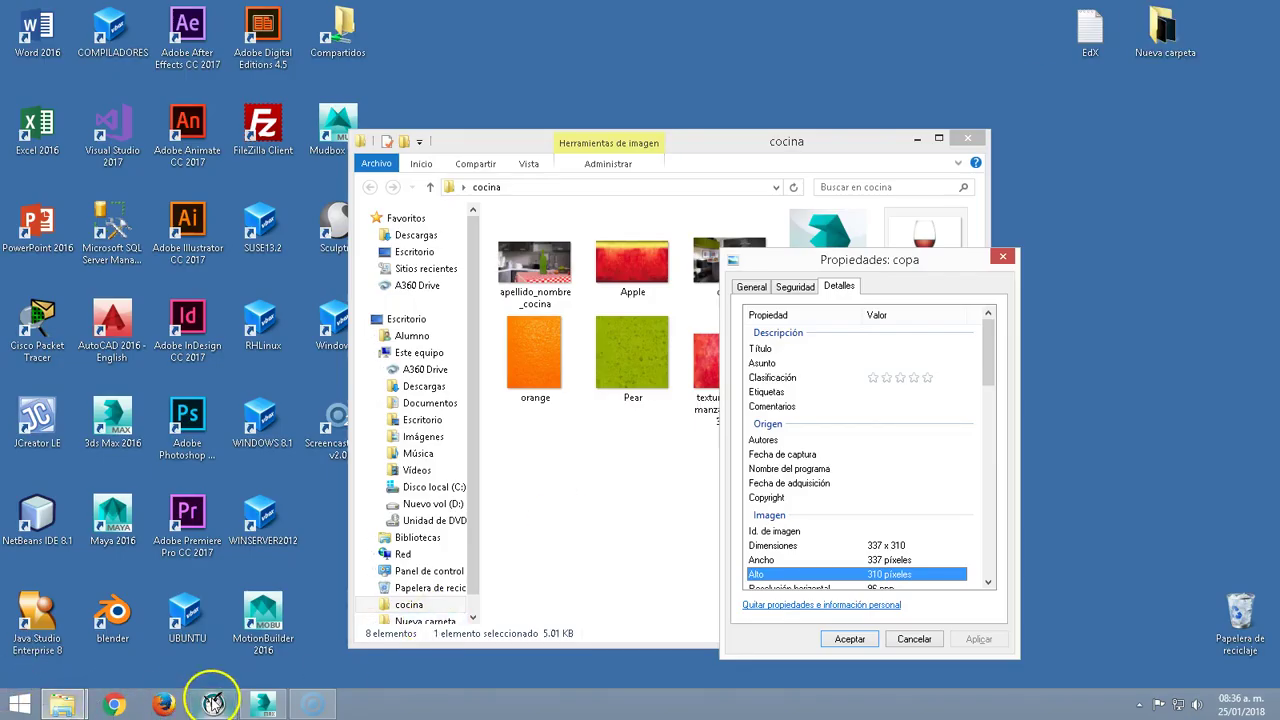
{"action": "left_click", "coordinate": [313, 705]}
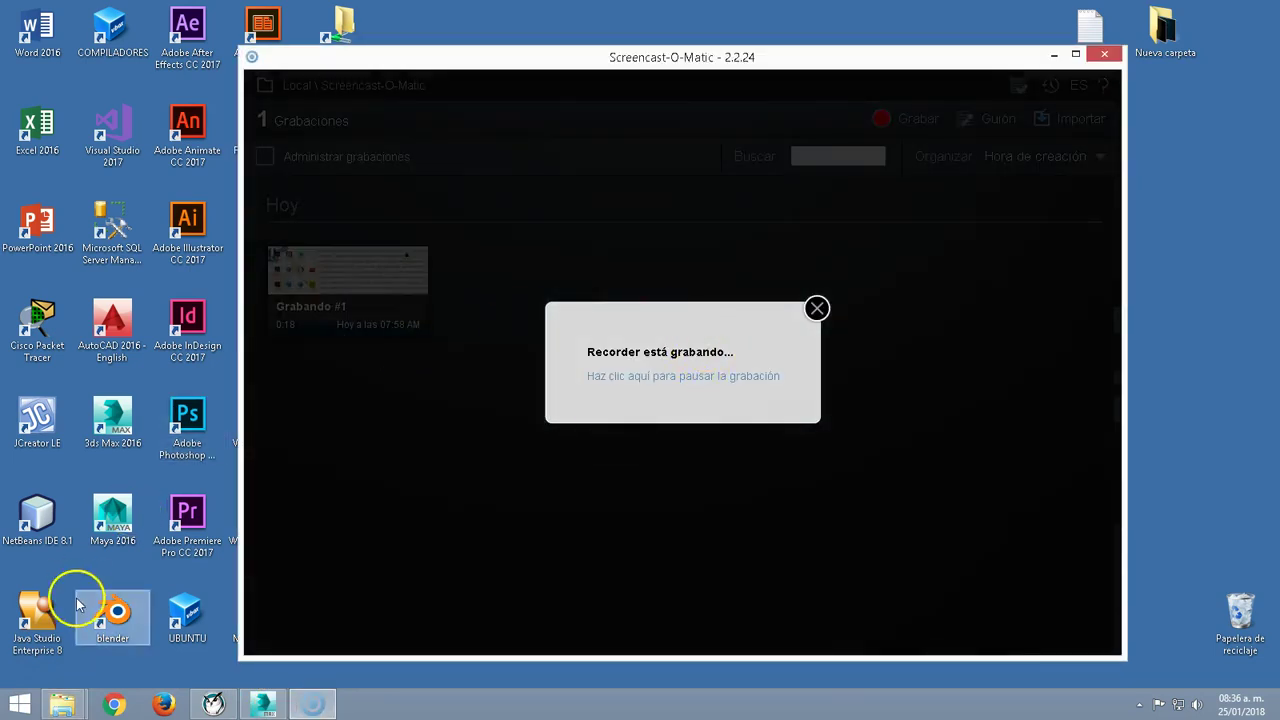